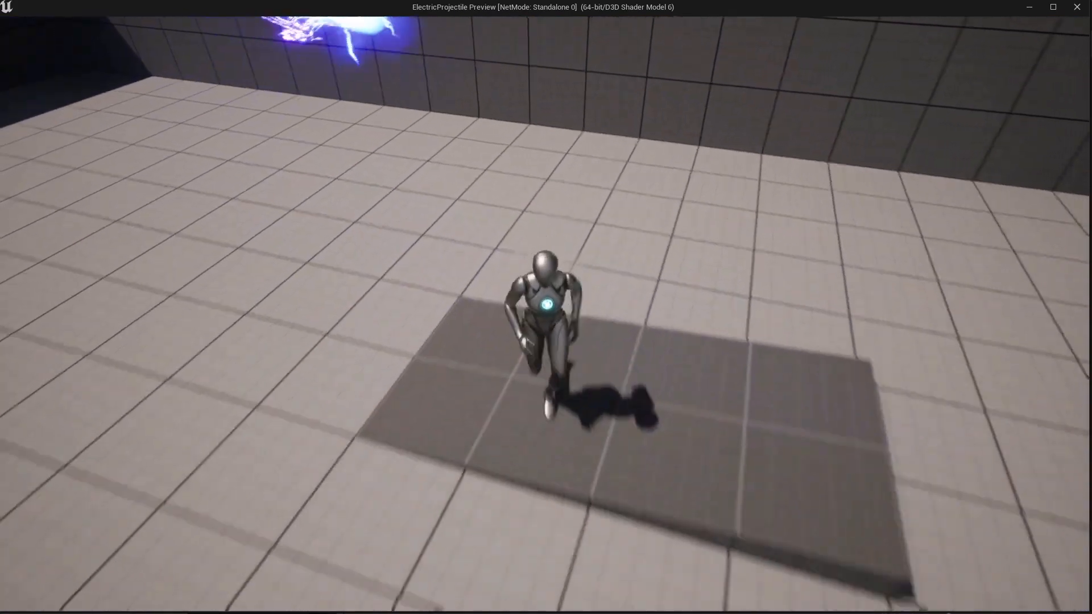
Run the character around the ramp with WASD to watch the electric projectiles, then stop playing.
key("d")
key("d")
key("d")
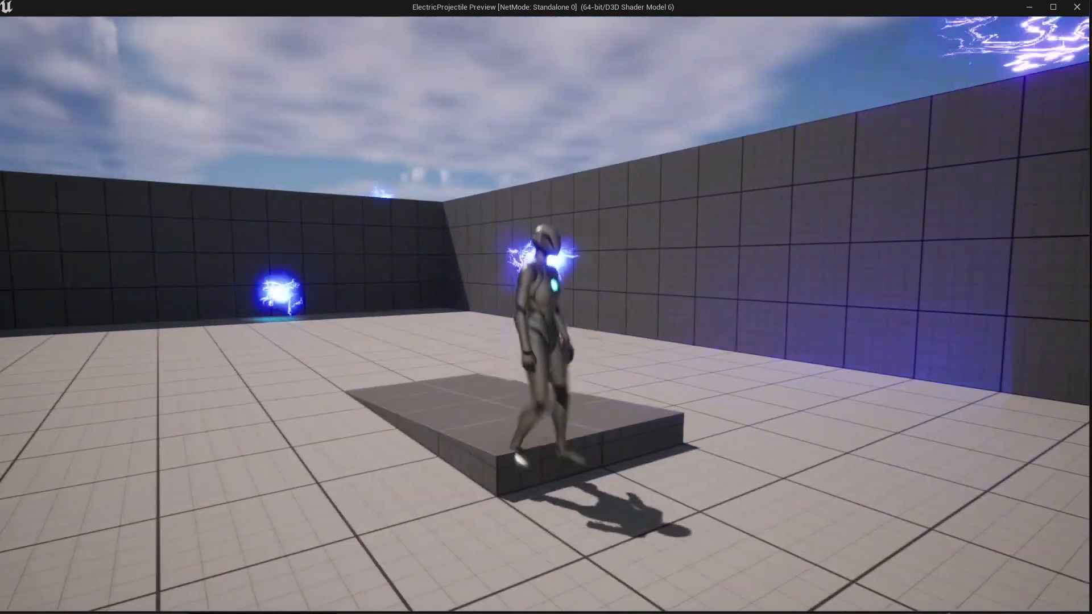
key("s")
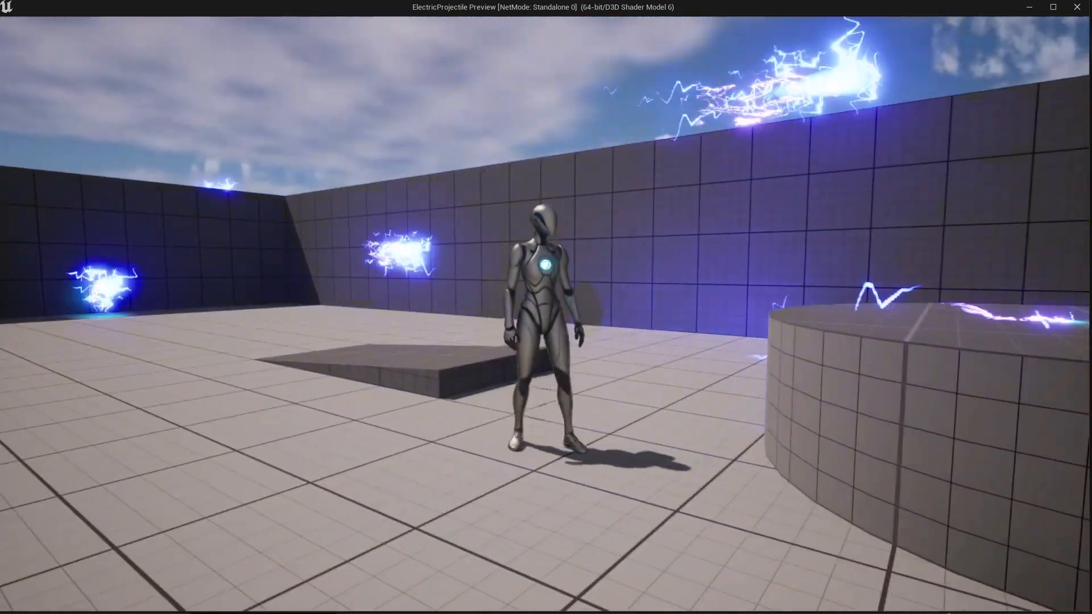
key("a")
key("w")
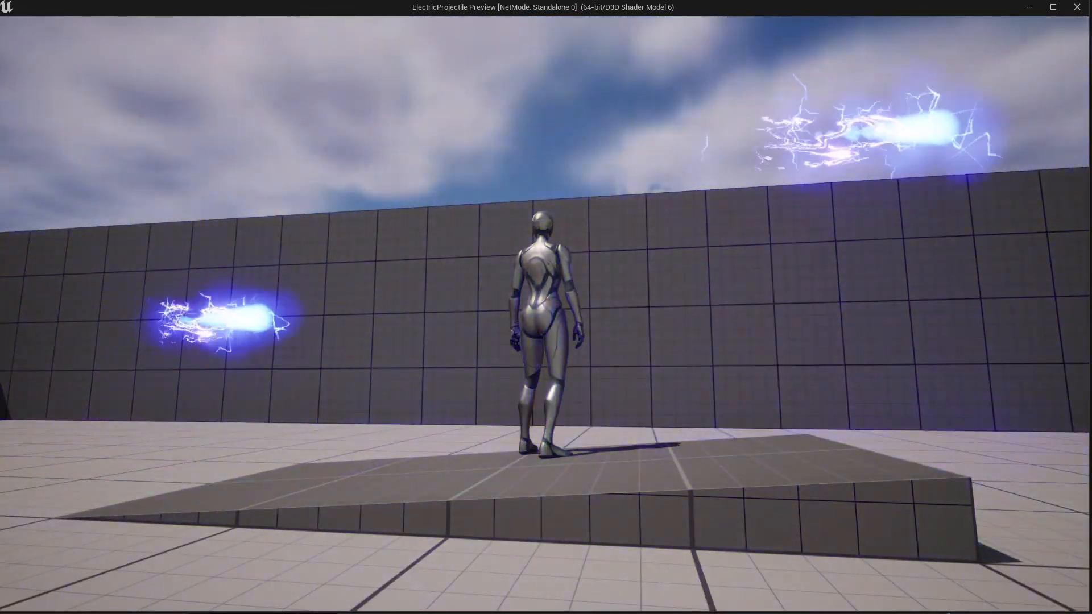
key("d")
key("s")
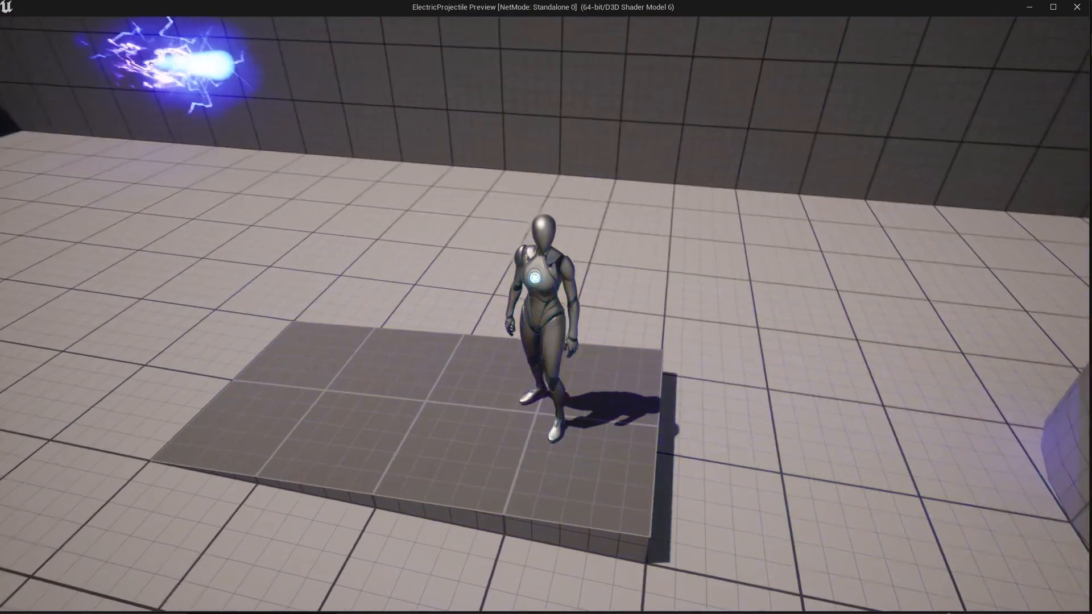
key("a")
key("s")
key("d")
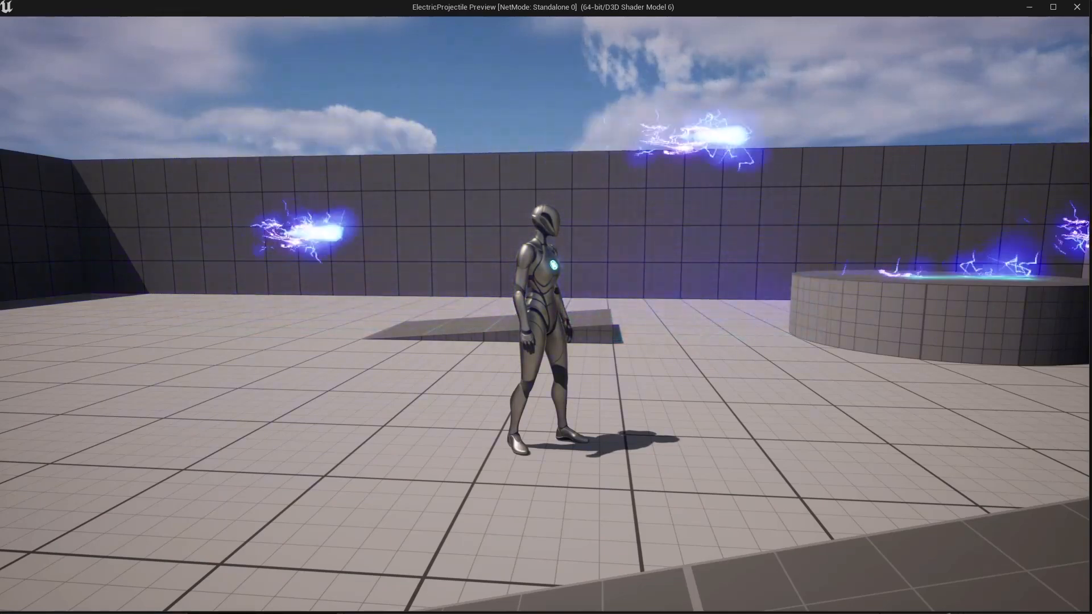
key("s")
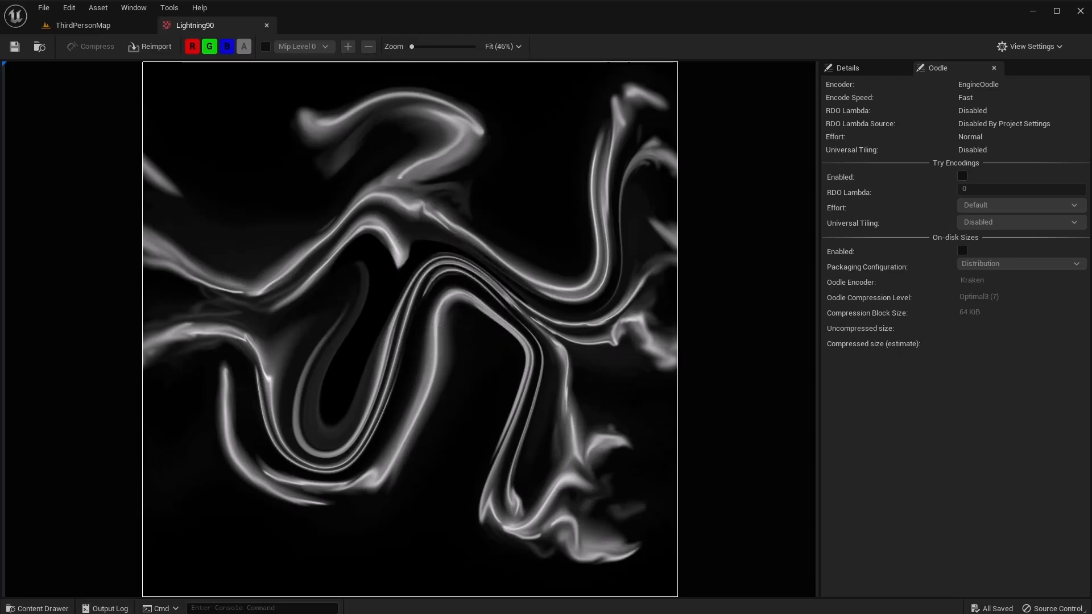
Launch GIMP from the Windows taskbar.
mouse_move(669, 610)
left_click(632, 601)
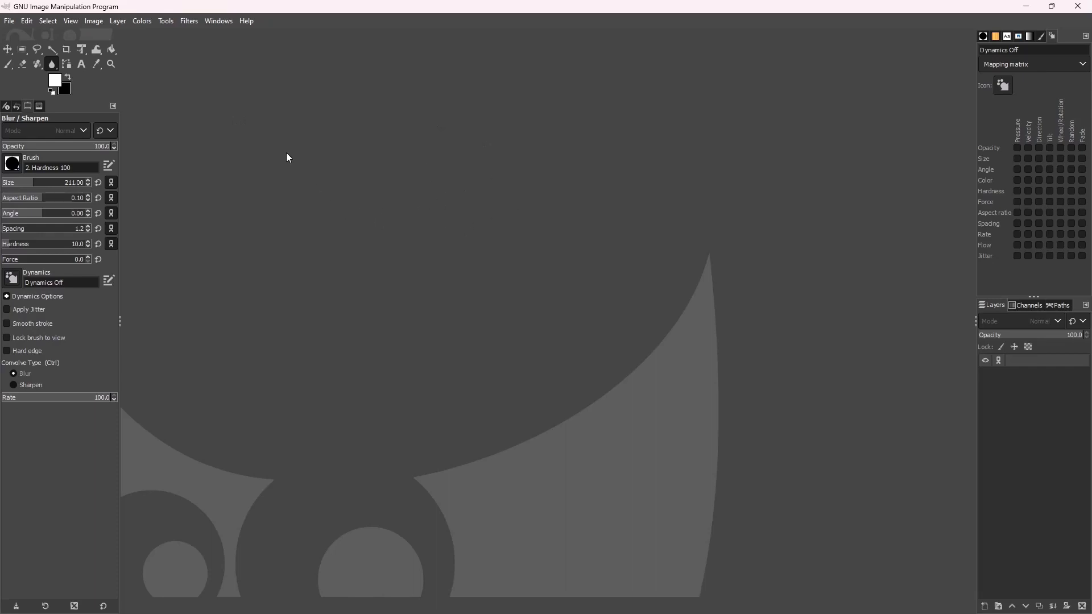
Create a new 1024 × 1024 px image and select the Paintbrush tool.
left_click(8, 22)
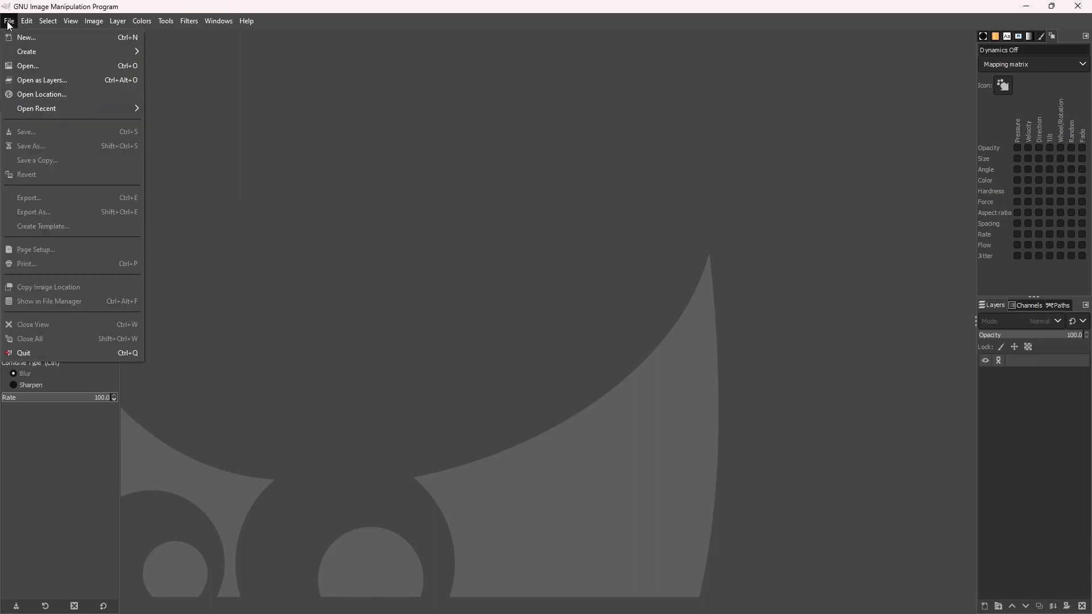
left_click(23, 40)
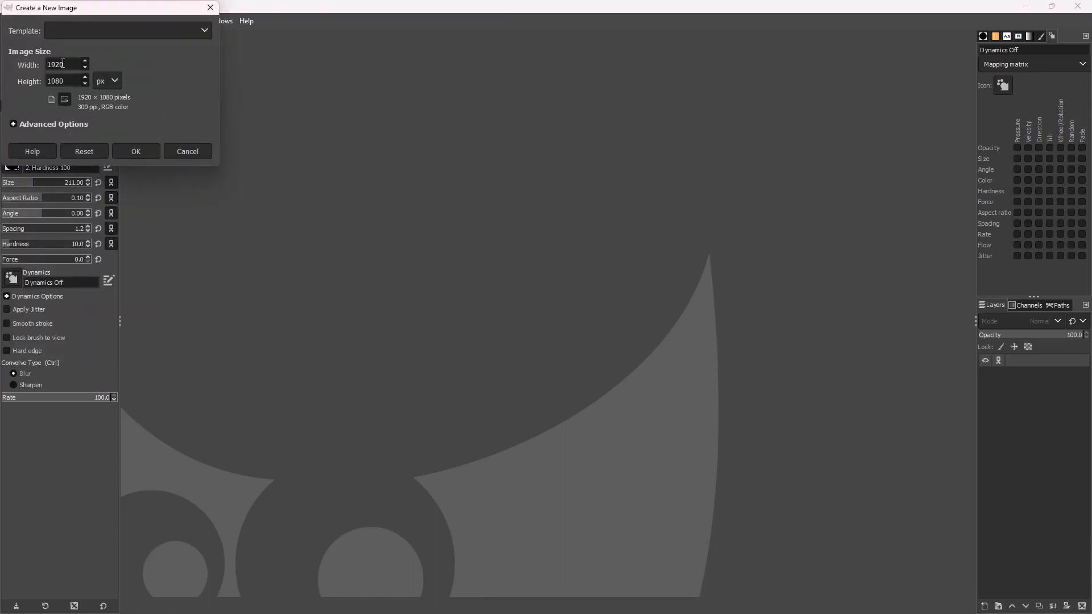
double_click(63, 64)
type("1024")
key("Tab")
type("102")
left_click(122, 150)
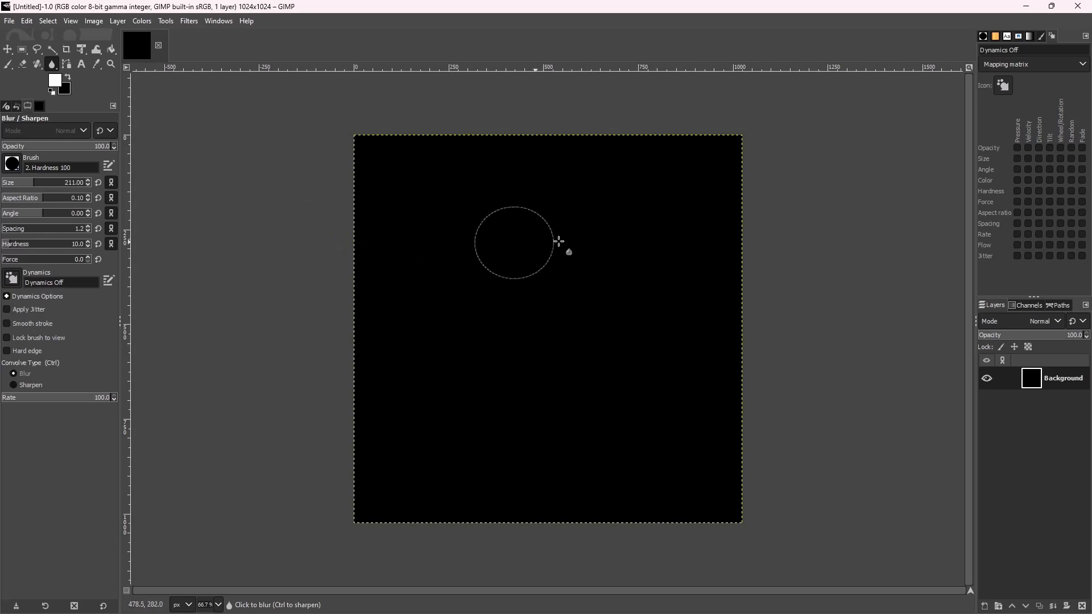
left_click(9, 64)
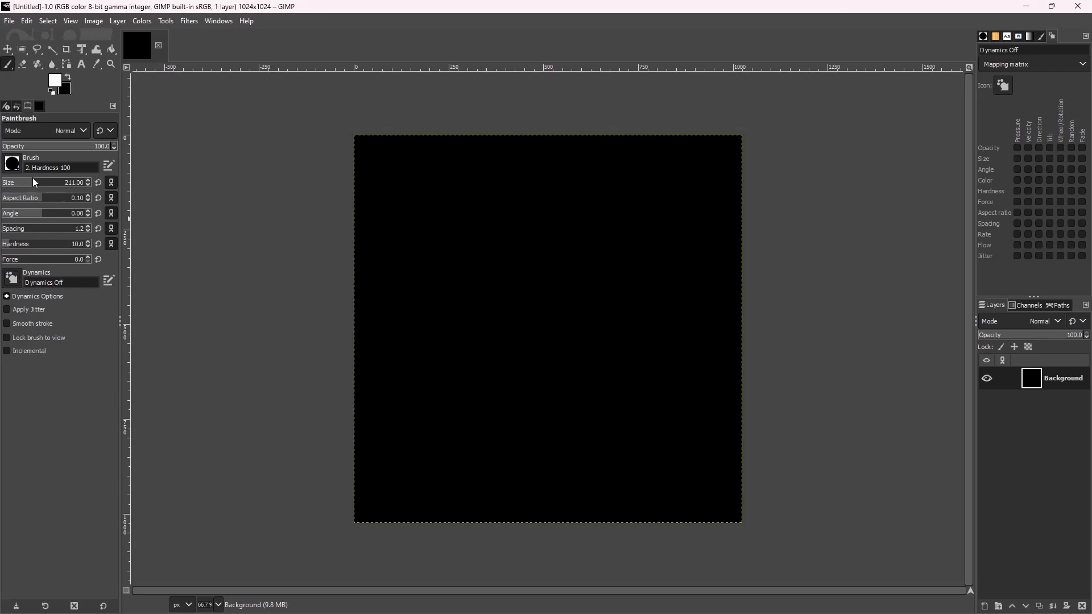
Enlarge the brush, raise force to 8, and paint seven thick wavy white strokes.
mouse_move(32, 182)
left_mouse_down()
mouse_move(63, 185)
mouse_move(19, 183)
left_mouse_up()
left_click_drag(13, 262, 8, 262)
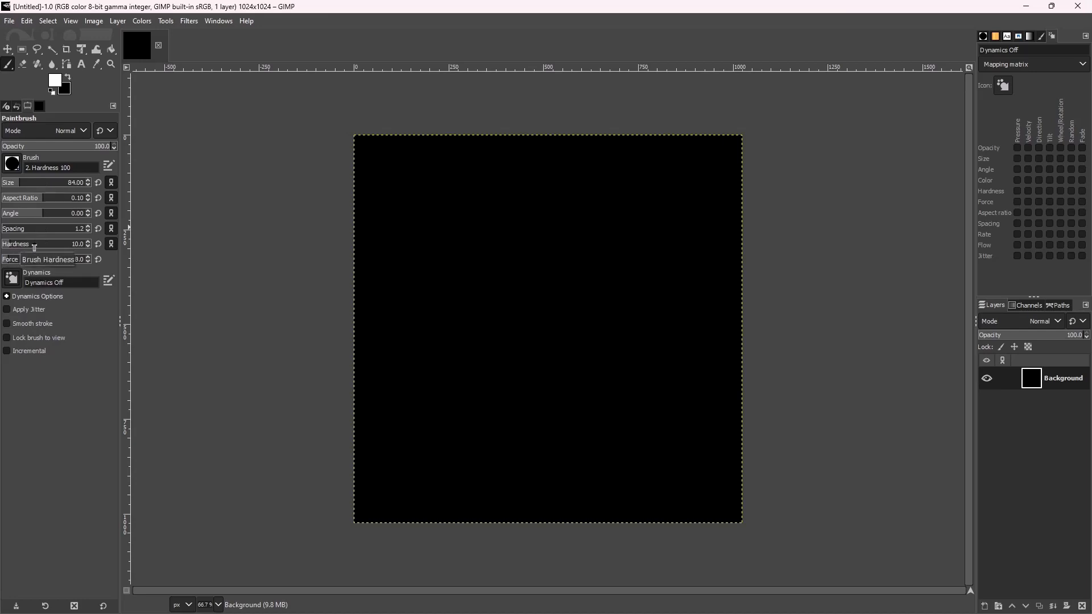
mouse_move(455, 170)
left_mouse_down()
mouse_move(480, 285)
mouse_move(486, 402)
left_mouse_up()
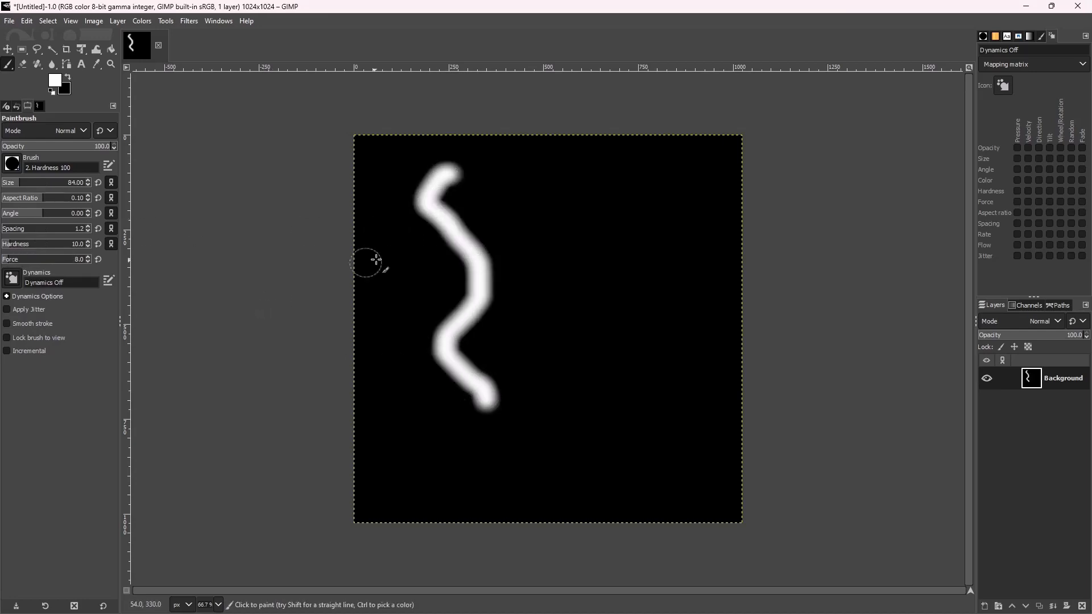
mouse_move(610, 215)
left_mouse_down()
mouse_move(661, 336)
mouse_move(579, 391)
left_mouse_up()
mouse_move(469, 402)
left_mouse_down()
mouse_move(429, 434)
mouse_move(404, 501)
left_mouse_up()
mouse_move(464, 478)
left_mouse_down()
mouse_move(510, 415)
mouse_move(547, 394)
left_mouse_up()
mouse_move(599, 272)
left_mouse_down()
mouse_move(639, 215)
mouse_move(700, 178)
left_mouse_up()
left_click_drag(580, 175, 512, 257)
left_click_drag(422, 228, 430, 324)
Switch to brush size 9 with hardness 6 and paint thin branching lines over the strokes.
left_click(10, 188)
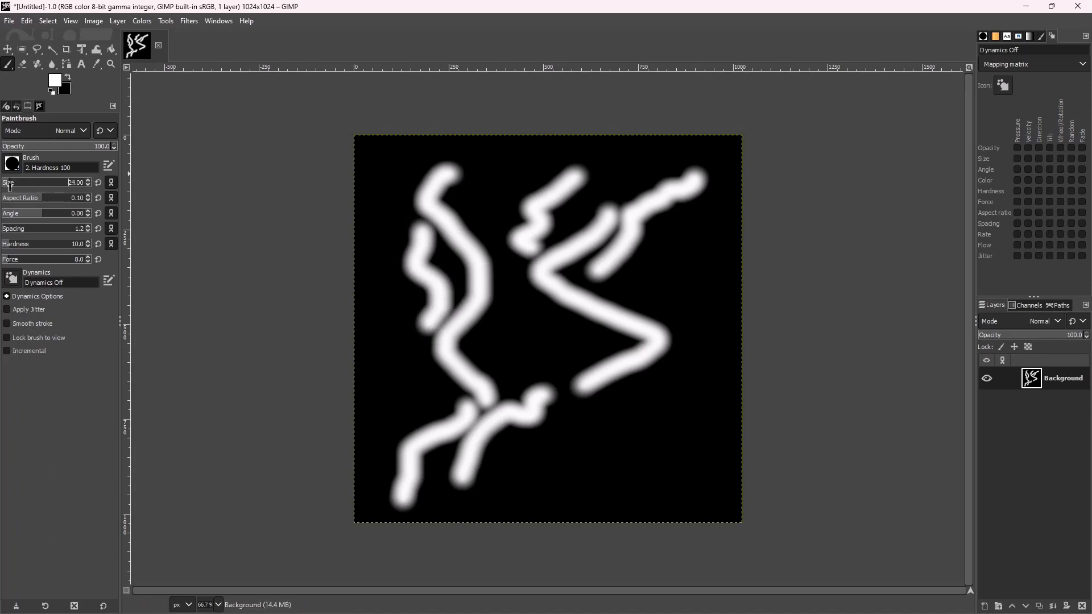
left_click(6, 185)
left_click(8, 246)
left_click_drag(481, 183, 486, 374)
mouse_move(474, 321)
left_mouse_down()
mouse_move(498, 358)
mouse_move(470, 473)
left_mouse_up()
mouse_move(599, 418)
left_mouse_down()
mouse_move(575, 188)
mouse_move(643, 262)
mouse_move(551, 343)
left_mouse_up()
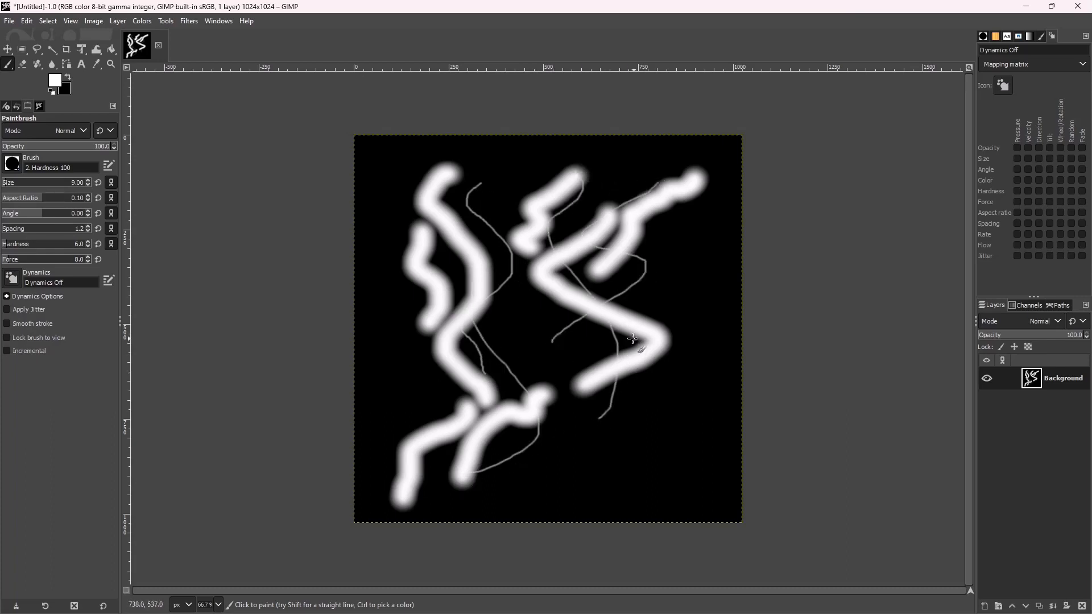
left_click_drag(618, 340, 460, 493)
left_click_drag(453, 424, 478, 524)
left_click_drag(434, 446, 483, 576)
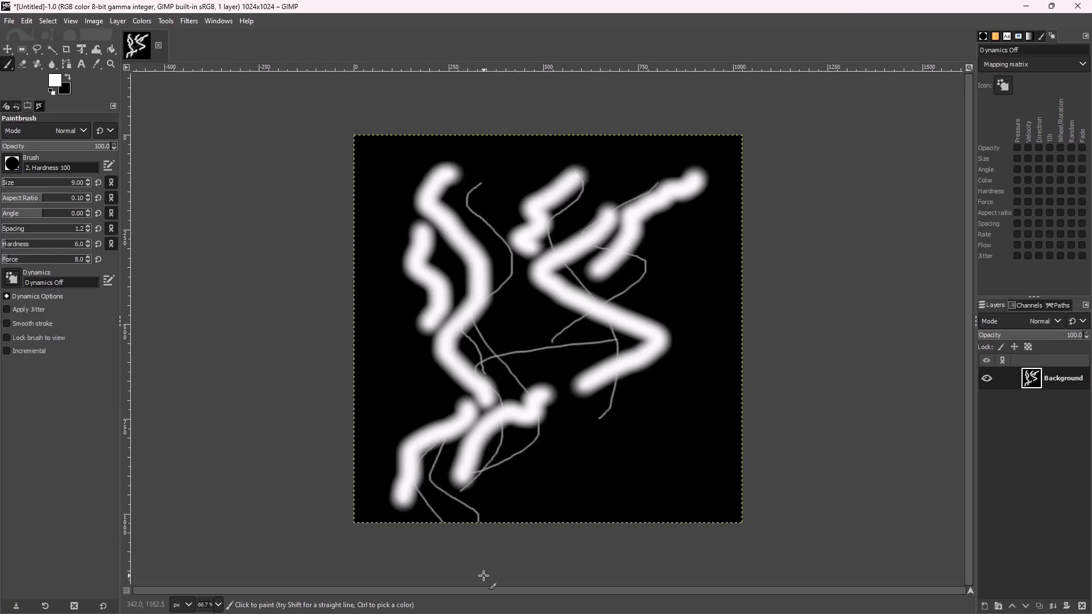
left_click_drag(505, 421, 531, 528)
mouse_move(523, 341)
left_mouse_down()
mouse_move(462, 295)
mouse_move(477, 126)
left_mouse_up()
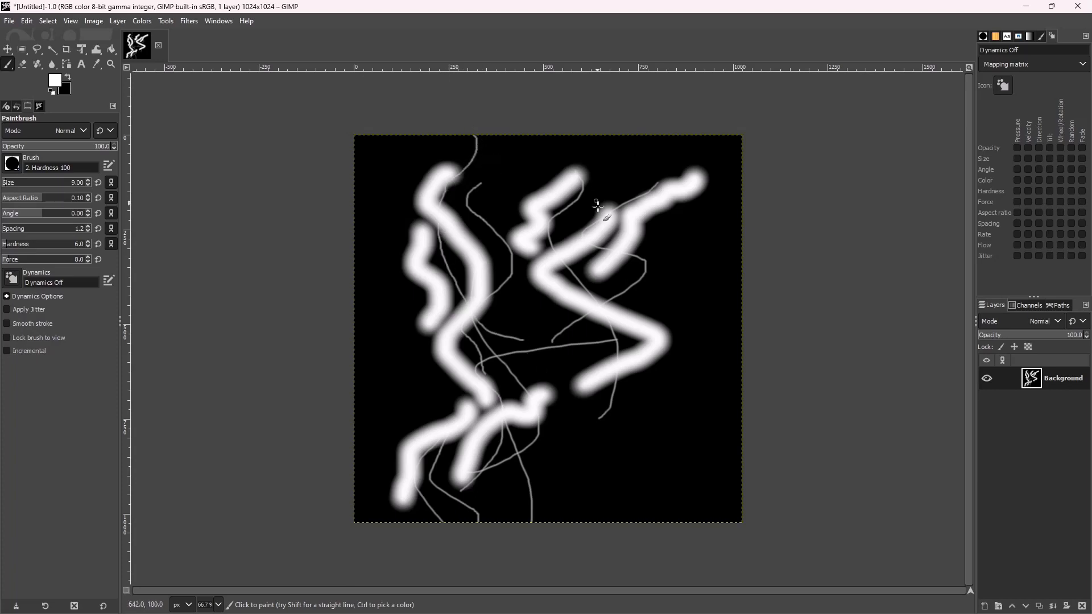
mouse_move(549, 234)
left_mouse_down()
mouse_move(648, 130)
mouse_move(678, 180)
left_mouse_up()
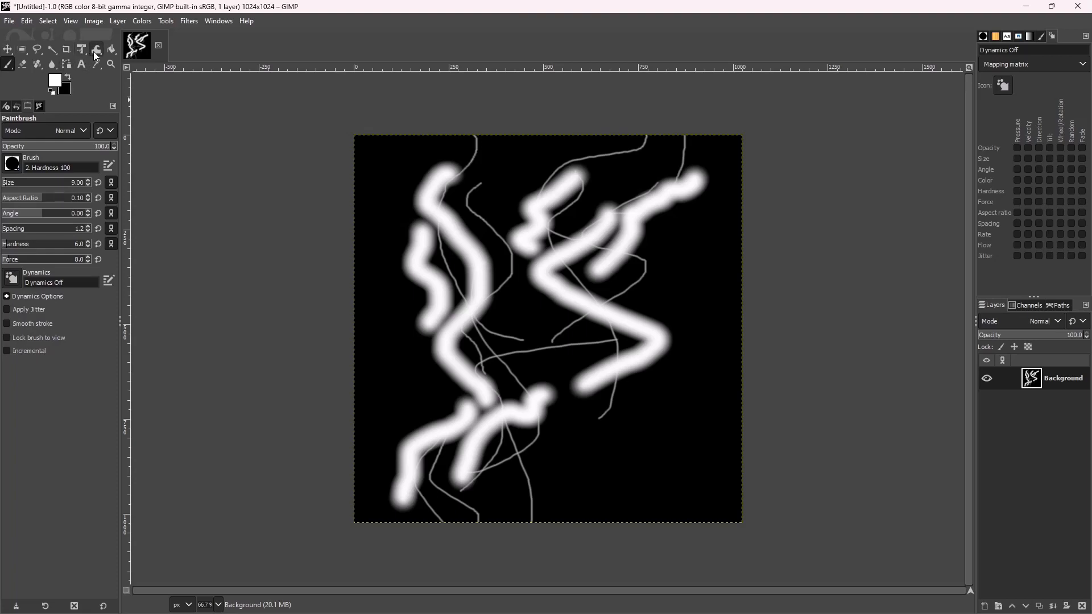
Select the Smudge tool with size 134, hardness 47 and force 48.
left_click(53, 64)
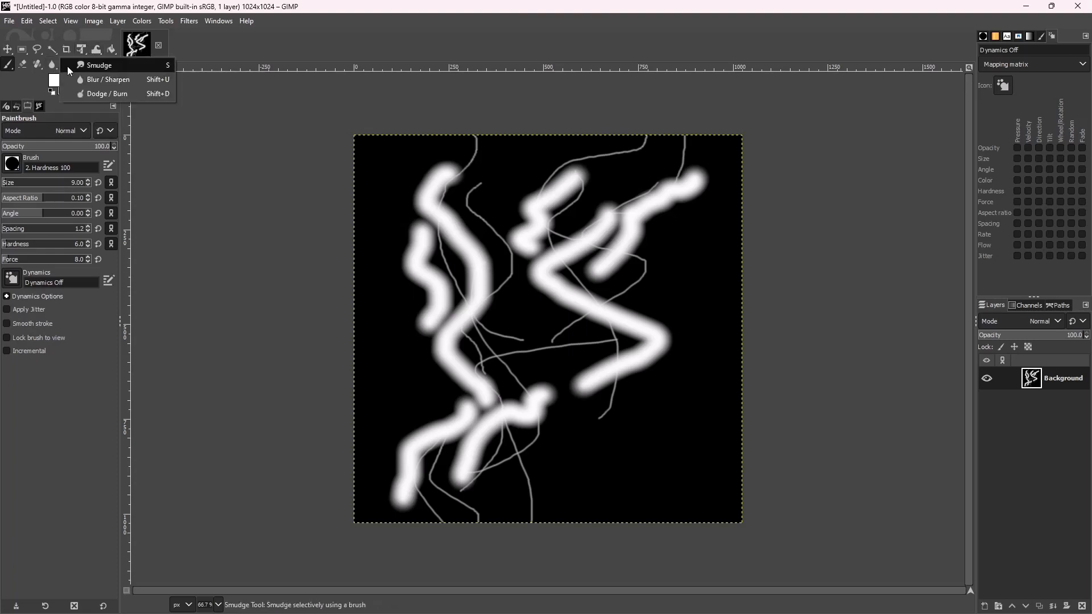
left_click(97, 69)
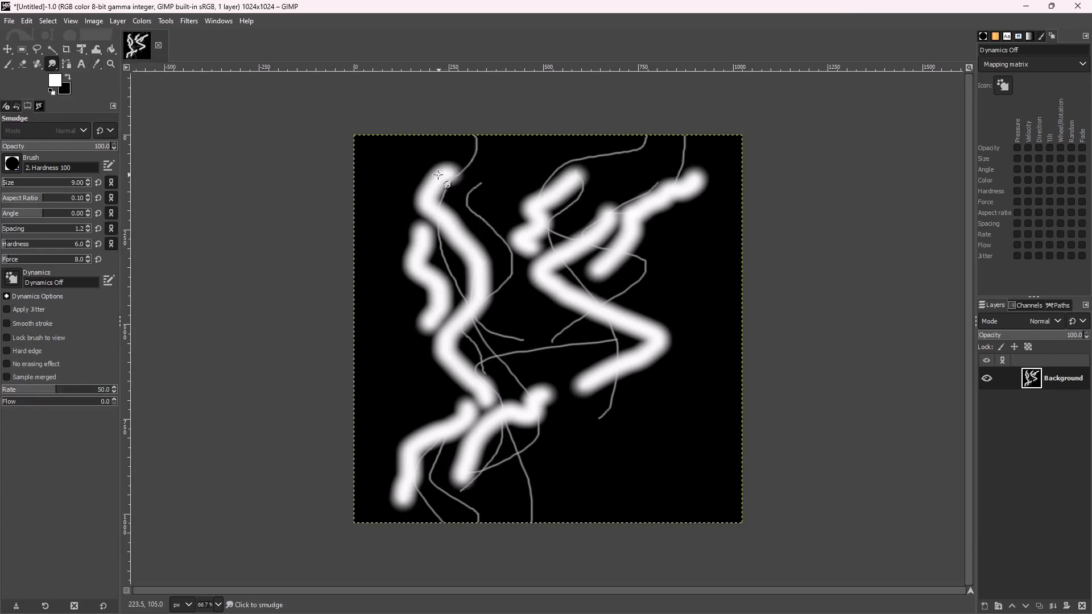
left_click_drag(4, 184, 26, 184)
left_click_drag(17, 245, 42, 261)
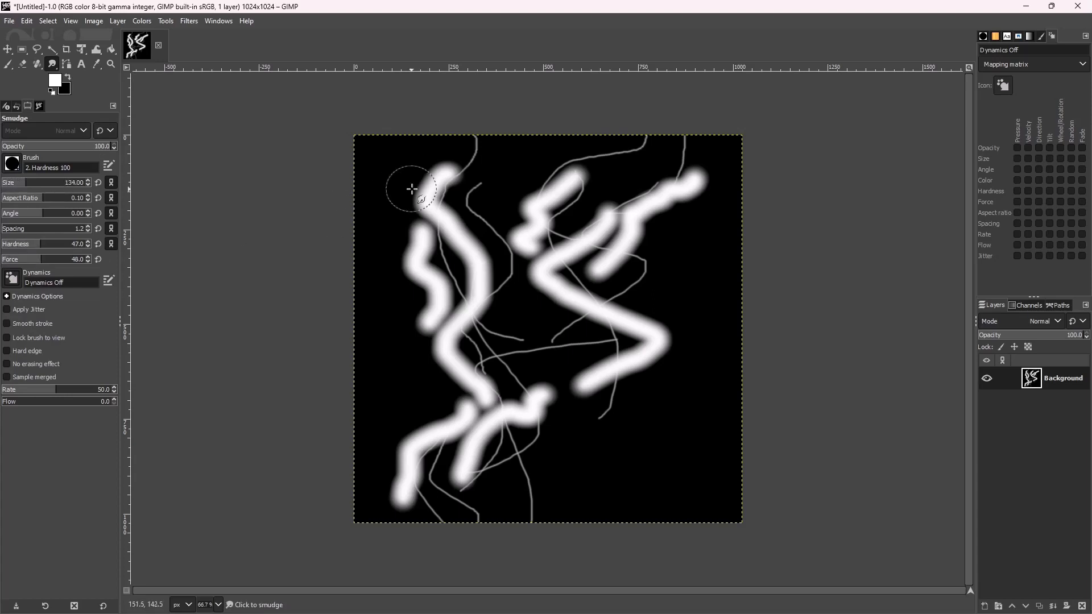
Smear the left and upper-right white strokes into flowing, wispy swirls.
mouse_move(439, 179)
left_mouse_down()
mouse_move(483, 131)
mouse_move(455, 202)
mouse_move(436, 212)
mouse_move(460, 242)
mouse_move(462, 285)
mouse_move(449, 258)
mouse_move(431, 315)
mouse_move(453, 376)
mouse_move(466, 382)
mouse_move(360, 292)
mouse_move(401, 310)
mouse_move(387, 235)
mouse_move(401, 245)
mouse_move(371, 207)
mouse_move(463, 259)
mouse_move(458, 296)
mouse_move(483, 190)
mouse_move(469, 200)
left_mouse_up()
mouse_move(490, 169)
left_mouse_down()
mouse_move(504, 151)
mouse_move(500, 288)
mouse_move(444, 290)
mouse_move(495, 364)
mouse_move(493, 392)
mouse_move(439, 388)
mouse_move(443, 363)
mouse_move(399, 378)
mouse_move(390, 367)
mouse_move(445, 397)
left_mouse_up()
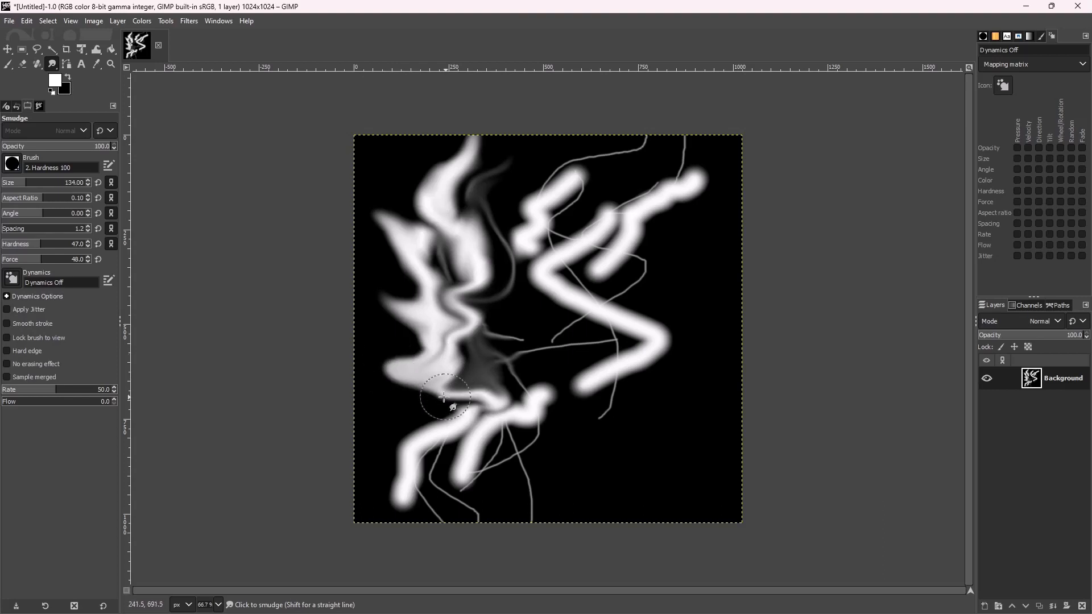
mouse_move(401, 367)
left_mouse_down()
mouse_move(462, 412)
mouse_move(434, 446)
mouse_move(451, 475)
mouse_move(418, 489)
mouse_move(452, 501)
mouse_move(471, 540)
mouse_move(488, 475)
mouse_move(532, 447)
mouse_move(539, 401)
mouse_move(505, 318)
mouse_move(556, 316)
mouse_move(621, 288)
mouse_move(625, 261)
left_mouse_up()
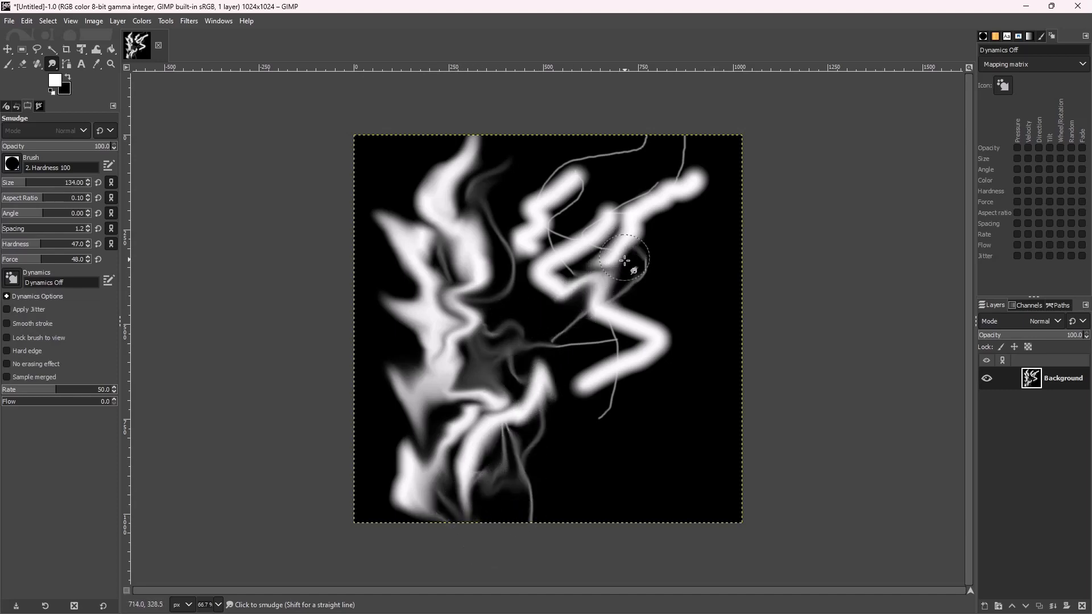
mouse_move(561, 191)
left_mouse_down()
mouse_move(565, 175)
mouse_move(648, 149)
left_mouse_up()
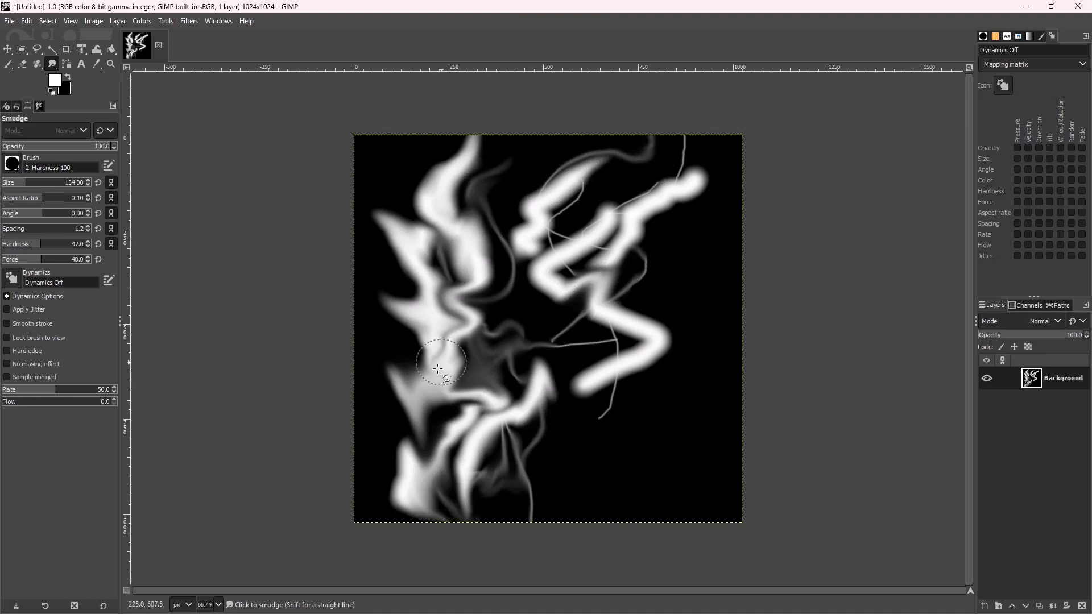
mouse_move(531, 208)
left_mouse_down()
mouse_move(574, 215)
mouse_move(589, 200)
mouse_move(563, 275)
mouse_move(611, 293)
mouse_move(643, 284)
mouse_move(655, 244)
mouse_move(628, 196)
mouse_move(690, 146)
mouse_move(664, 220)
left_mouse_up()
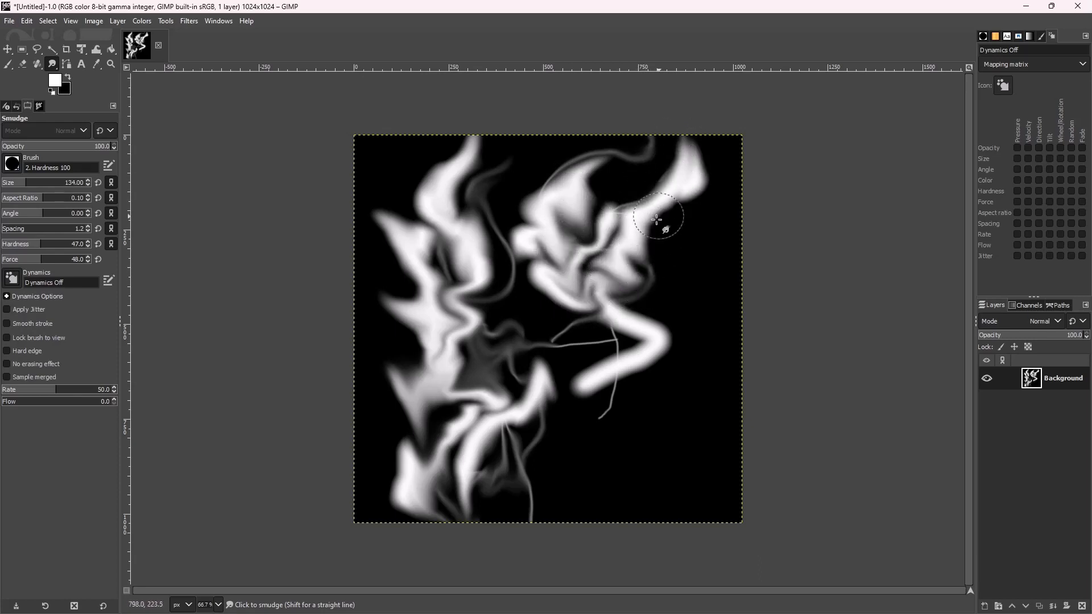
mouse_move(602, 324)
left_mouse_down()
mouse_move(561, 395)
mouse_move(532, 334)
left_mouse_up()
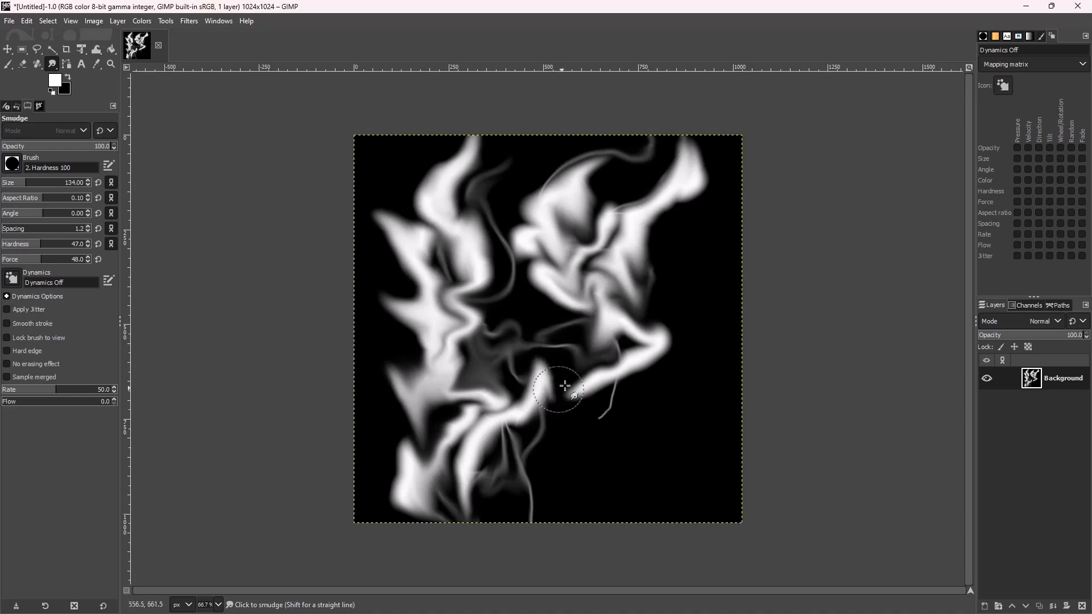
mouse_move(565, 386)
left_mouse_down()
mouse_move(612, 399)
mouse_move(532, 467)
left_mouse_up()
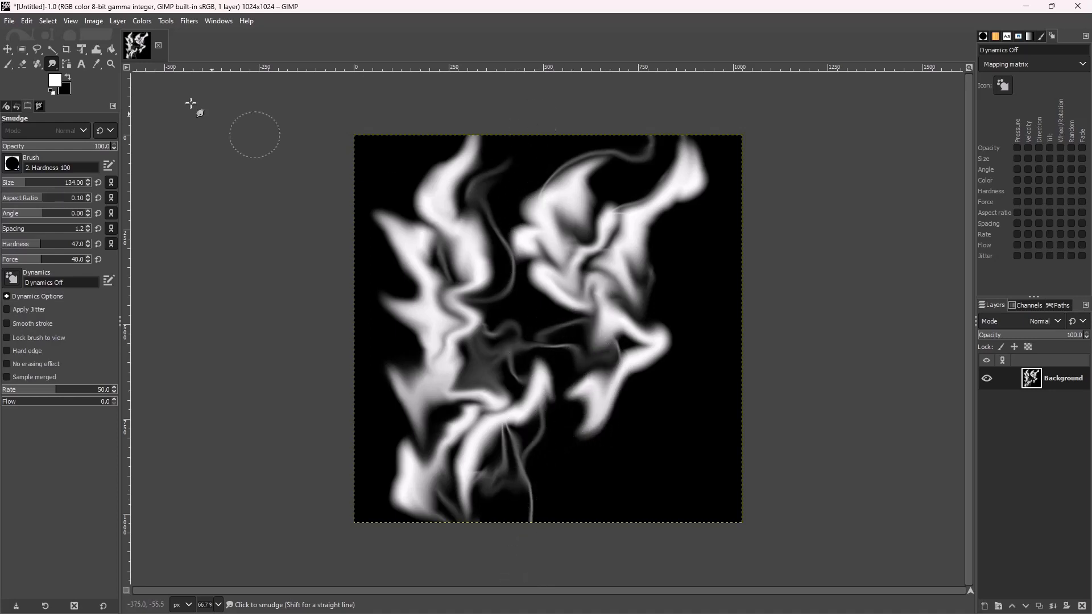
Rotate the layer 90° clockwise from the Layer menu's Transform submenu.
left_click(118, 21)
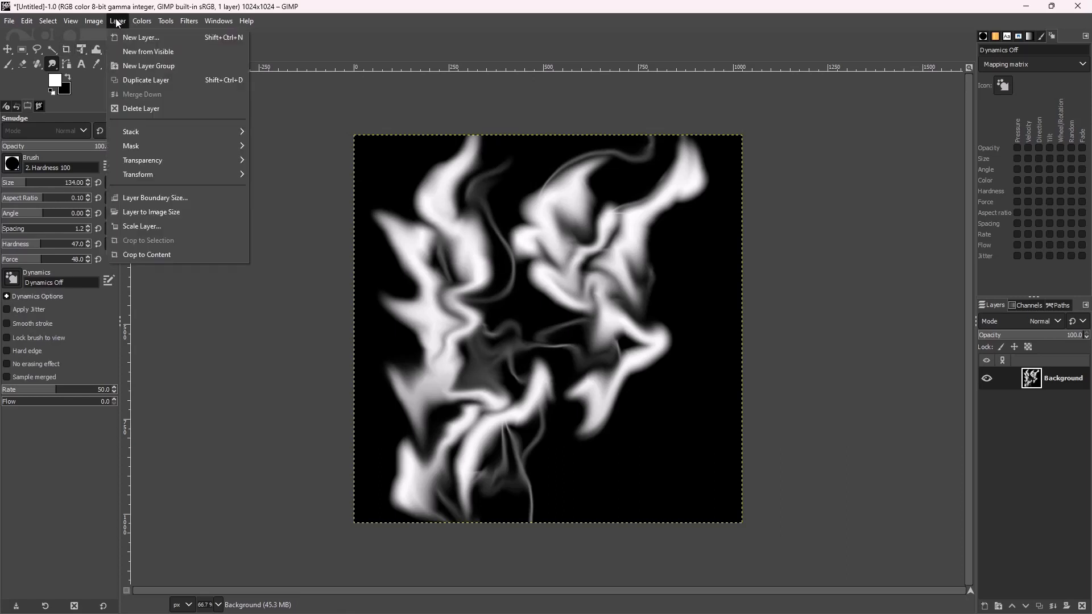
mouse_move(156, 179)
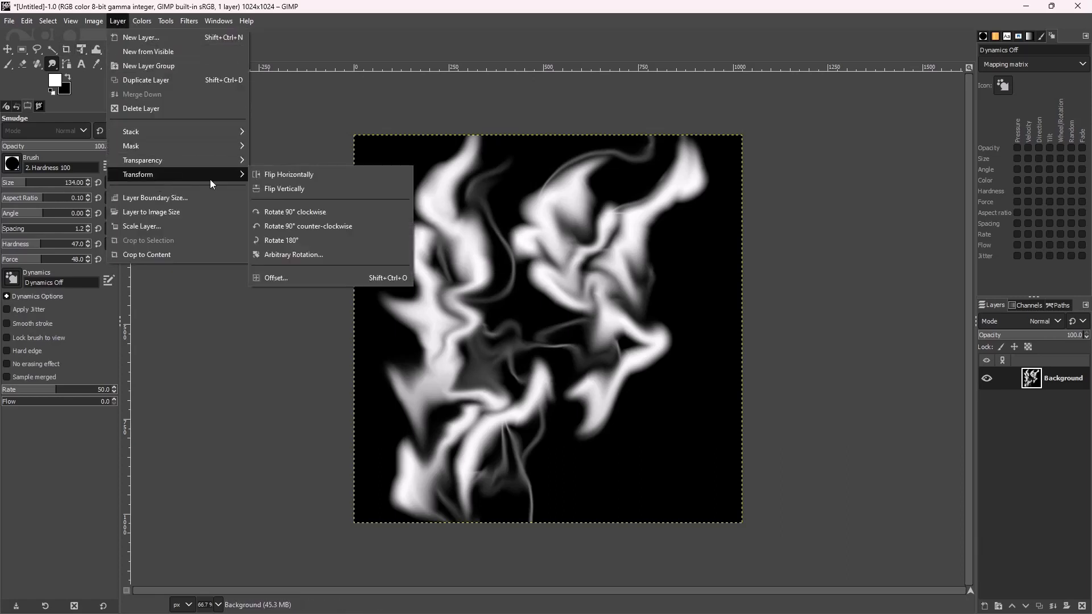
left_click(286, 211)
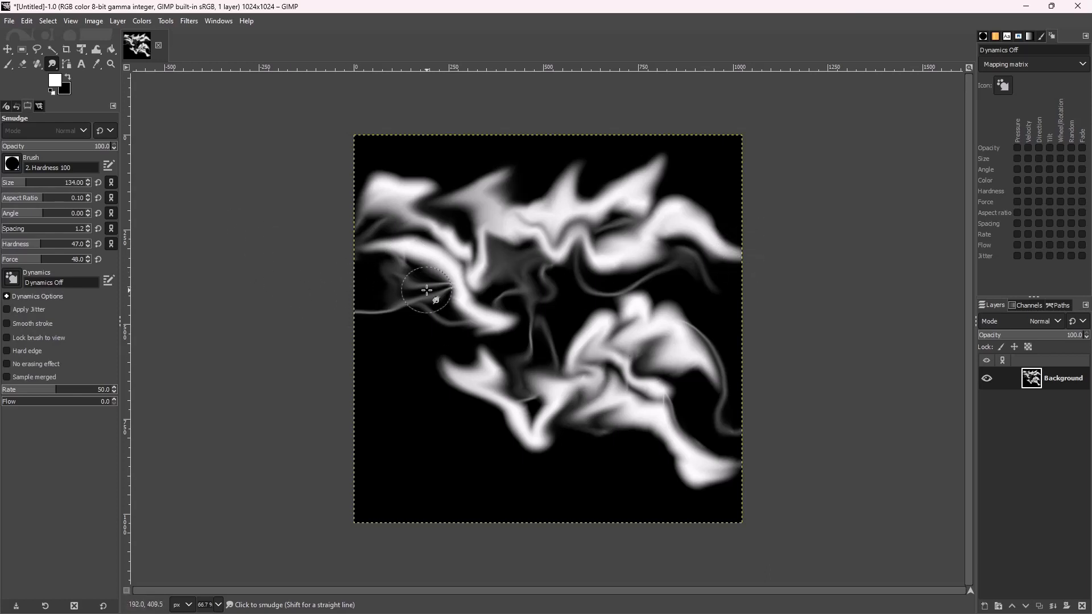
left_click(117, 21)
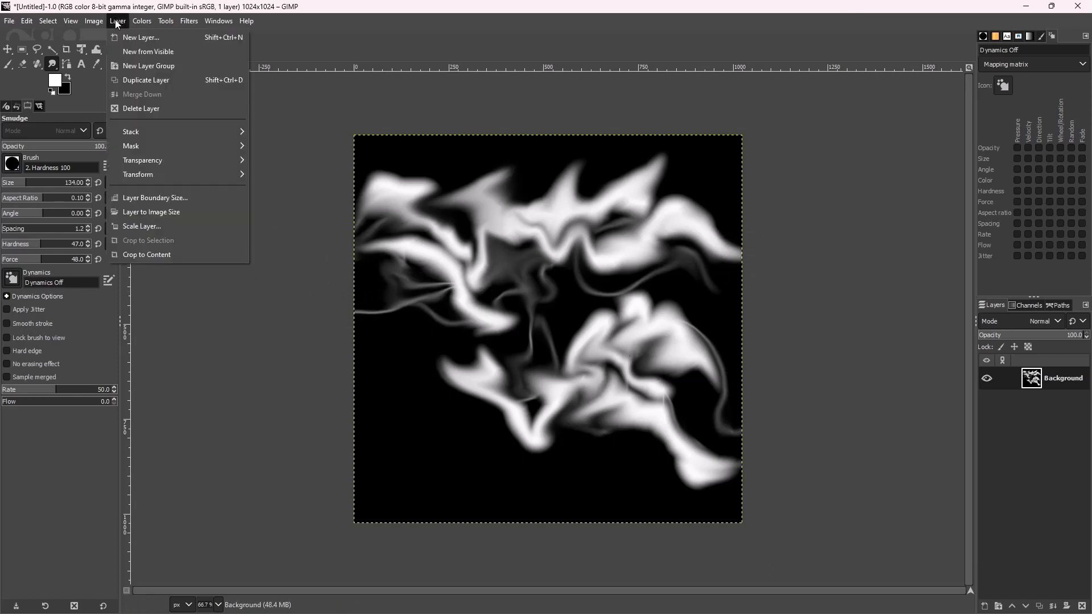
Offset the layer by width/2 (X = 512) with wrap-around enabled.
mouse_move(178, 176)
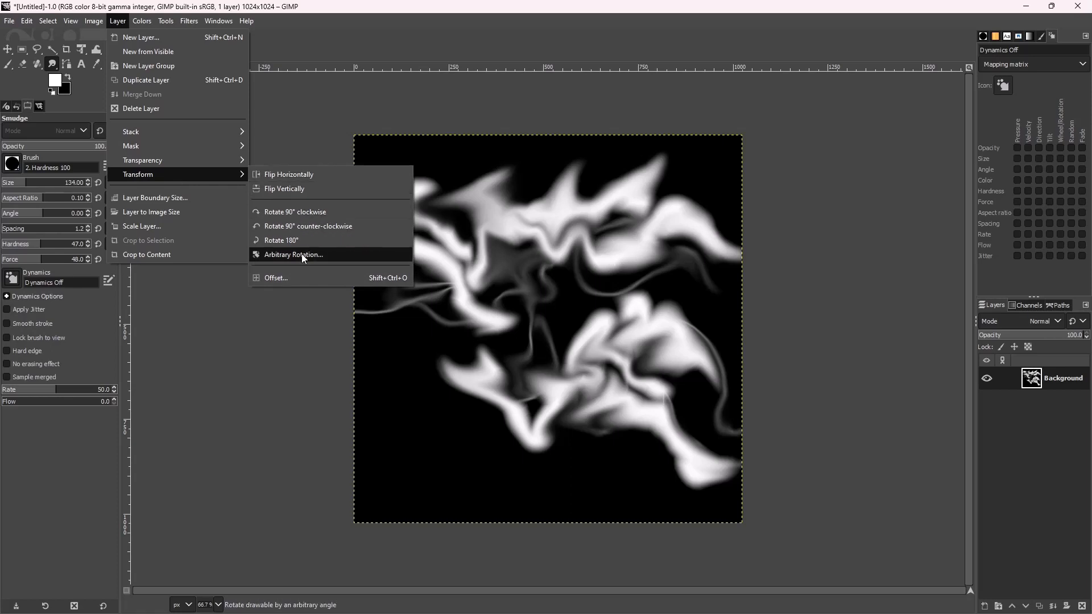
left_click(291, 278)
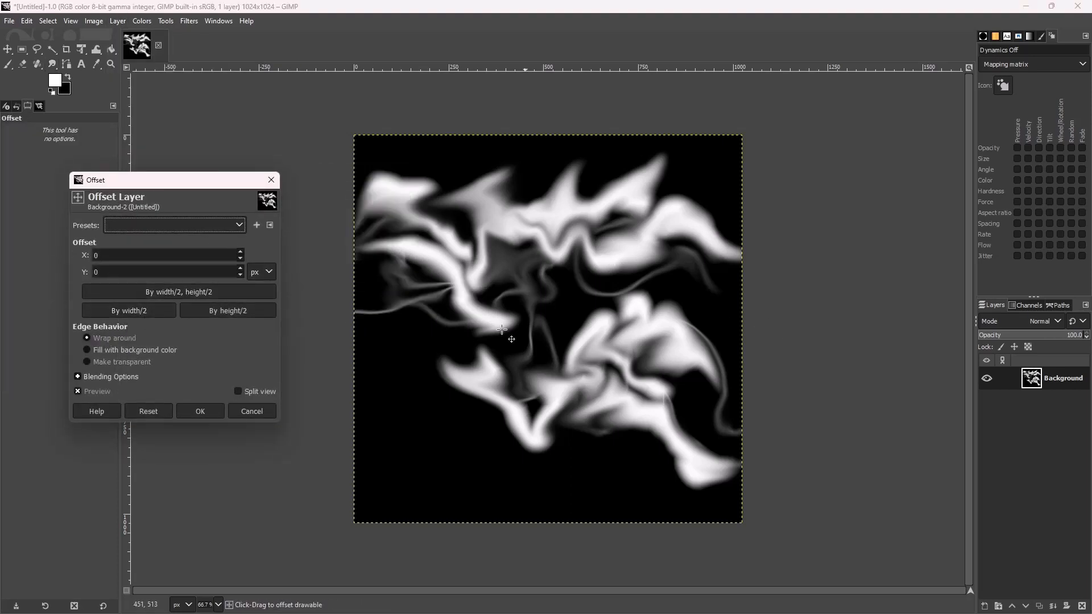
left_click(131, 310)
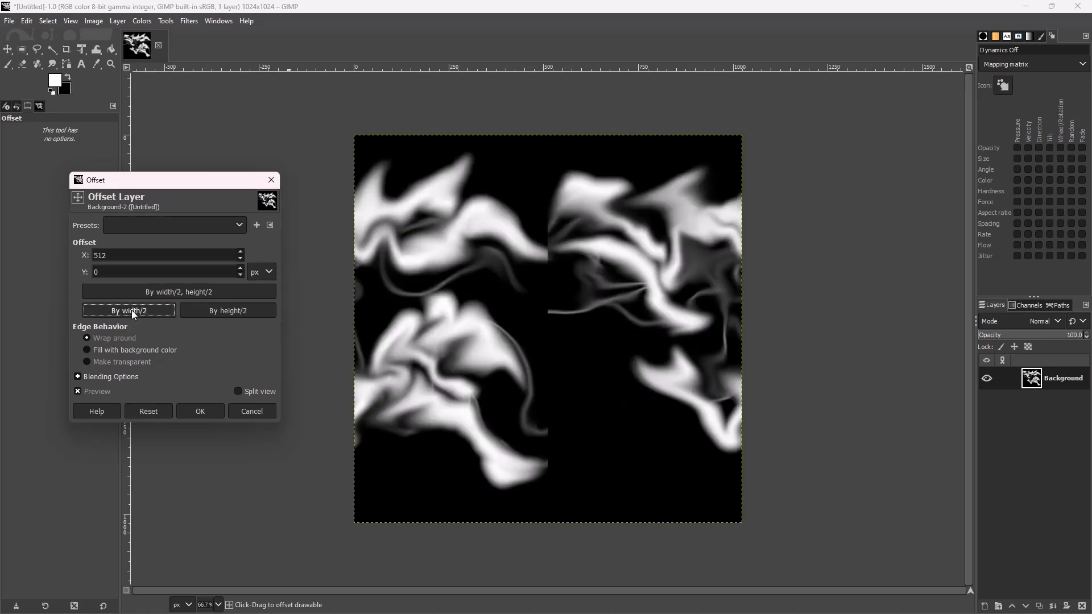
left_click(200, 411)
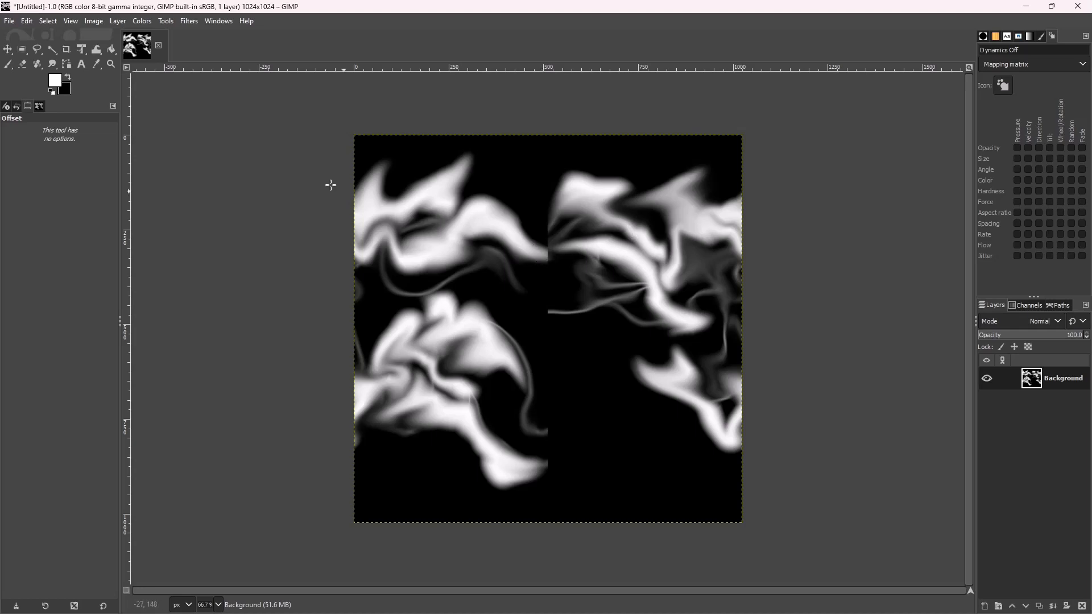
Smudge the curl tail and grey strands across the centre seam to blend it away.
left_click(51, 65)
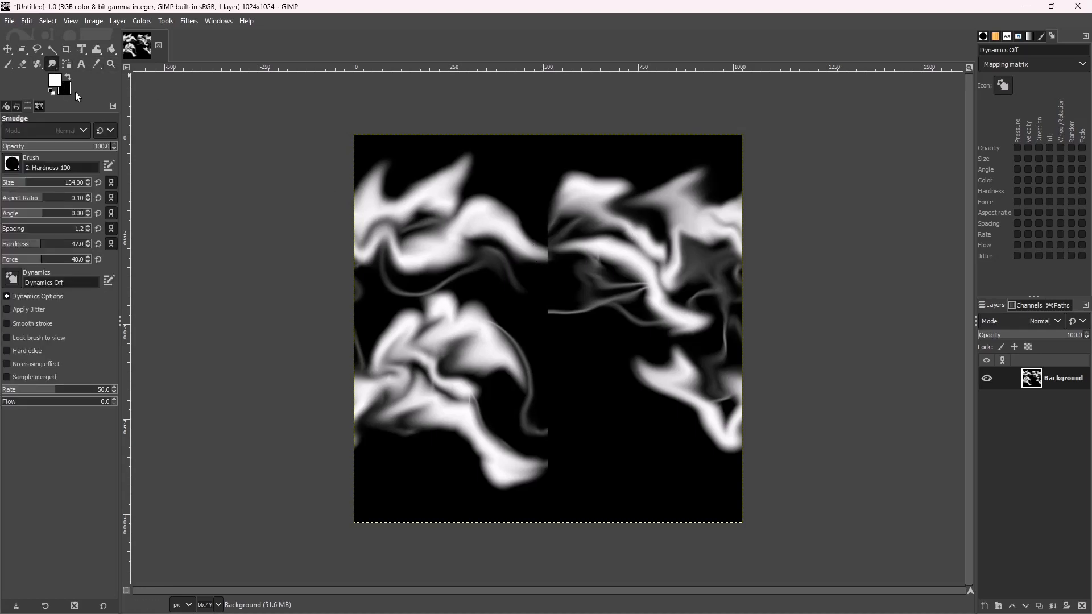
mouse_move(541, 432)
left_mouse_down()
mouse_move(553, 424)
mouse_move(573, 442)
left_mouse_up()
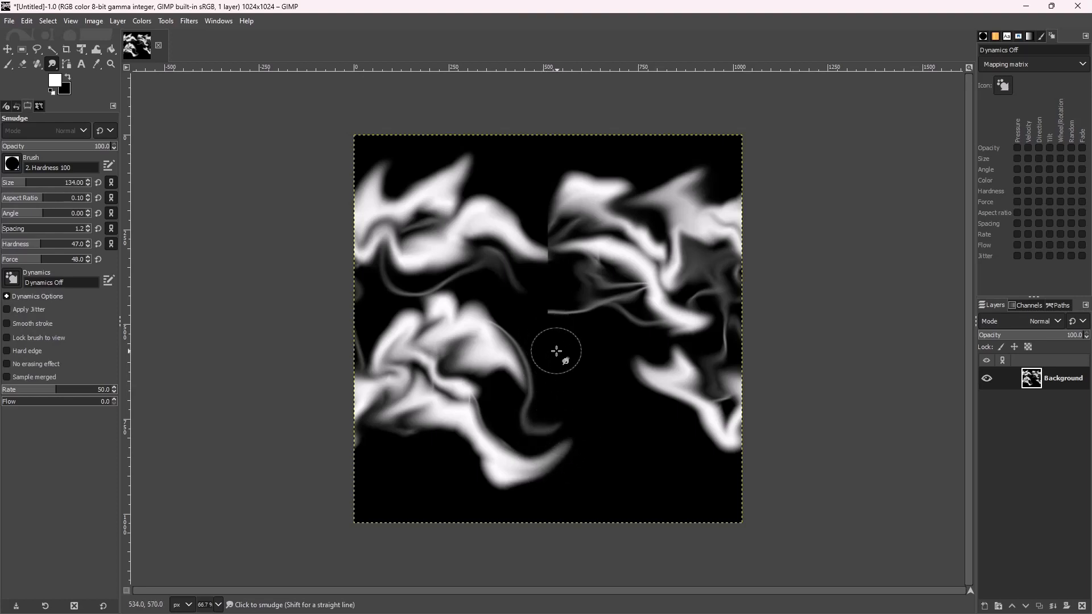
mouse_move(551, 316)
left_mouse_down()
mouse_move(564, 307)
mouse_move(552, 280)
mouse_move(514, 298)
mouse_move(529, 283)
mouse_move(522, 297)
mouse_move(541, 313)
mouse_move(517, 285)
mouse_move(529, 309)
mouse_move(550, 302)
mouse_move(512, 279)
mouse_move(531, 305)
mouse_move(487, 275)
mouse_move(572, 357)
left_mouse_up()
mouse_move(555, 250)
left_mouse_down()
mouse_move(534, 258)
mouse_move(583, 239)
mouse_move(598, 251)
mouse_move(539, 219)
mouse_move(545, 192)
mouse_move(556, 211)
left_mouse_up()
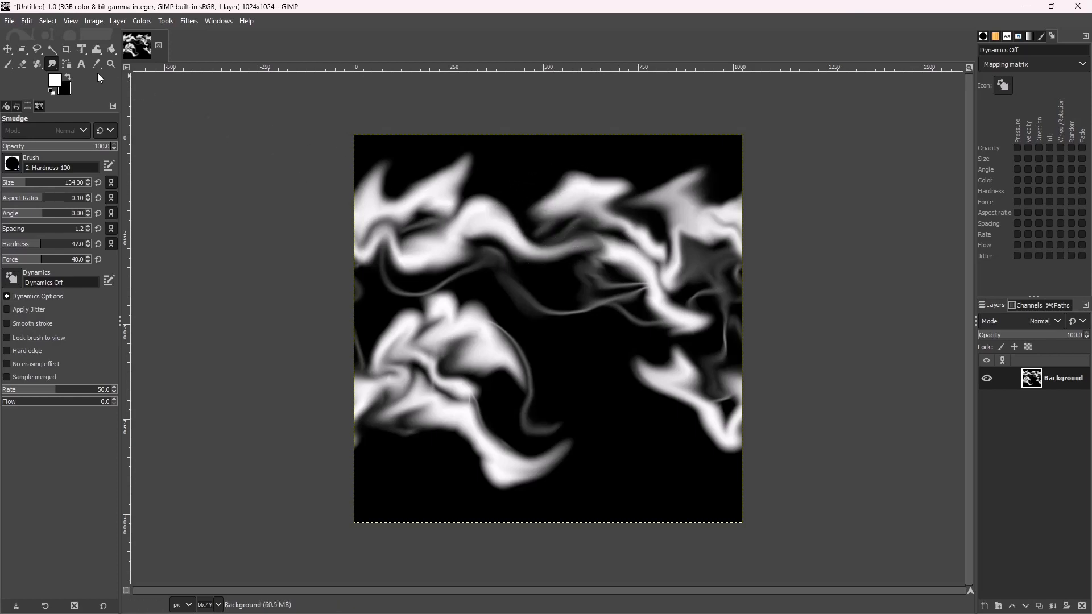
left_click(51, 67)
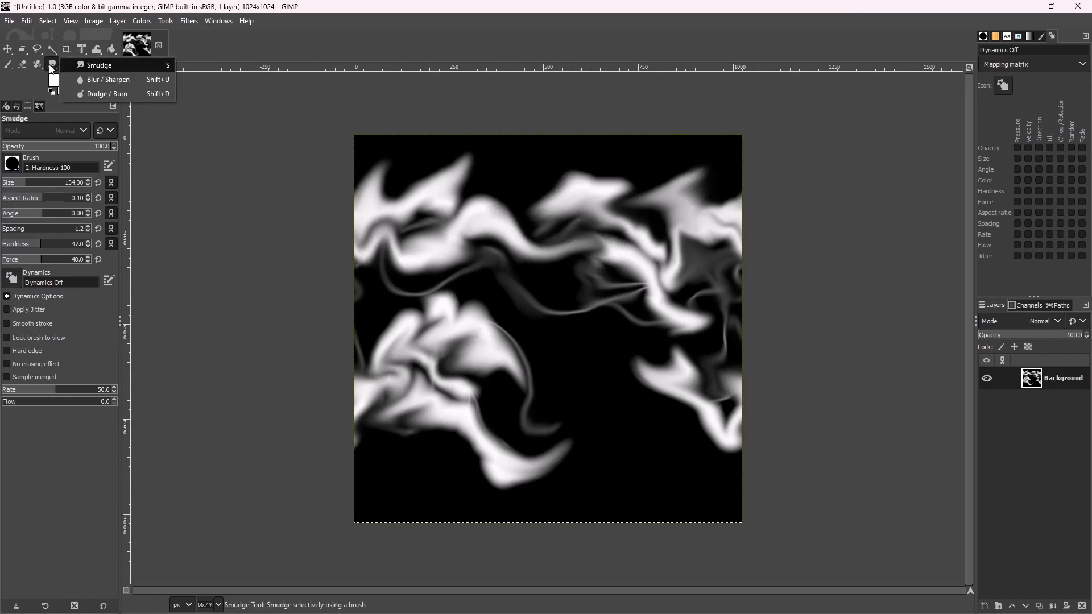
Blur the thin strands and bright wisps around the middle of the texture.
left_click(89, 80)
left_click_drag(541, 247, 552, 206)
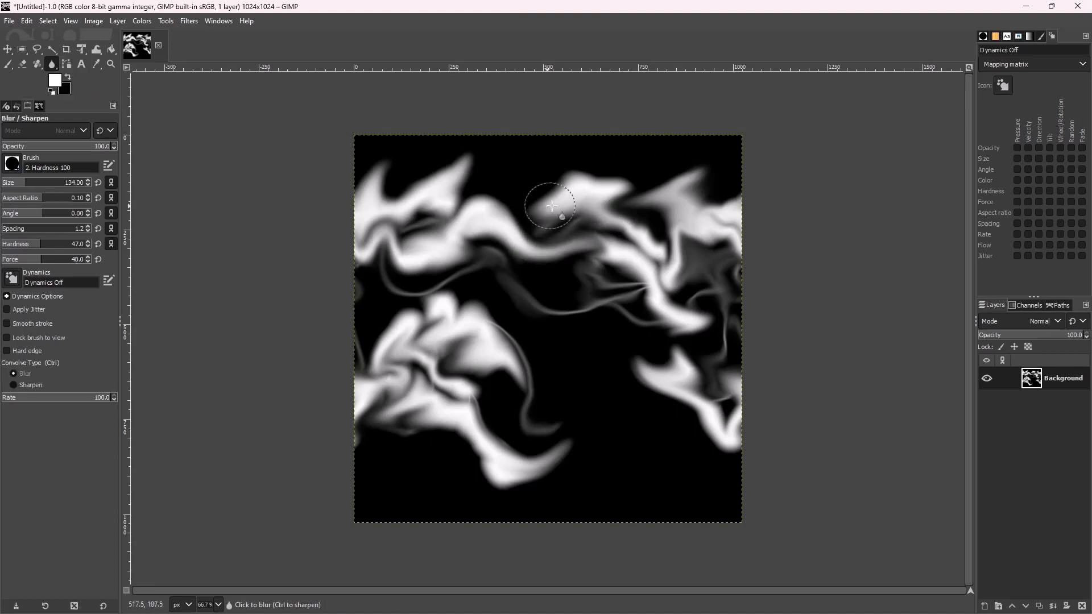
left_click_drag(547, 265, 537, 305)
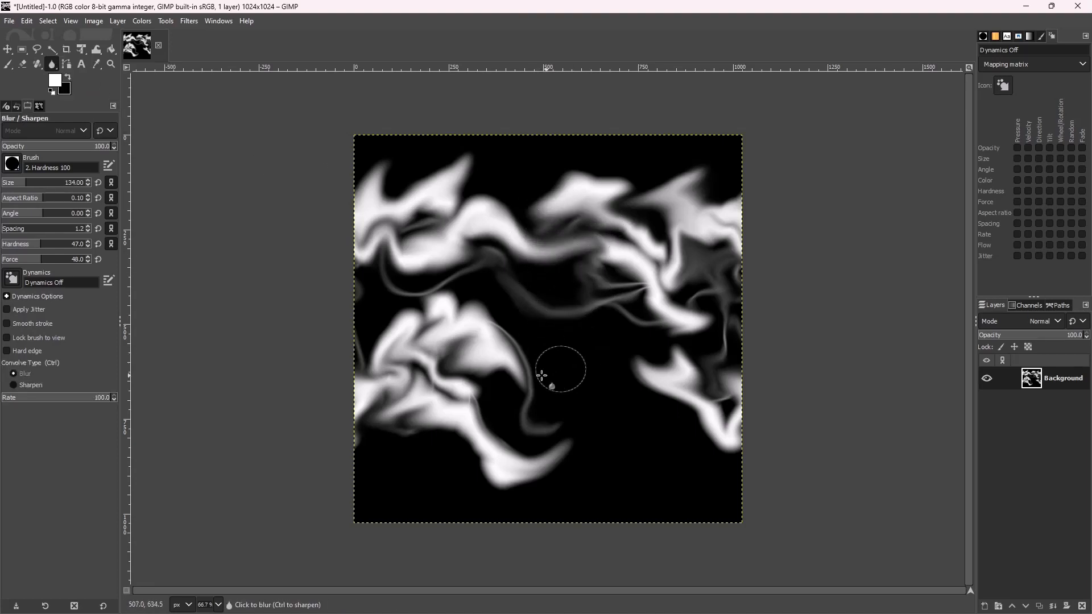
left_click_drag(481, 412, 483, 396)
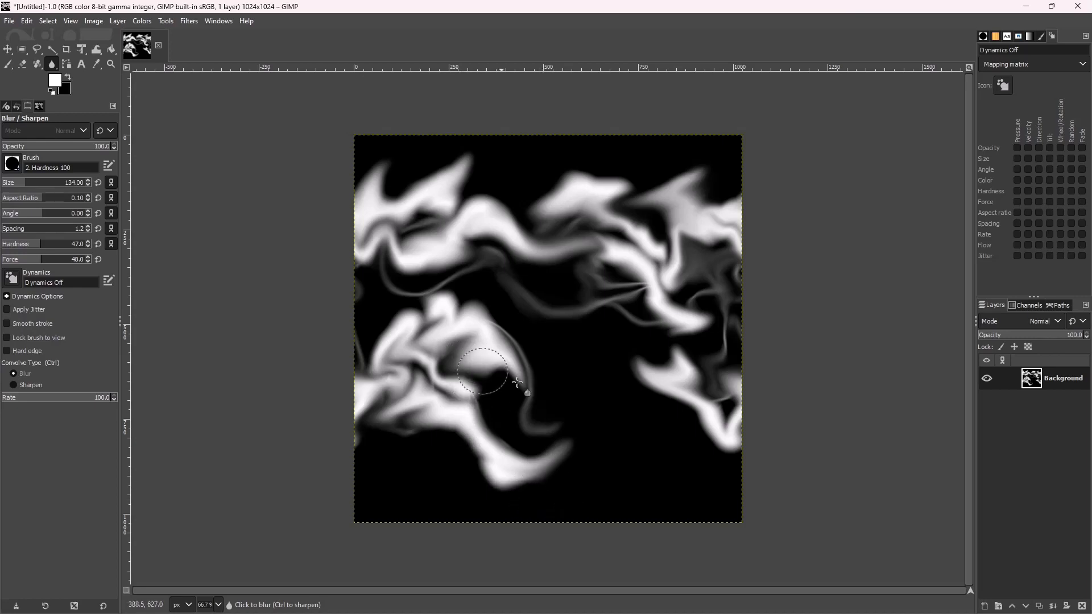
mouse_move(522, 285)
left_mouse_down()
mouse_move(495, 224)
mouse_move(544, 165)
mouse_move(591, 203)
left_mouse_up()
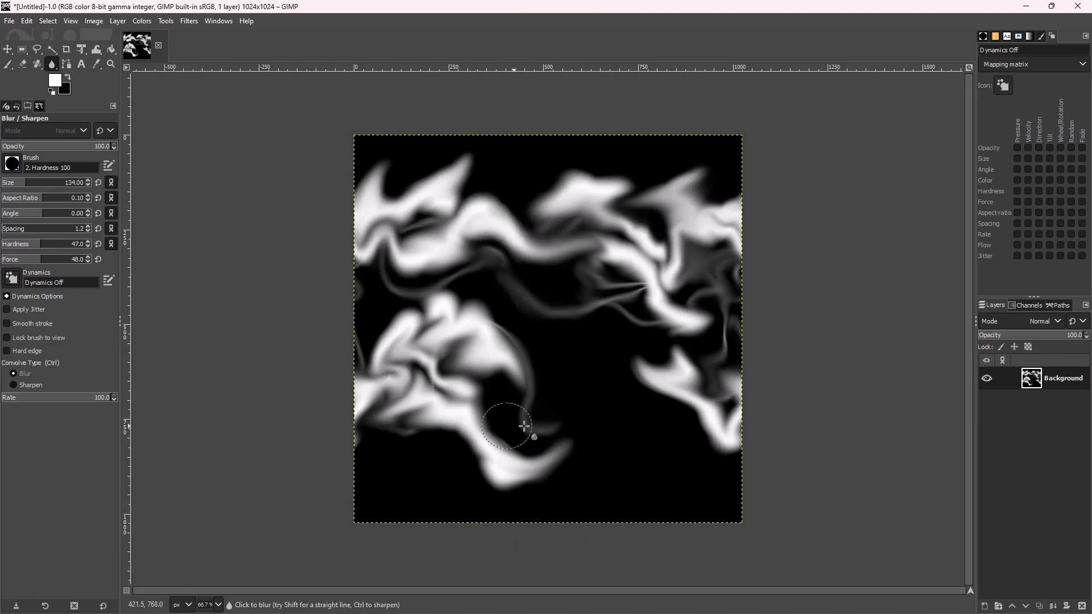
mouse_move(523, 426)
left_mouse_down()
mouse_move(578, 442)
mouse_move(566, 446)
mouse_move(595, 410)
left_mouse_up()
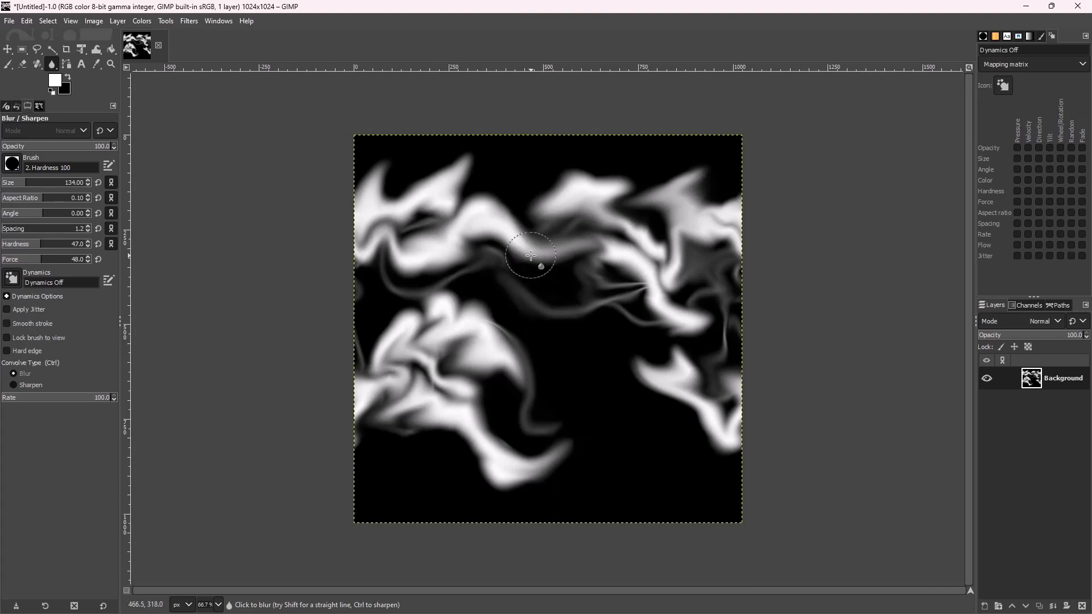
left_click(8, 21)
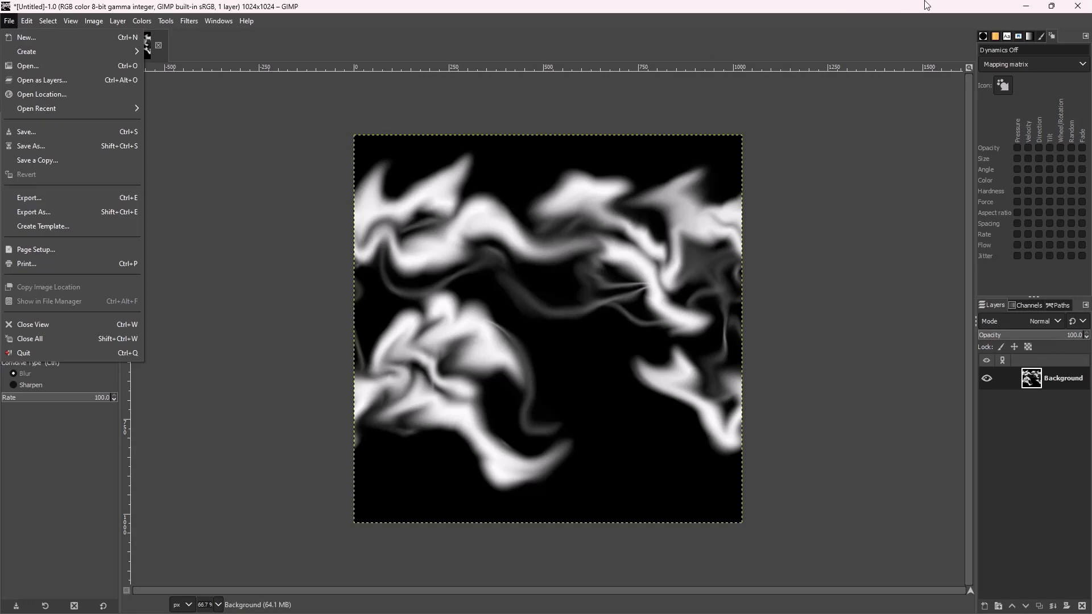
Minimize GIMP, open Lightning8x8 from the Content Browser, then return to ThirdPersonMap.
left_click(1025, 8)
left_click(1027, 8)
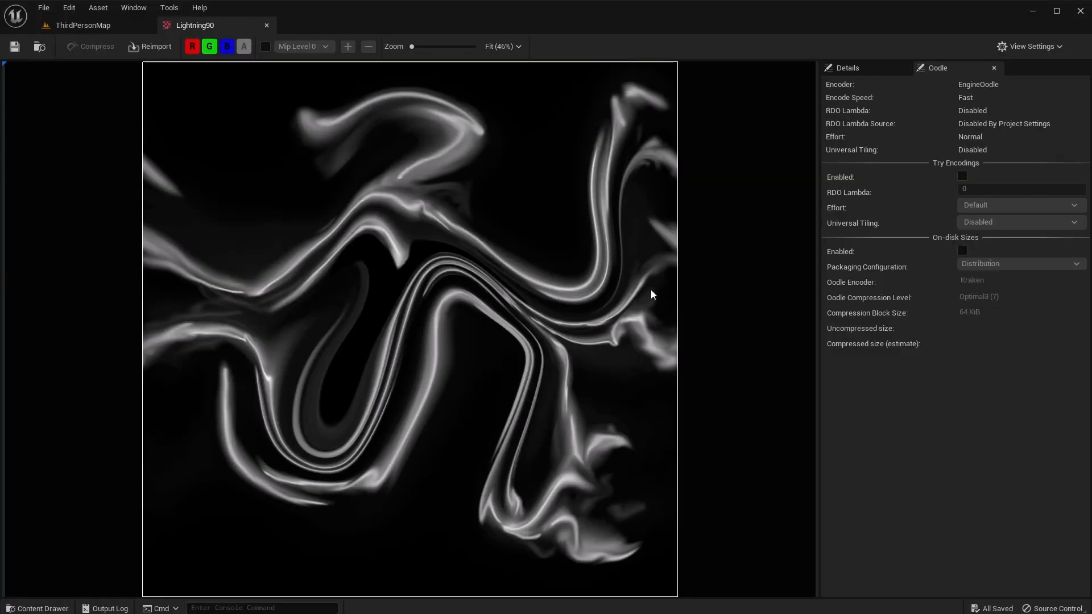
left_click(108, 25)
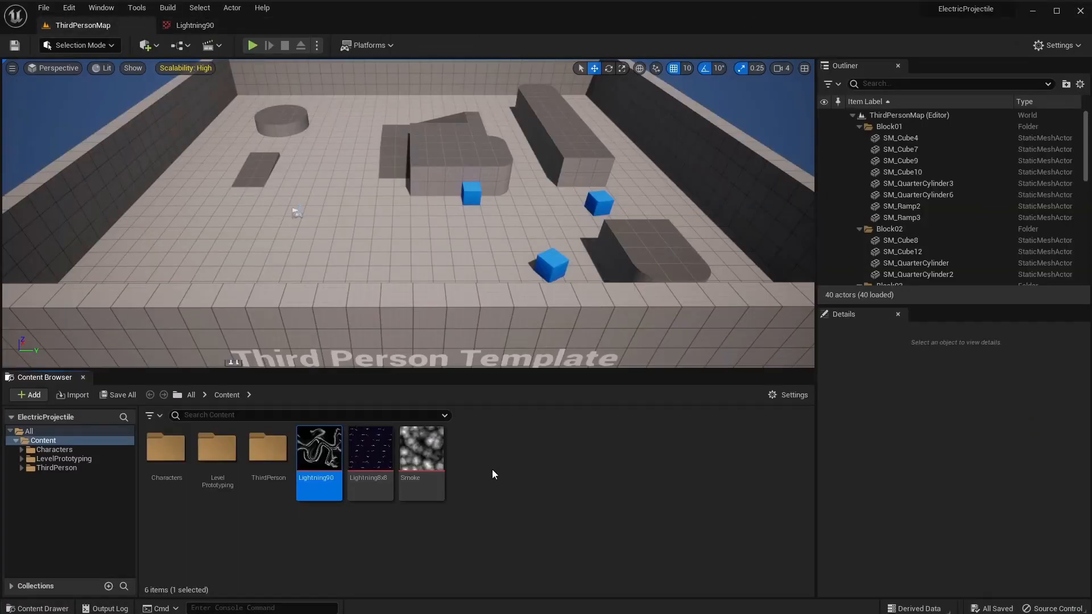
mouse_move(318, 465)
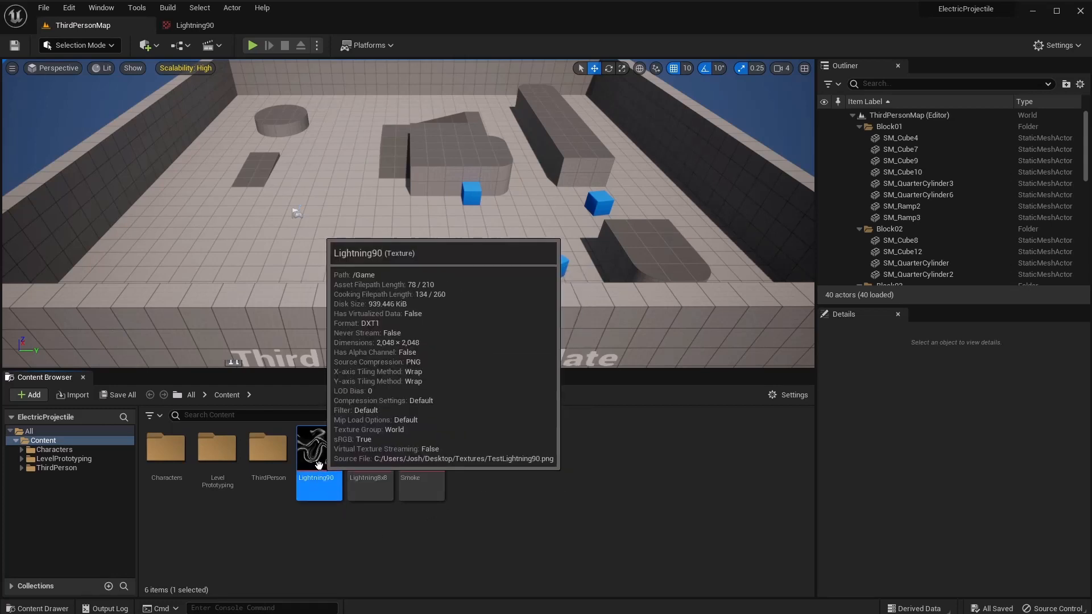
mouse_move(421, 457)
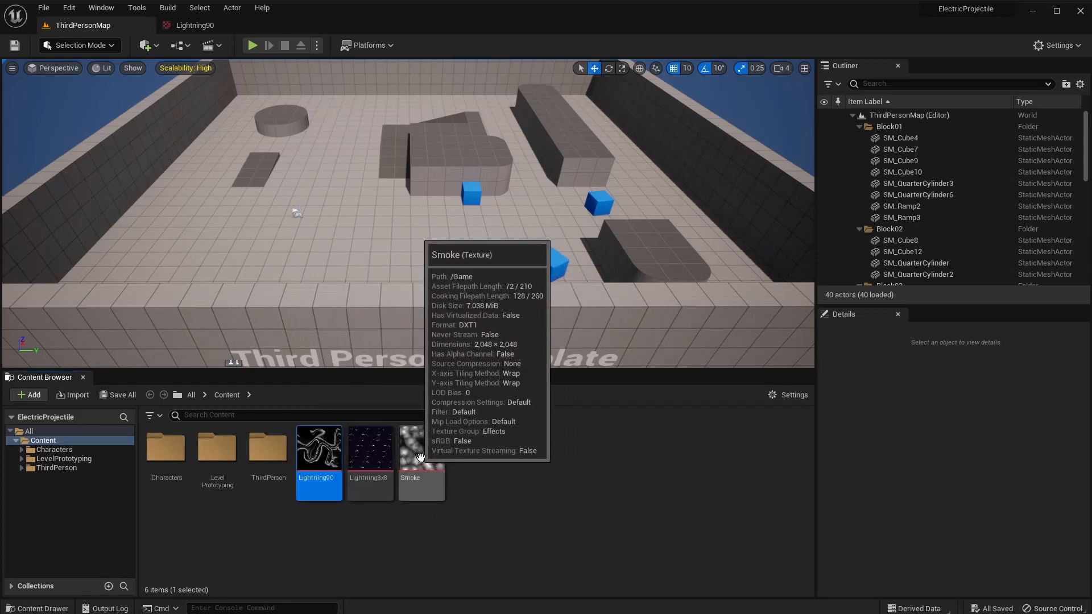
double_click(367, 463)
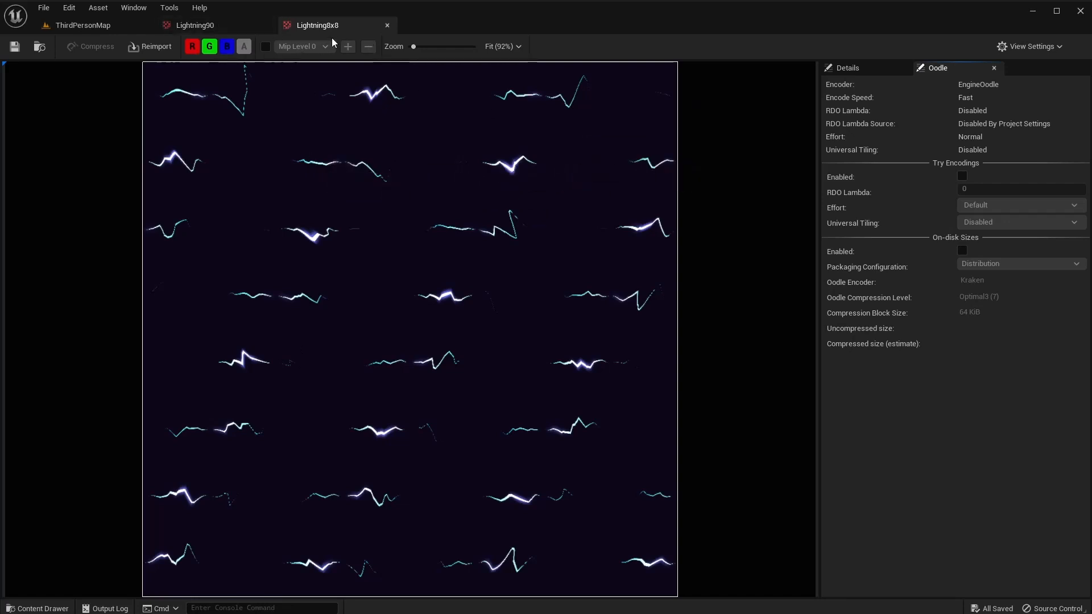
left_click(74, 27)
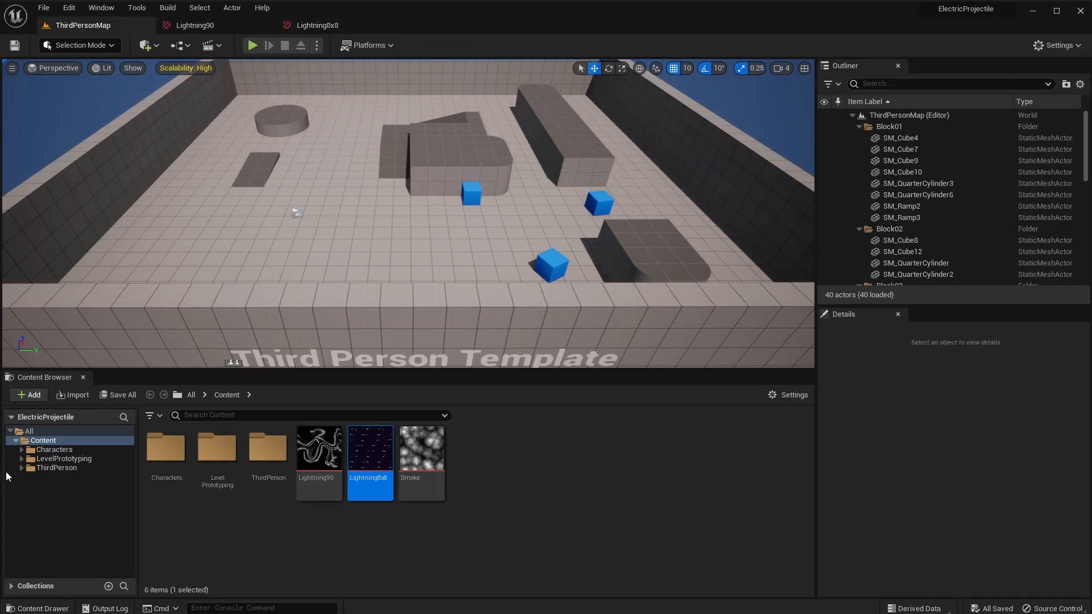
Create a new material, rename it M_LightningTail, and open it in the material editor.
right_click(485, 469)
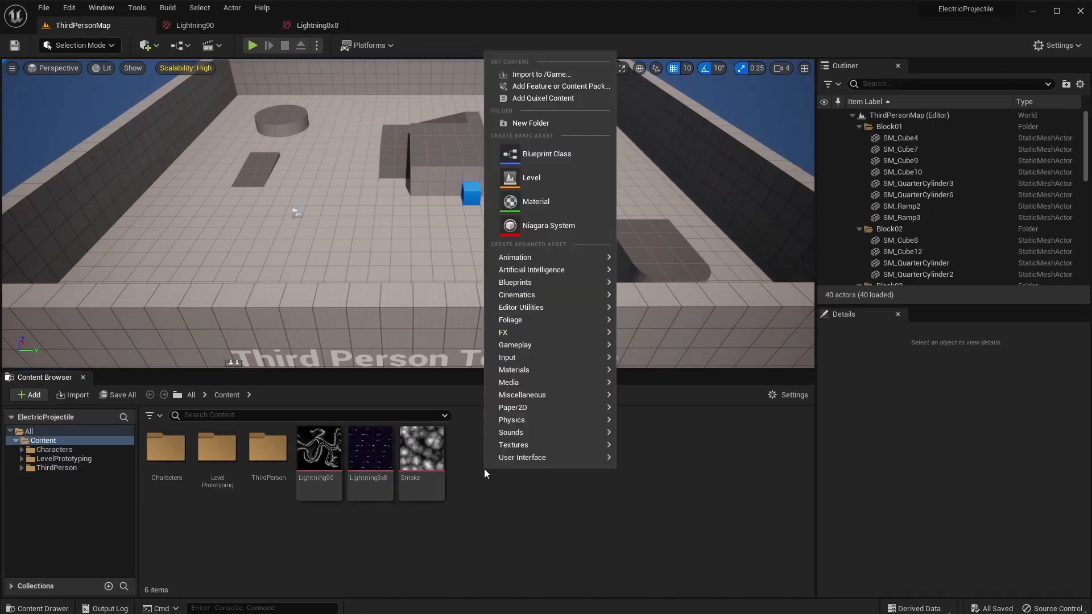
left_click(526, 200)
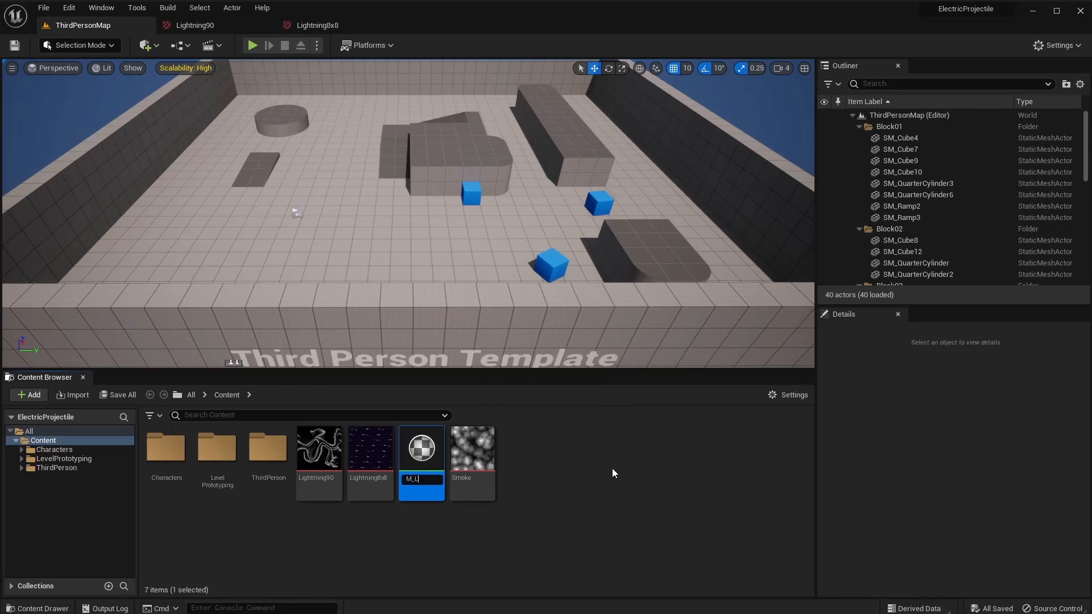
type("M_Lightning")
key("Return")
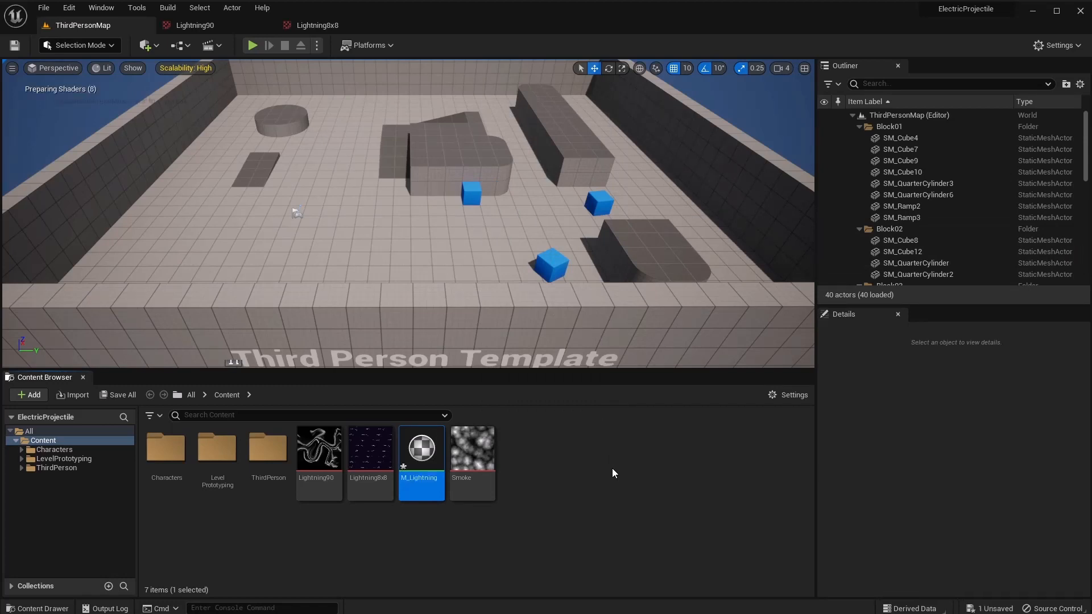
right_click(413, 491)
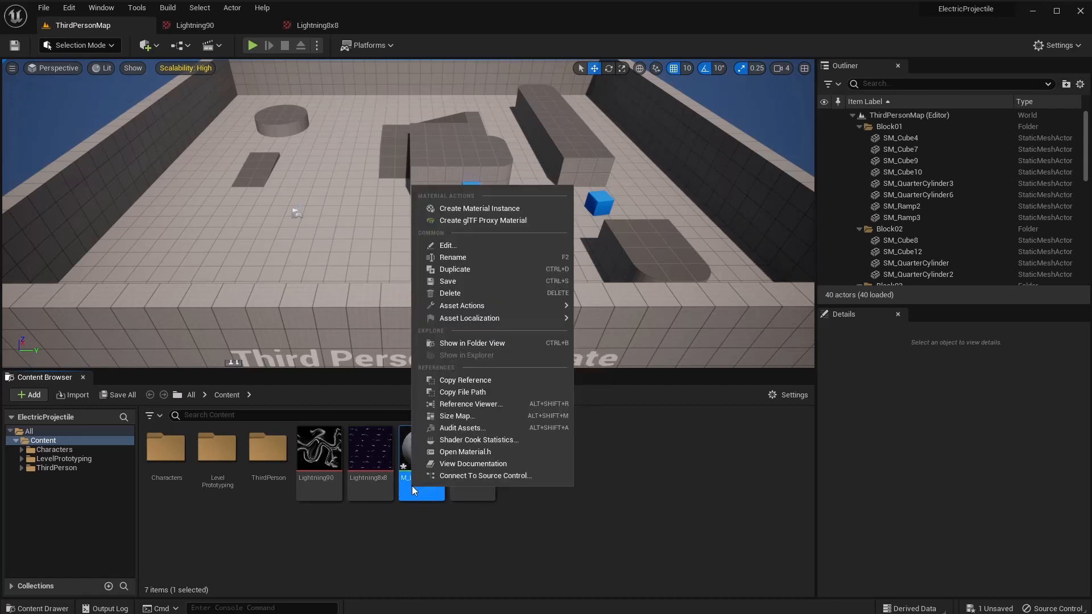
left_click(520, 280)
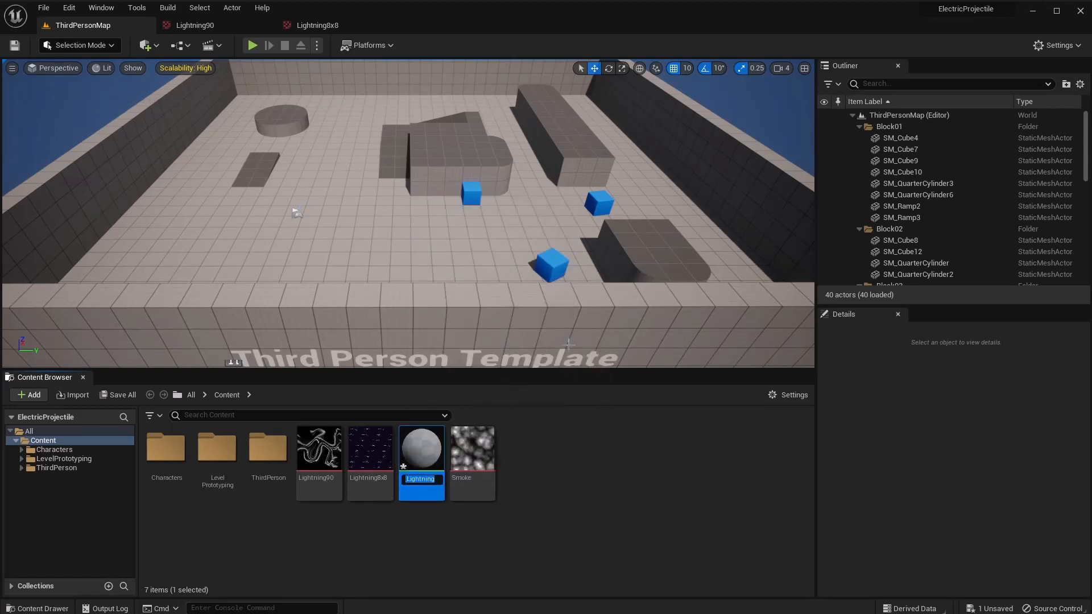
key("Return")
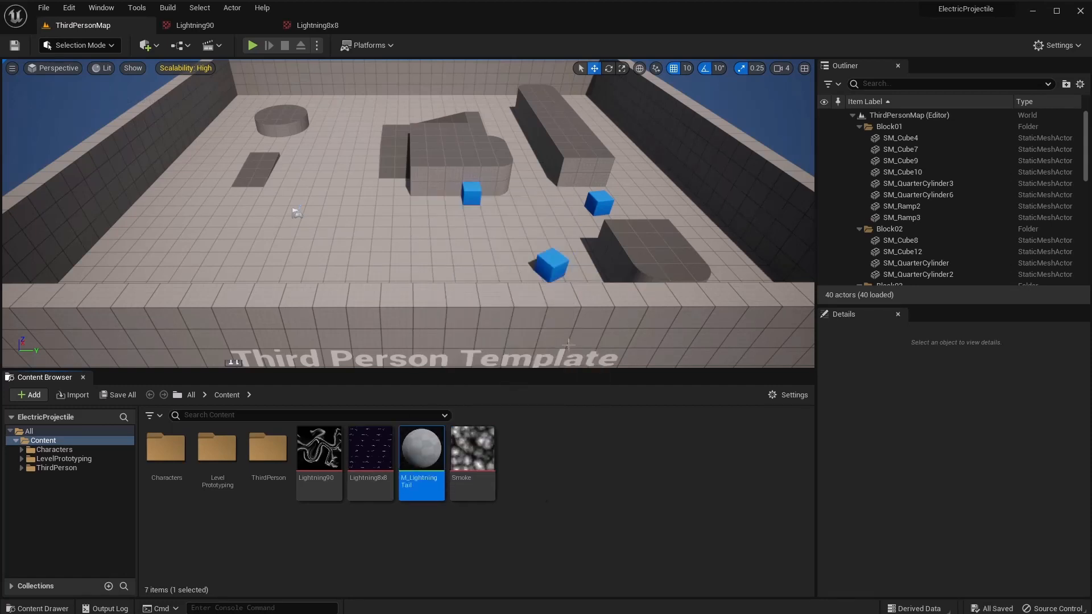
double_click(422, 452)
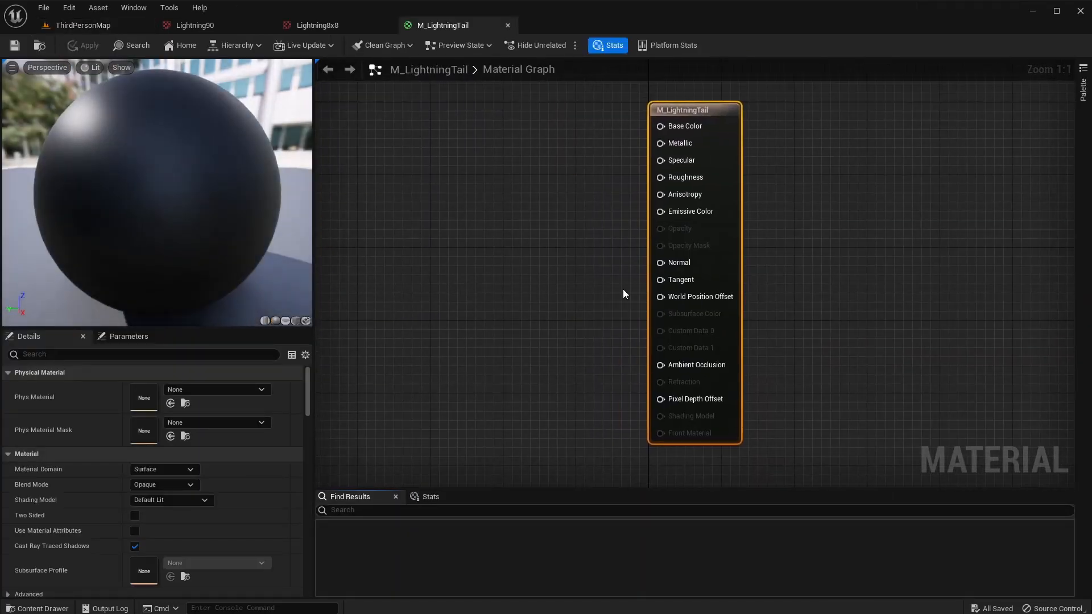
Set the material's Blend Mode to Translucent and Shading Model to Unlit.
right_click_drag(703, 109, 761, 100)
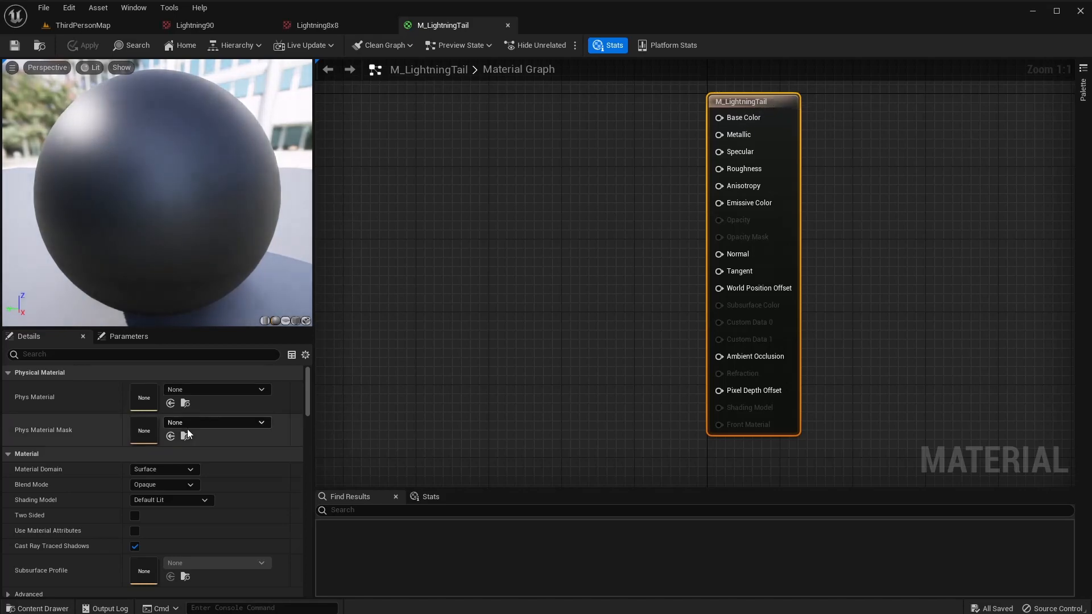
left_click(147, 485)
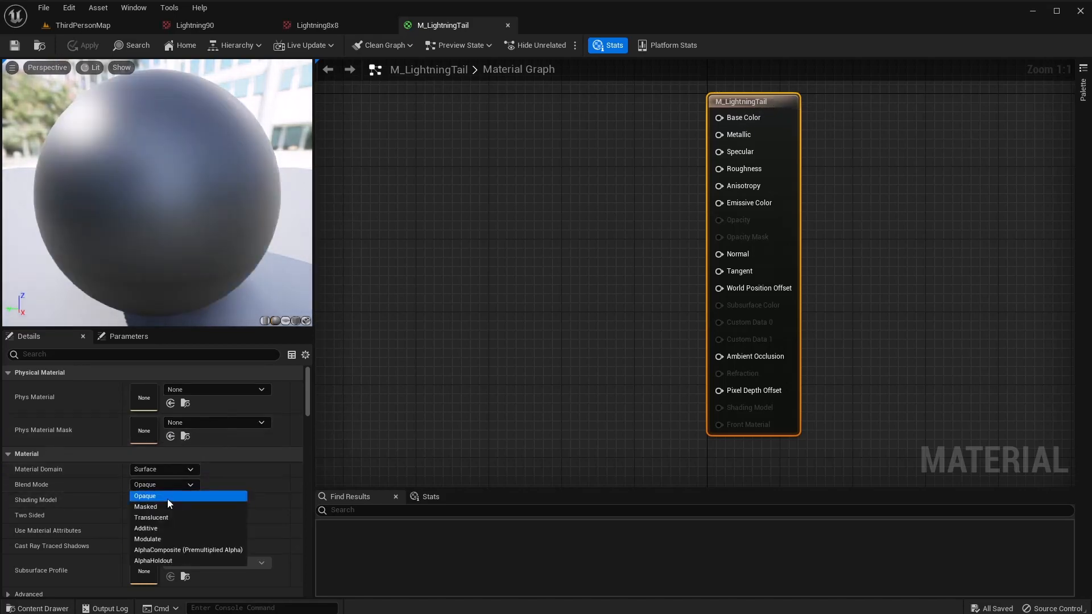
left_click(164, 518)
left_click(137, 501)
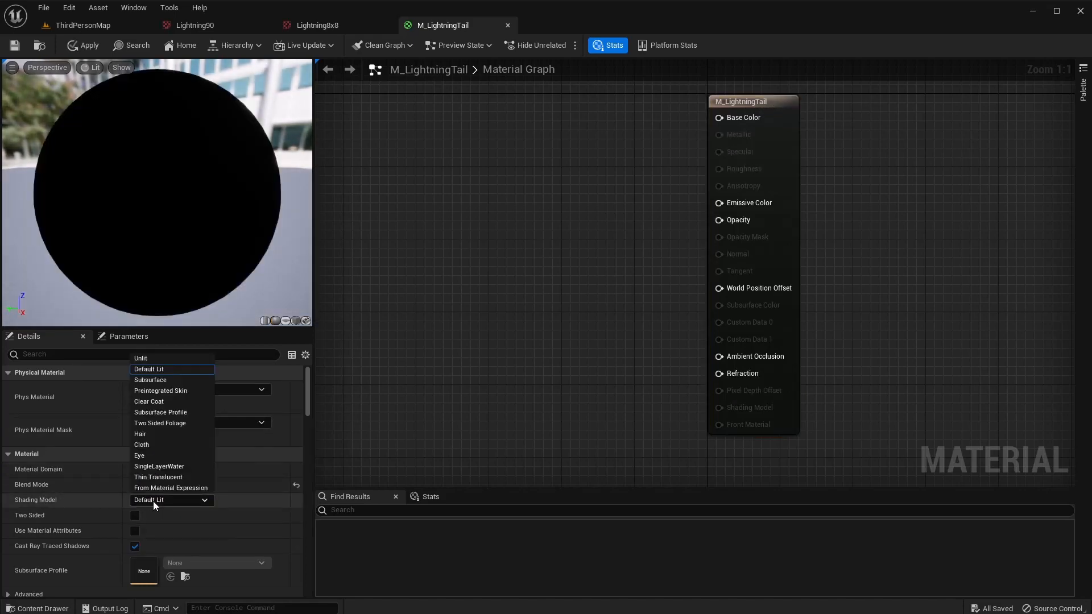
left_click(168, 354)
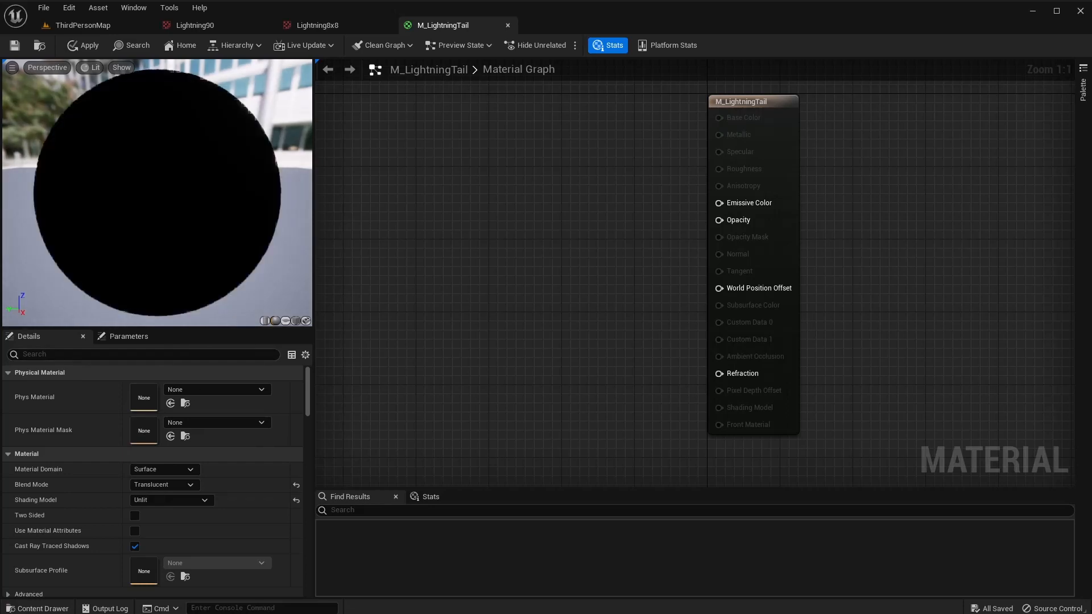
right_click_drag(641, 245, 801, 277)
Add a Particle Color node and route its RGB through a Multiply into Emissive Color.
right_click(623, 162)
type("ap")
key("BackSpace")
key("BackSpace")
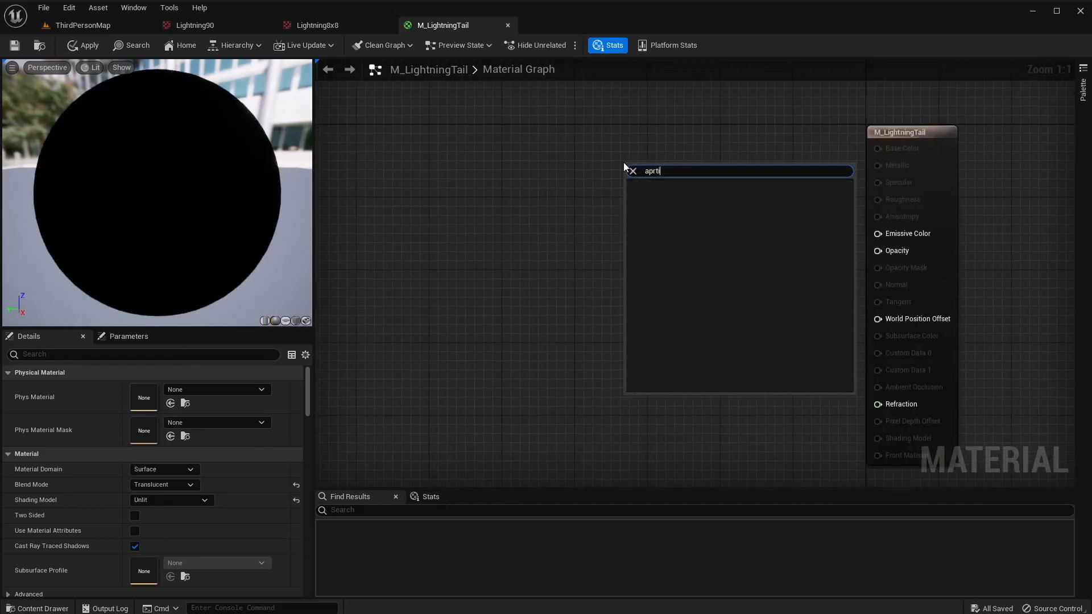
type("par")
key("Return")
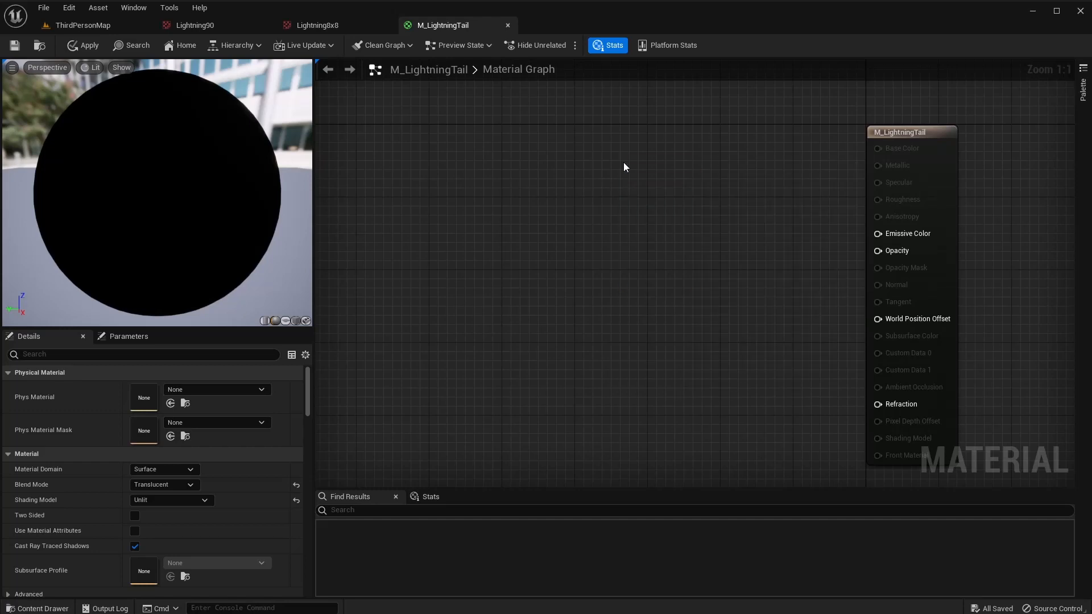
left_click_drag(623, 162, 556, 128)
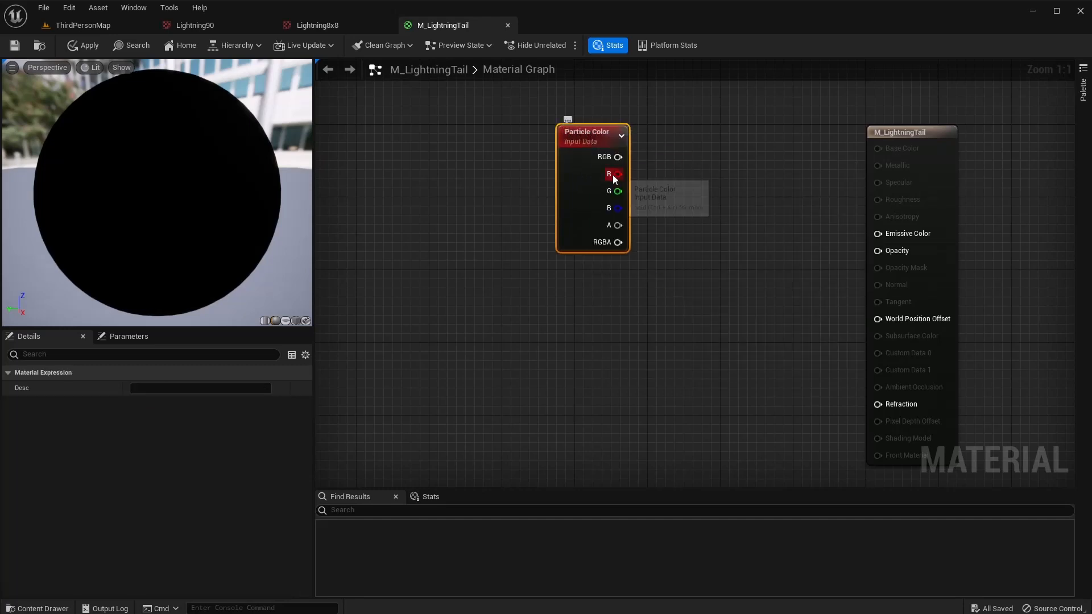
left_click_drag(619, 157, 687, 171)
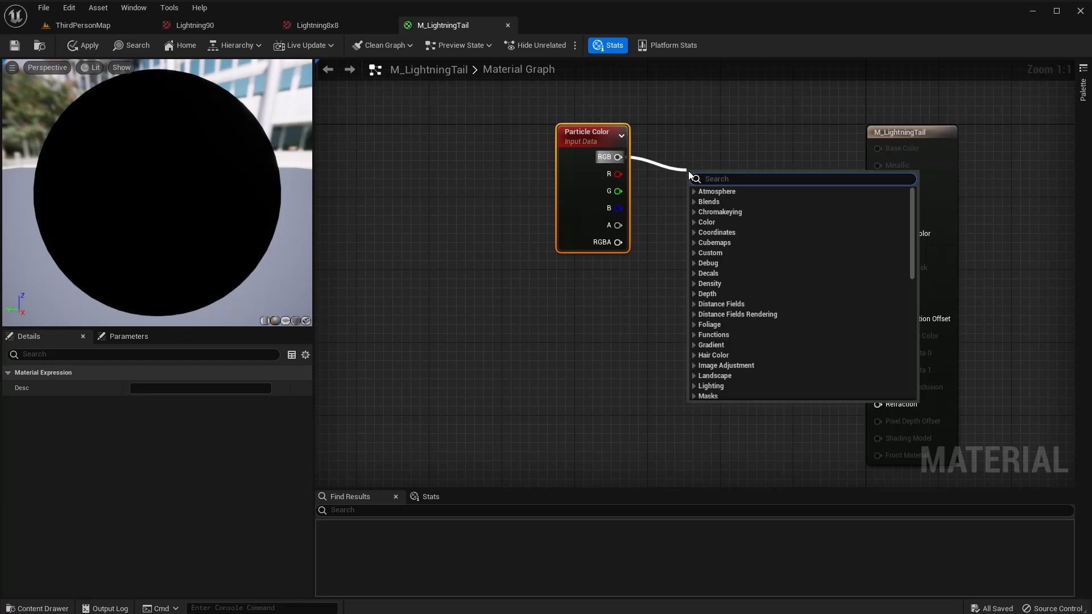
type("mul")
key("Return")
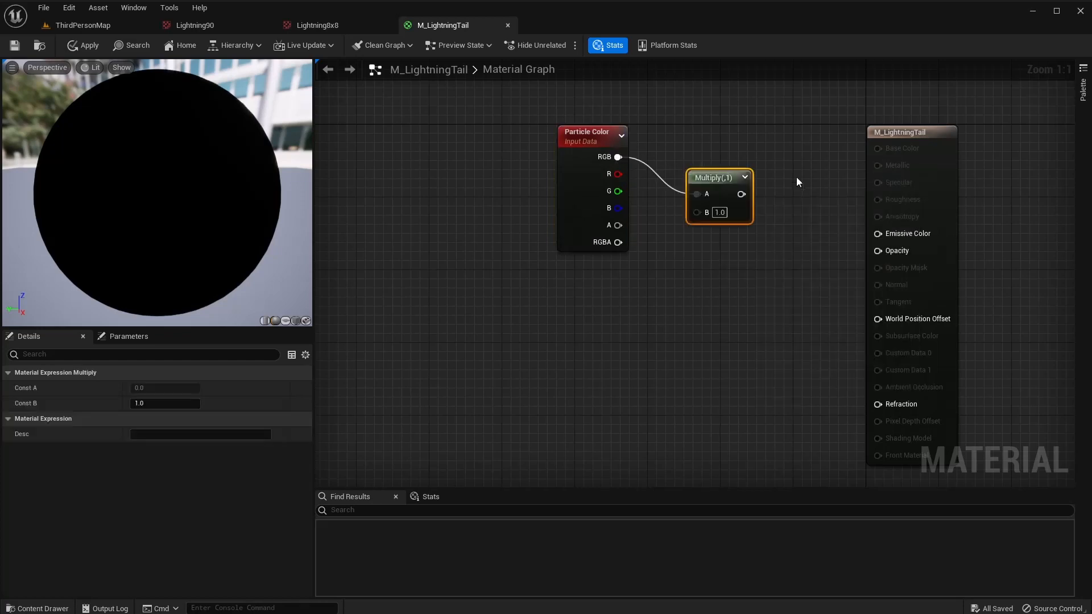
left_click_drag(742, 194, 878, 234)
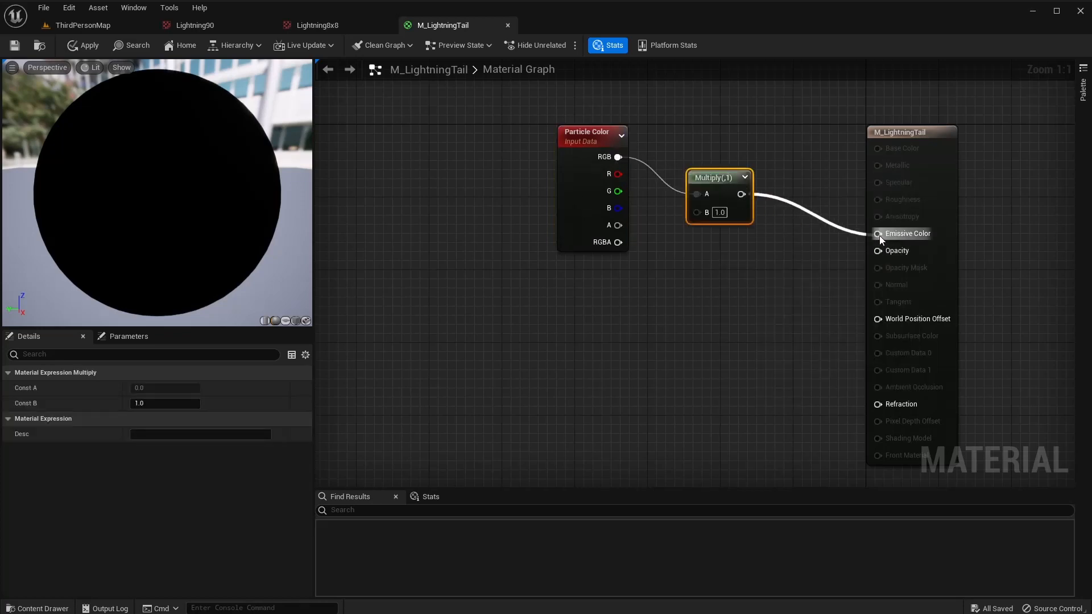
Route the Particle Color alpha through a second Multiply toward Opacity.
left_click_drag(606, 147, 550, 182)
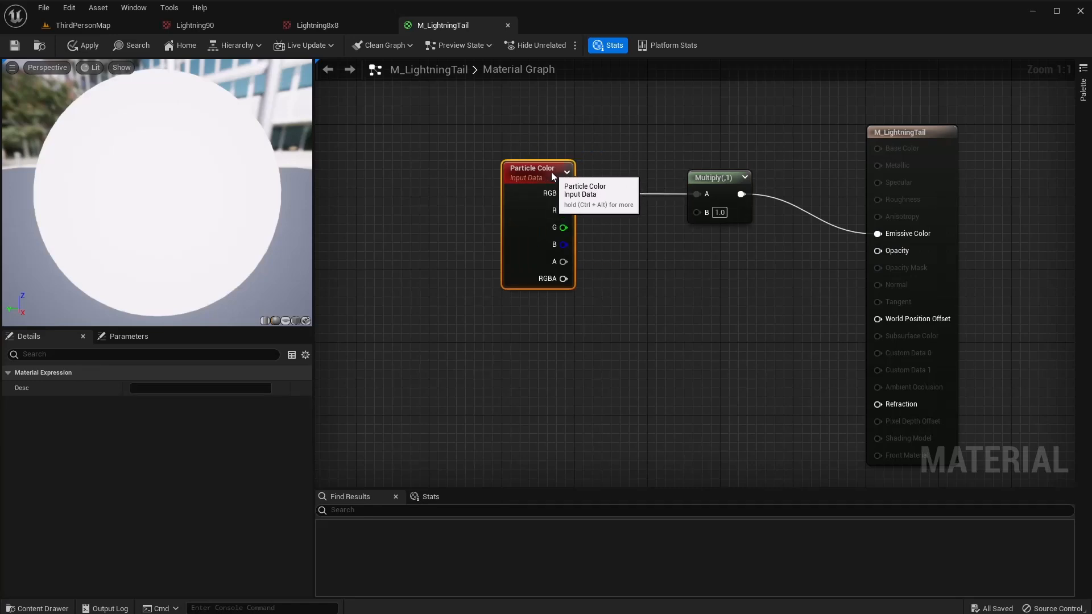
right_click_drag(601, 330, 605, 259)
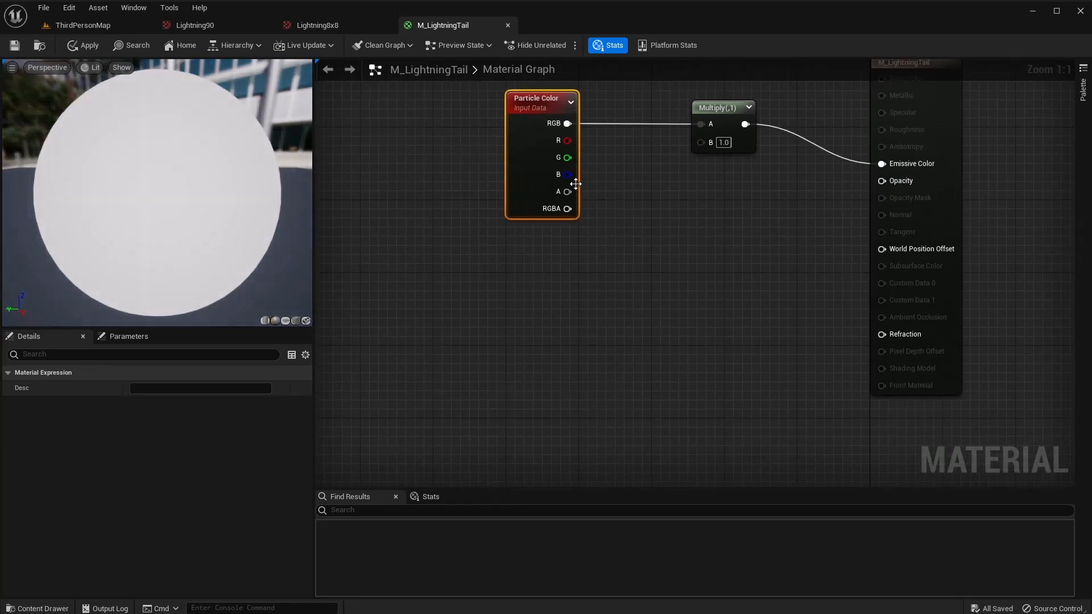
left_click_drag(568, 192, 697, 207)
type("mu")
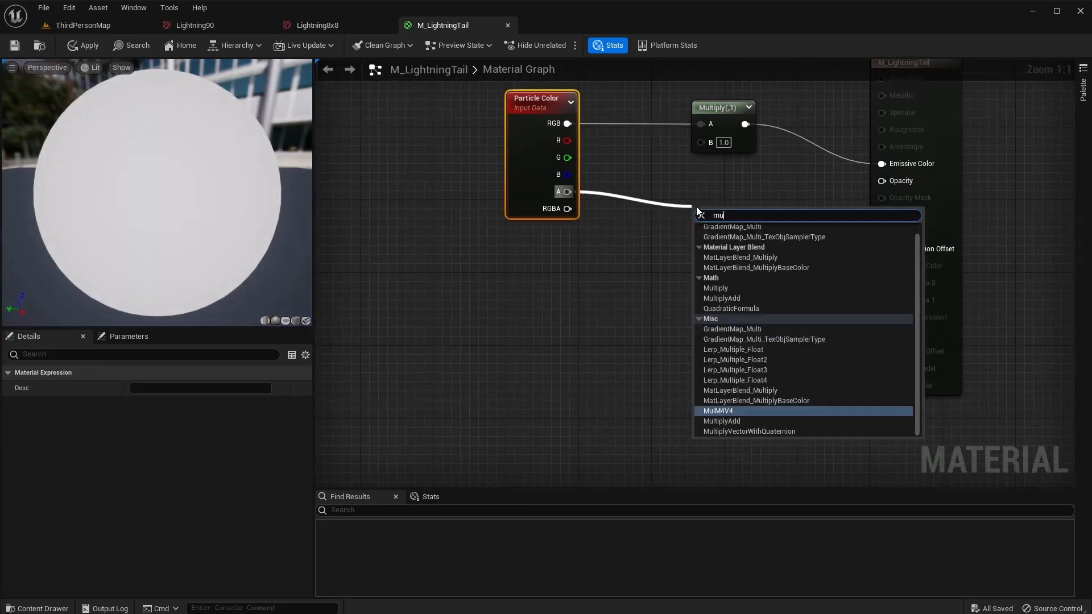
type("lti")
key("Return")
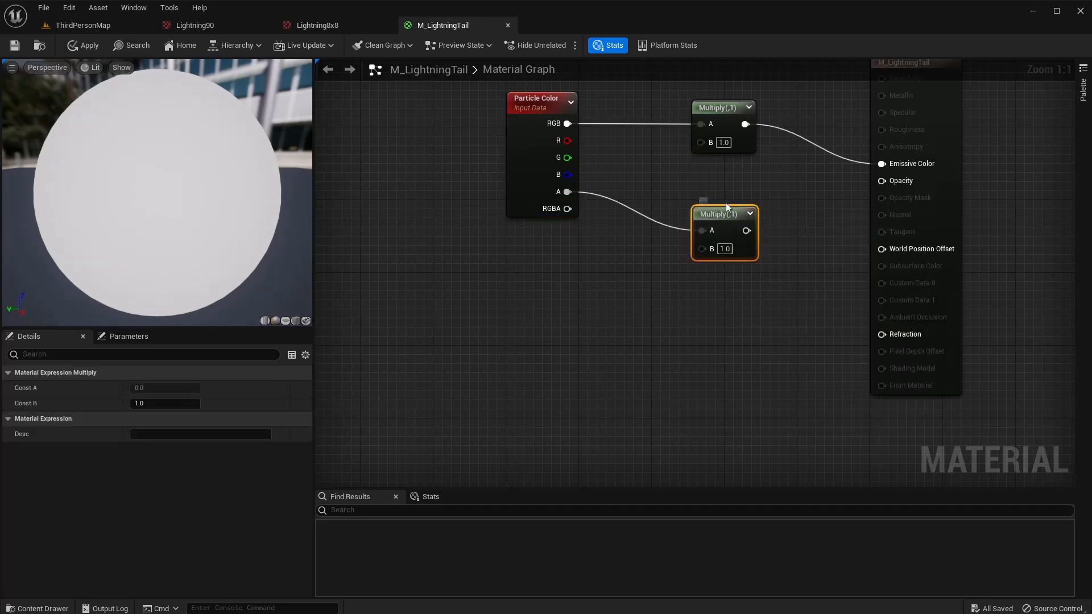
left_click_drag(726, 213, 883, 181)
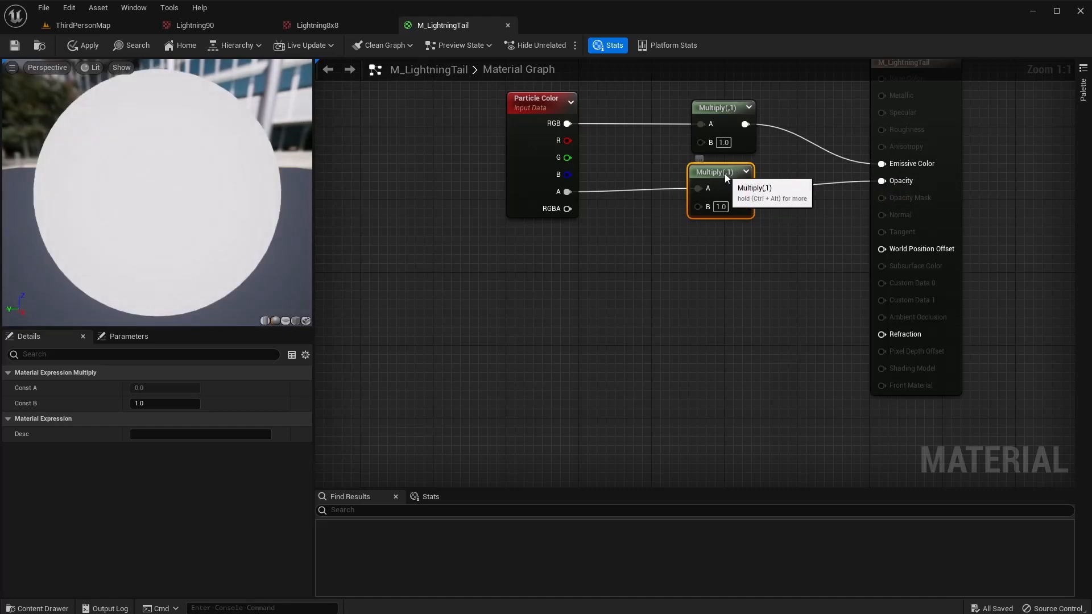
left_click_drag(724, 173, 736, 179)
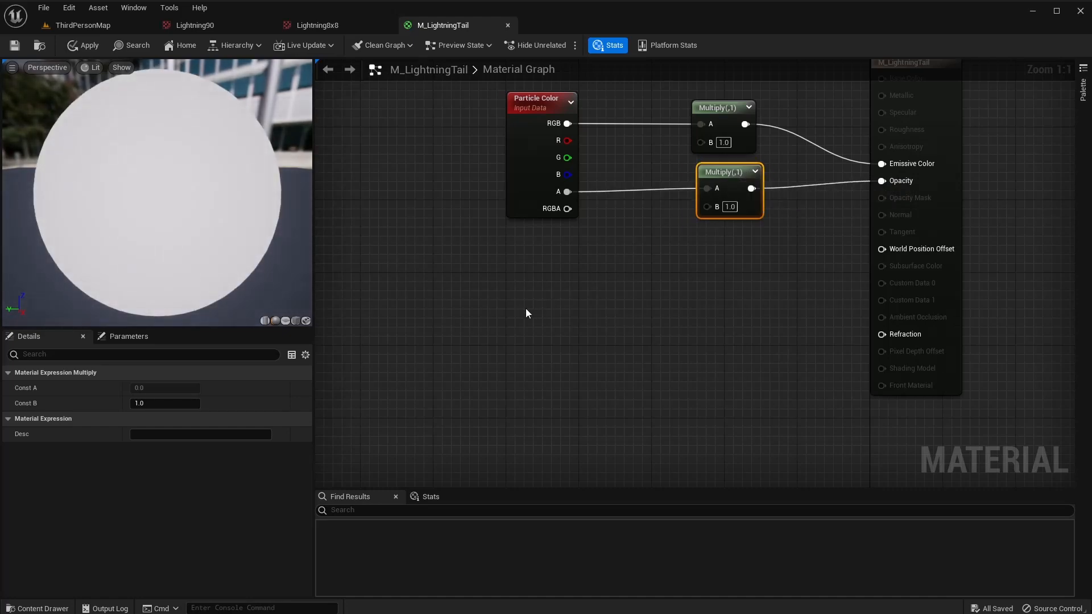
Add a RadialGradientExponential node and wire it into the B inputs of both Multiply nodes.
right_click(512, 306)
type("radial")
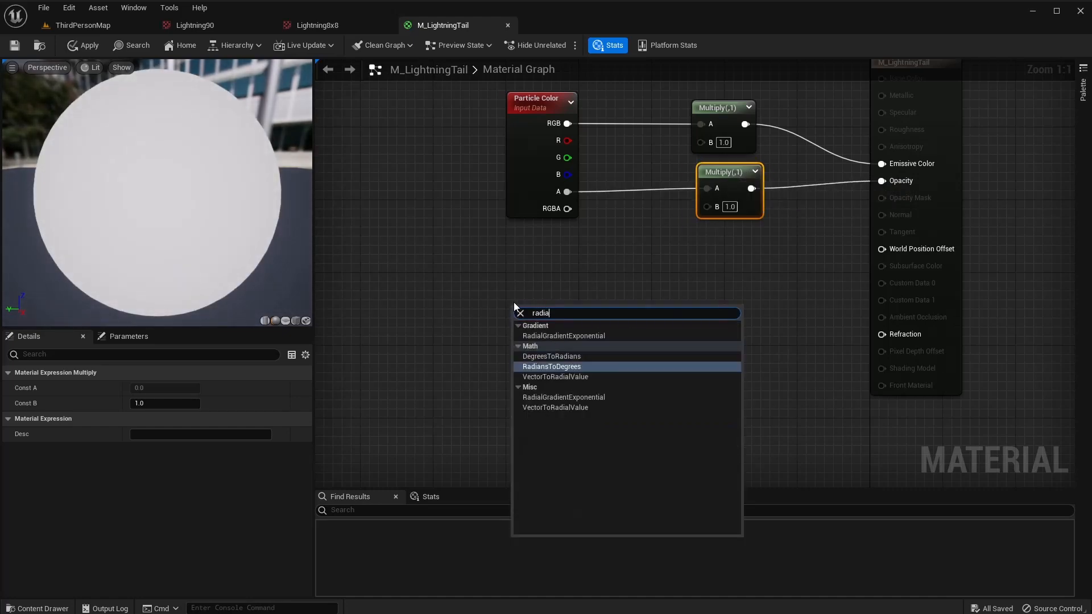
key("Return")
left_click_drag(588, 311, 700, 143)
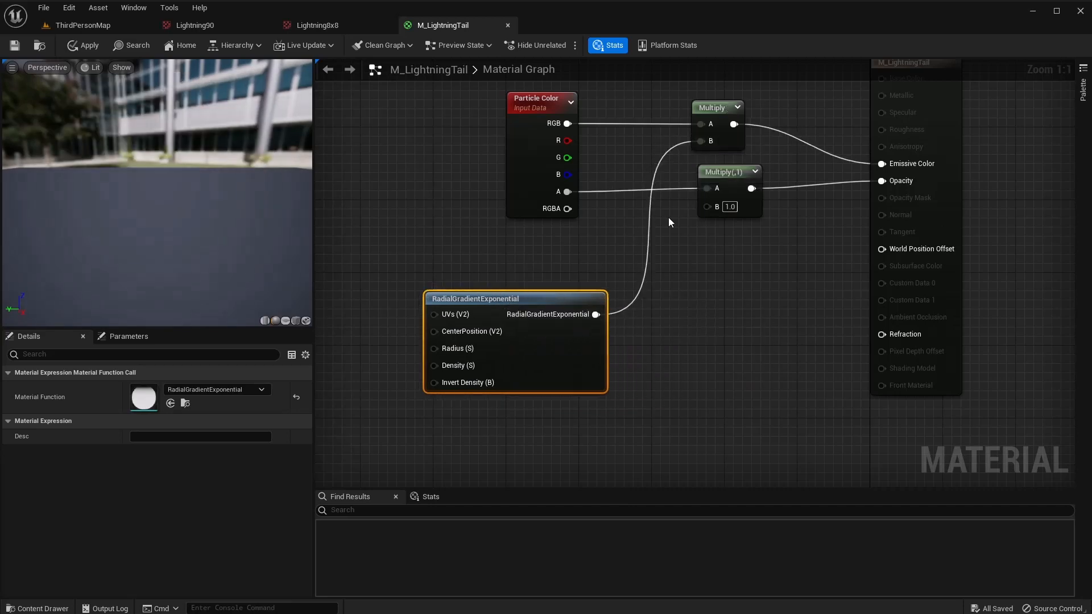
left_click_drag(607, 306, 707, 206)
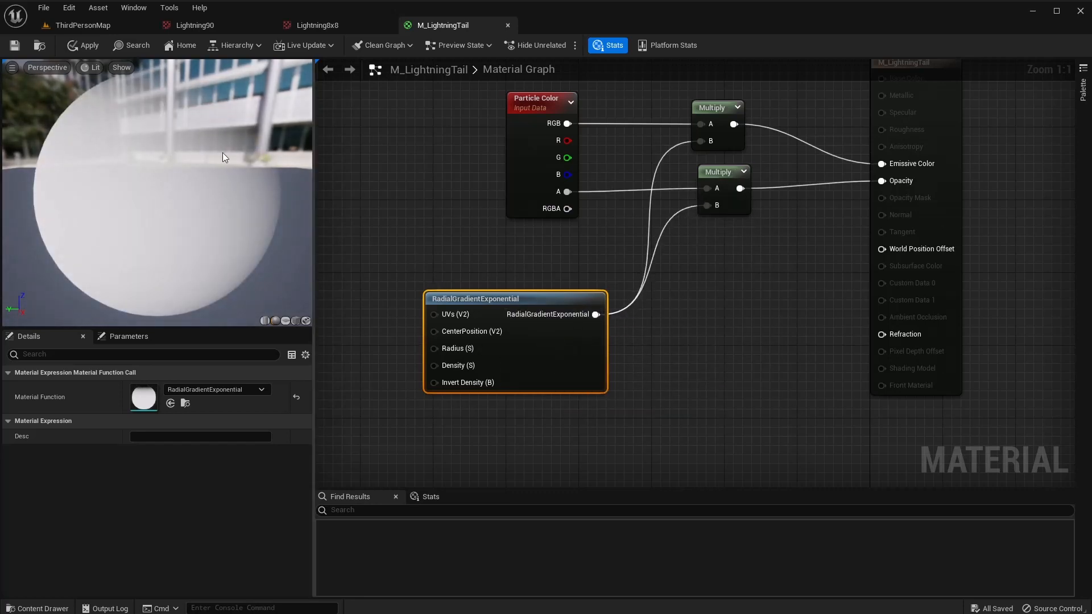
right_click_drag(417, 267, 633, 226)
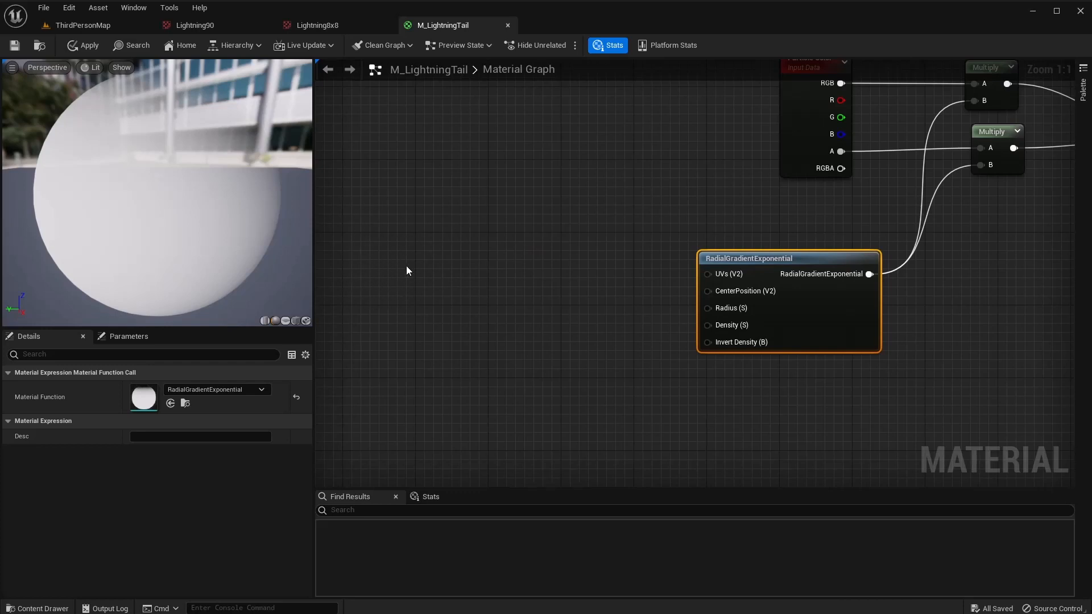
Add a Dynamic Parameter node and rename its Param Names Index[3] to Denisty.
right_click(590, 349)
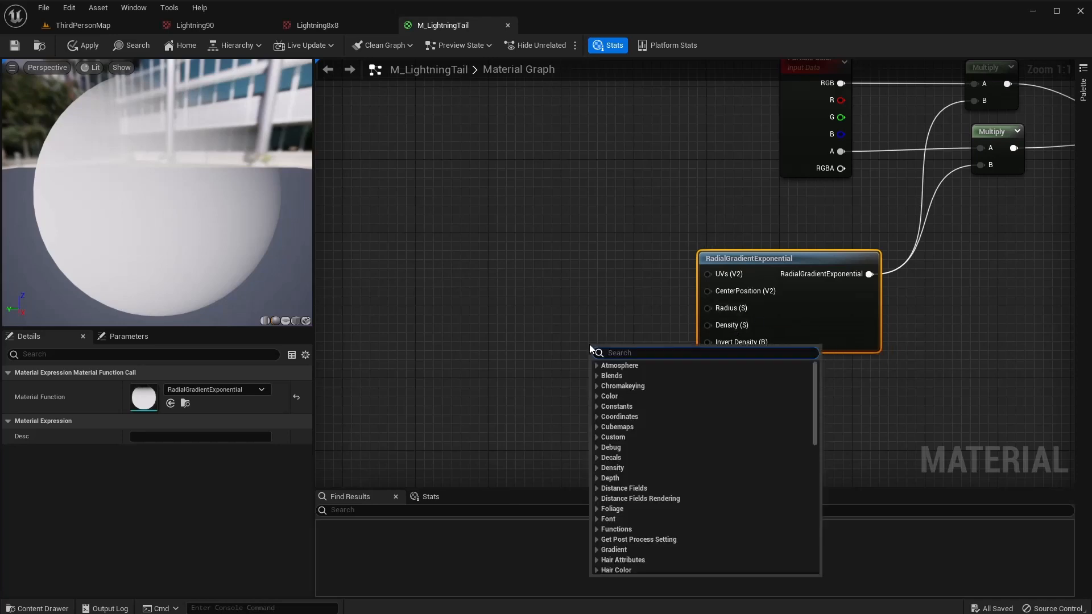
type("dyn")
key("Return")
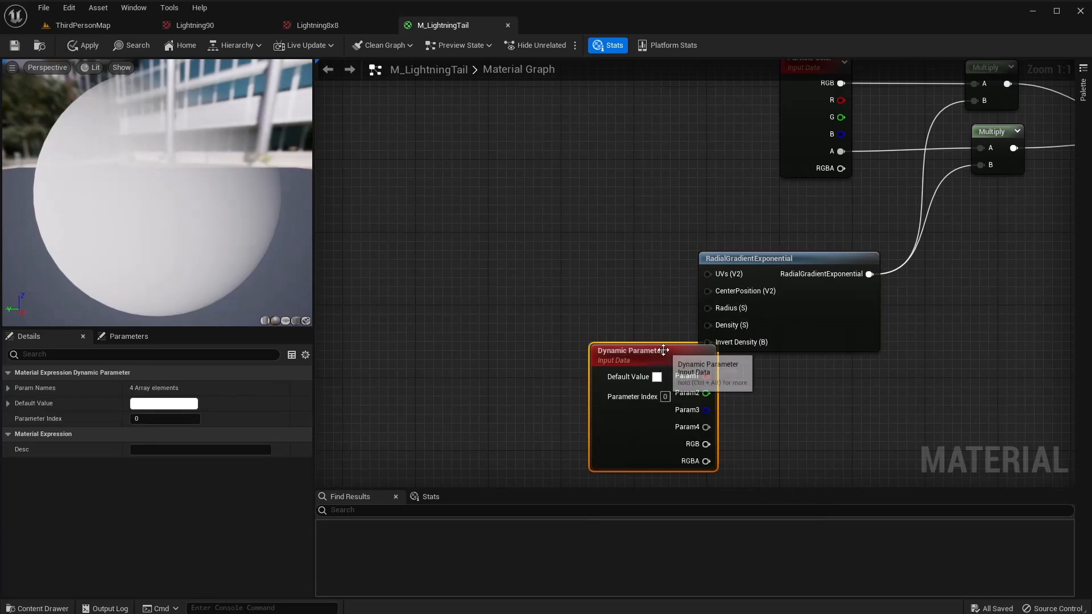
left_click_drag(659, 348, 550, 310)
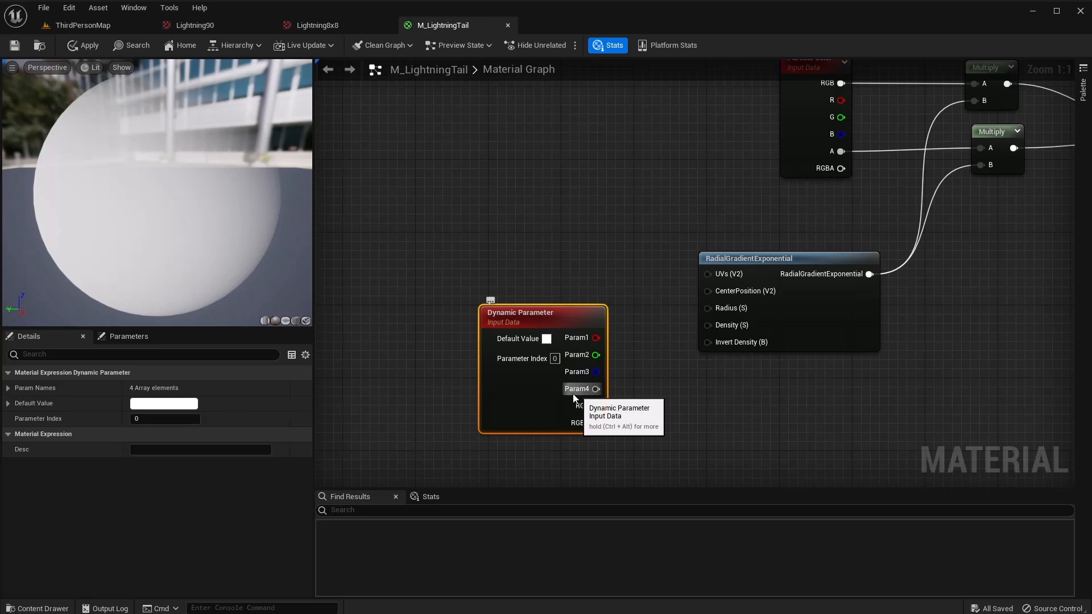
left_click(9, 391)
left_click(165, 449)
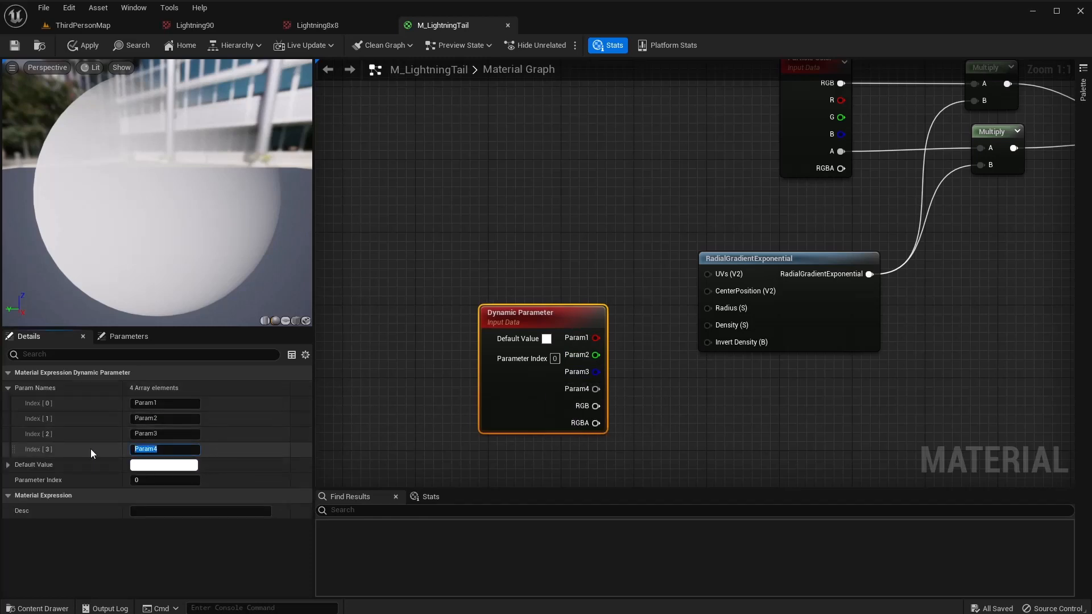
type("Denisty")
key("Return")
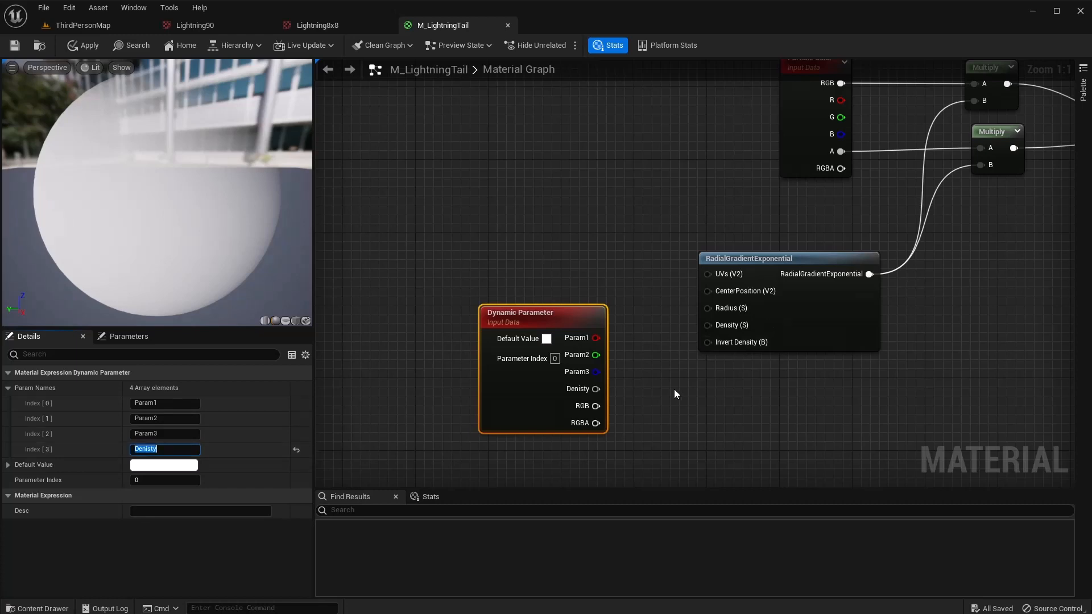
Wire the Denisty output into the RadialGradientExponential's Density input and tidy the layout.
left_click_drag(596, 389, 710, 326)
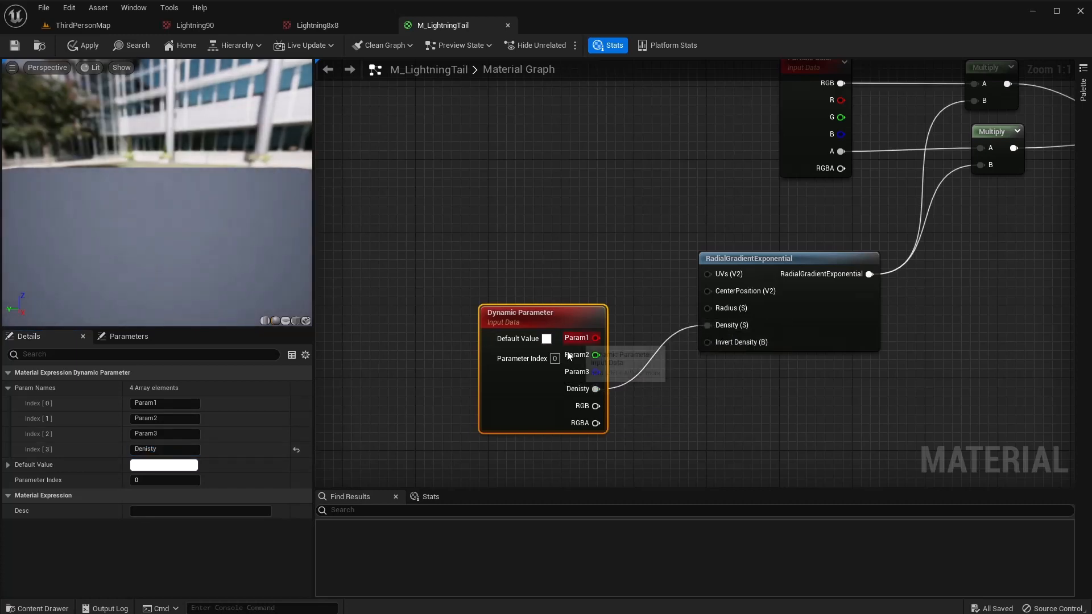
left_click_drag(544, 315, 562, 306)
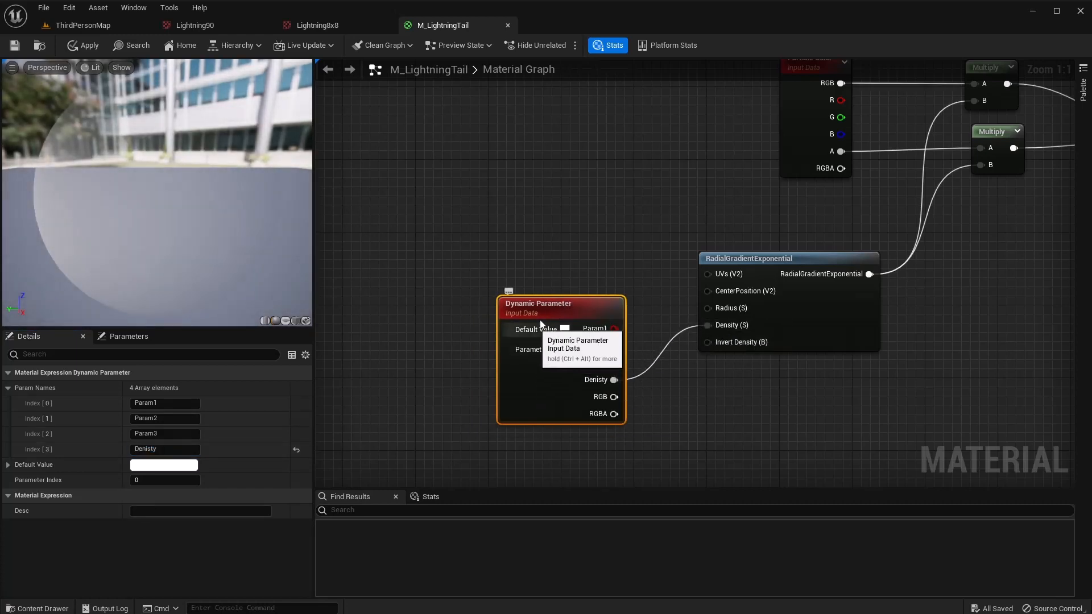
right_click_drag(439, 350, 648, 447)
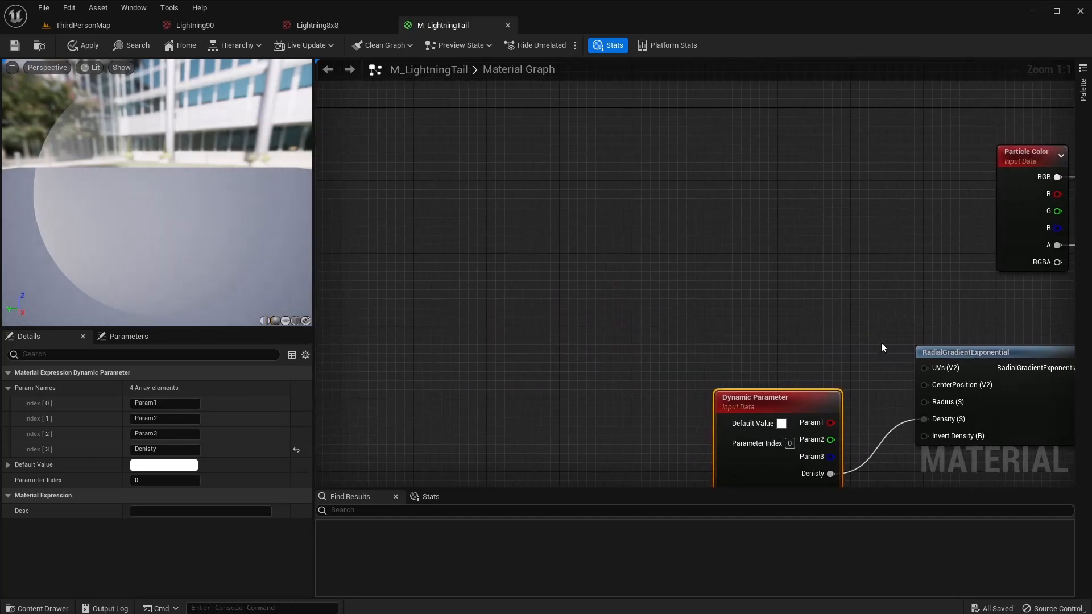
right_click_drag(789, 294, 768, 207)
left_click_drag(761, 311, 799, 374)
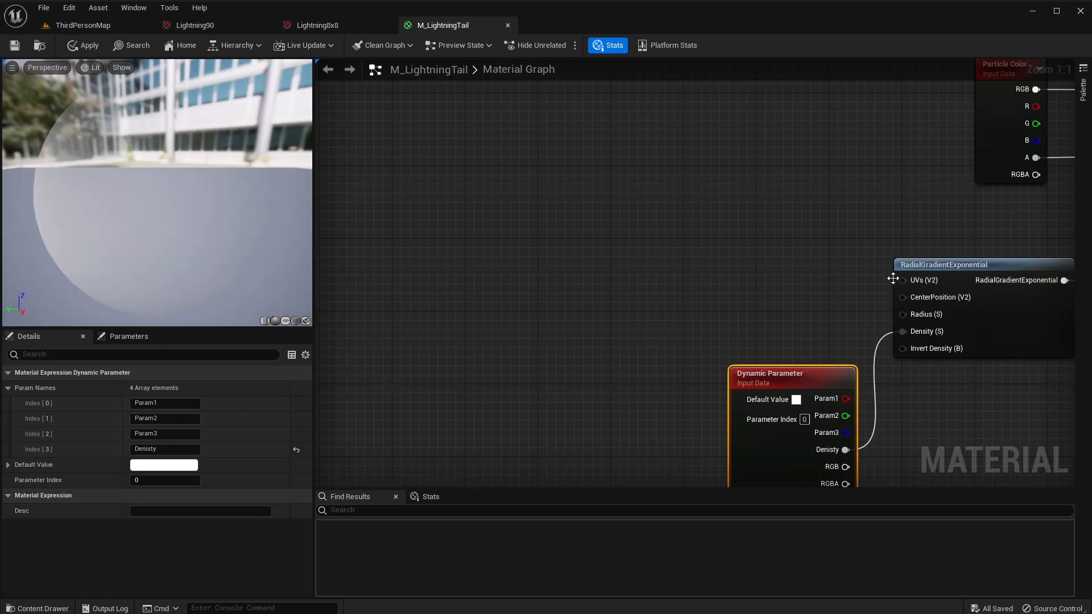
right_click_drag(472, 192, 467, 203)
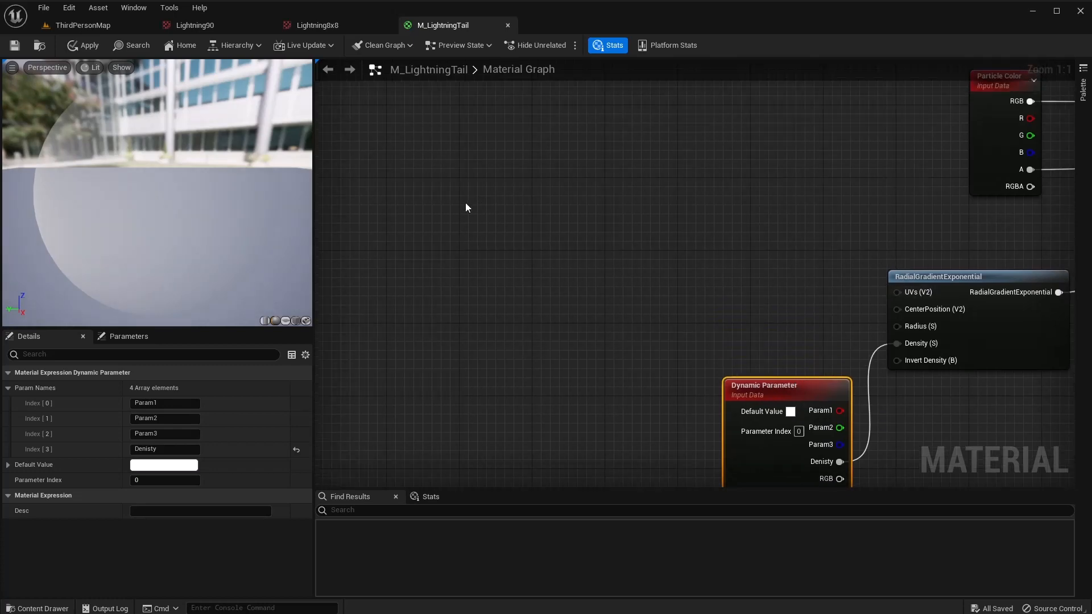
right_click(465, 203)
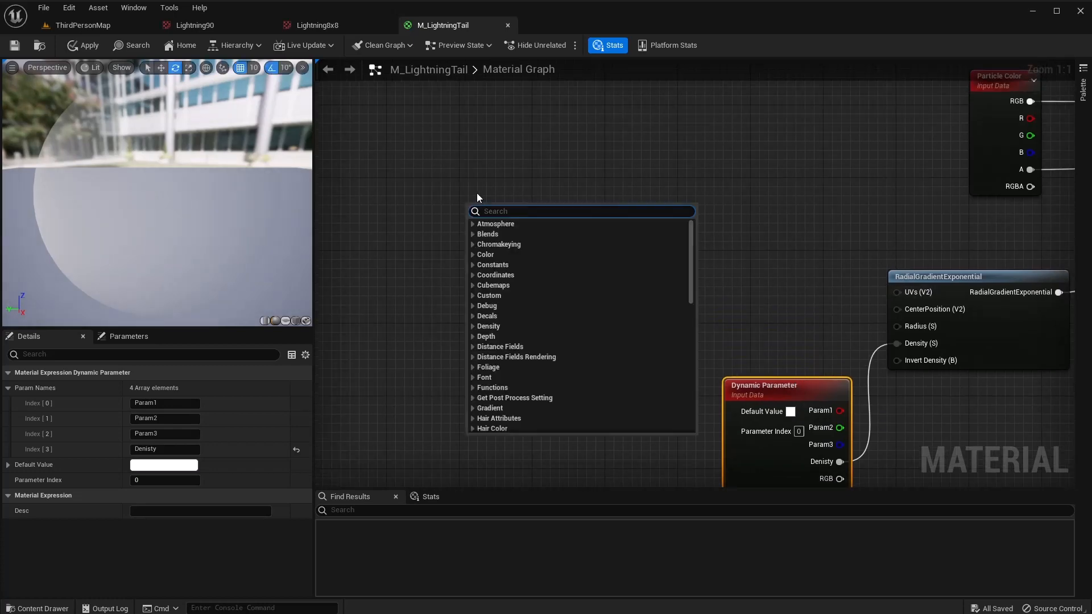
Add a Texture Sample node using the Lightning90 texture.
type("text")
key("Return")
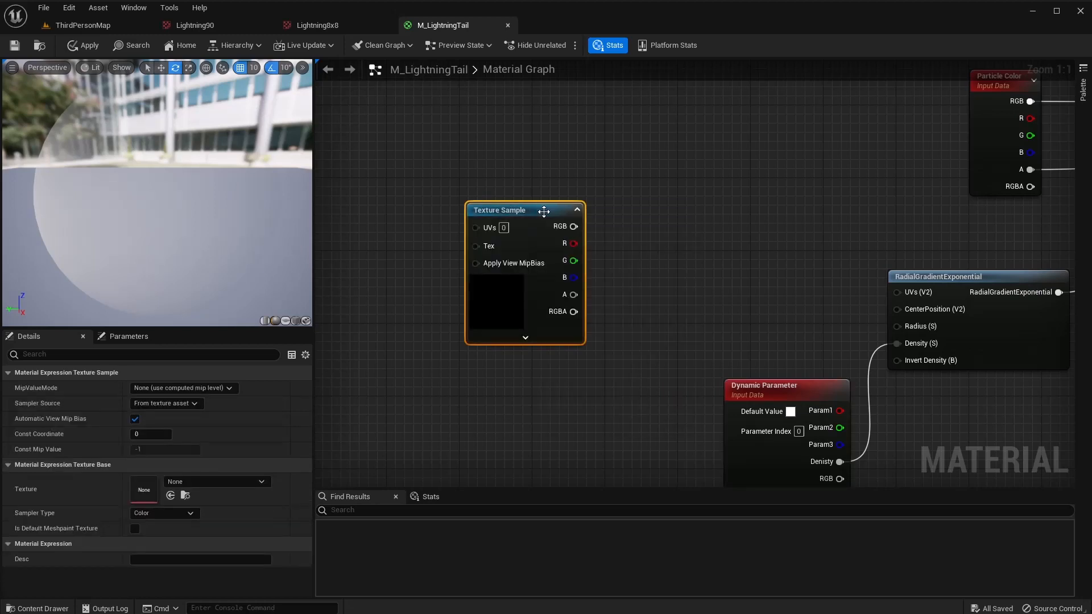
left_click(209, 481)
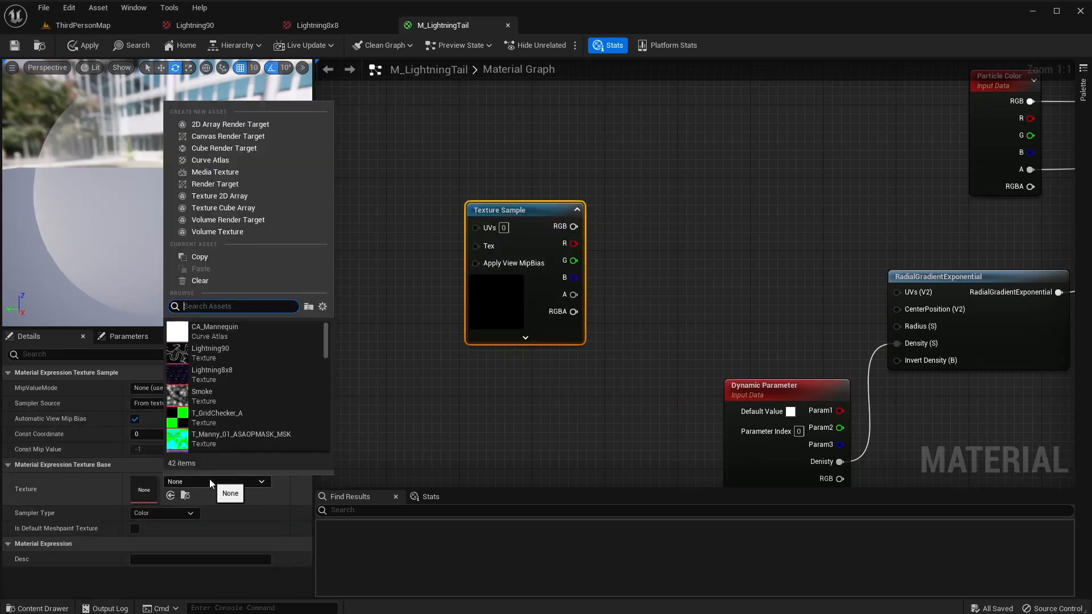
left_click(207, 352)
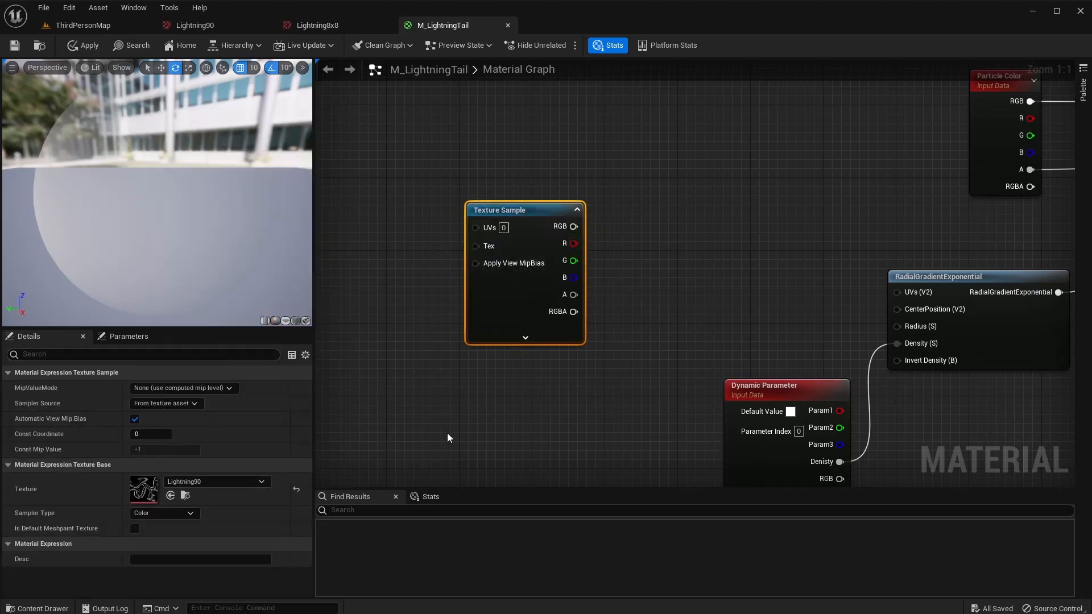
right_click_drag(606, 371, 528, 358)
left_click_drag(466, 198, 406, 219)
Chain the texture's RGB through a Multiply and a Power into the gradient's UVs.
right_click_drag(406, 219, 457, 220)
left_click_drag(487, 237, 598, 235)
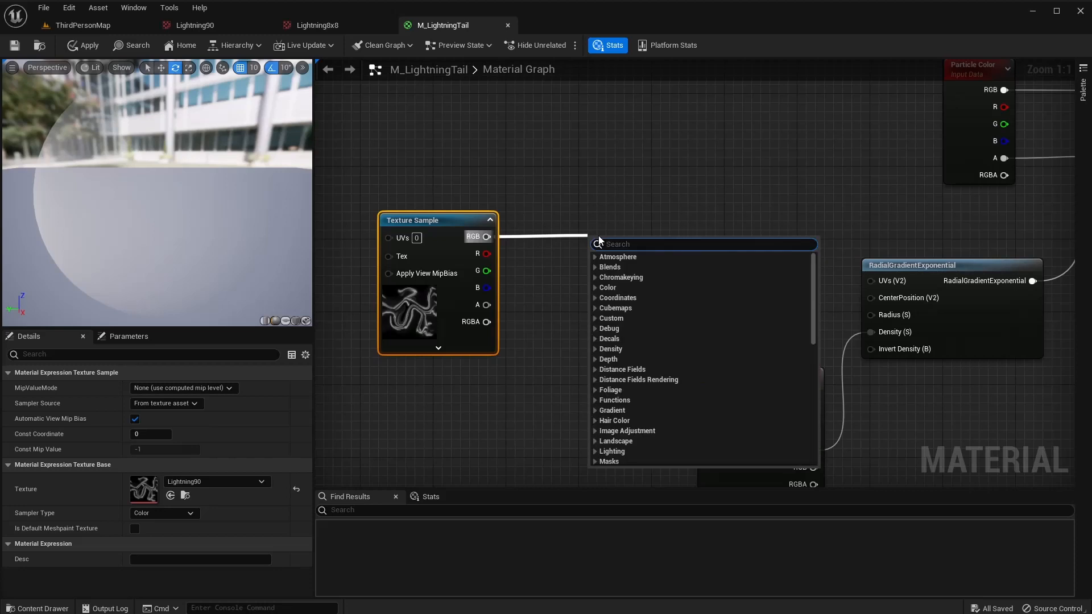
type("multiply")
key("Return")
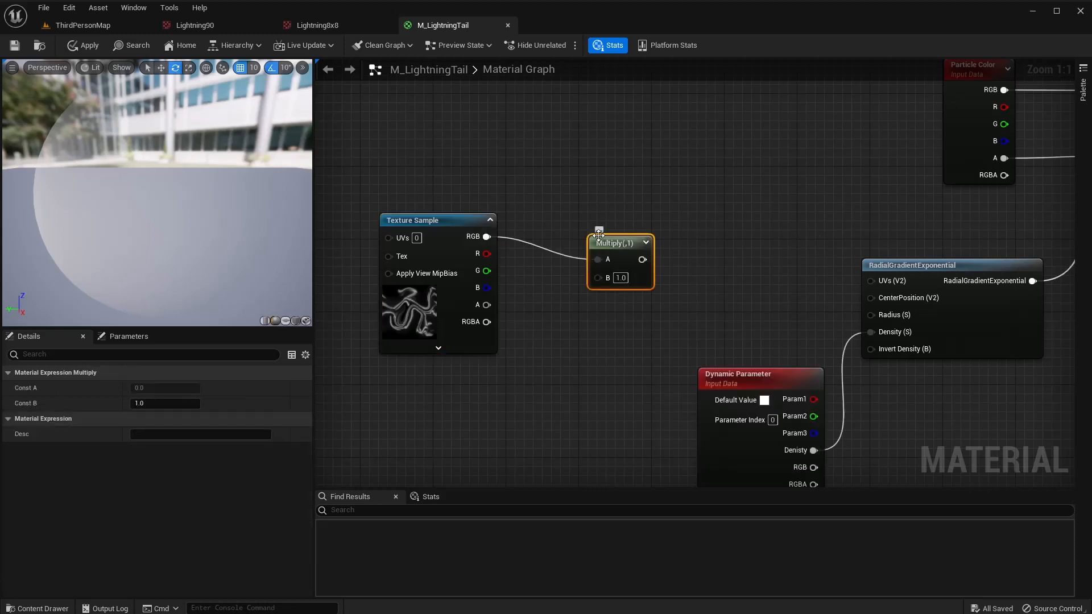
left_click_drag(615, 244, 683, 245)
type("power")
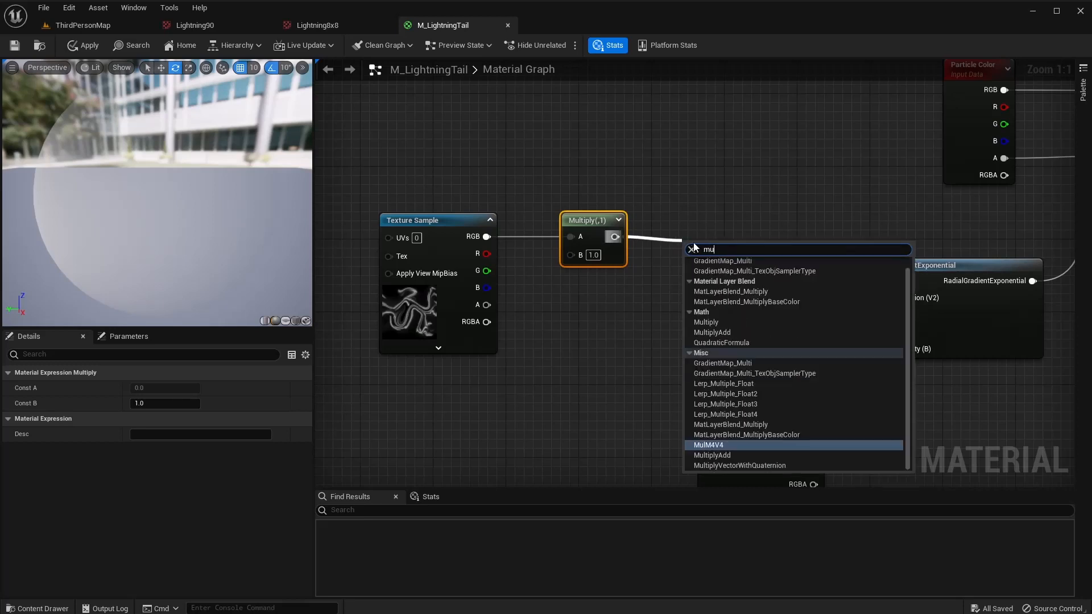
key("Return")
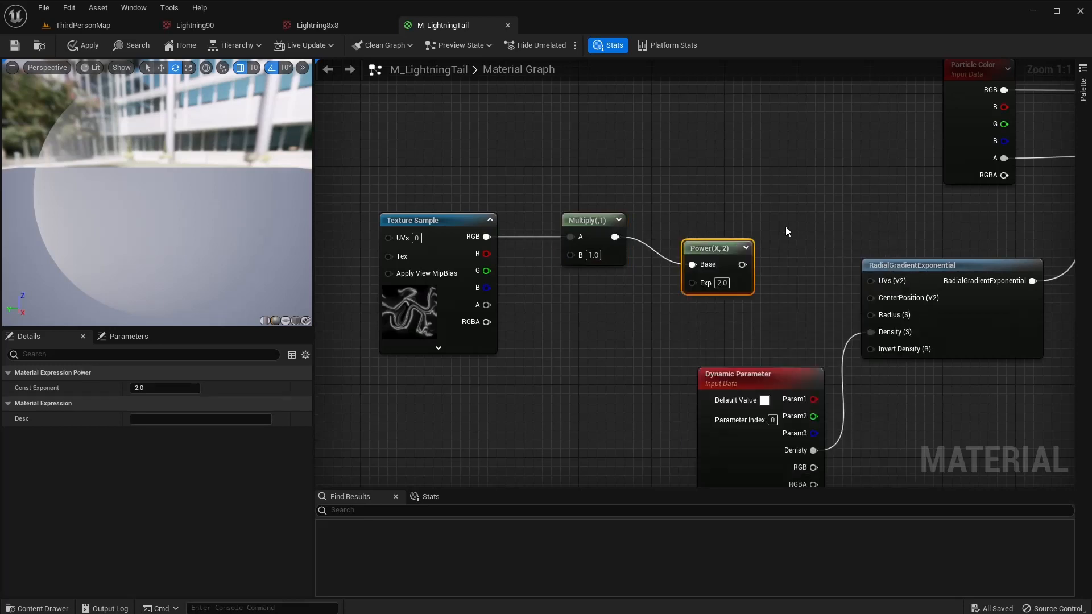
left_click_drag(743, 265, 871, 281)
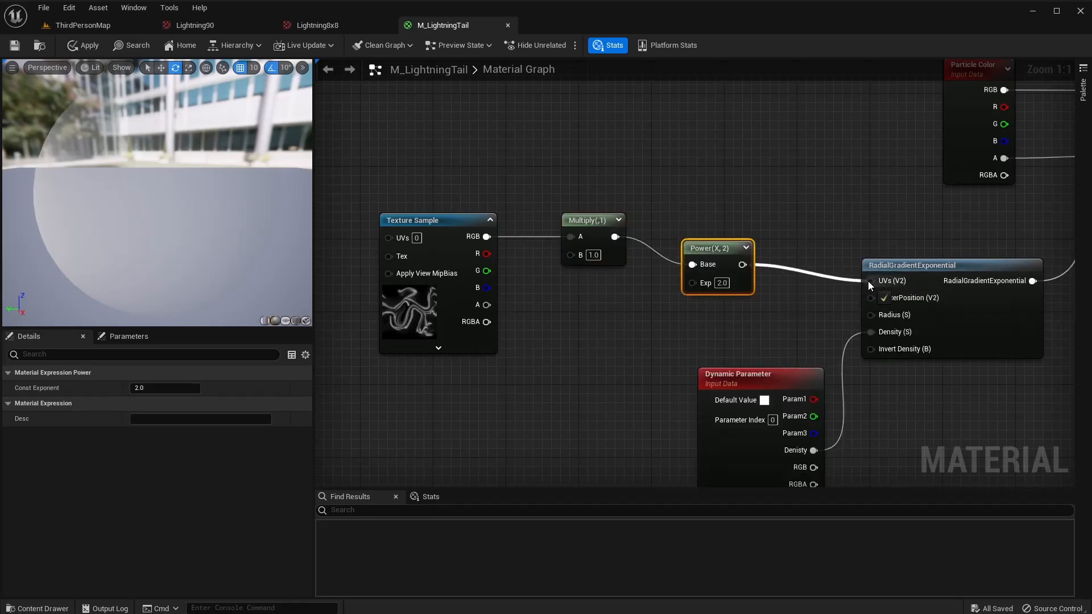
Line up the Texture Sample and Multiply with Power, keeping the exponent at 2.
left_click(722, 283)
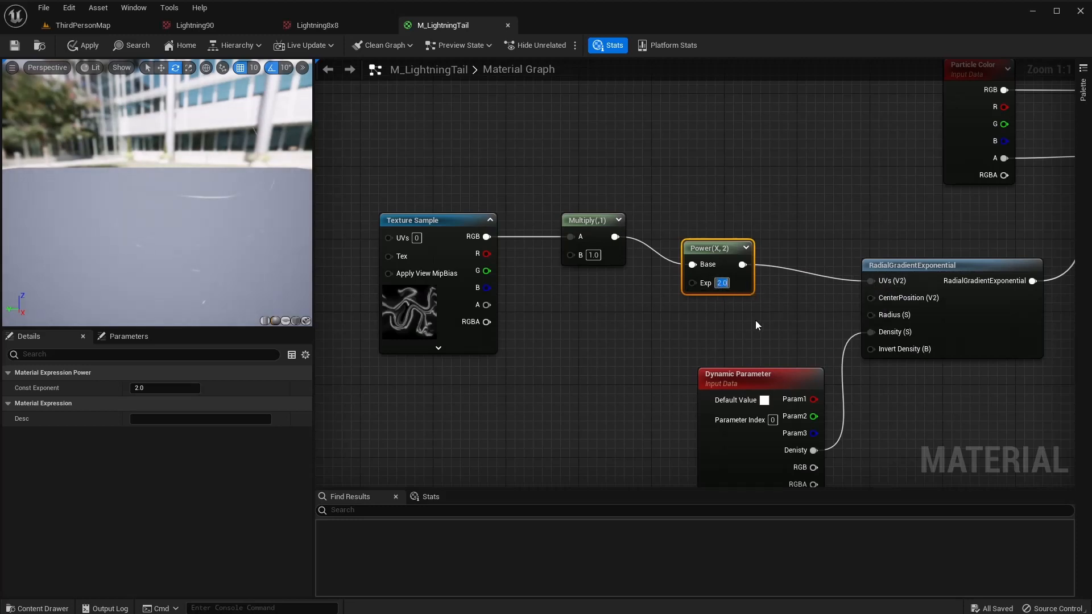
type("0.4")
key("BackSpace")
key("BackSpace")
key("BackSpace")
type("2")
key("Return")
left_click_drag(664, 238, 423, 249)
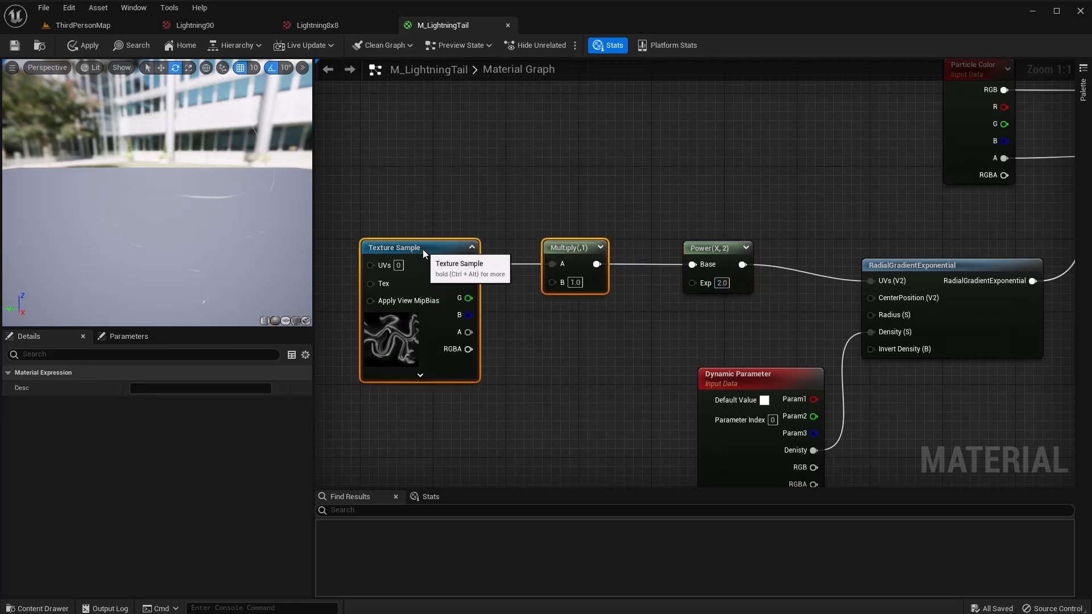
right_click_drag(552, 320, 582, 260)
right_click_drag(509, 348, 549, 313)
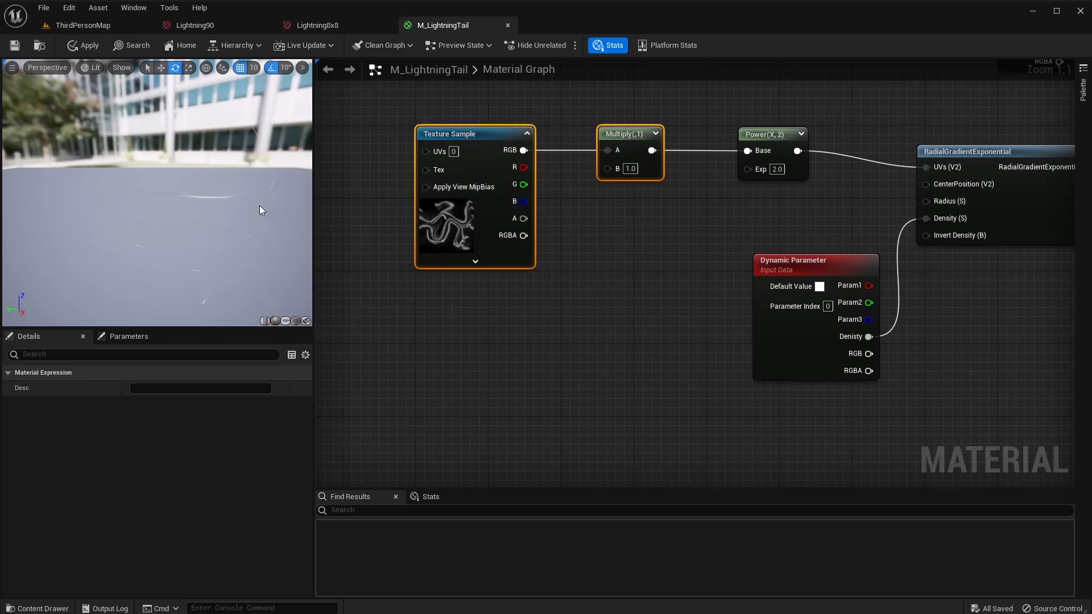
mouse_move(261, 206)
left_mouse_down()
mouse_move(304, 183)
mouse_move(199, 204)
left_mouse_up()
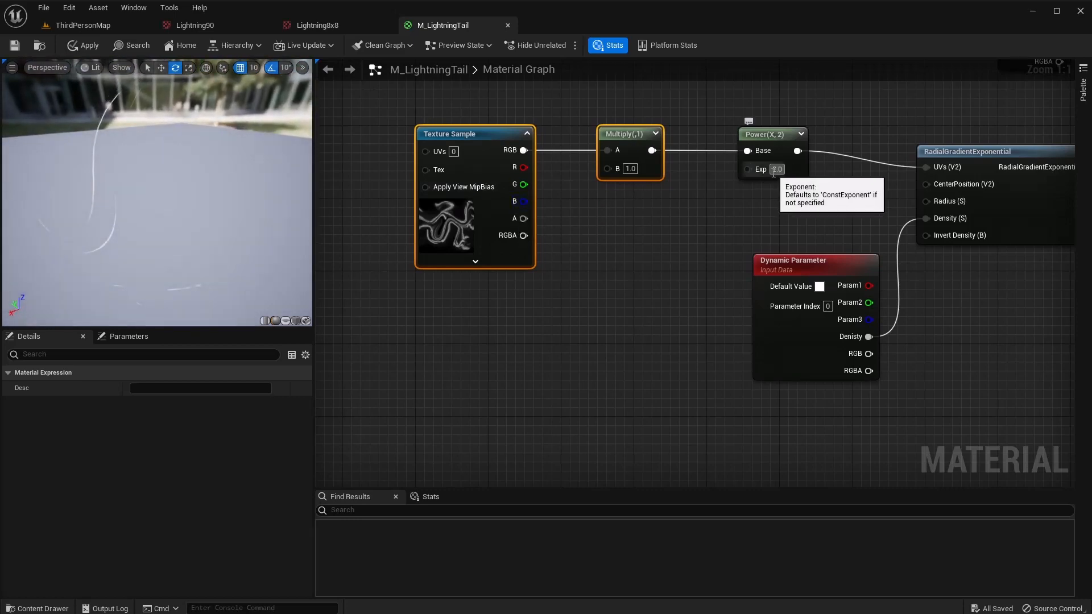
Set the Power node's exponent to 0.1.
left_click(777, 169)
type("0.1")
key("Return")
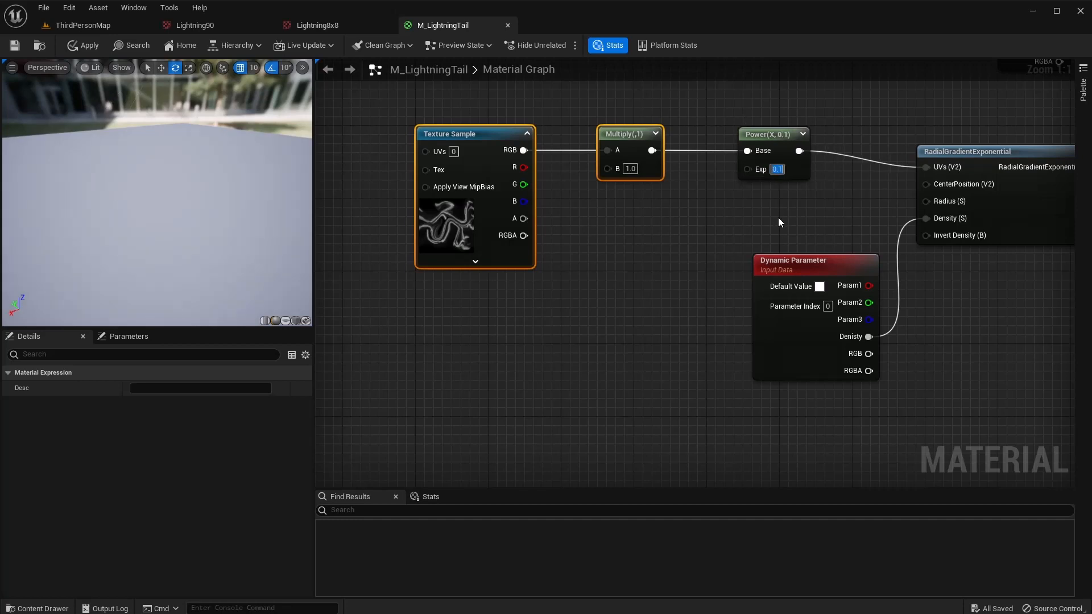
left_click_drag(151, 214, 179, 185)
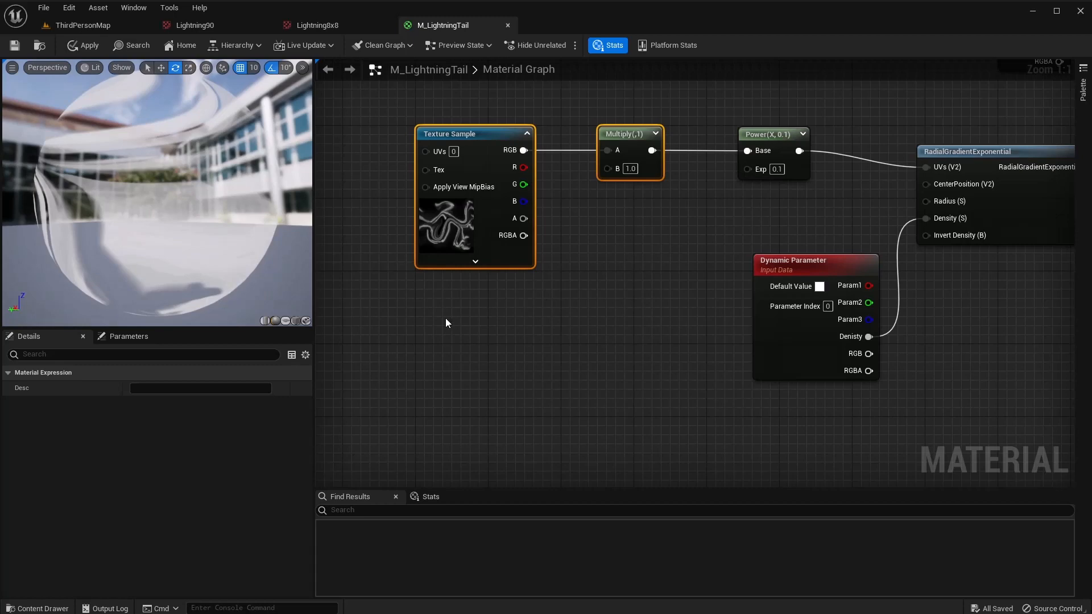
Add a TexCoord node feeding a new ComponentMask node.
right_click(395, 345)
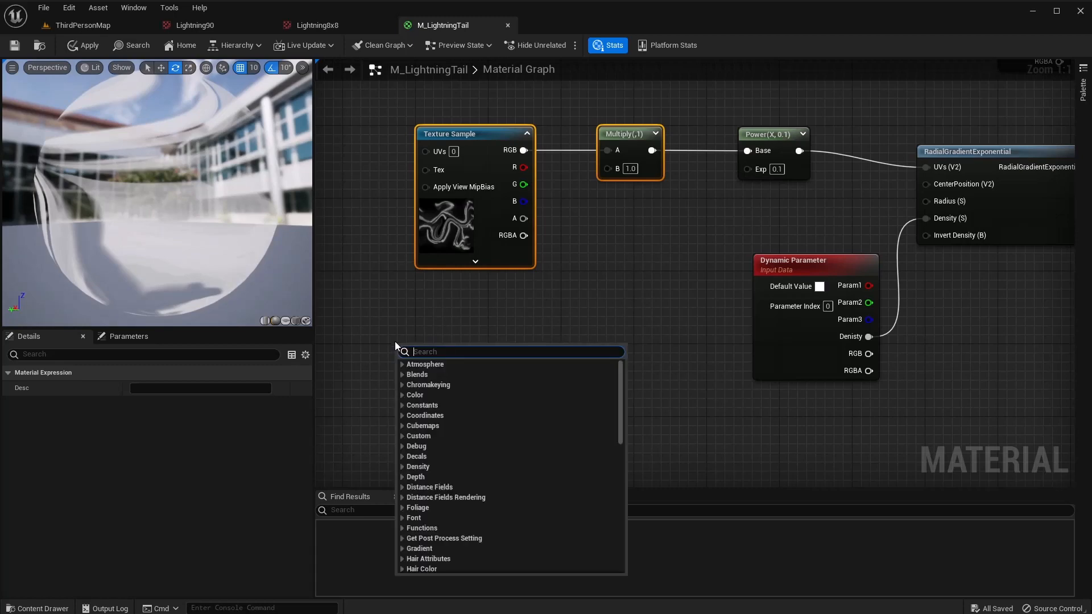
type("text")
key("BackSpace")
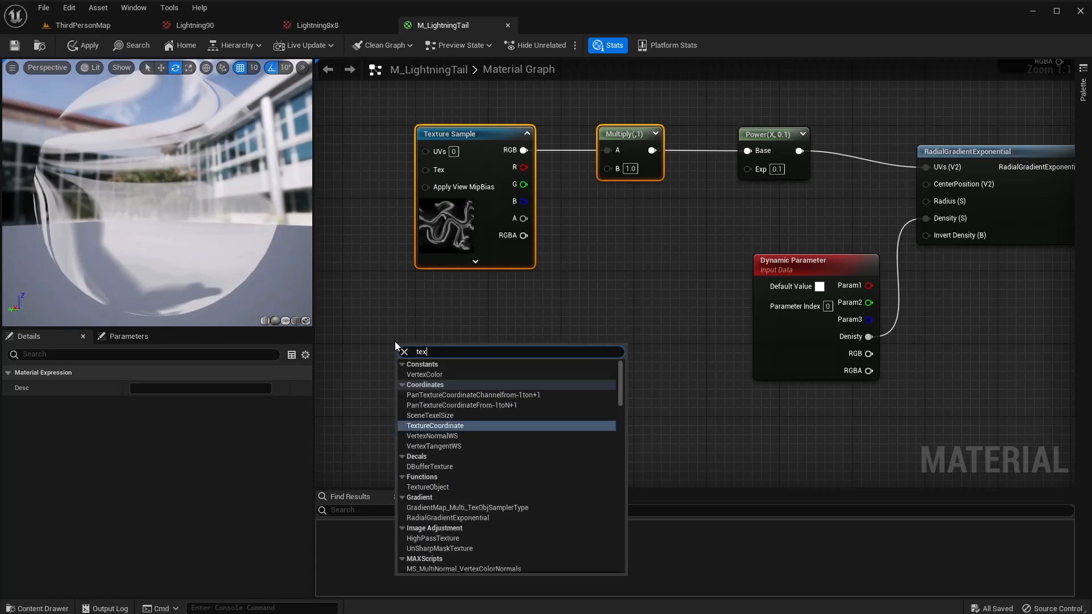
key("Return")
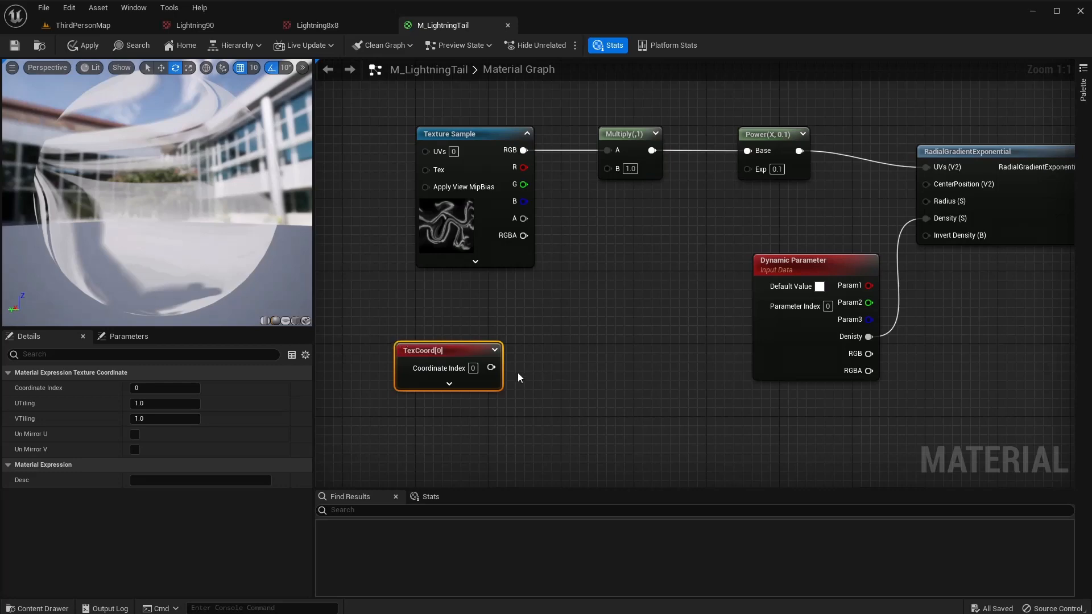
left_click_drag(492, 368, 545, 335)
type("mask")
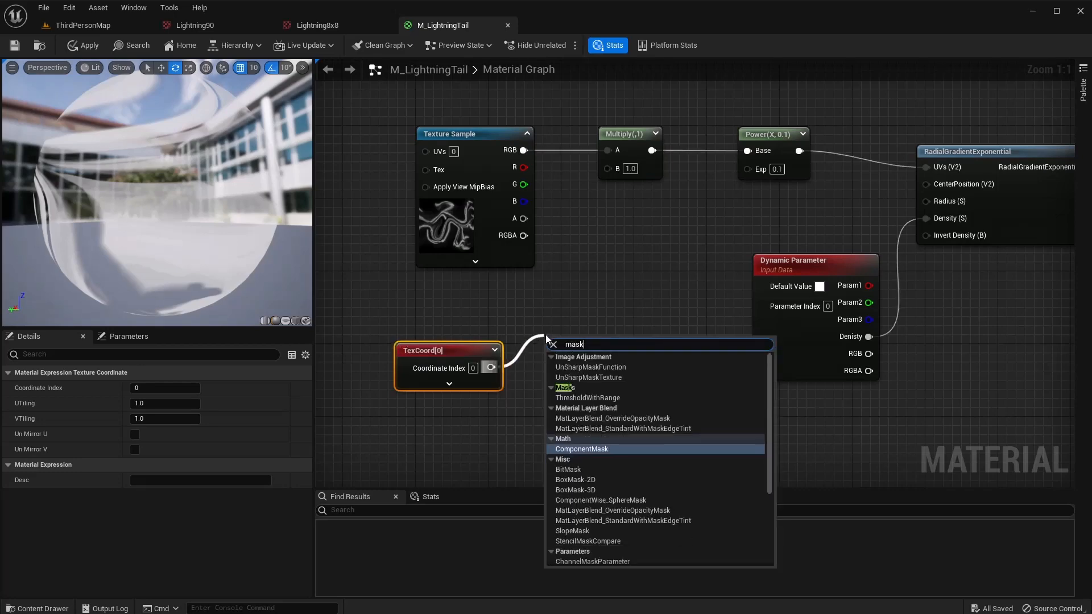
key("Return")
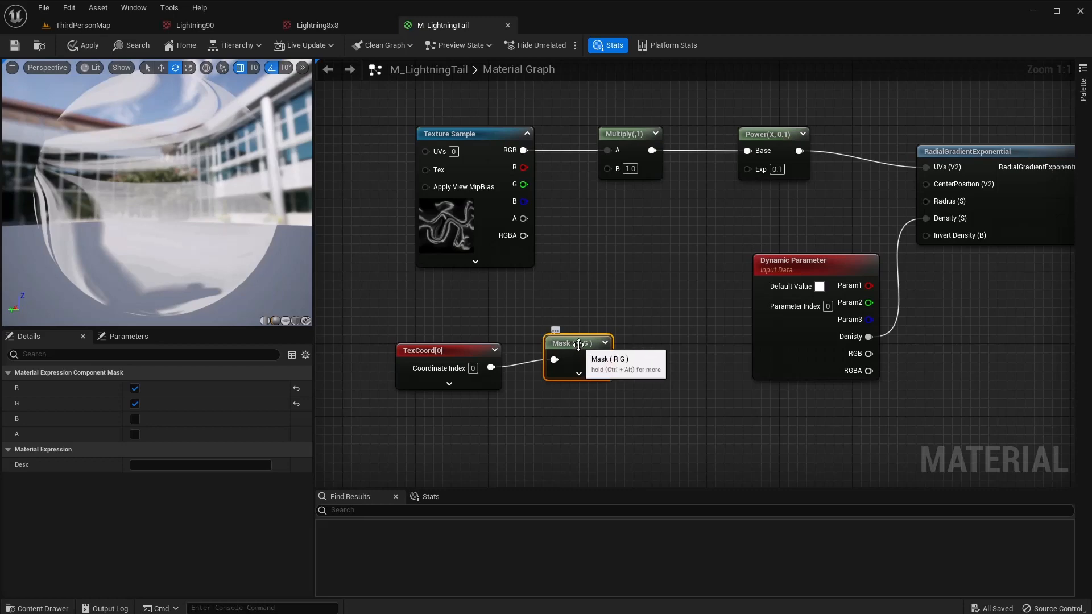
left_click_drag(580, 342, 579, 351)
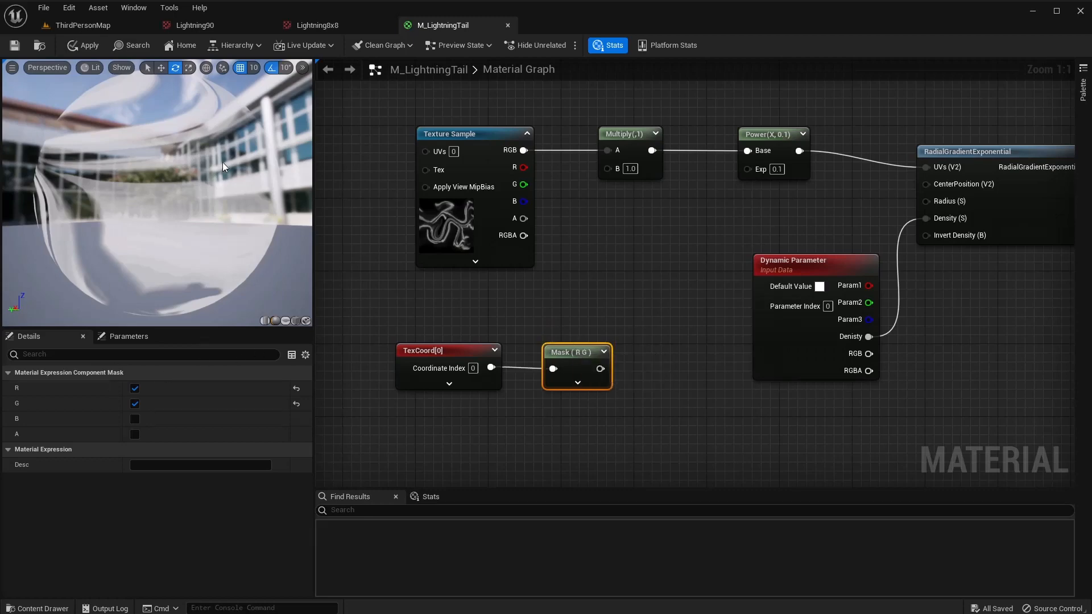
Preview on a cube and limit the Component Mask to the R channel only.
left_click(295, 320)
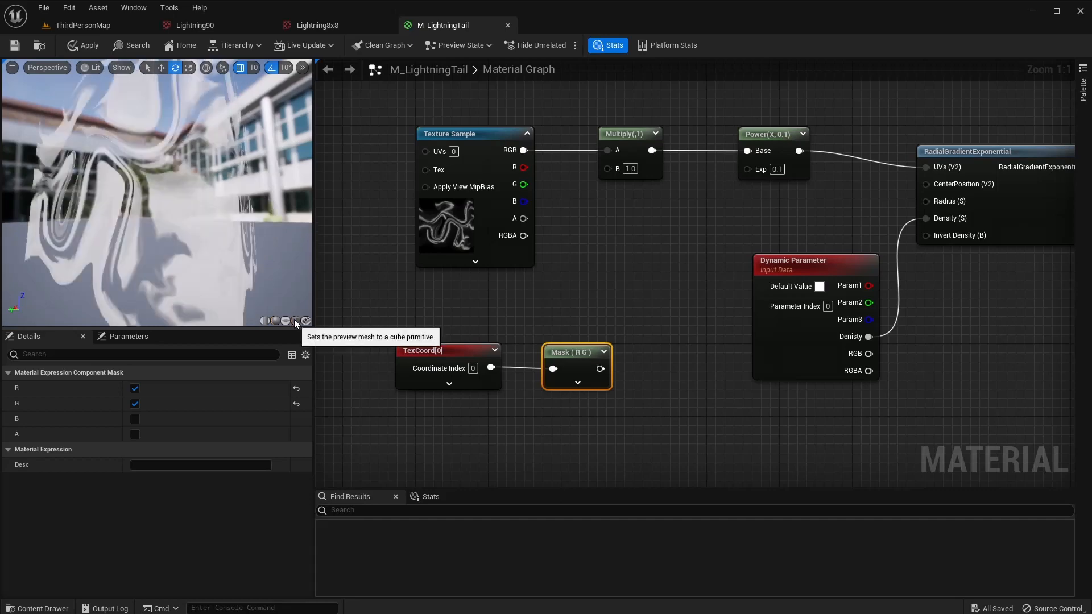
left_click_drag(281, 194, 84, 290)
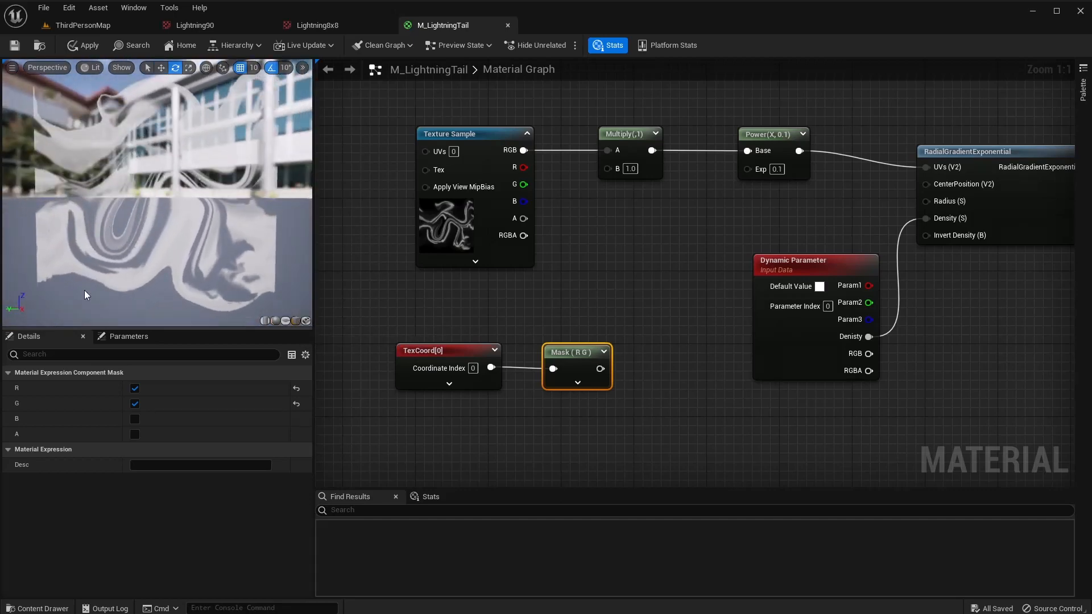
left_click(134, 404)
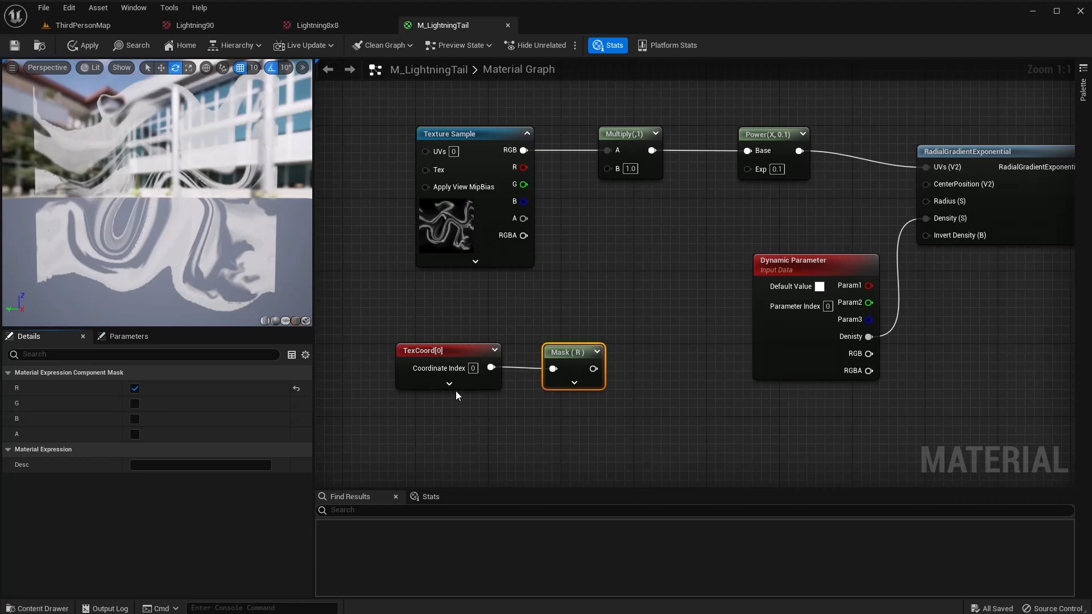
left_click_drag(573, 353, 550, 352)
right_click_drag(599, 376, 550, 373)
left_click_drag(526, 365, 566, 361)
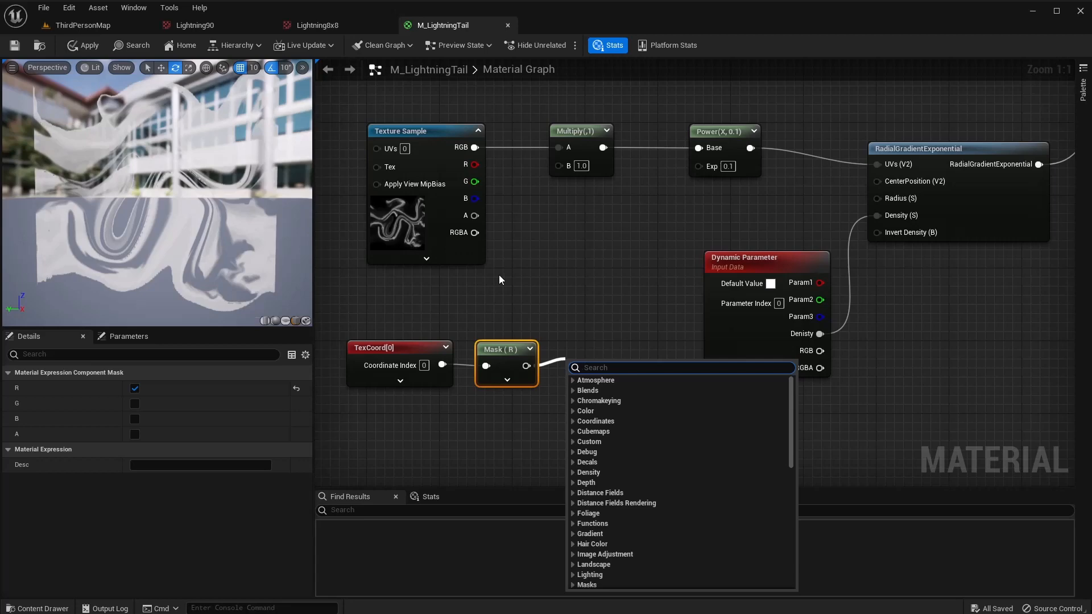
Add a 1-x node after the R-channel mask.
type("1")
key("Return")
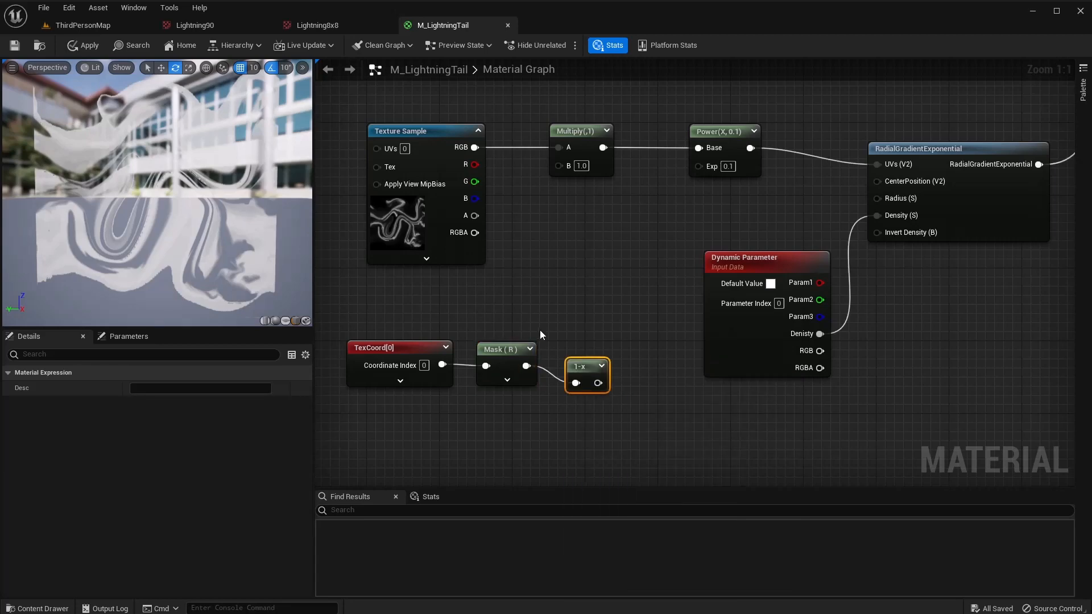
left_click_drag(572, 366, 560, 165)
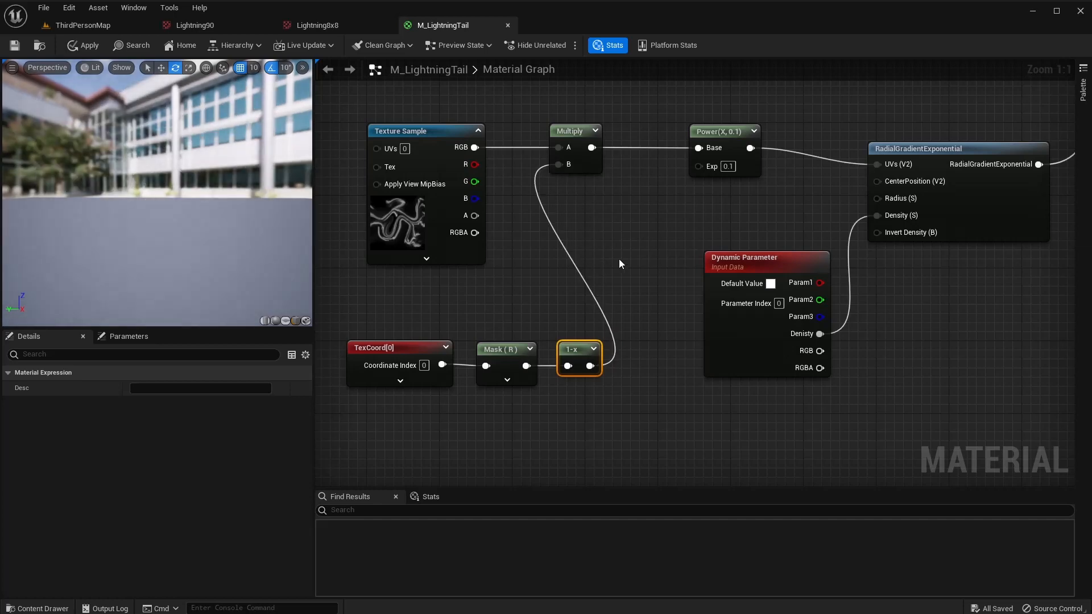
right_click_drag(619, 260, 689, 260)
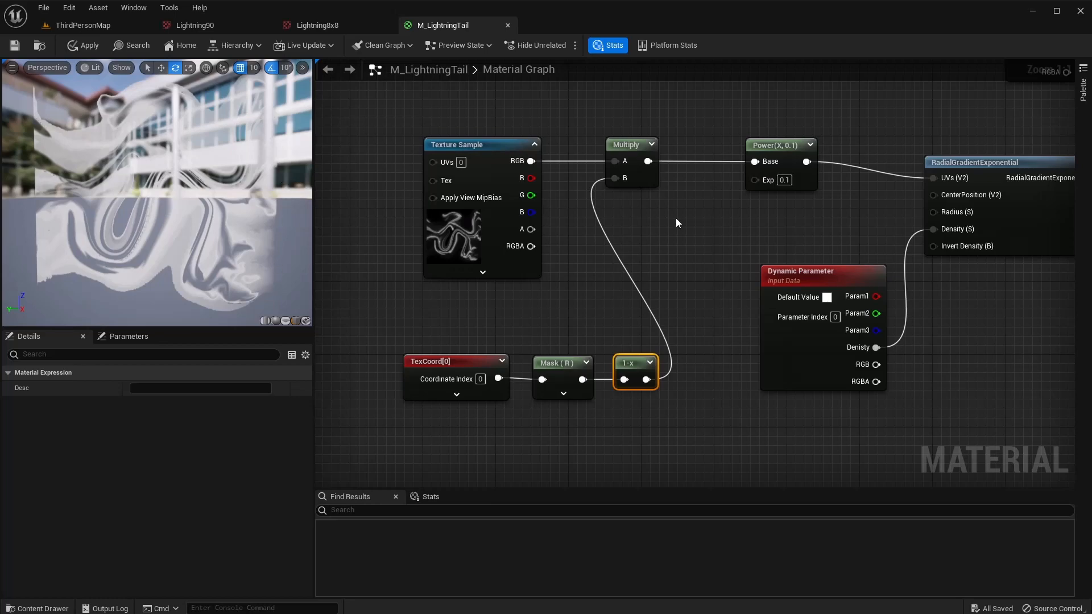
Change the Power node's exponent to 0.4.
left_click(783, 179)
type("0.2")
key("Return")
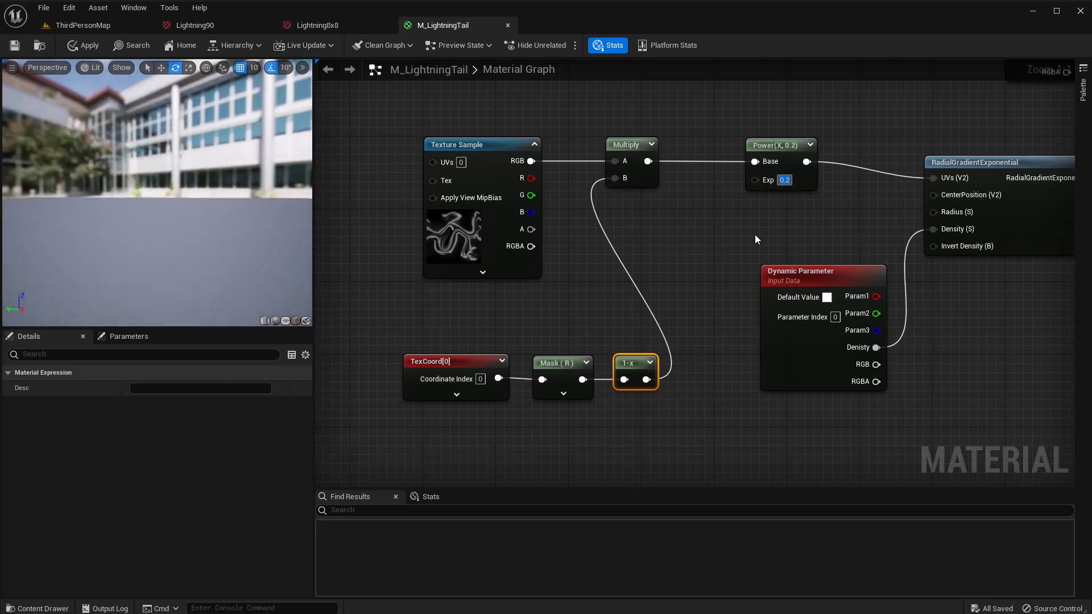
type("0.4")
key("Return")
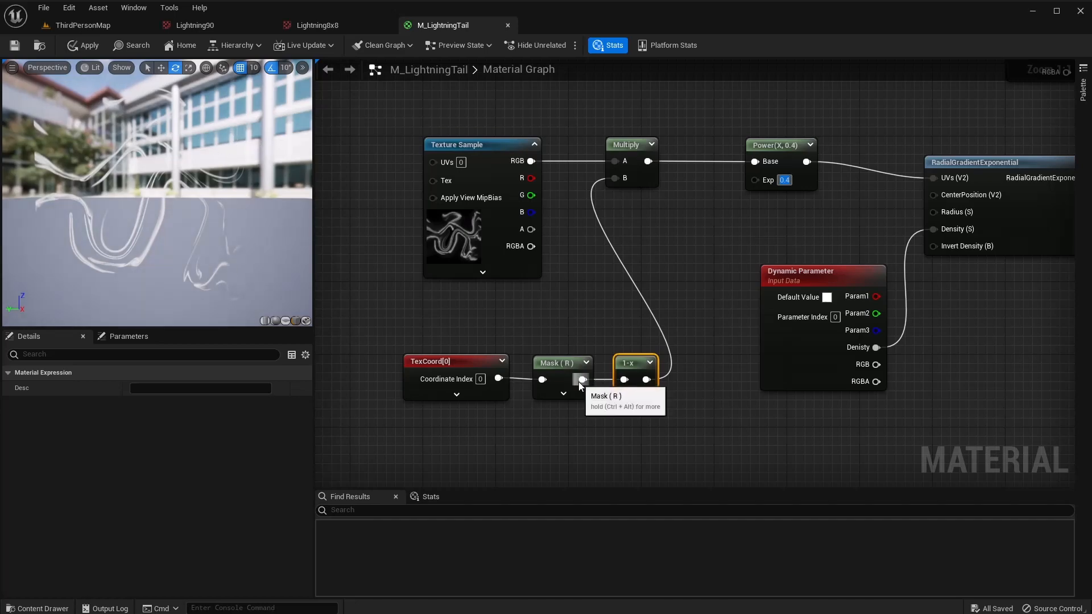
Feed the 1-x output into the Multiply's B input beside the Texture Sample.
left_click_drag(582, 379, 619, 181)
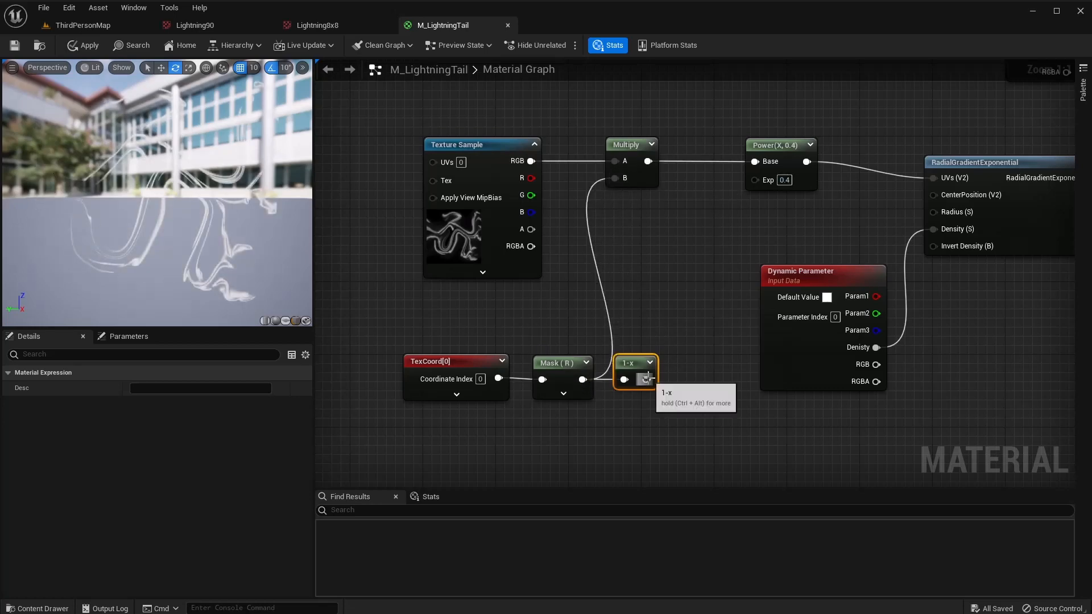
left_click_drag(646, 379, 615, 178)
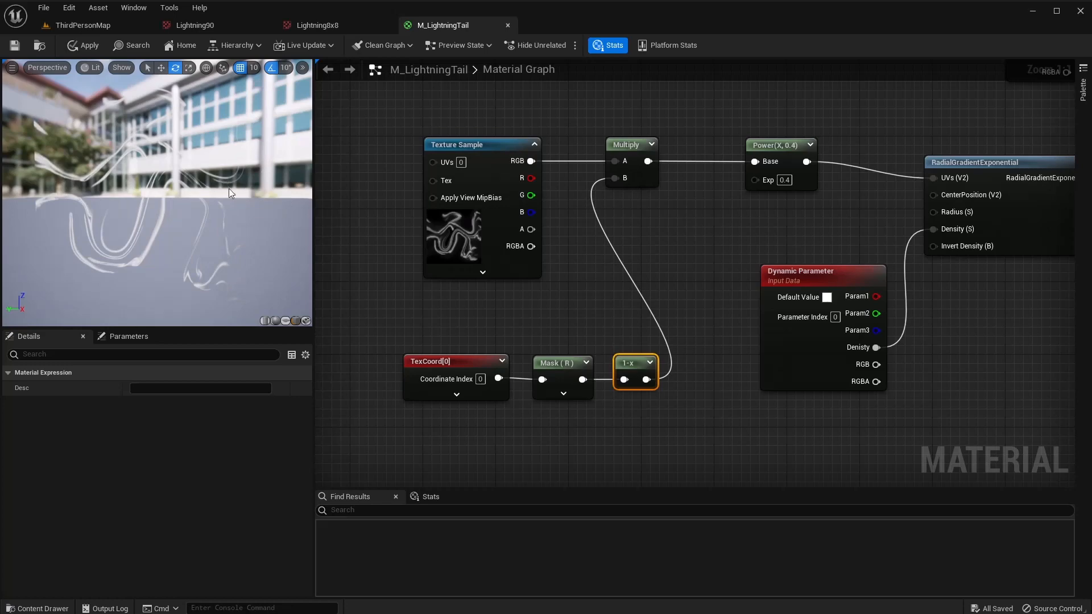
right_click_drag(515, 309, 662, 338)
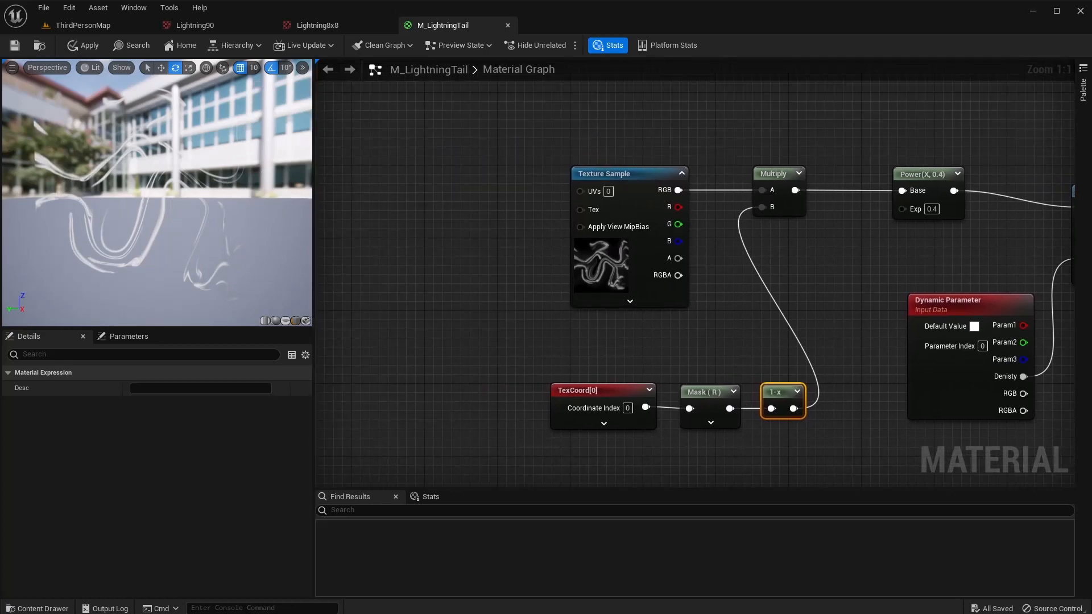
Add a Panner node feeding the Texture Sample's UVs, placed to its left.
right_click_drag(598, 198, 631, 190)
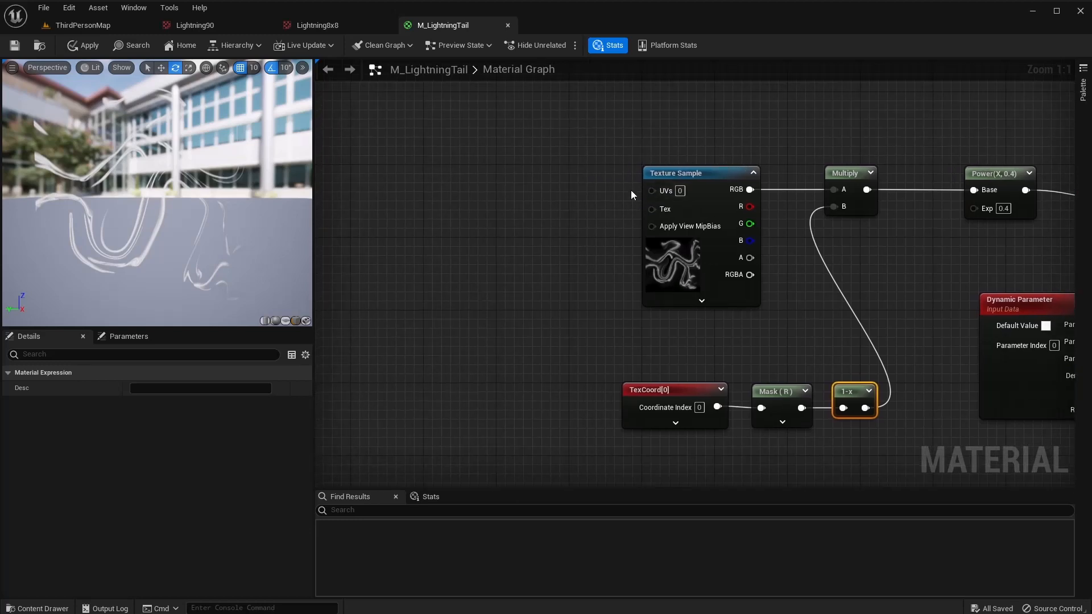
right_click(604, 186)
type("panner")
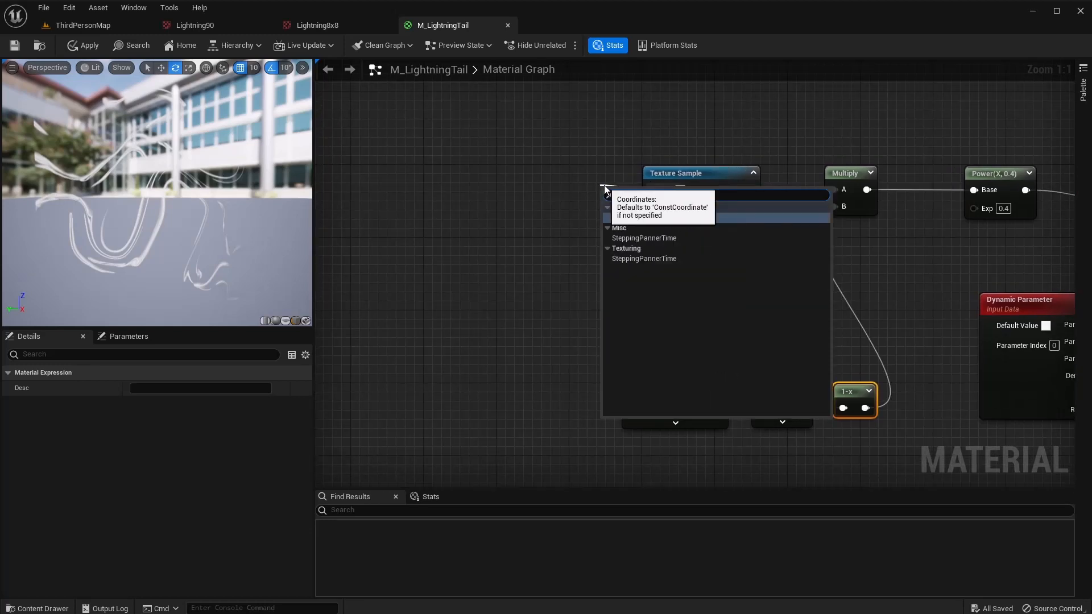
key("Return")
left_click_drag(633, 194, 489, 165)
right_click_drag(539, 330, 696, 327)
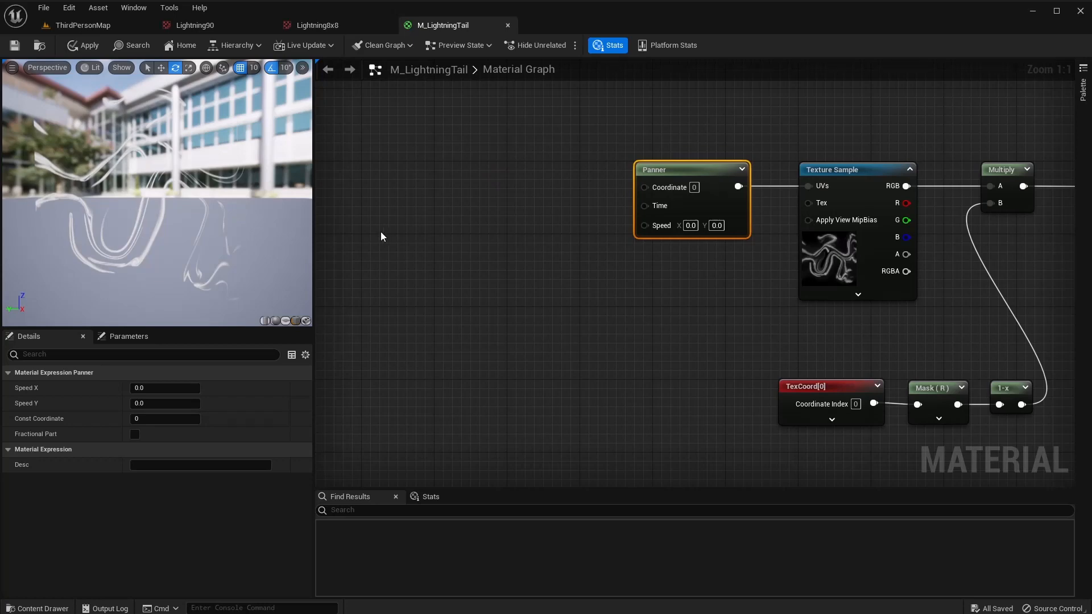
Add an AppendVector into the Panner's Speed, with a 0 constant for its B input.
right_click(614, 276)
type("appen")
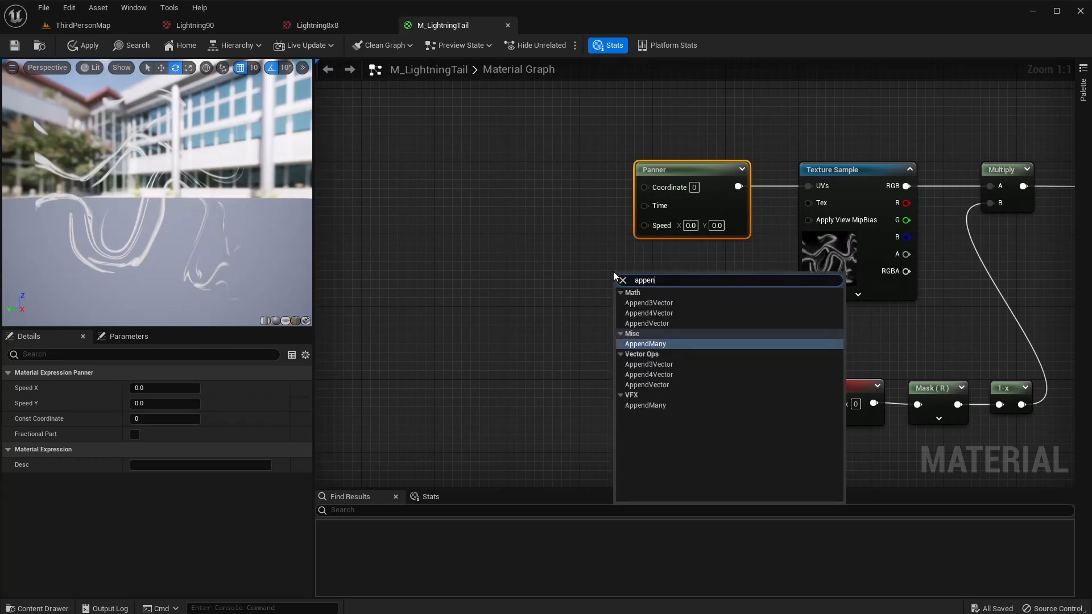
key("Down")
key("Down")
key("Down")
key("Down")
key("Return")
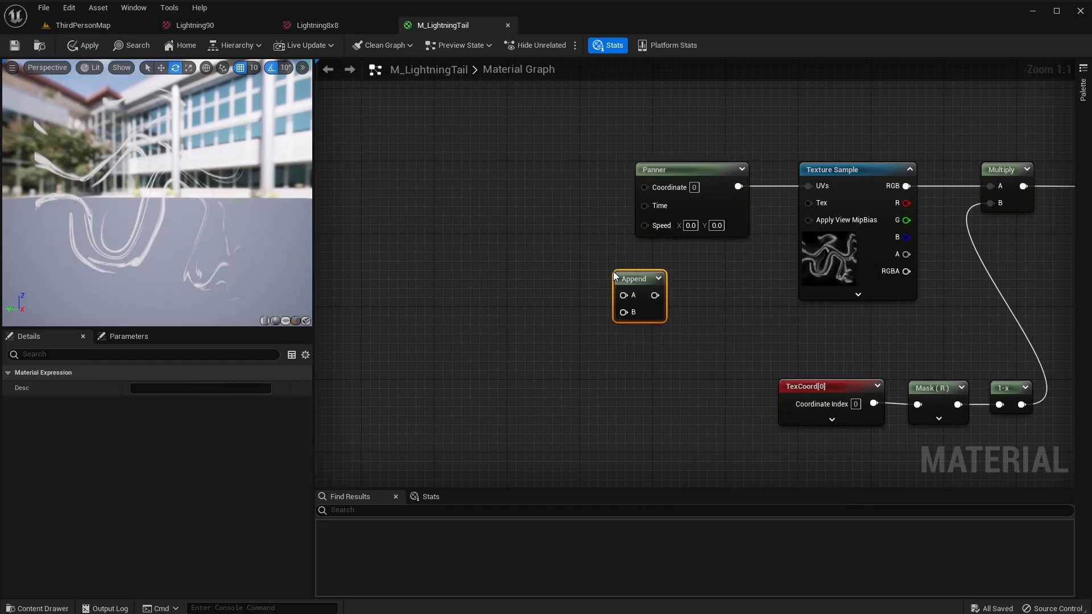
left_click_drag(640, 225, 641, 224)
left_click_drag(636, 275, 628, 254)
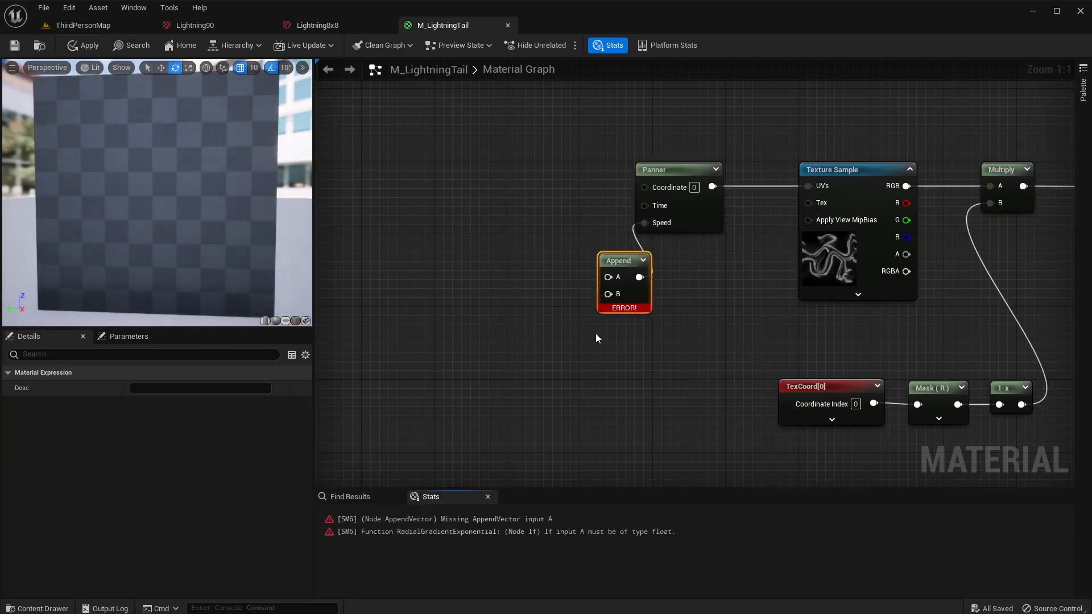
left_click(560, 330)
left_click_drag(591, 336, 610, 301)
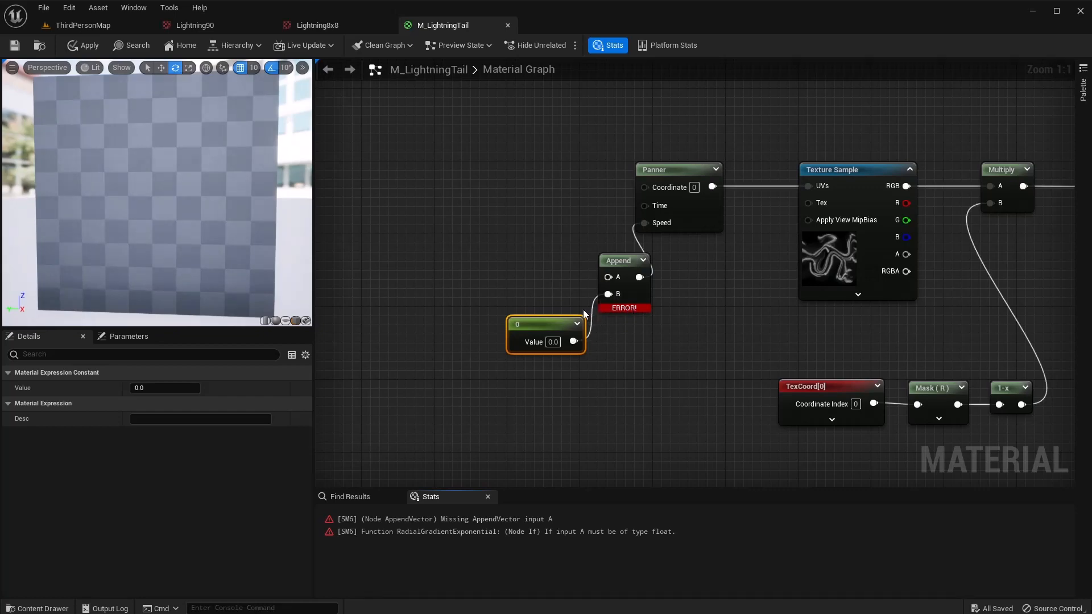
Add a Multiply node feeding the Append's A input.
right_click(520, 252)
type("multi")
key("Return")
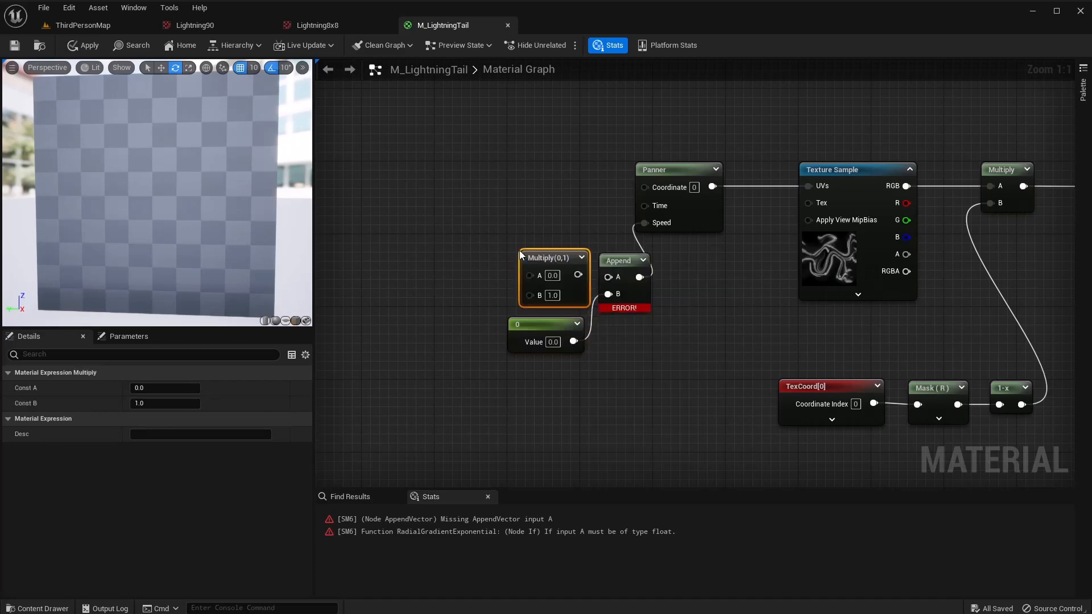
left_click_drag(548, 252, 609, 277)
left_click_drag(539, 234, 557, 253)
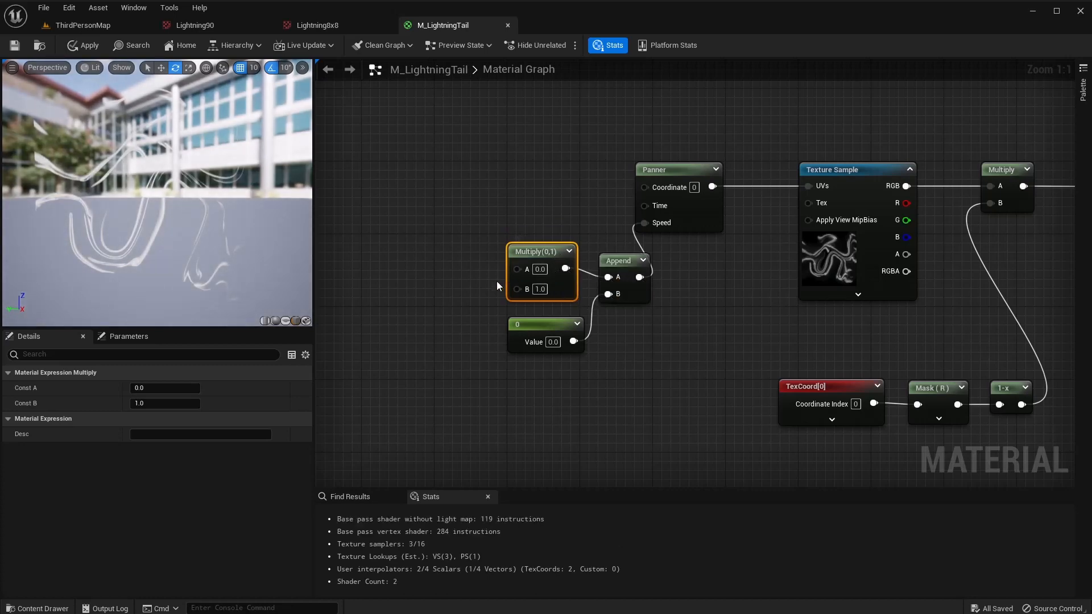
Wire a -1 constant into the Multiply's A input.
key("1")
left_click(459, 230)
left_click_drag(493, 233, 483, 224)
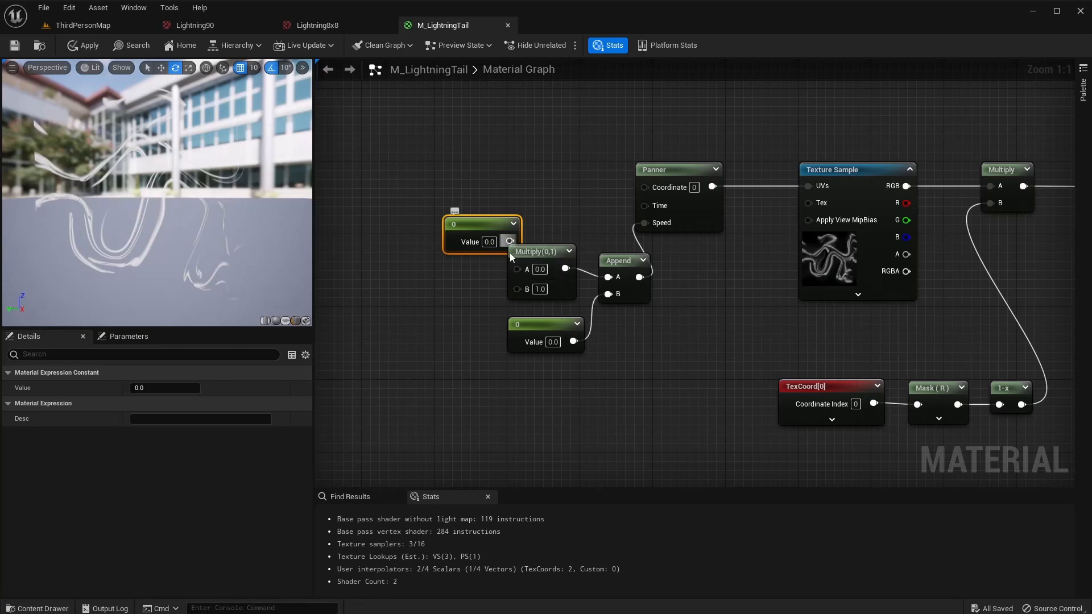
left_click_drag(516, 271, 517, 270)
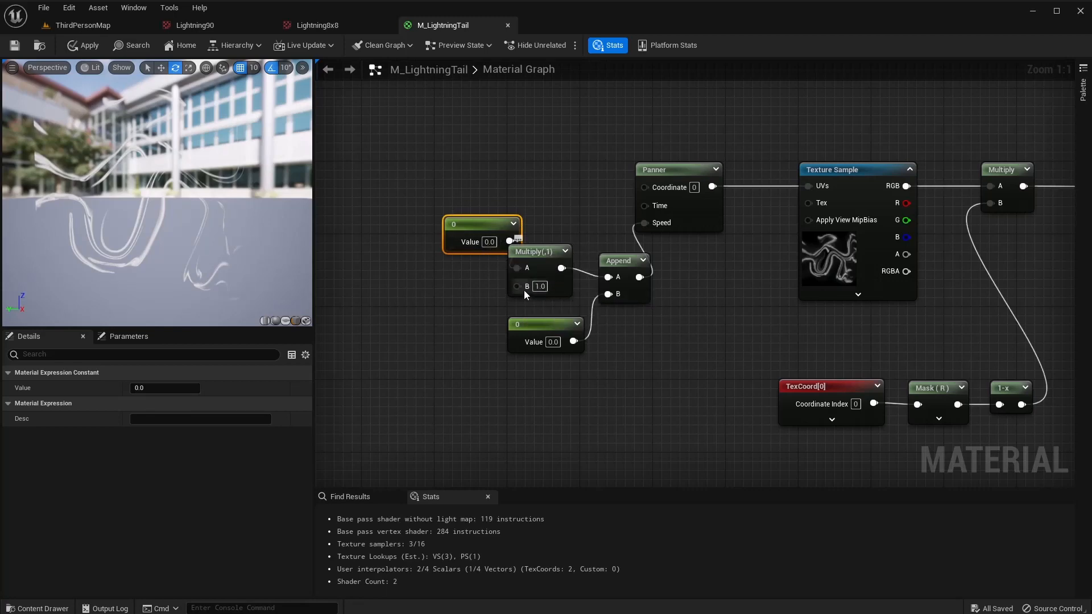
left_click(490, 243)
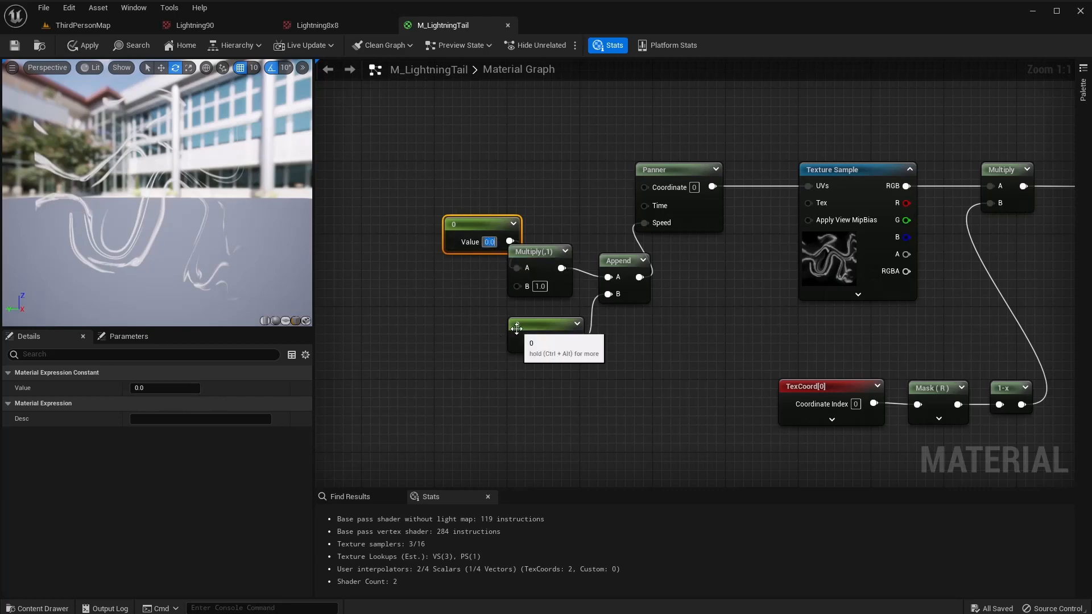
key("Return")
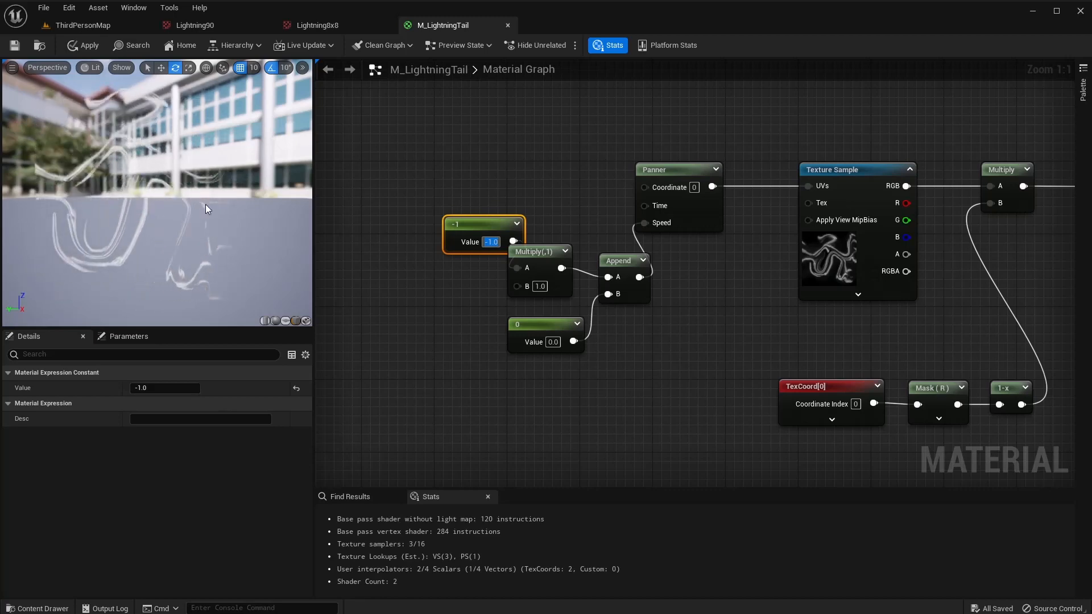
right_click_drag(489, 310, 557, 328)
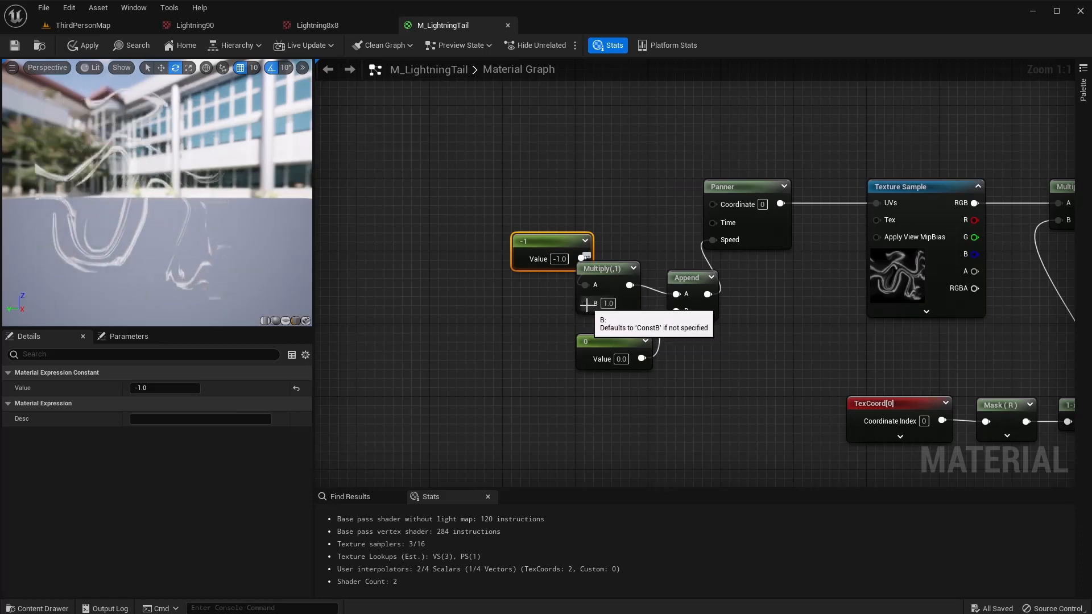
right_click_drag(508, 320, 710, 293)
scroll(651, 306, "down", 3)
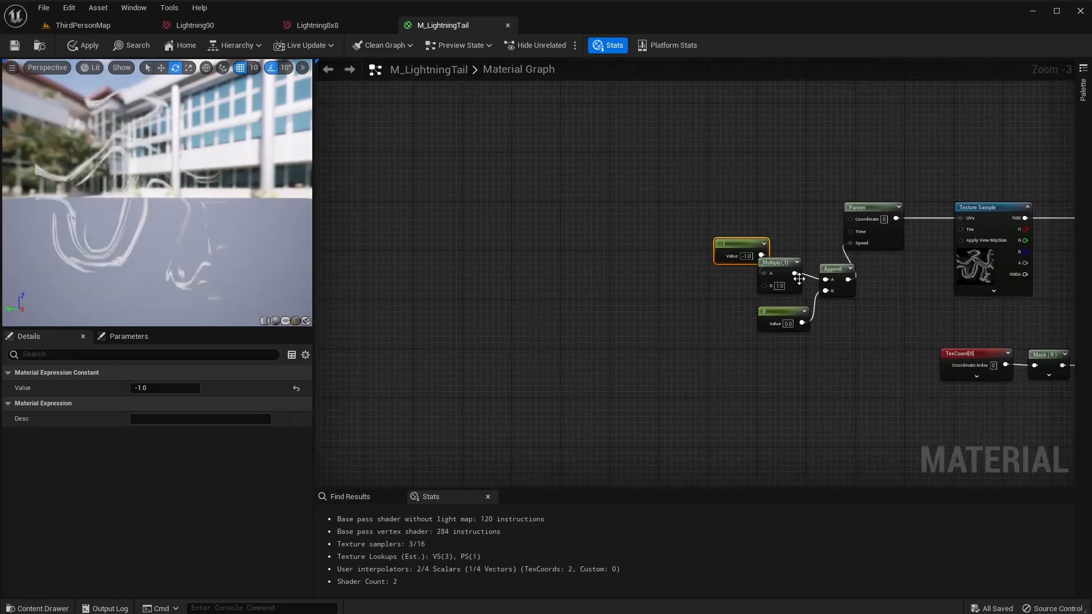
Add a Dynamic Parameter node and name its parameters U, V and Speed.
right_click(497, 244)
type("dynam")
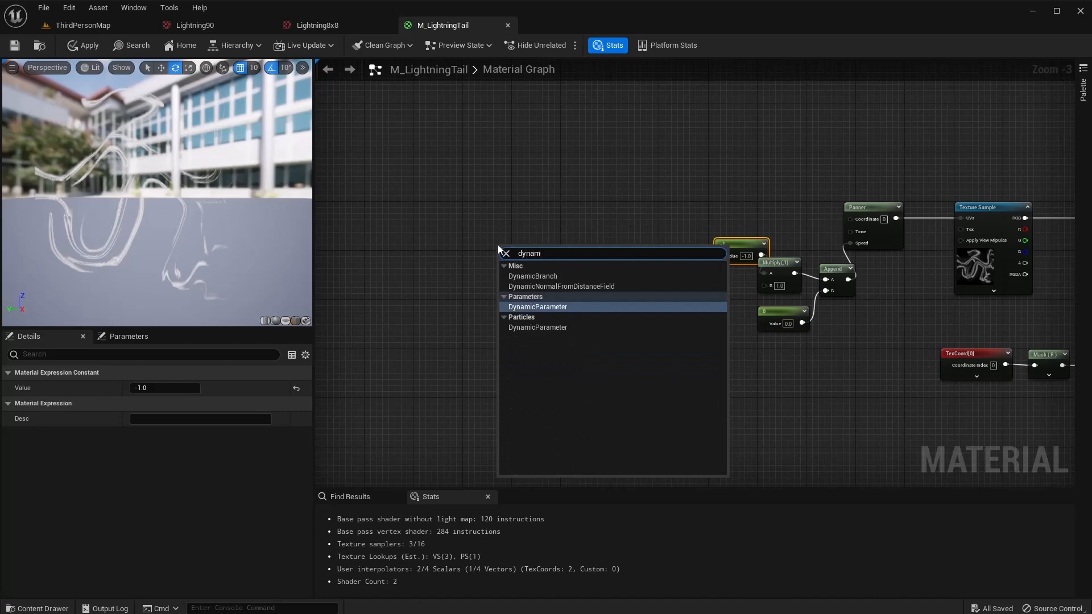
key("Return")
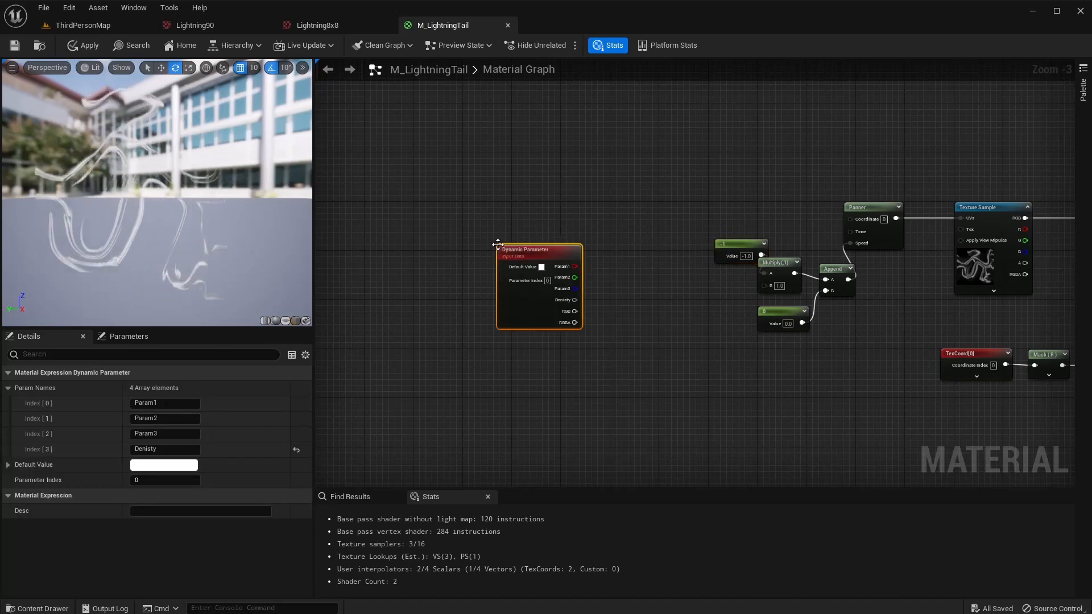
left_click(168, 405)
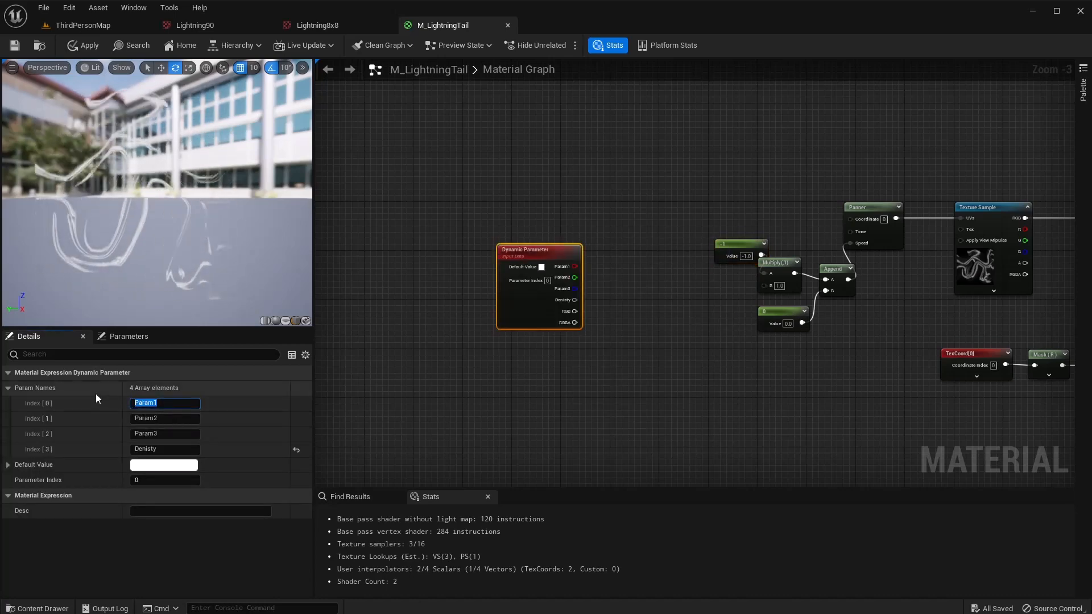
type("U")
key("Tab")
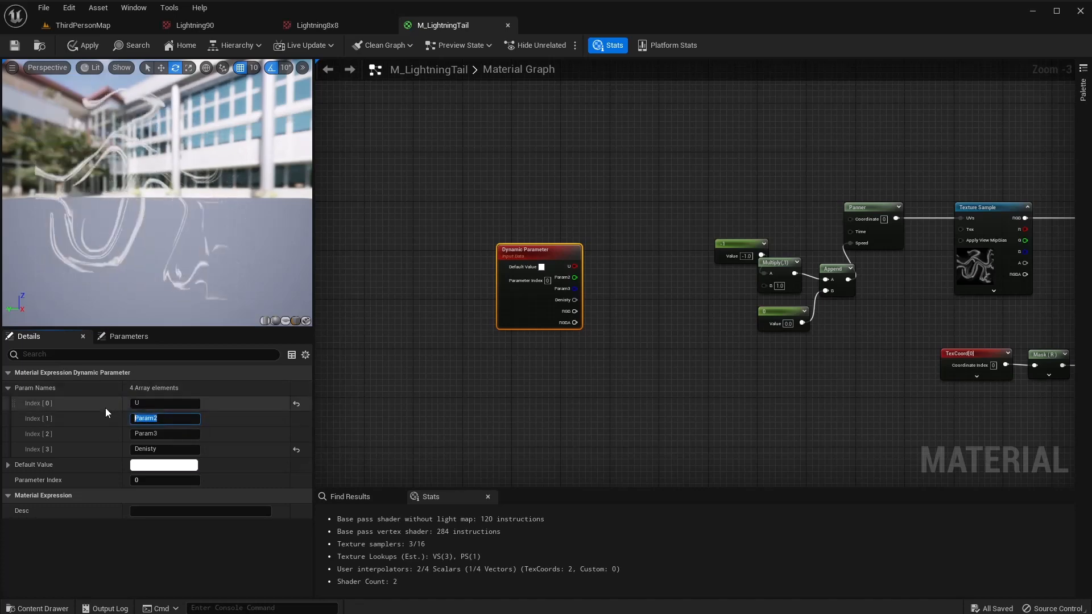
type("V")
key("Return")
left_click(133, 434)
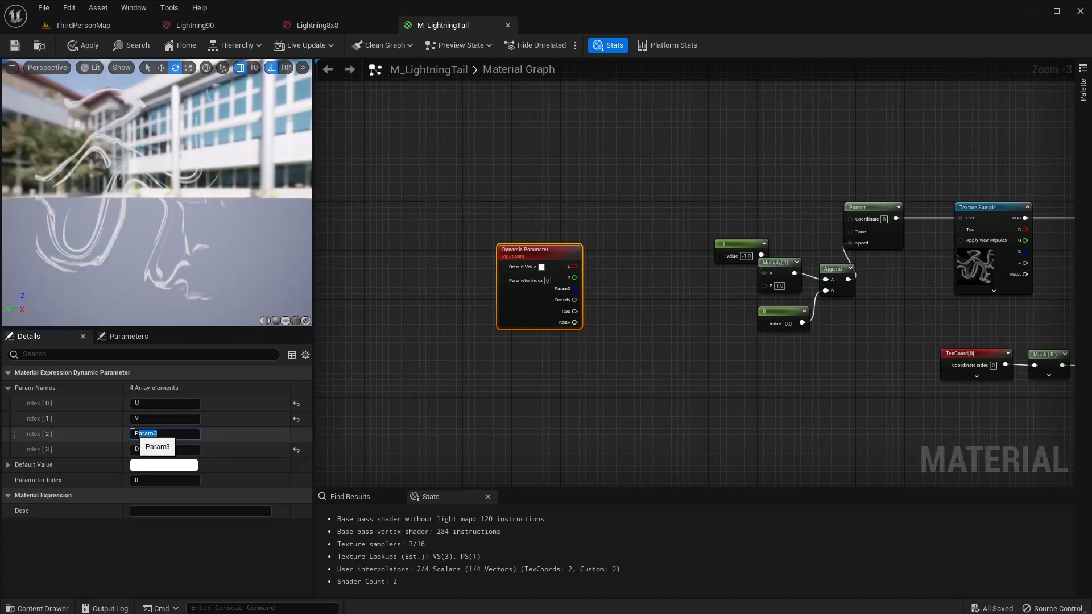
type("Speed")
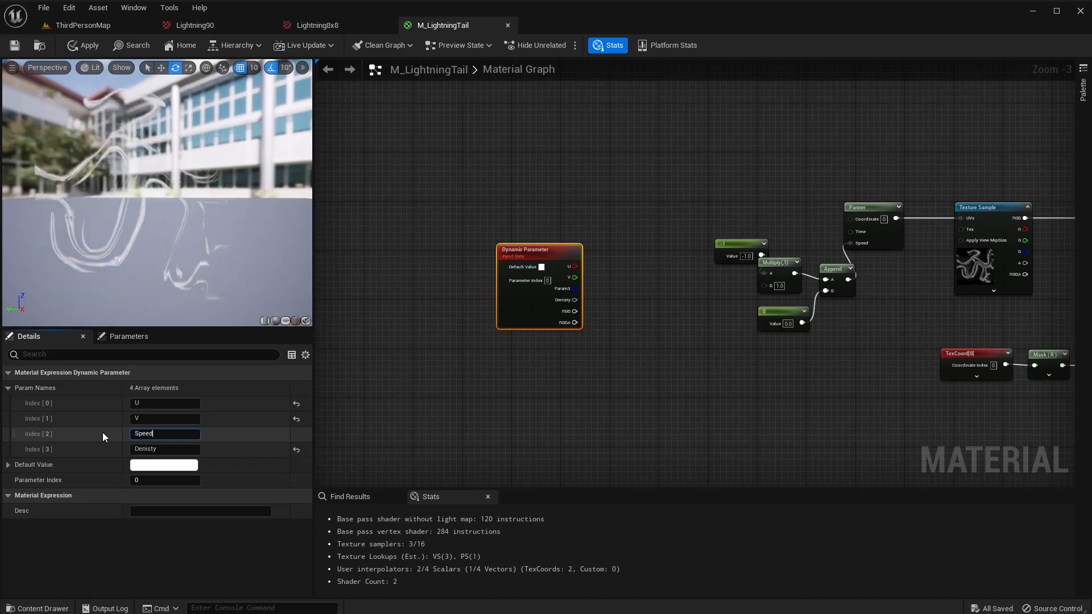
key("Return")
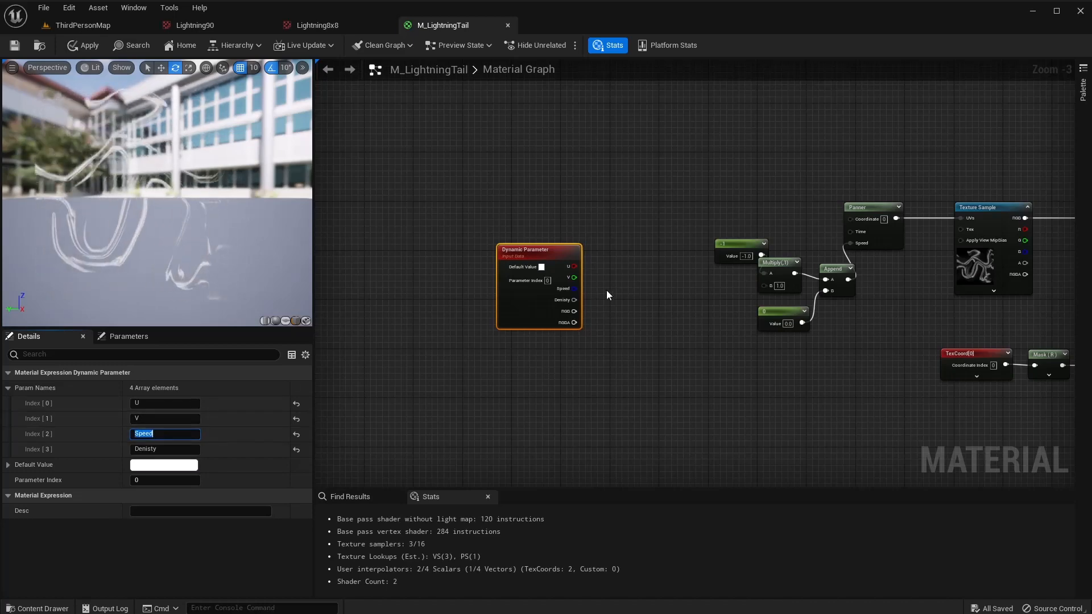
Wire the Speed output into the panning Multiply's B input and tidy the graph.
scroll(597, 290, "up", 3)
left_click_drag(574, 288, 841, 283)
right_click_drag(713, 328, 636, 327)
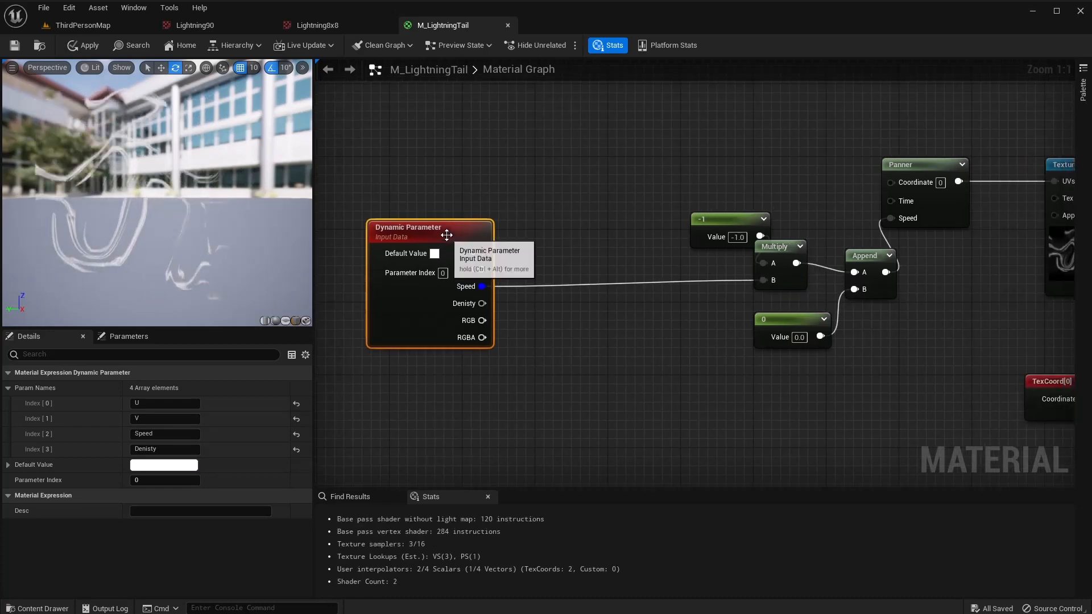
left_click_drag(446, 237, 401, 228)
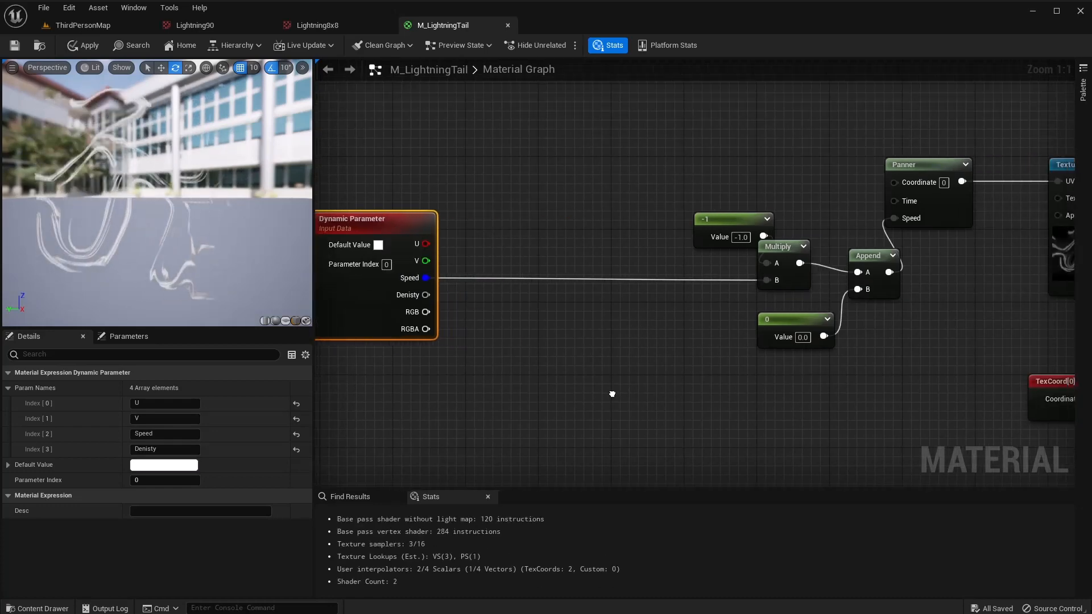
right_click_drag(608, 394, 633, 405)
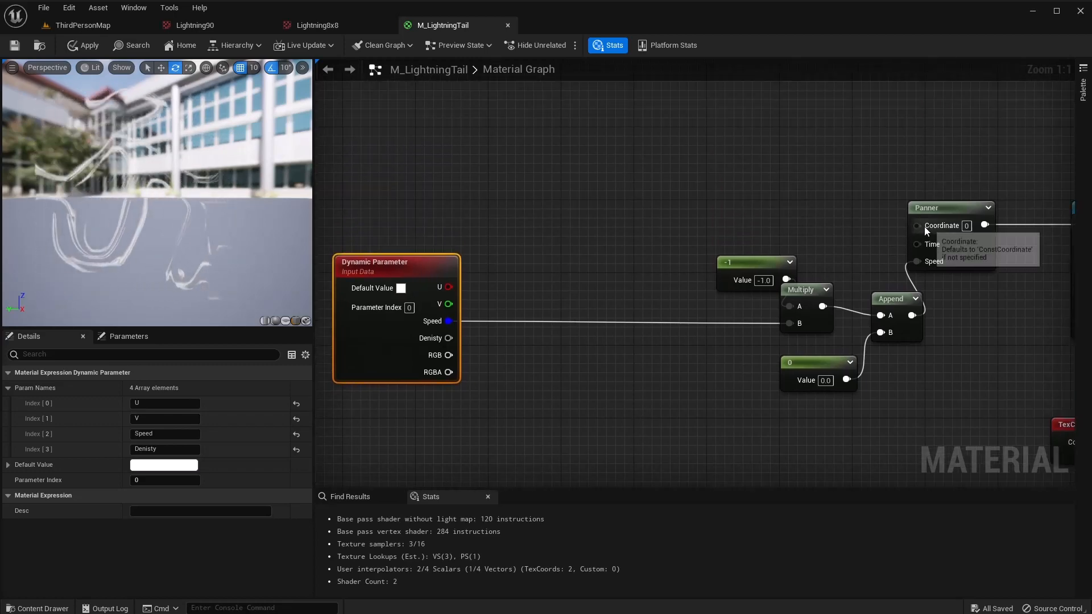
right_click_drag(886, 231, 836, 280)
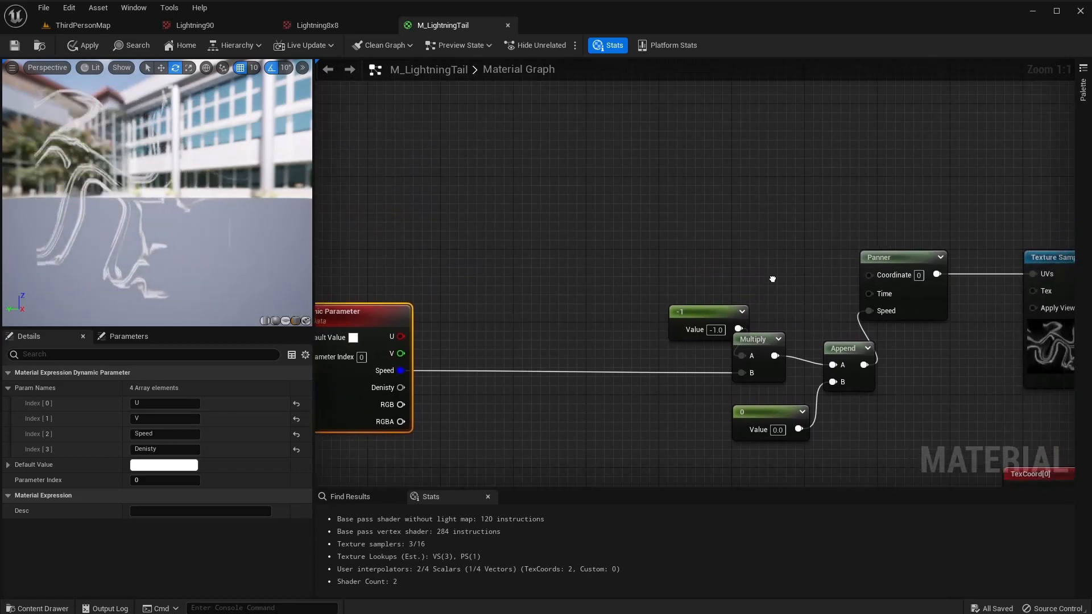
Add a TexCoord[0] node with a Multiply wired from its output.
right_click(435, 150)
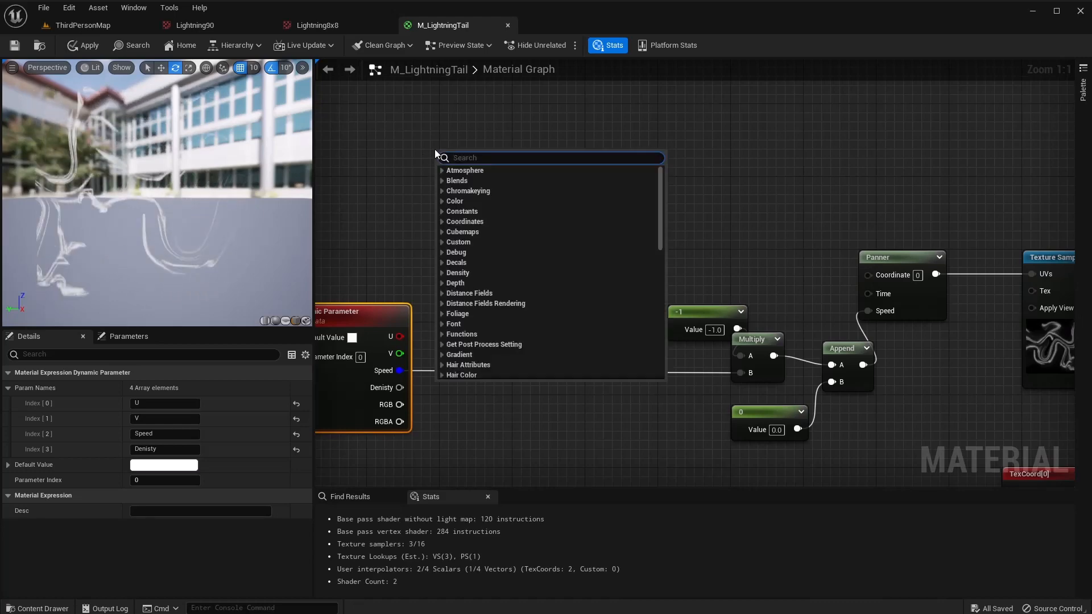
type("text")
key("BackSpace")
key("Return")
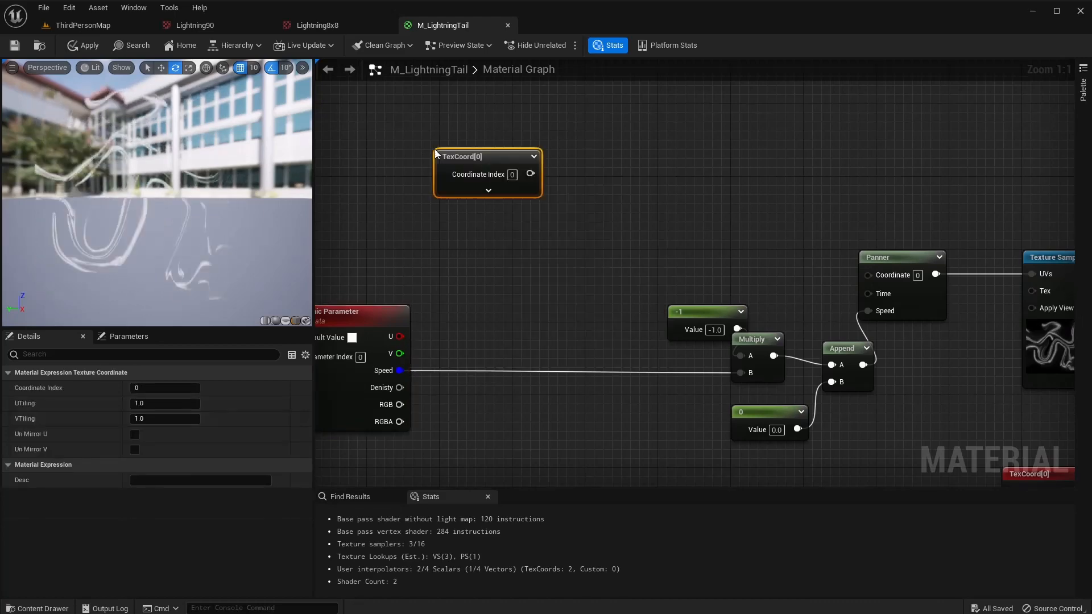
left_click_drag(478, 165, 531, 180)
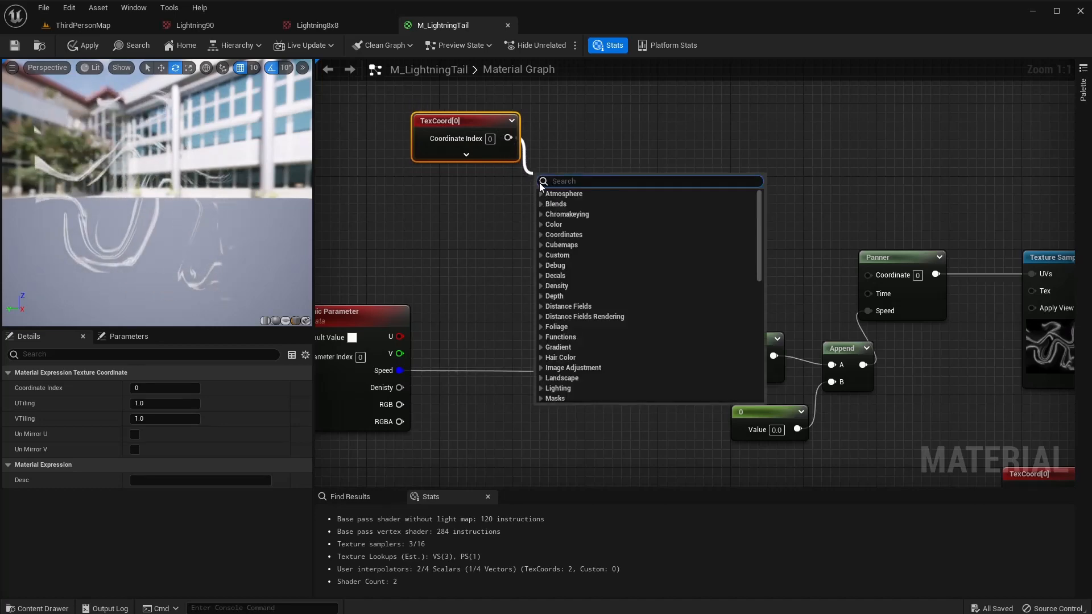
type("mult")
key("Return")
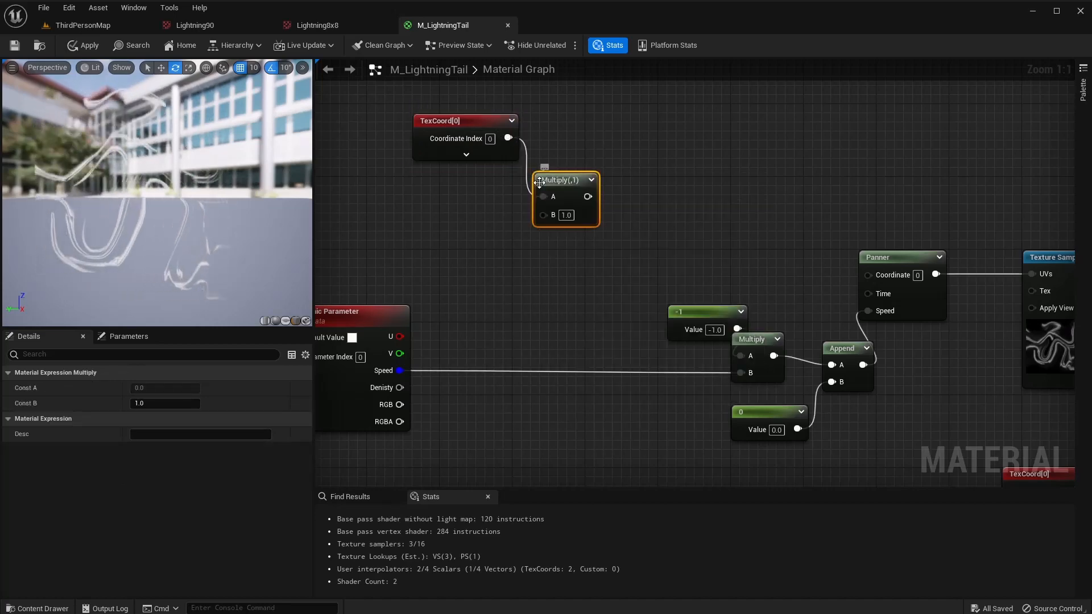
left_click_drag(597, 196, 621, 191)
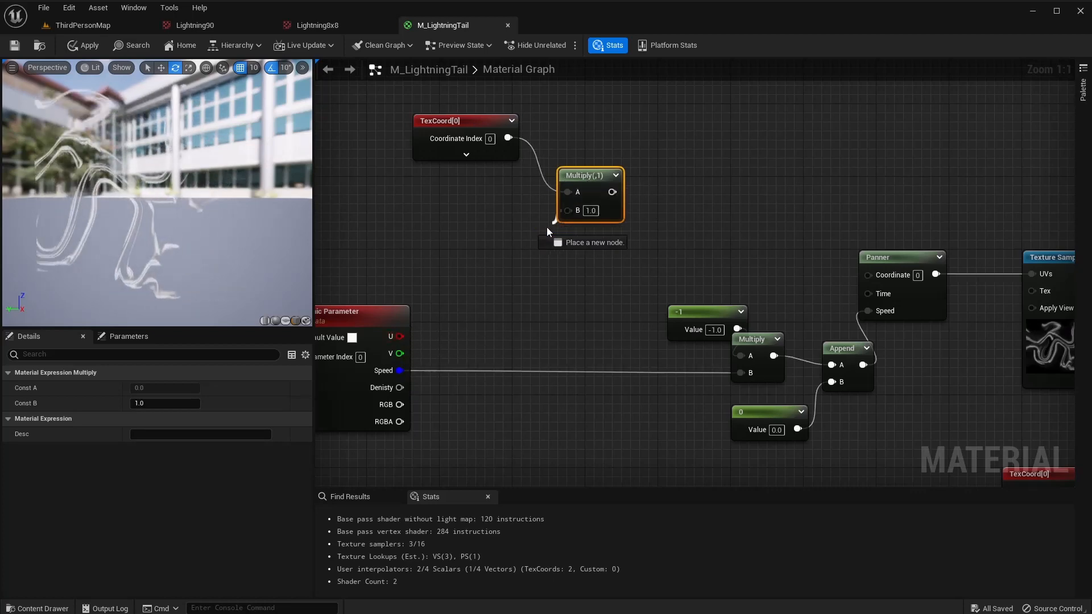
Append the Dynamic Parameter's U and V into the Multiply's B input.
left_click_drag(547, 227, 525, 233)
type("append")
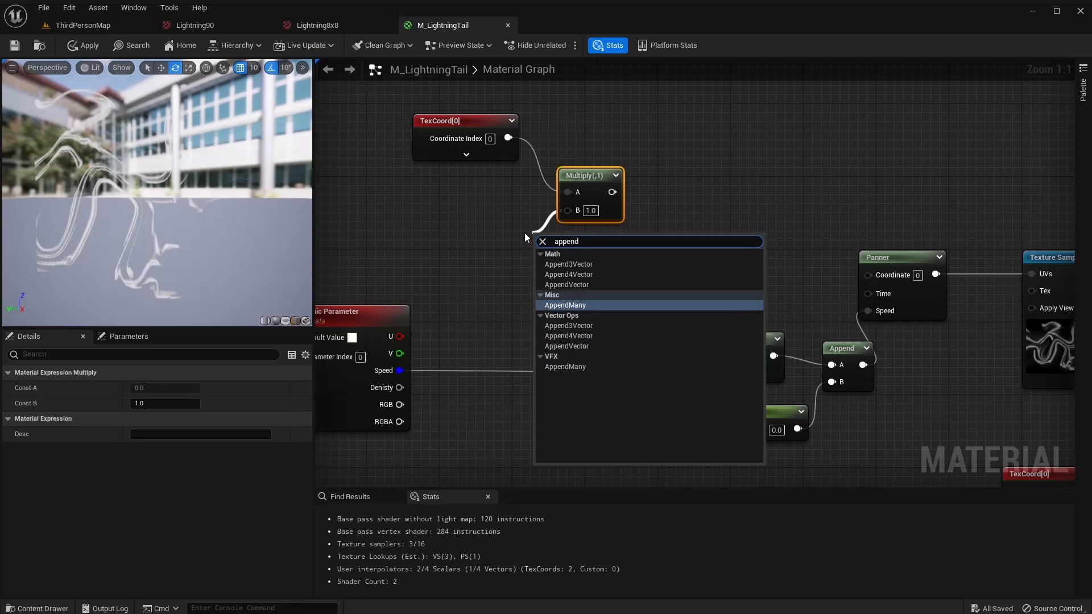
key("Up")
key("Return")
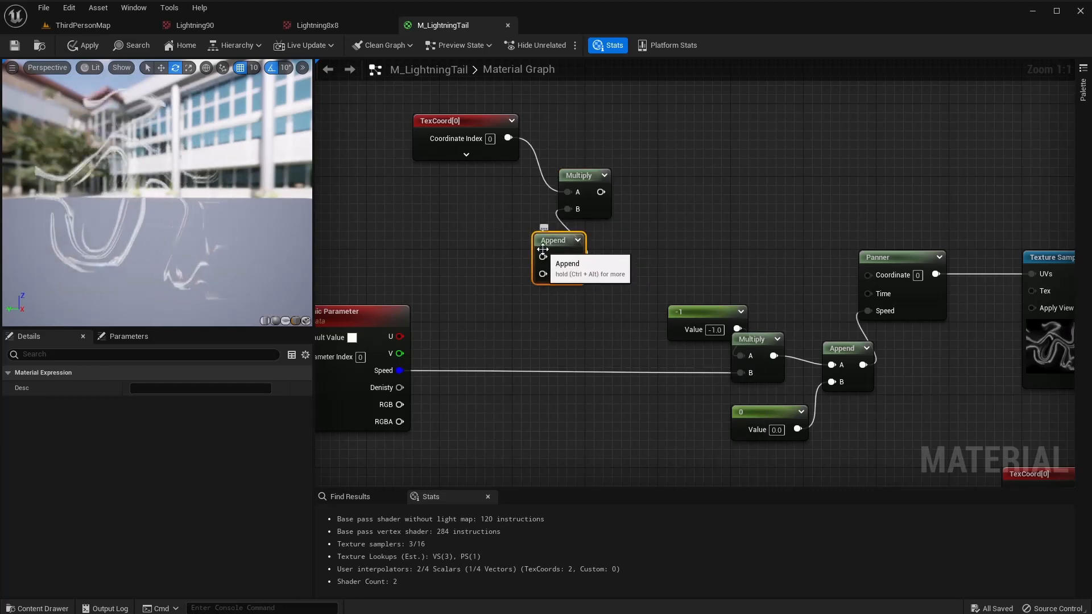
left_click_drag(543, 249, 504, 248)
left_click_drag(400, 336, 453, 291)
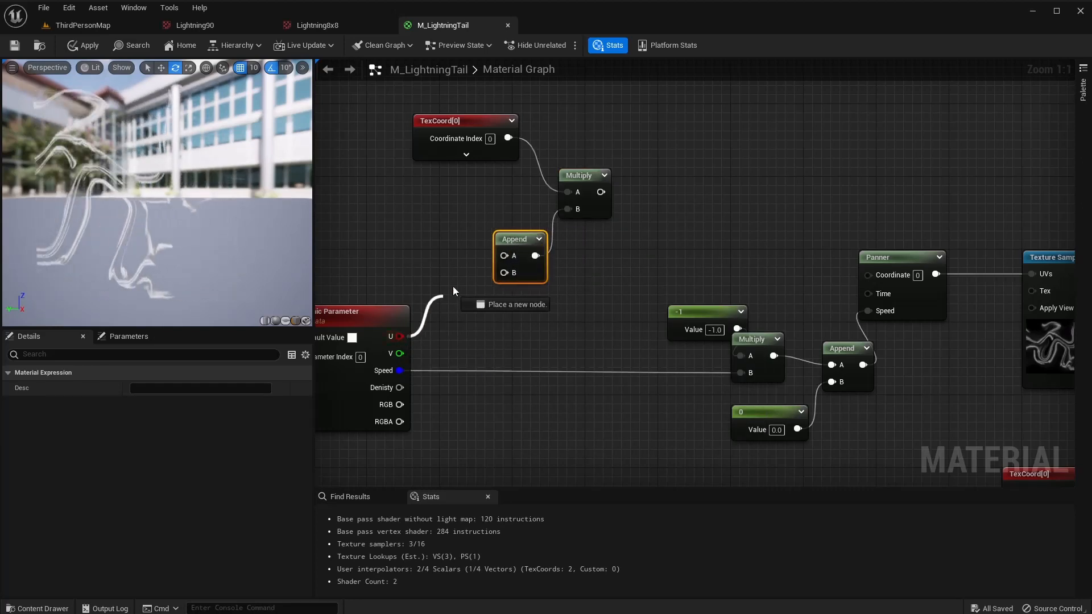
left_click_drag(504, 255, 504, 256)
left_click_drag(400, 354, 515, 272)
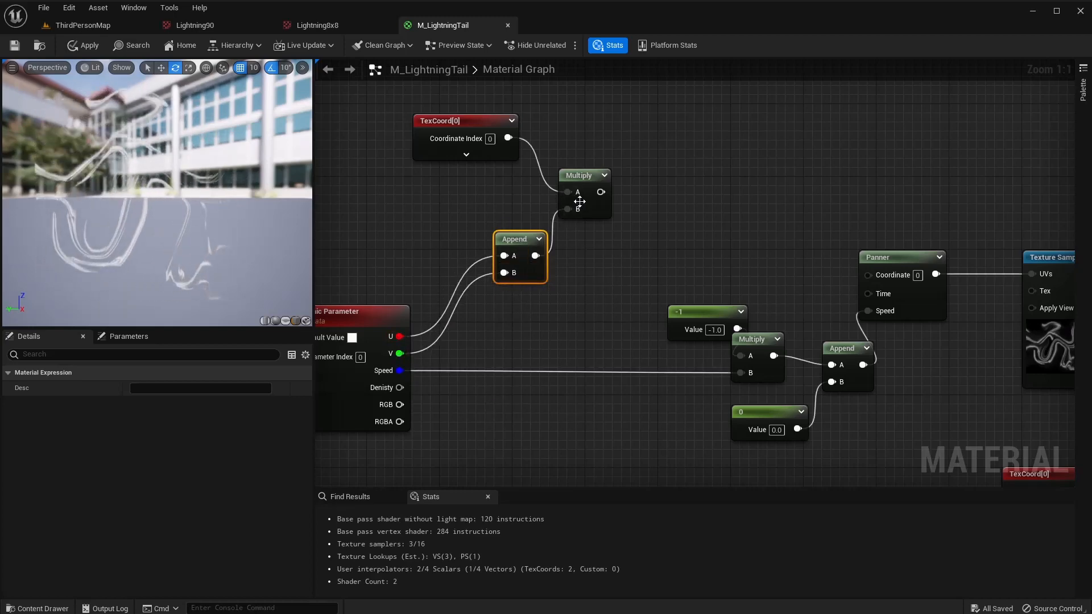
Chain an Add and a Saturate after the Multiply into the Panner's Coordinate.
left_click_drag(602, 193, 864, 272)
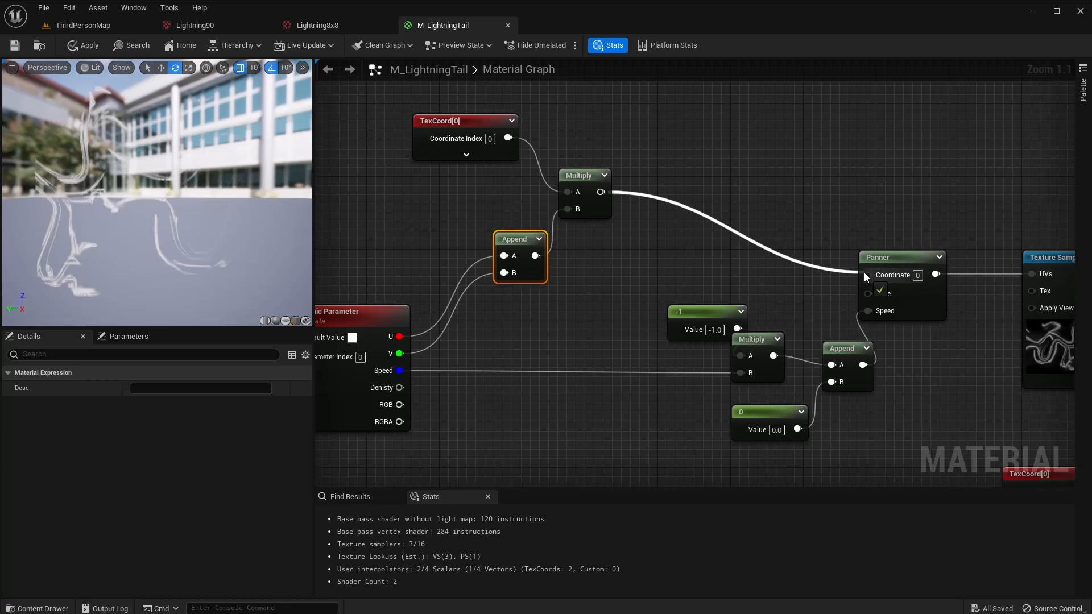
left_click_drag(865, 272, 661, 227)
type("add")
key("Return")
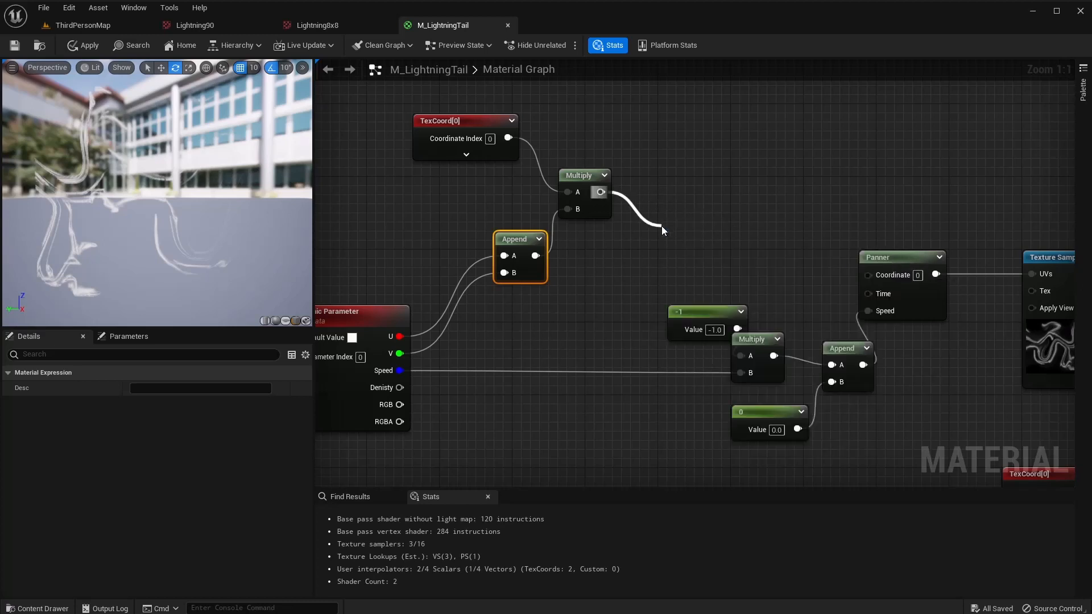
left_click_drag(663, 229, 869, 274)
type("sat")
key("Return")
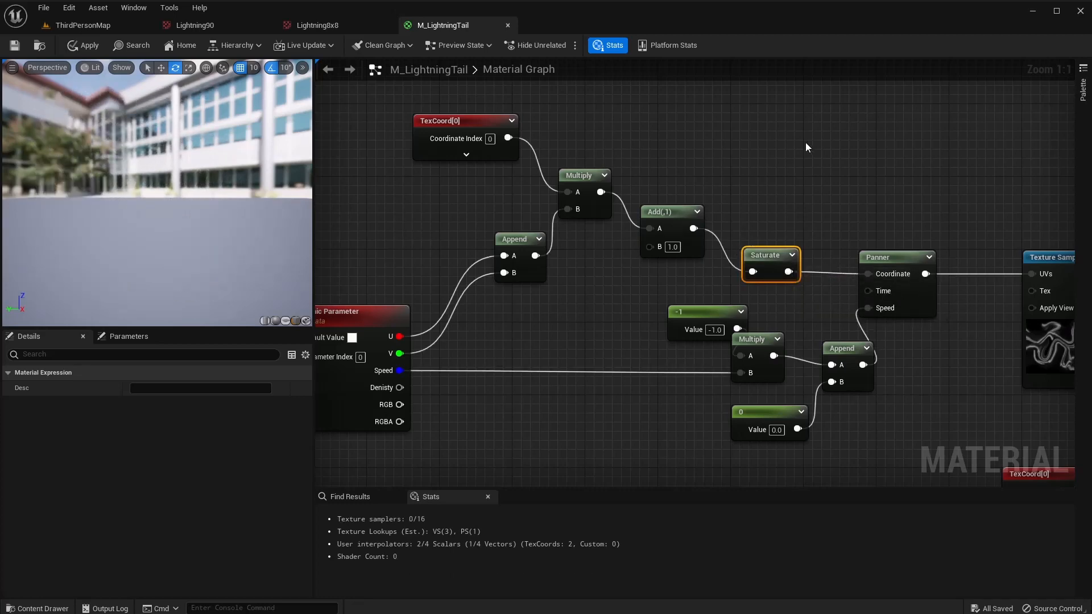
left_click_drag(806, 138, 349, 304)
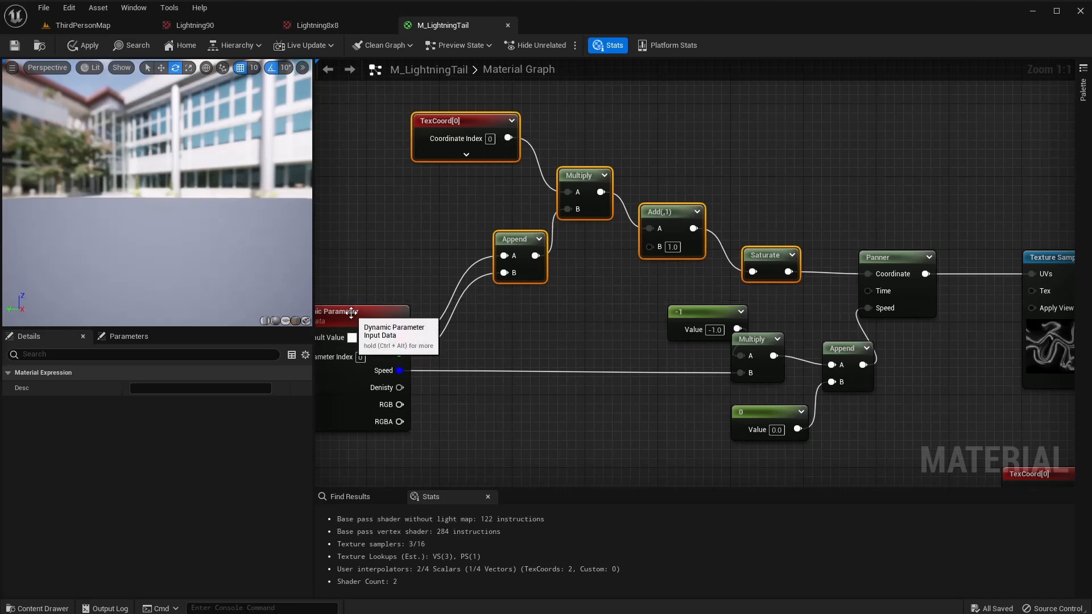
Rearrange the new UV chain nodes beside the Panner and Texture Sample.
left_click_drag(515, 241, 370, 240)
right_click_drag(509, 329, 761, 319)
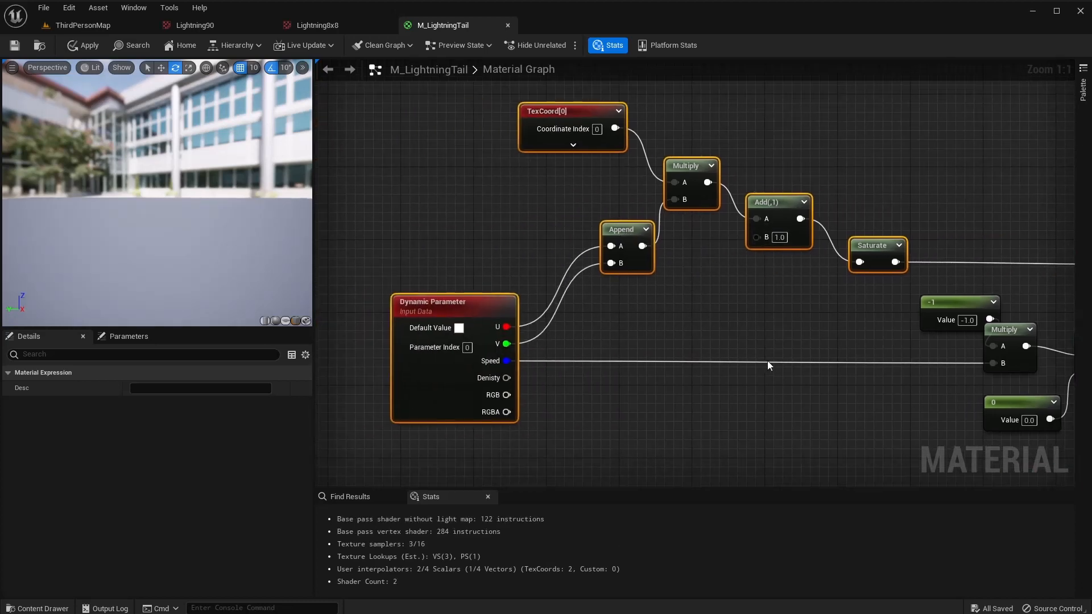
right_click_drag(767, 361, 595, 325)
right_click_drag(612, 404, 463, 413)
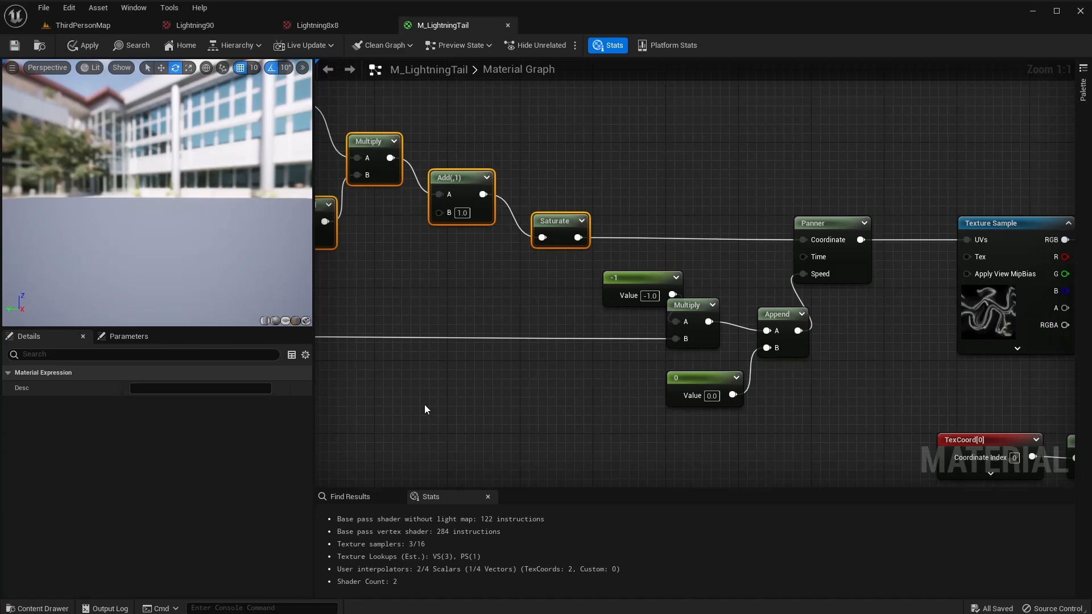
right_click_drag(424, 405, 560, 303)
left_click(571, 390)
scroll(573, 391, "down", 4)
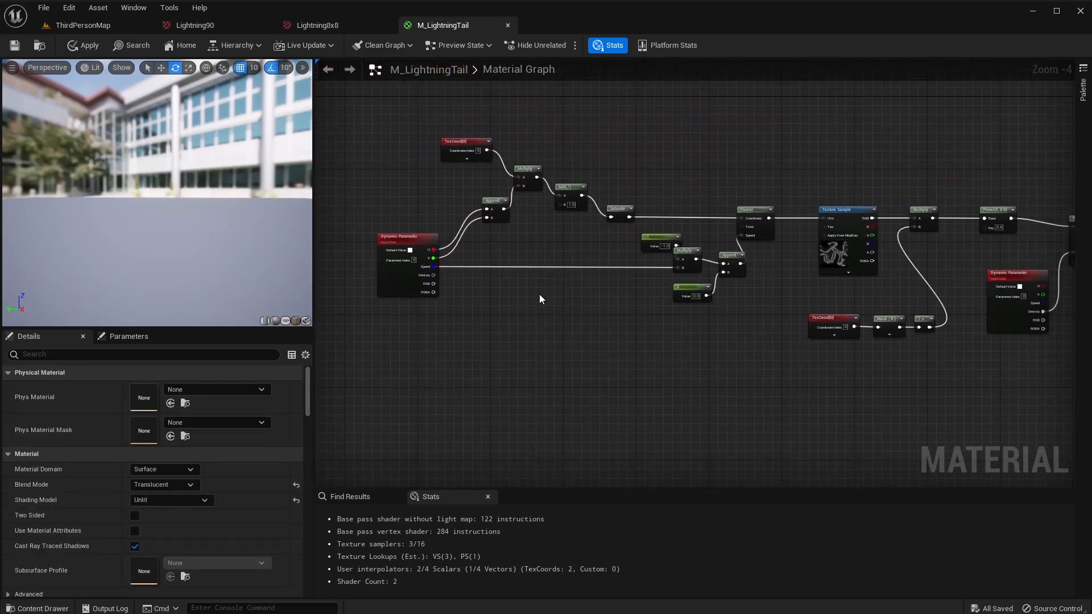
Place a second Texture Sample node in empty graph space.
right_click_drag(506, 323, 541, 306)
right_click(520, 309)
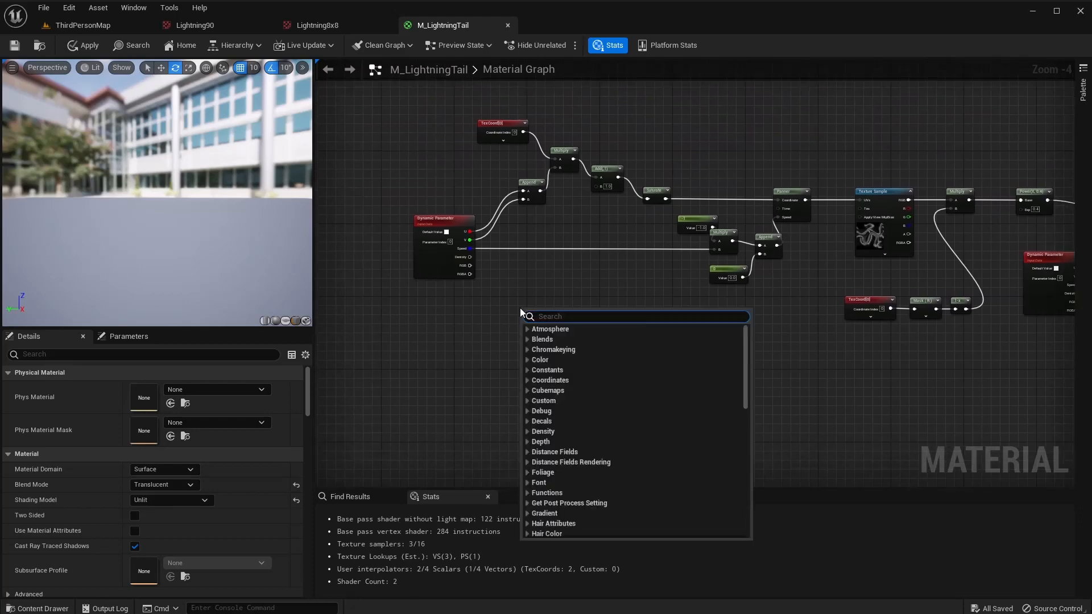
type("text")
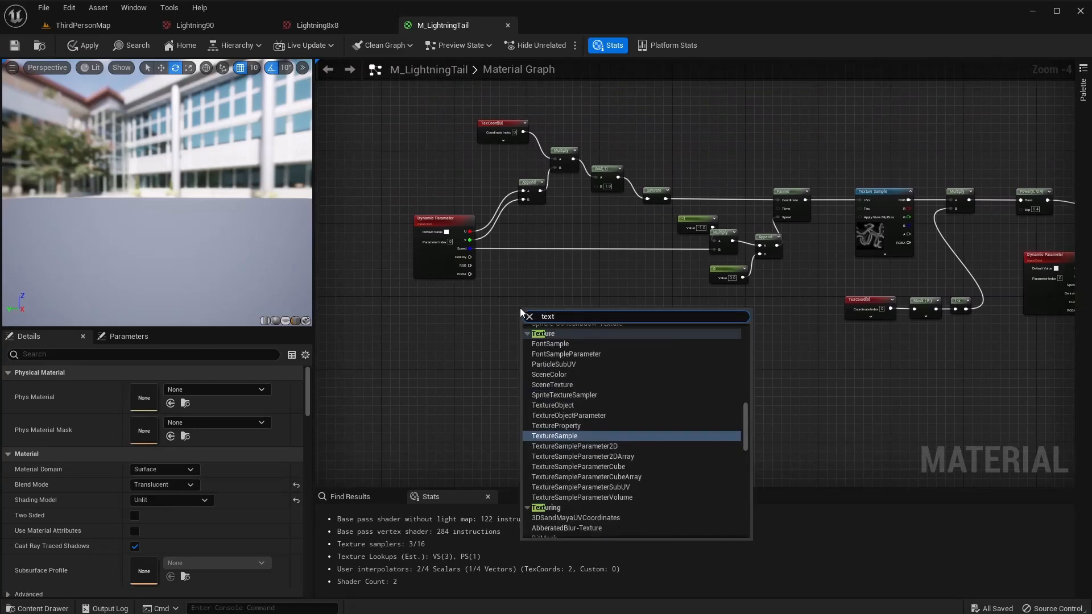
key("Return")
scroll(531, 325, "up", 2)
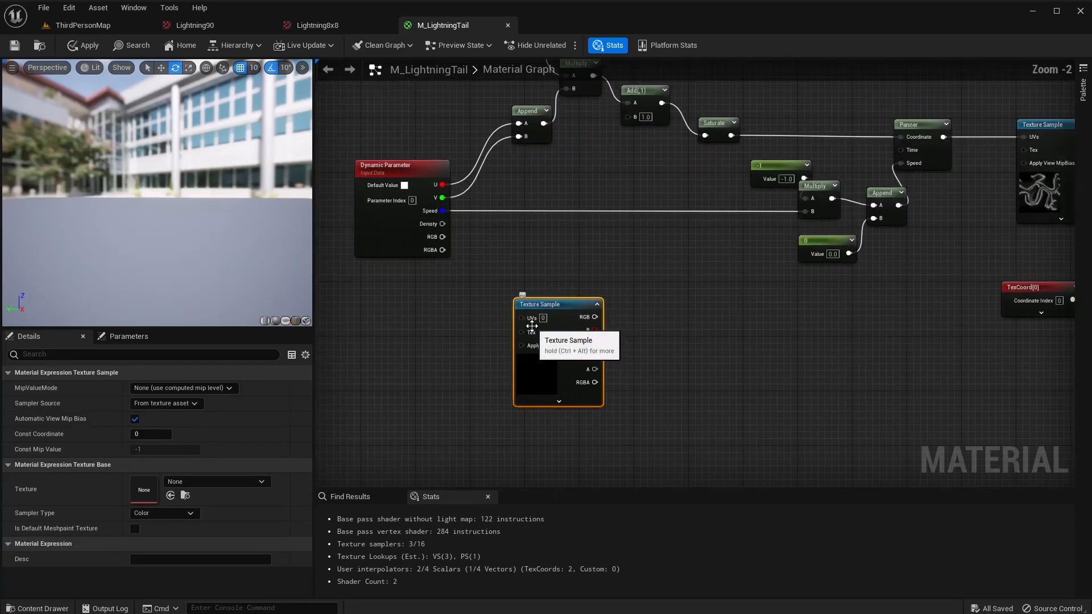
left_click_drag(572, 314, 535, 300)
right_click_drag(723, 310, 567, 319)
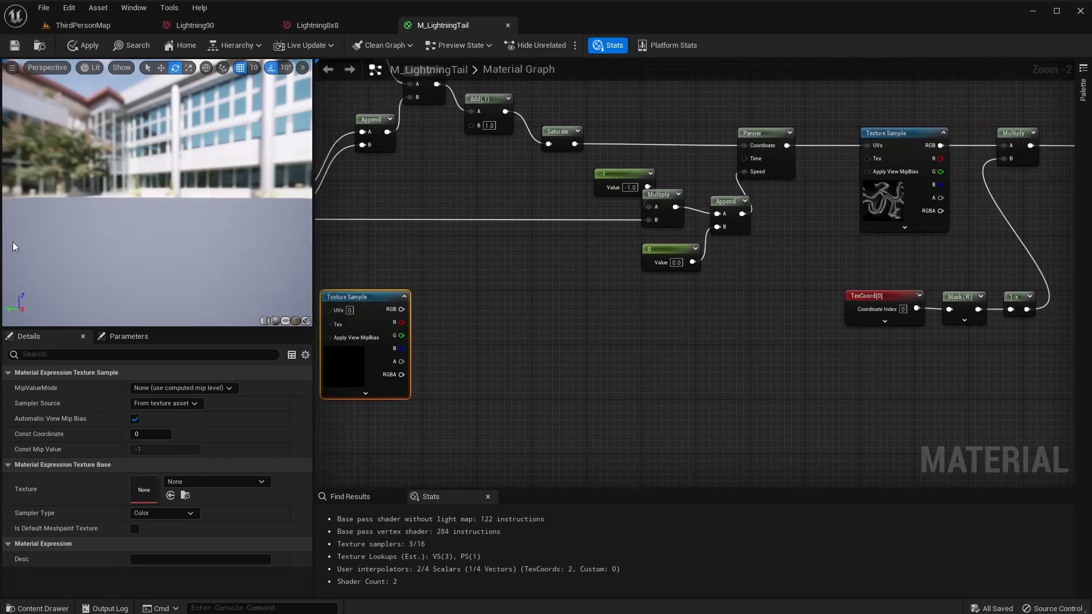
Multiply the new sample's R channel and wire the result into Add's B input.
left_click_drag(401, 323, 451, 313)
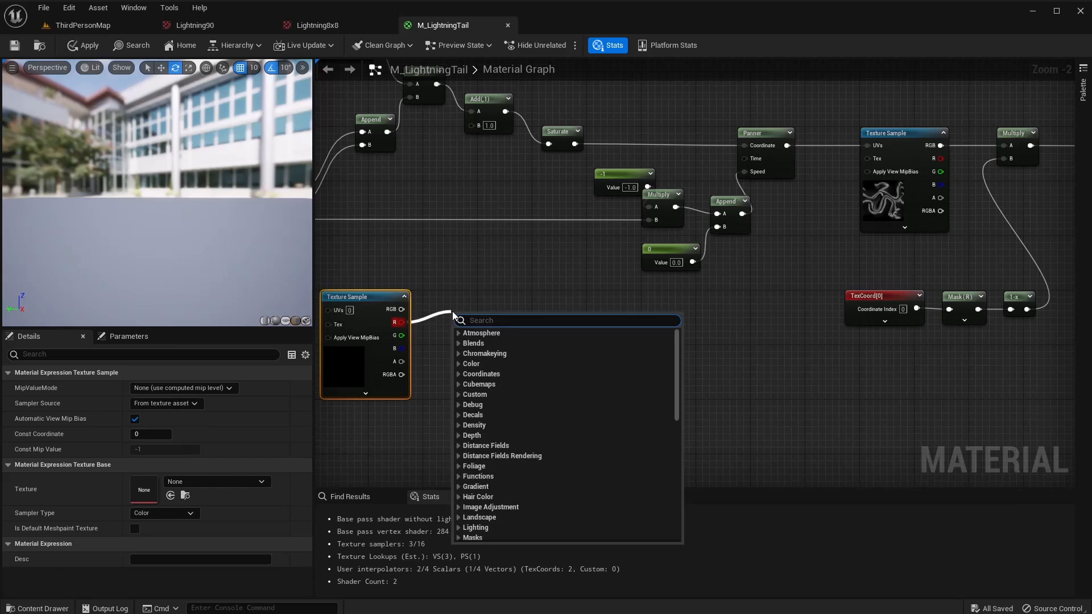
type("multiply")
key("Return")
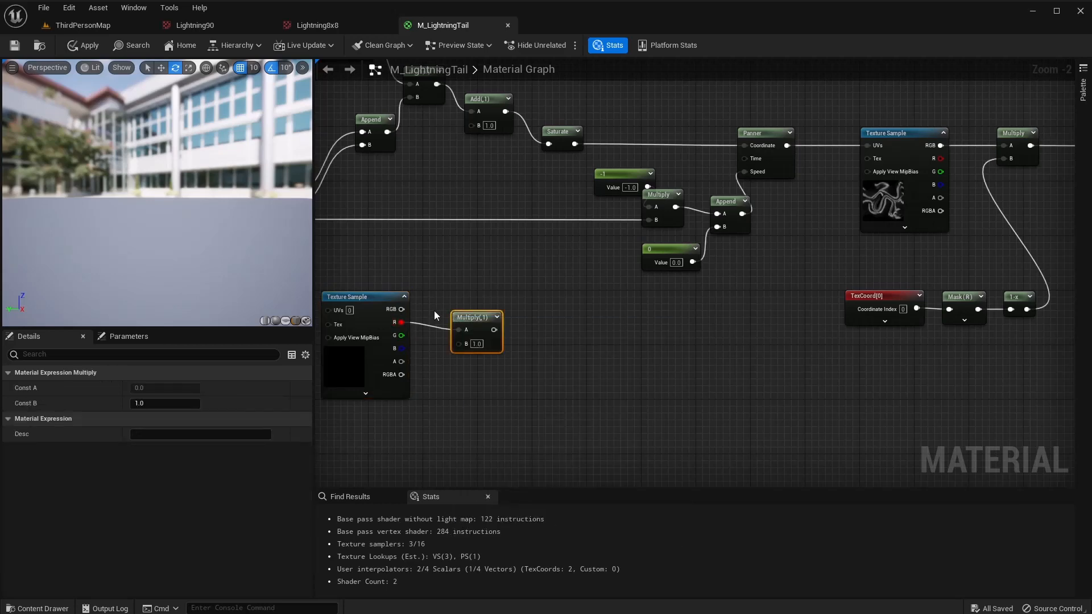
left_click_drag(473, 320, 493, 307)
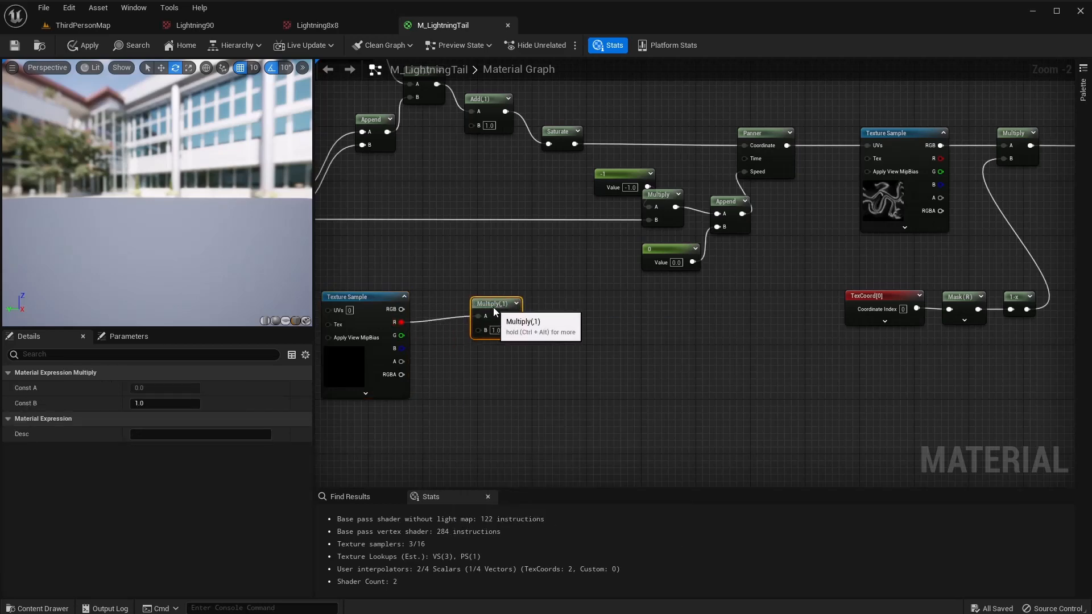
right_click_drag(560, 310, 498, 320)
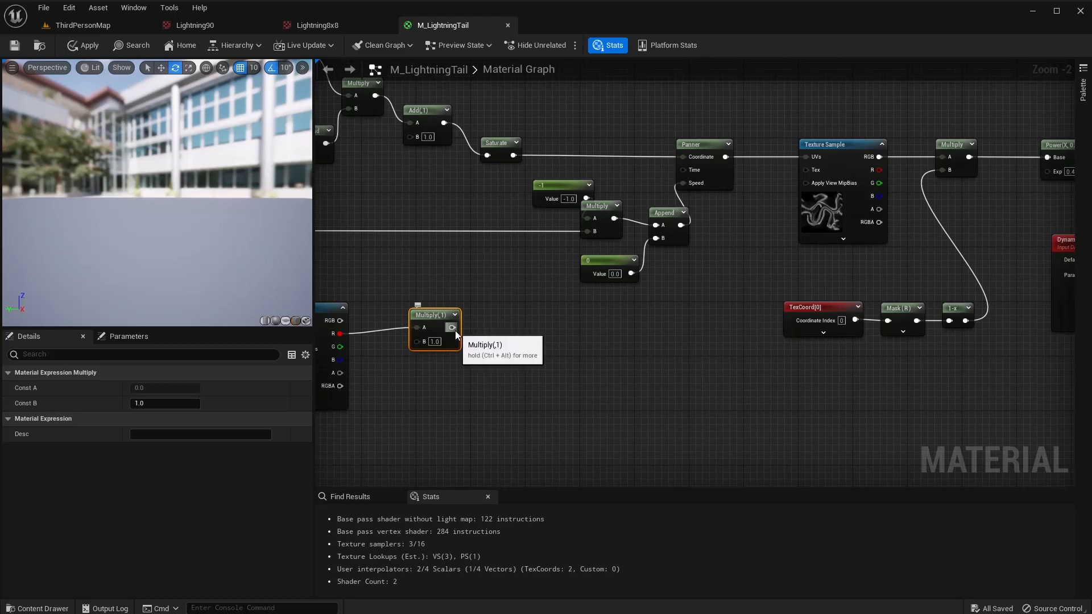
left_click_drag(455, 330, 414, 141)
right_click_drag(545, 338, 705, 347)
left_click(466, 318)
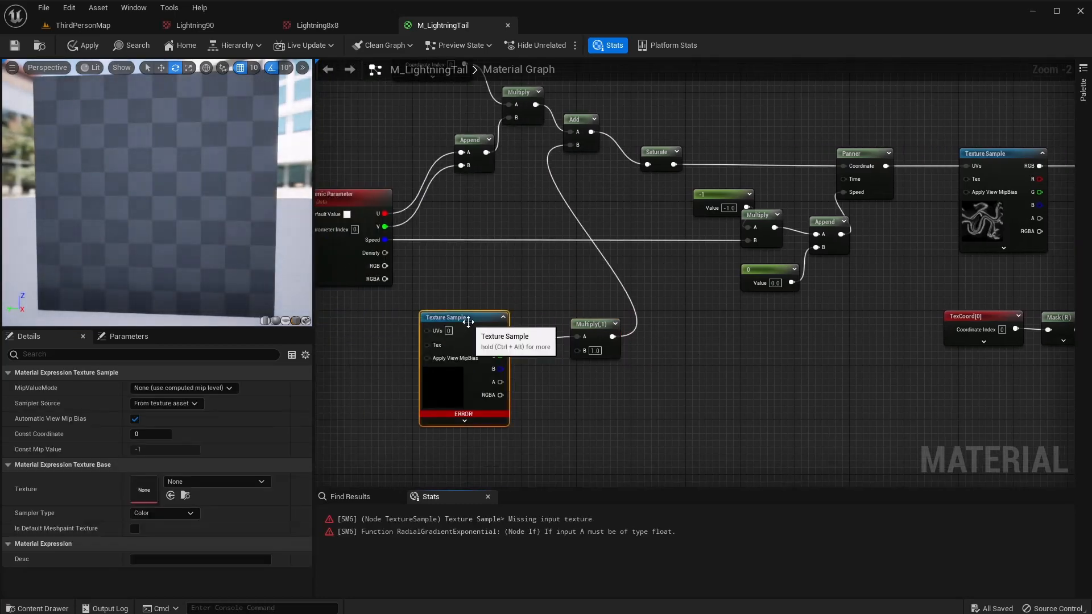
Assign the Smoke texture to the second Texture Sample.
left_click(209, 483)
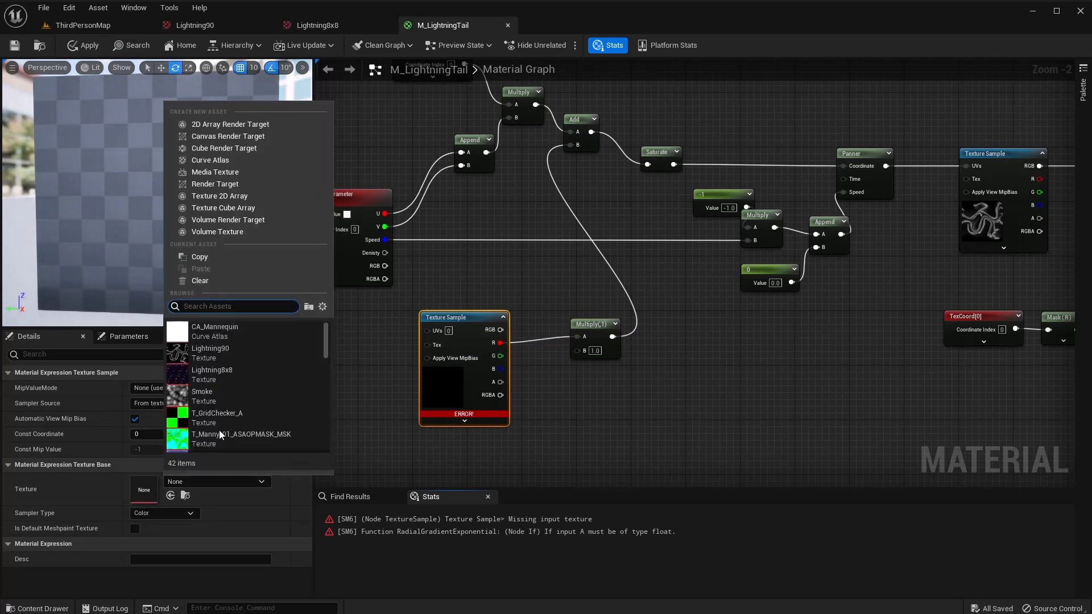
left_click(217, 397)
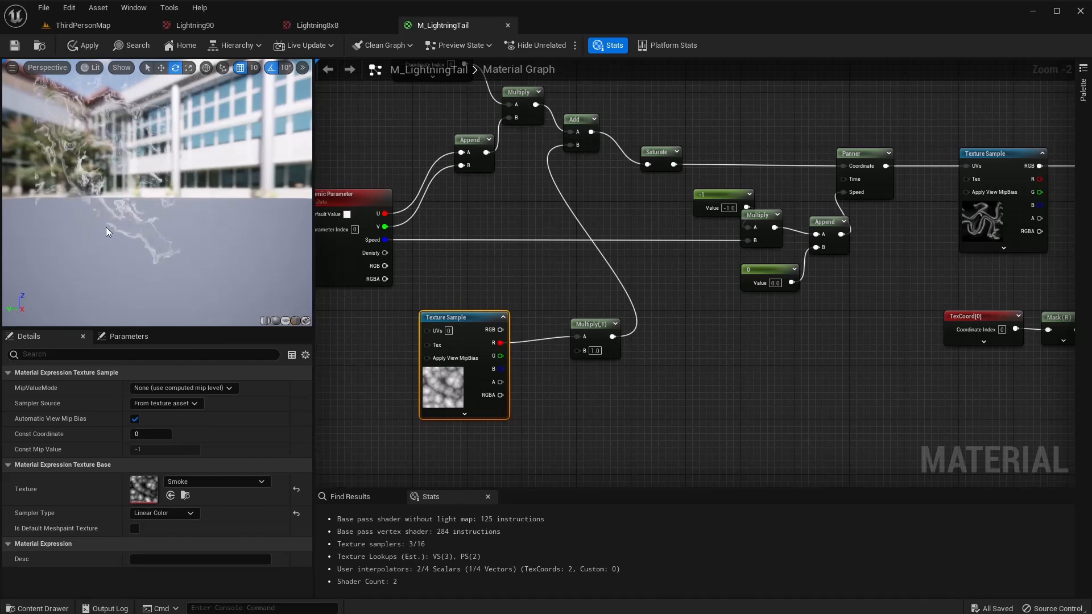
right_click_drag(646, 393, 706, 385)
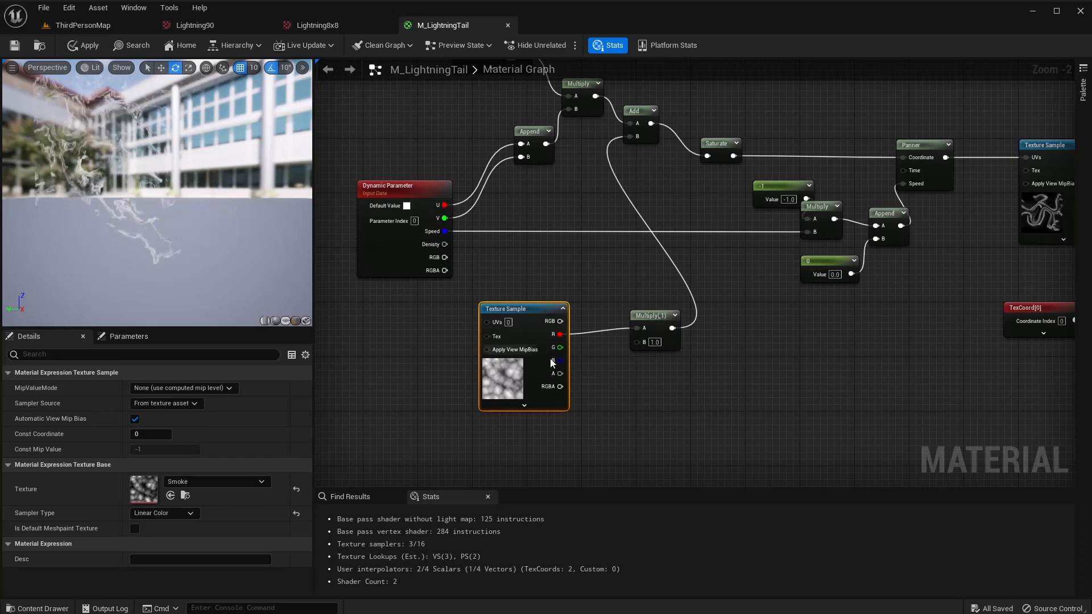
Test distortion multipliers 5, 0.1 and 0, settling the Multiply's B at 0.2.
left_click(654, 342)
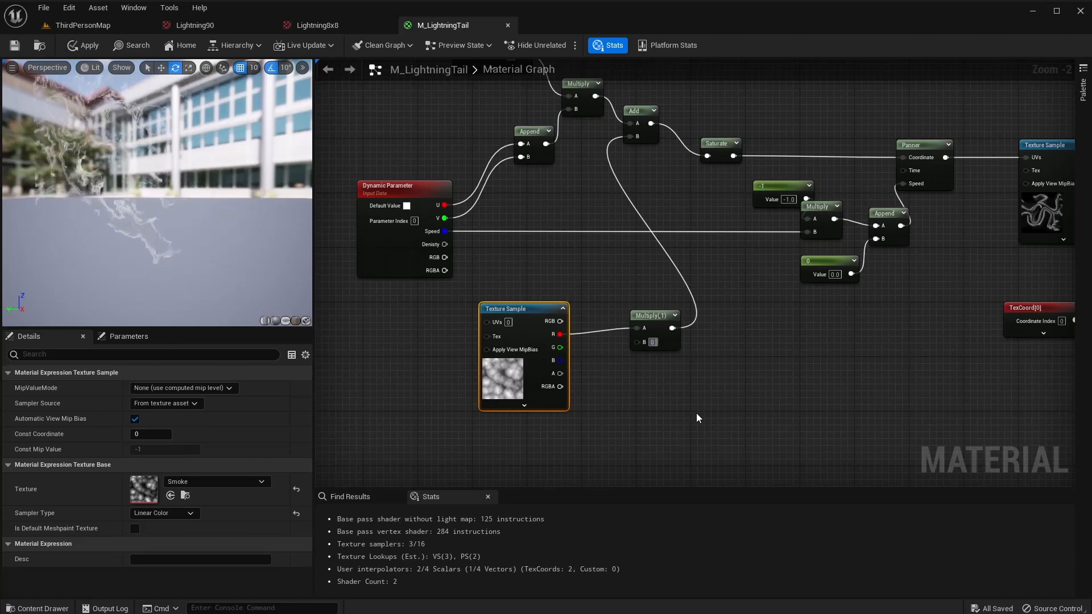
type("0.2")
key("Return")
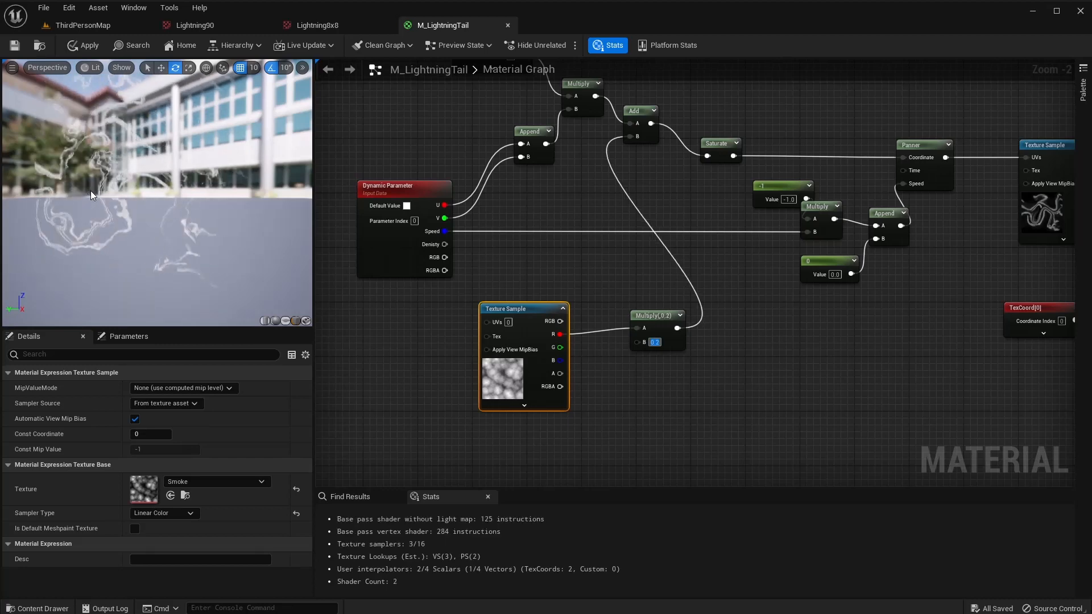
type("5")
key("Return")
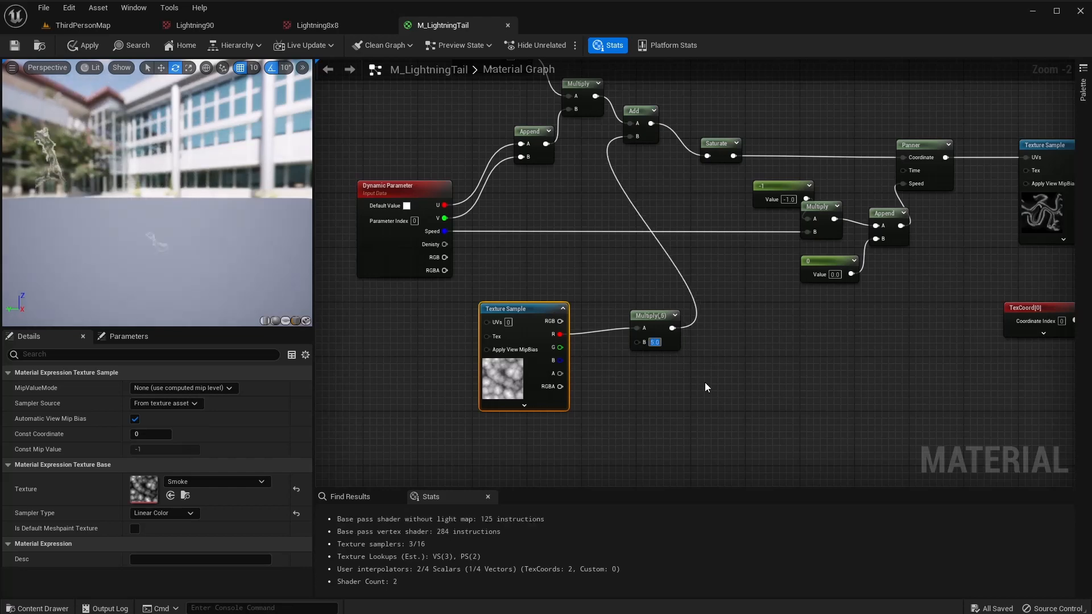
type("0.1")
key("Return")
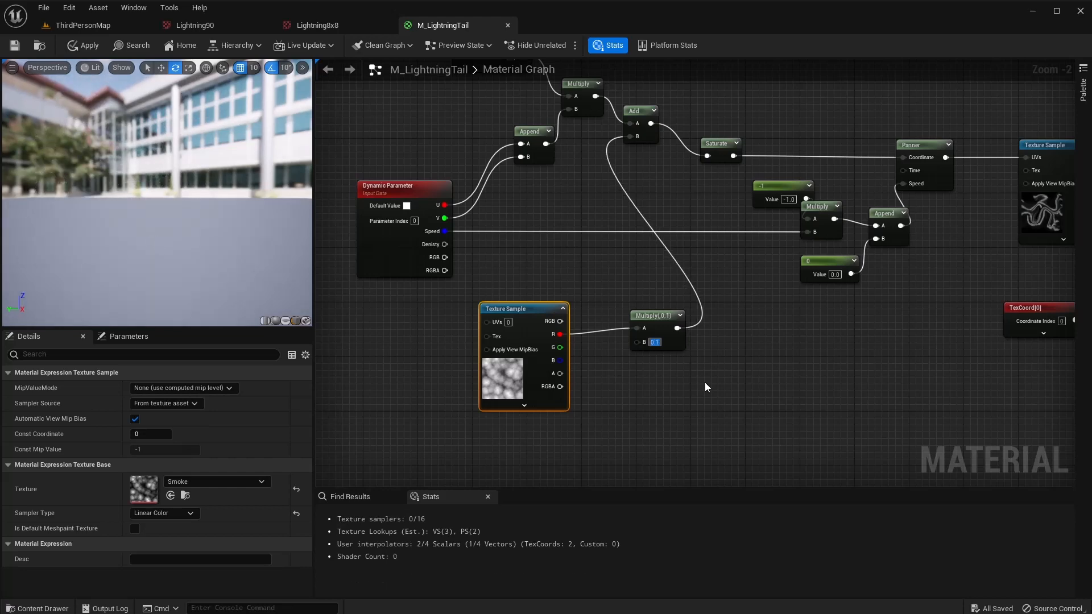
type("0")
key("Return")
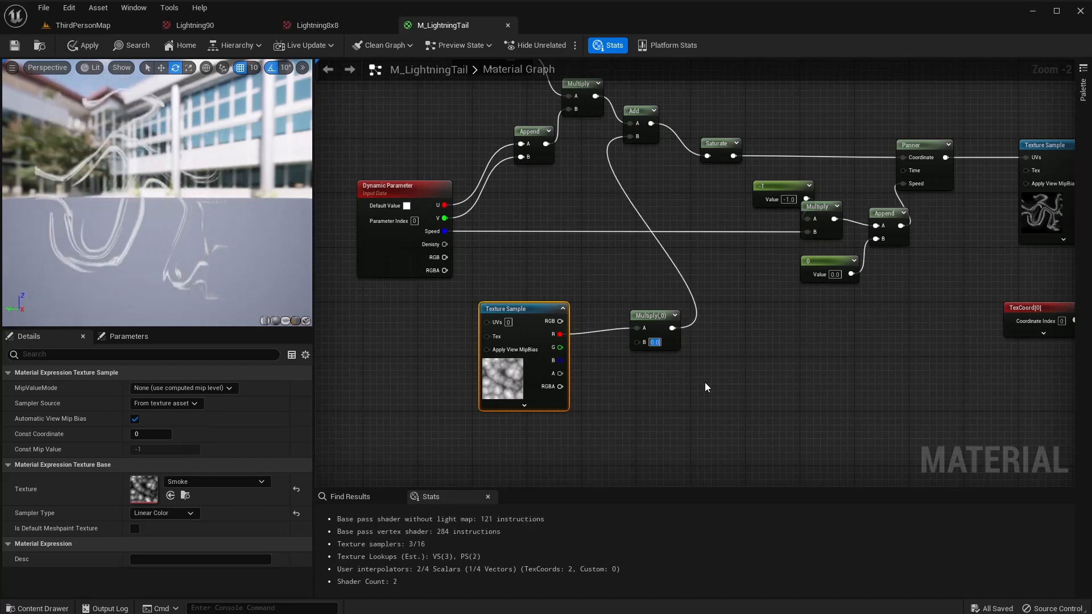
type("0.2")
key("Return")
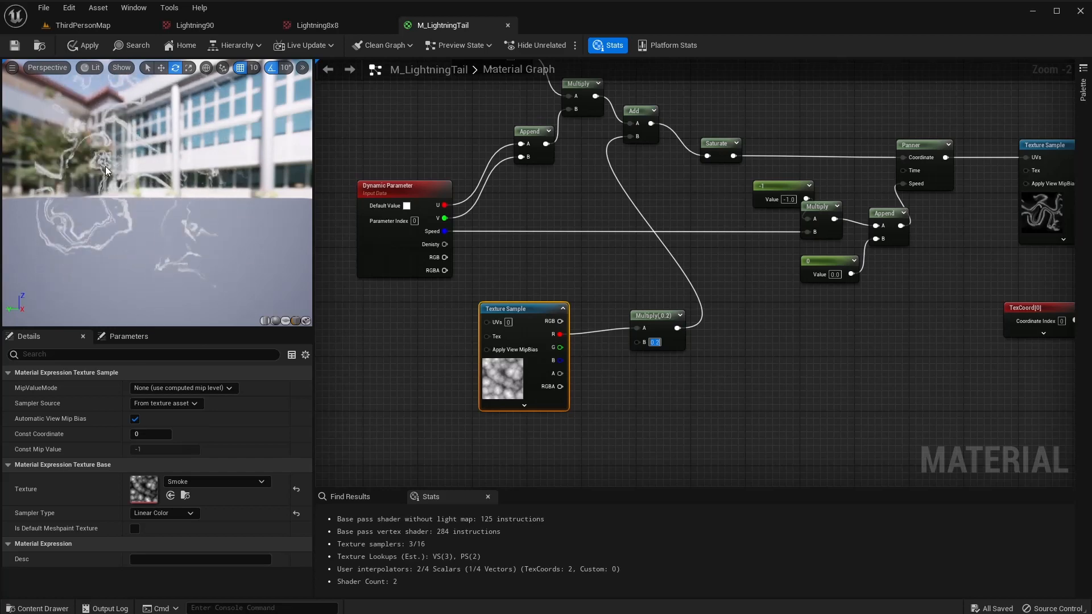
right_click_drag(378, 322, 490, 305)
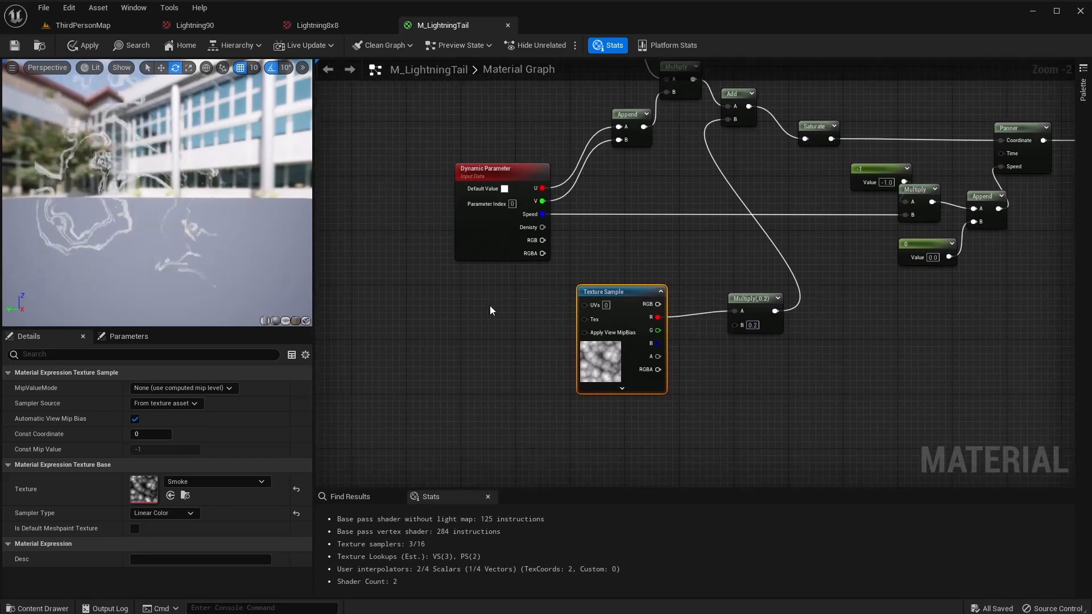
left_click_drag(578, 306, 532, 306)
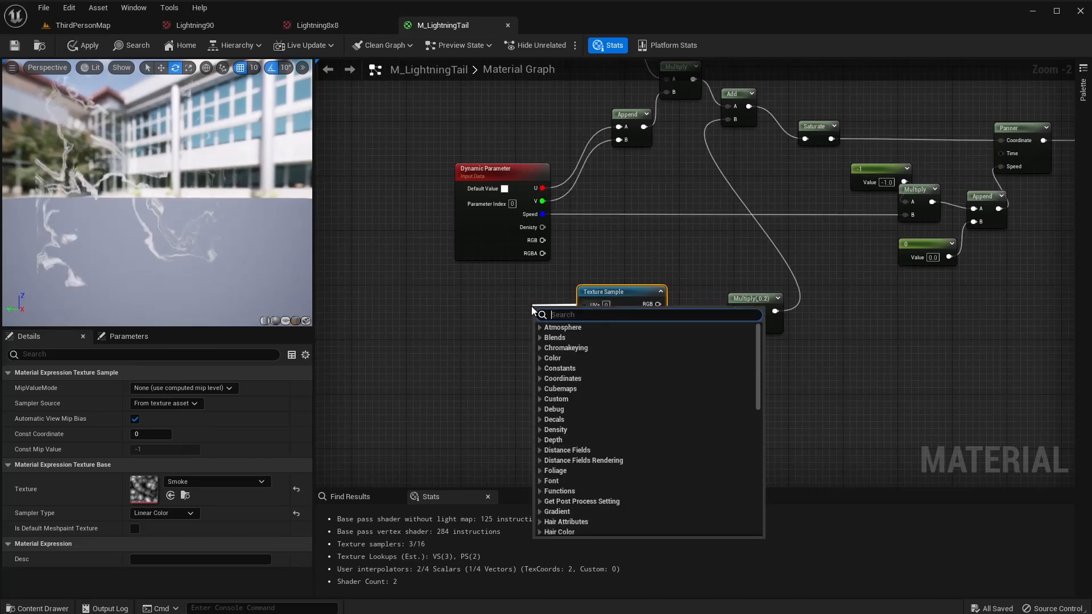
Add a Panner feeding the Smoke texture's UVs.
type("panner")
key("Return")
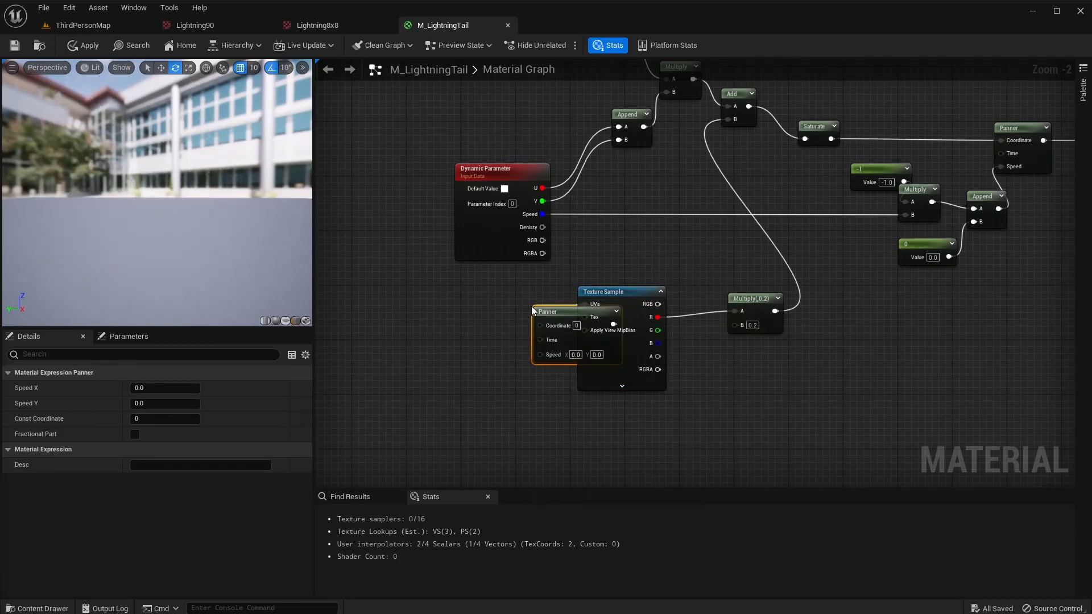
left_click_drag(556, 318, 472, 295)
right_click_drag(487, 356, 517, 340)
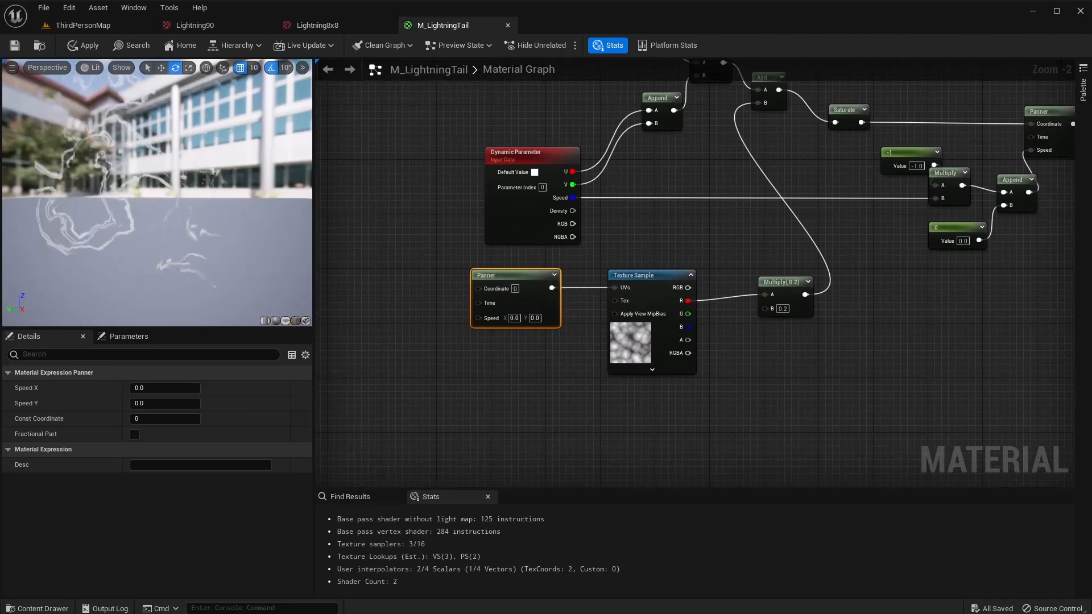
scroll(883, 282, "down", 2)
right_click_drag(883, 283, 559, 295)
scroll(663, 244, "up", 4)
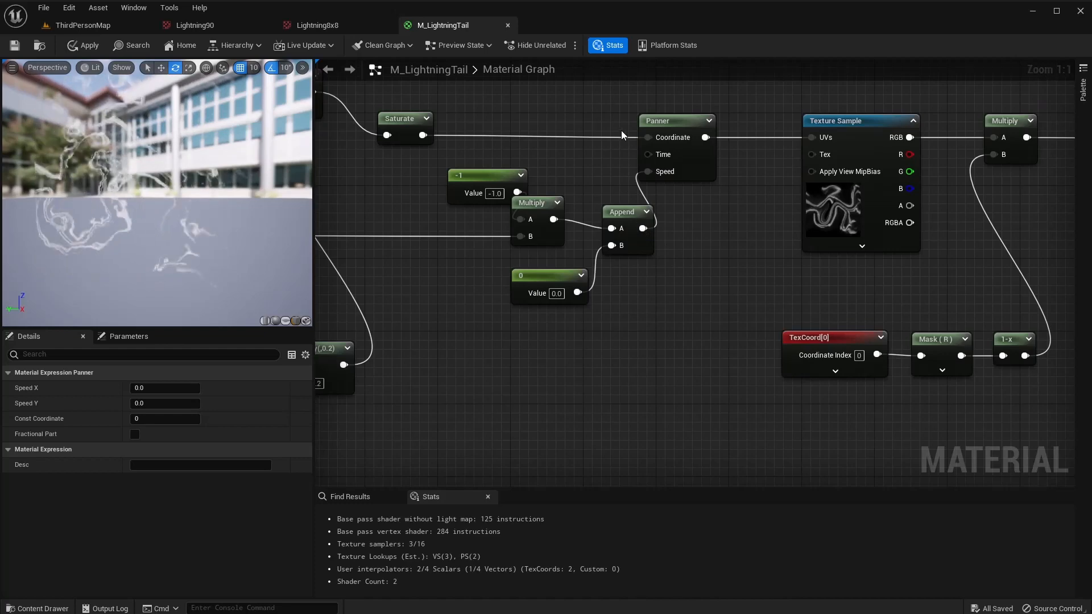
Paste copies of the -1, Multiply, 0 and Append nodes and wire Append into Panner Speed.
left_click_drag(621, 131, 487, 312)
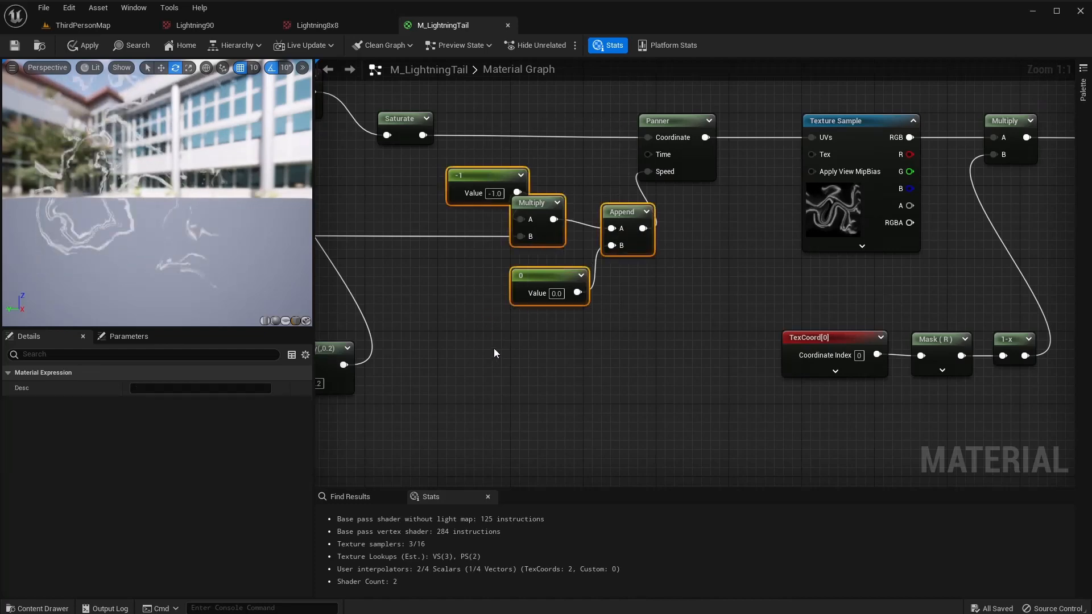
right_click_drag(493, 349, 803, 320)
right_click_drag(455, 386, 792, 319)
right_click_drag(376, 377, 569, 376)
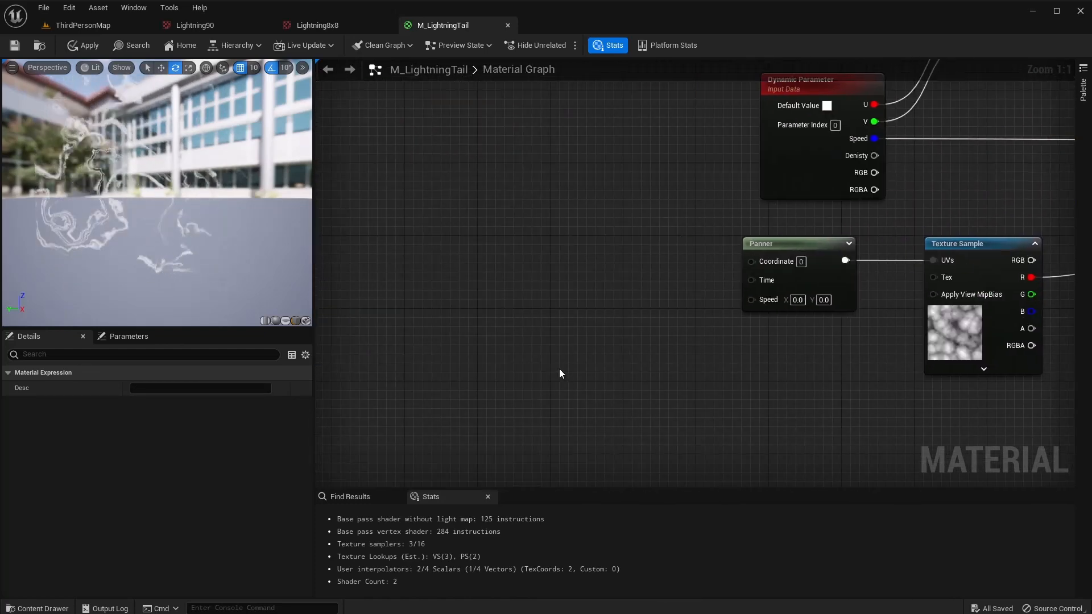
left_click(558, 369)
key("ctrl+v")
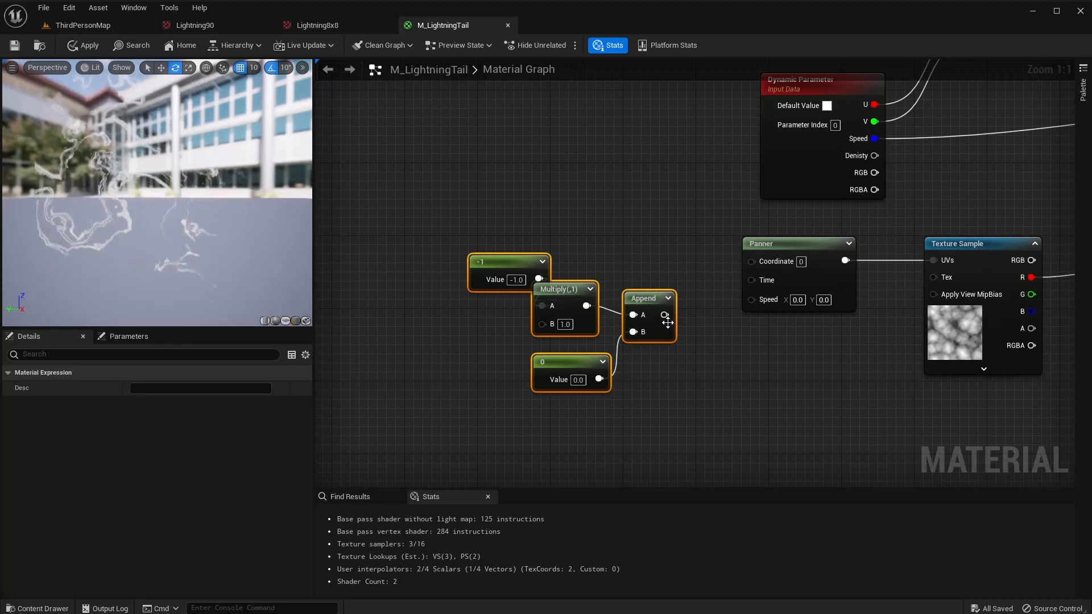
left_click_drag(664, 316, 669, 321)
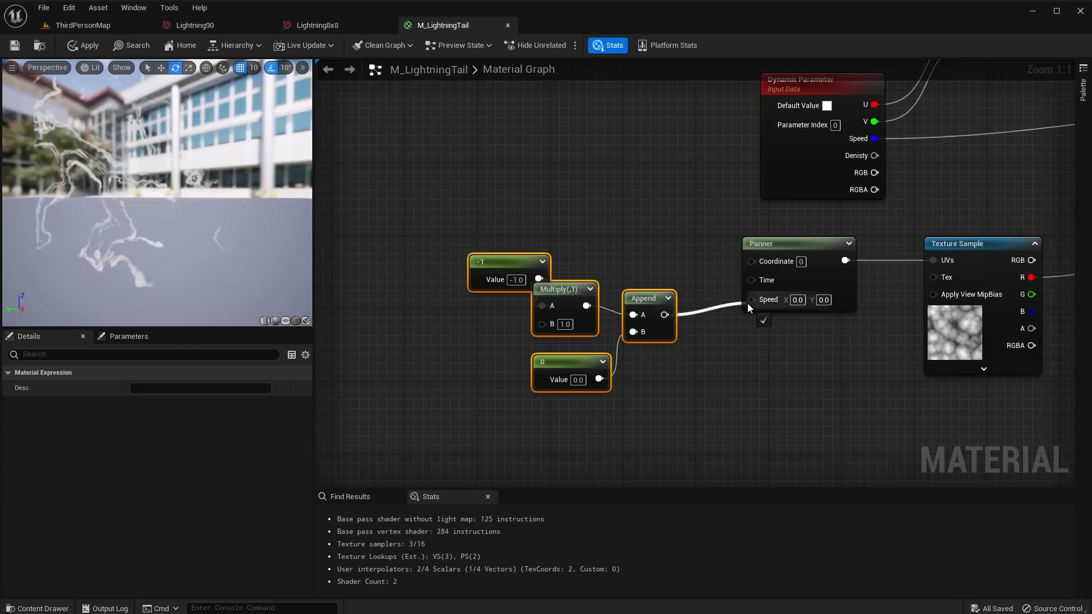
left_click_drag(753, 302, 753, 302)
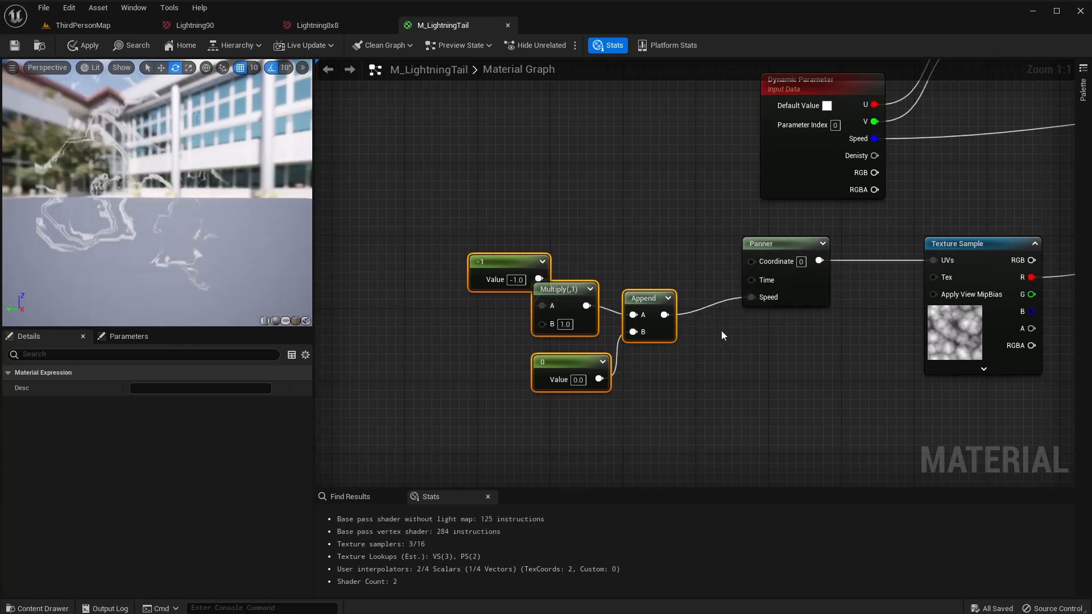
right_click_drag(722, 330, 715, 308)
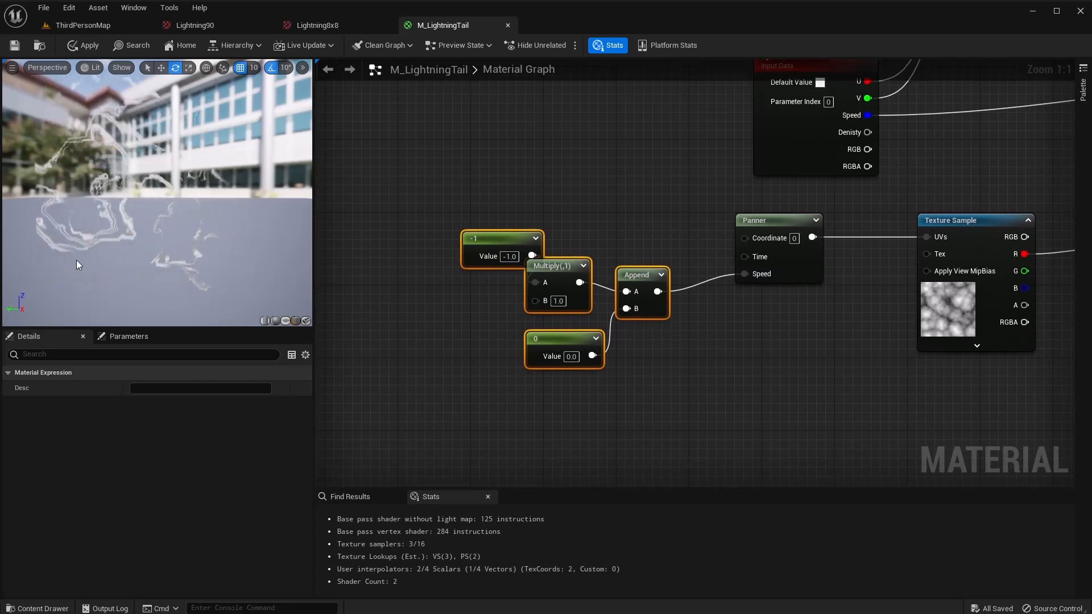
left_click_drag(489, 240, 420, 283)
left_click(524, 229)
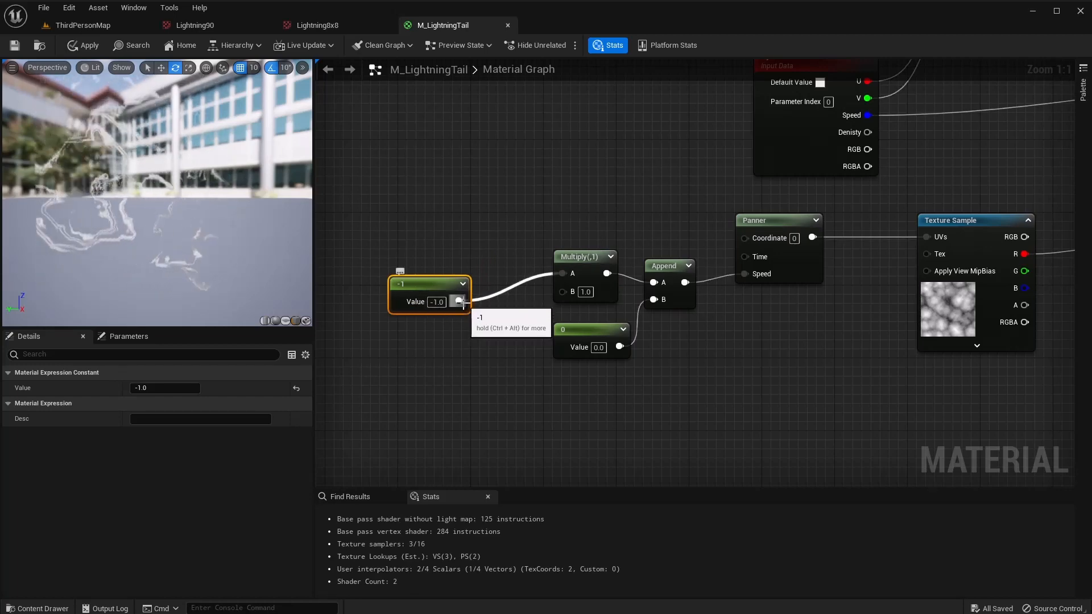
left_click(439, 303)
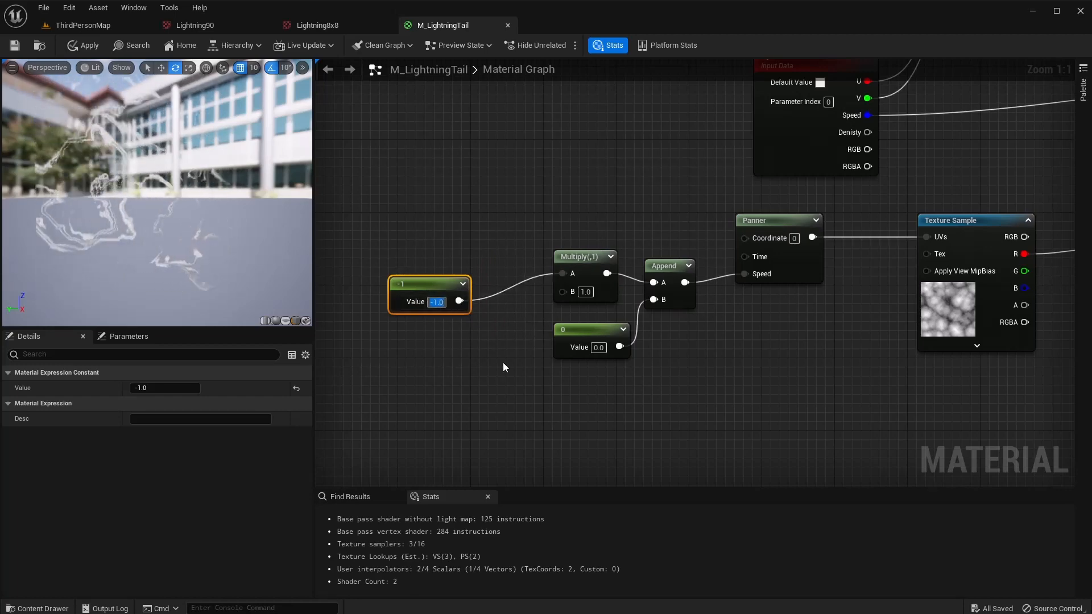
Change the copied constant to 0.5 and wire the Dynamic Parameter's Speed into Multiply's A.
type("0.5")
key("Return")
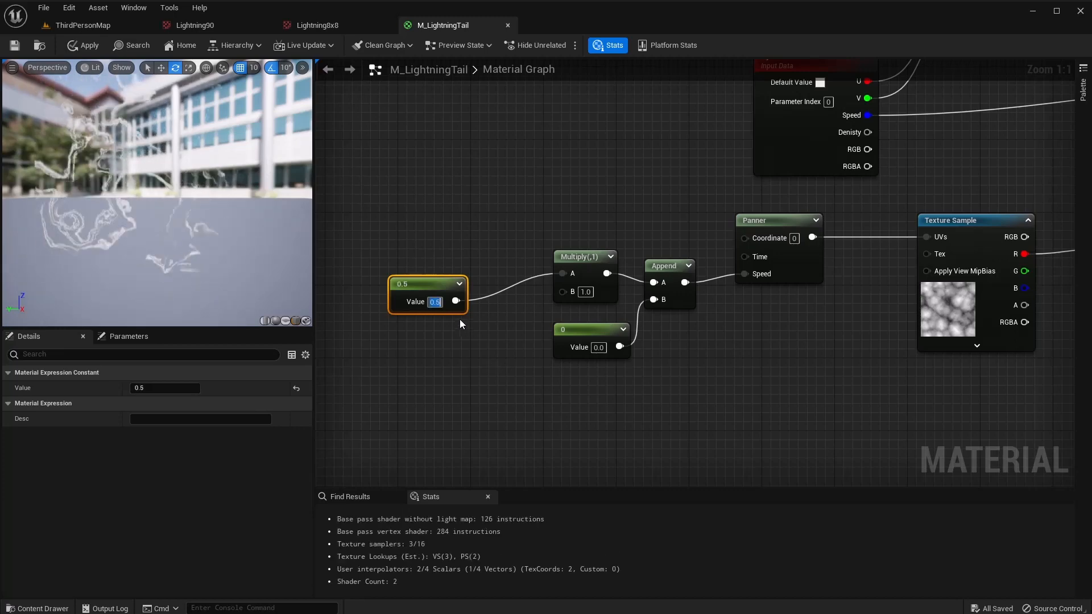
left_click_drag(434, 282, 486, 251)
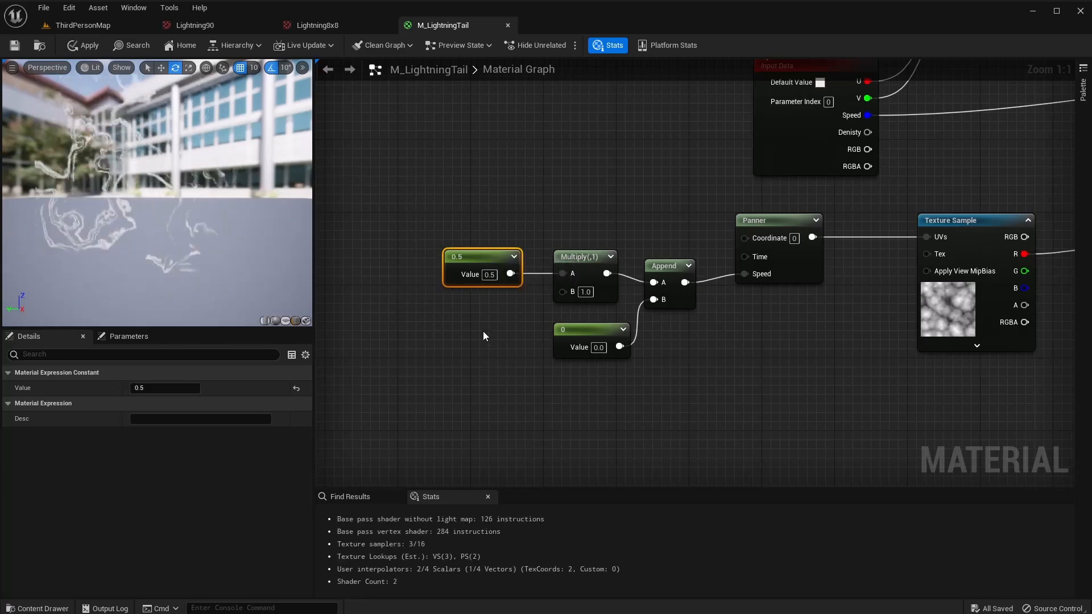
right_click_drag(483, 334, 523, 428)
left_click_drag(826, 142, 361, 142)
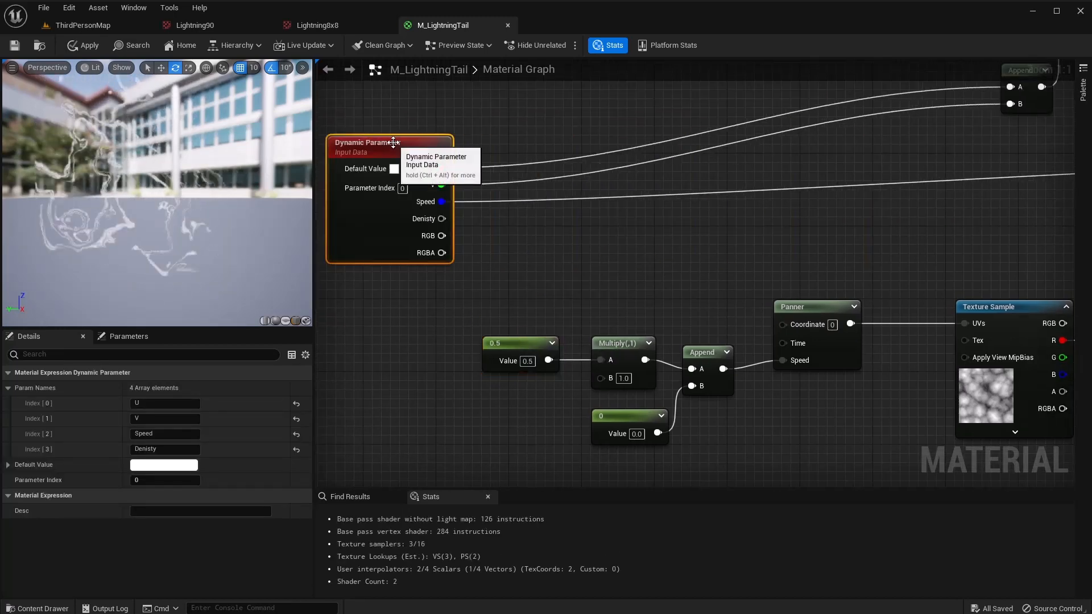
left_click_drag(441, 202, 601, 378)
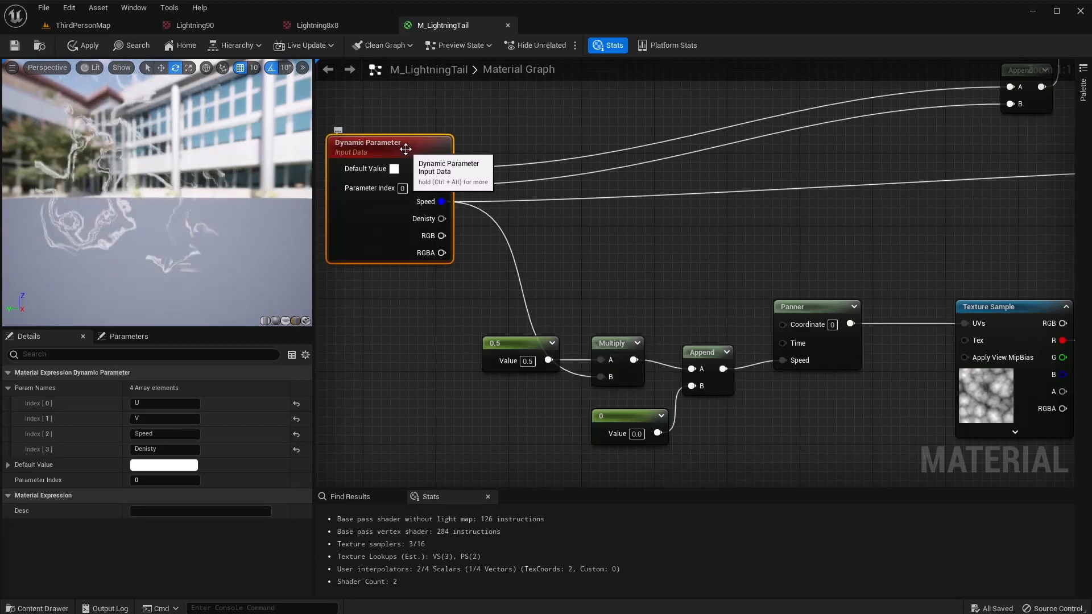
left_click_drag(405, 146, 405, 137)
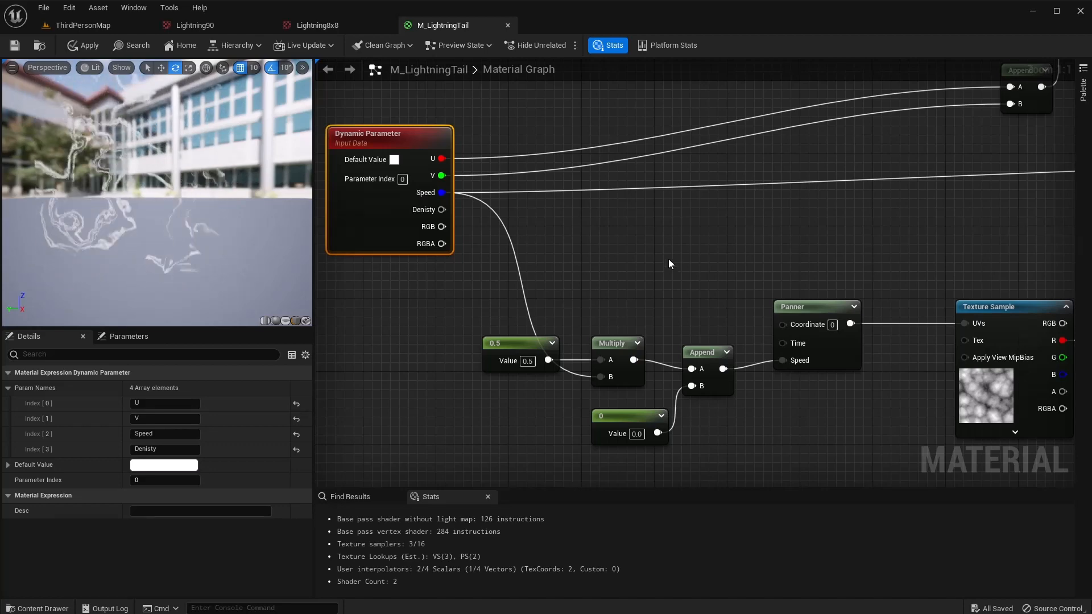
right_click_drag(668, 258, 623, 194)
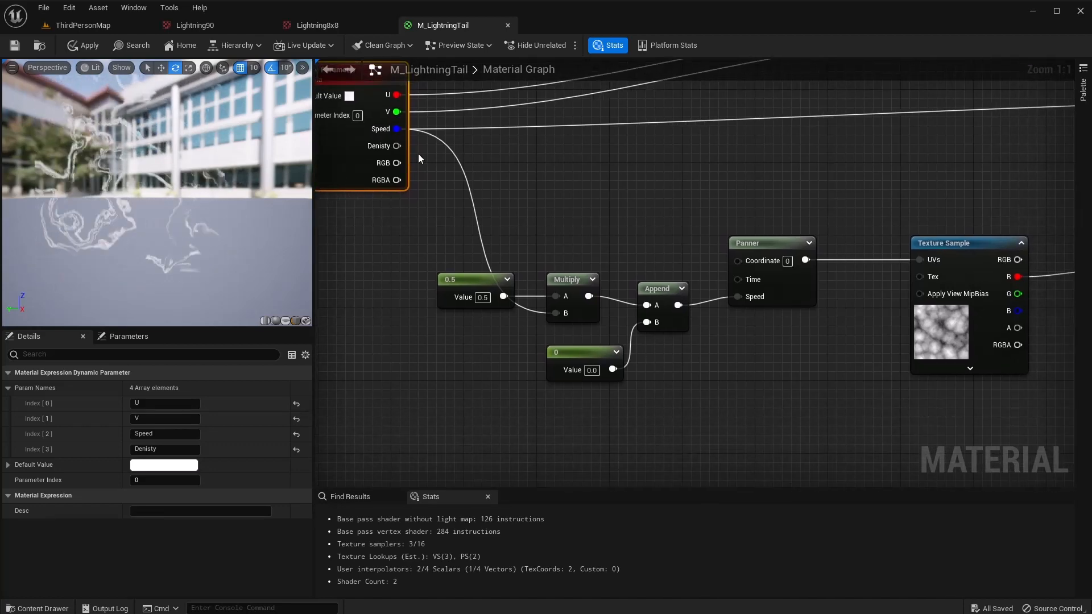
Apply and save the M_LightningTail material.
left_click(83, 45)
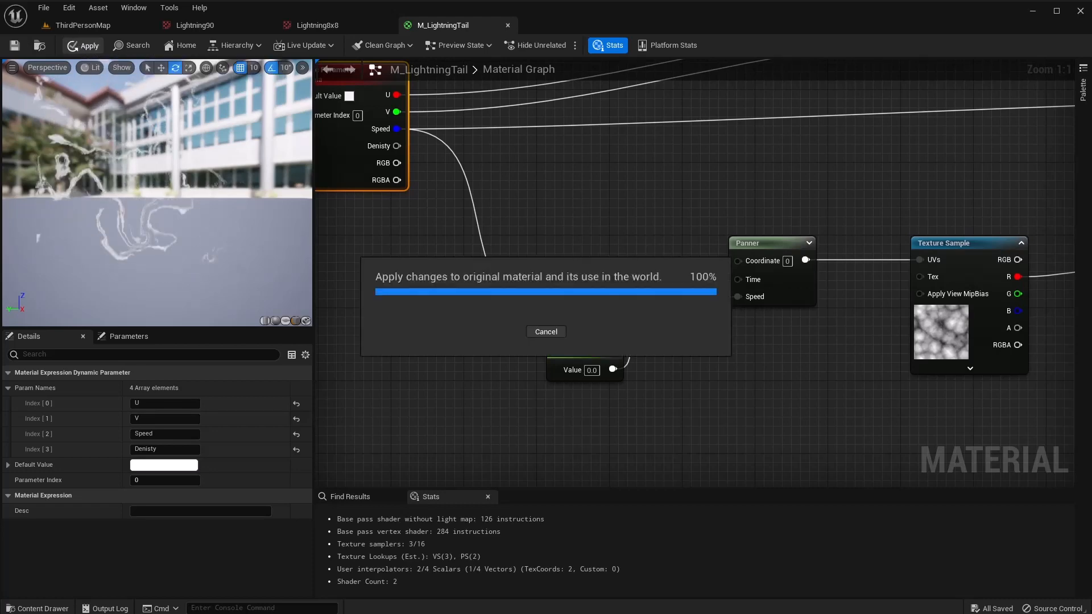
left_click(20, 46)
scroll(671, 232, "down", 3)
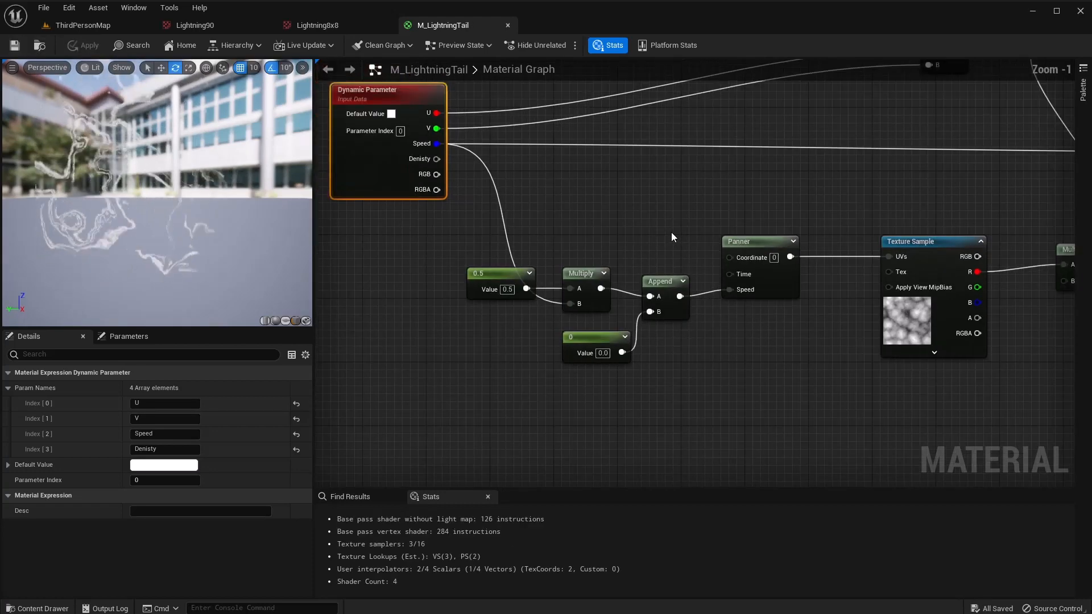
Line up Append, TexCoord[0], Multiply, Add and Saturate into a tidy coordinate chain.
right_click_drag(671, 234, 631, 320)
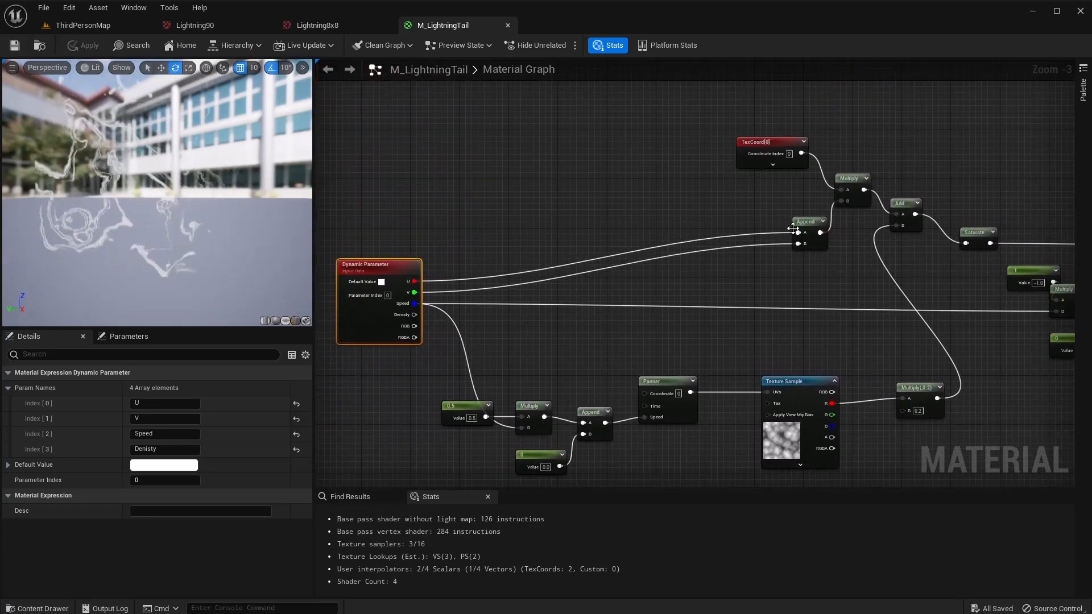
left_click_drag(791, 236, 571, 284)
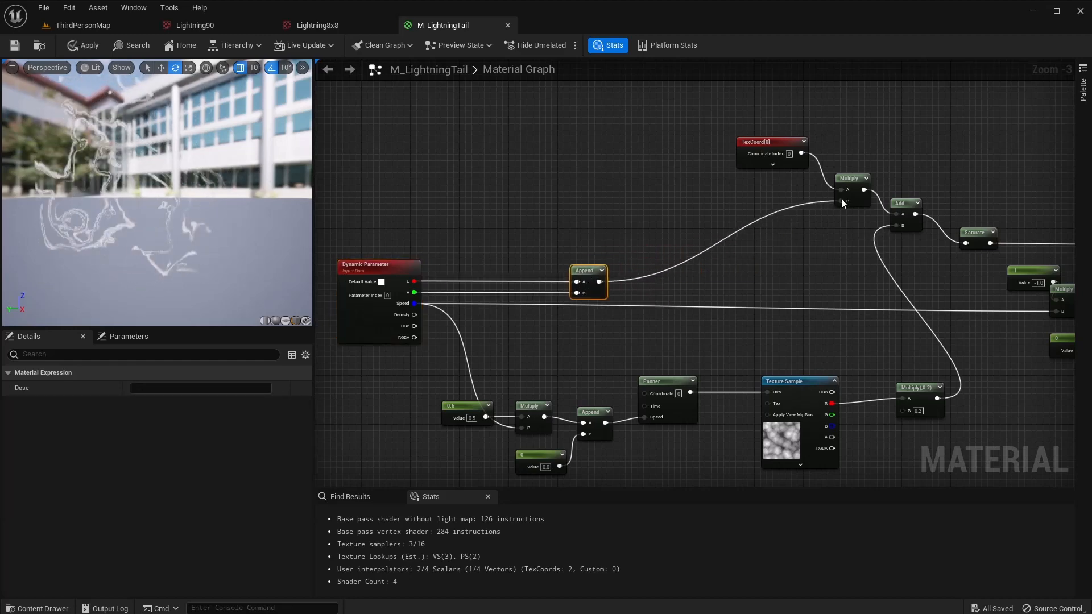
left_click_drag(760, 139, 575, 204)
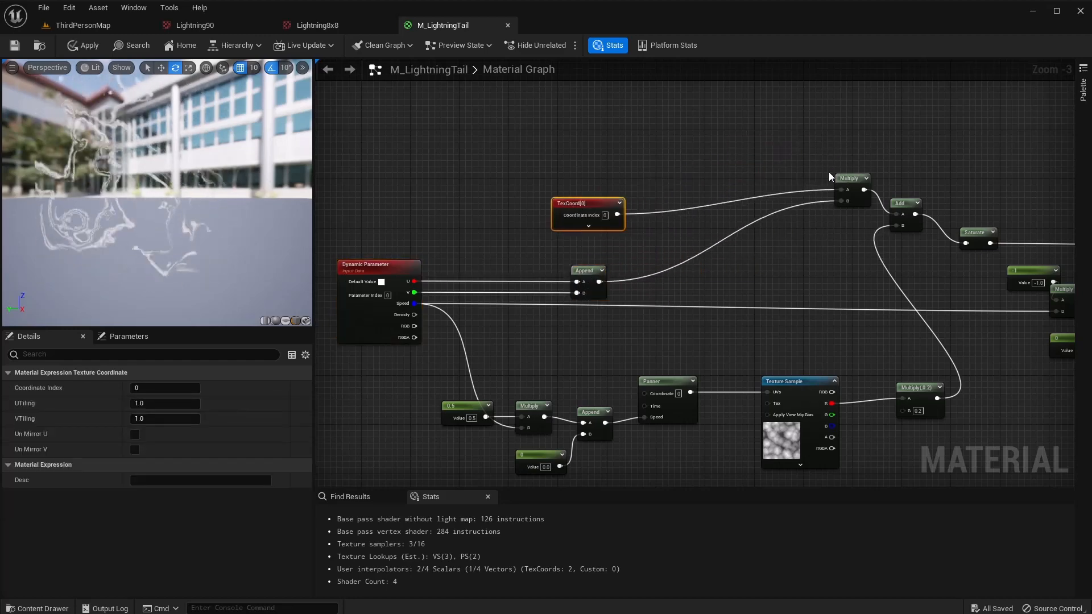
left_click_drag(852, 182, 677, 268)
left_click_drag(922, 199, 806, 254)
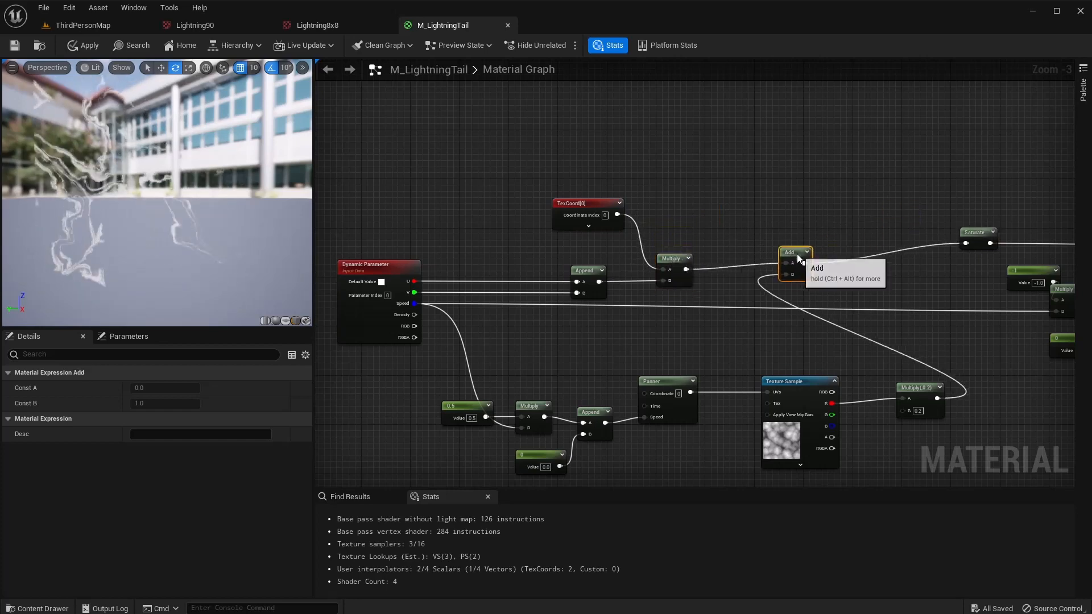
left_click_drag(977, 232, 935, 252)
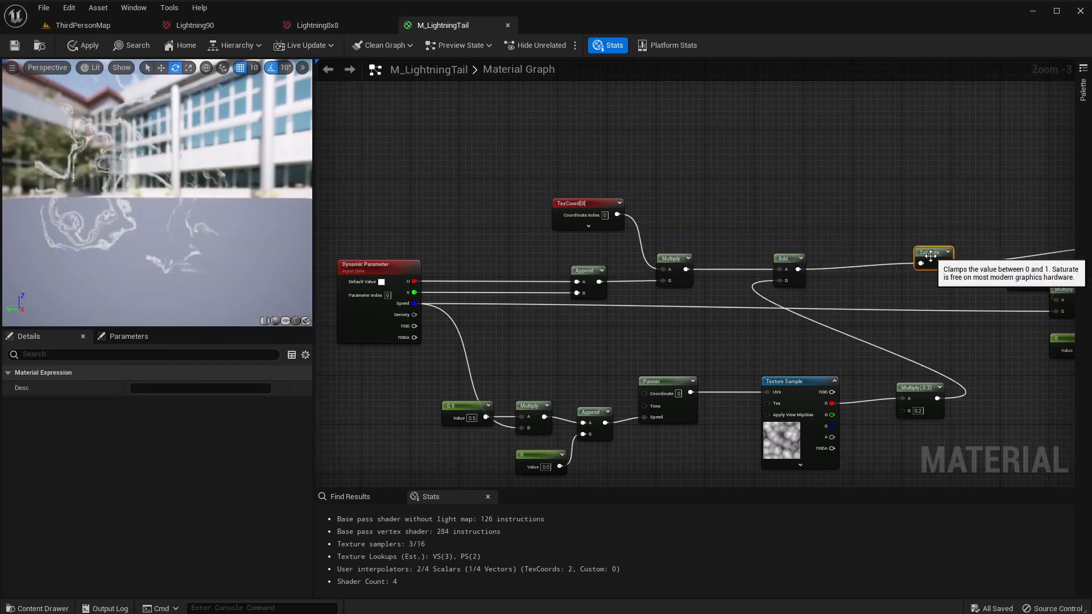
Review the full lightning graph and apply M_LightningTail.
right_click_drag(952, 314, 933, 268)
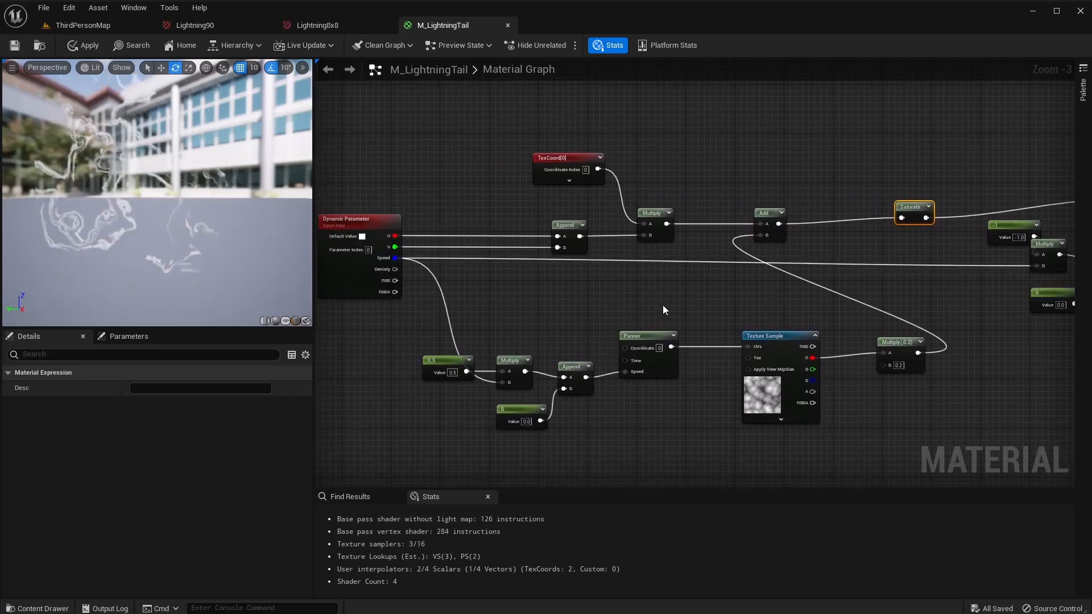
right_click_drag(913, 296, 654, 351)
scroll(528, 344, "up", 1)
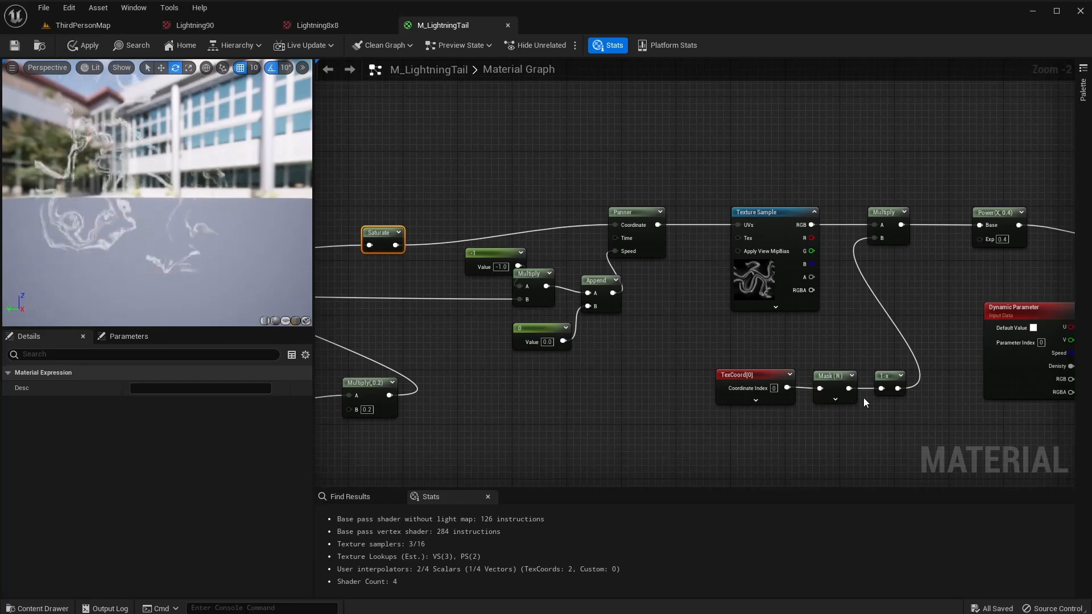
right_click_drag(910, 410, 378, 466)
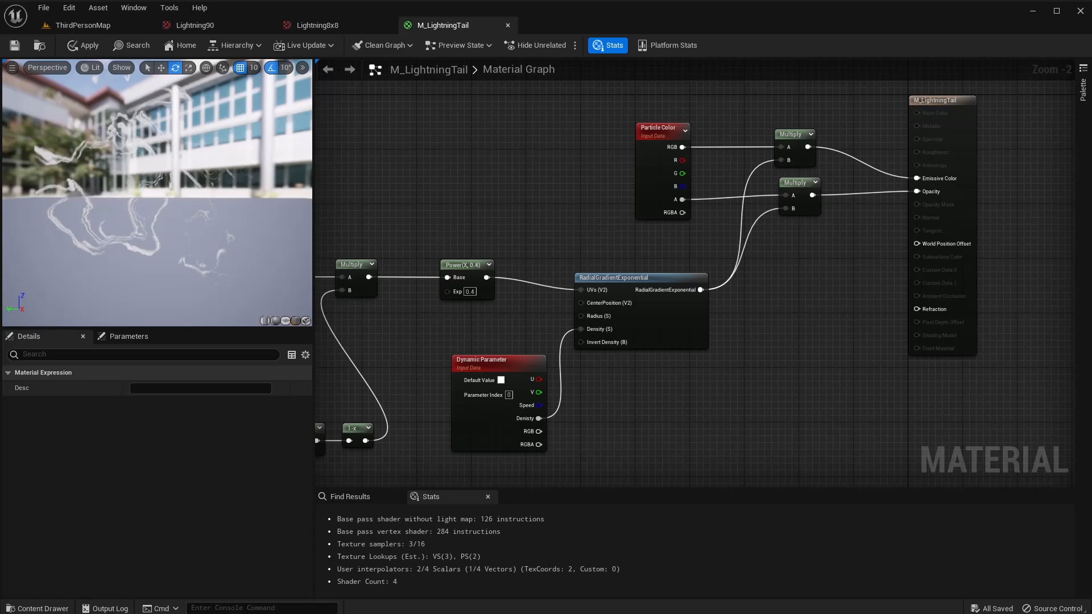
left_click(84, 46)
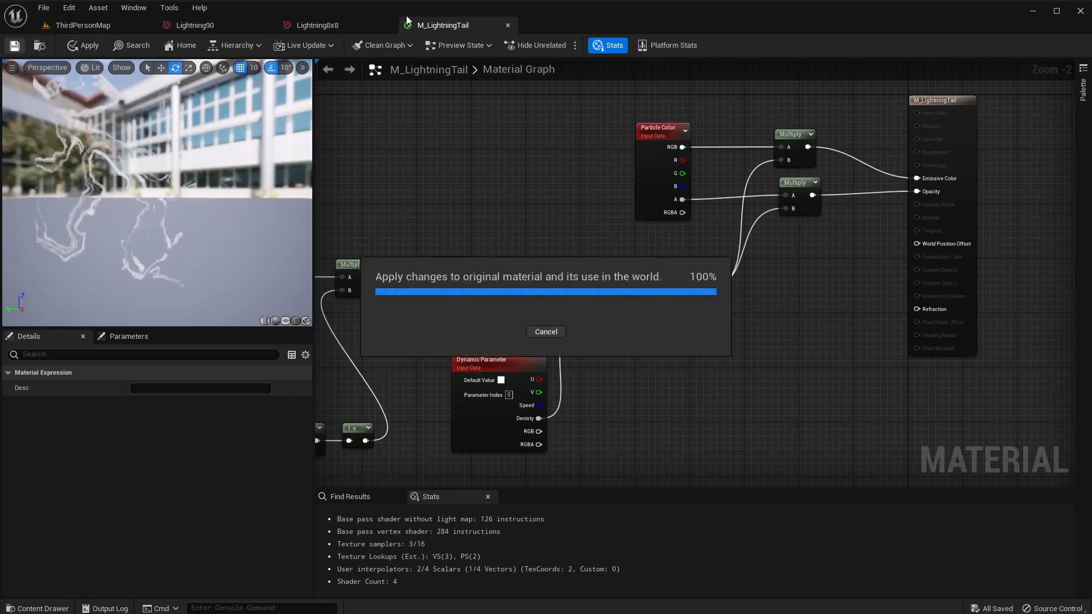
Close M_LightningTail, create a material named M_Electric in Content, and open it.
left_click(508, 25)
left_click(108, 28)
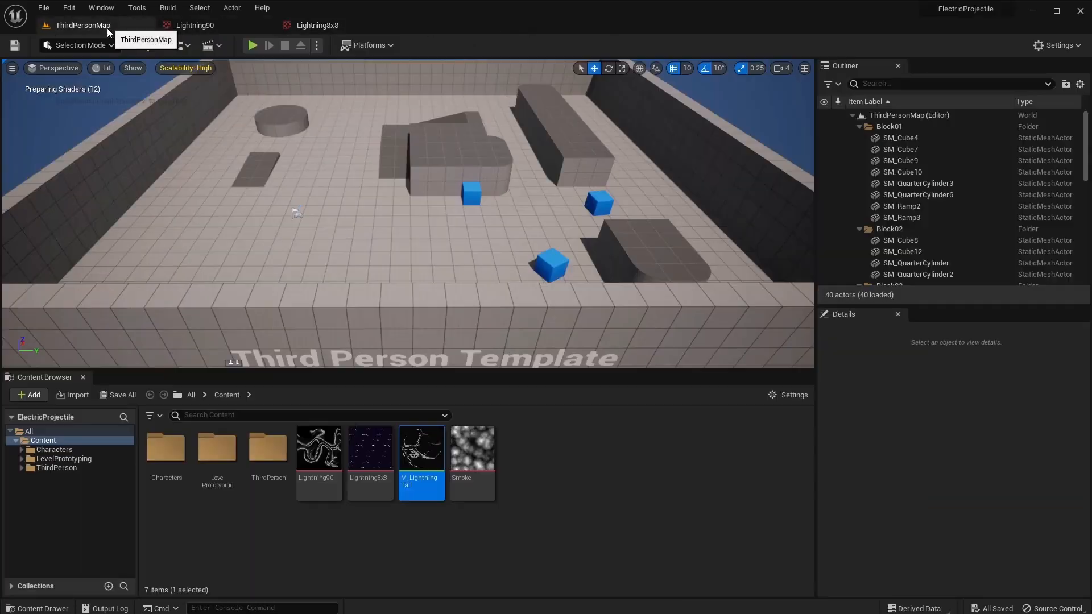
right_click(521, 473)
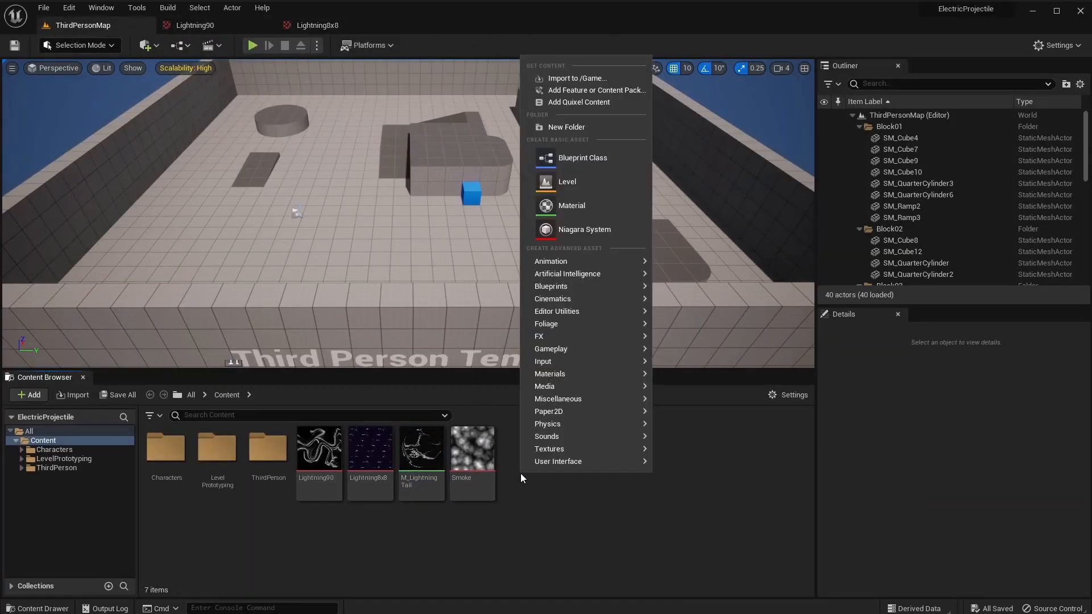
left_click(588, 203)
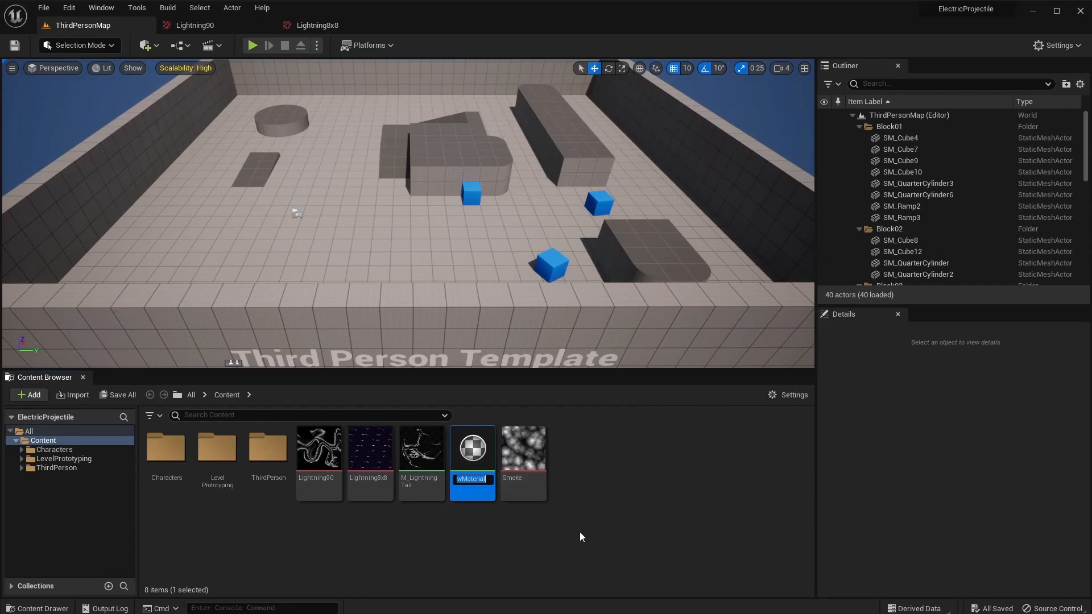
type("M_Electric")
key("Return")
double_click(424, 458)
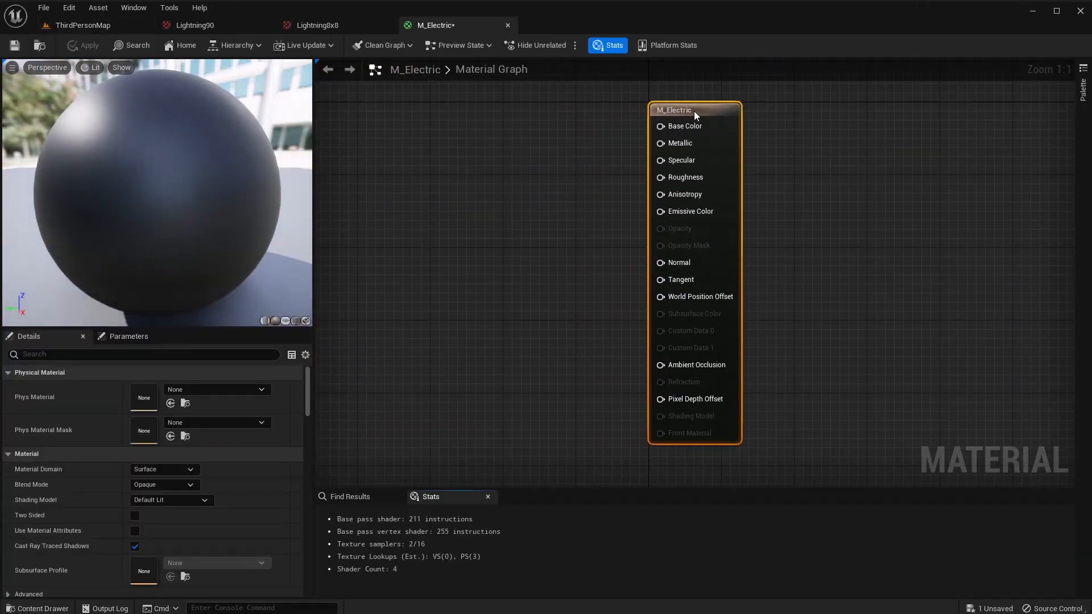
Set M_Electric's Blend Mode to Translucent and Shading Model to Unlit.
left_click(148, 485)
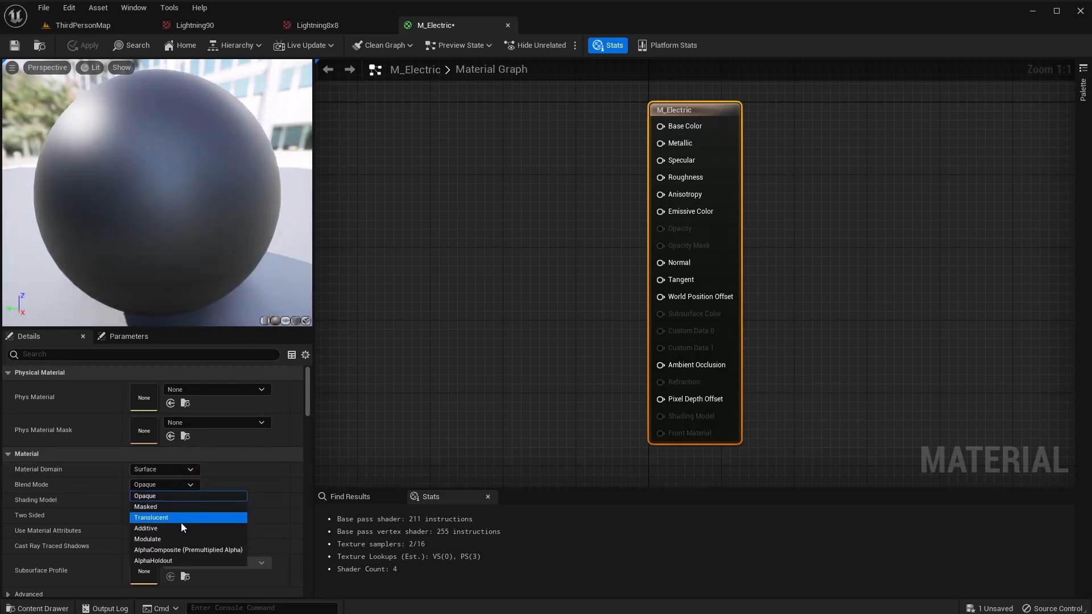
left_click(181, 524)
left_click(171, 486)
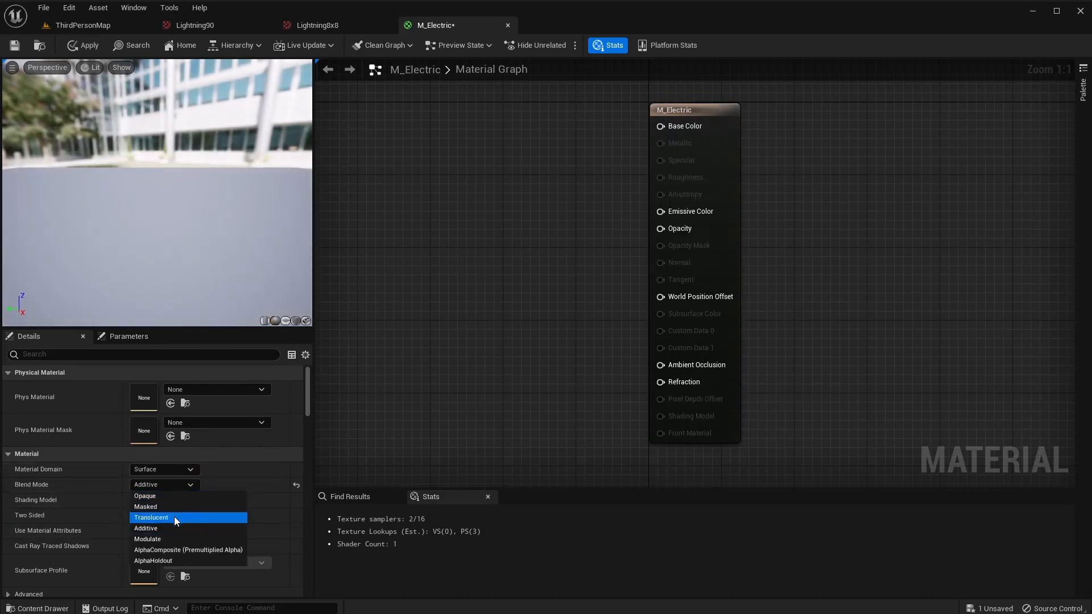
left_click(175, 516)
left_click(171, 500)
left_click(160, 361)
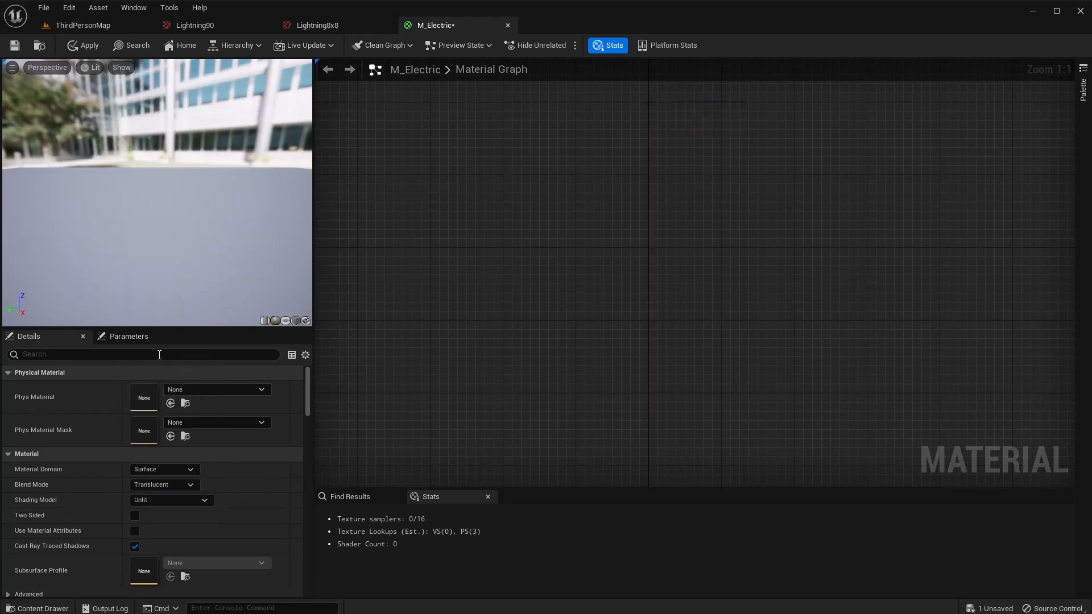
right_click_drag(582, 303, 702, 261)
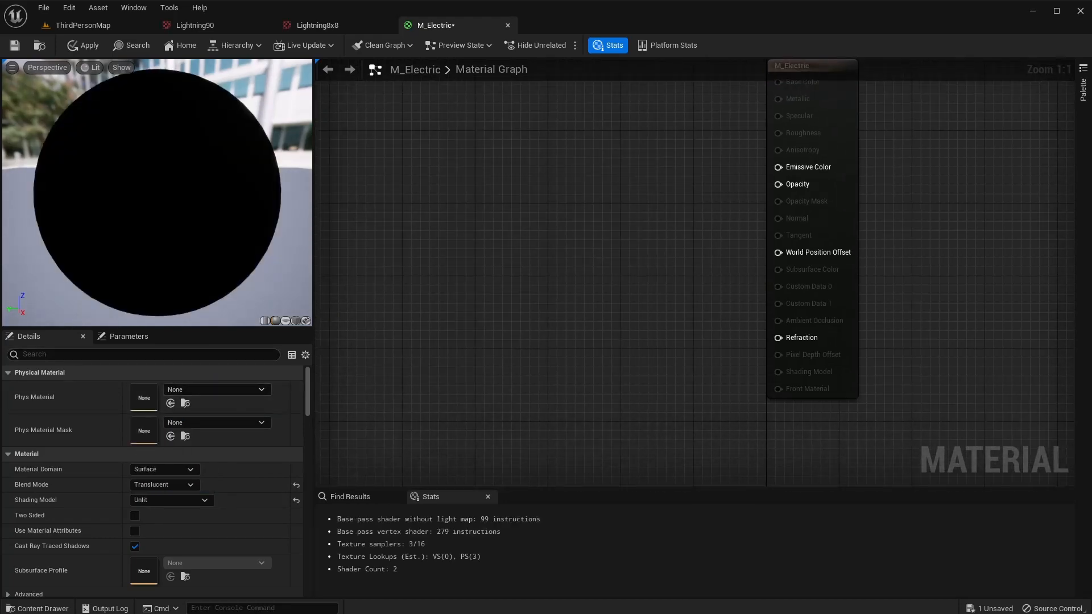
right_click_drag(582, 262, 602, 279)
Add a Texture Sample node to M_Electric and assign it the Lightning8x8 texture.
right_click(453, 258)
type("text")
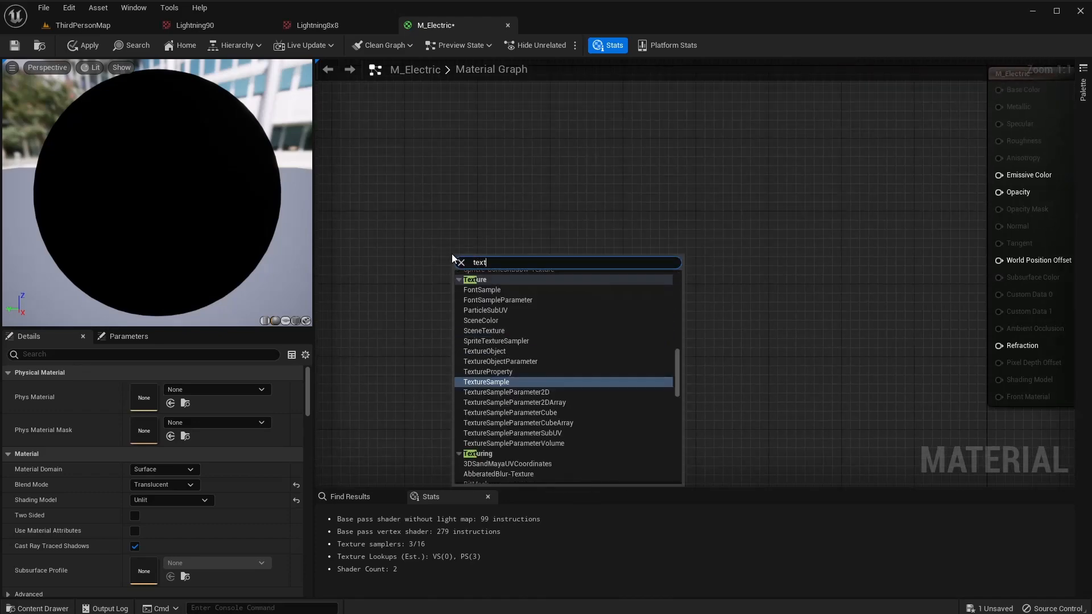
key("Return")
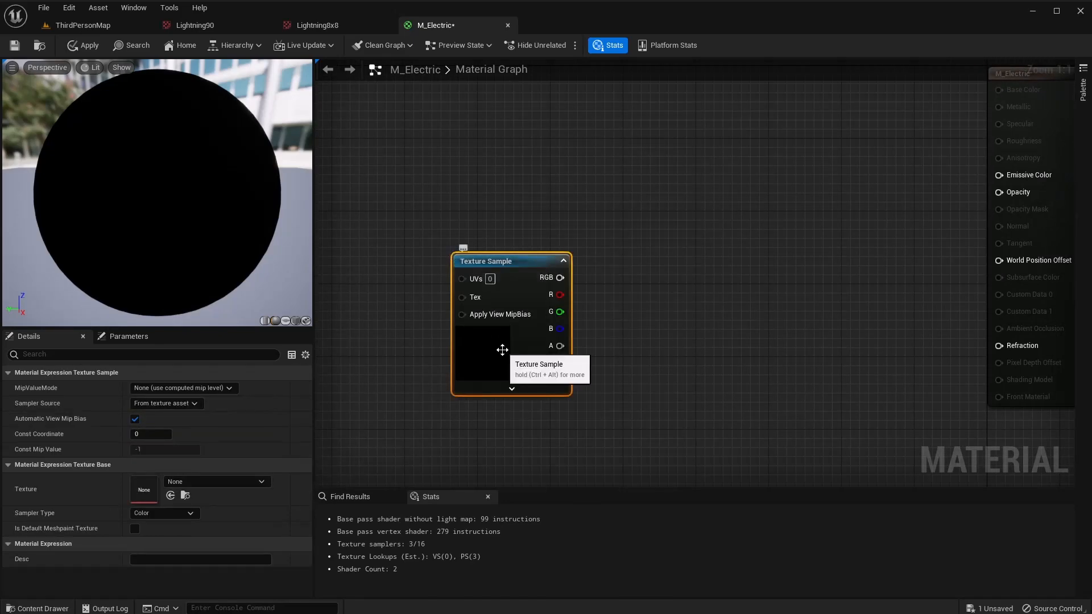
left_click(234, 482)
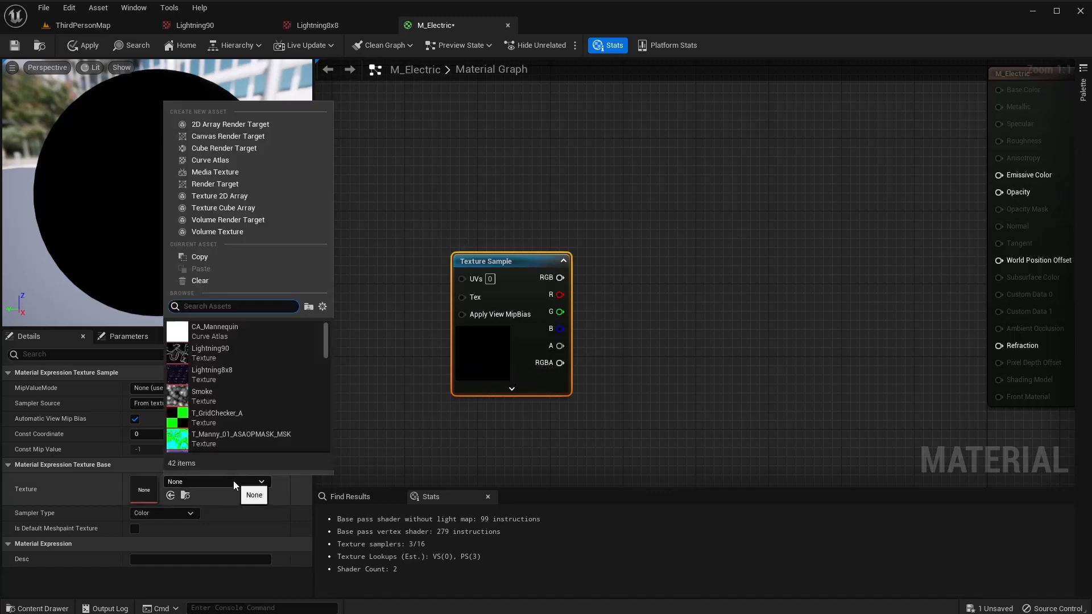
left_click(218, 375)
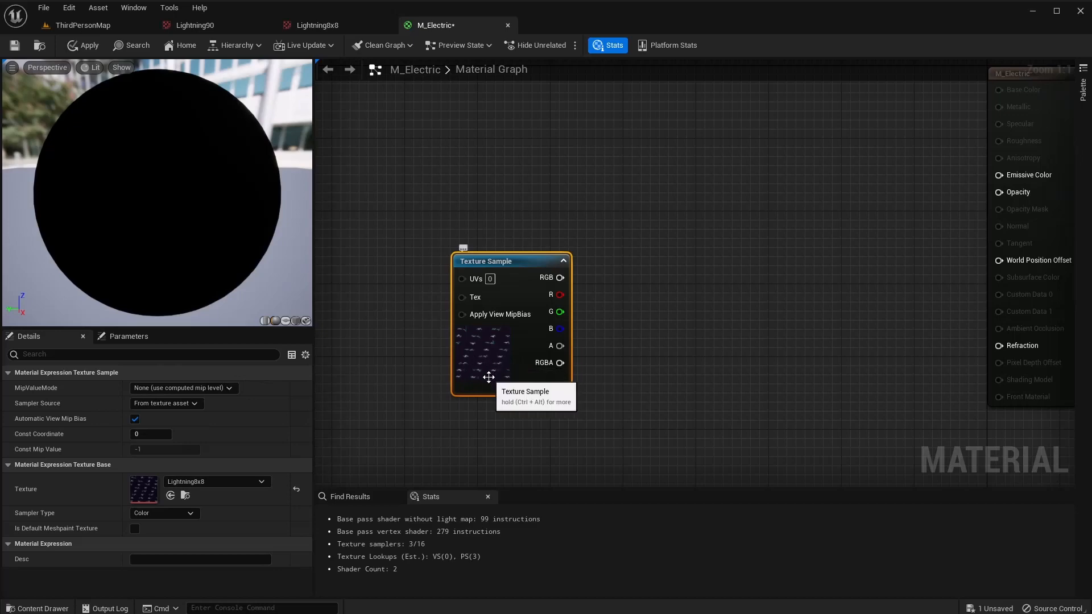
right_click_drag(699, 263, 642, 254)
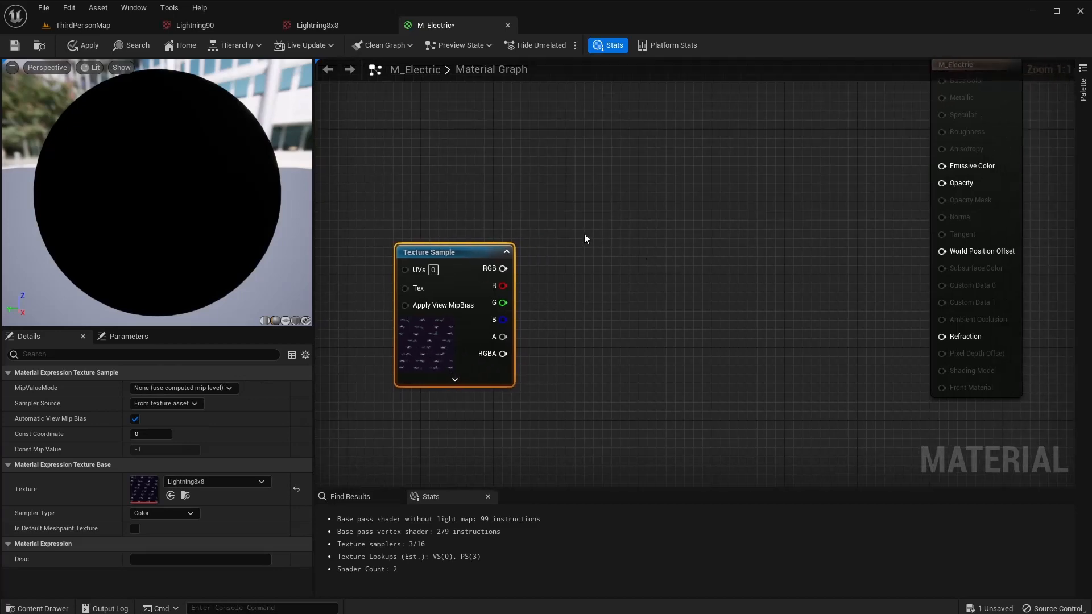
right_click_drag(574, 237, 545, 352)
Add a Particle Color node and feed its RGB through a Power node into Emissive Color.
right_click(589, 231)
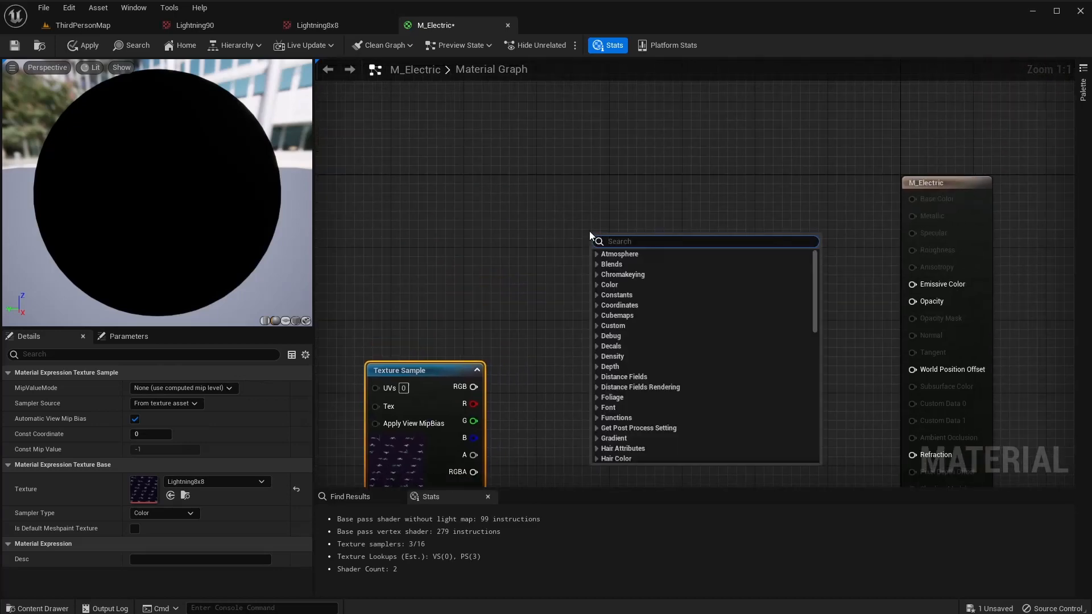
type("partic")
key("Return")
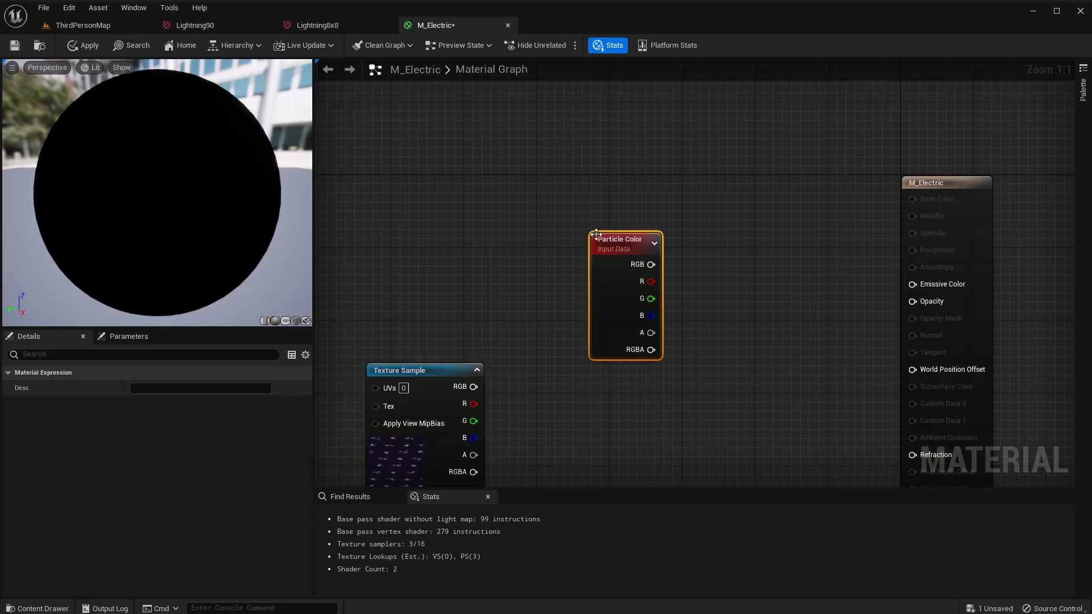
left_click_drag(609, 242, 602, 167)
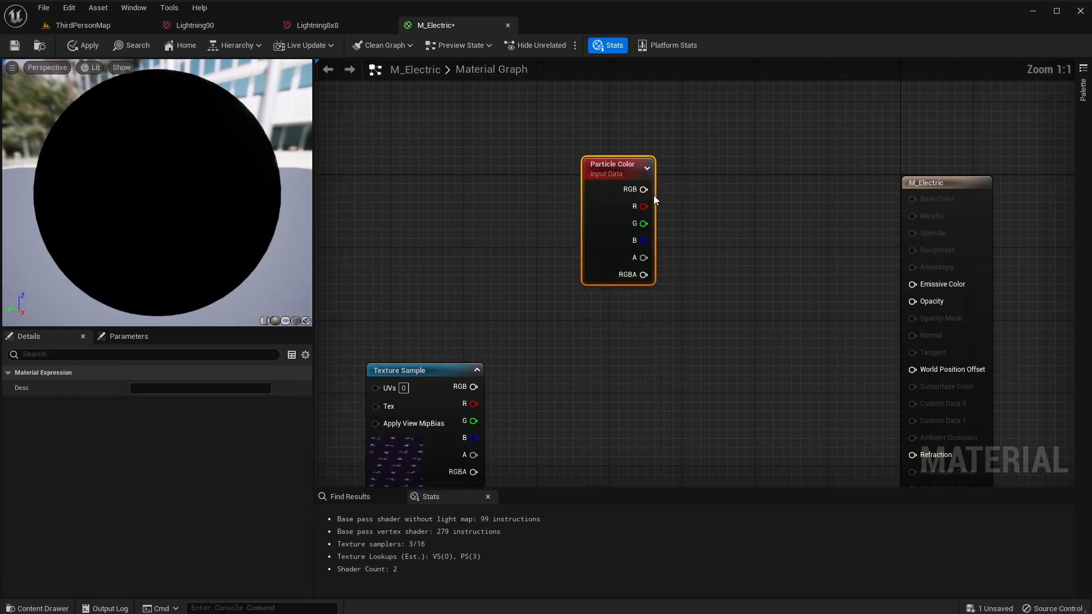
left_click_drag(699, 230, 701, 233)
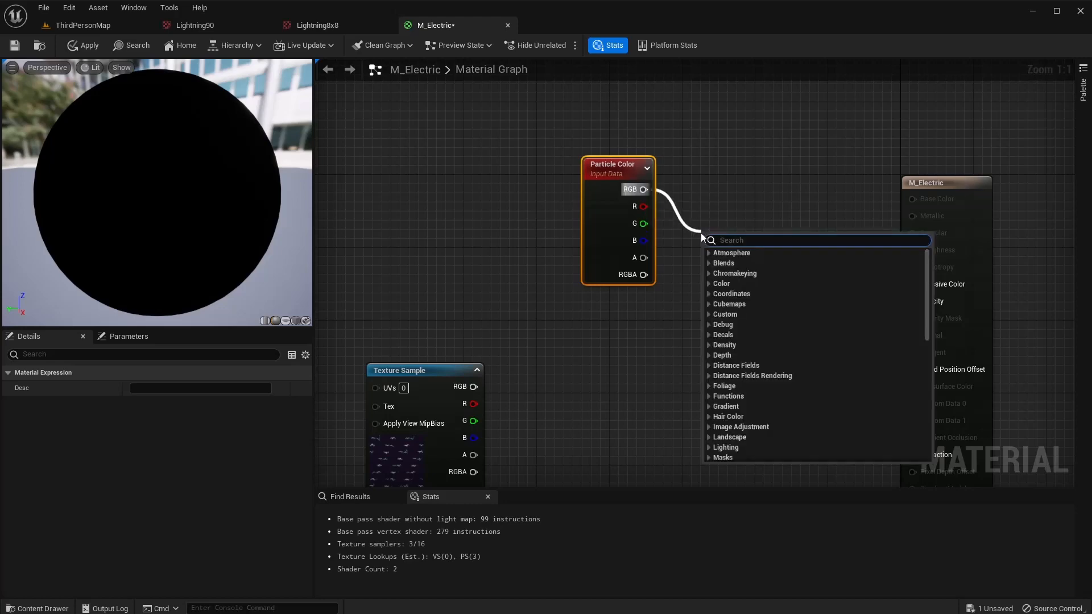
type("power")
key("Return")
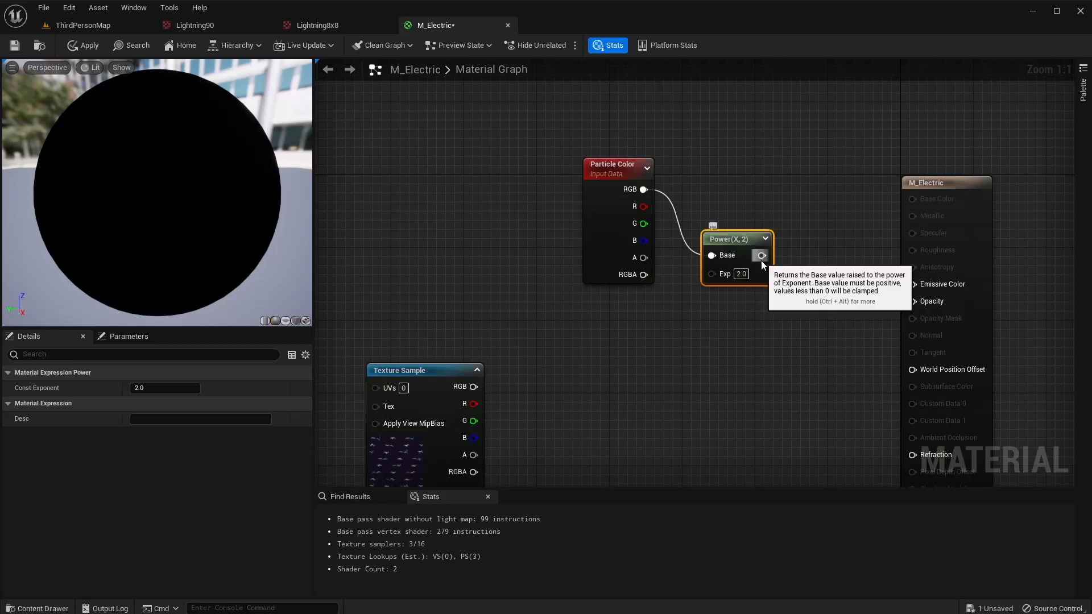
left_click_drag(762, 256, 914, 286)
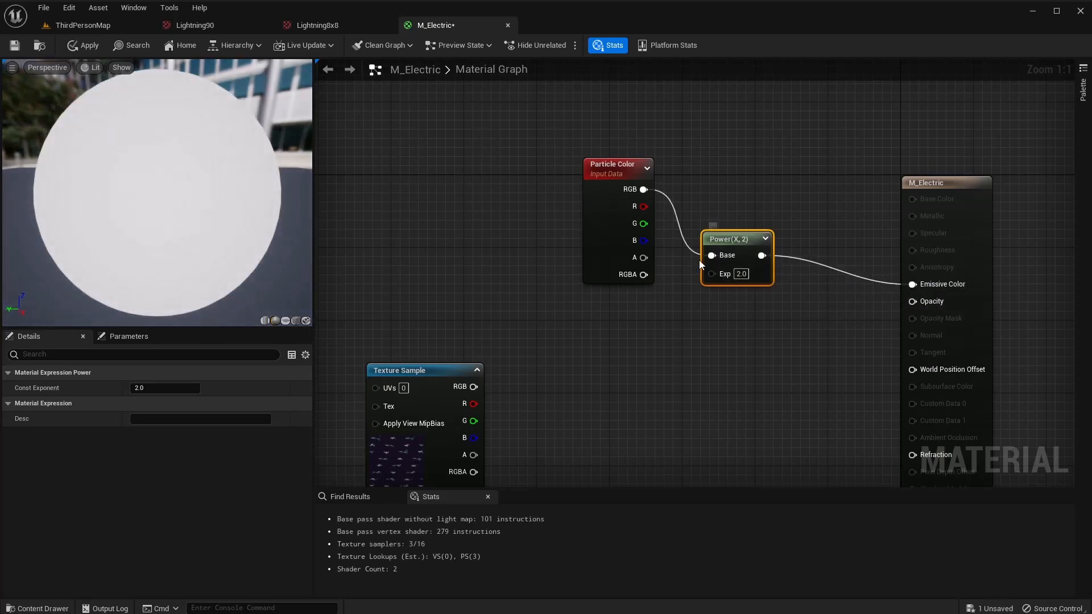
Add a Dynamic Parameter, rename its second output to Power, wire it into the exponent, and apply.
left_click_drag(599, 166, 551, 130)
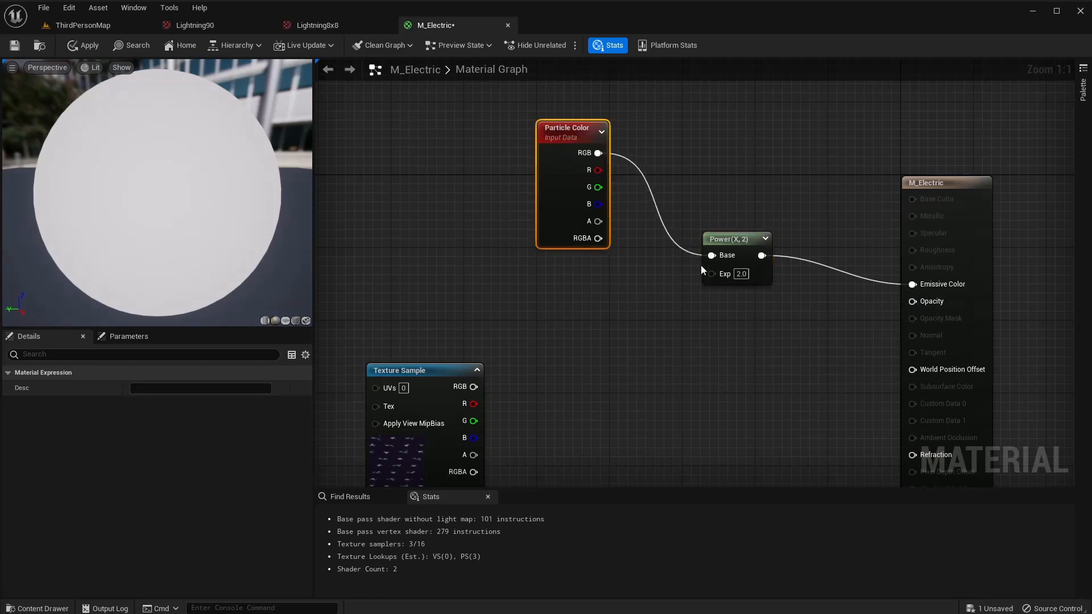
right_click(554, 284)
type("dynamic")
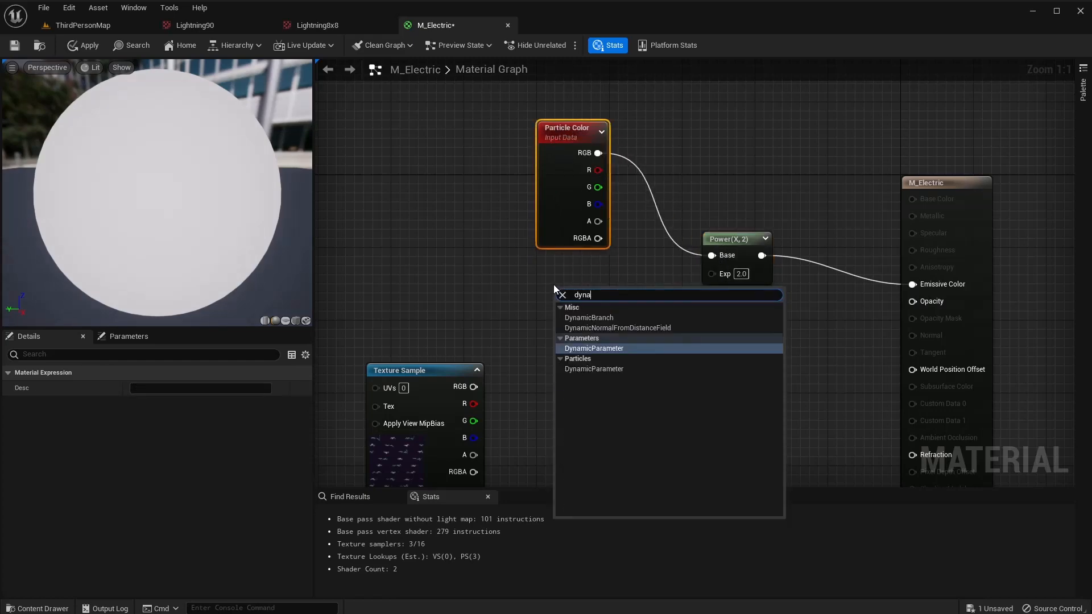
key("Return")
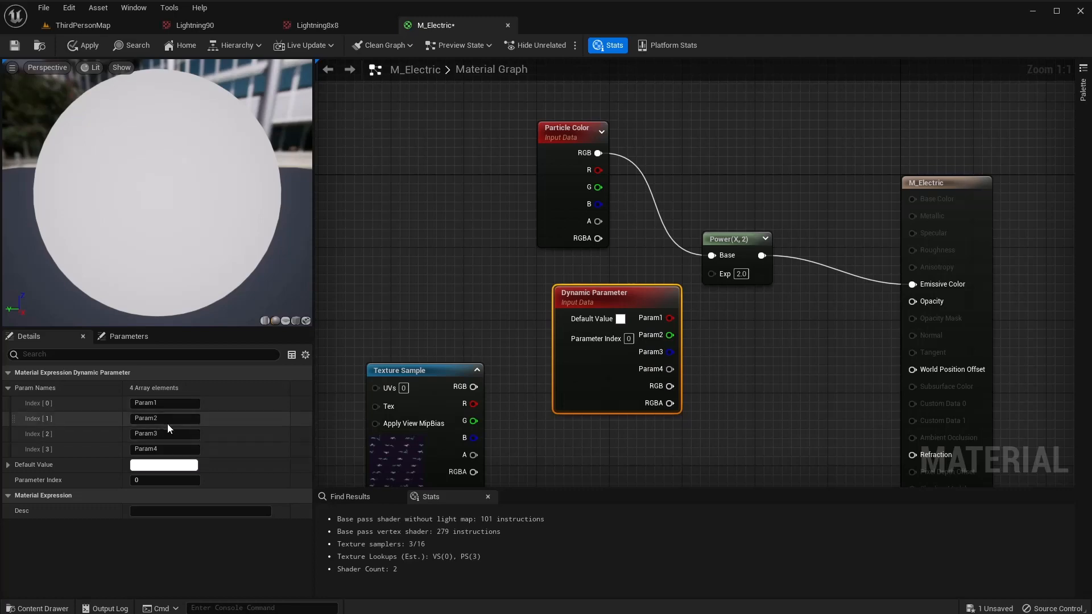
type("seed")
key("BackSpace")
key("BackSpace")
key("BackSpace")
key("BackSpace")
type("Power")
key("Return")
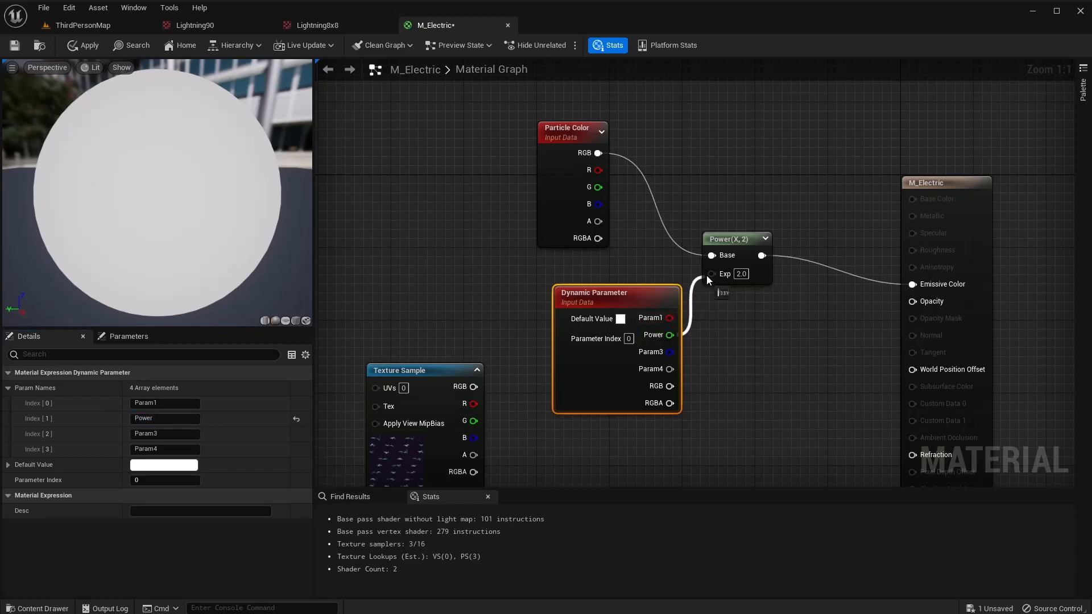
left_click_drag(715, 273, 715, 274)
left_click_drag(626, 292, 628, 273)
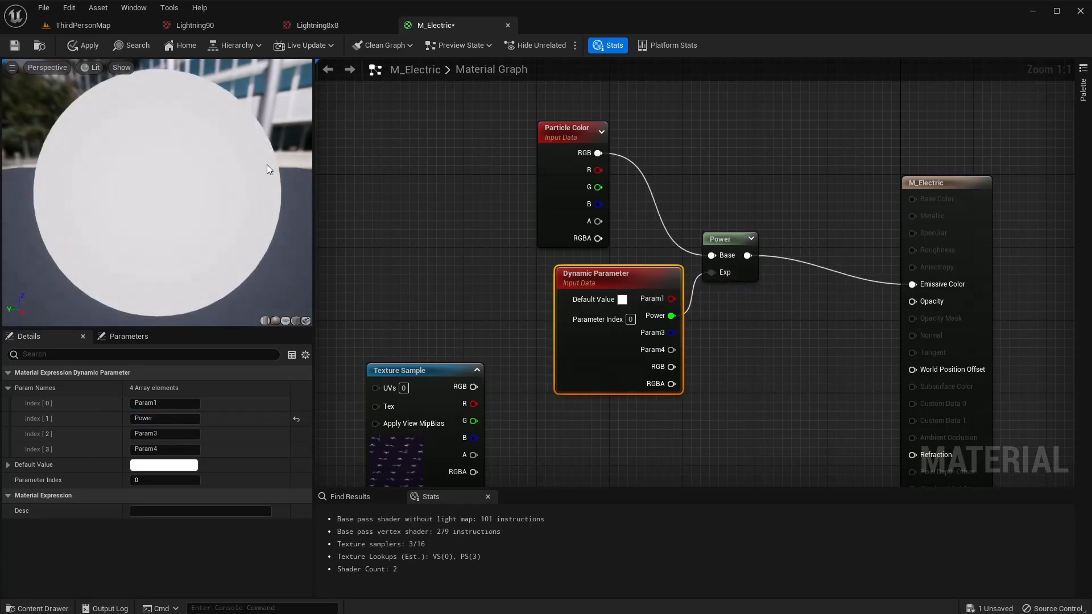
left_click(83, 46)
Rearrange the graph, moving the emissive nodes up-left and repositioning the Texture Sample.
right_click_drag(609, 450, 651, 225)
left_click_drag(472, 146, 385, 268)
right_click_drag(619, 224, 643, 390)
left_click_drag(797, 103, 446, 345)
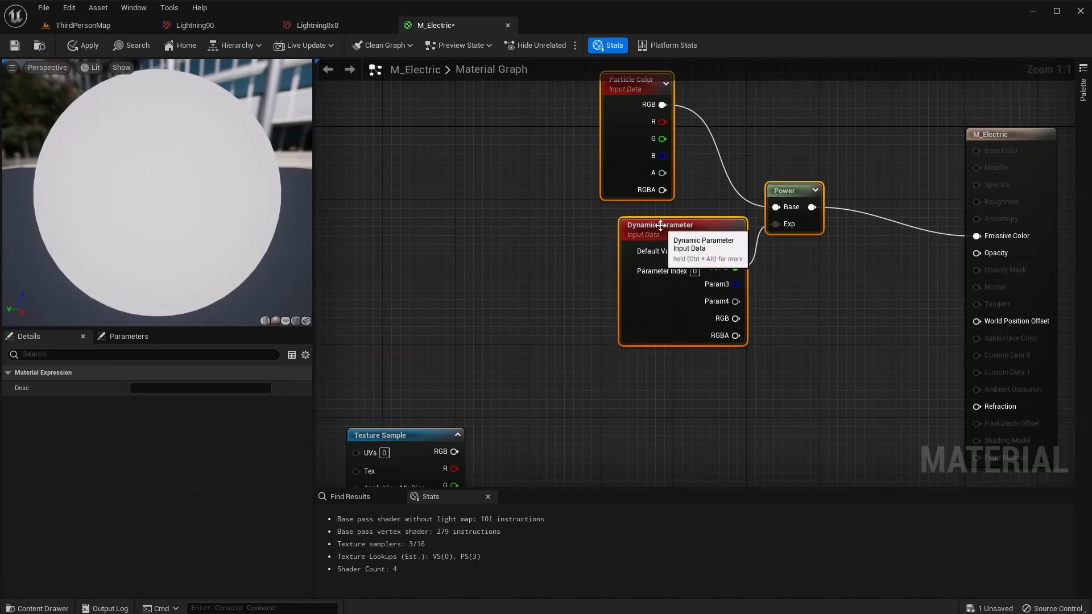
left_click_drag(658, 218, 482, 129)
right_click_drag(575, 323, 632, 212)
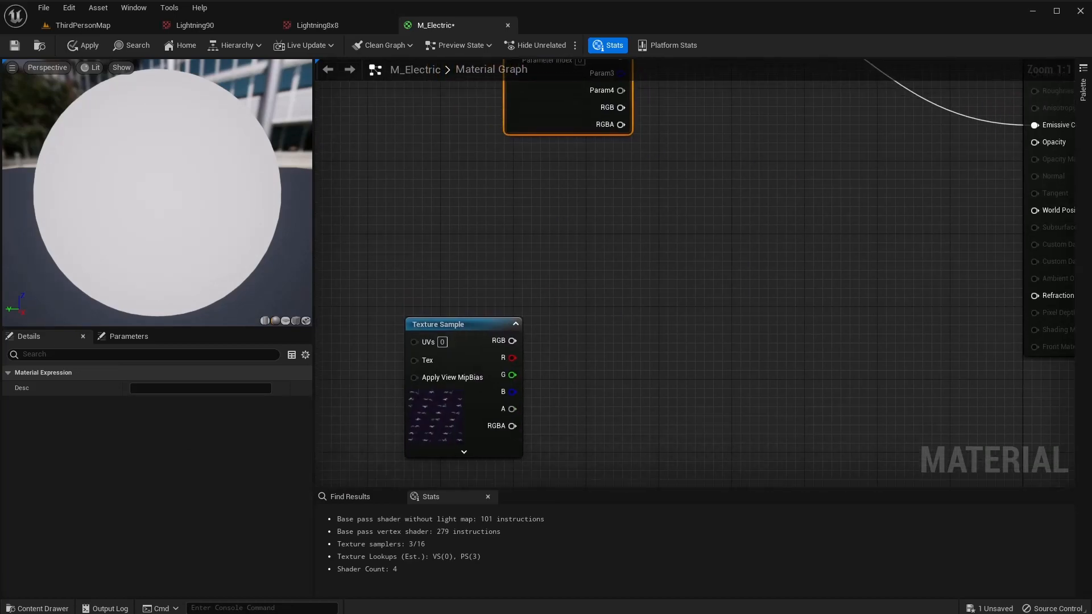
left_click_drag(458, 323, 391, 258)
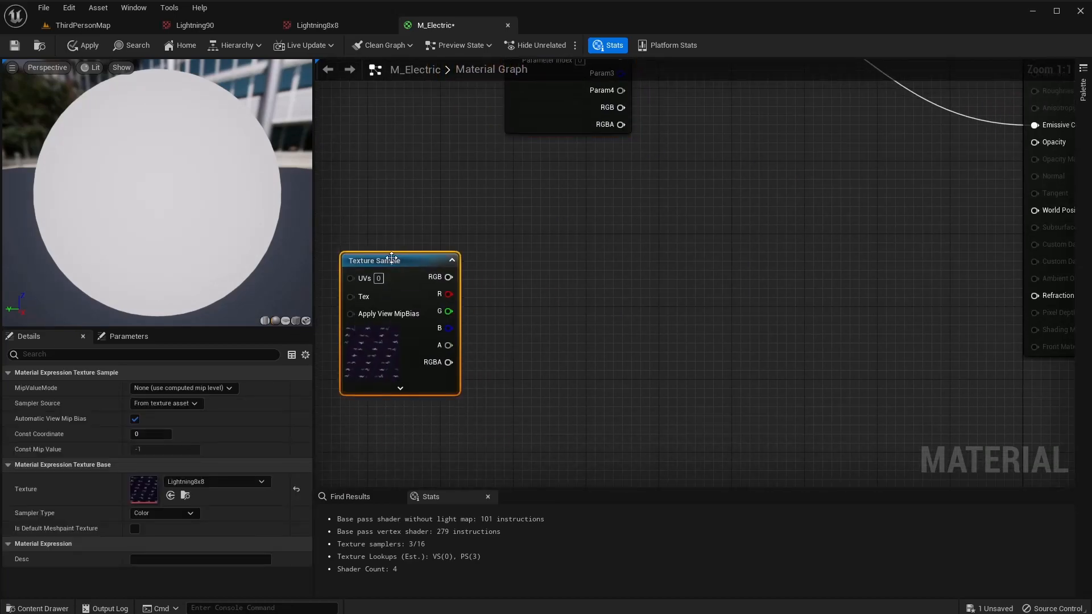
Multiply the Lightning8x8 R channel by a RadialGradientExponential node.
left_click_drag(449, 294, 576, 288)
type("multi")
key("Return")
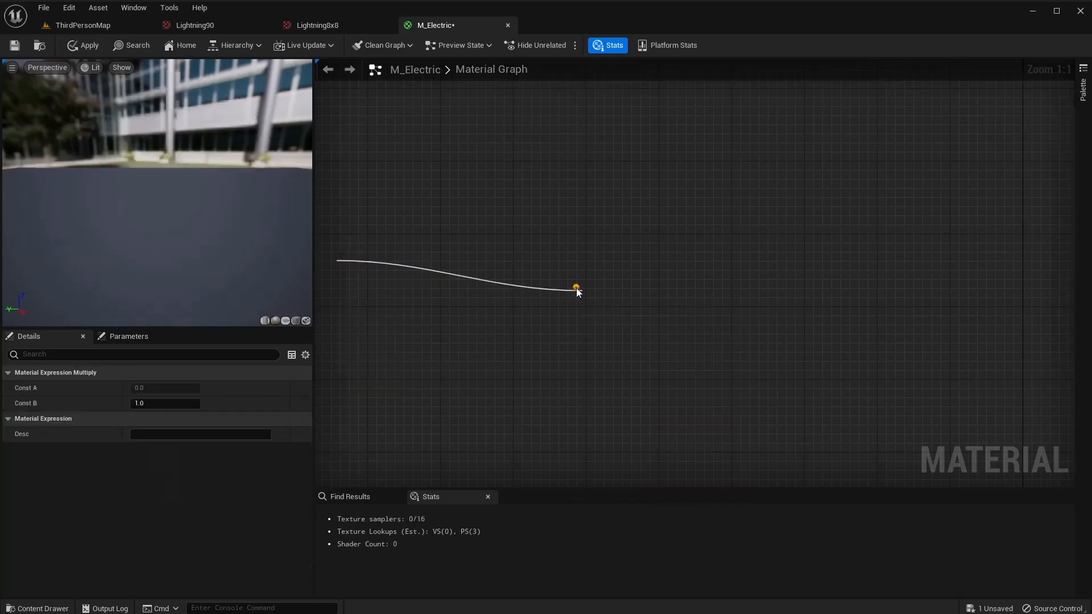
right_click(384, 421)
type("radi")
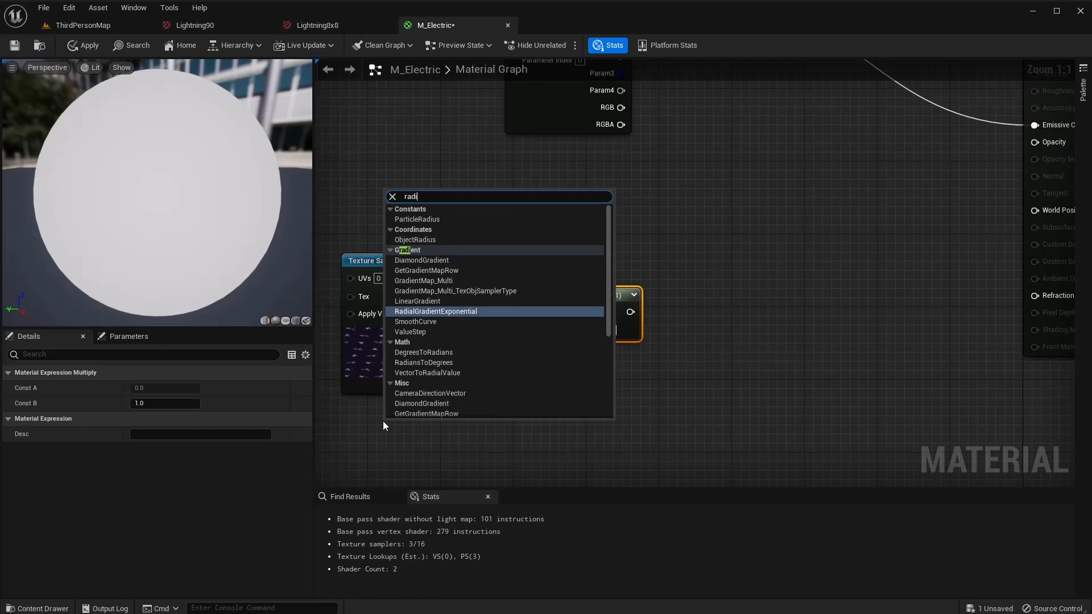
key("Return")
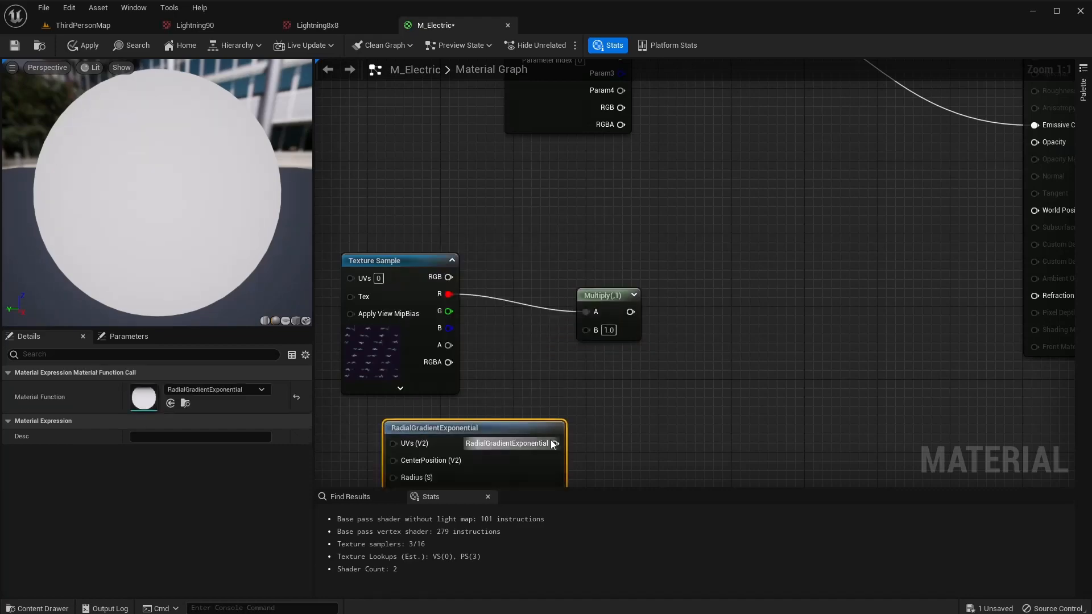
left_click_drag(555, 443, 586, 330)
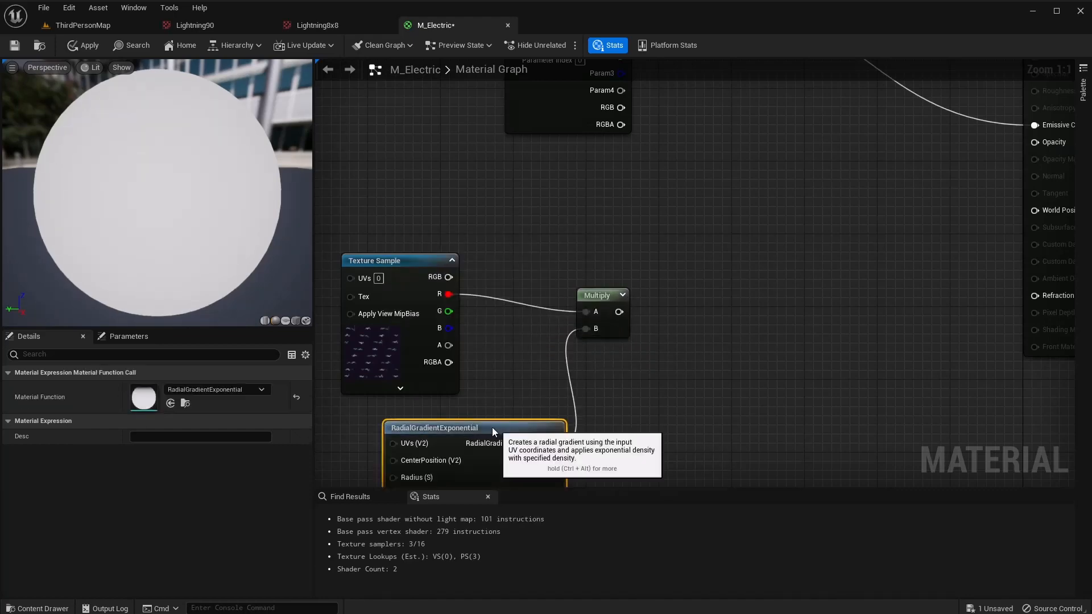
left_click_drag(494, 423, 442, 410)
left_click_drag(615, 294, 593, 277)
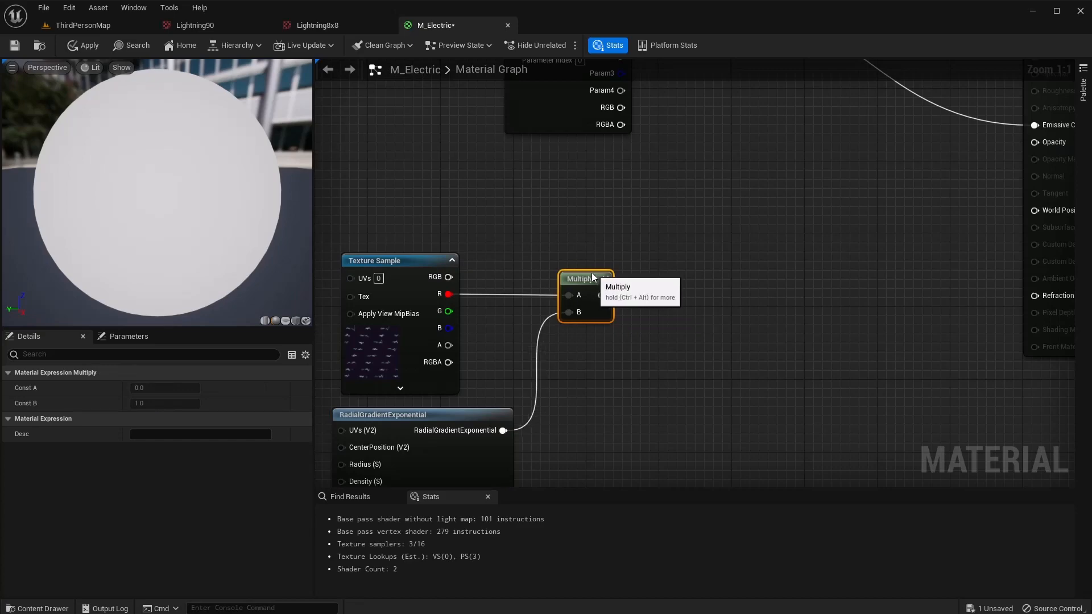
Add a Power node after the texture-gradient Multiply.
right_click_drag(677, 346, 541, 339)
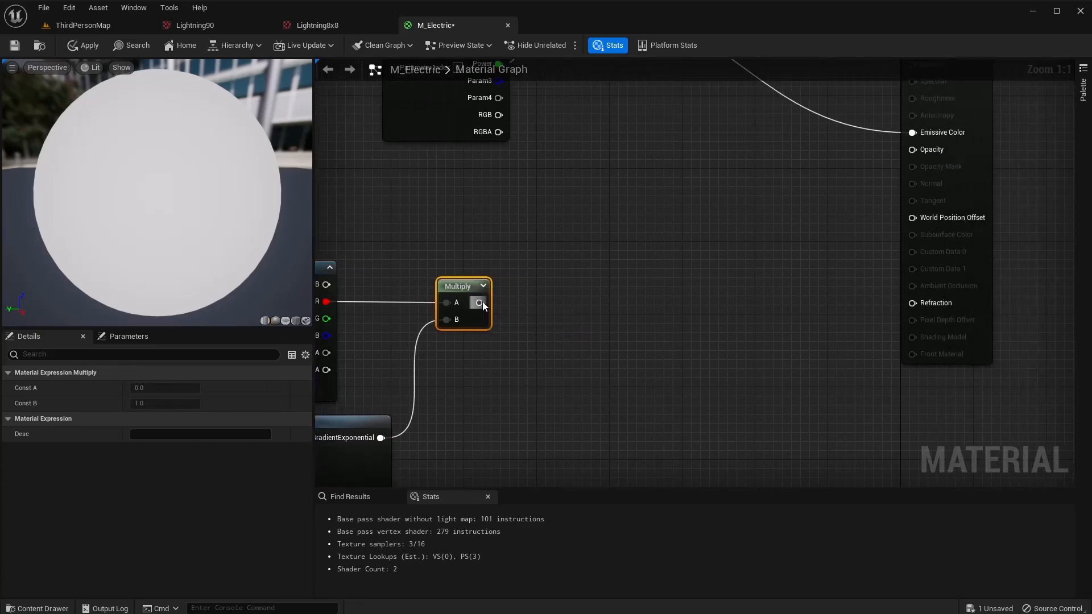
left_click_drag(481, 303, 543, 292)
type("power")
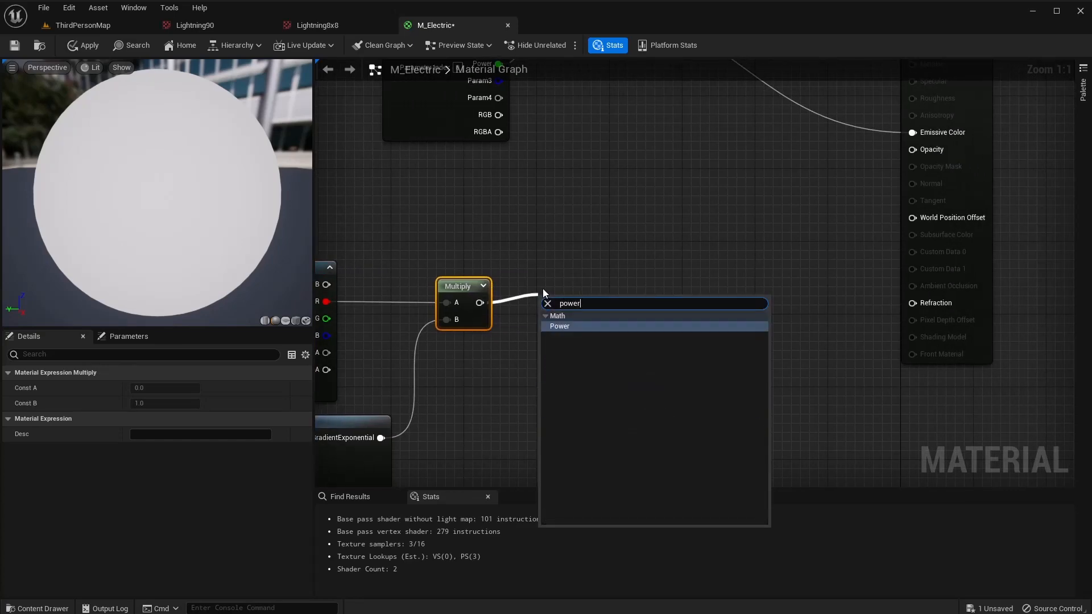
key("Return")
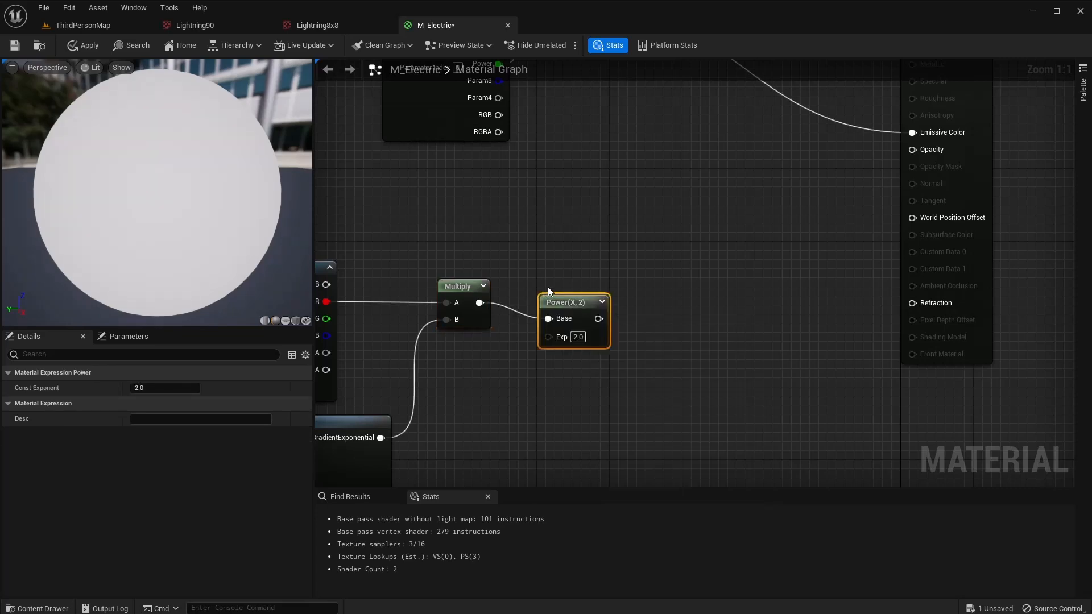
left_click_drag(561, 287, 543, 287)
Paste a copy of the Dynamic Parameter, name its output Opacity, and wire it into Power's exponent.
right_click_drag(599, 209, 632, 207)
left_click(511, 150)
left_click(572, 267)
key("ctrl+v")
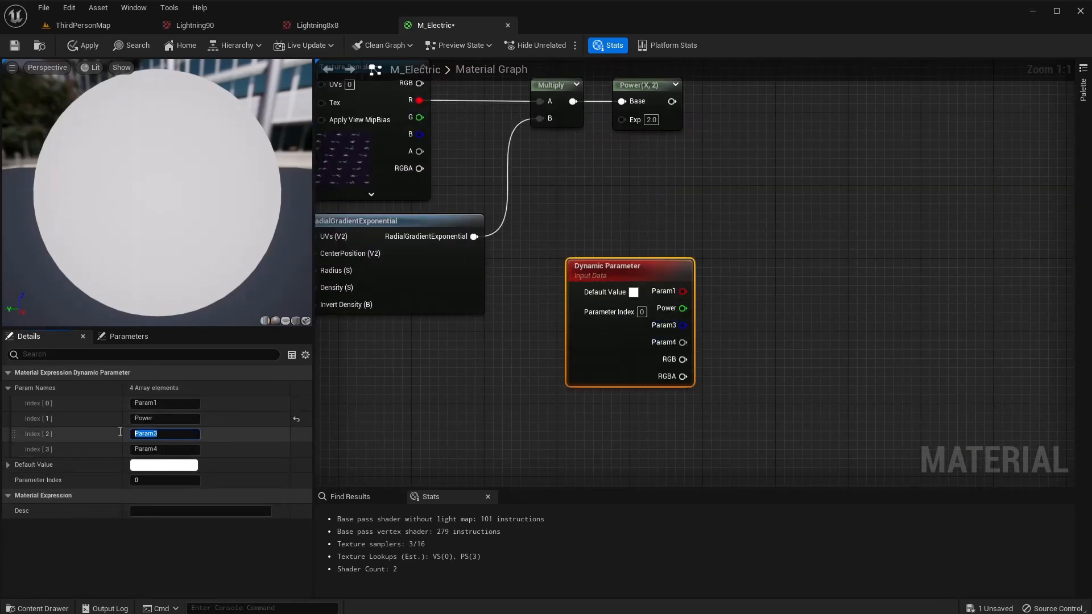
type("Opacity")
key("Return")
right_click_drag(675, 223, 688, 290)
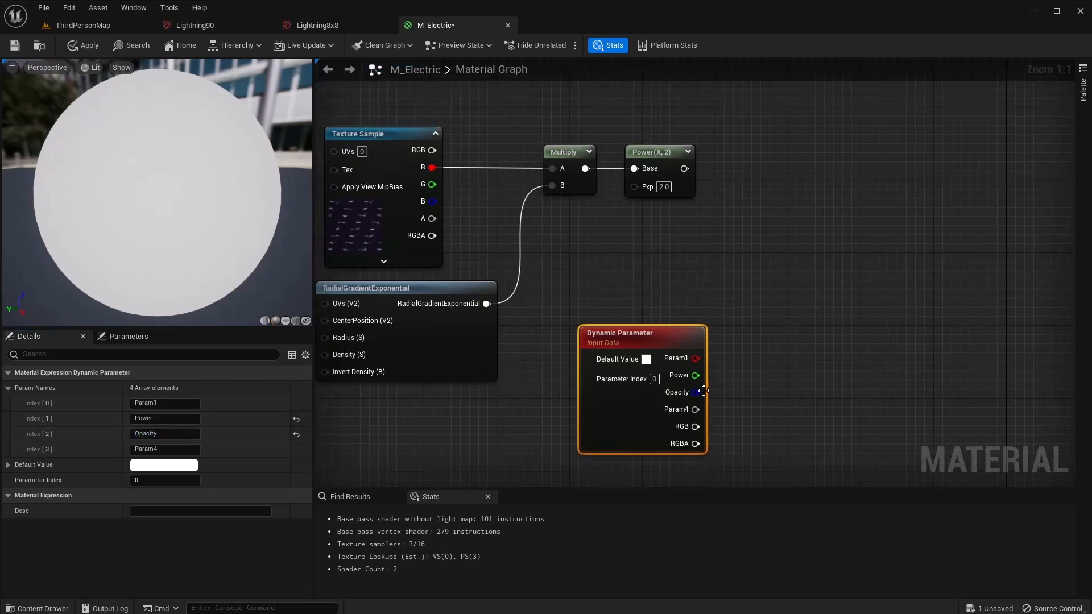
left_click_drag(704, 391, 637, 186)
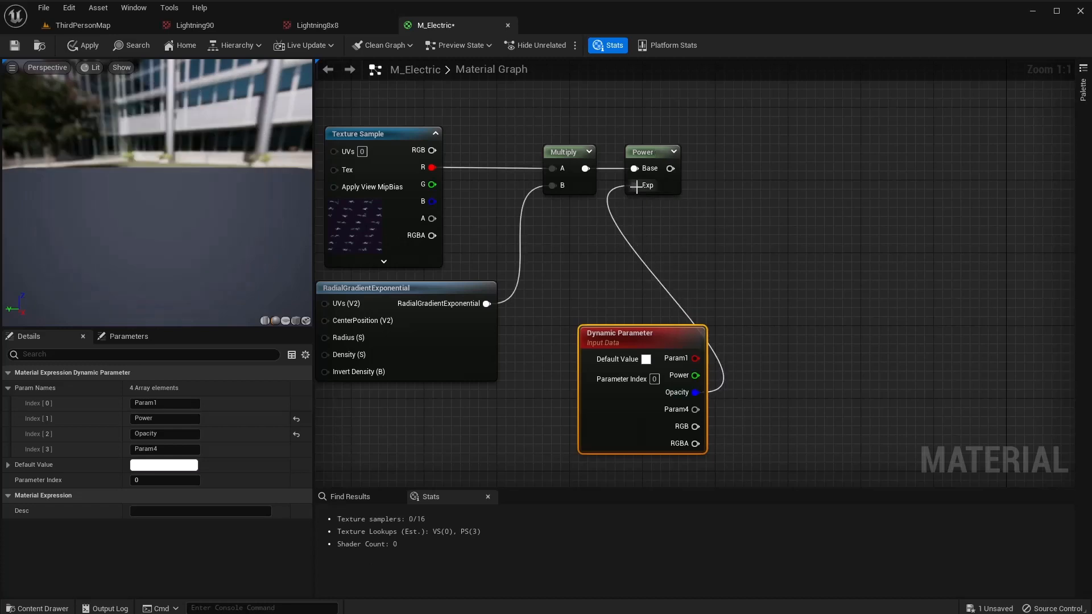
left_click_drag(637, 336, 610, 244)
right_click_drag(753, 255, 603, 295)
Add a Saturate node after the Power output and shift the lower network left.
left_click_drag(520, 208, 582, 210)
type("satu")
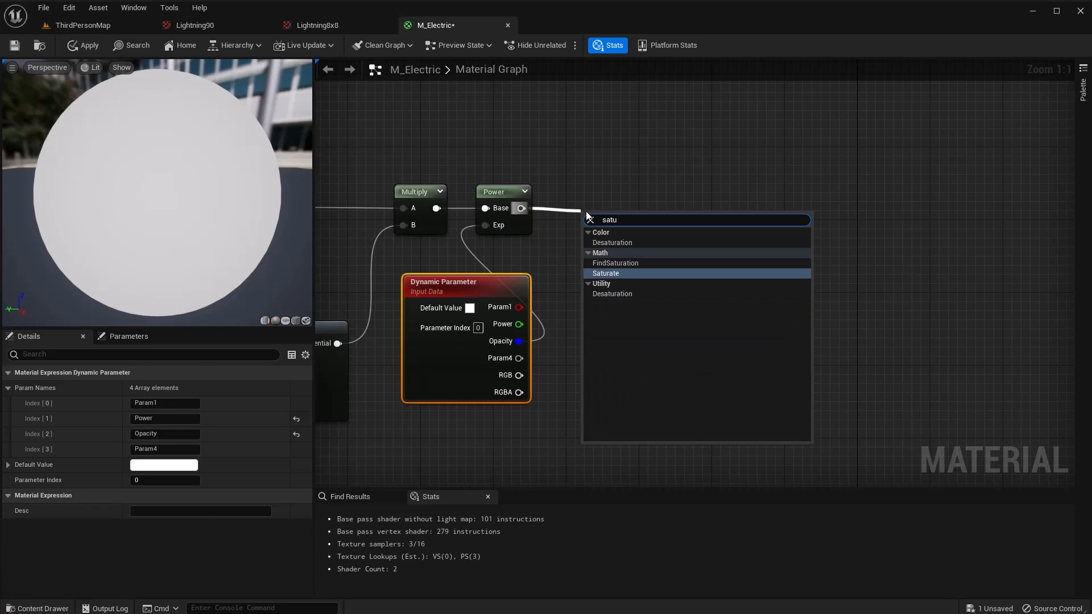
key("Return")
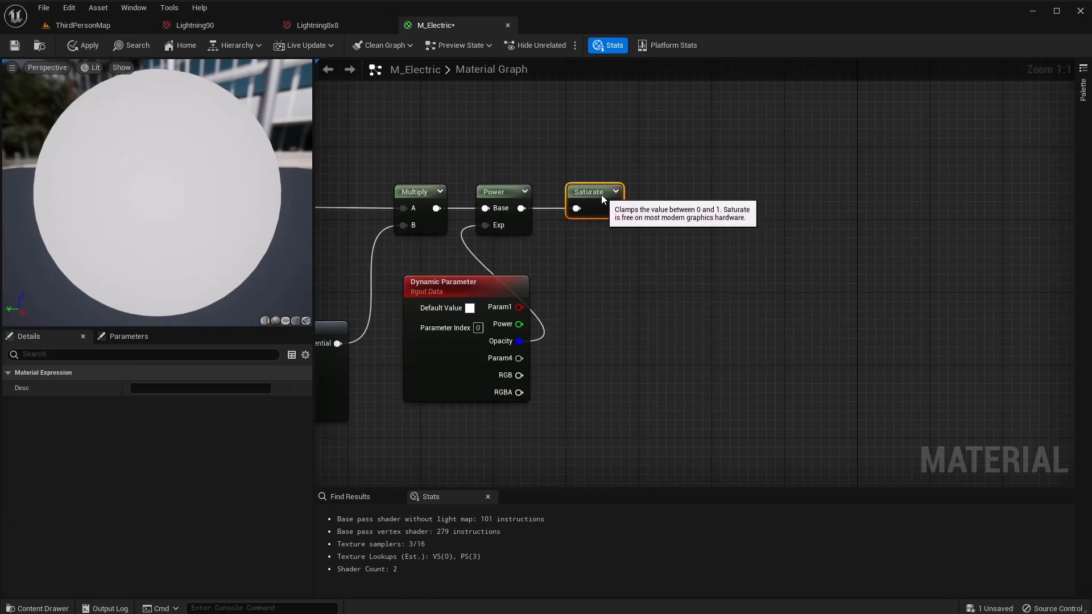
right_click_drag(641, 224, 483, 243)
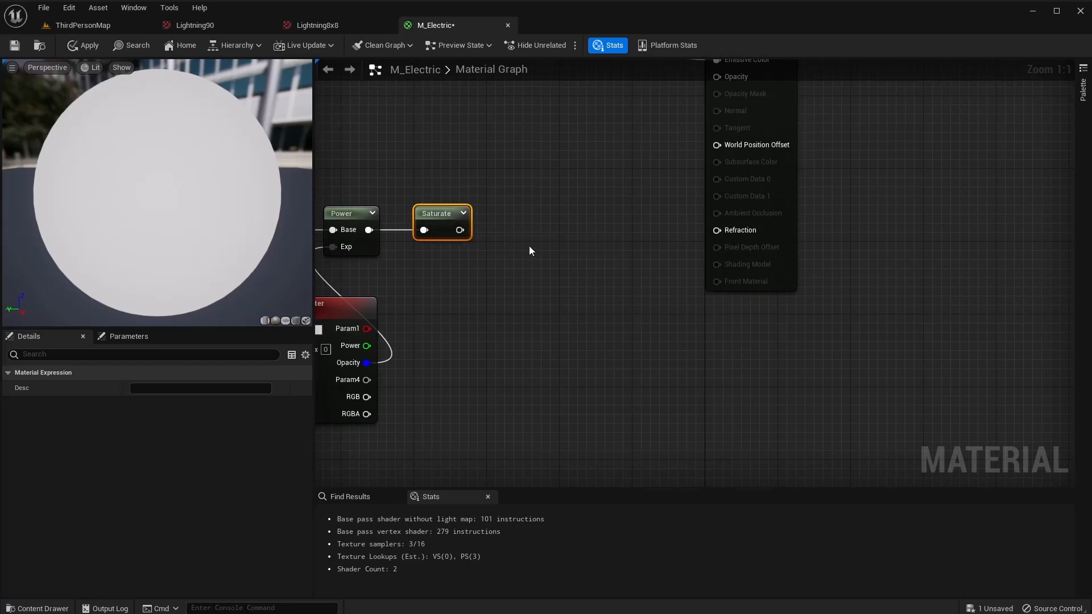
scroll(529, 246, "down", 5)
left_click_drag(712, 261, 324, 403)
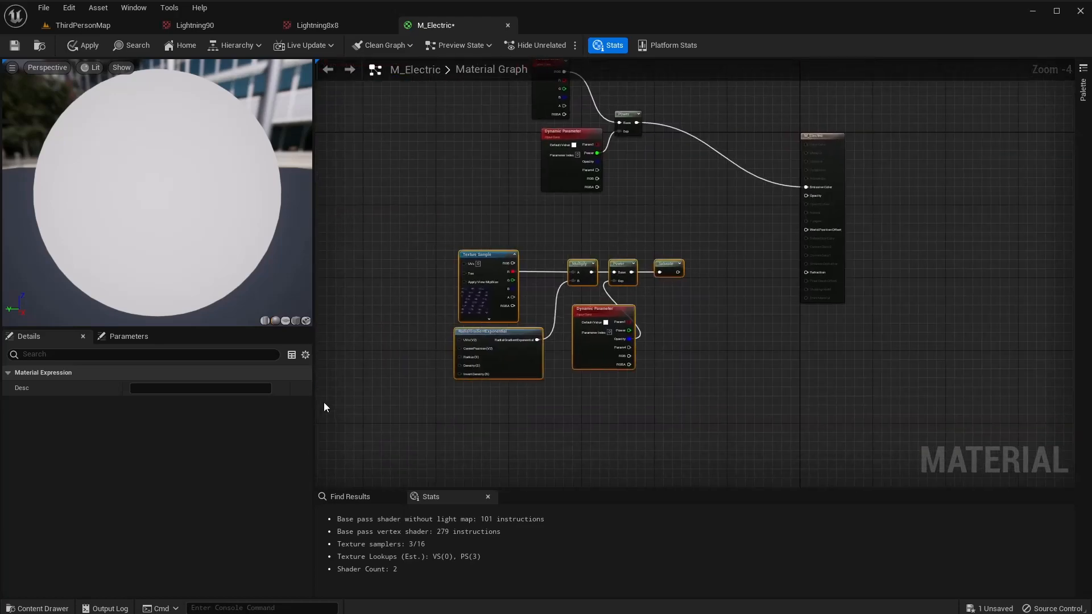
left_click_drag(571, 268, 460, 264)
scroll(538, 258, "up", 5)
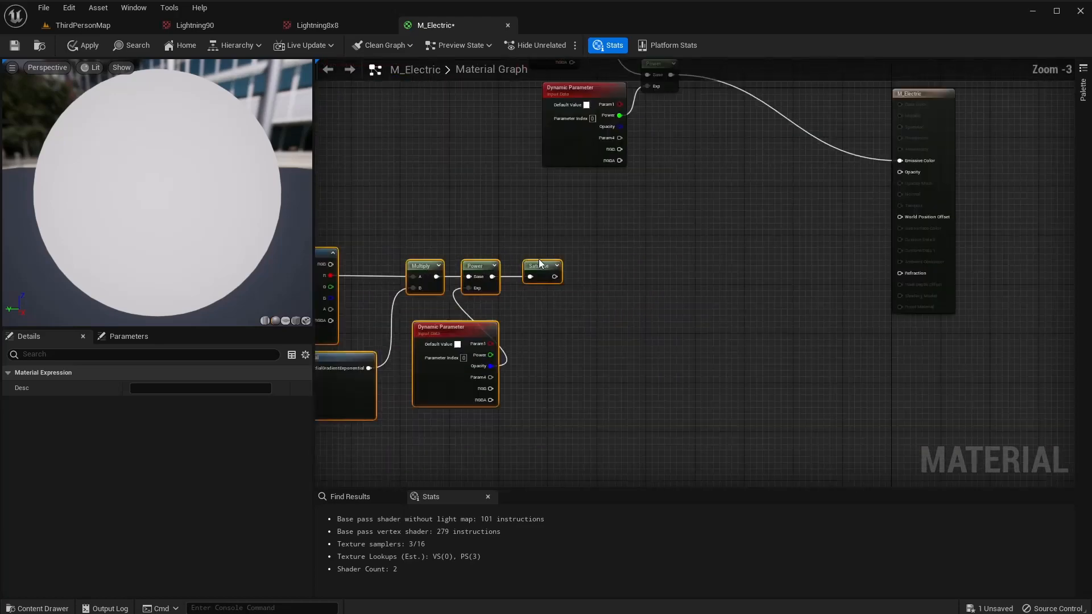
Multiply the Saturate result by a new Particle Color node's alpha.
right_click(607, 362)
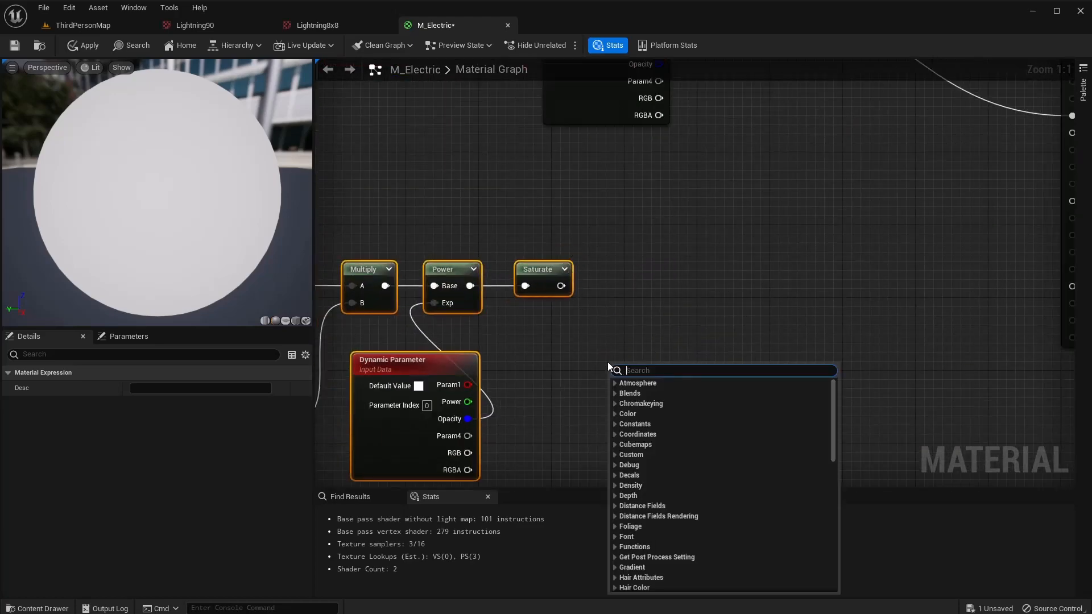
type("partic")
key("Return")
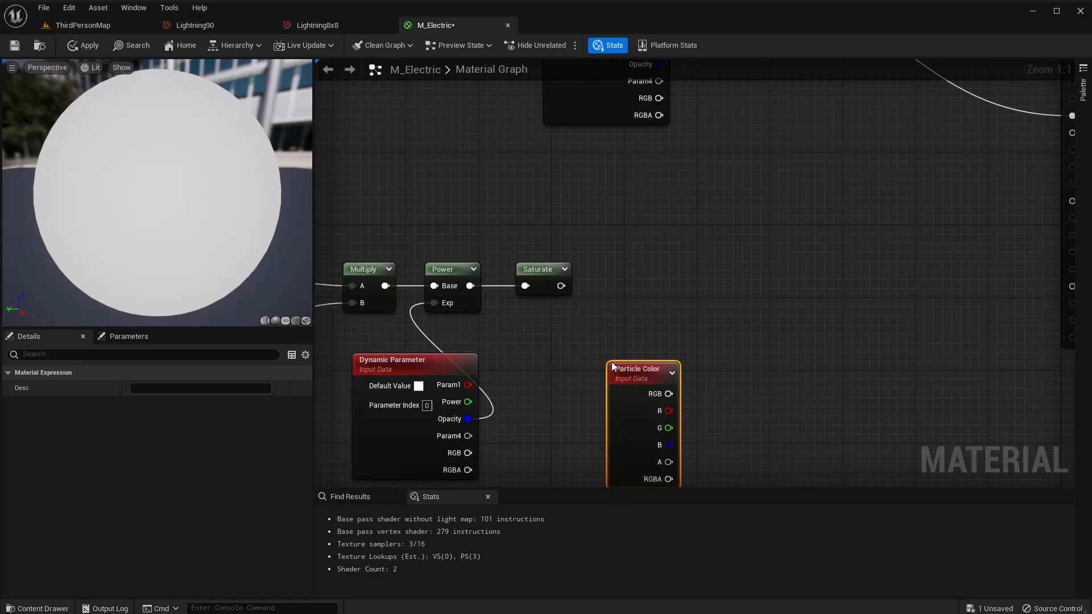
right_click_drag(755, 361, 751, 474)
right_click_drag(735, 384, 689, 119)
left_click_drag(578, 218, 522, 202)
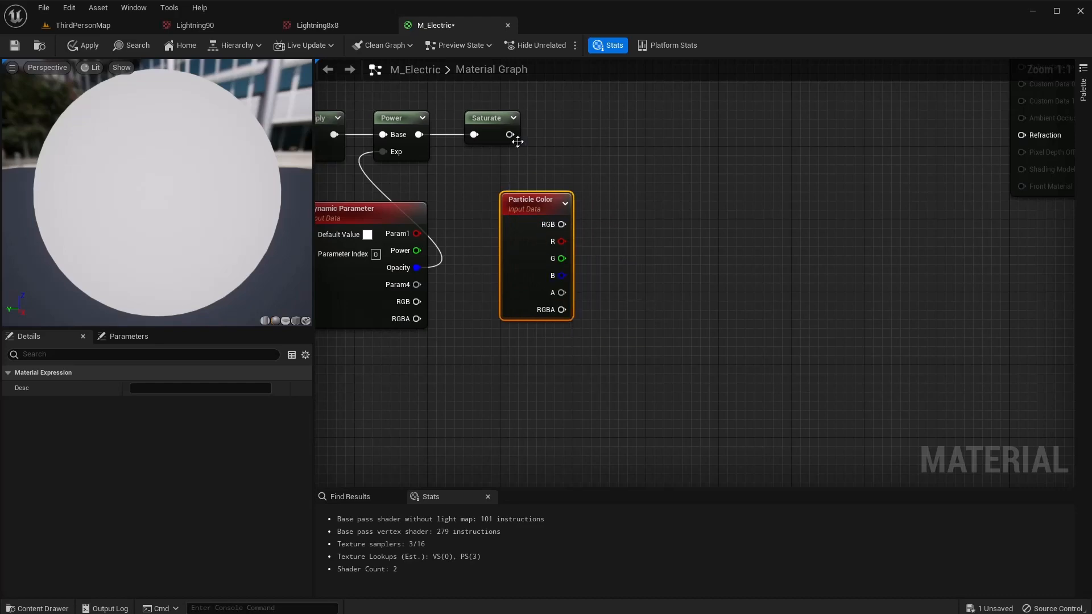
left_click_drag(510, 134, 576, 136)
type("multiply")
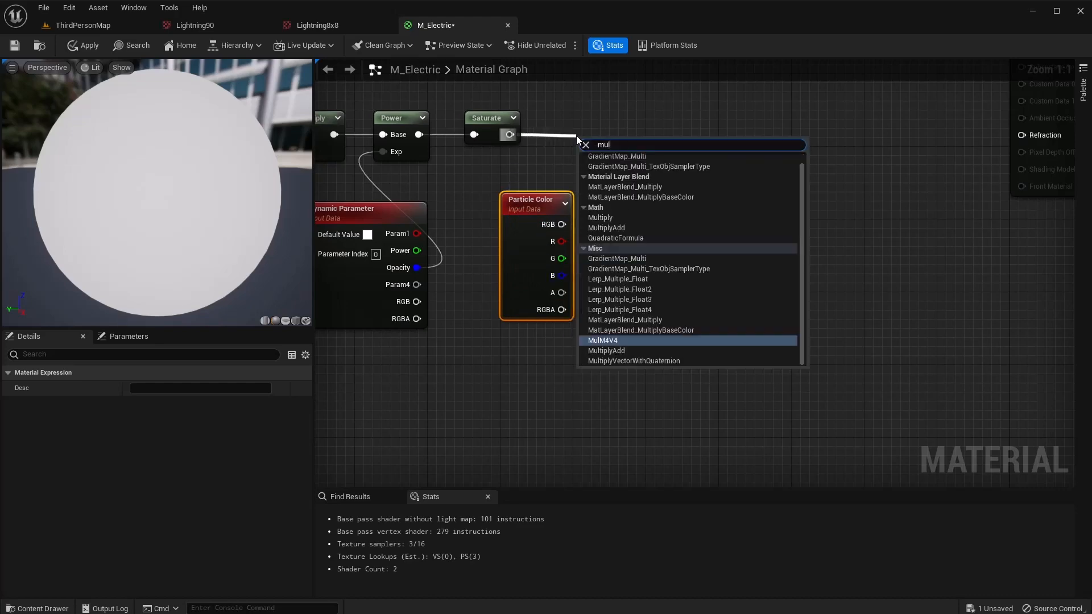
key("Return")
left_click_drag(562, 293, 511, 193)
left_click_drag(594, 141, 582, 117)
Add a second Saturate node after the alpha Multiply.
right_click_drag(686, 206, 567, 253)
left_click_drag(487, 181, 565, 168)
type("saturate")
key("Return")
right_click_drag(564, 168, 471, 228)
Add a Depth Fade node after the second Saturate, initially with fade distance 50.
left_click_drag(457, 195, 514, 195)
type("depth")
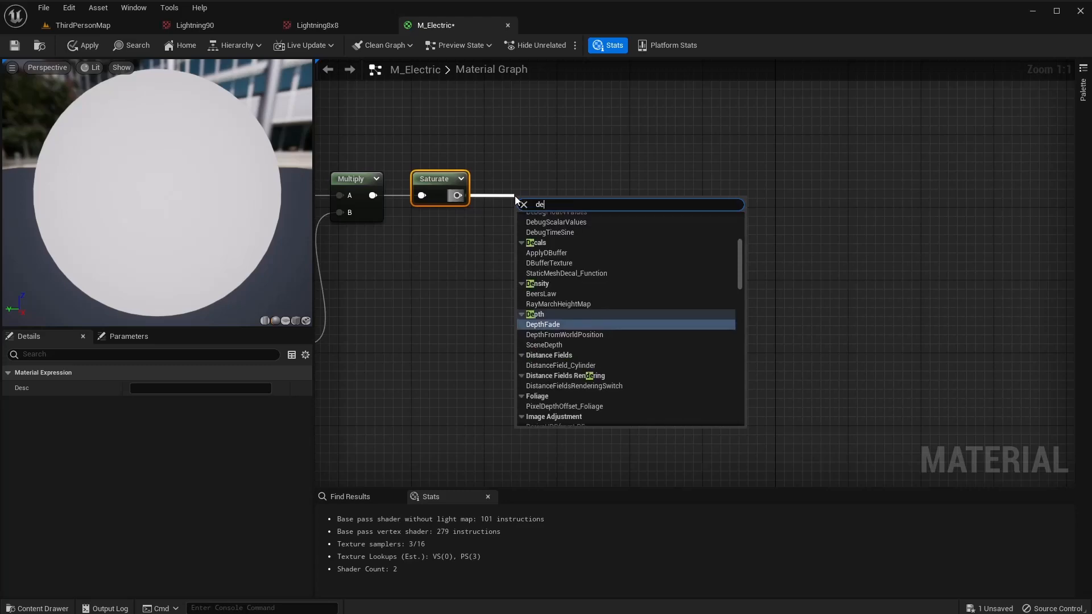
key("Return")
left_click(588, 238)
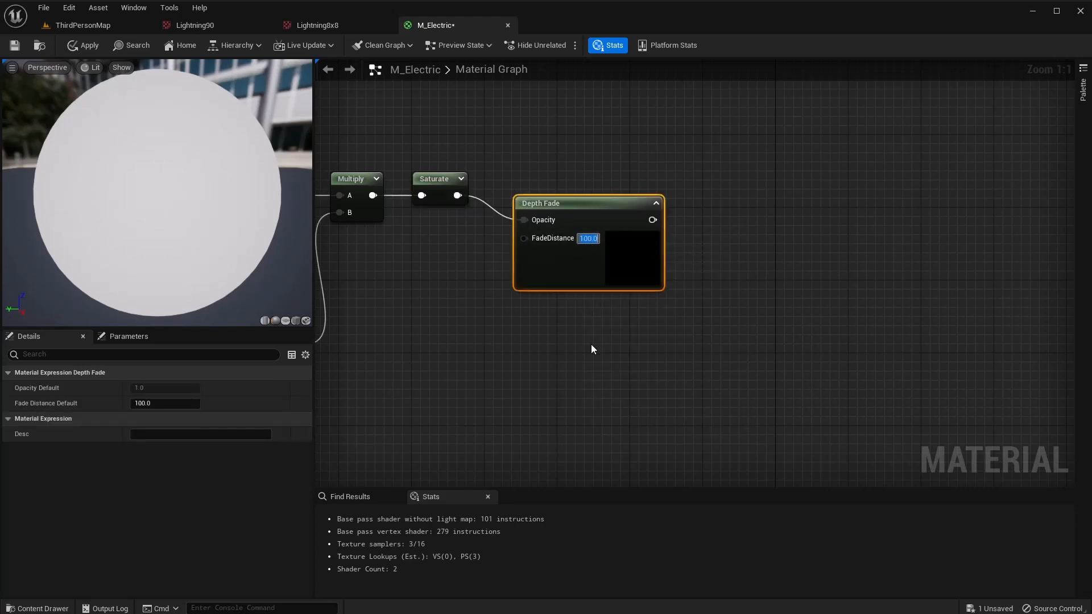
type("50")
key("Return")
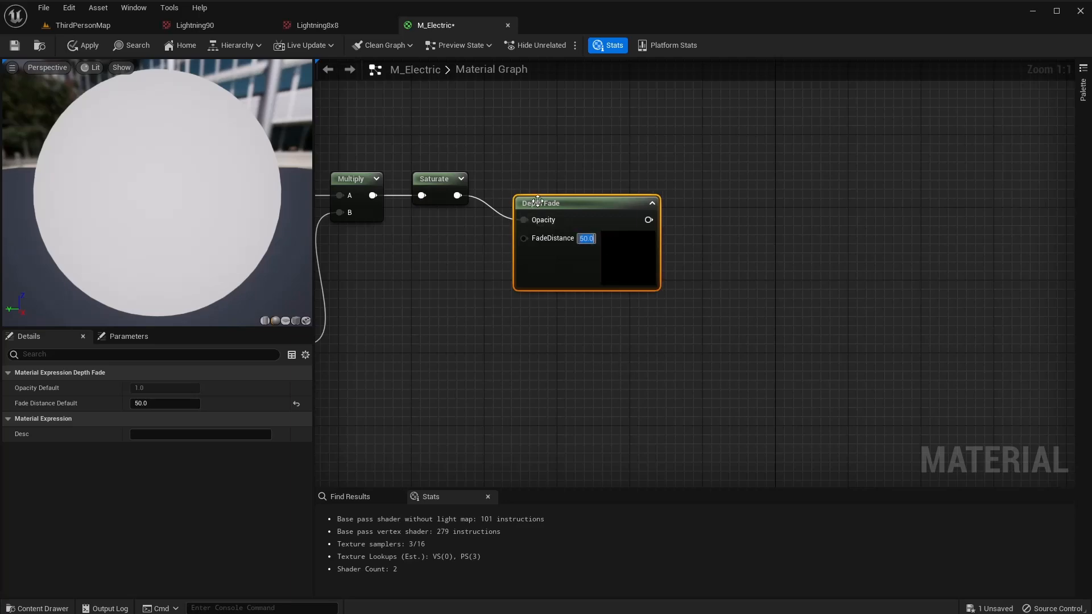
left_click_drag(562, 203, 541, 179)
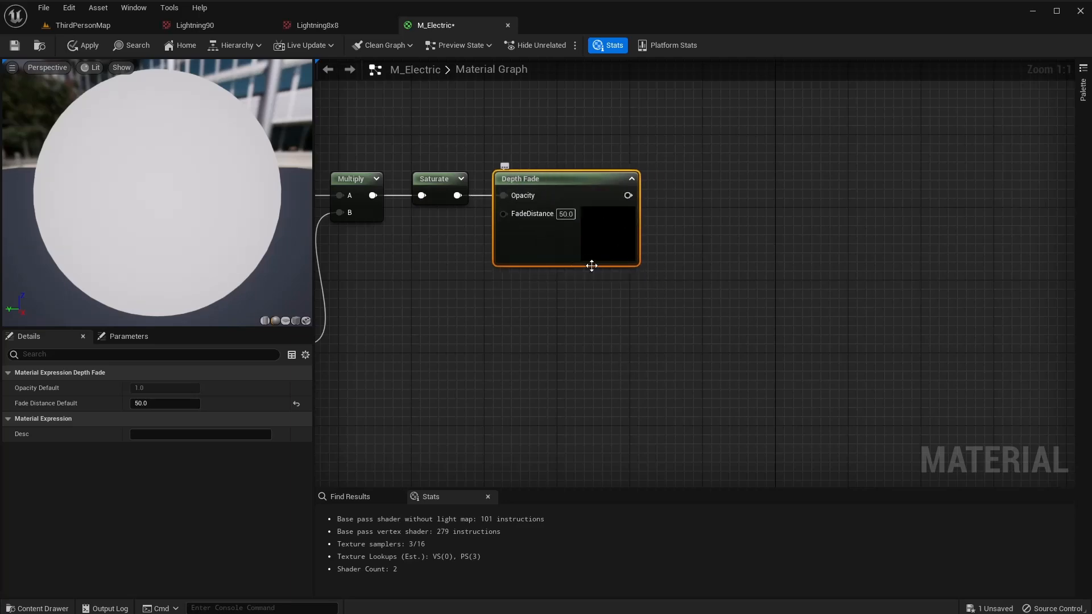
Connect Depth Fade to the material's Opacity and set FadeDistance to 5000.
right_click_drag(591, 266, 462, 392)
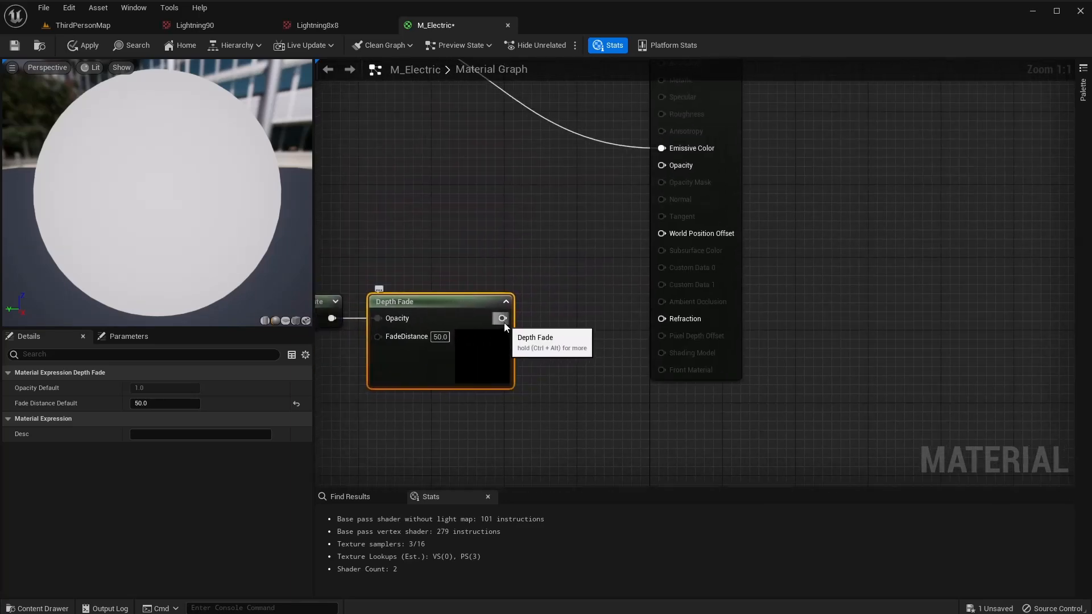
left_click_drag(503, 318, 661, 165)
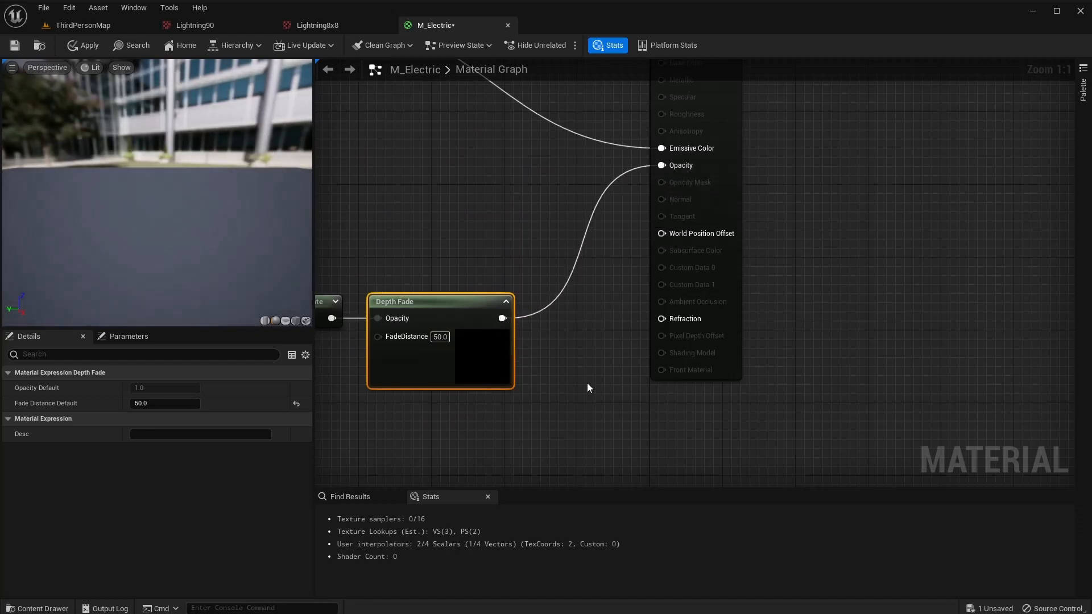
right_click_drag(588, 388, 691, 373)
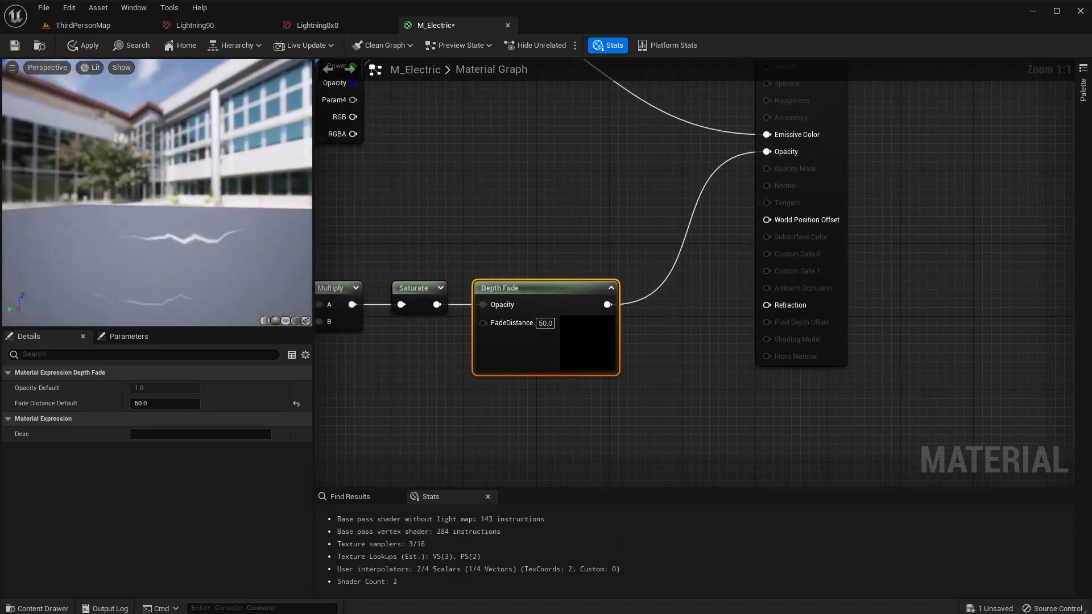
left_click(545, 323)
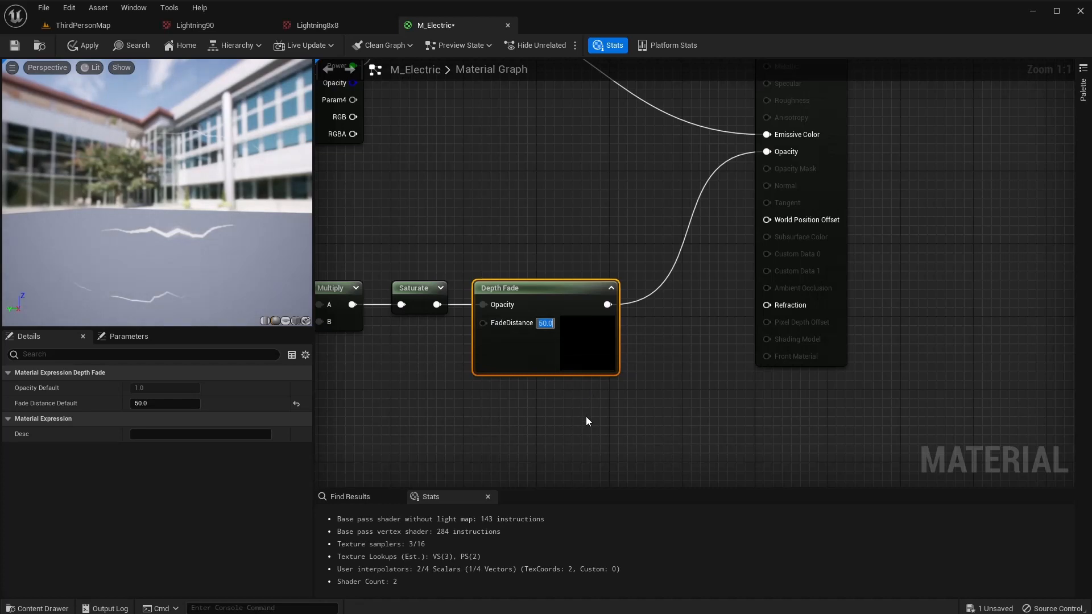
type("50000")
key("Return")
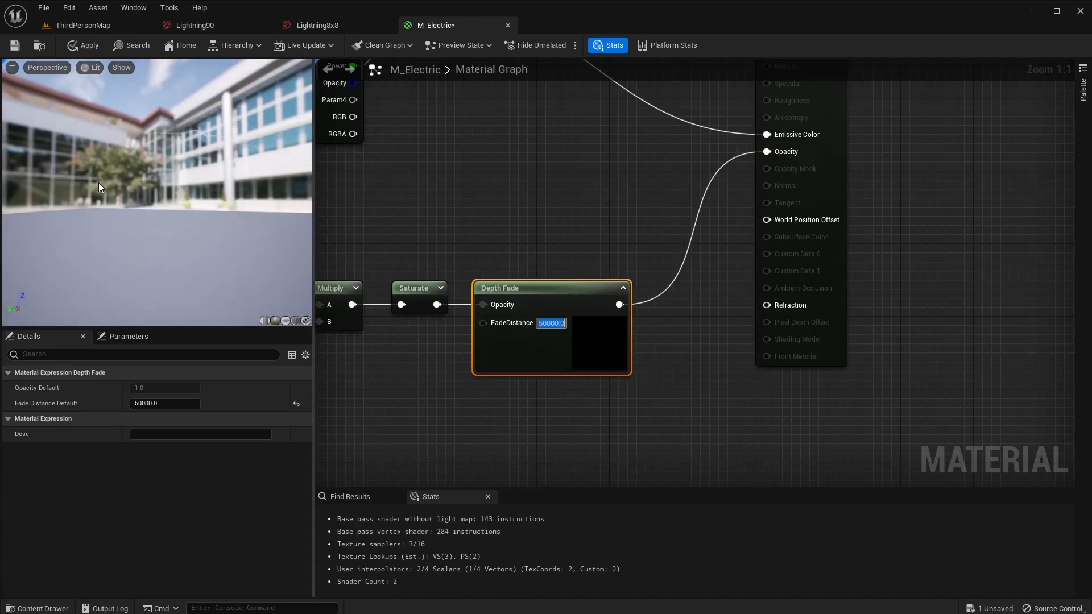
type("5000")
key("Return")
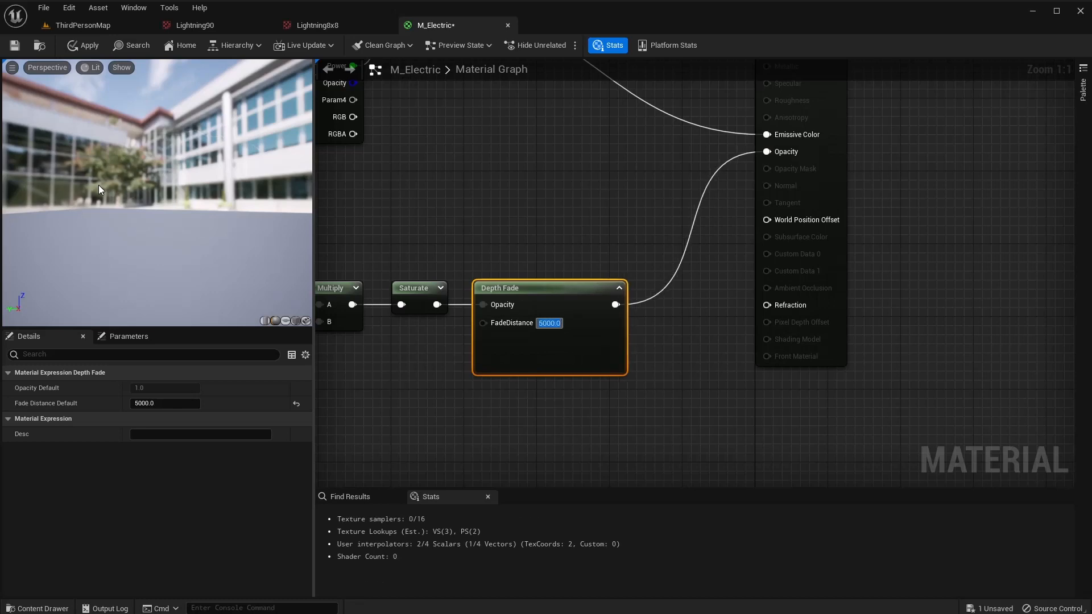
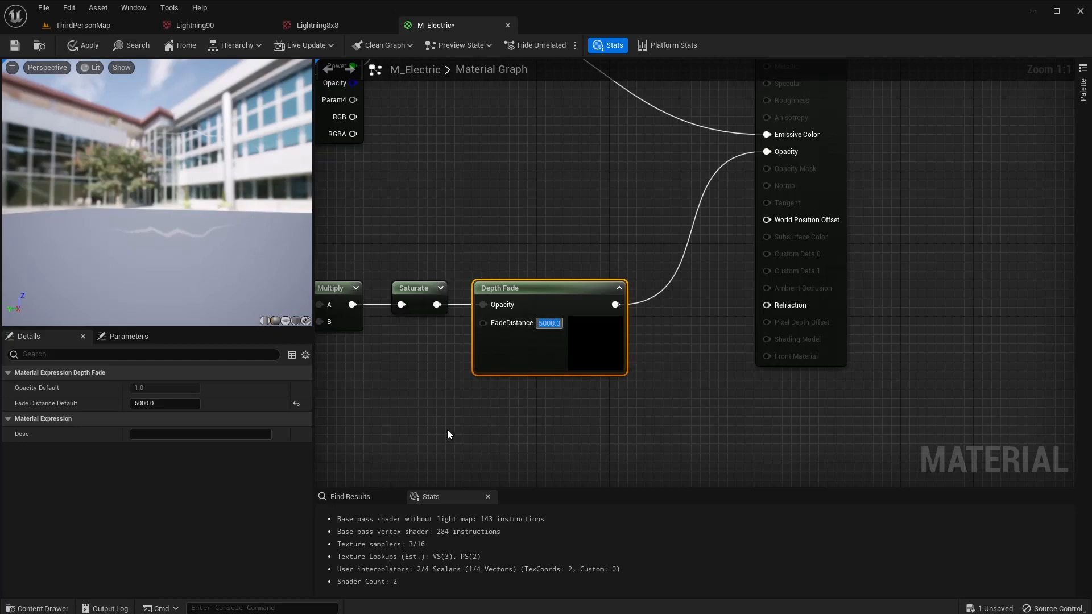
Lower the Depth Fade node's FadeDistance from 5000 to 50.
type("50")
key("Return")
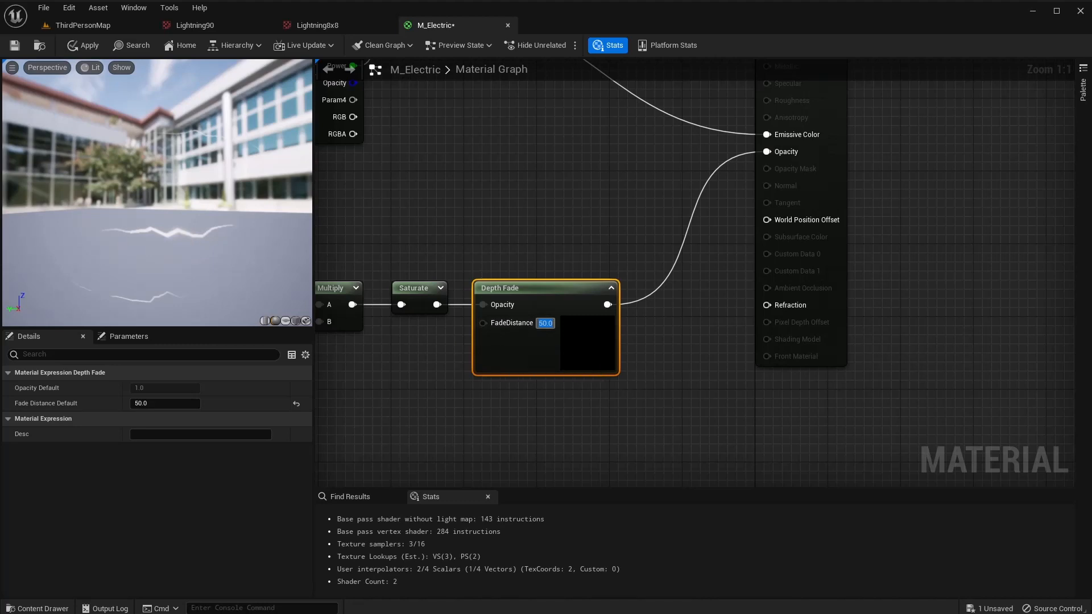
mouse_move(246, 229)
left_mouse_down()
mouse_move(271, 302)
mouse_move(278, 256)
mouse_move(256, 228)
left_mouse_up()
Add a FlipBook node and wire its UVs output into the Texture Sample's UVs.
right_click_drag(402, 376, 774, 352)
right_click_drag(465, 339, 739, 327)
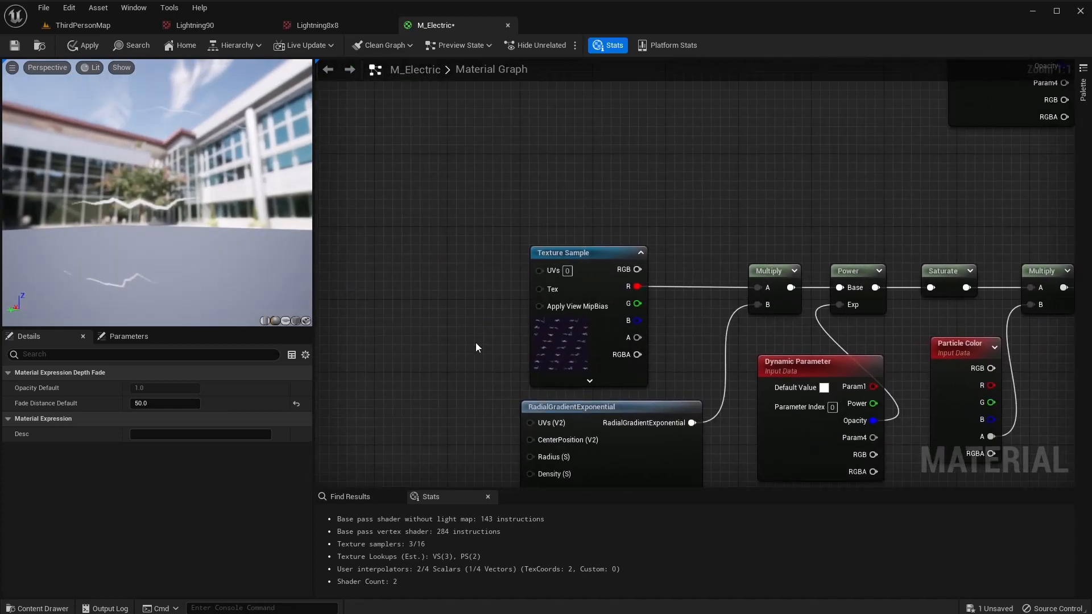
right_click_drag(476, 344, 534, 331)
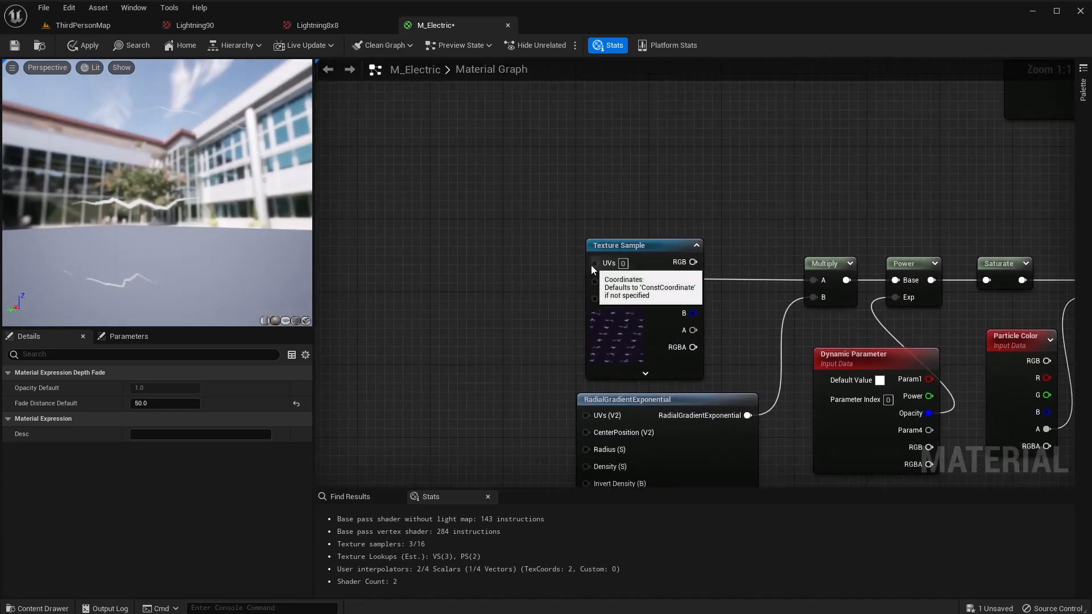
left_click_drag(594, 263, 486, 256)
type("flip")
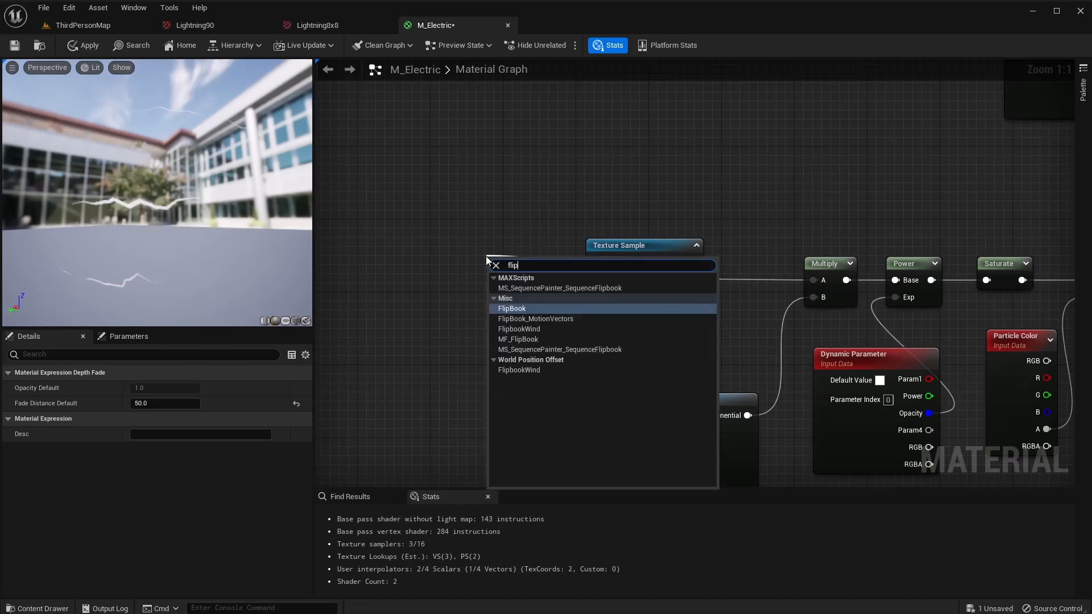
key("Return")
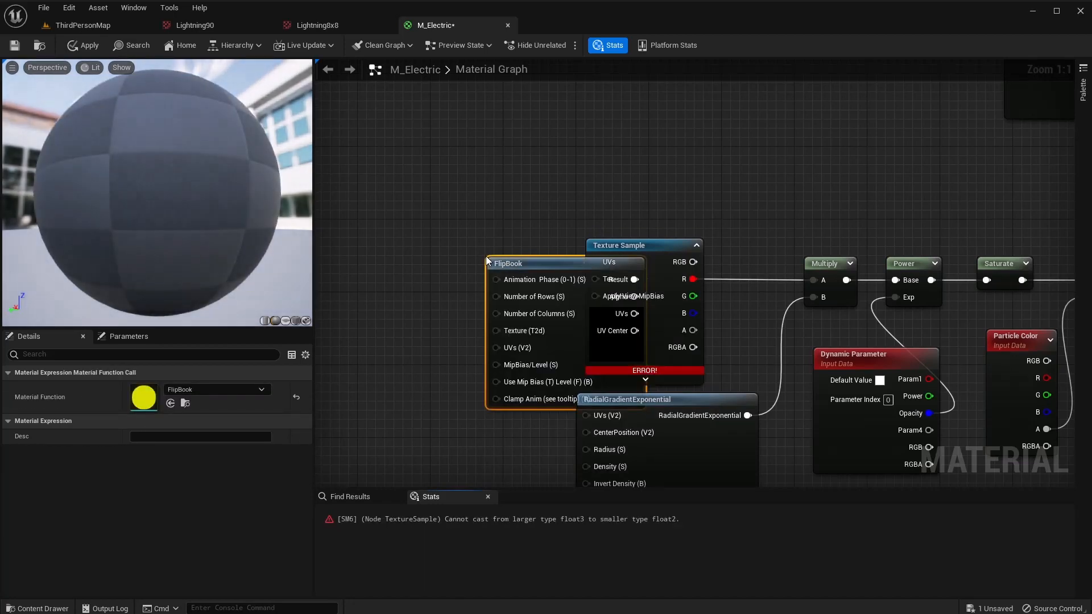
left_click_drag(545, 273, 408, 227)
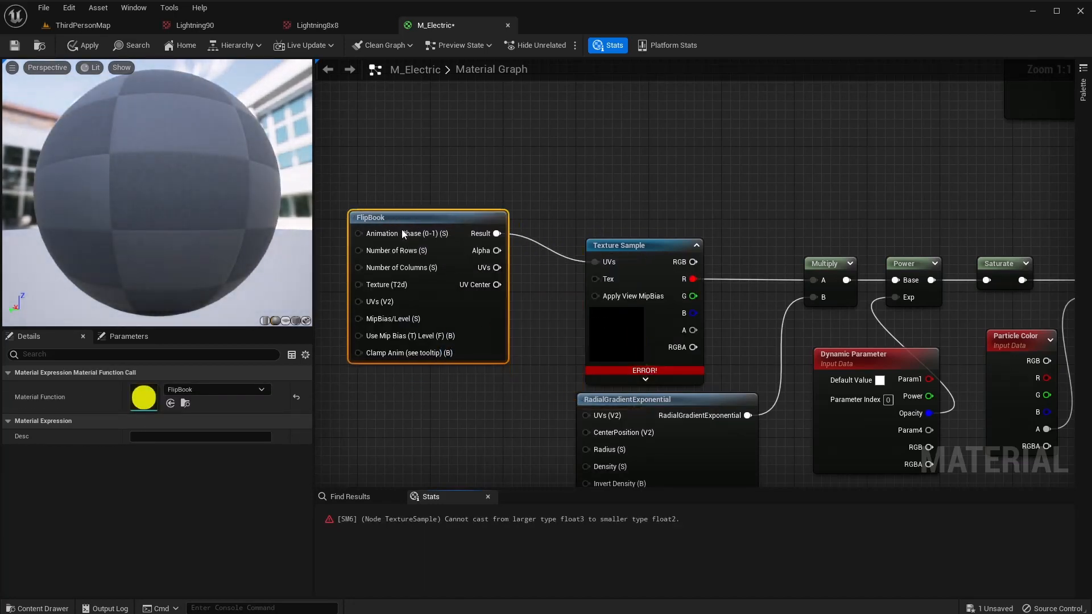
right_click(495, 234)
left_click(537, 207)
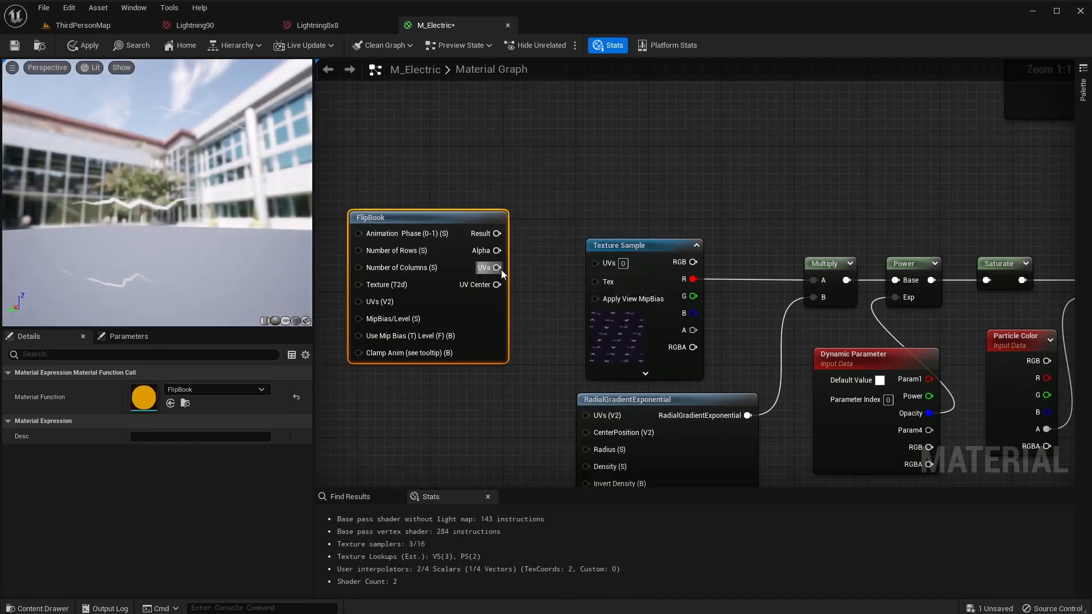
left_click_drag(497, 267, 595, 264)
left_click_drag(440, 217, 458, 208)
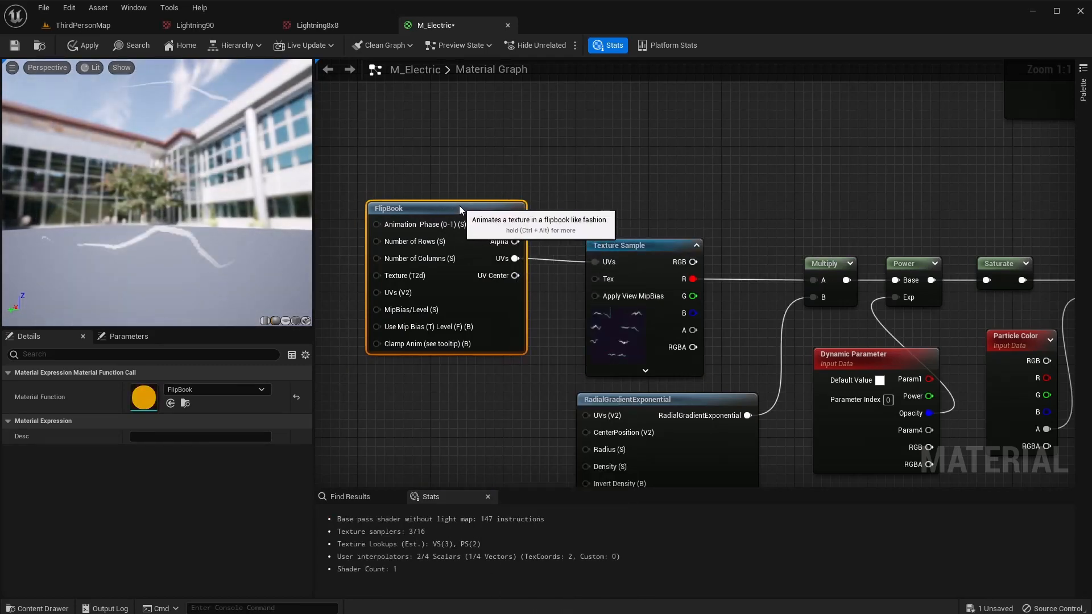
right_click_drag(444, 407, 553, 403)
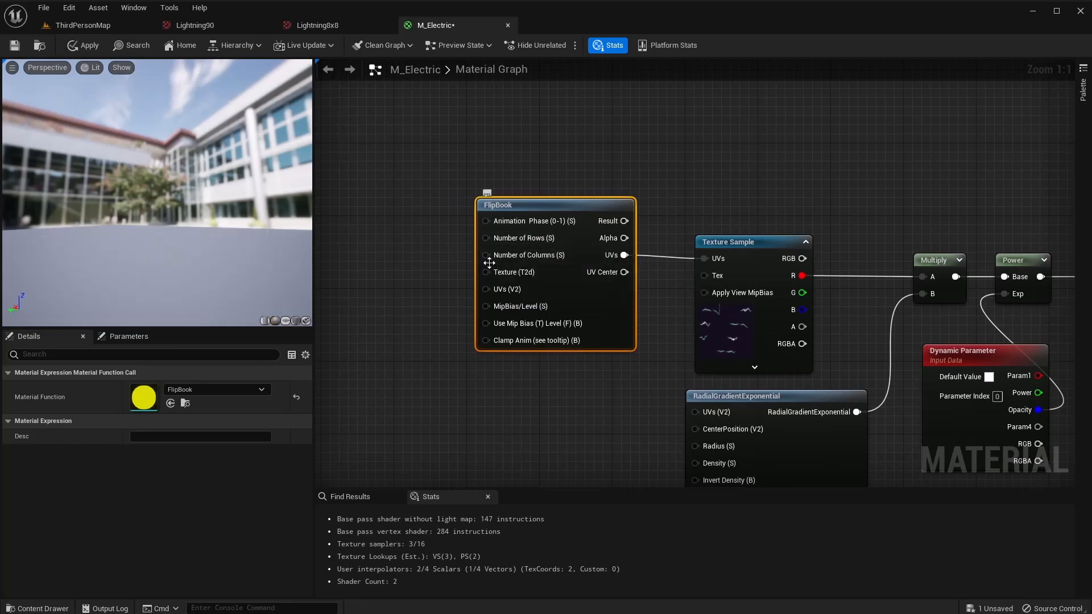
Add a Constant of 8 driving the FlipBook's rows and columns.
right_click(397, 246)
type("c")
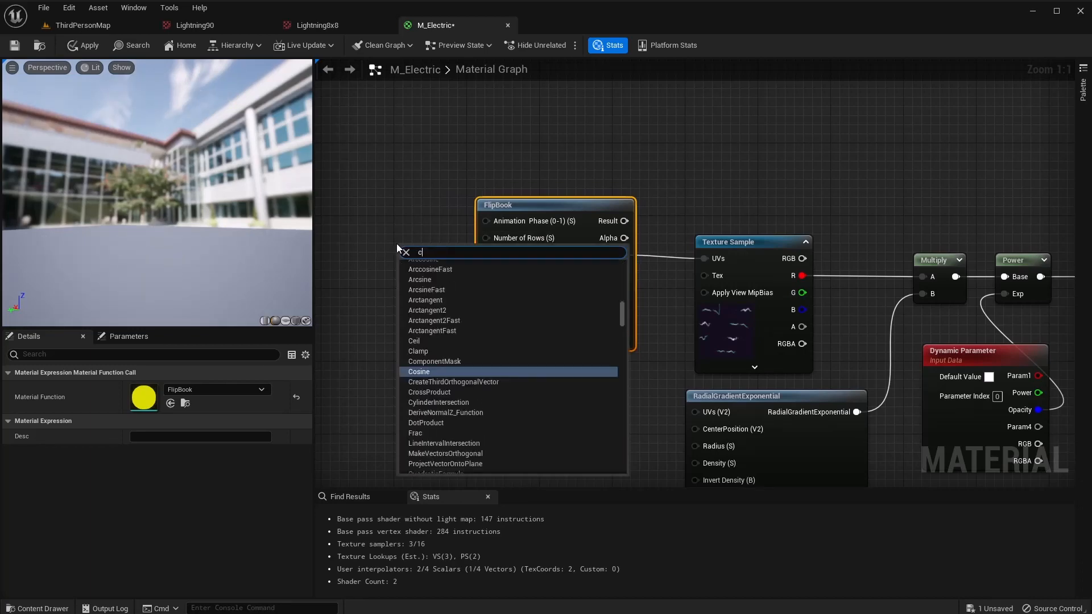
type("onst")
key("Return")
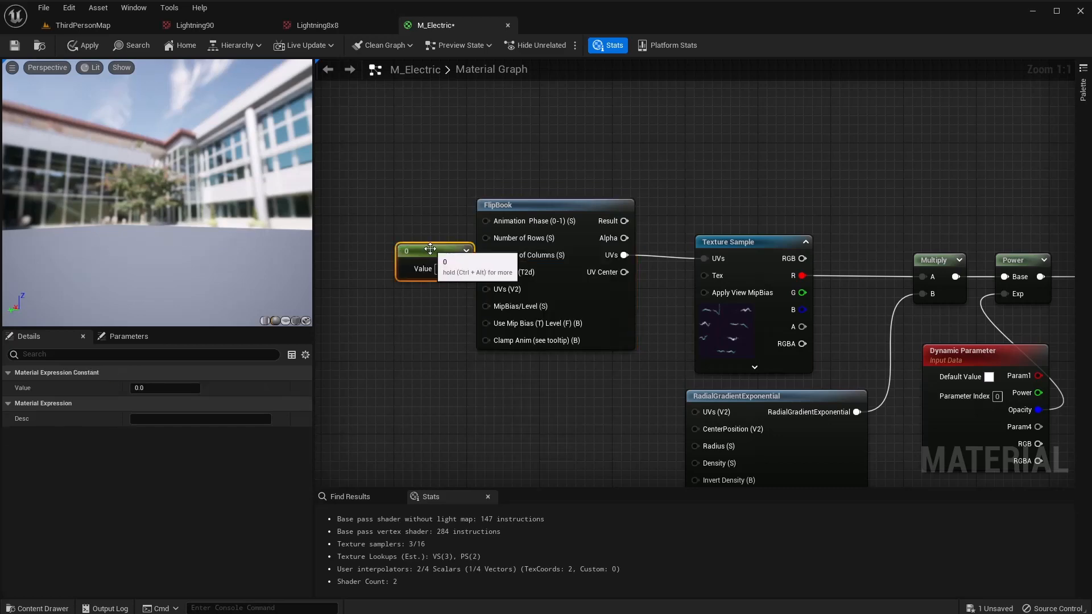
left_click_drag(430, 246, 349, 230)
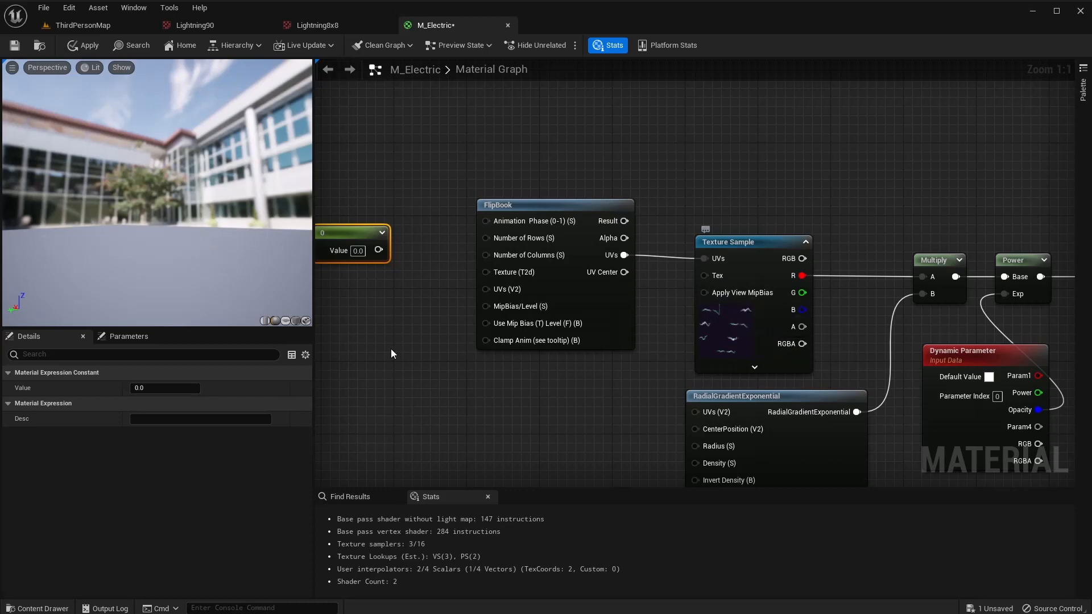
left_click_drag(378, 250, 497, 255)
left_click(377, 251)
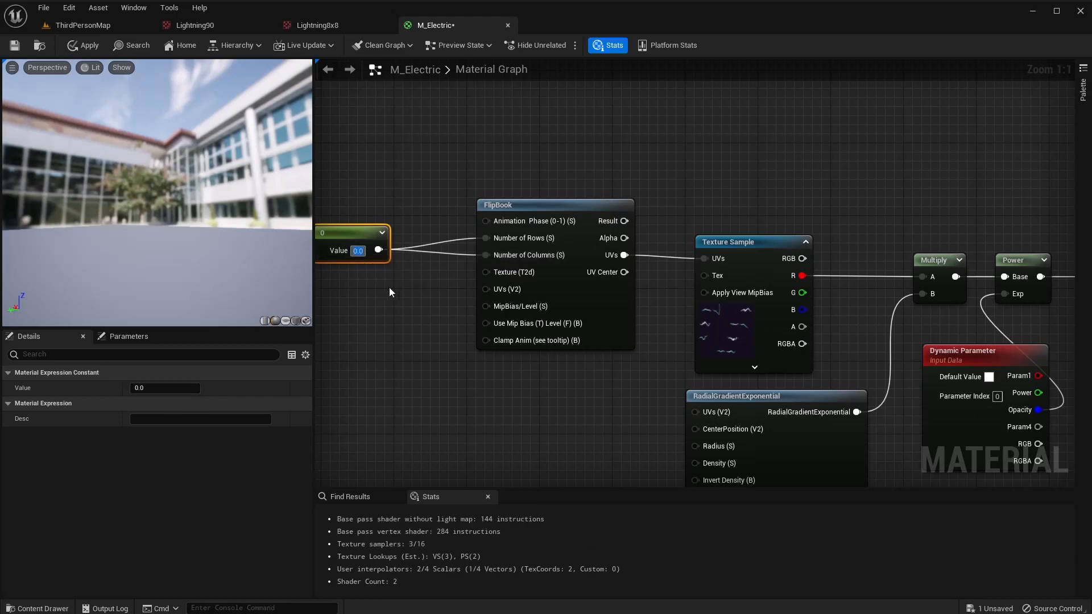
type("8")
key("Return")
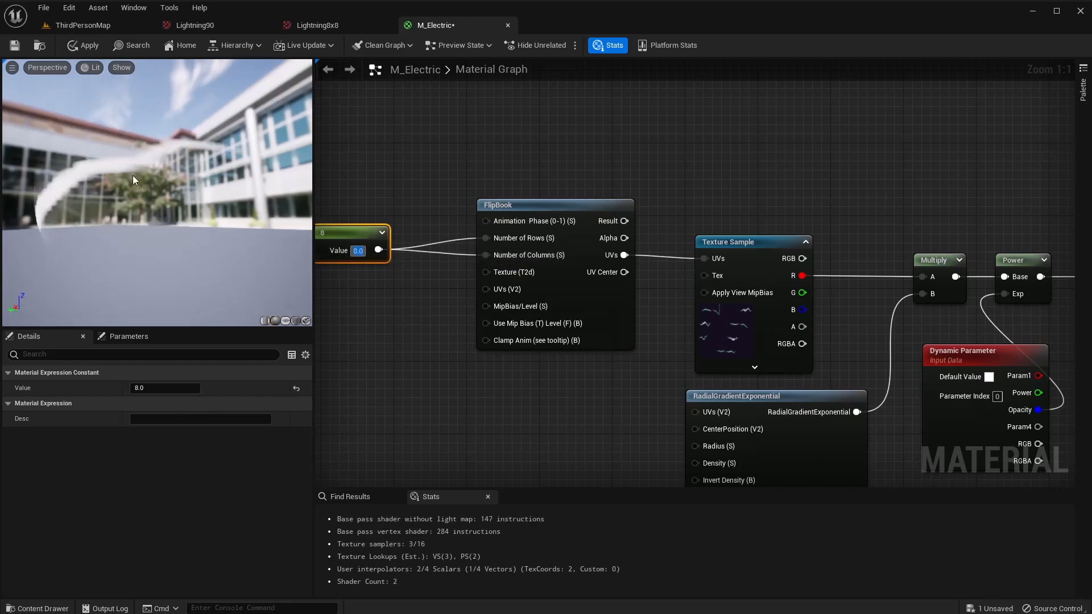
right_click_drag(375, 308, 437, 330)
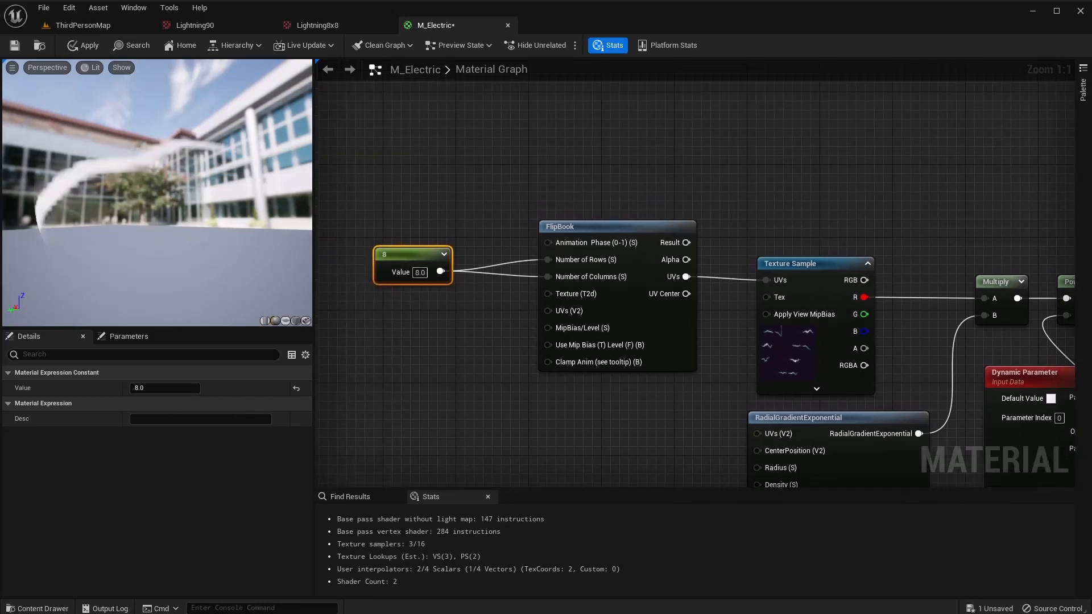
Drive the FlipBook's Animation Phase with a Time node fed through a Divide node.
mouse_move(543, 248)
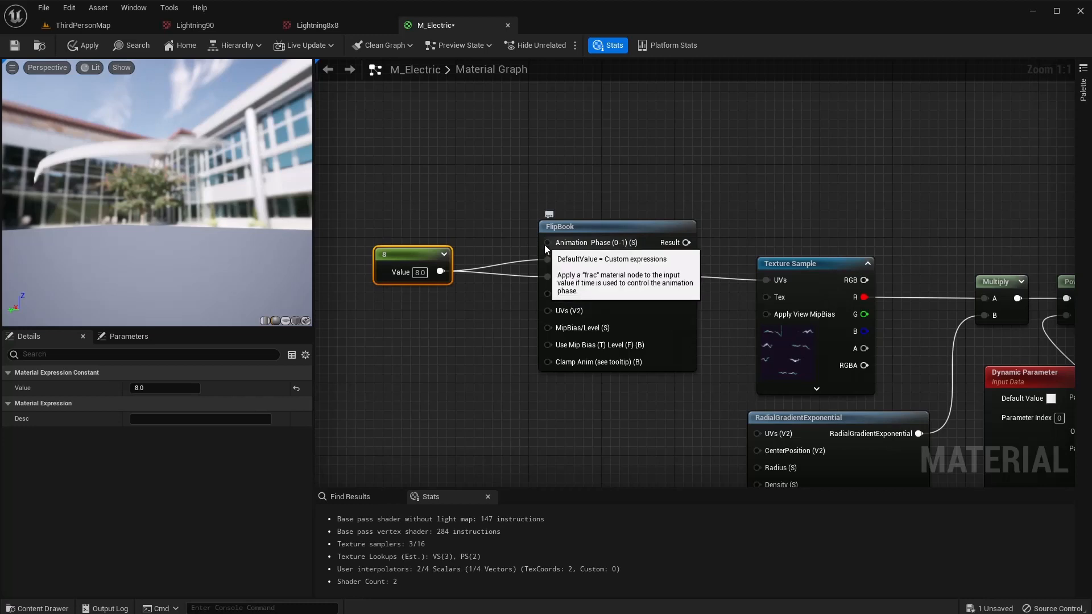
left_click_drag(545, 245, 373, 173)
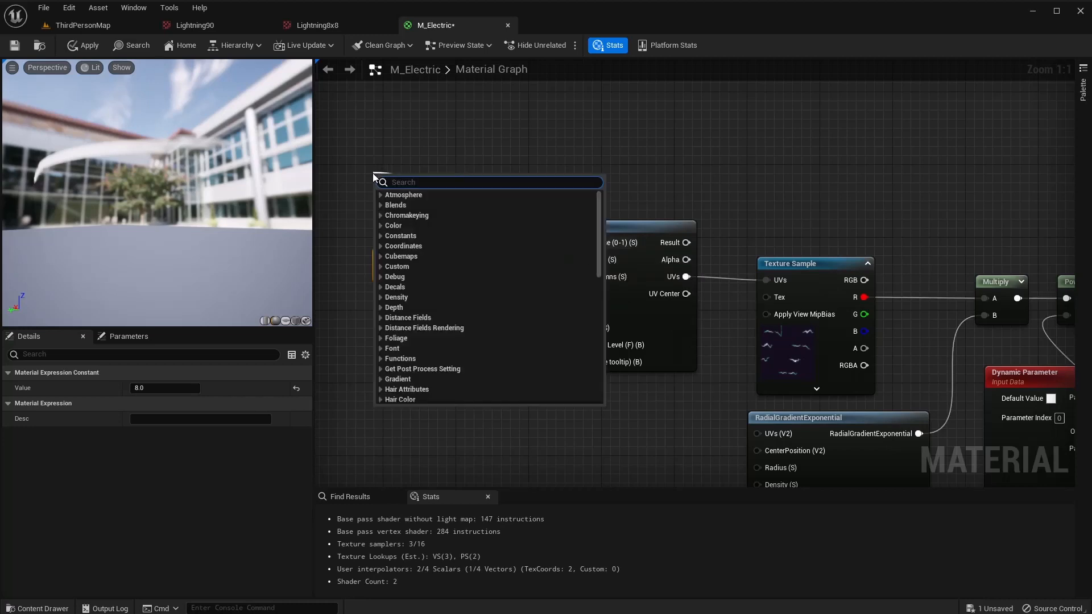
type("divi")
key("Return")
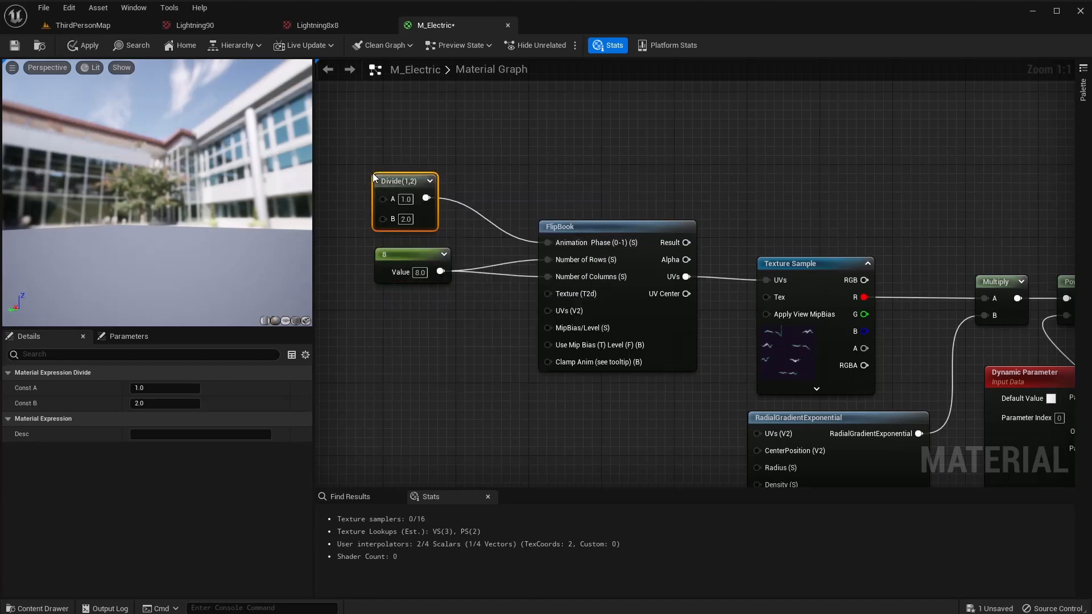
left_click_drag(407, 182, 435, 156)
right_click_drag(397, 236, 482, 274)
left_click_drag(489, 210, 393, 172)
type("time")
key("Return")
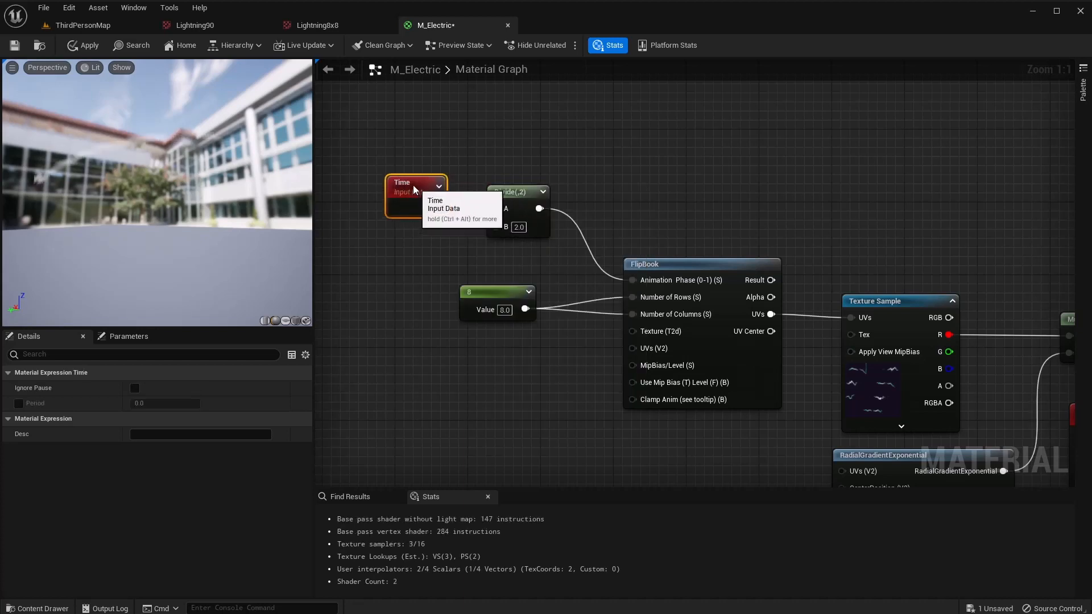
Add a Dynamic Parameter named FlipSpeed as the Divide's divisor.
right_click_drag(384, 255, 463, 244)
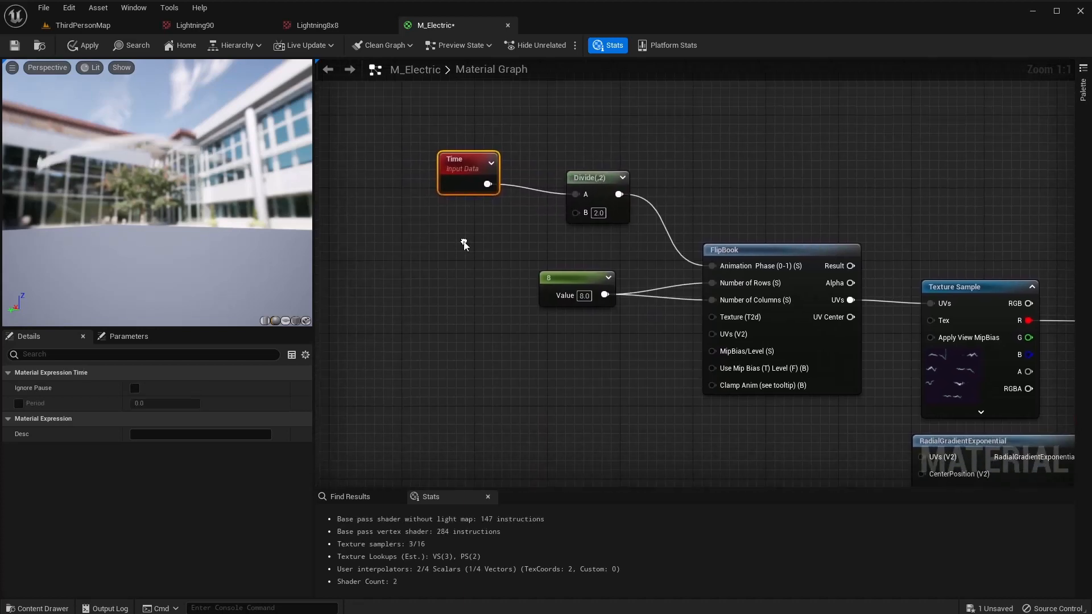
right_click(412, 223)
type("dynamic")
key("Return")
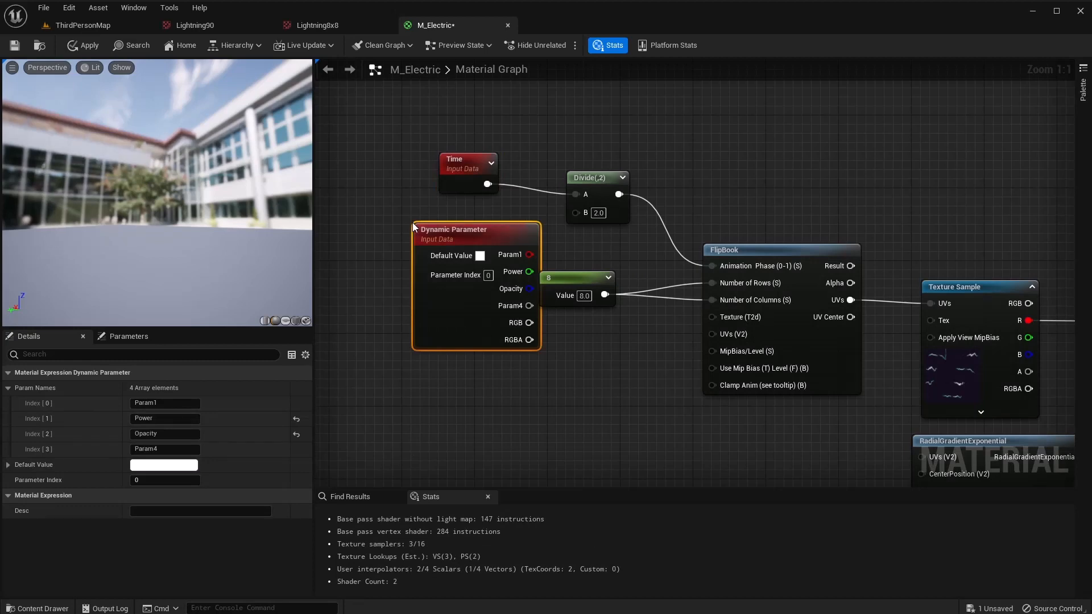
left_click_drag(490, 231, 425, 207)
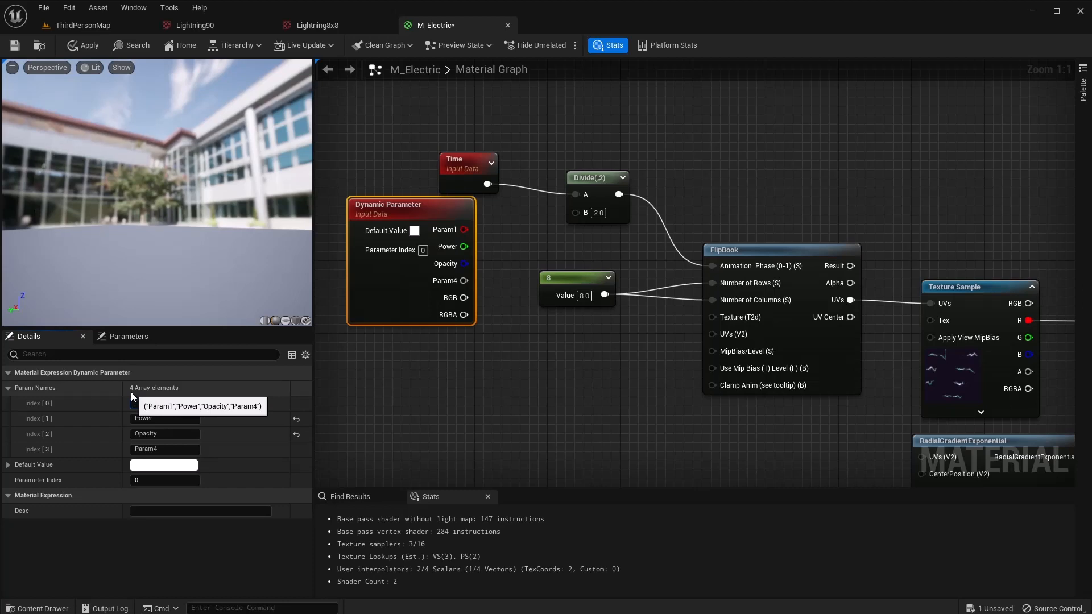
type("FlipSpeed")
key("Return")
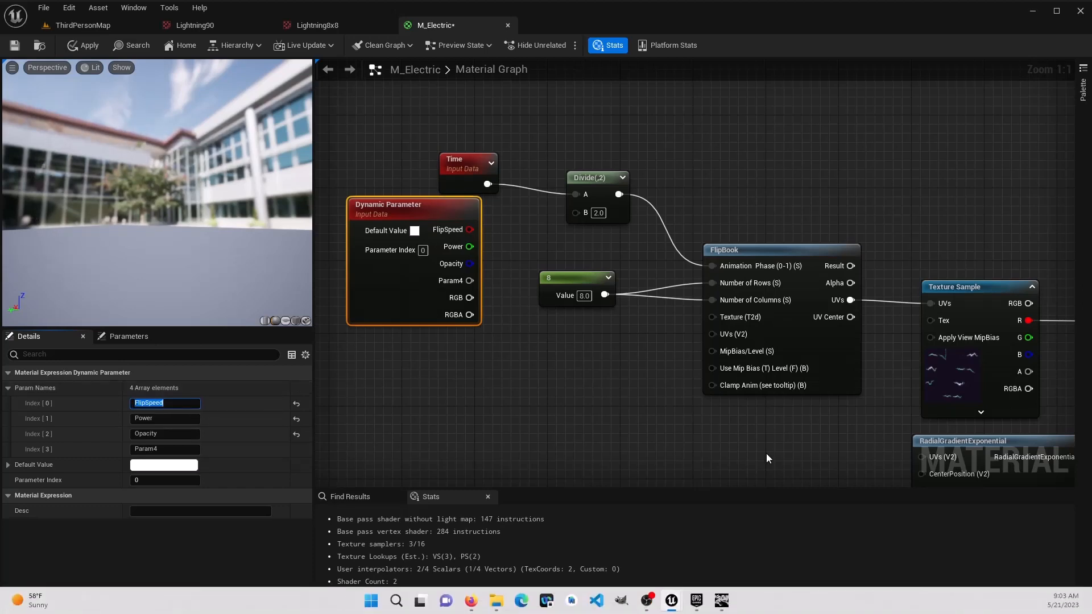
left_click_drag(467, 230, 592, 214)
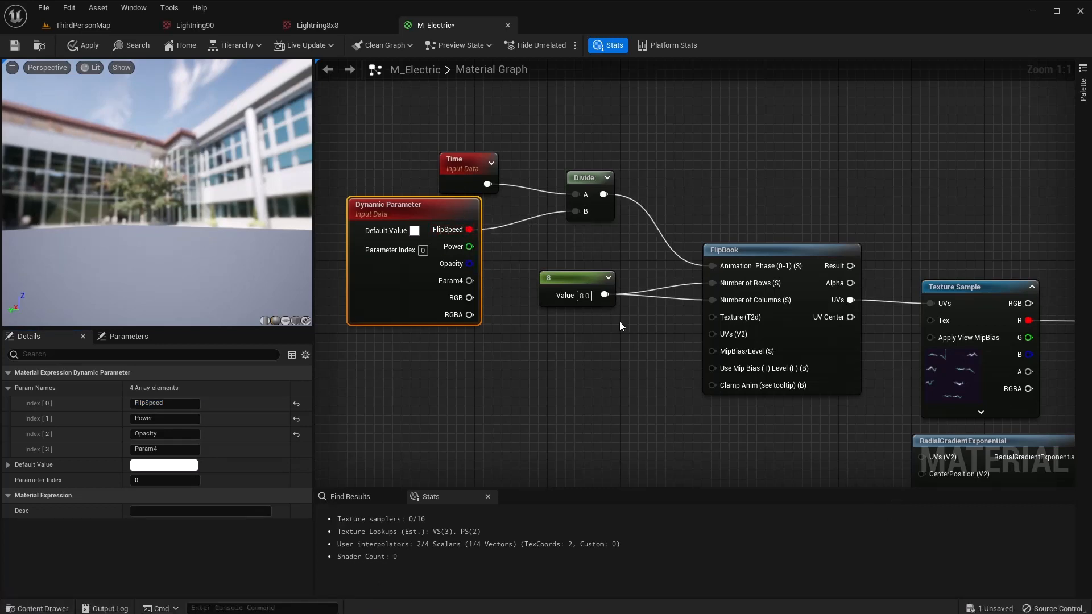
Apply and save the M_Electric material.
left_click(88, 46)
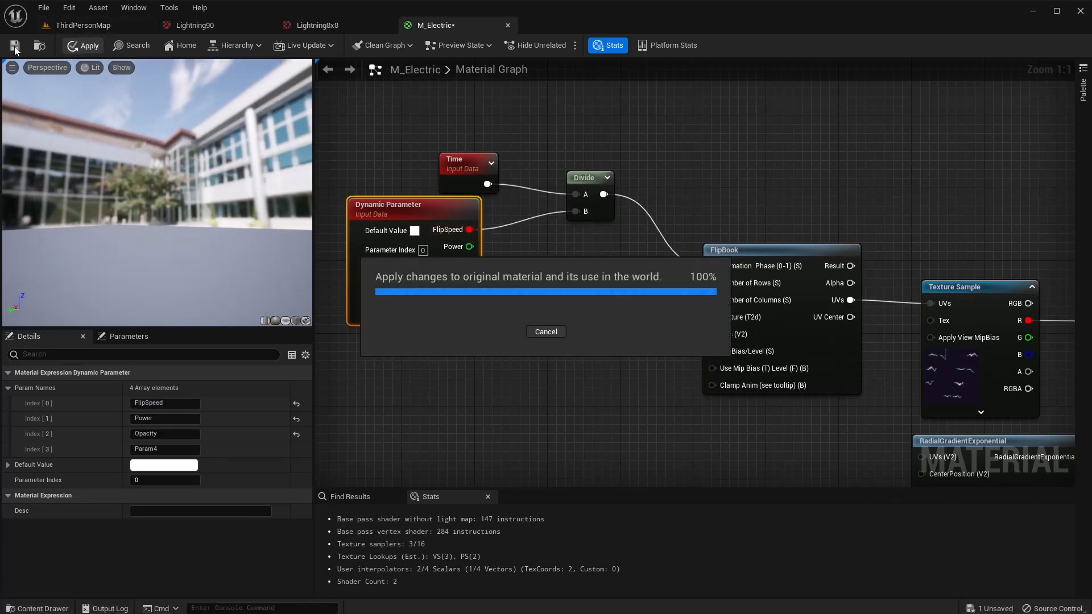
left_click(16, 46)
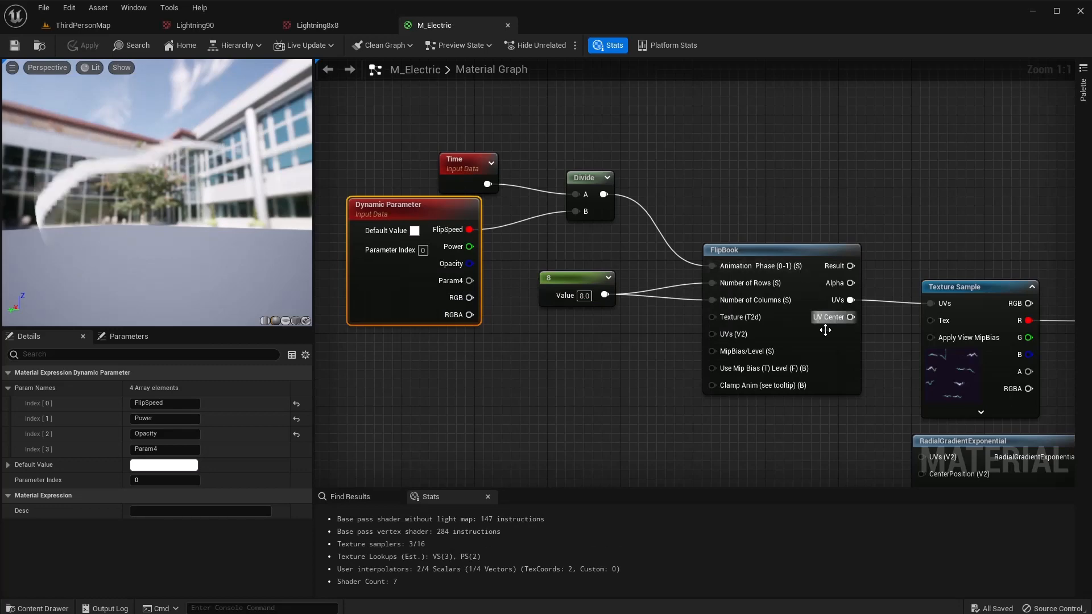
scroll(674, 385, "down", 2)
right_click_drag(674, 384, 594, 312)
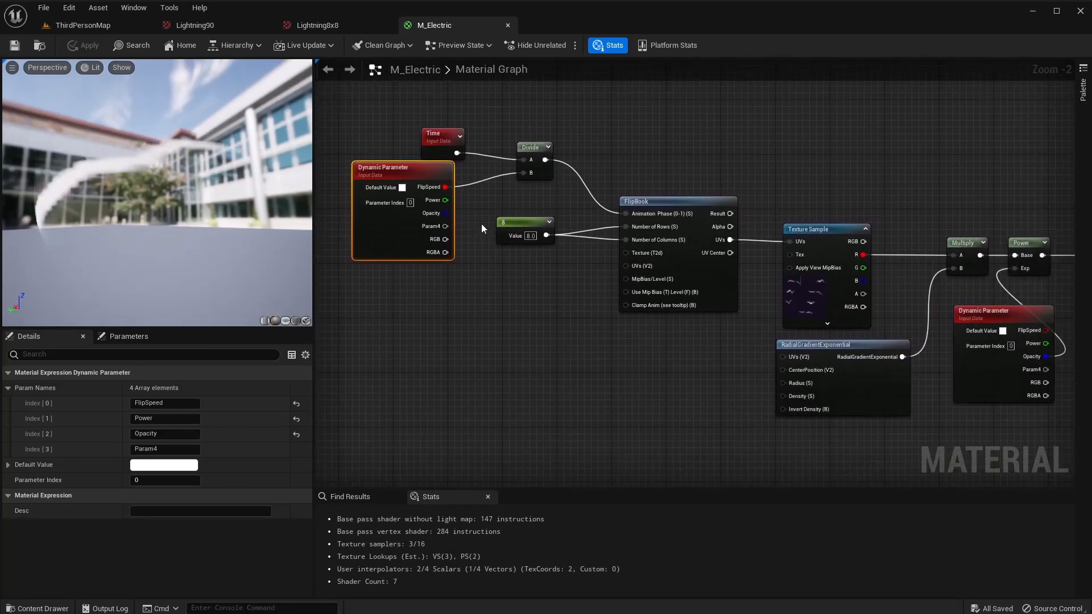
left_click_drag(704, 362, 588, 354)
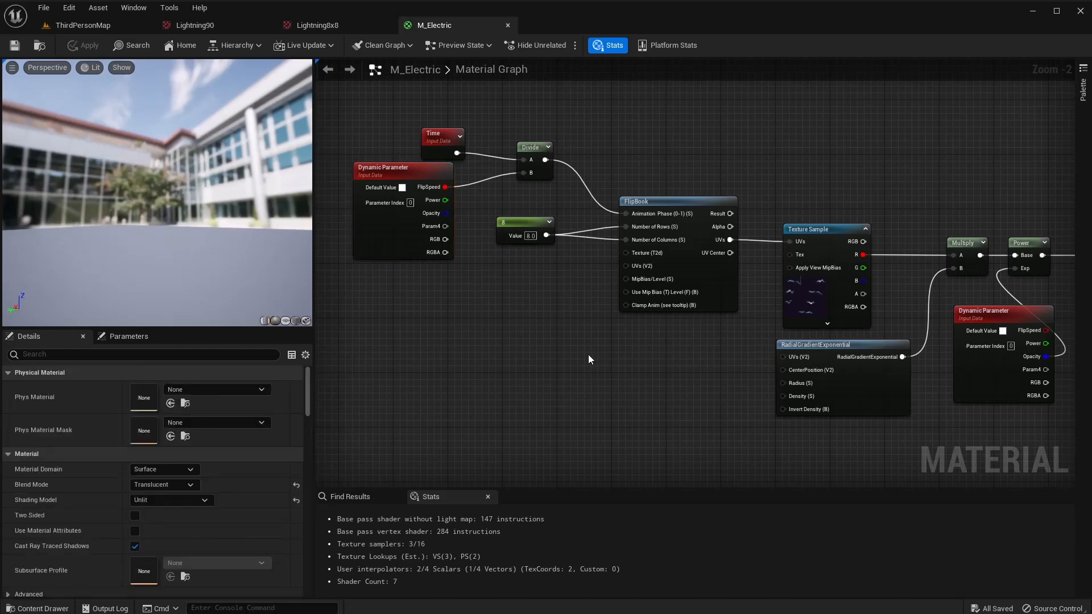
right_click_drag(643, 361, 486, 354)
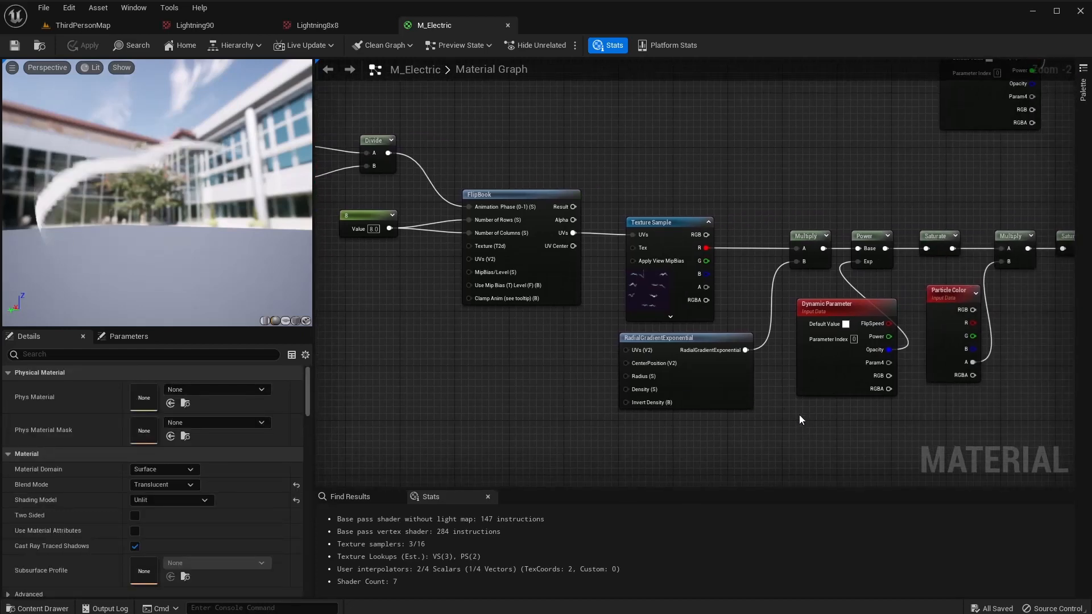
right_click_drag(799, 415, 664, 414)
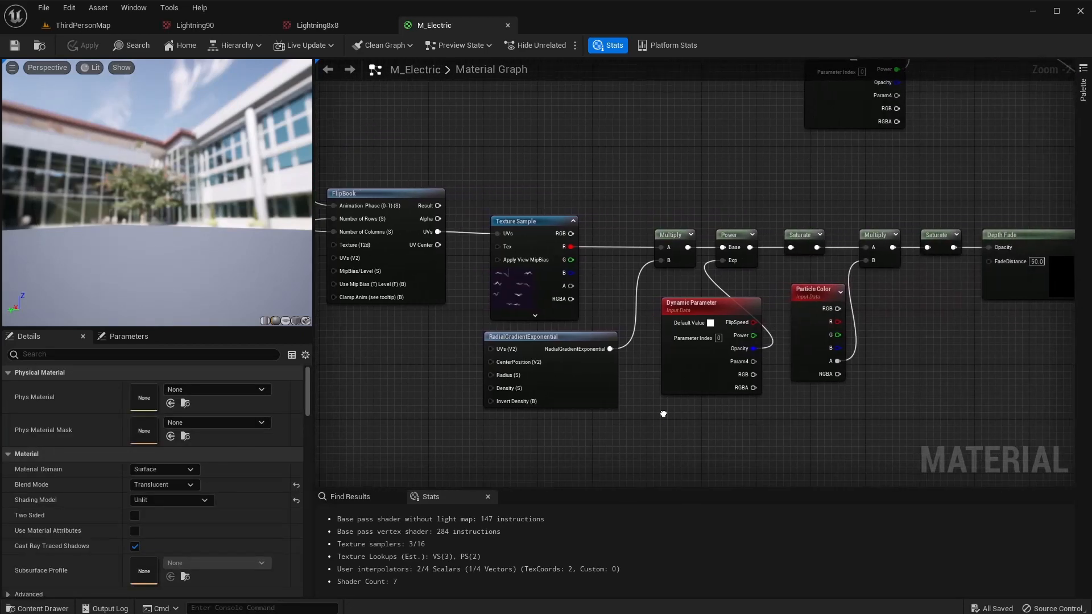
right_click_drag(902, 336, 652, 446)
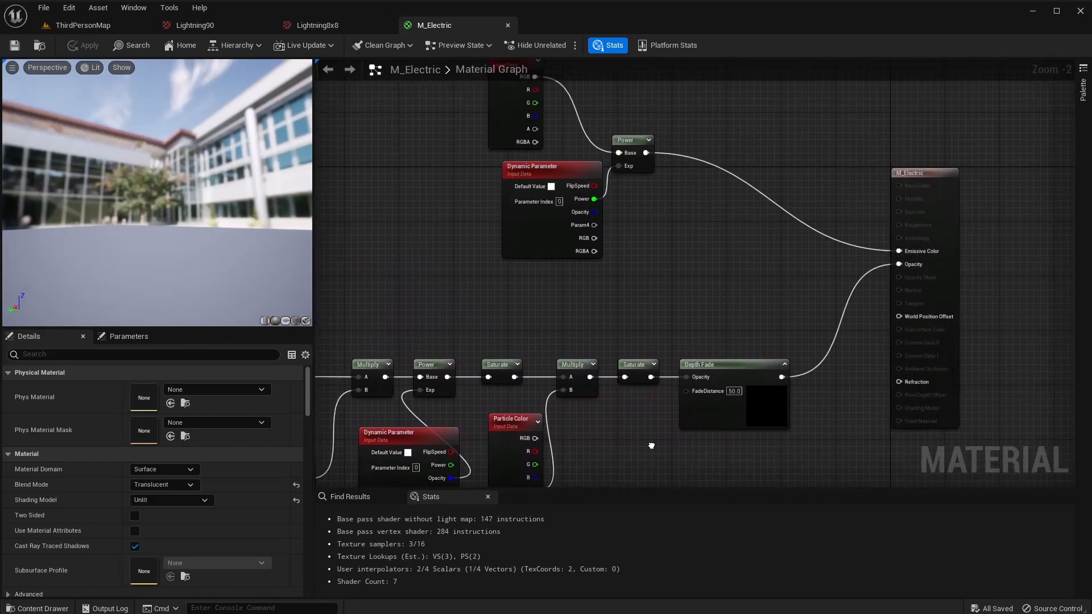
right_click_drag(663, 306, 647, 353)
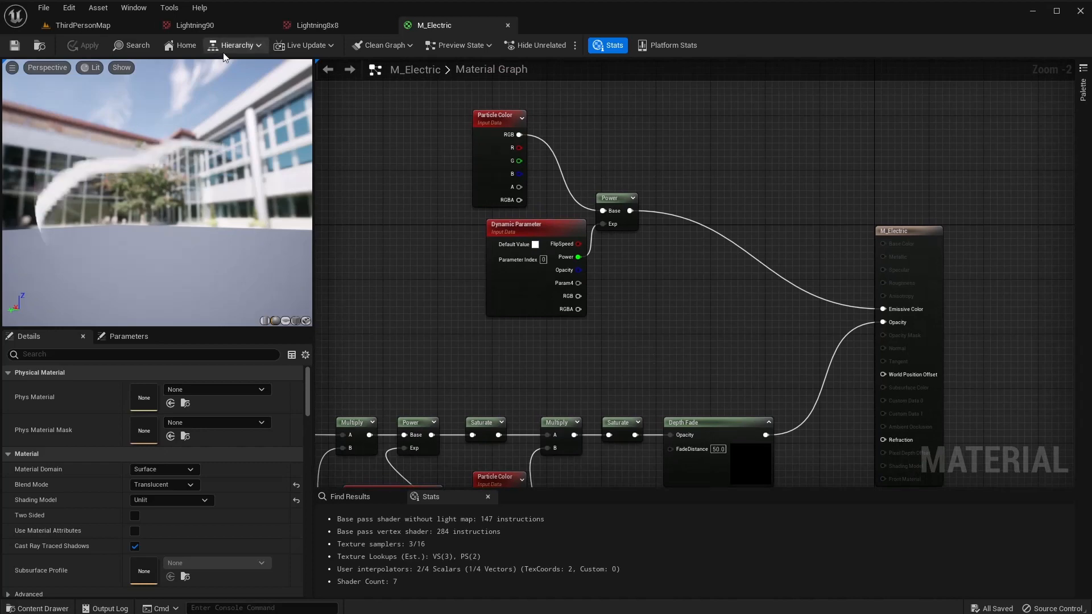
Close the M_Electric, Lightning8x8 and Lightning90 editor tabs.
left_click(509, 24)
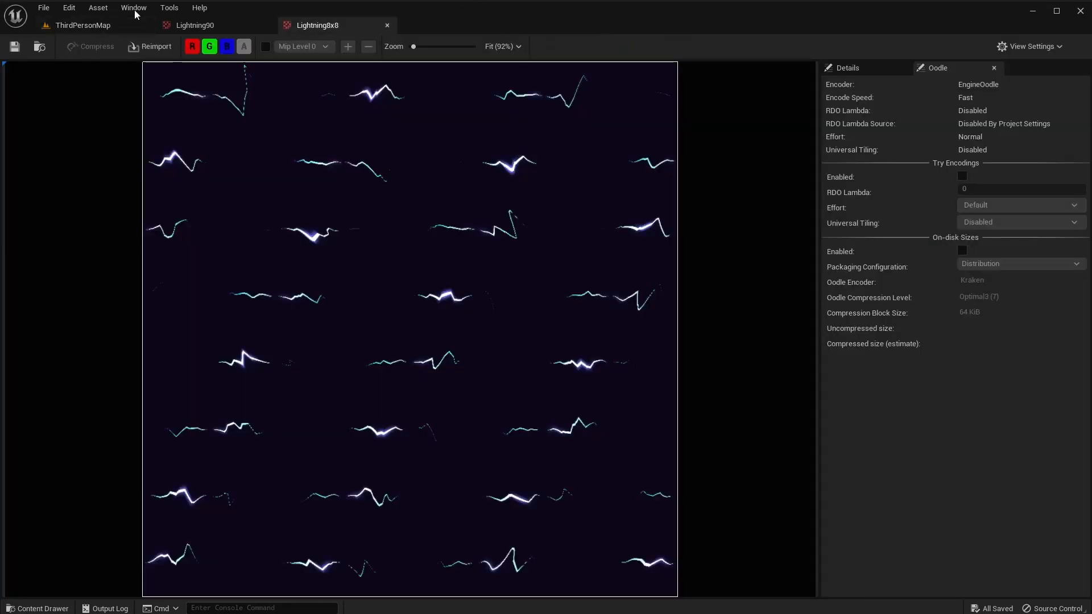
left_click(388, 24)
left_click(266, 25)
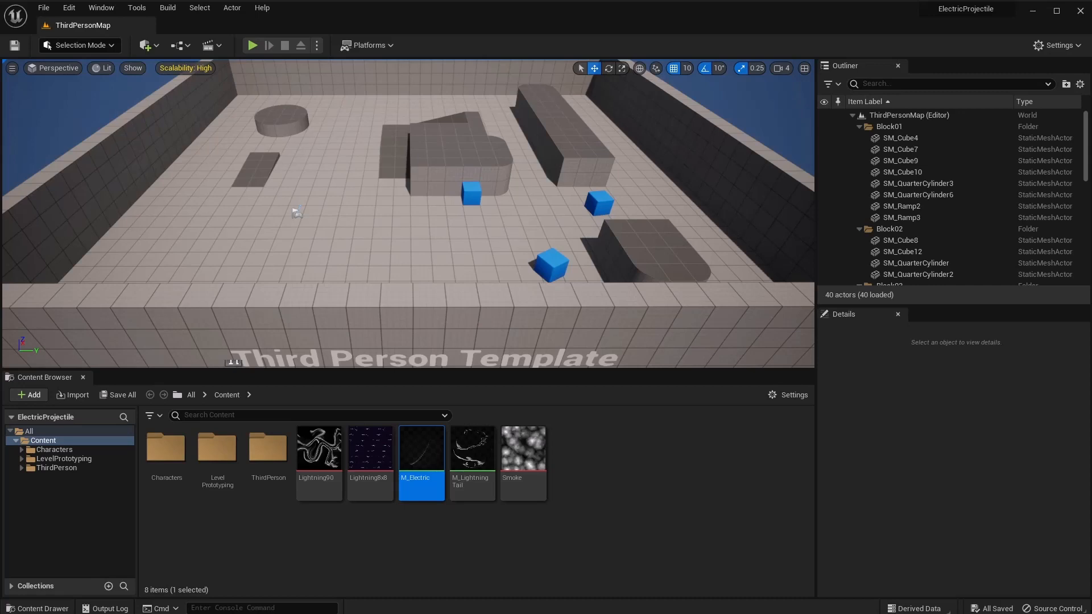
Create an empty Niagara system named NS_LightningProjectile in Content and open it.
right_click(598, 471)
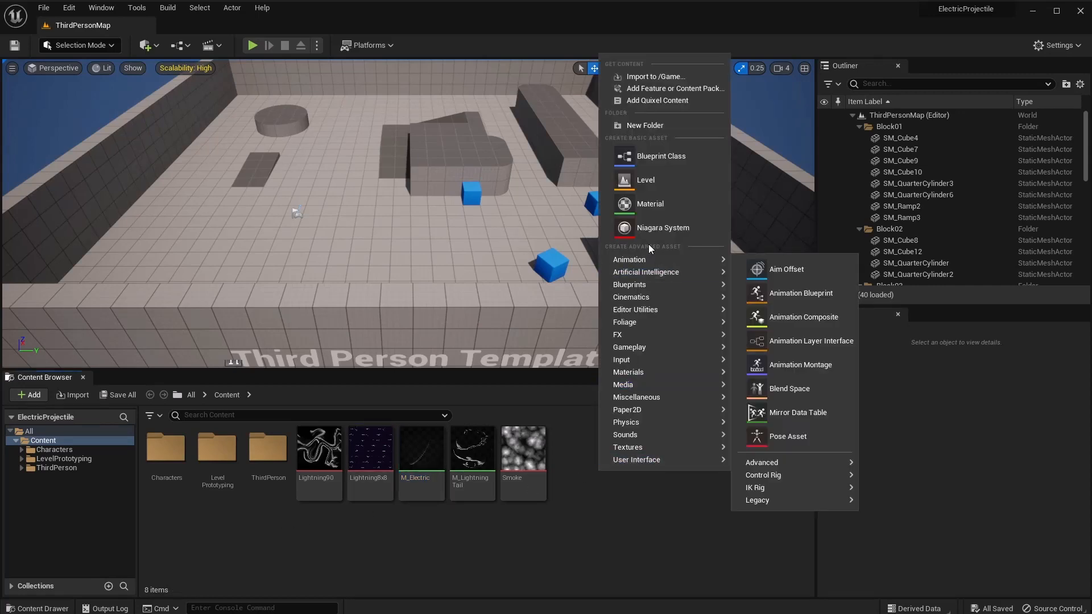
left_click(660, 228)
left_click(551, 475)
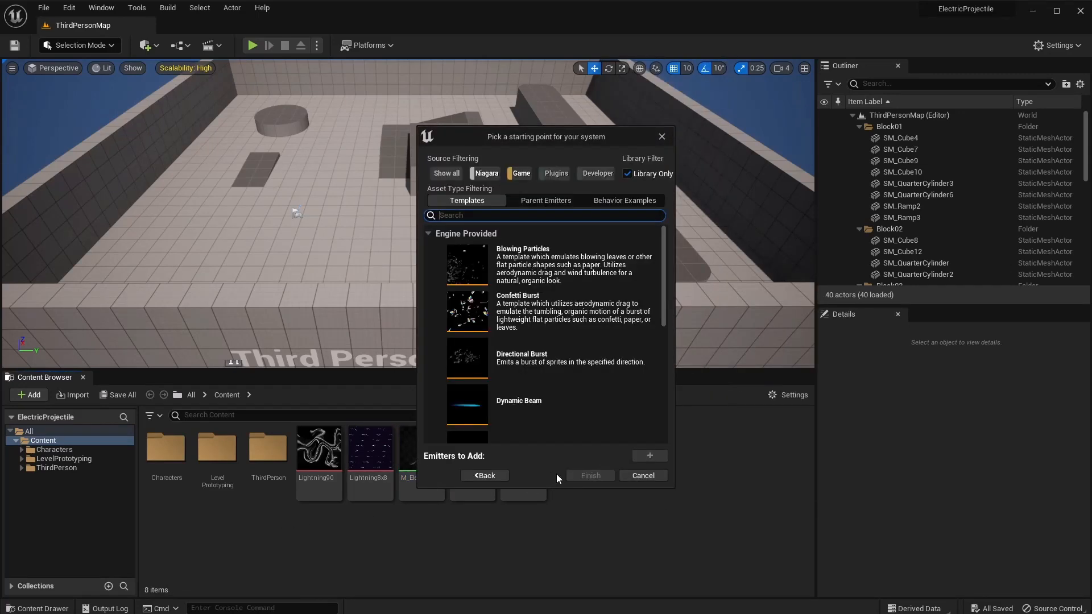
scroll(586, 375, "down", 2)
left_click(567, 411)
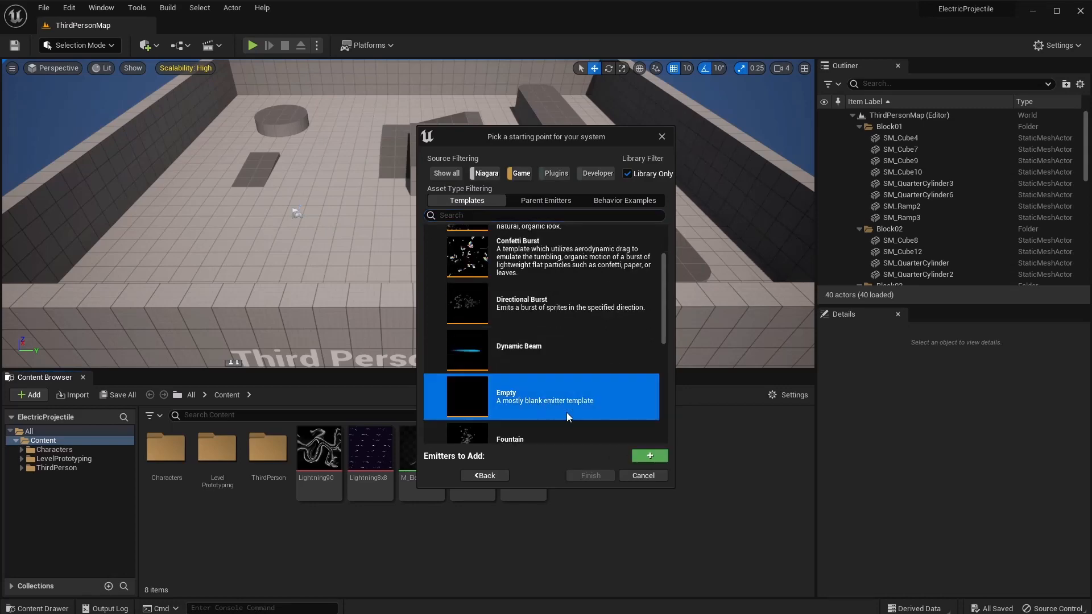
left_click(649, 454)
left_click(602, 478)
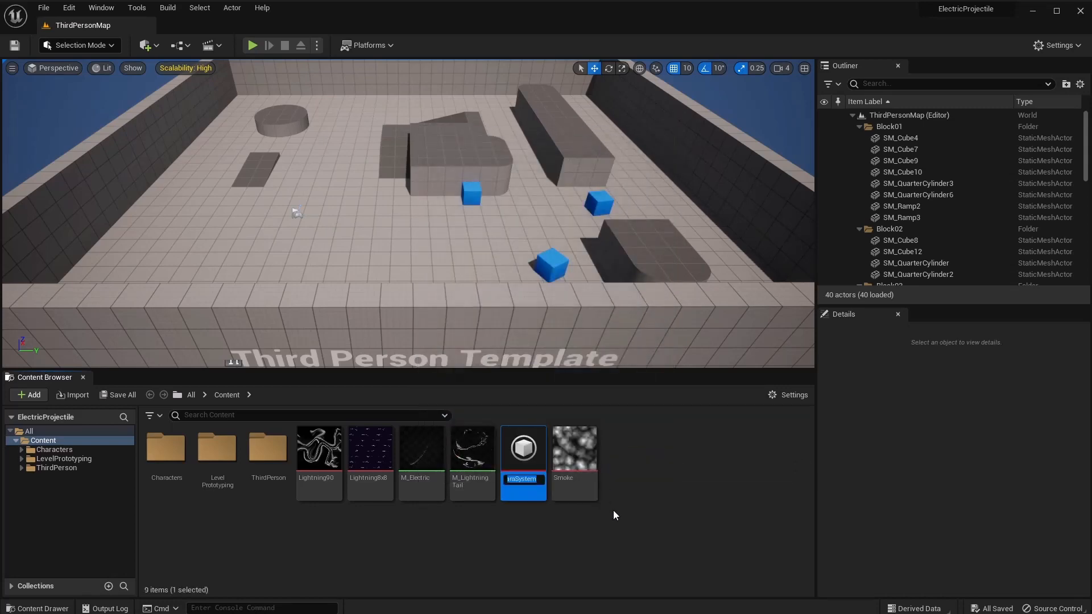
type("NS_LightningProjectile")
key("Return")
double_click(524, 449)
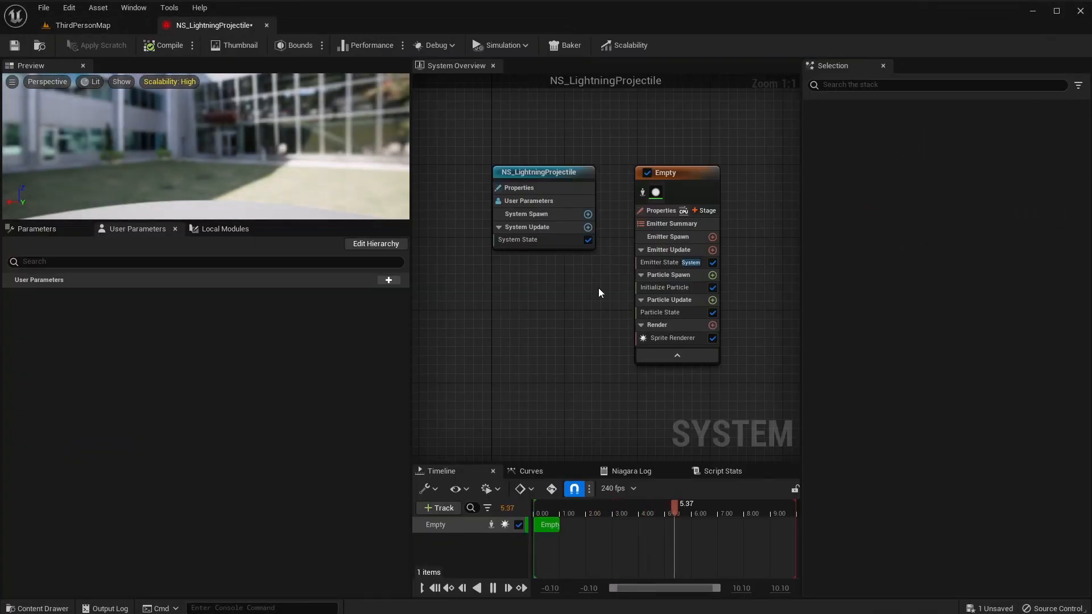
Rename the Empty emitter to ElectricRibbon.
right_click_drag(599, 293, 463, 282)
left_click(531, 326)
right_click(535, 328)
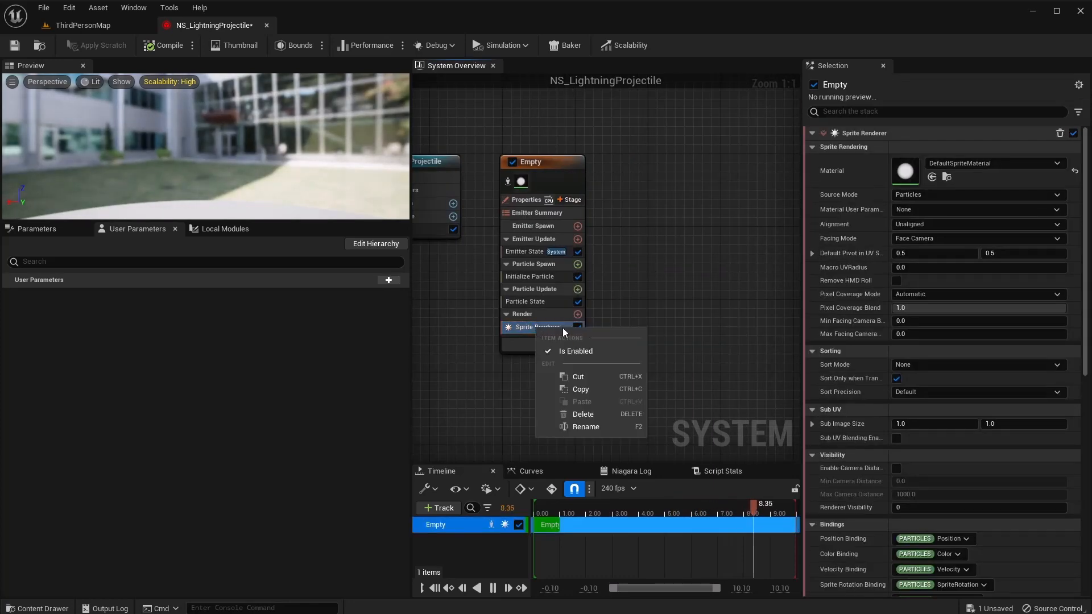
left_click(531, 166)
right_click(531, 166)
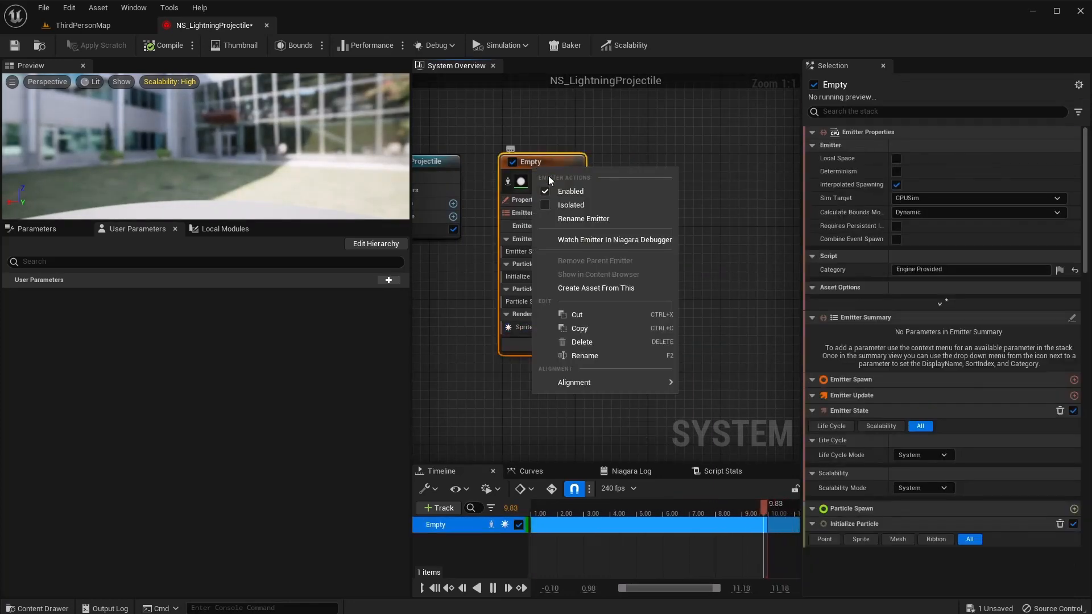
left_click(568, 222)
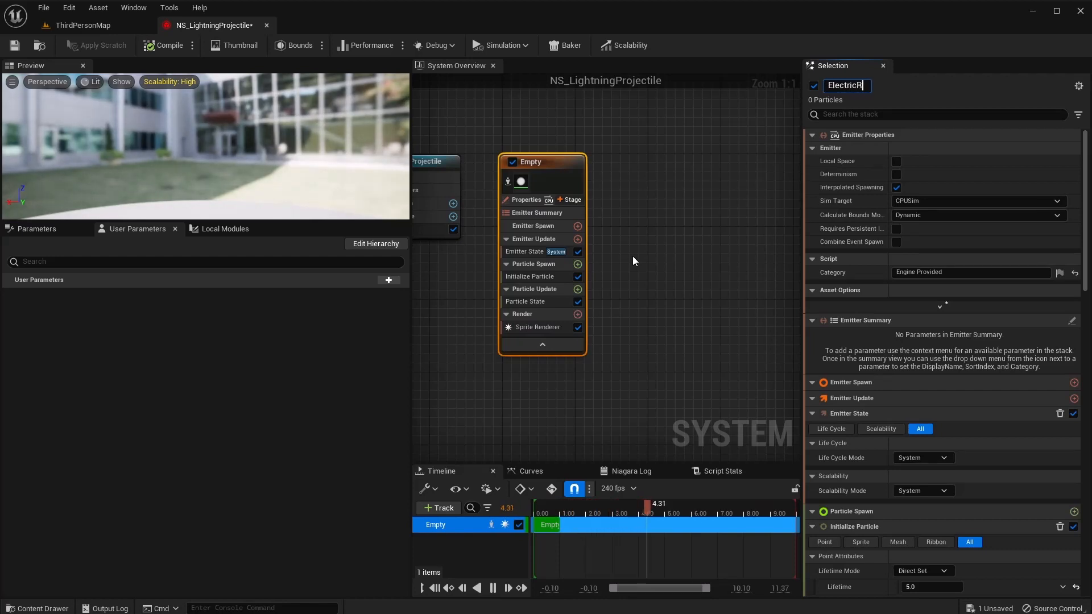
type("ElectricRibbon")
key("Return")
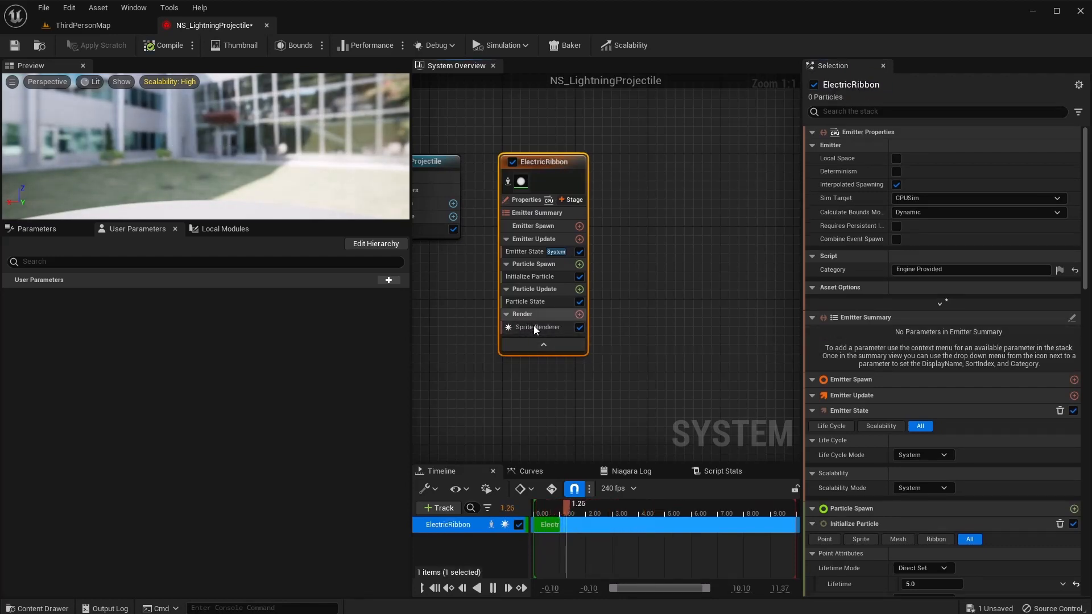
Replace the sprite renderer with a Ribbon Renderer using M_LightningTail.
right_click(545, 330)
left_click(595, 419)
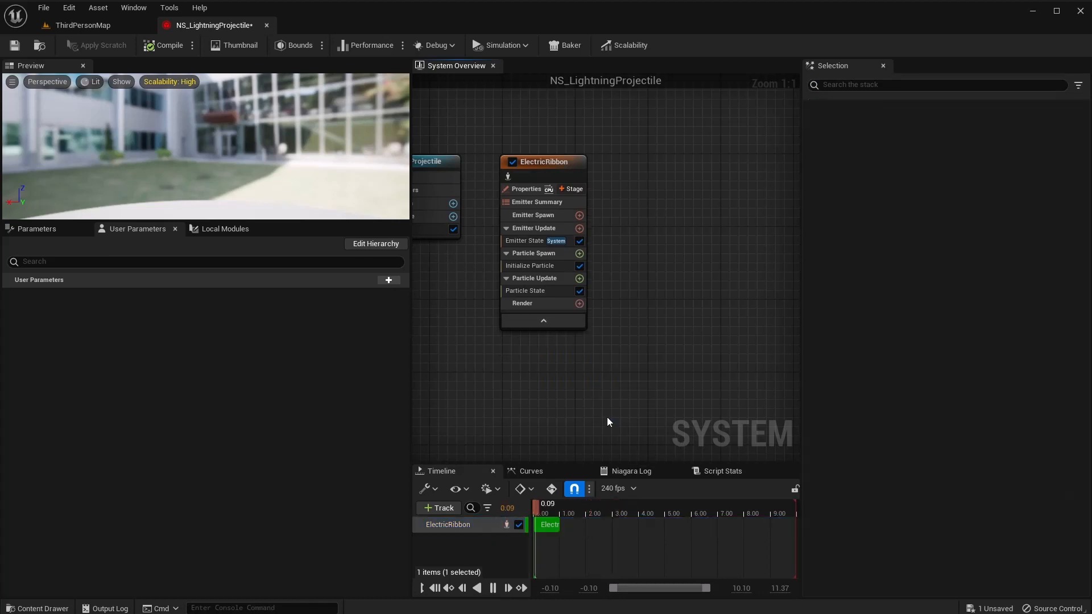
left_click(579, 304)
left_click(394, 378)
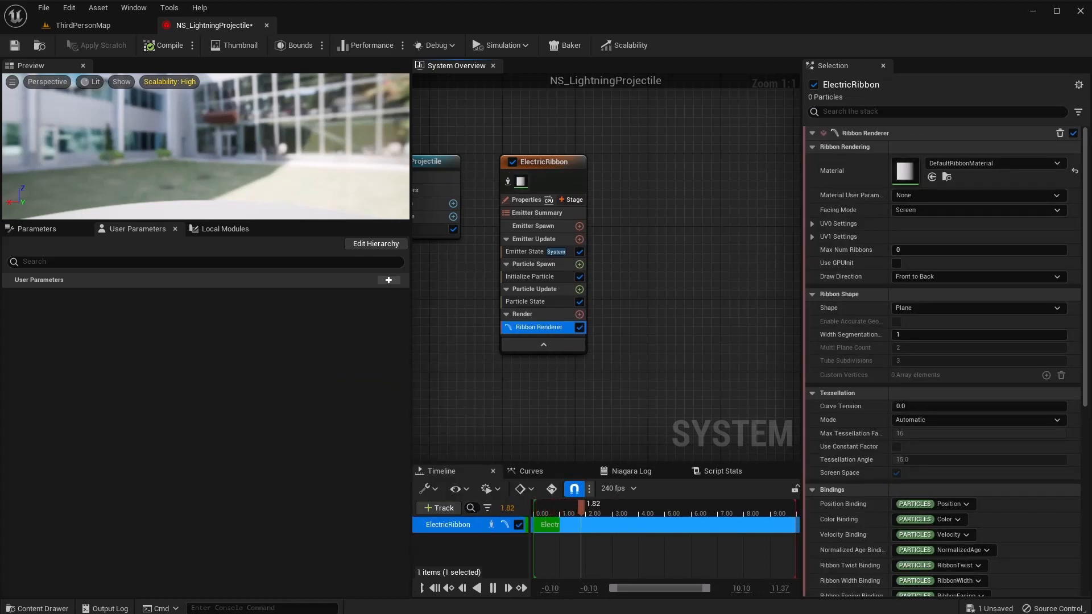
left_click(956, 165)
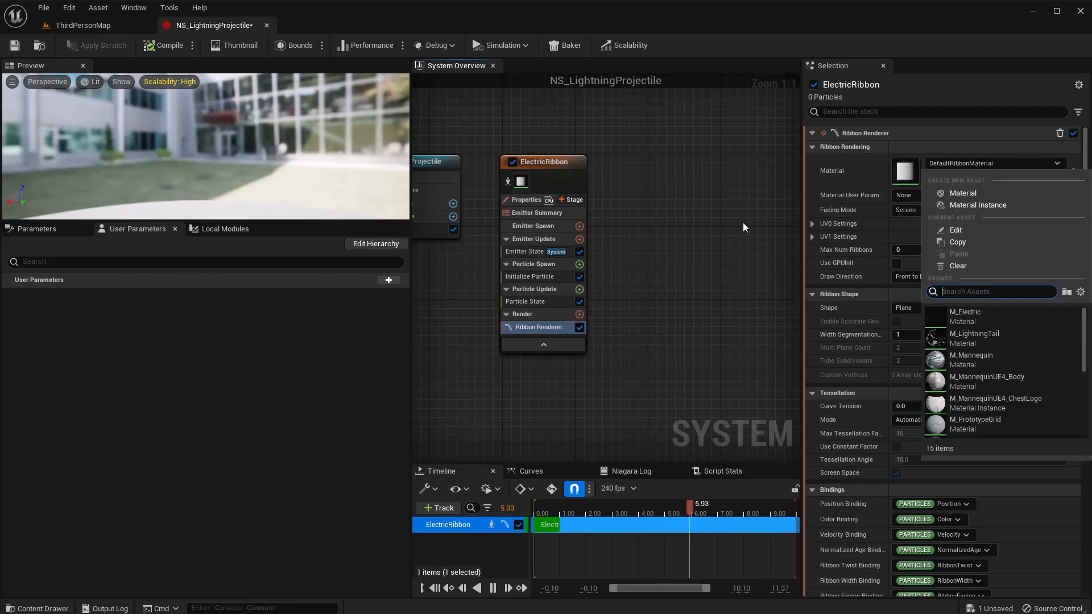
left_click(1017, 339)
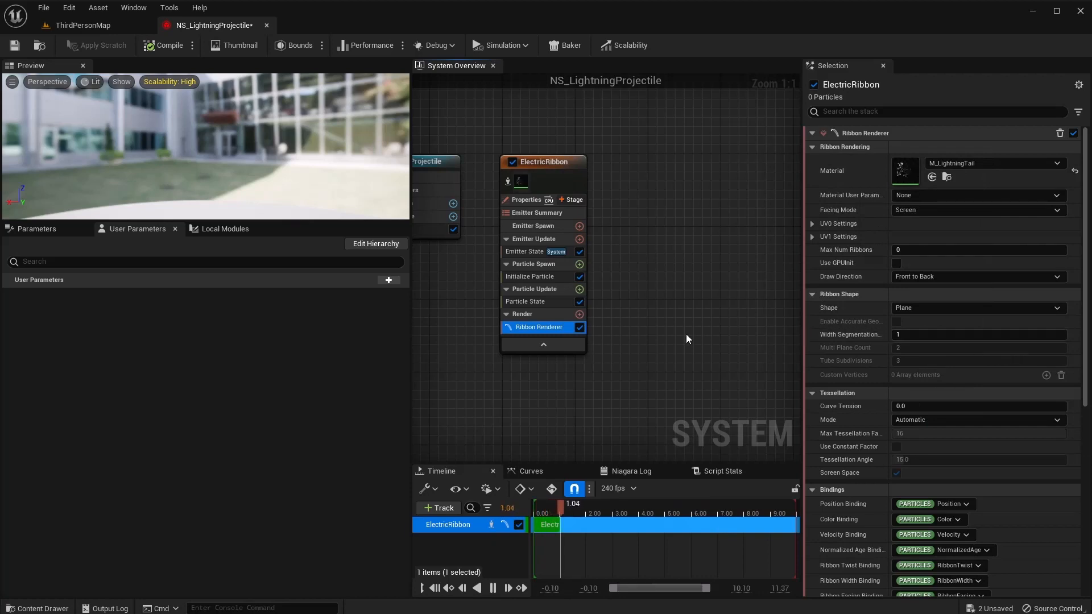
left_click_drag(169, 222, 169, 439)
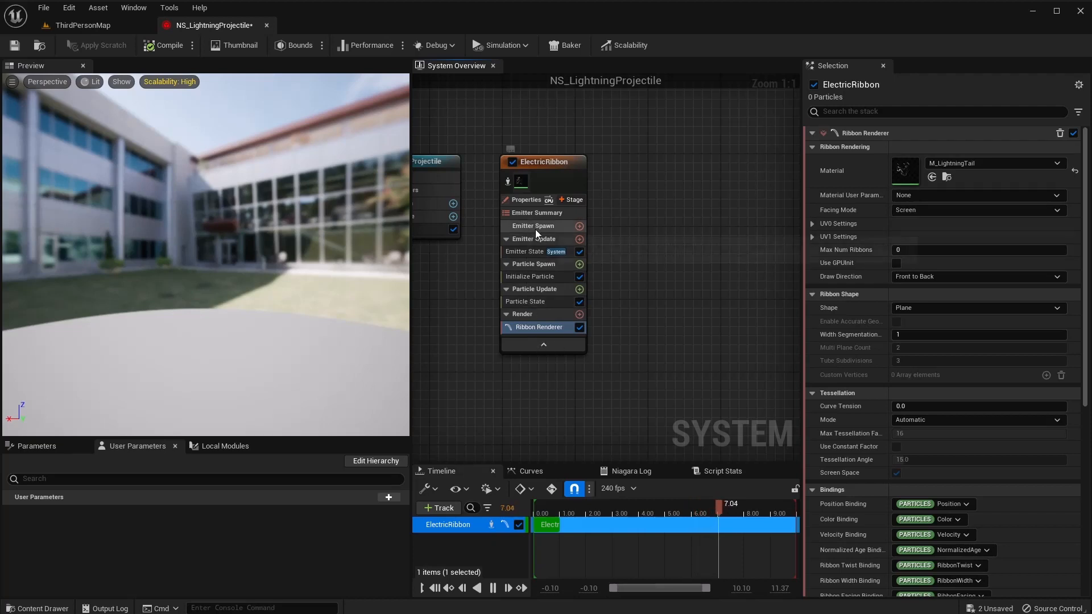
Set the ElectricRibbon emitter's Life Cycle Mode to Self.
left_click(526, 203)
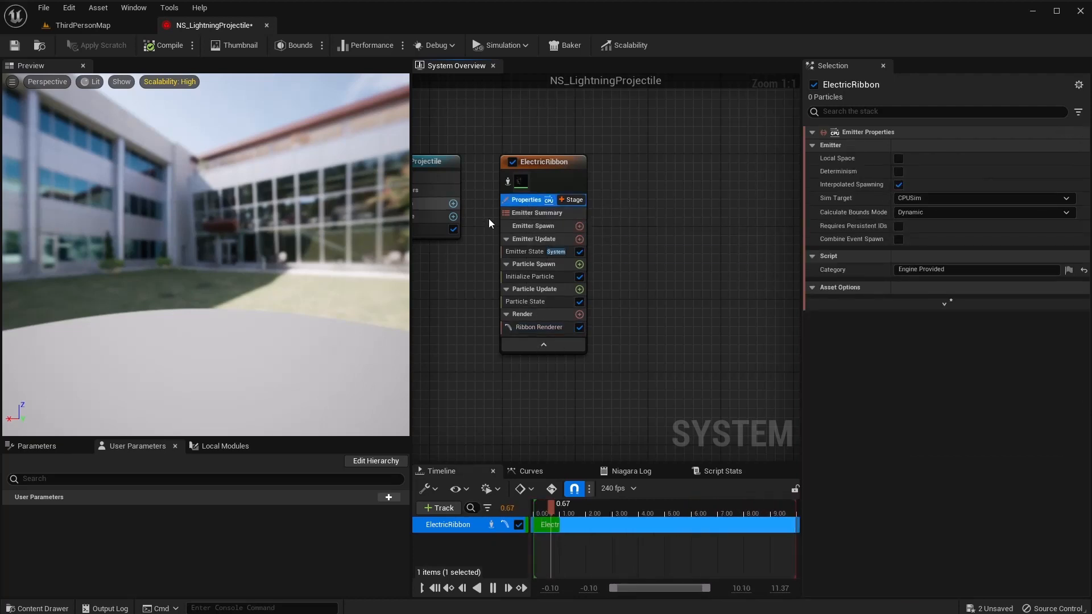
left_click(533, 252)
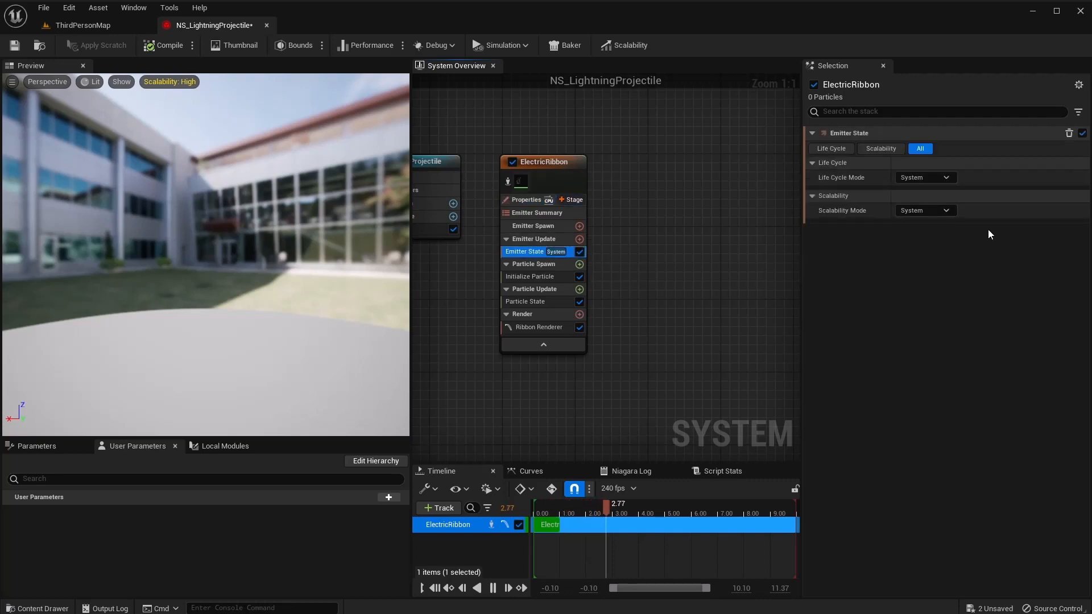
left_click(930, 180)
left_click(943, 206)
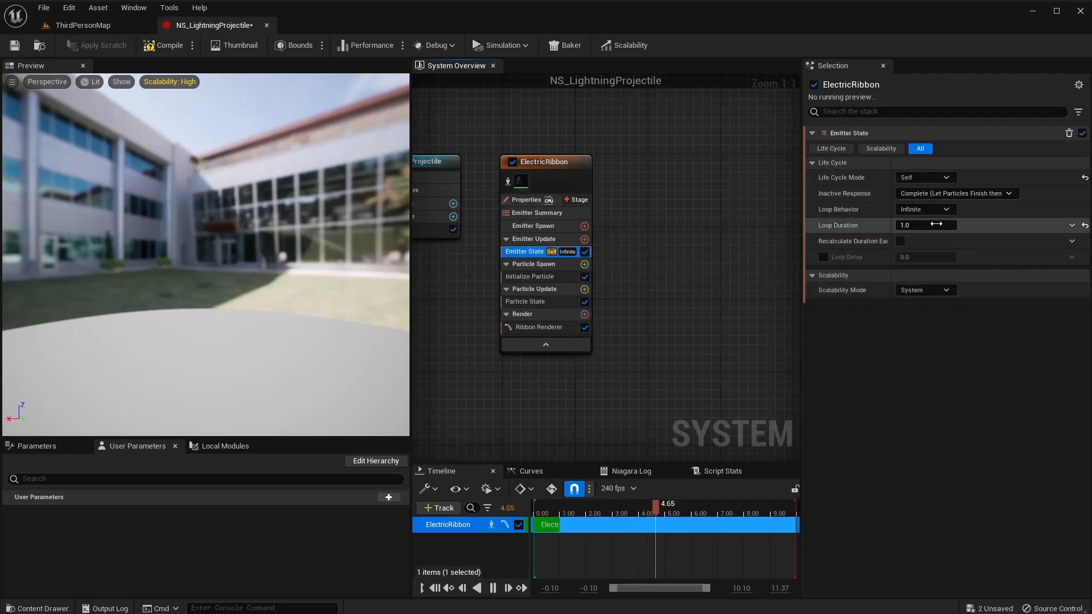
Add a Spawn Rate module to Emitter Update with a rate of 200.
left_click(585, 239)
type("spawn")
key("Return")
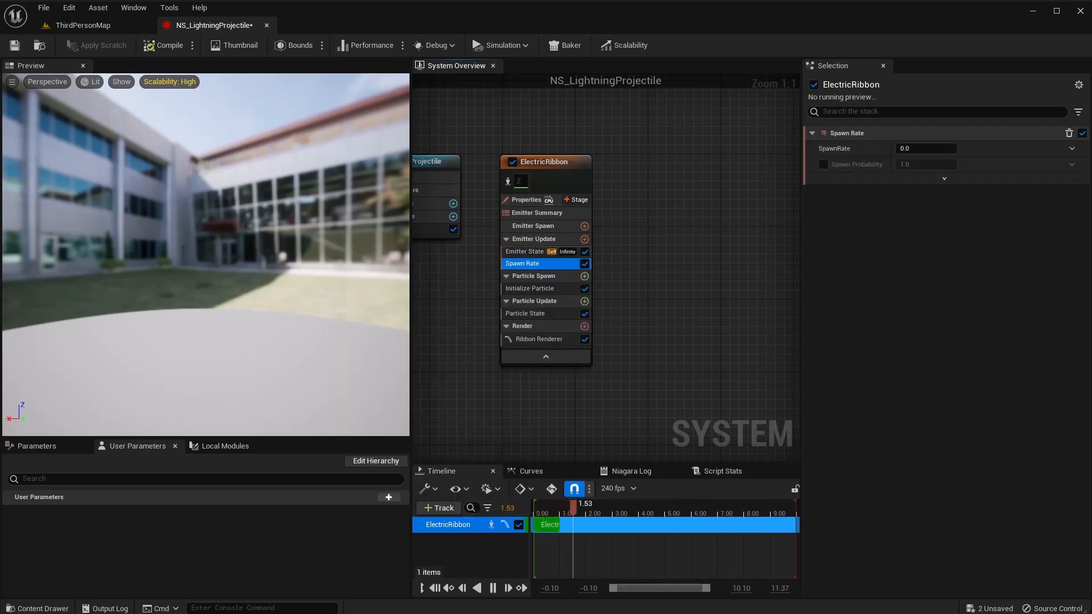
left_click(925, 146)
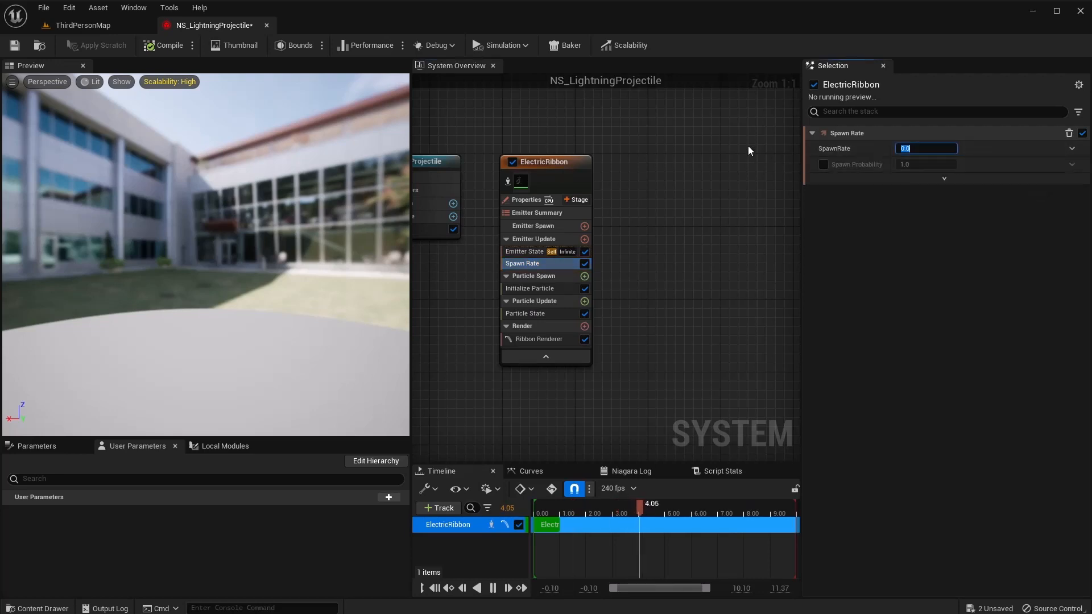
type("200")
key("Return")
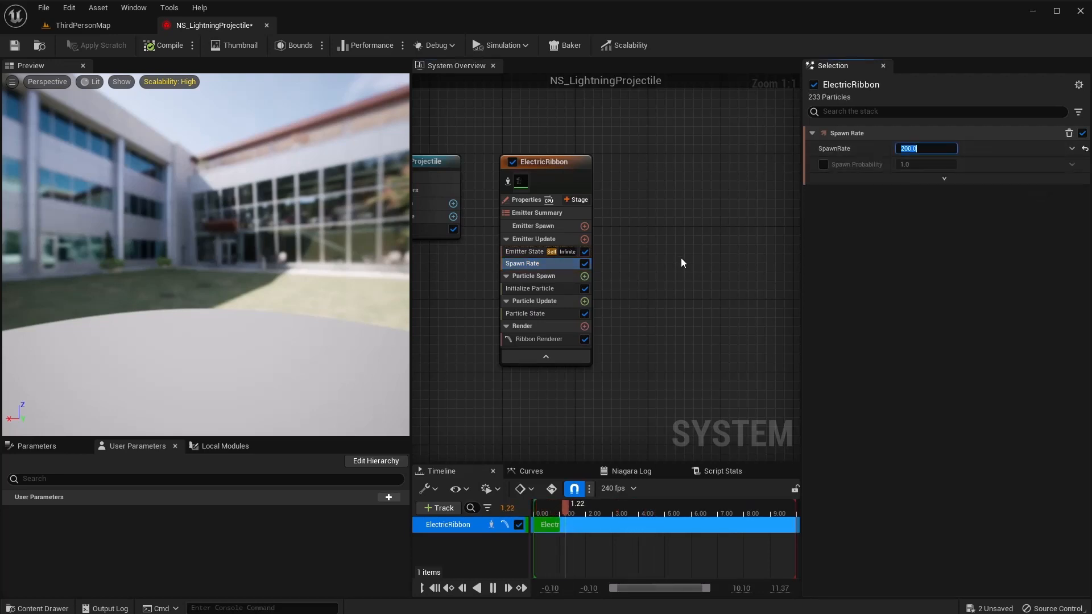
right_click_drag(683, 262, 715, 259)
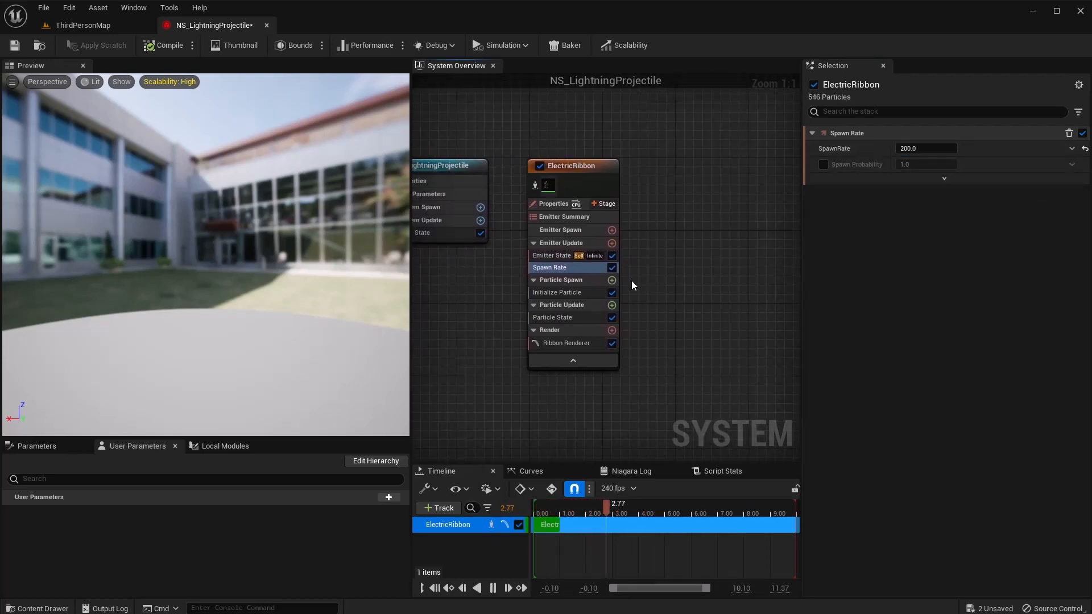
left_click(588, 291)
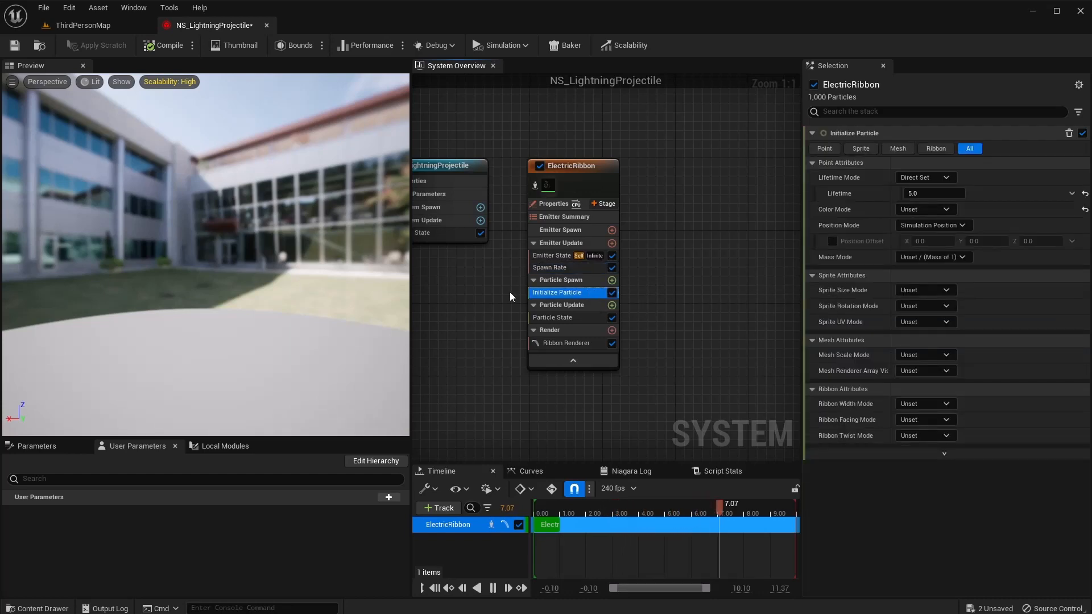
Set particle lifetime to 0.5 and colour directly to R 250, G 0, B 2000, A 1.
left_click(924, 195)
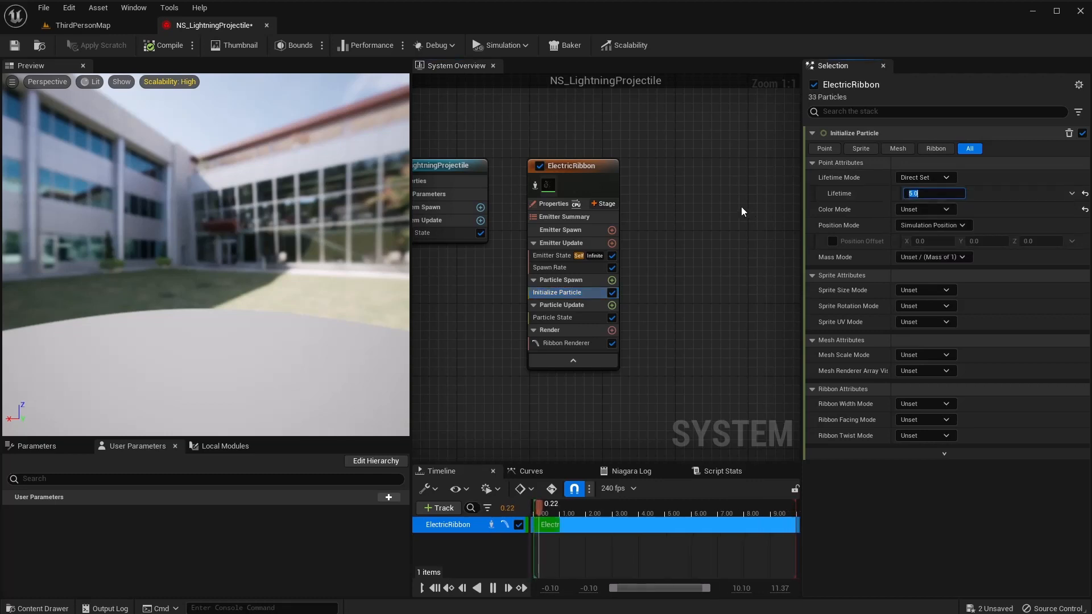
type("0.5")
key("Return")
left_click(923, 210)
left_click(933, 239)
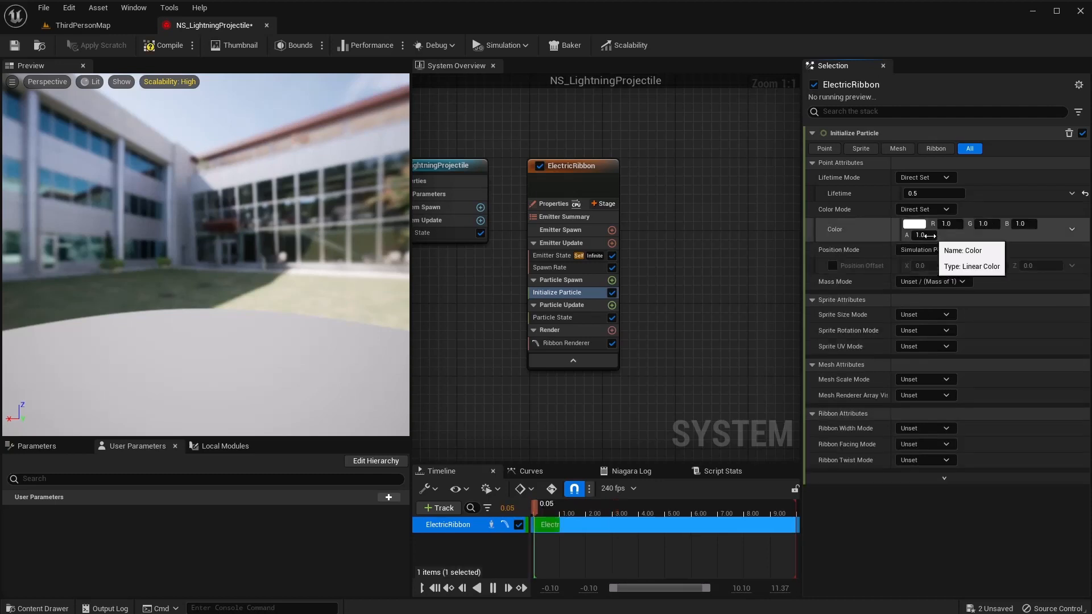
type("2")
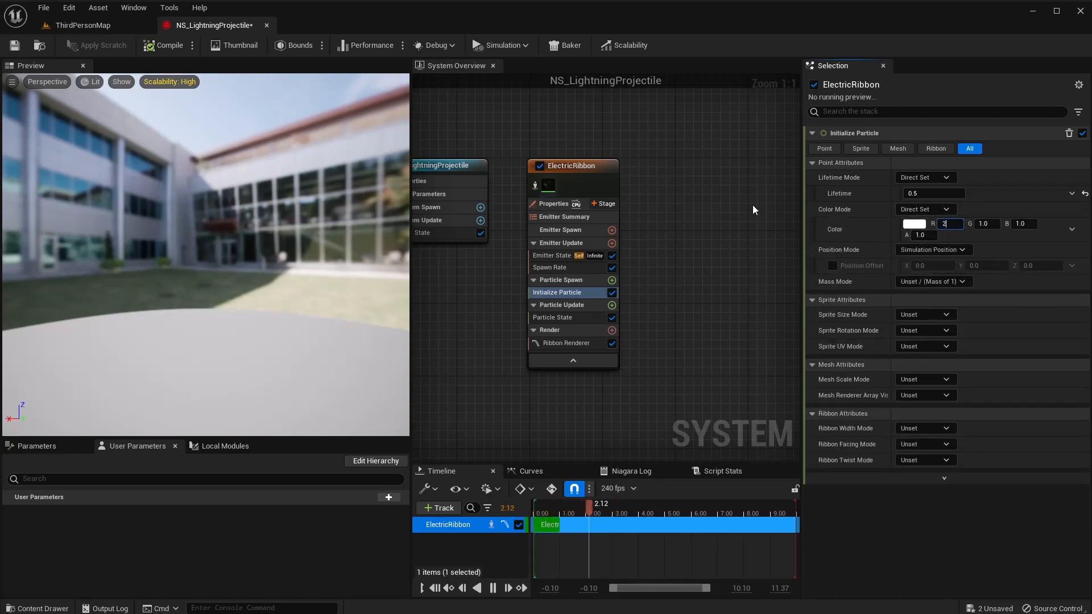
type("50")
key("Tab")
type("0")
key("Tab")
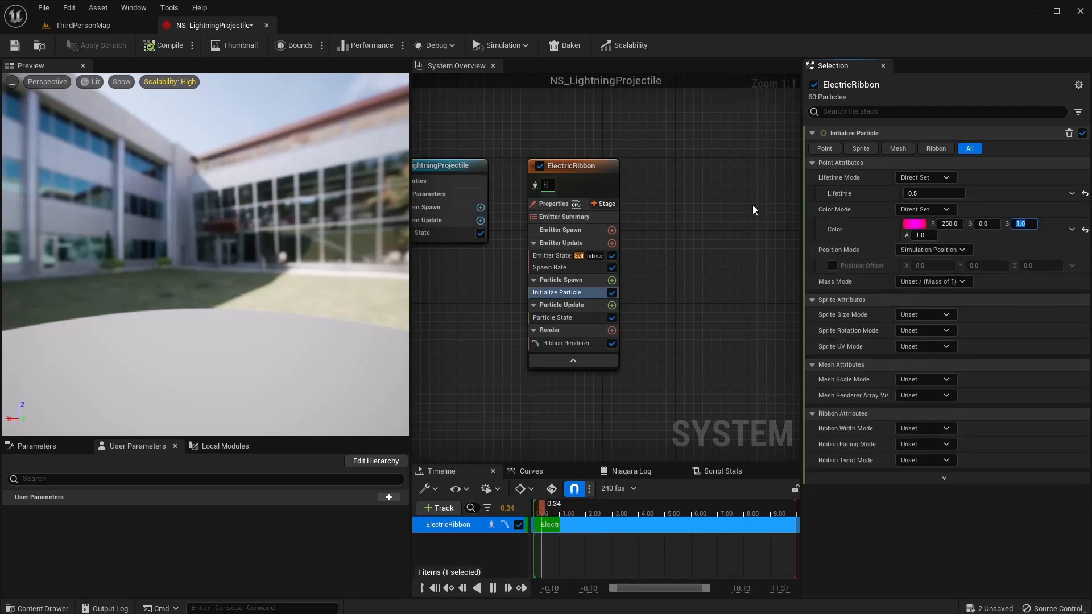
type("2000")
key("Tab")
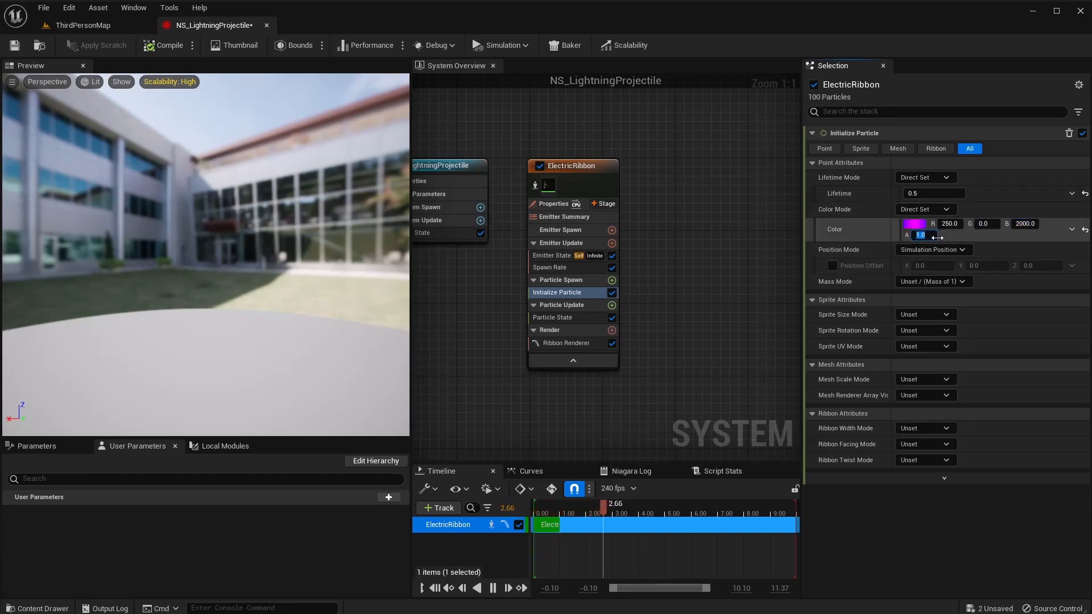
key("Return")
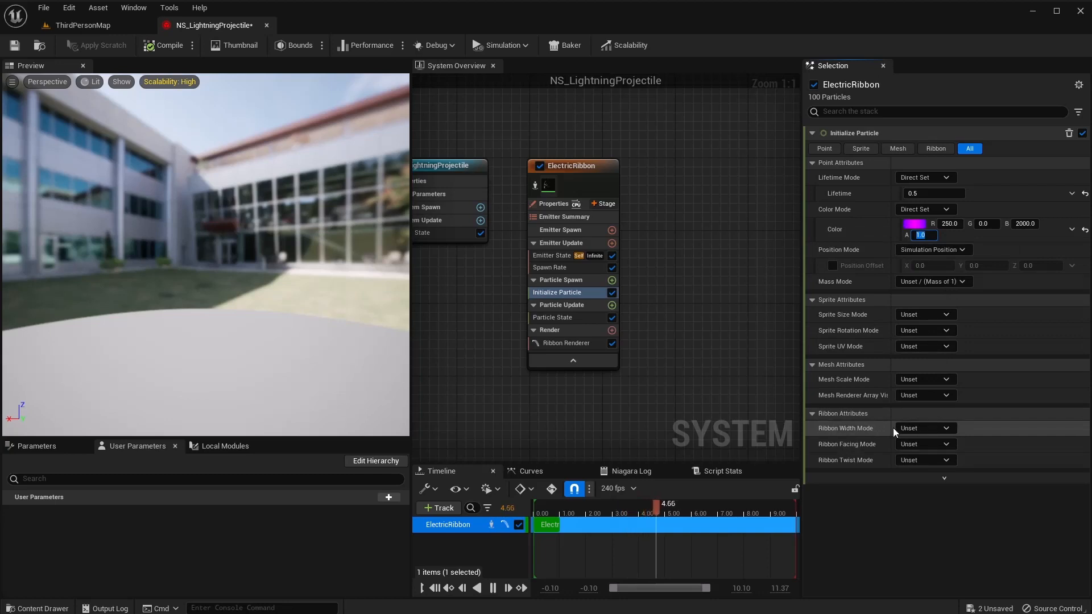
Switch Ribbon Width Mode to Direct Set to enter a fixed ribbon width.
left_click(930, 429)
left_click(944, 459)
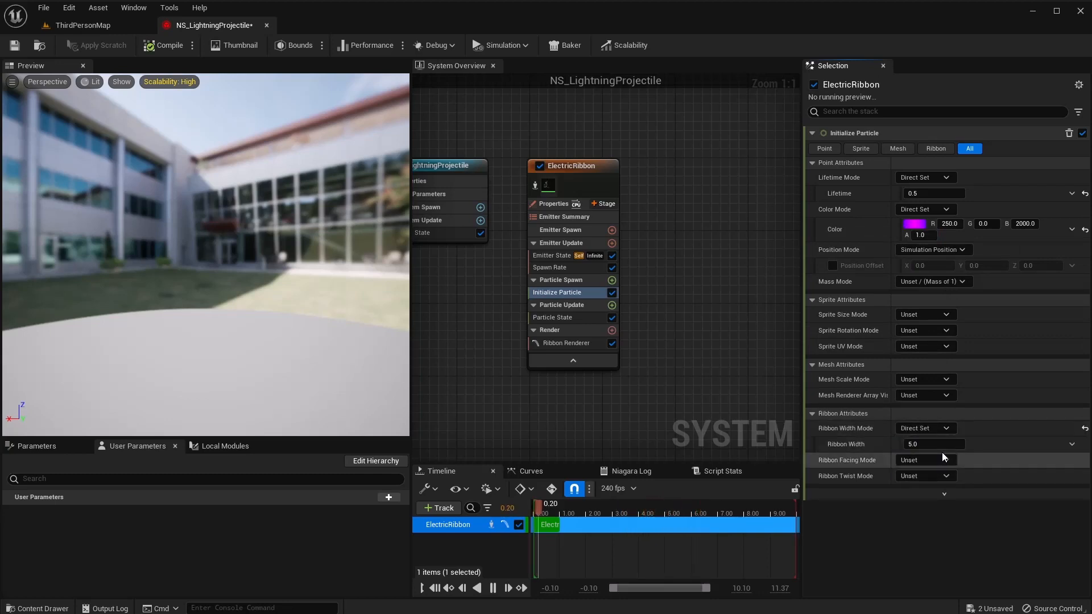
left_click(931, 444)
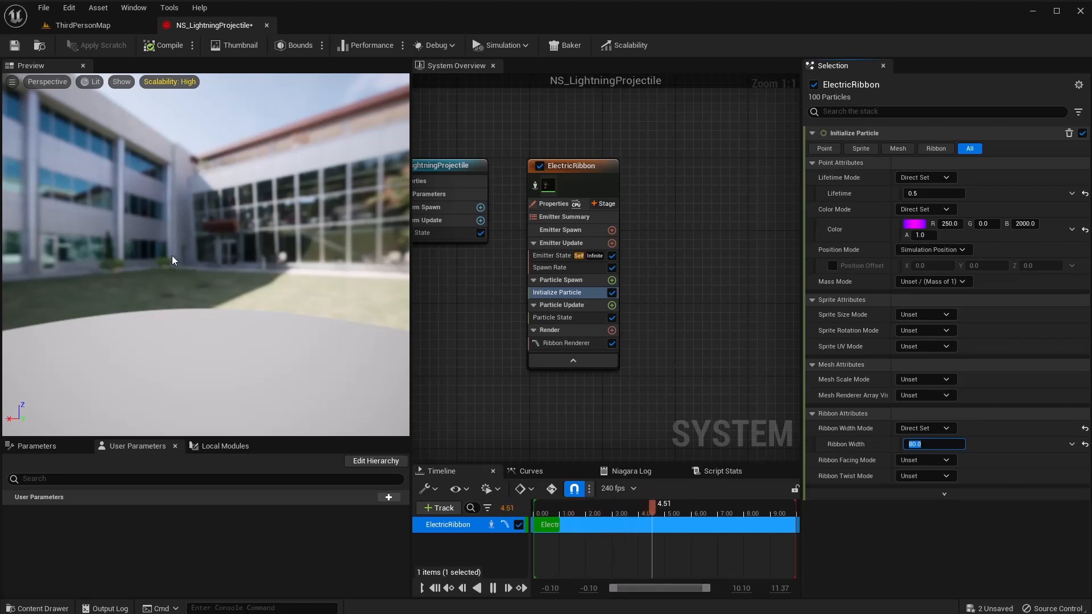
Add an Add Velocity module with velocity (1000, 0, 0), fixing the solver dependency.
left_click(612, 279)
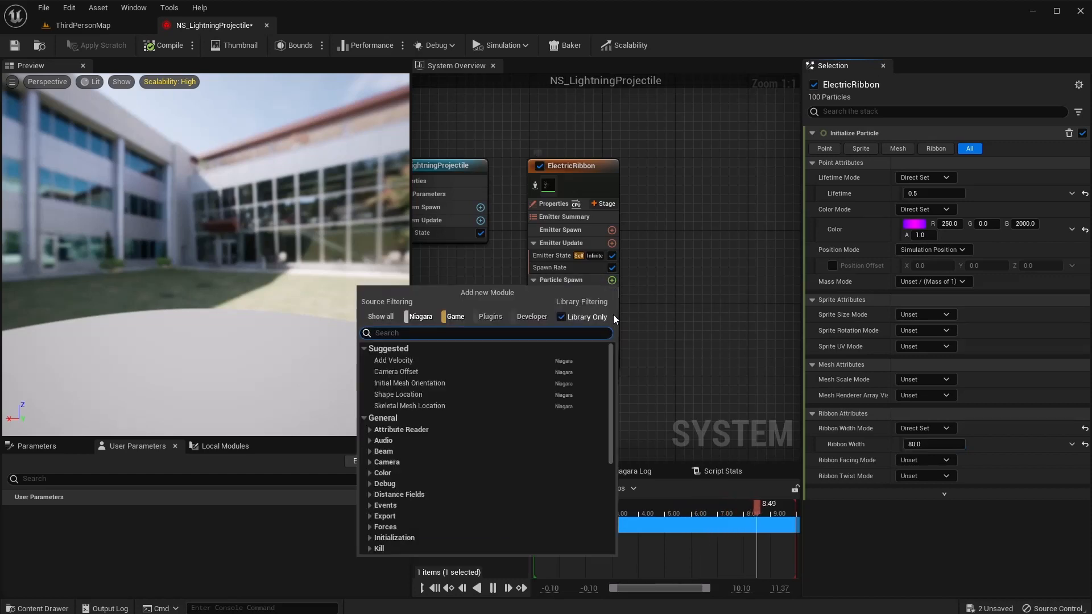
type("ad")
left_click(401, 361)
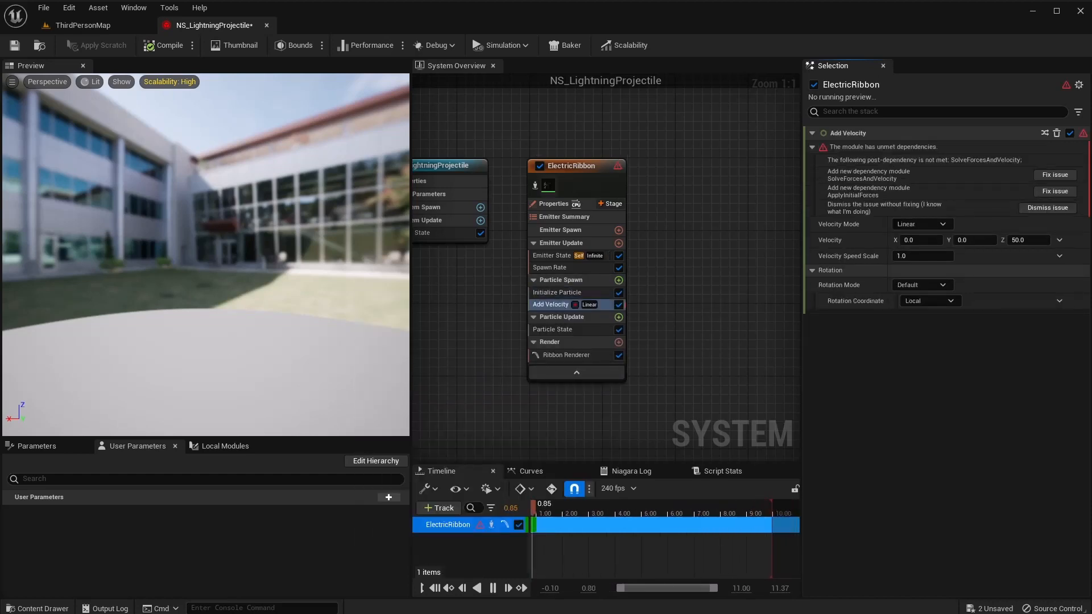
left_click(1056, 175)
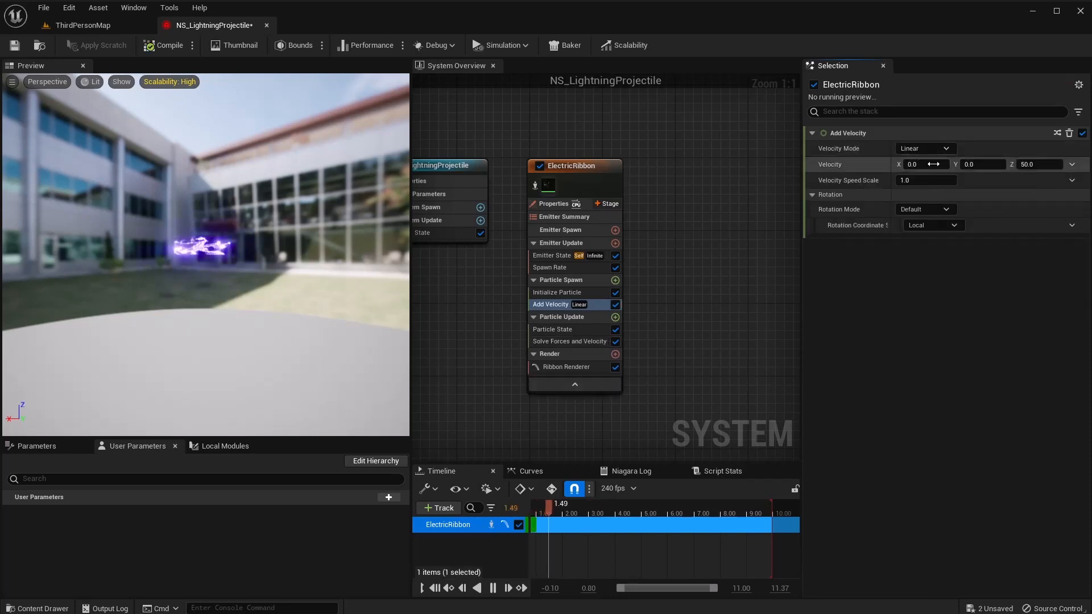
left_click(934, 164)
type("1000")
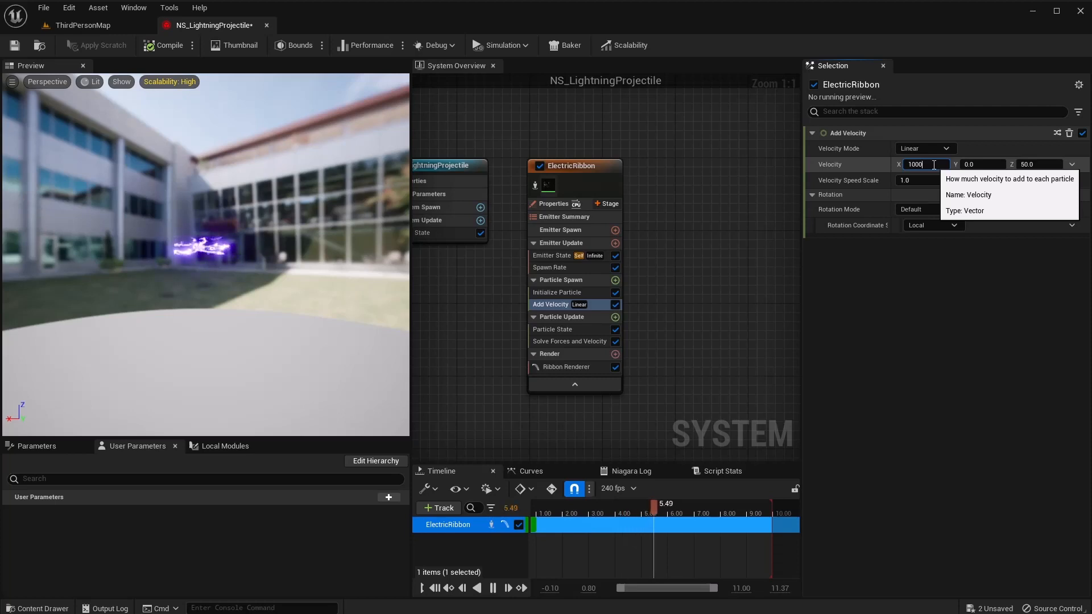
key("Tab")
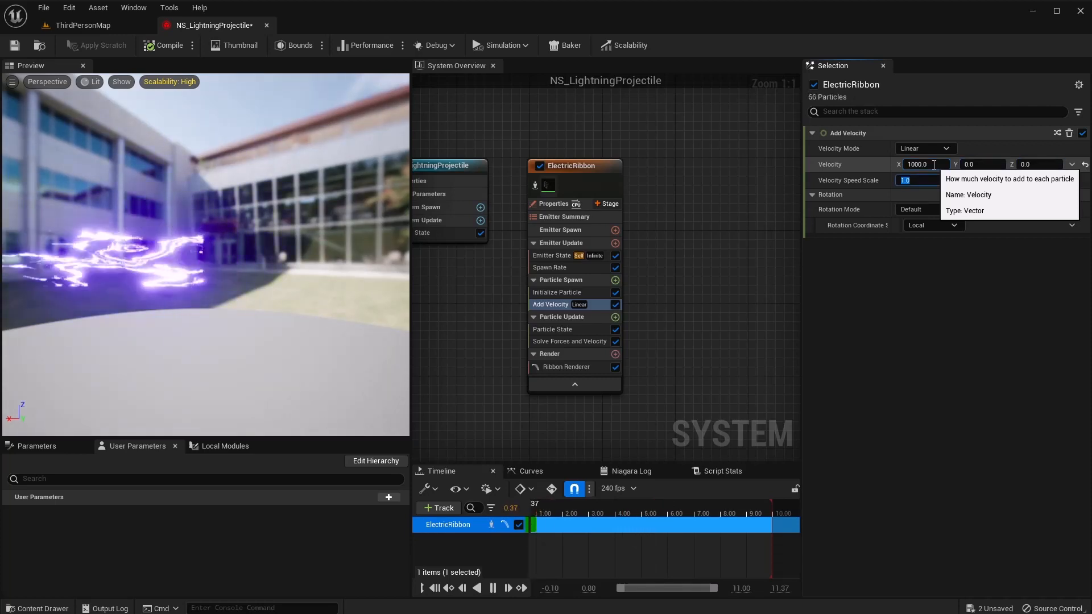
key("Tab")
type("0")
key("Tab")
Reposition the preview camera closer to the sideways-stretching magenta ribbons.
mouse_move(244, 239)
left_mouse_down()
mouse_move(266, 249)
mouse_move(245, 245)
left_mouse_up()
left_click(12, 81)
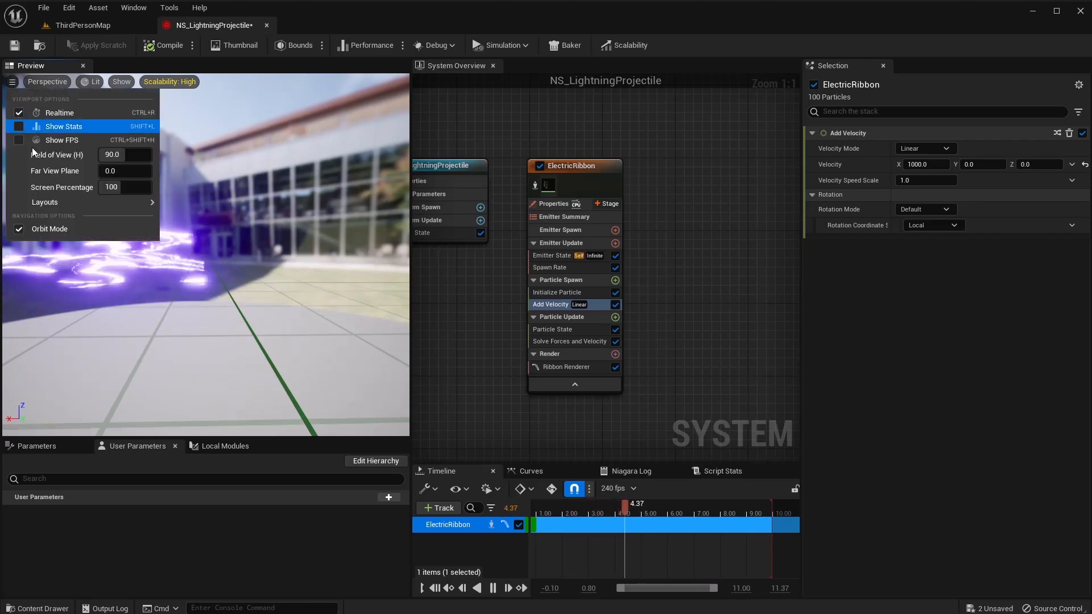
left_click(21, 231)
key("s")
right_click_drag(171, 290, 168, 290)
key("a")
key("w")
key("d")
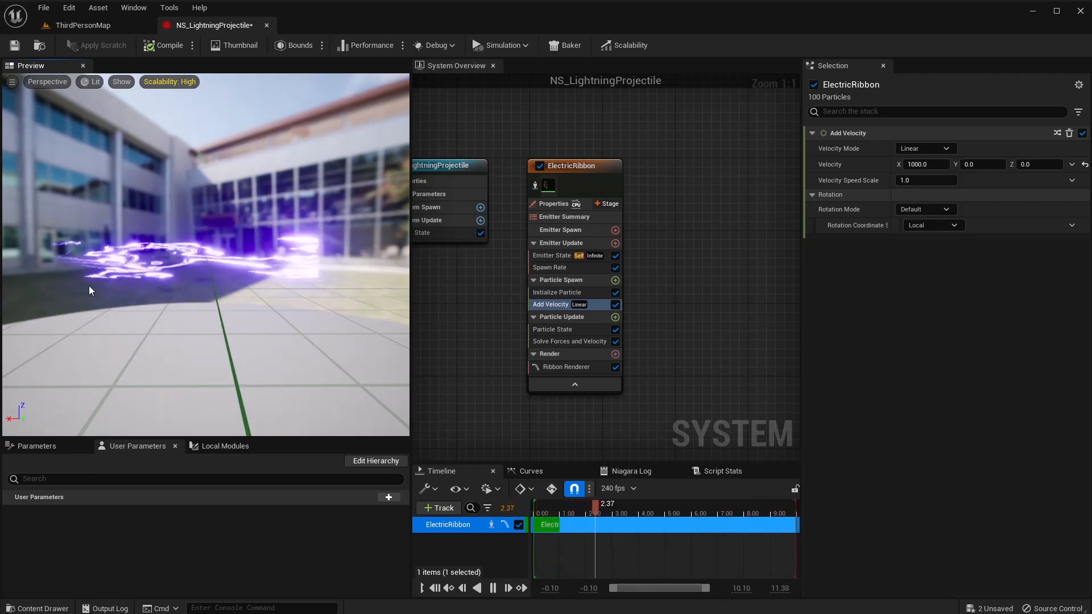
Add Dynamic Material Parameters to Particle Spawn with U 1 and V 1.
left_click(615, 280)
type("dynamic")
key("Return")
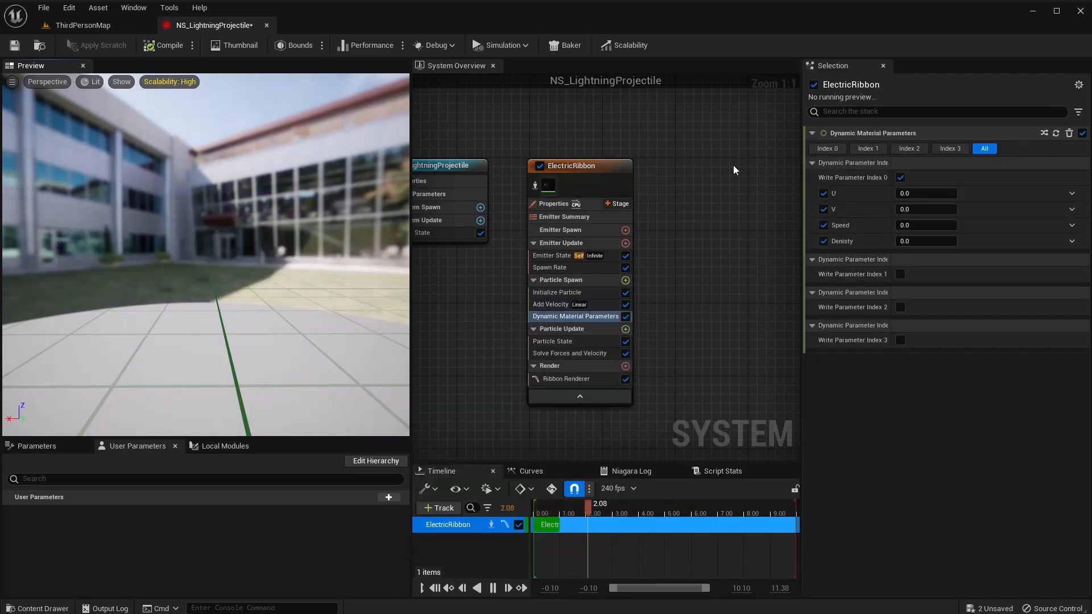
left_click(927, 194)
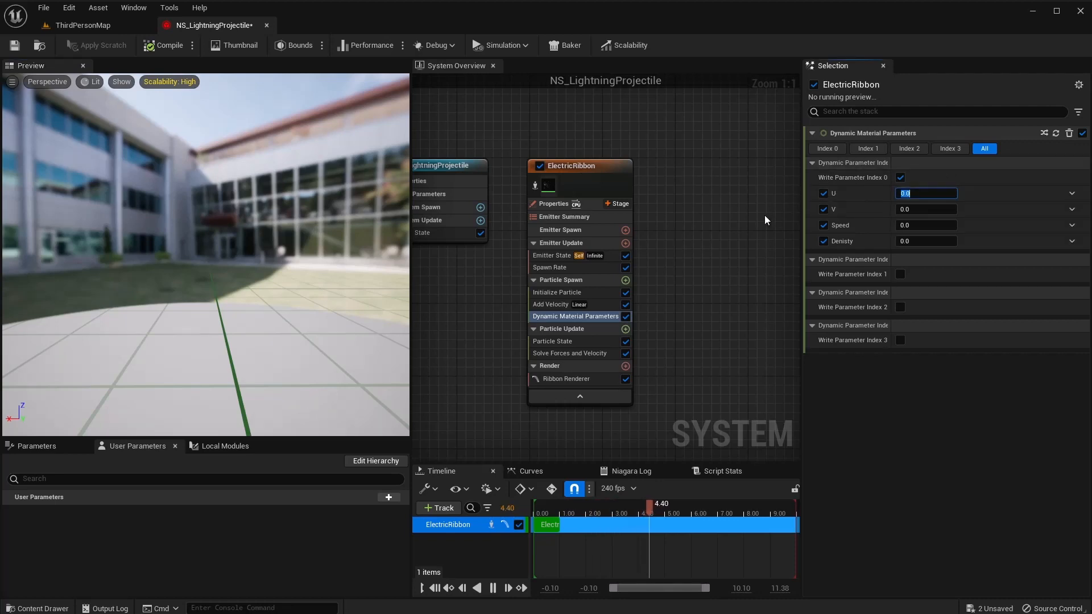
type("1")
key("Tab")
type("1")
key("Tab")
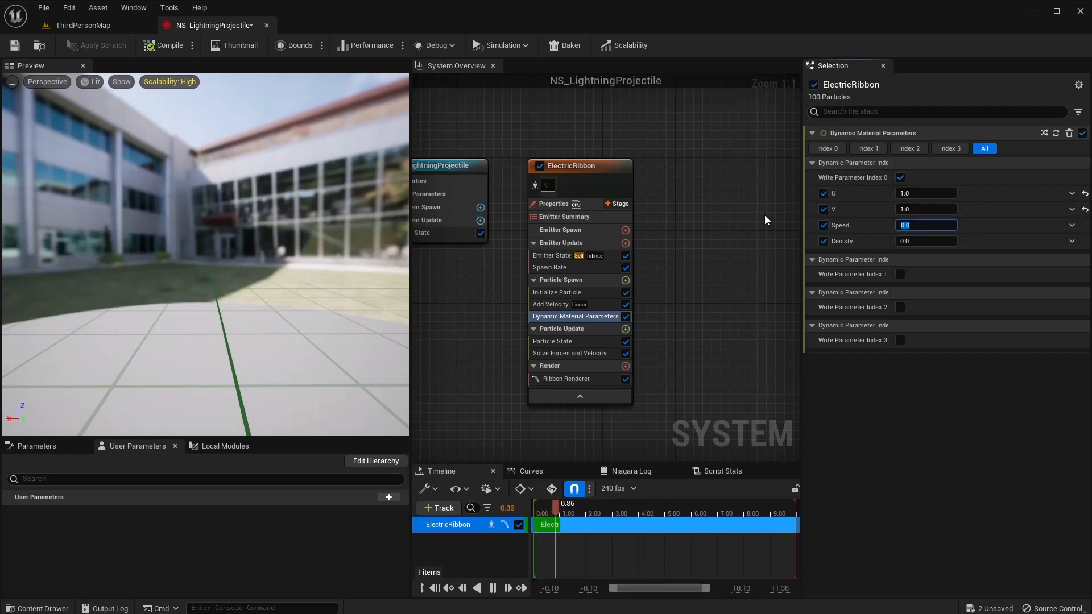
Set the dynamic parameters' Density to 1 and Speed to 2.
key("Tab")
type("1")
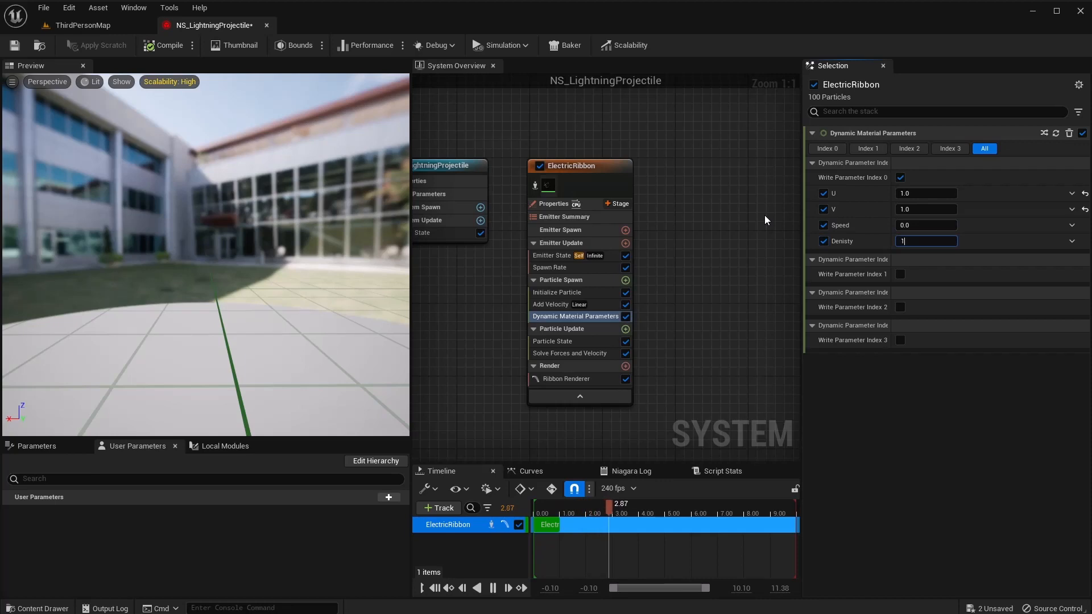
key("shift+Tab")
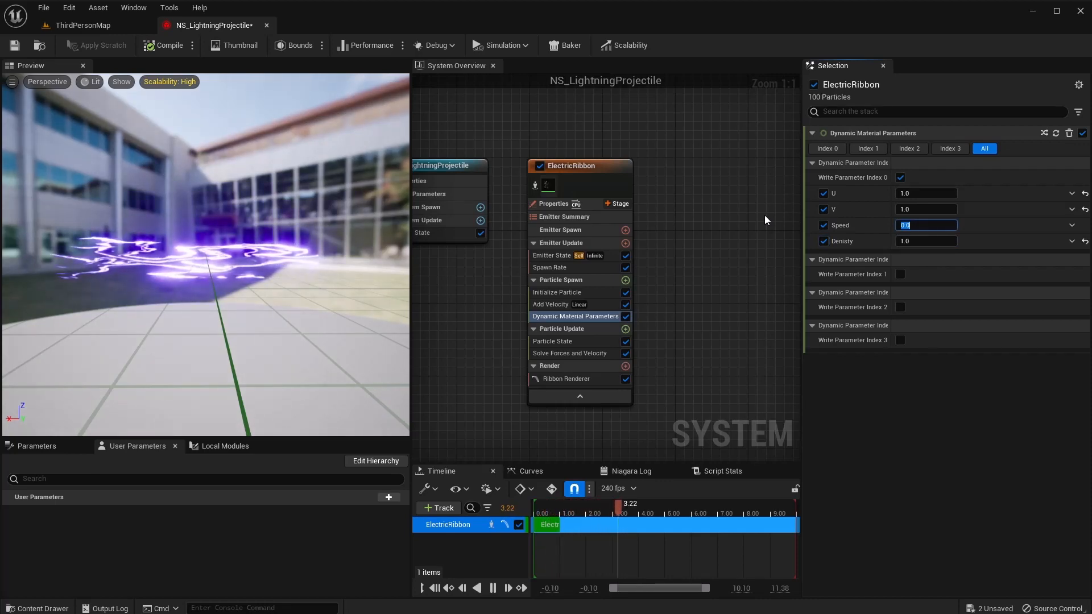
type("5")
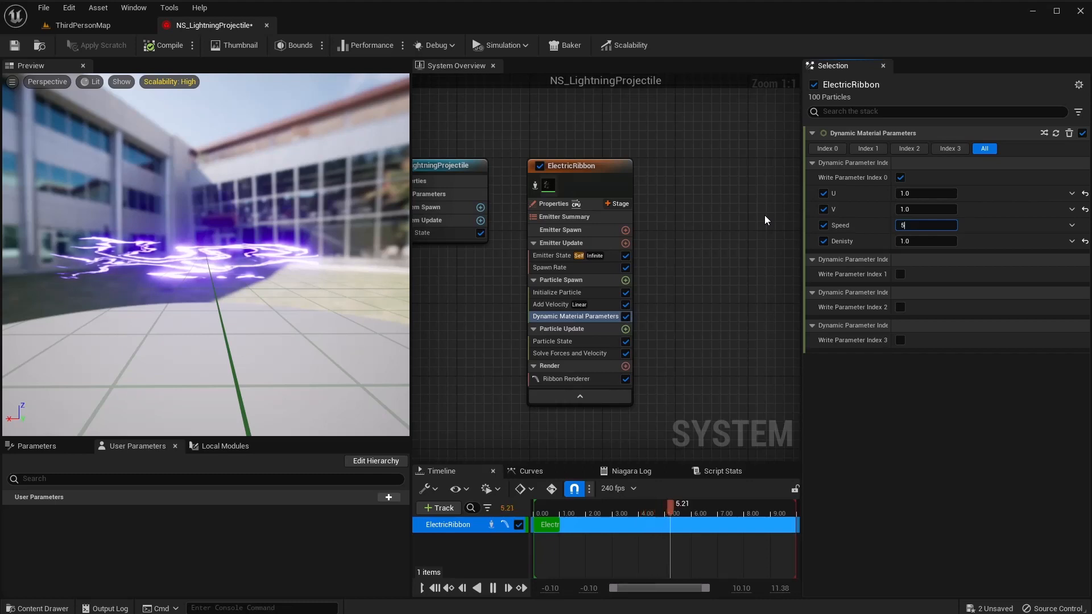
key("Tab")
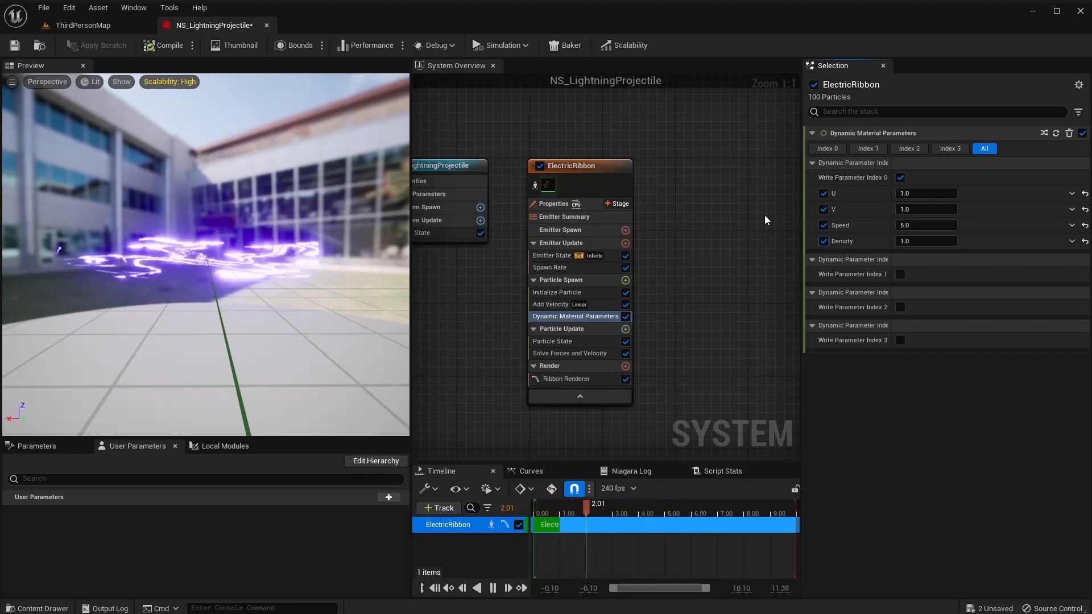
key("shift+Tab")
type("2")
key("Tab")
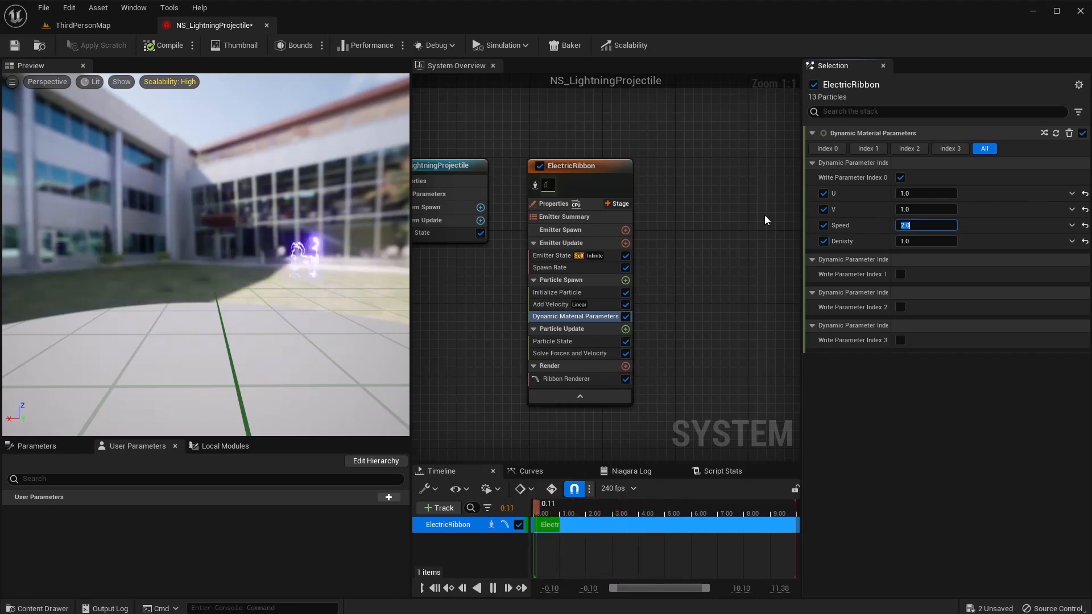
key("shift+Tab")
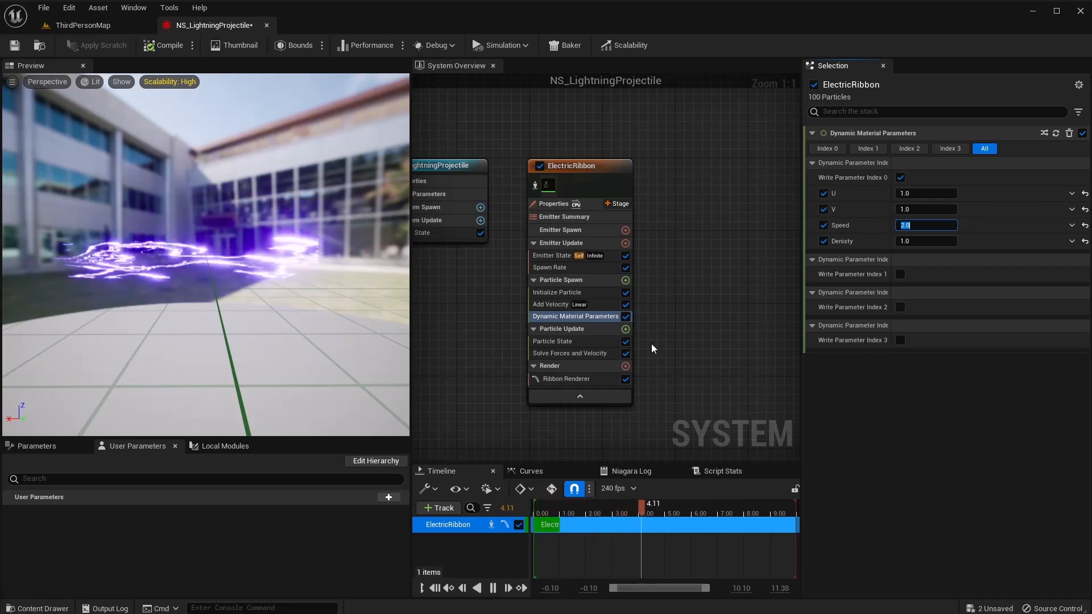
Add Scale Ribbon Width to Particle Update, driven by an ease curve with its early key at 0.8.
left_click(626, 329)
type("sca")
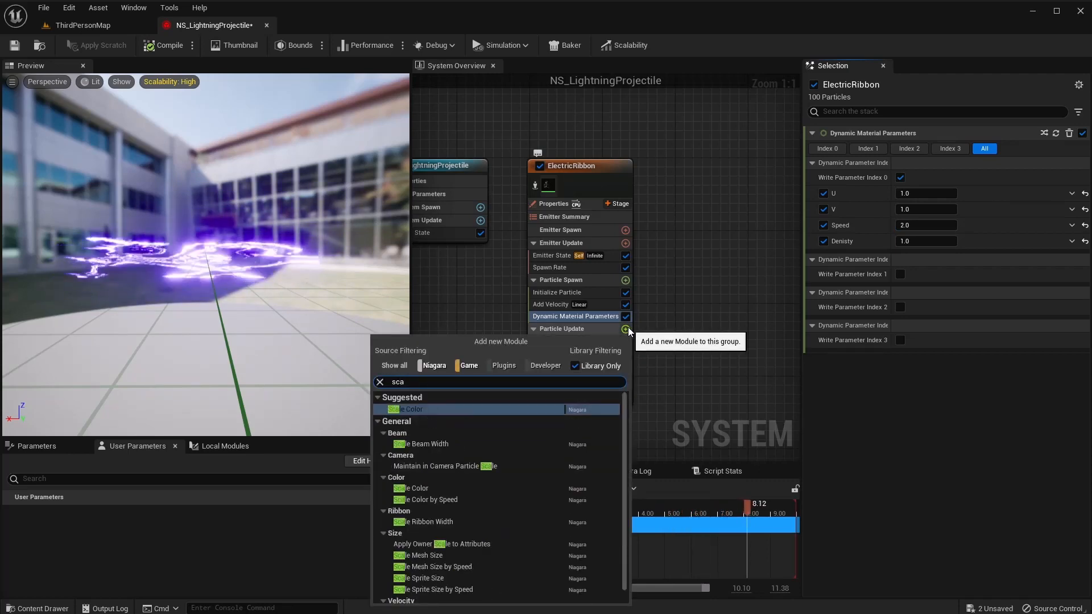
type("le rib")
key("Return")
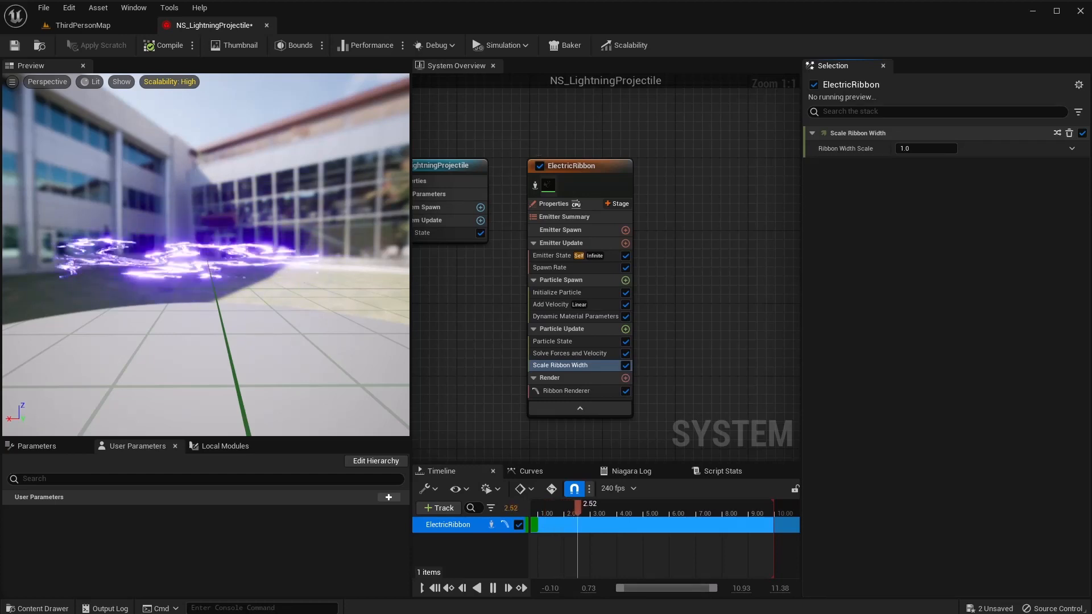
left_click(1072, 149)
left_click(874, 235)
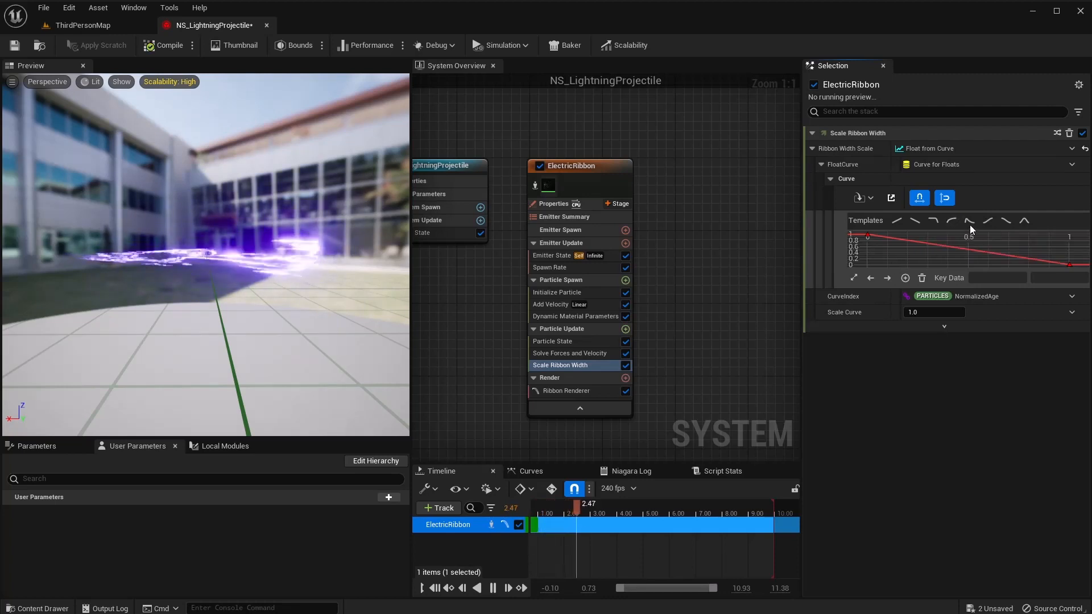
left_click(952, 220)
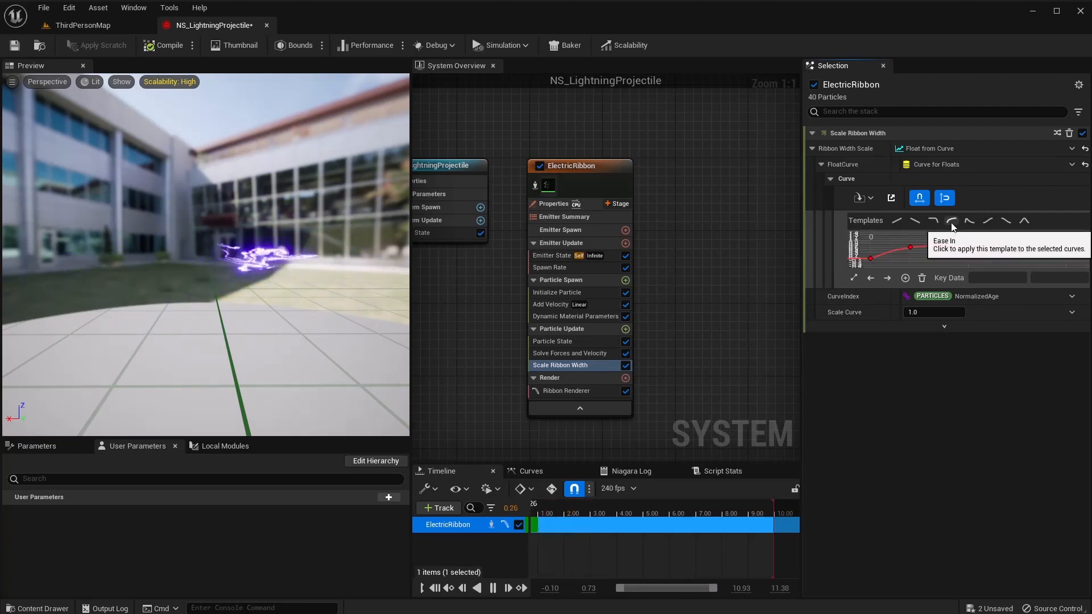
left_click(910, 247)
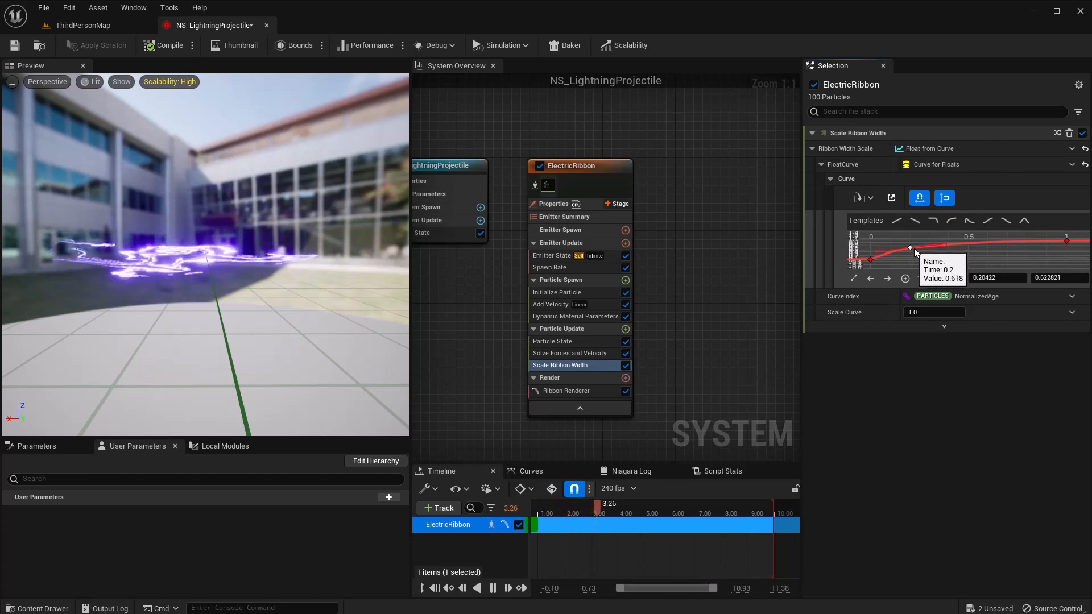
left_click(1050, 278)
type("0.8")
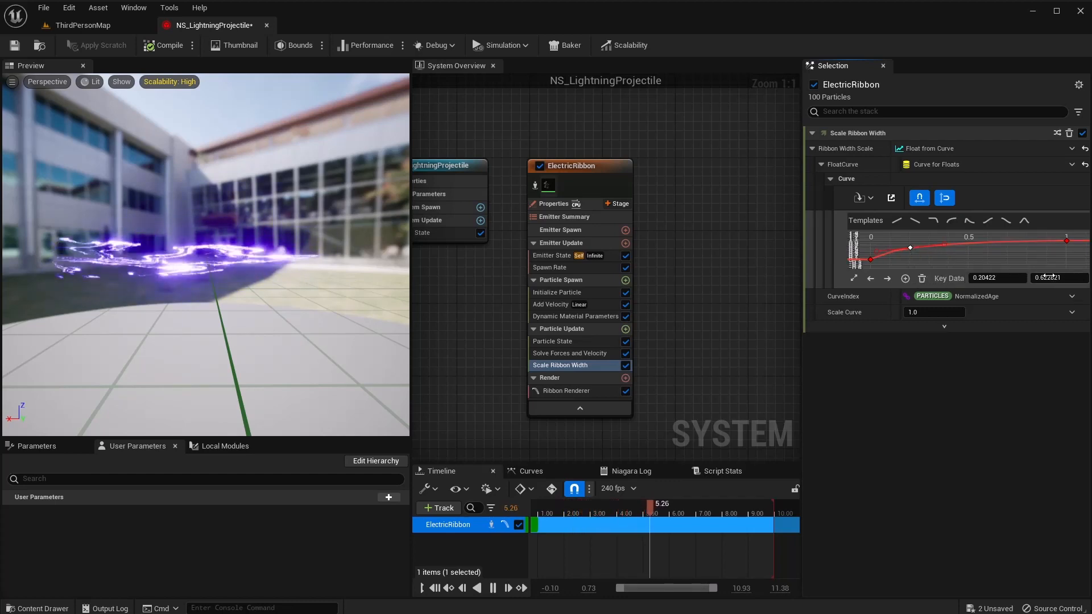
key("Return")
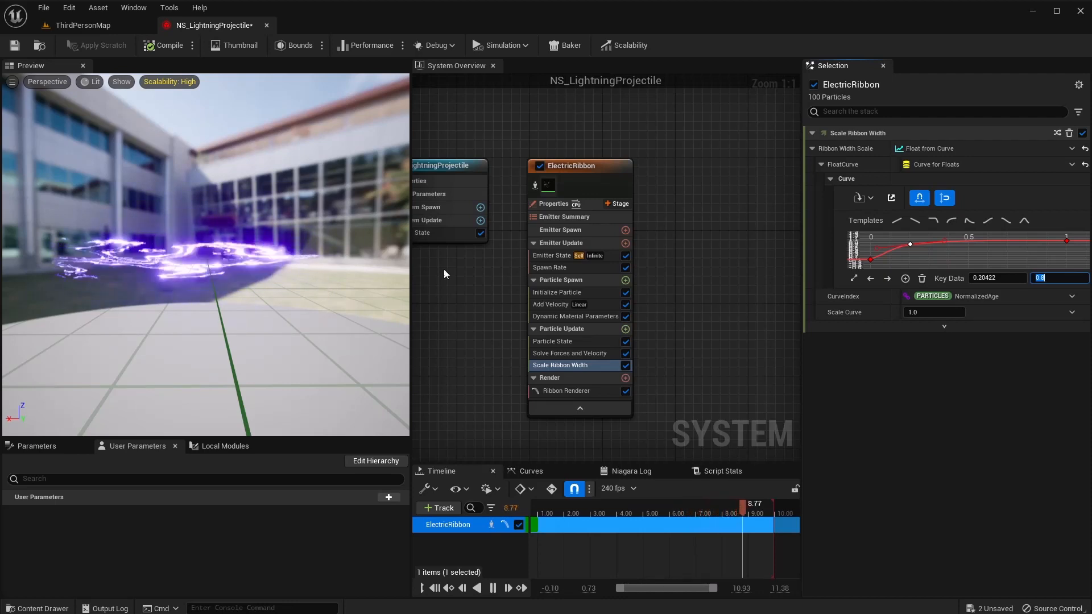
Shift ElectricRibbon left, add a blank module-less emitter, then delete it.
left_click_drag(606, 166, 574, 165)
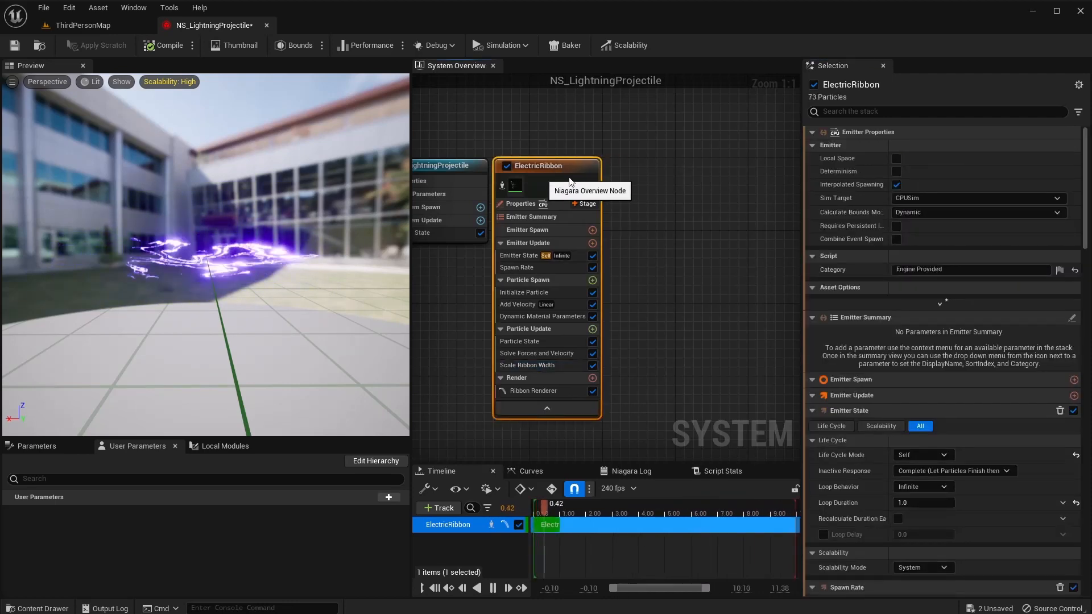
right_click_drag(664, 228, 603, 217)
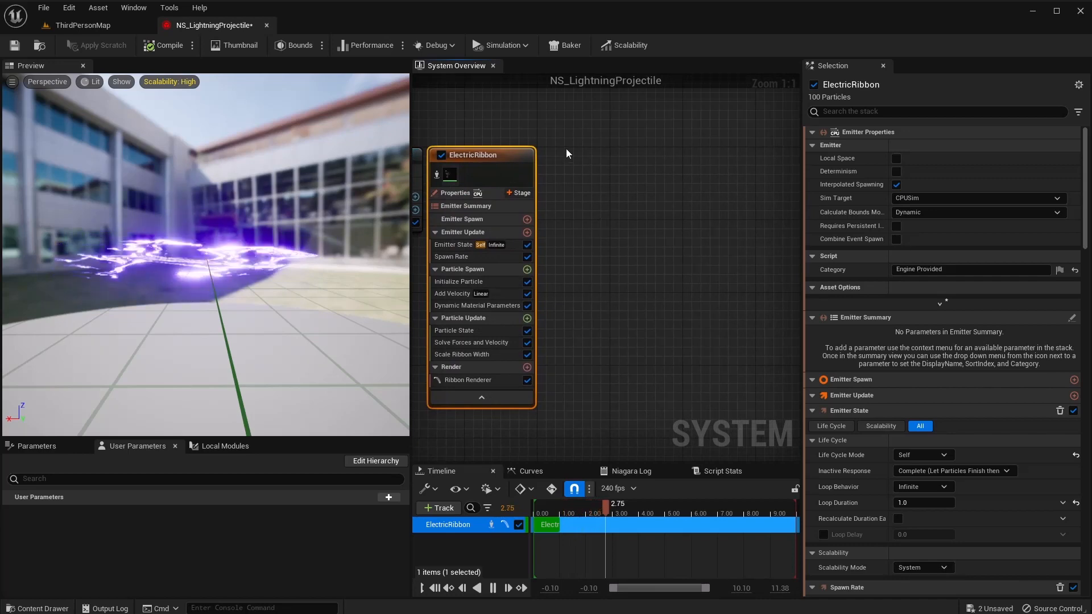
right_click(555, 158)
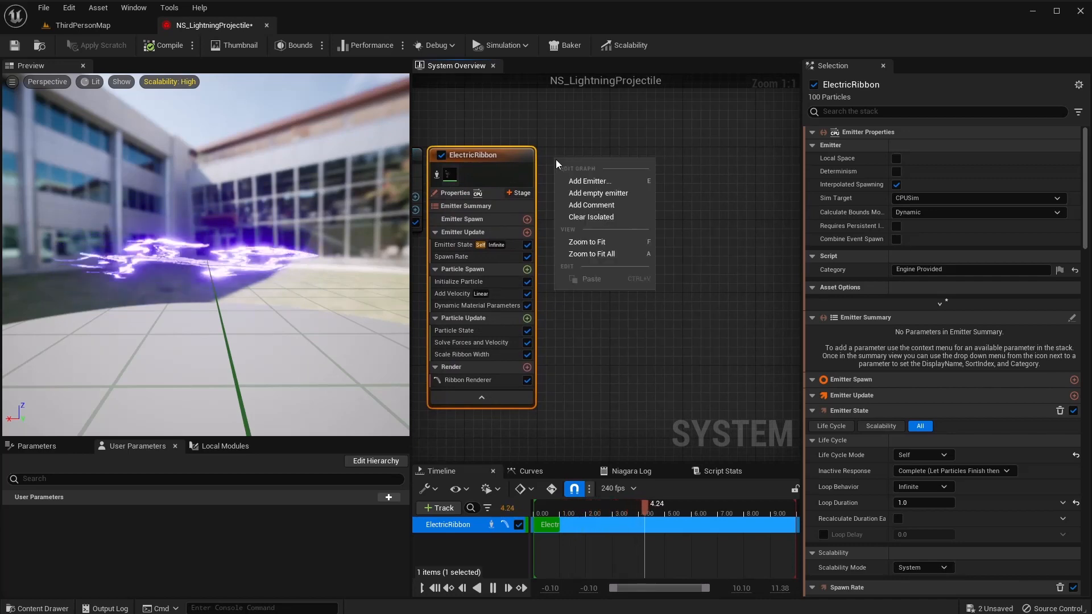
left_click(586, 196)
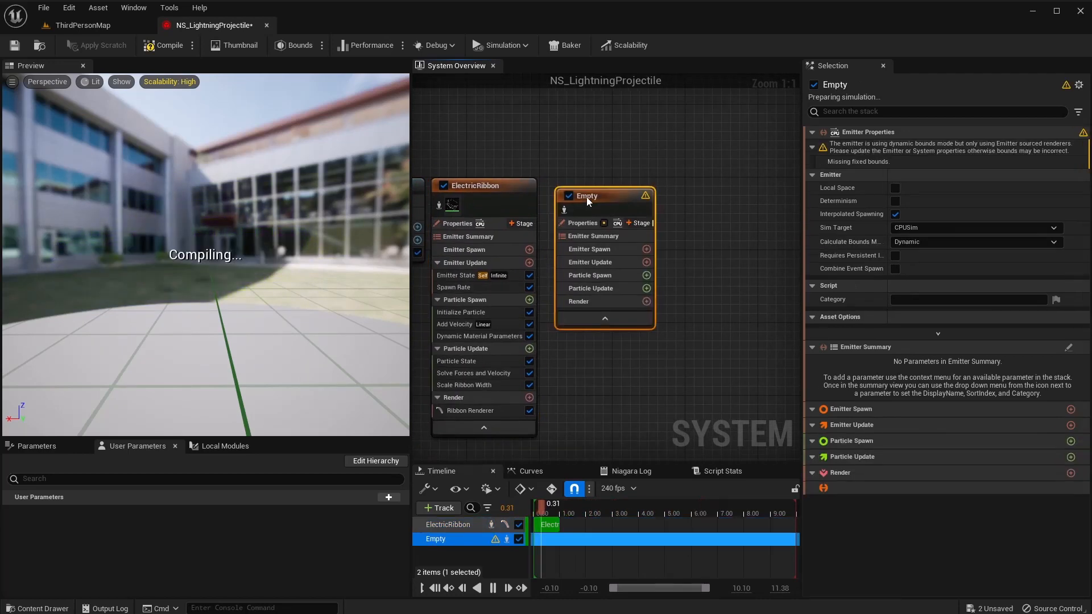
left_click_drag(589, 199, 581, 194)
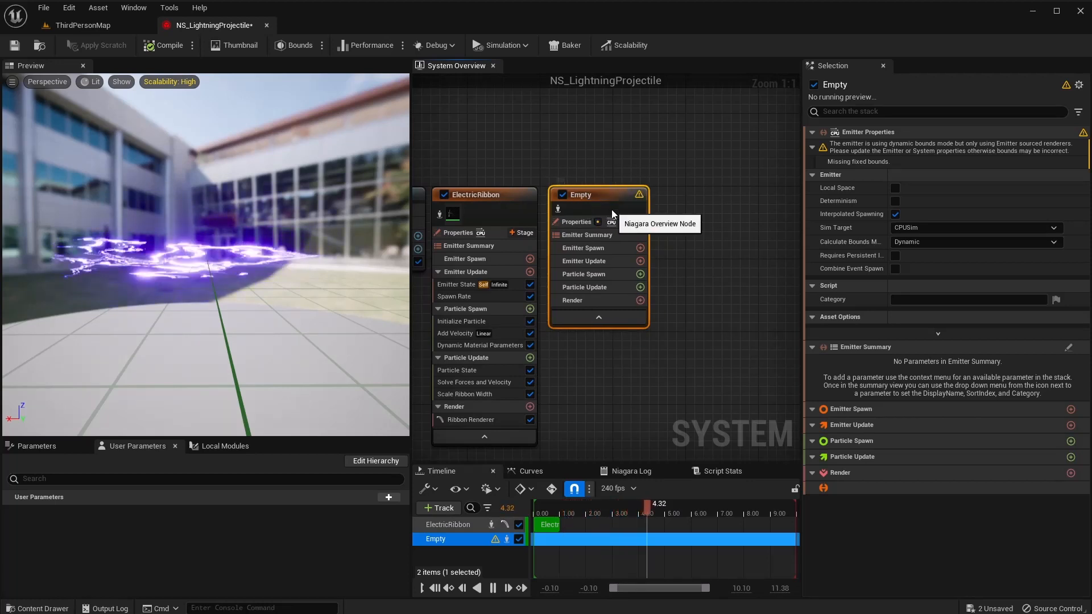
key("Delete")
Add an emitter from the Empty template and place it beside ElectricRibbon.
right_click(580, 194)
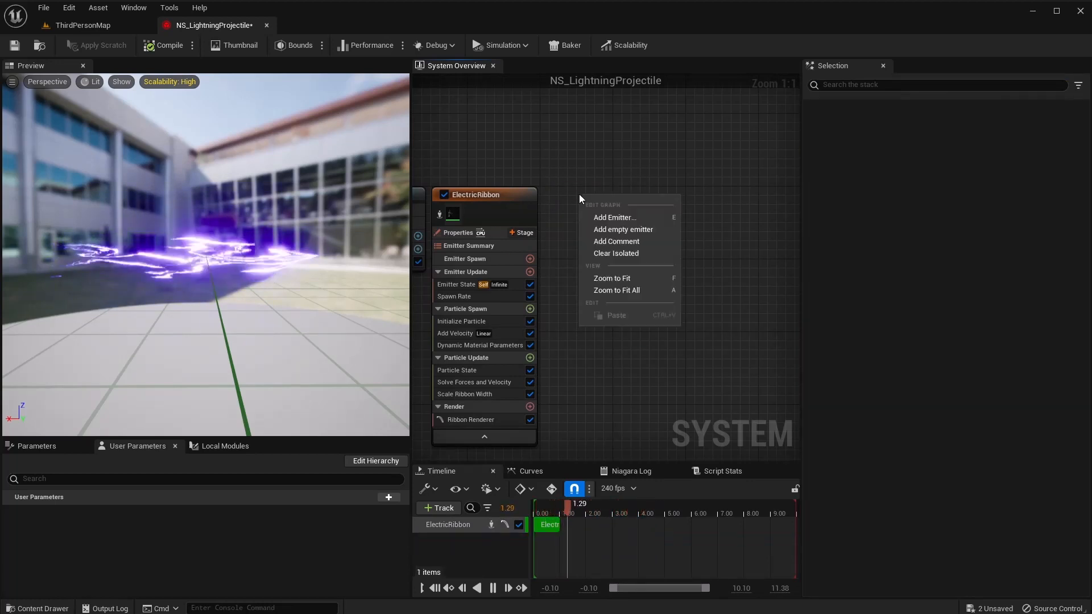
left_click(604, 218)
left_click(725, 417)
right_click_drag(617, 269, 599, 188)
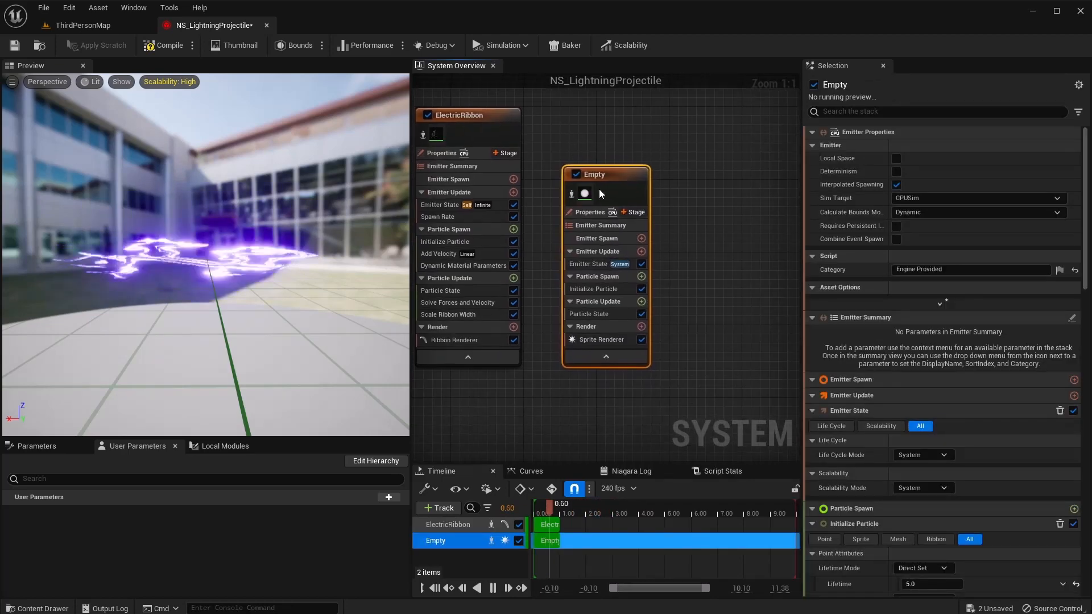
left_click_drag(608, 174, 582, 115)
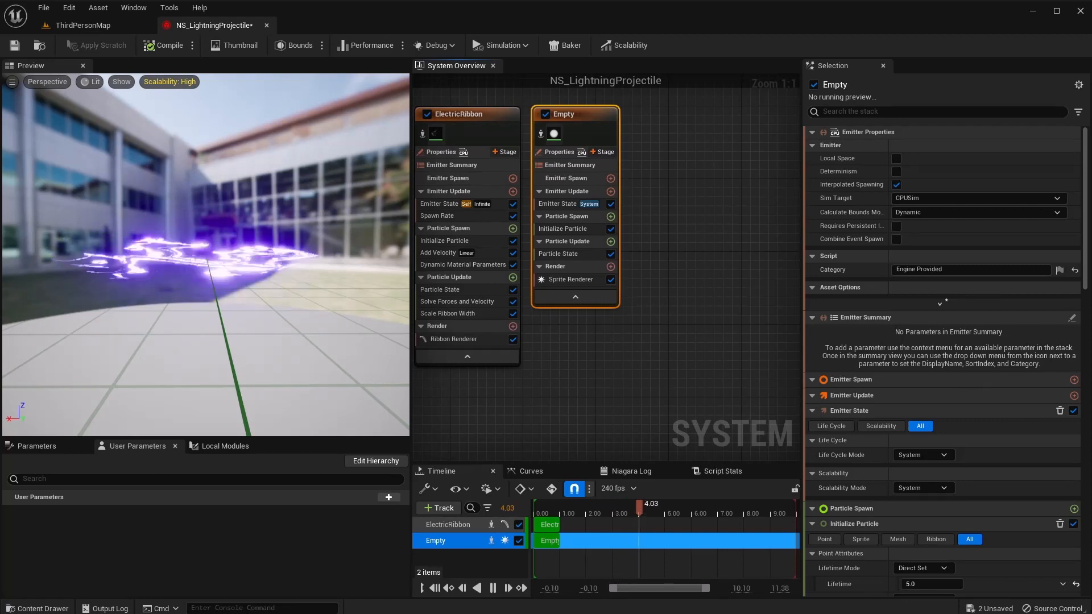
Rename the Empty emitter to Electric1.
right_click(567, 117)
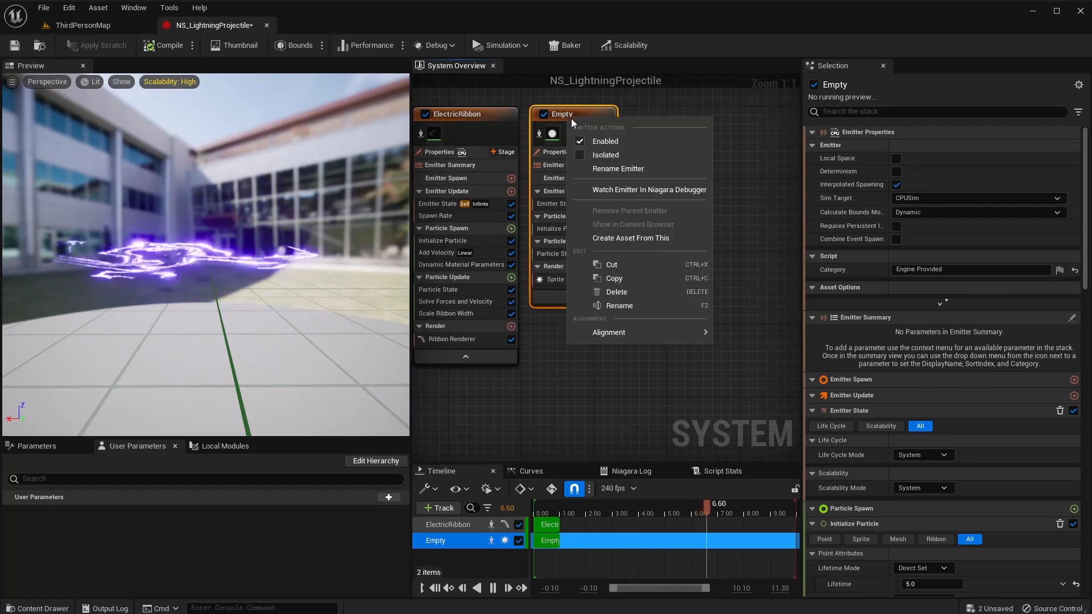
left_click(608, 166)
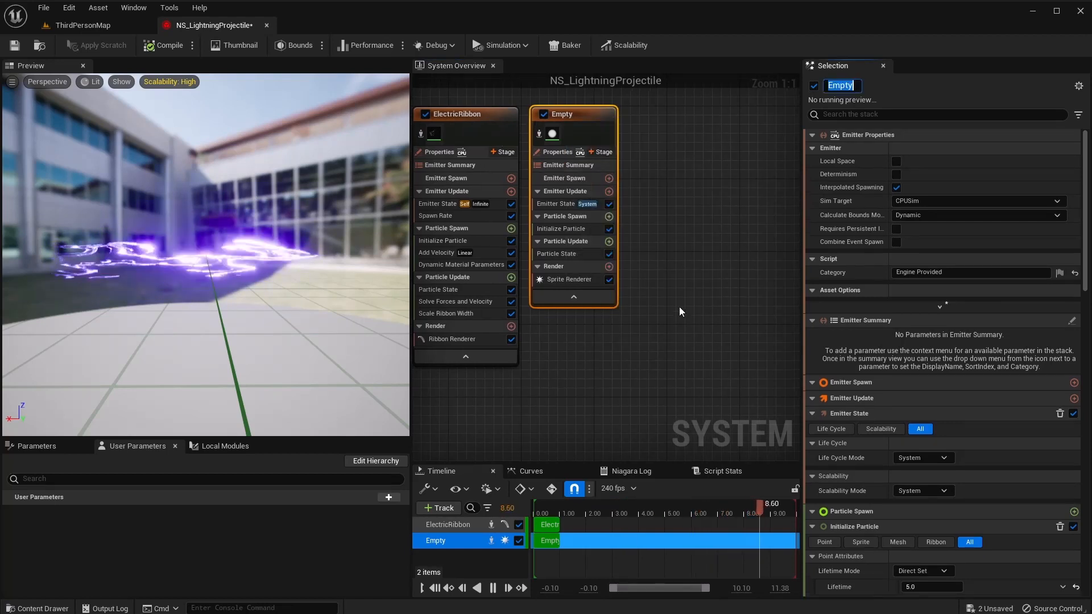
type("Electric")
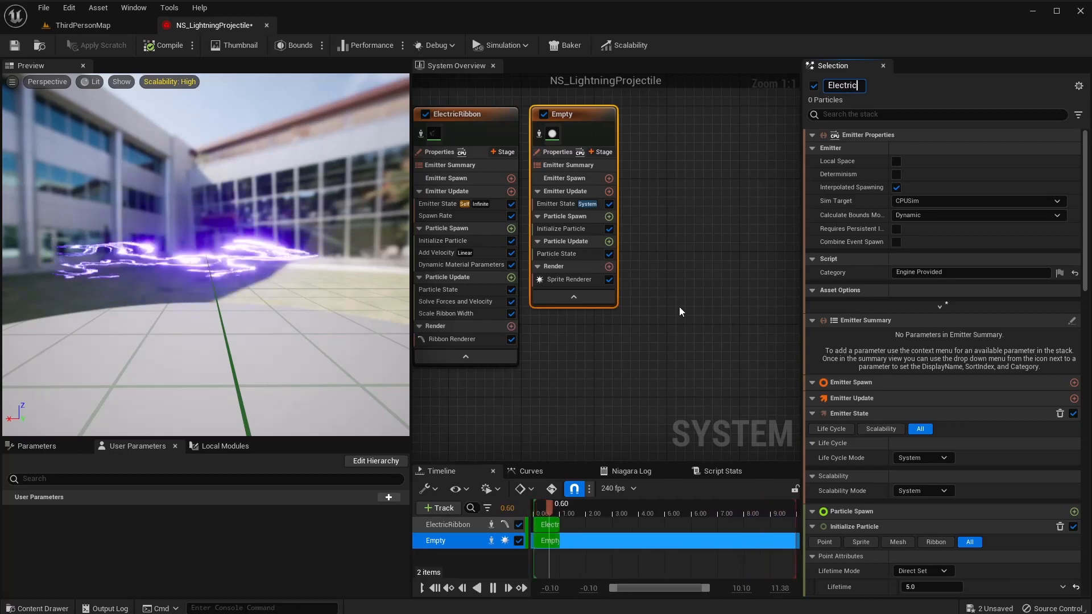
key("Return")
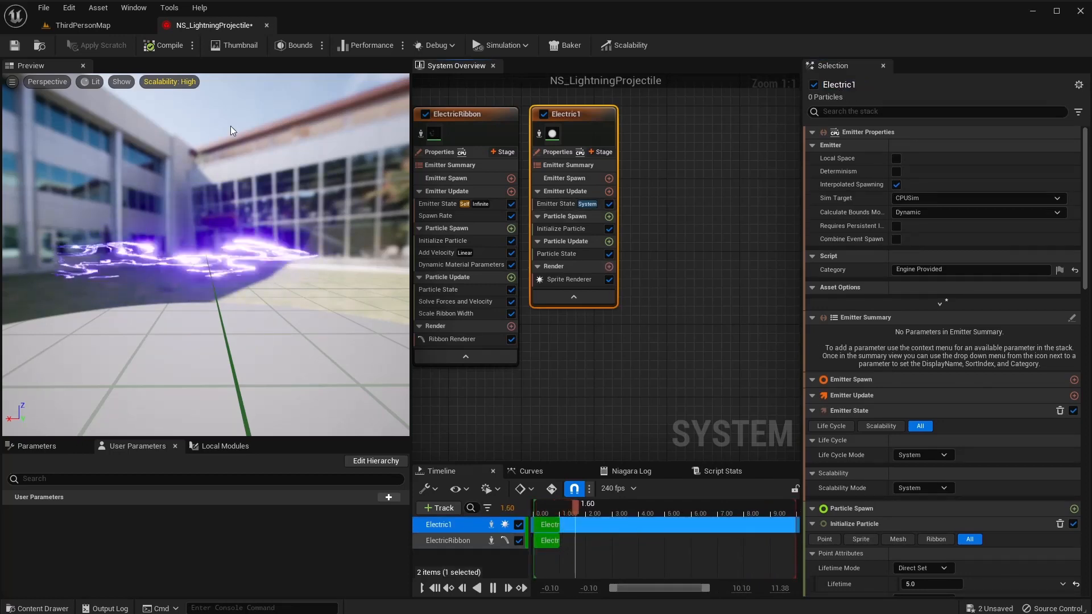
Set Electric1's Emitter State life cycle mode to Self.
left_click(563, 204)
left_click(923, 178)
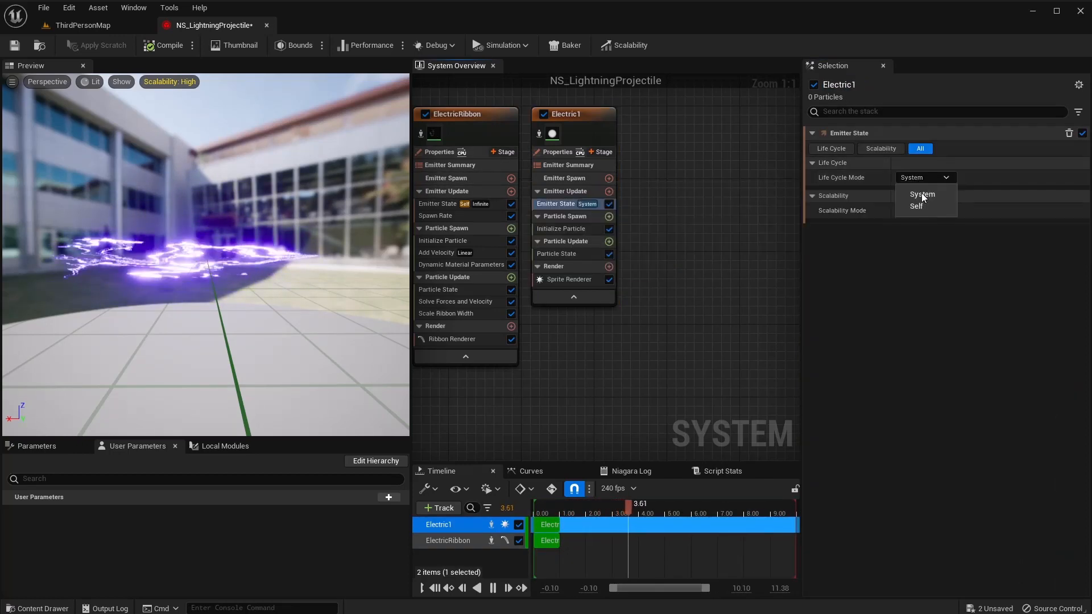
left_click(927, 206)
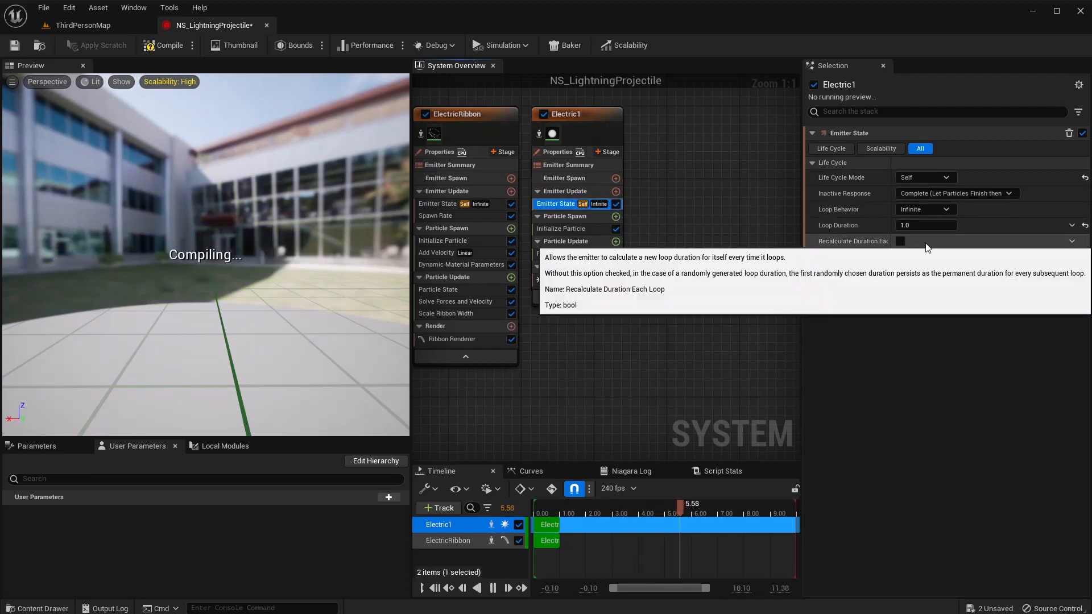
Add a Spawn Rate module to the emitter update with a rate of 80.
left_click(616, 191)
type("s")
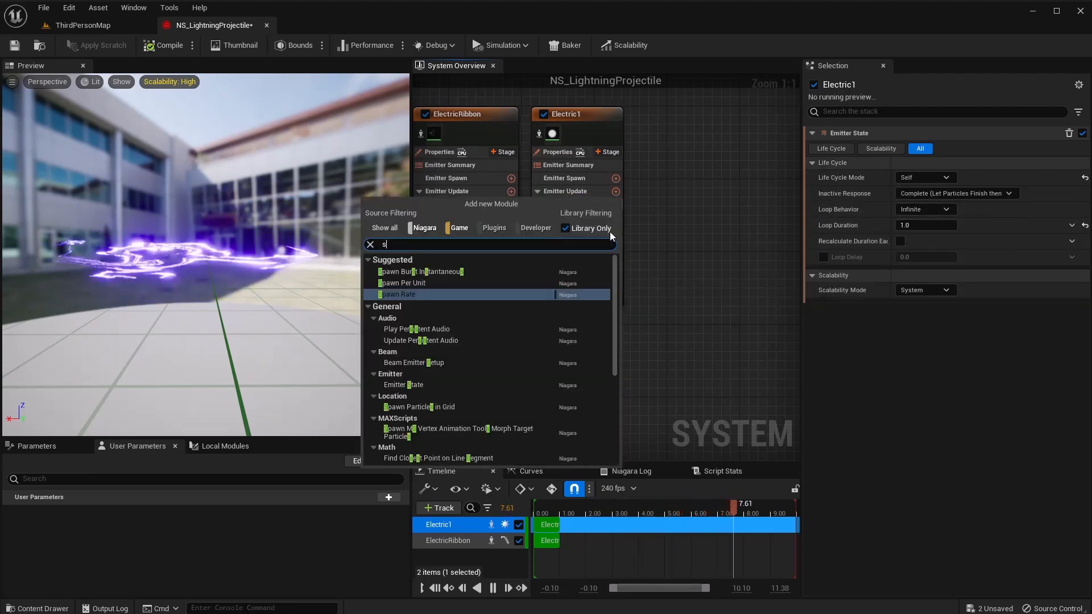
left_click(408, 294)
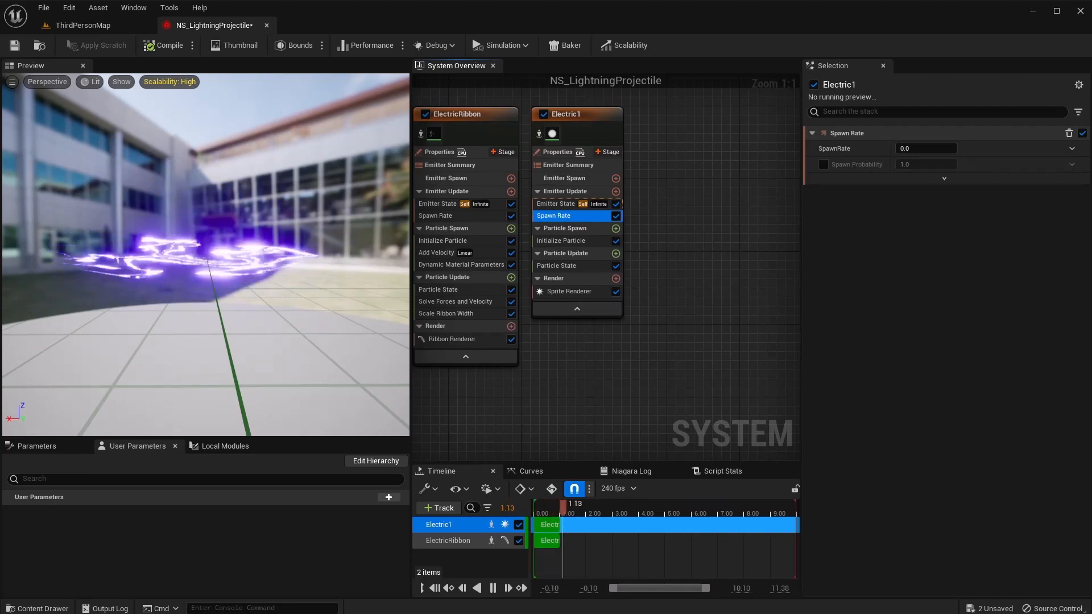
left_click(921, 148)
type("80")
key("Return")
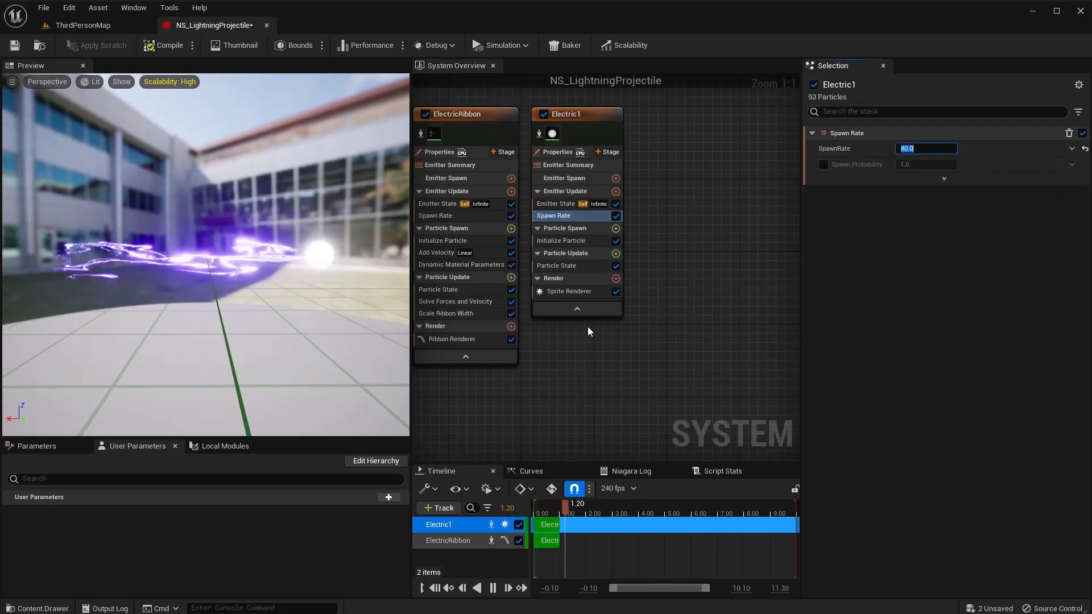
Set the Sprite Renderer material to M_Electric.
left_click(566, 291)
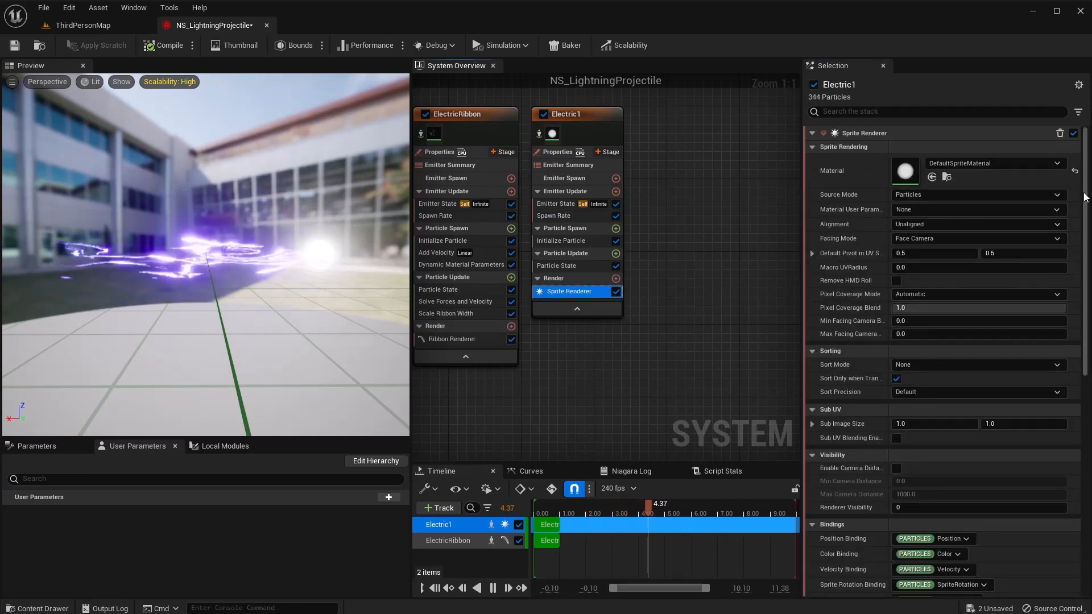
left_click(999, 165)
left_click(1012, 313)
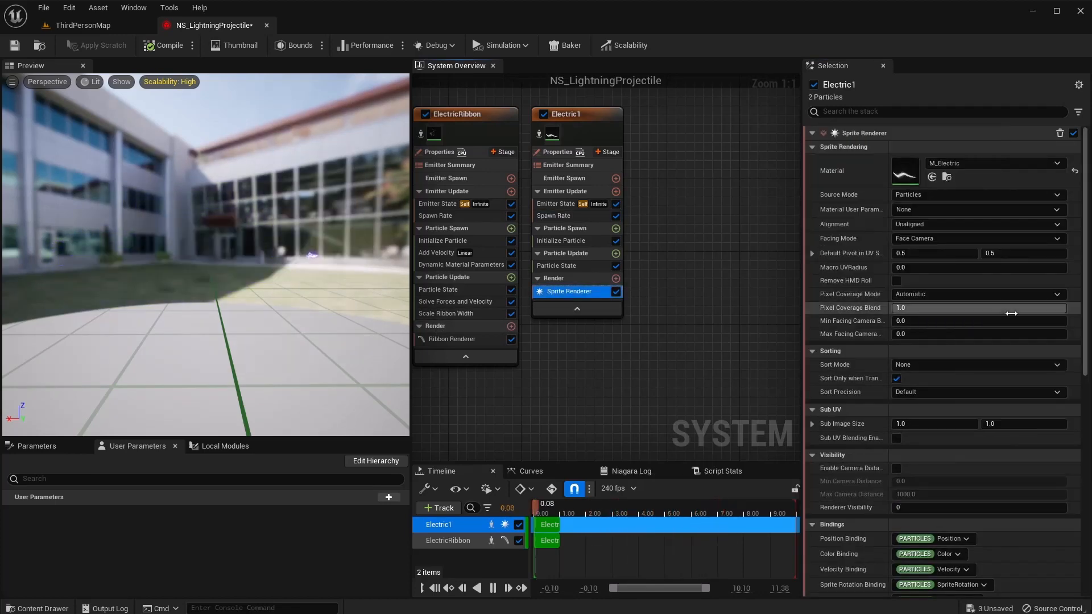
right_click_drag(662, 320, 625, 322)
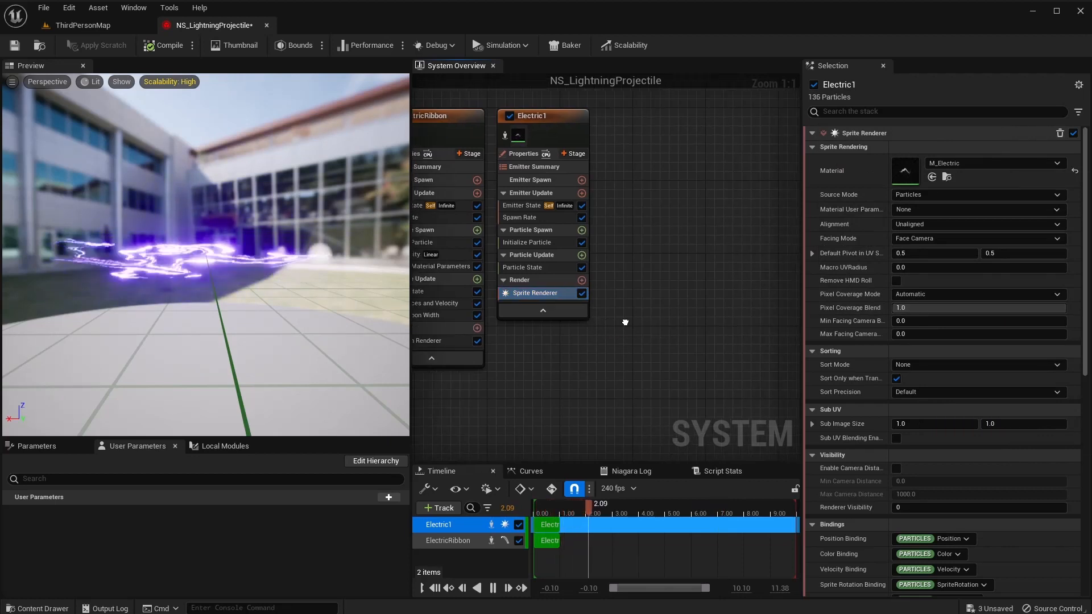
In Initialize Particle, make the lifetime random between 0.3 and 0.7.
left_click(537, 243)
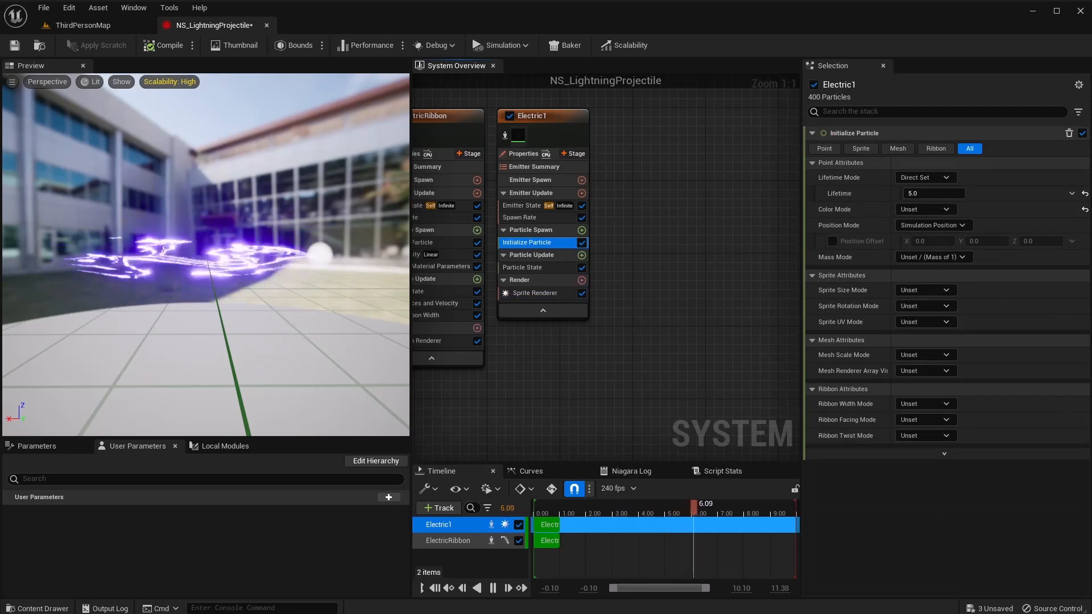
left_click(940, 178)
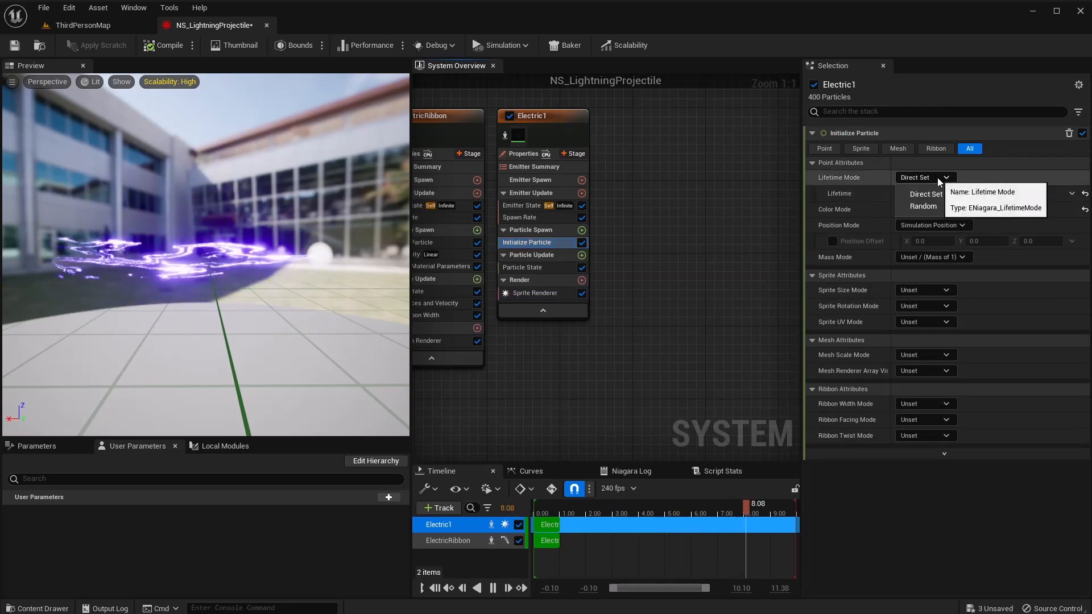
left_click(939, 202)
left_click(932, 193)
type("0.3")
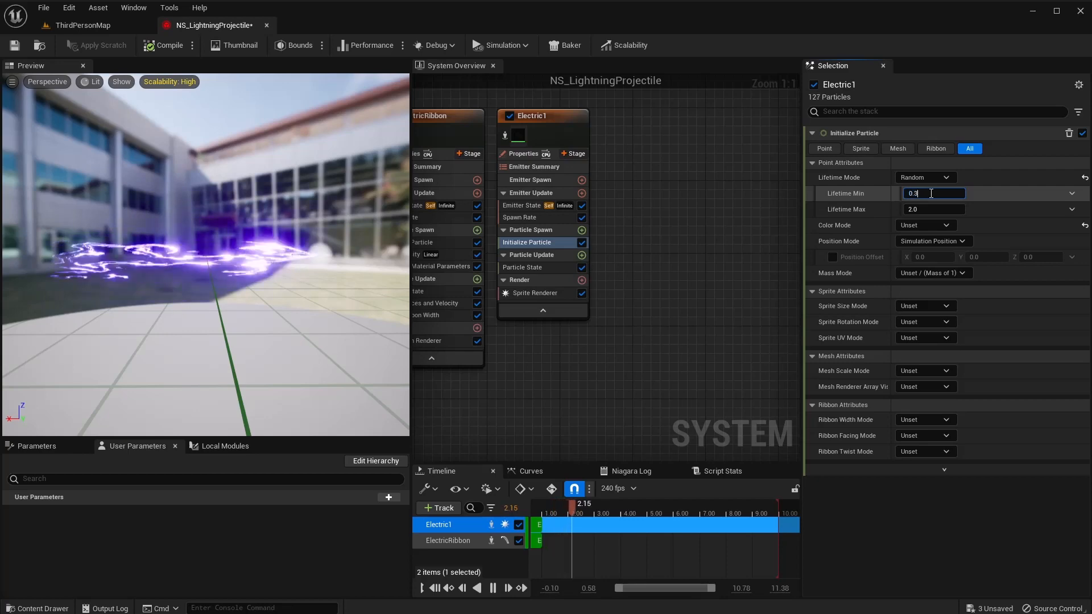
key("Tab")
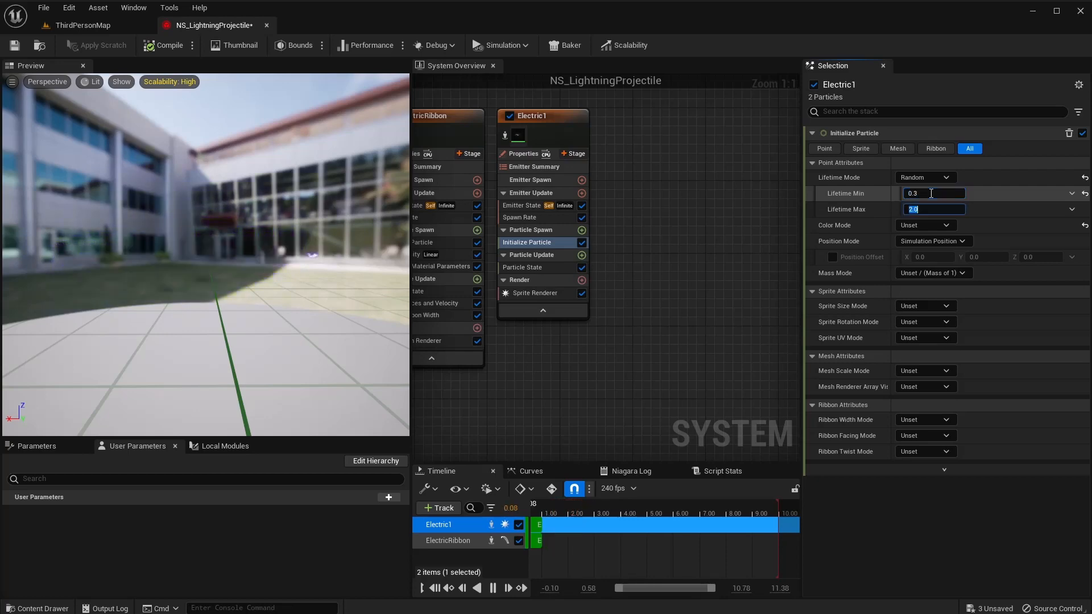
type("0.7")
key("Tab")
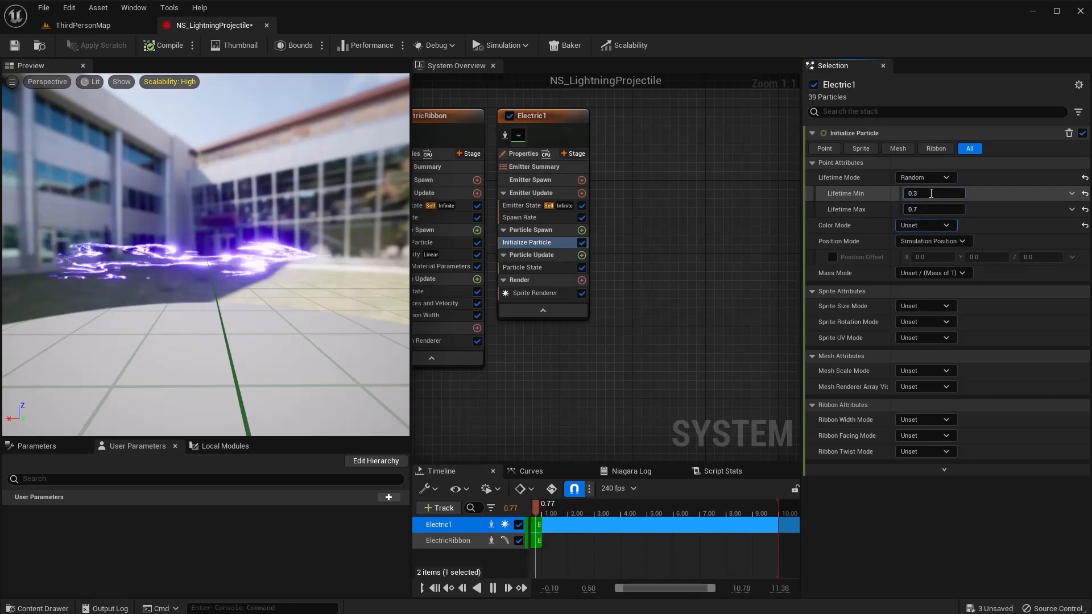
Set the particle colour to Direct Set with R 0, G 0, B 1000.
left_click(922, 227)
left_click(937, 252)
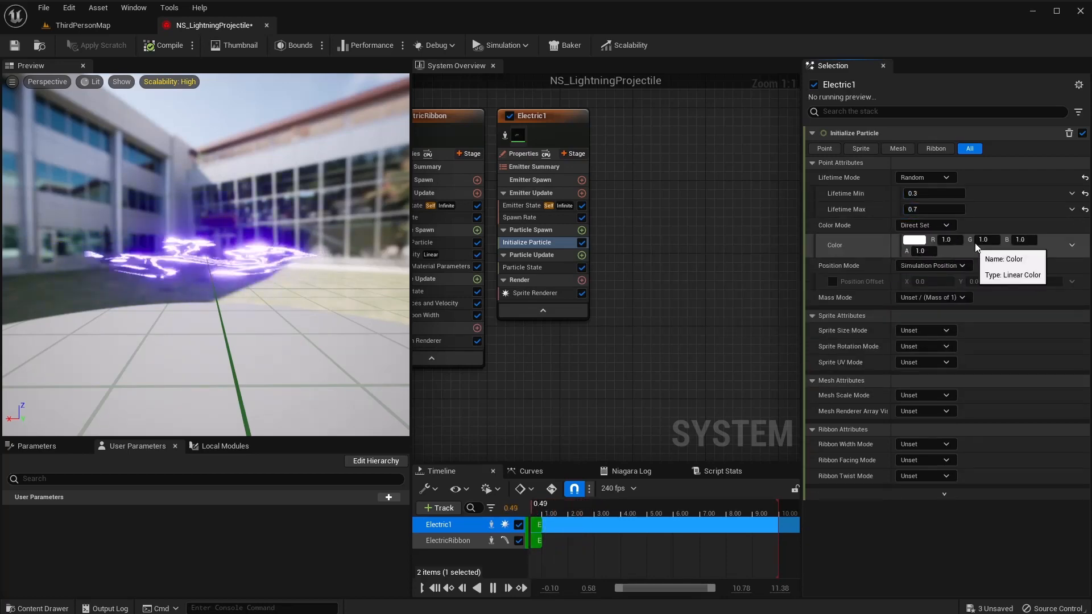
left_click(954, 240)
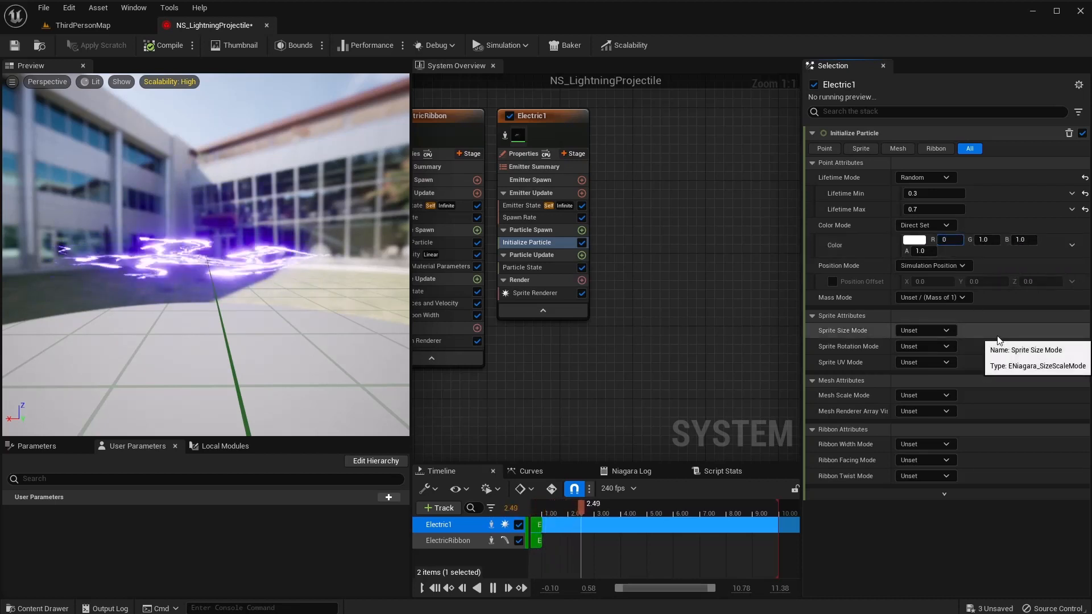
type("0")
key("Tab")
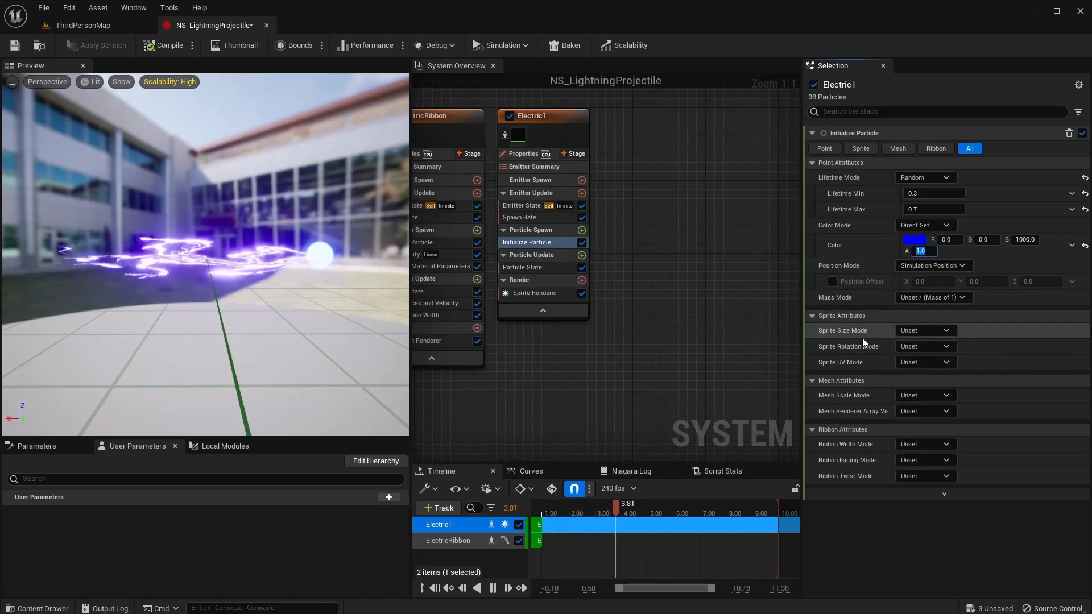
Give sprites a random uniform size of 40–150 and a random rotation.
left_click(934, 331)
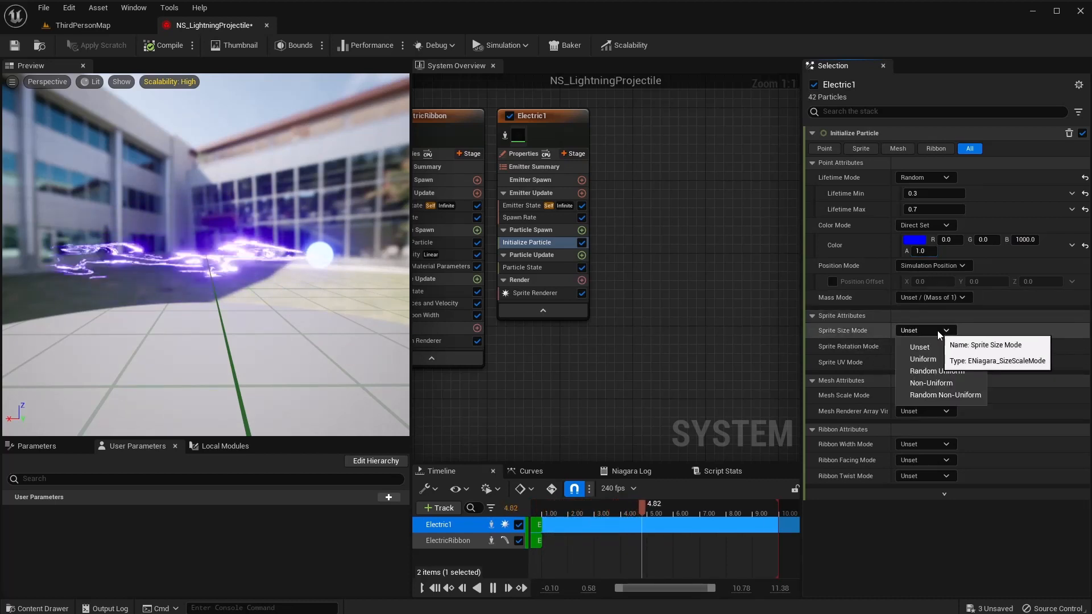
left_click(946, 370)
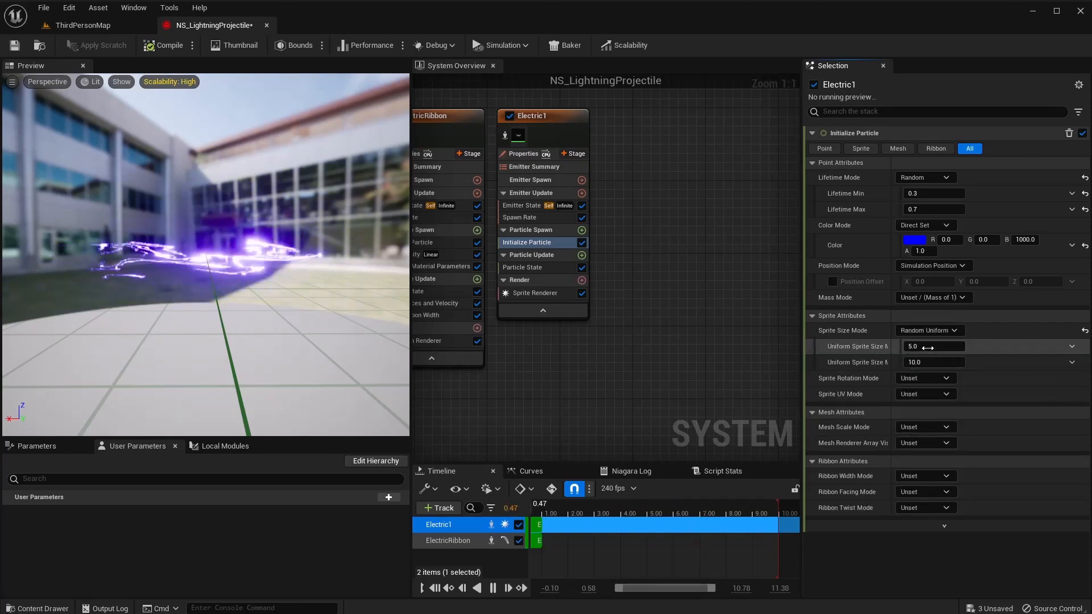
left_click(926, 345)
type("40")
key("Tab")
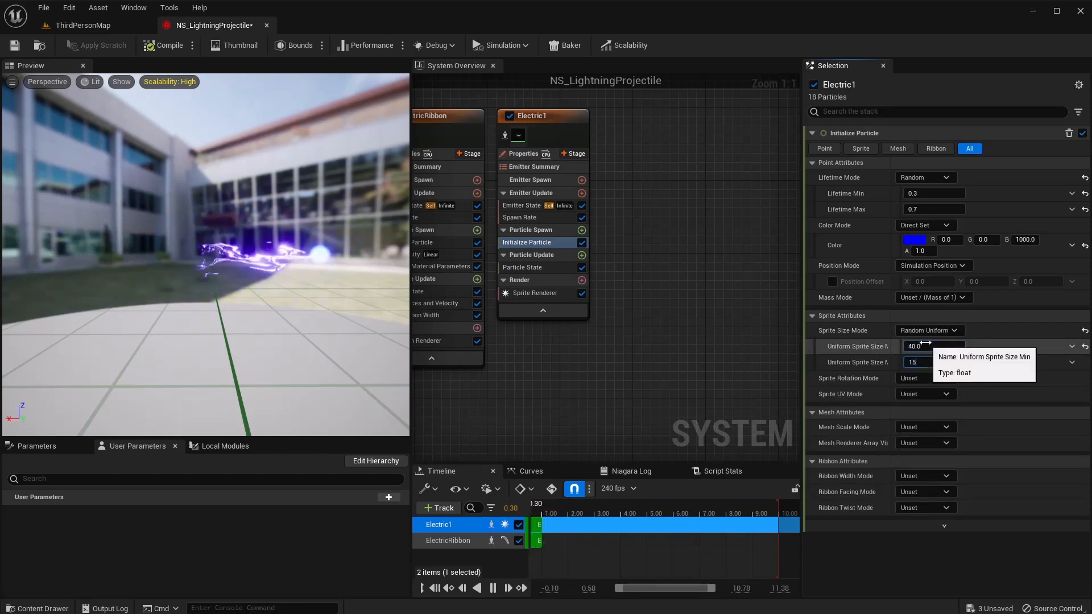
type("150")
key("Tab")
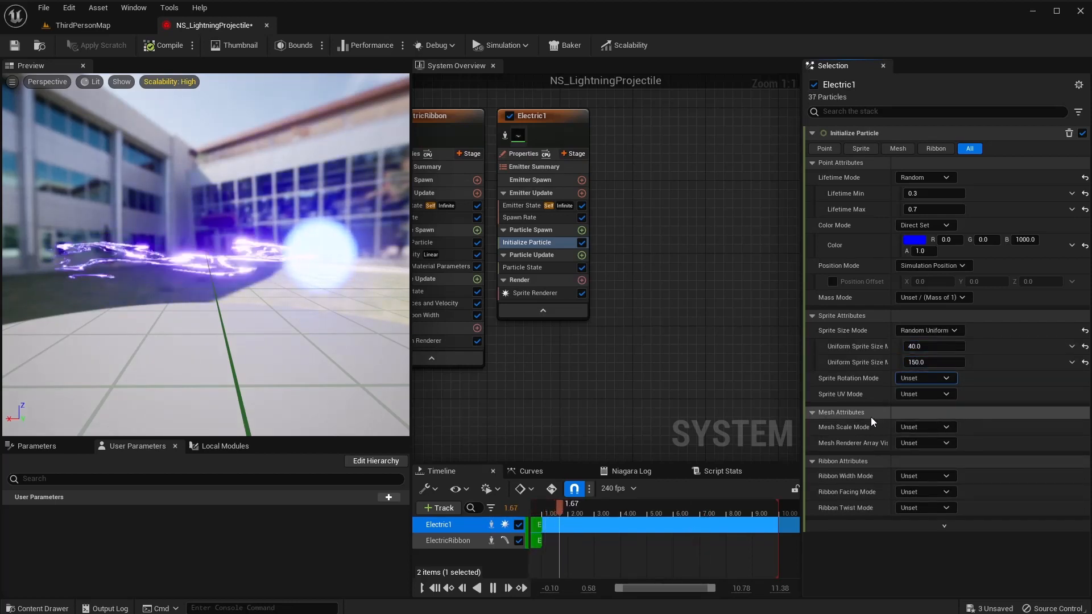
left_click(934, 380)
left_click(944, 405)
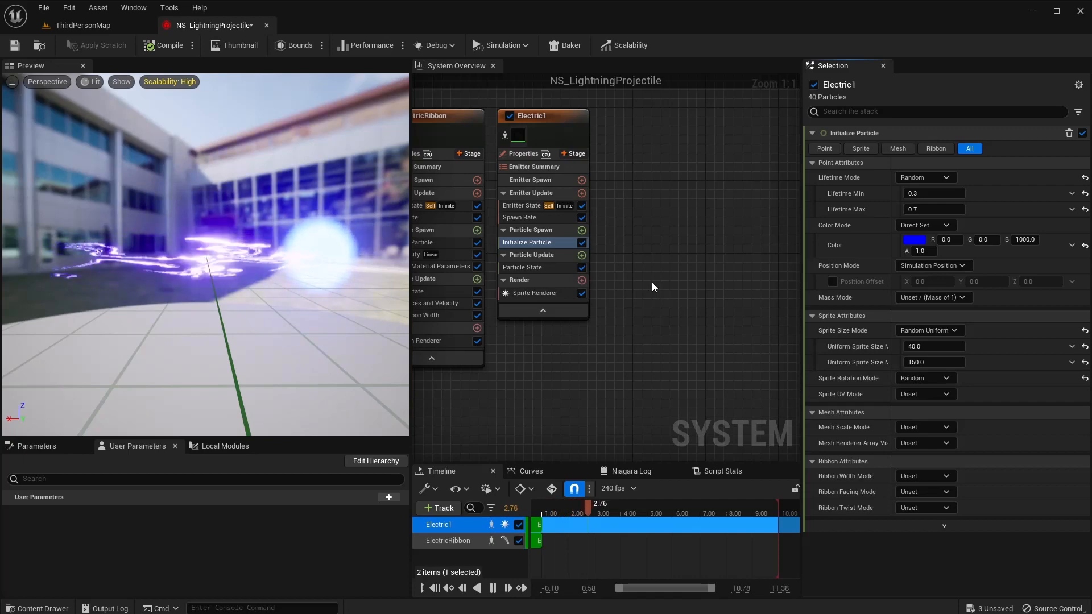
Add Shape Location to Particle Spawn with a sphere radius of 50.
left_click(582, 231)
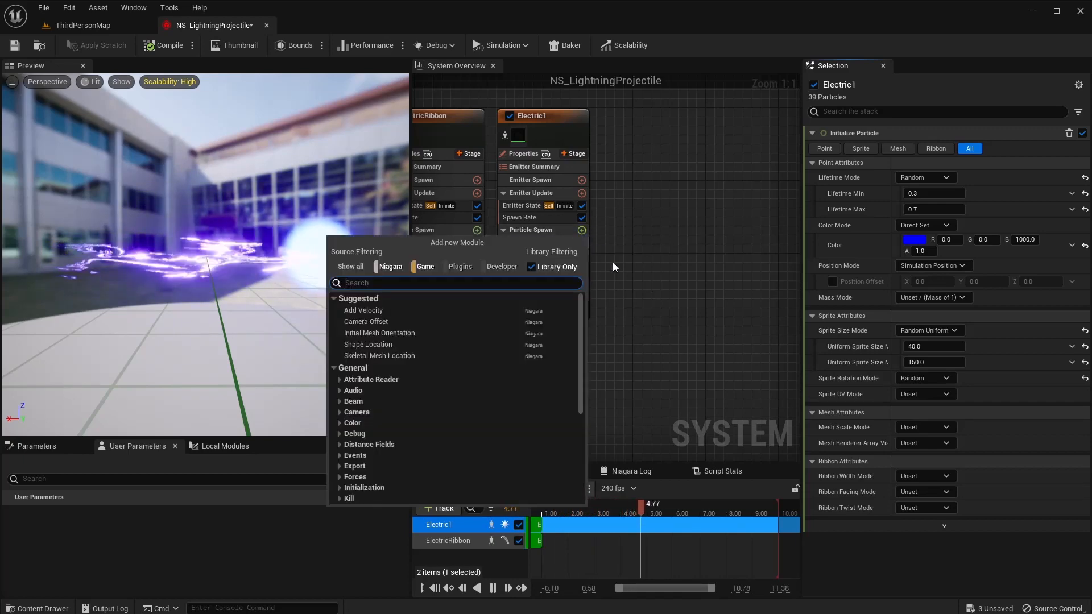
type("shape")
key("Return")
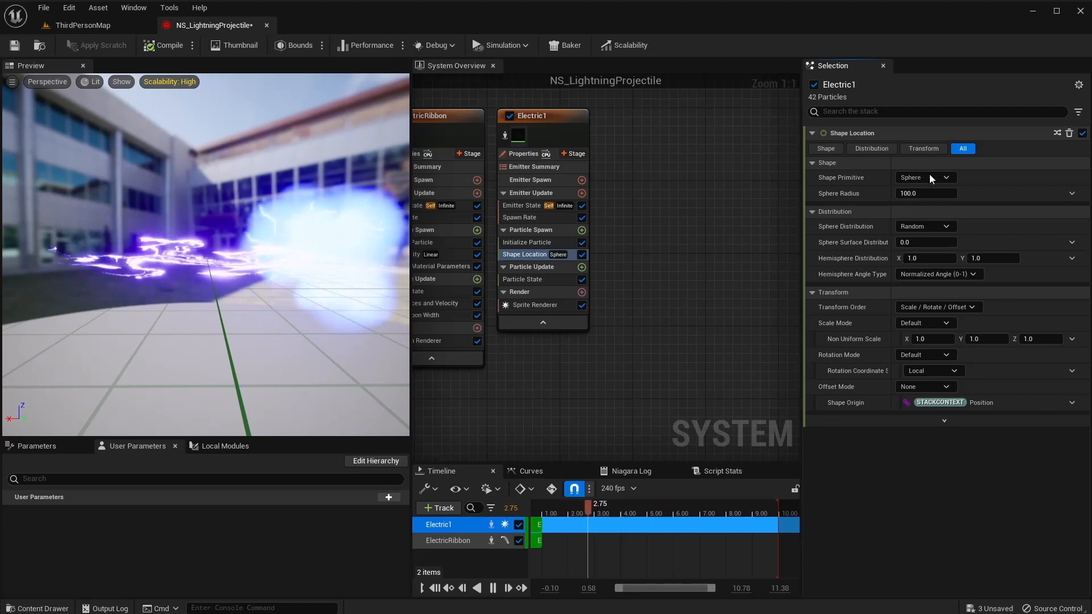
left_click(926, 194)
type("50")
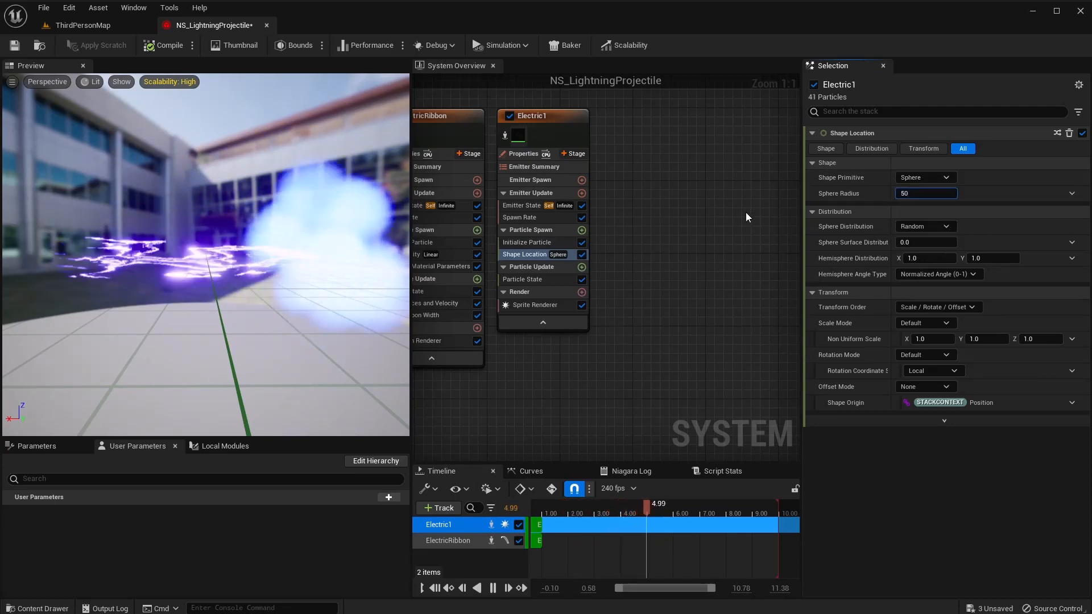
key("Return")
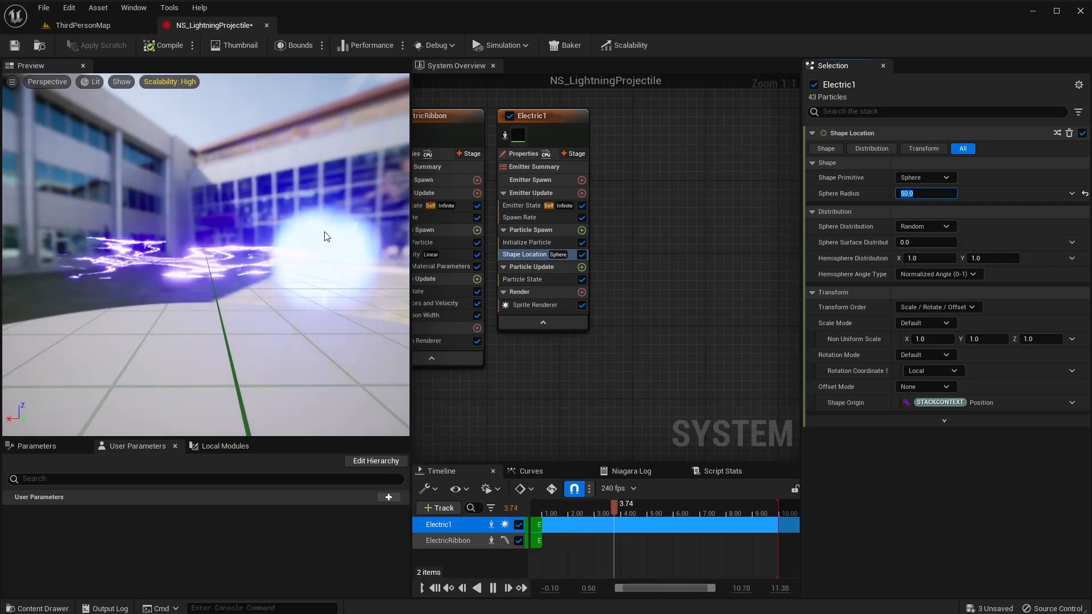
Add Dynamic Material Parameters to Particle Update.
left_click(582, 267)
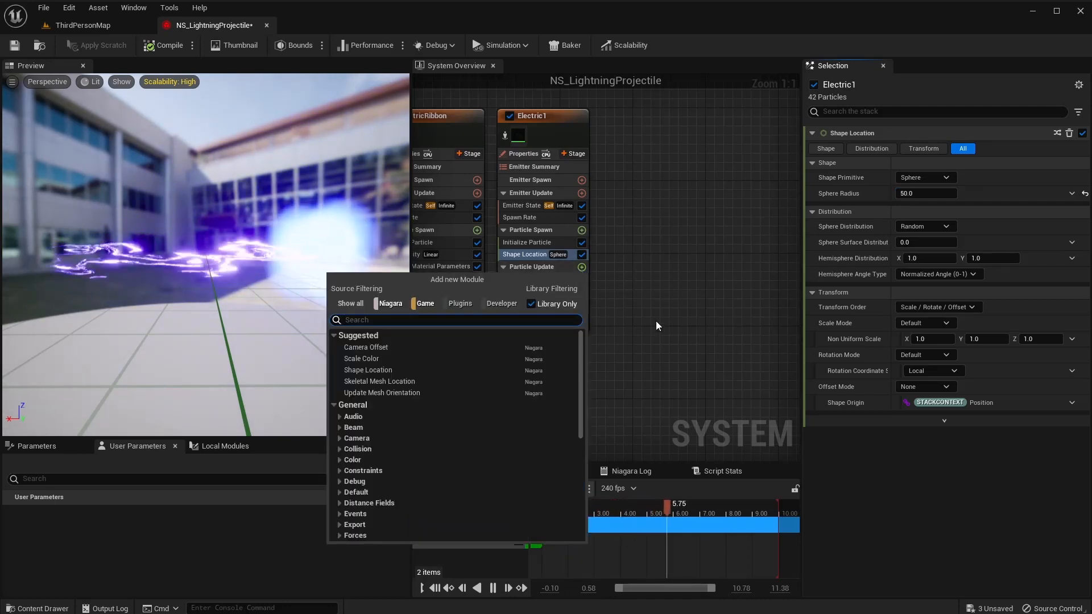
type("dynamic")
key("Return")
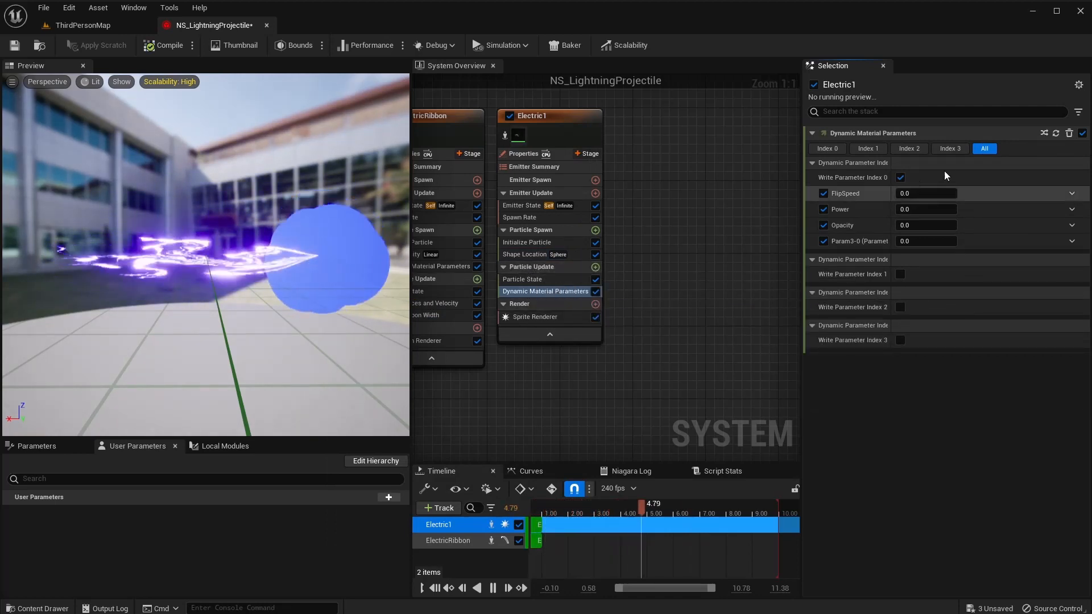
Set FlipSpeed 1.0, Power 1.0 and Opacity 1.5.
left_click(907, 193)
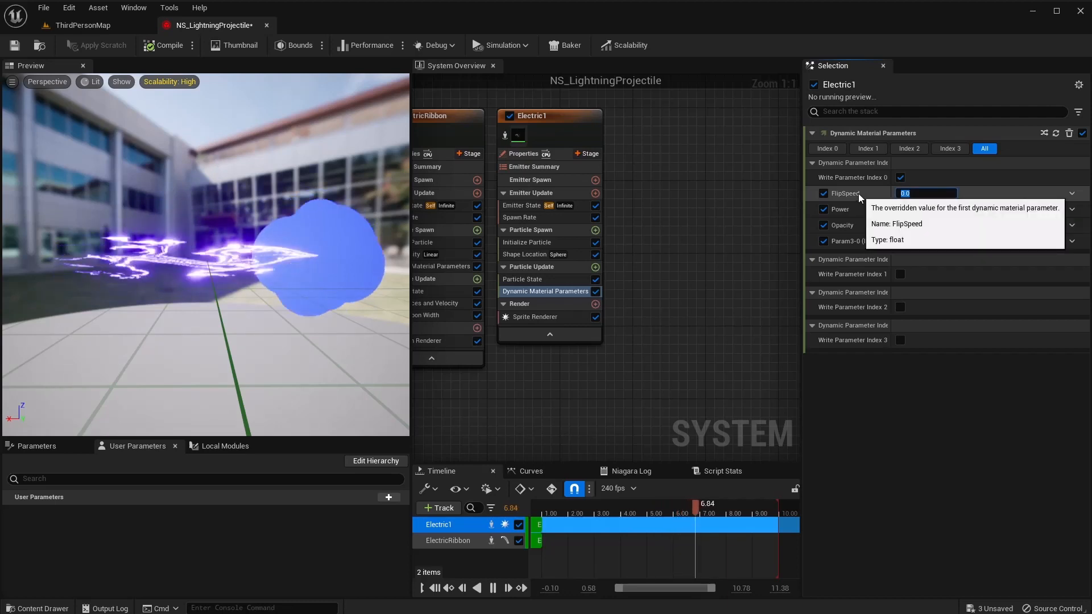
type("1")
key("Return")
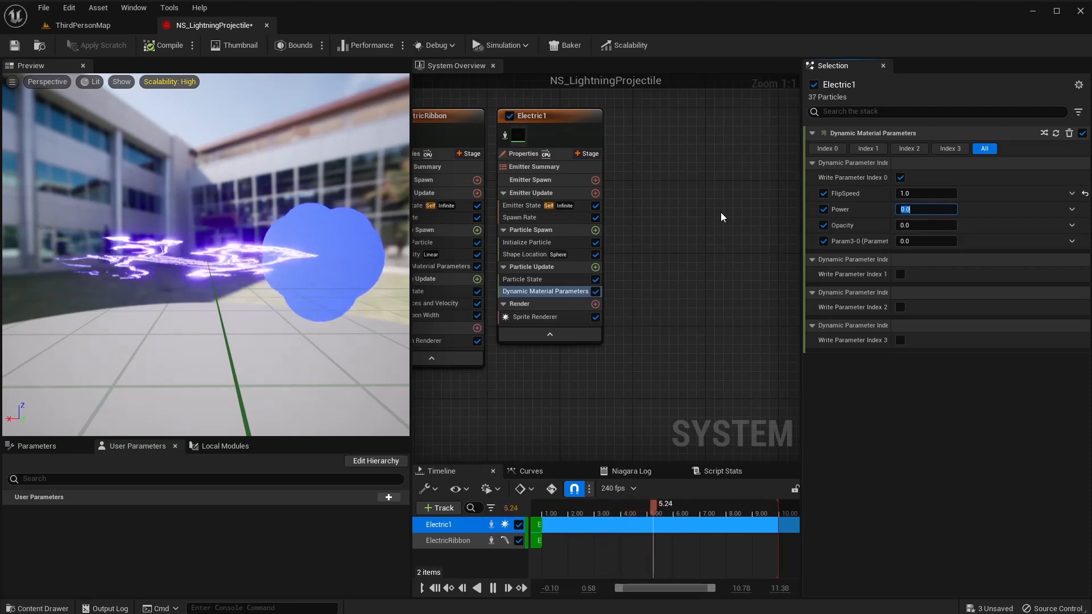
key("Tab")
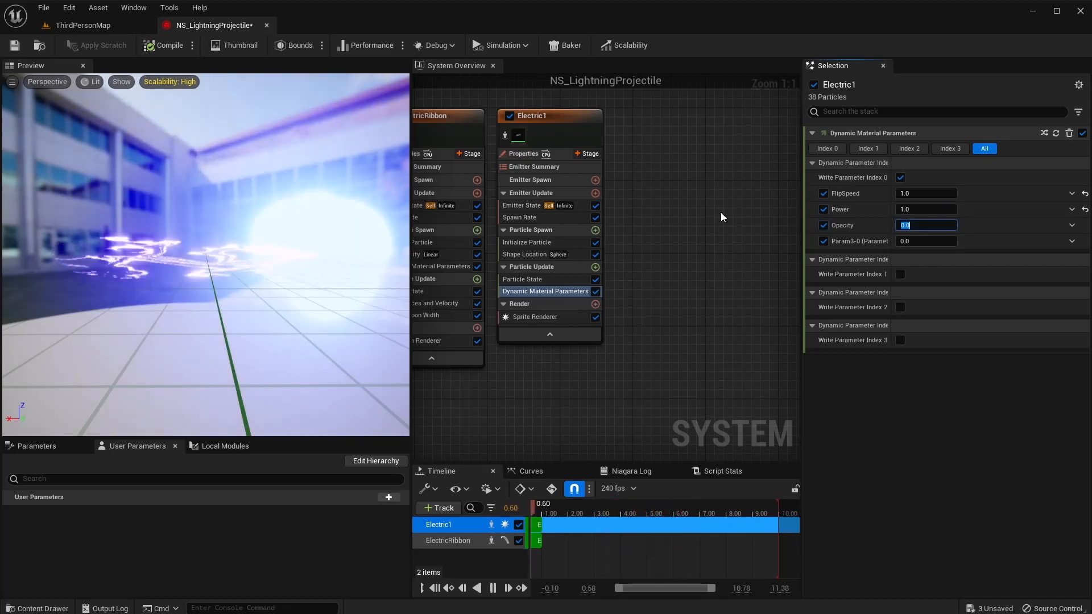
type("1")
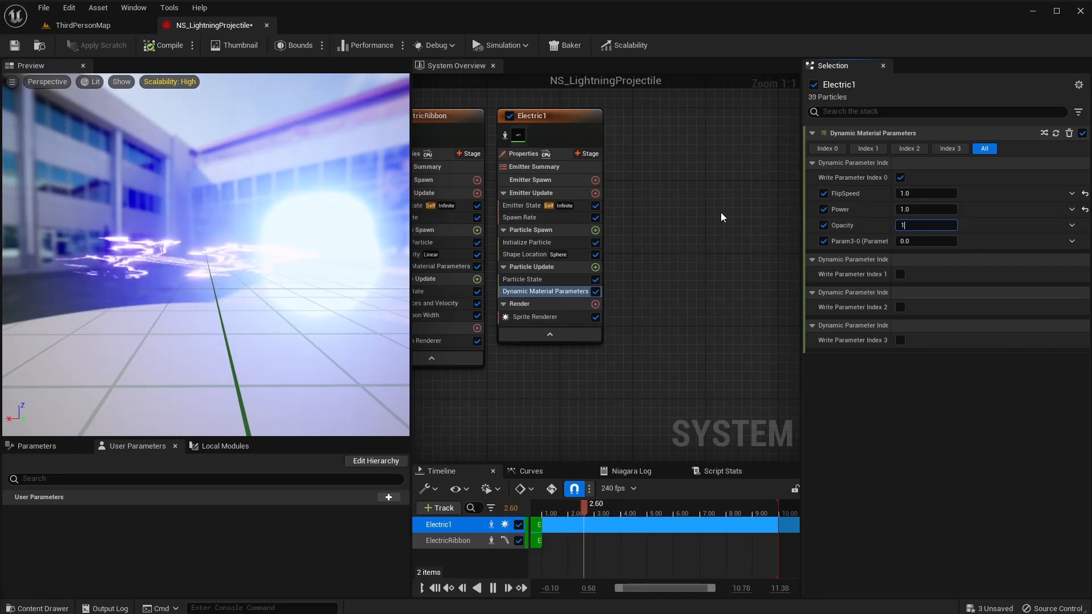
type(".5")
key("Return")
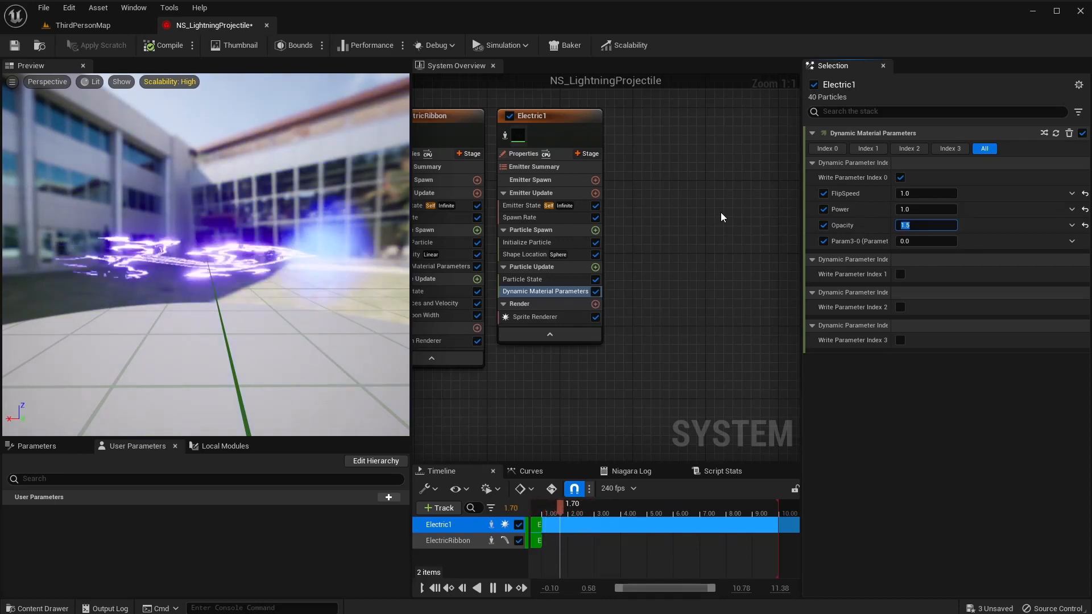
Try Opacity values 5, 0.1, 1000 and 10, then settle back on 1.5.
type("5")
key("Return")
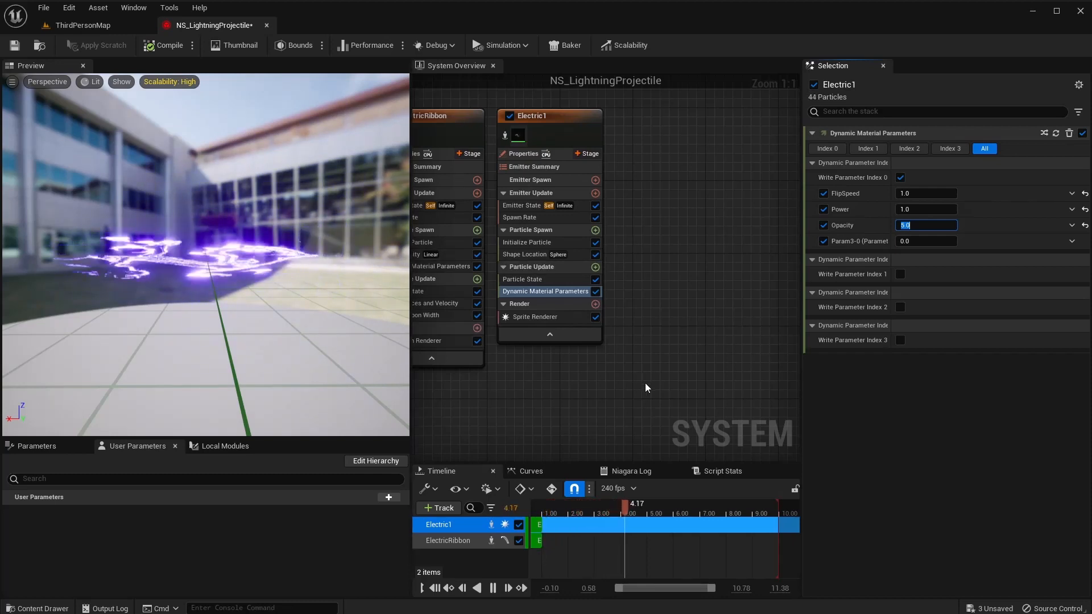
type("0.1")
key("Return")
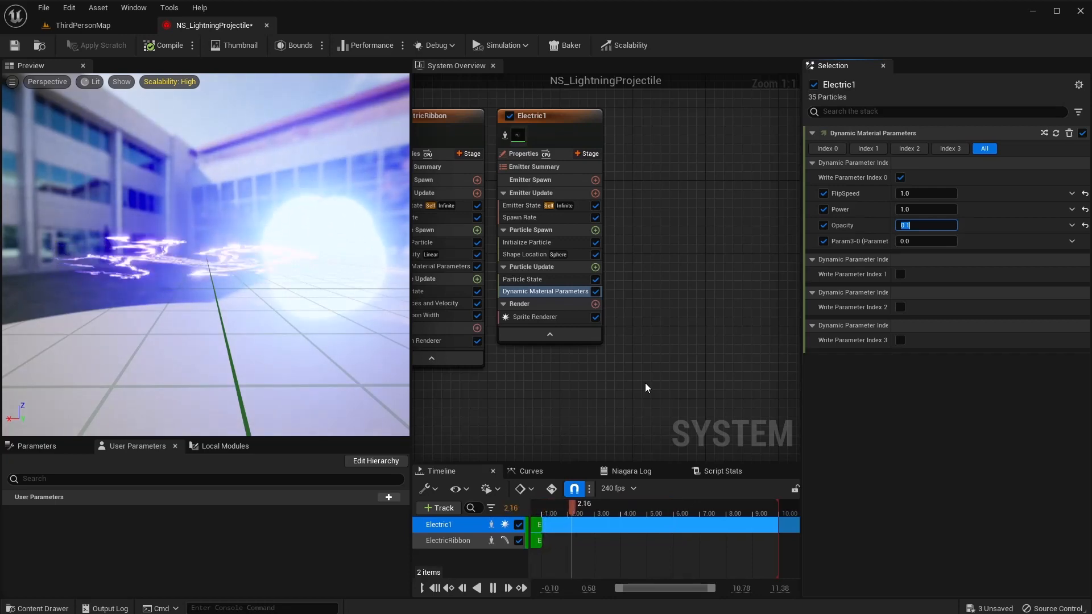
type("1000")
key("Return")
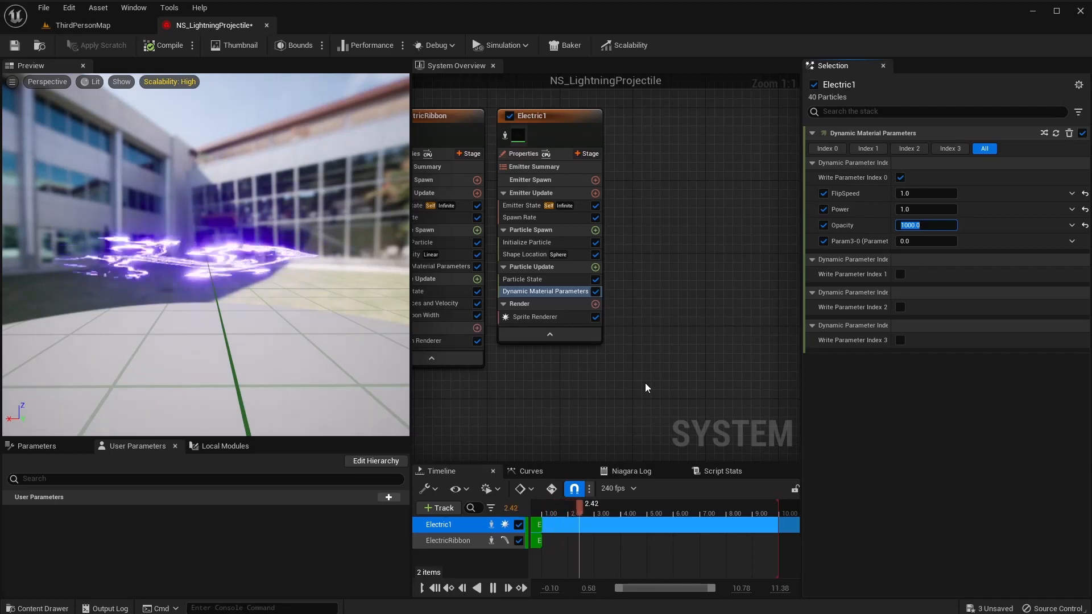
type("10")
key("Return")
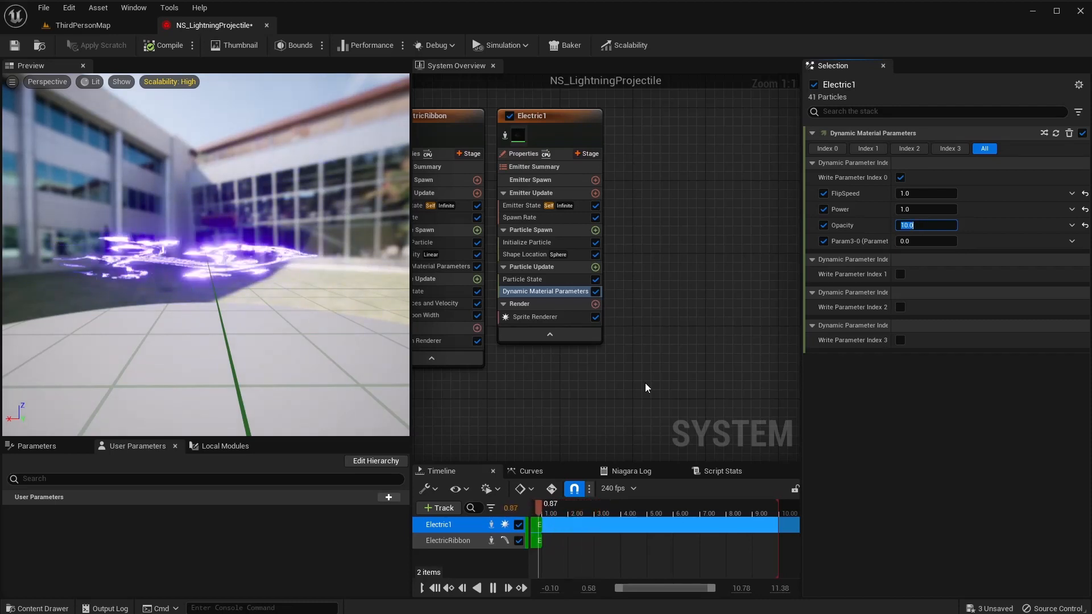
type("1.5")
key("Return")
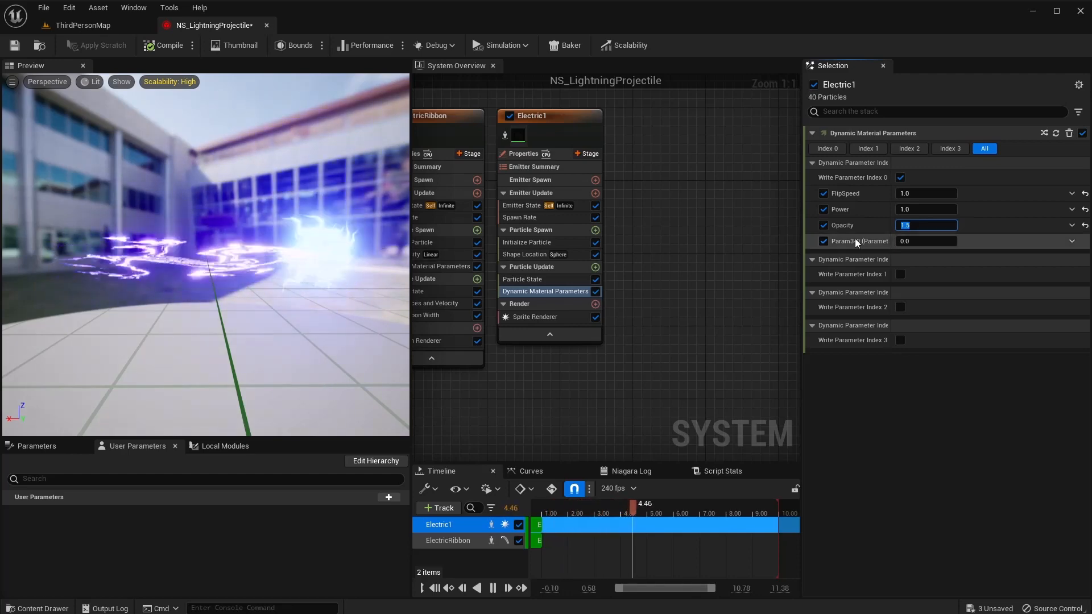
Re-enter FlipSpeed as 1.0.
left_click(923, 193)
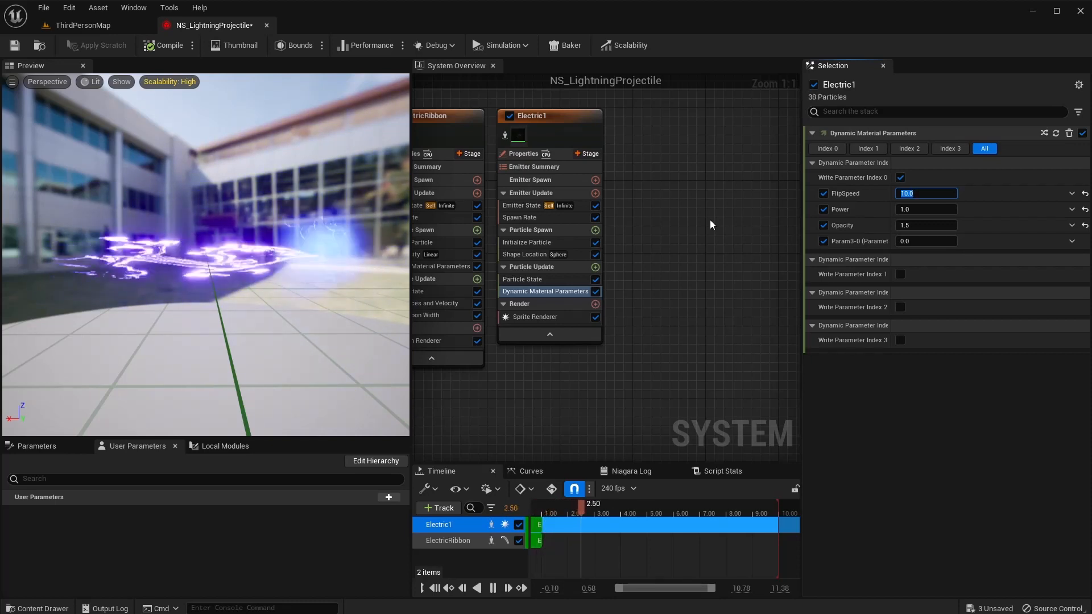
type("1.0")
key("Return")
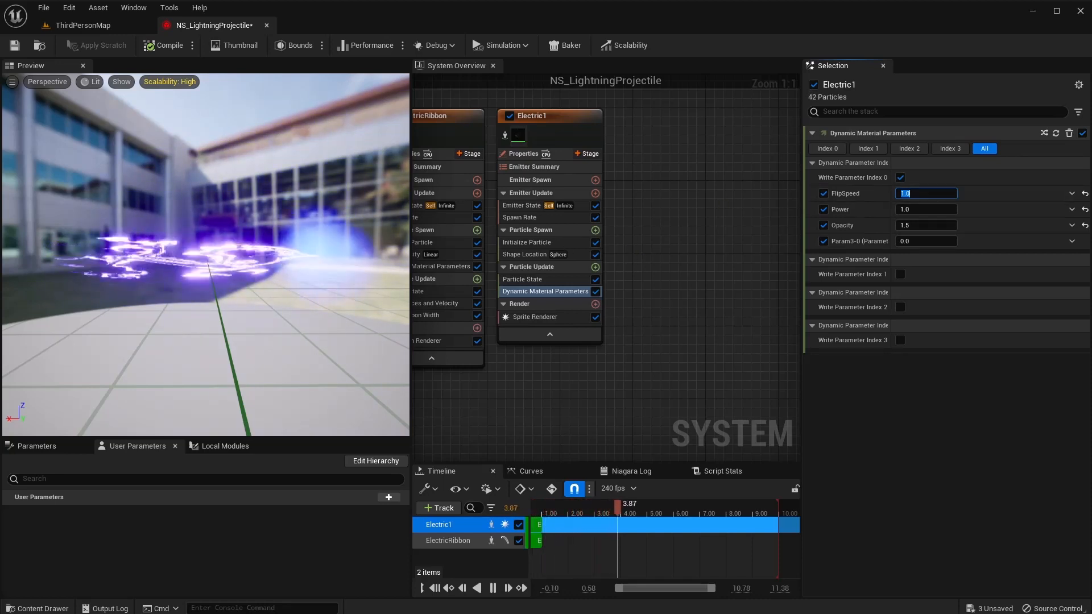
Add Scale Sprite Size to Particle Update with an ease-out curve.
left_click(595, 268)
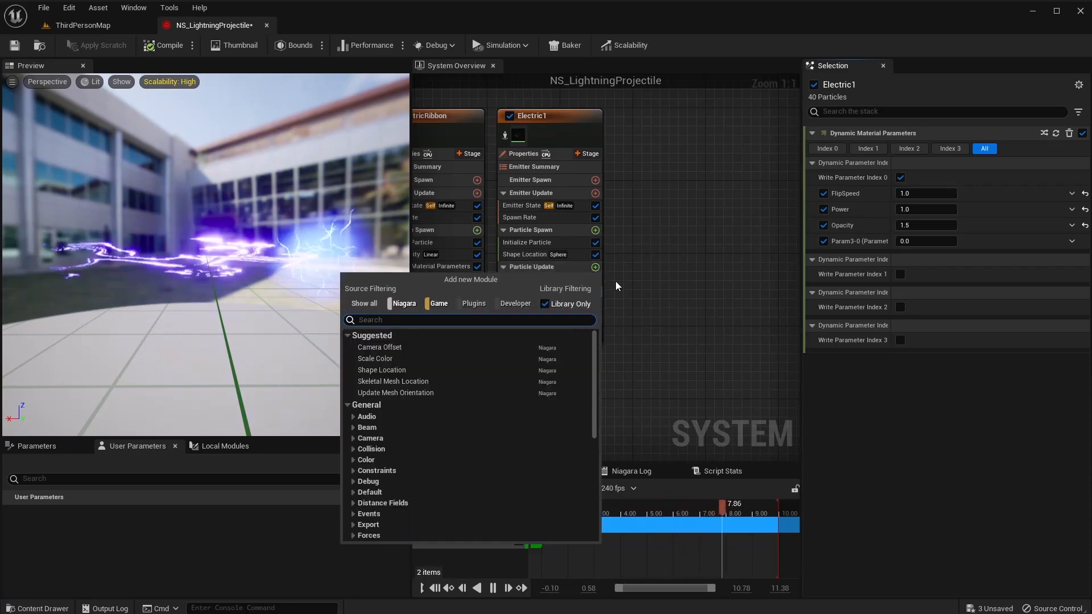
type("scale sprite")
key("Return")
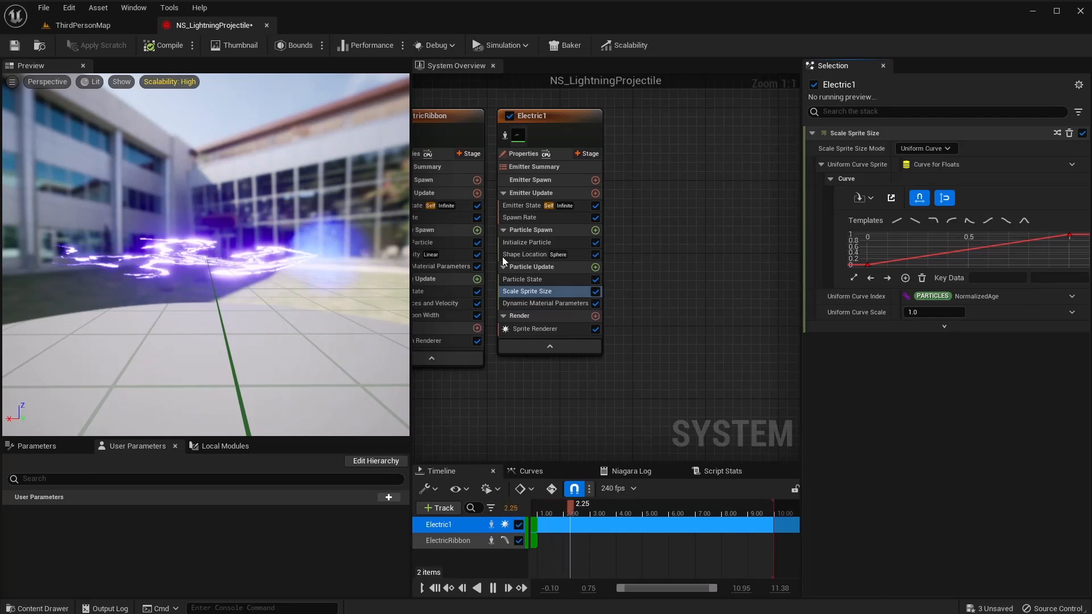
left_click(951, 219)
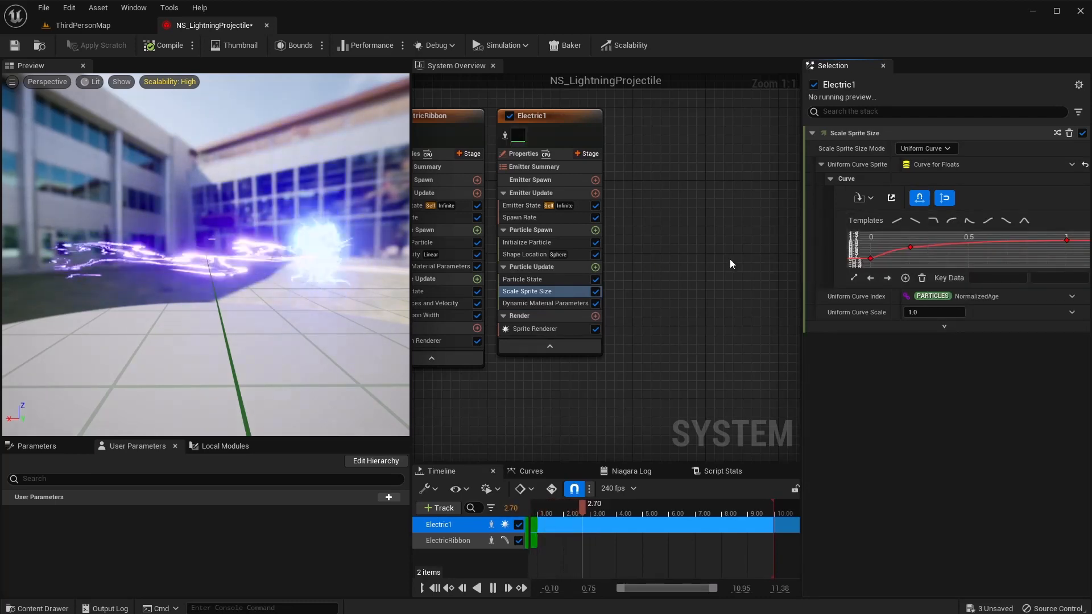
Add Sprite Rotation Rate as a random range float from -1 to 1.
left_click(596, 267)
type("sprite rotat")
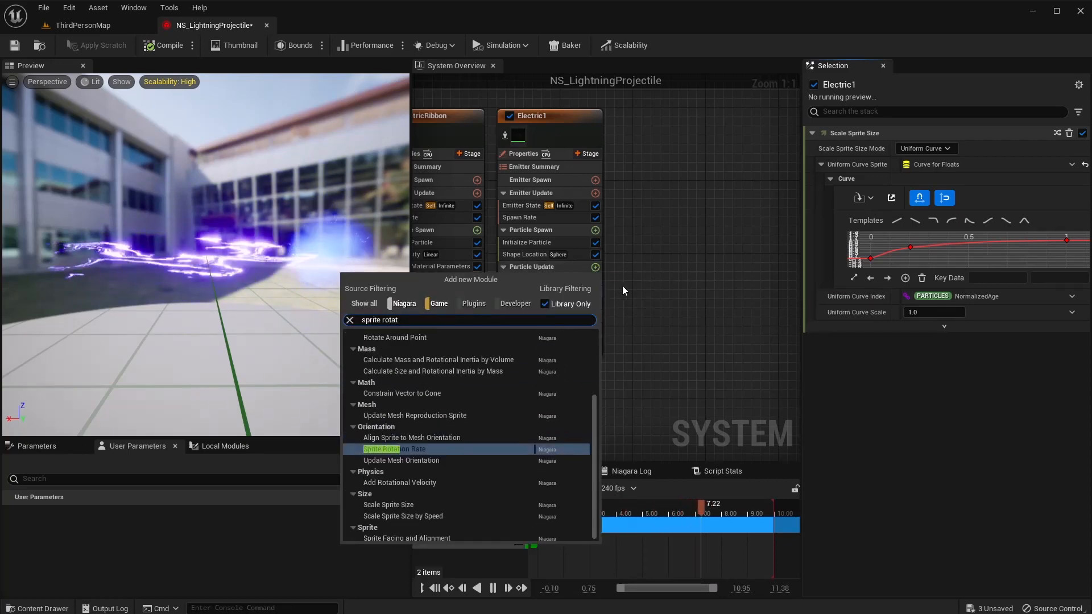
key("Return")
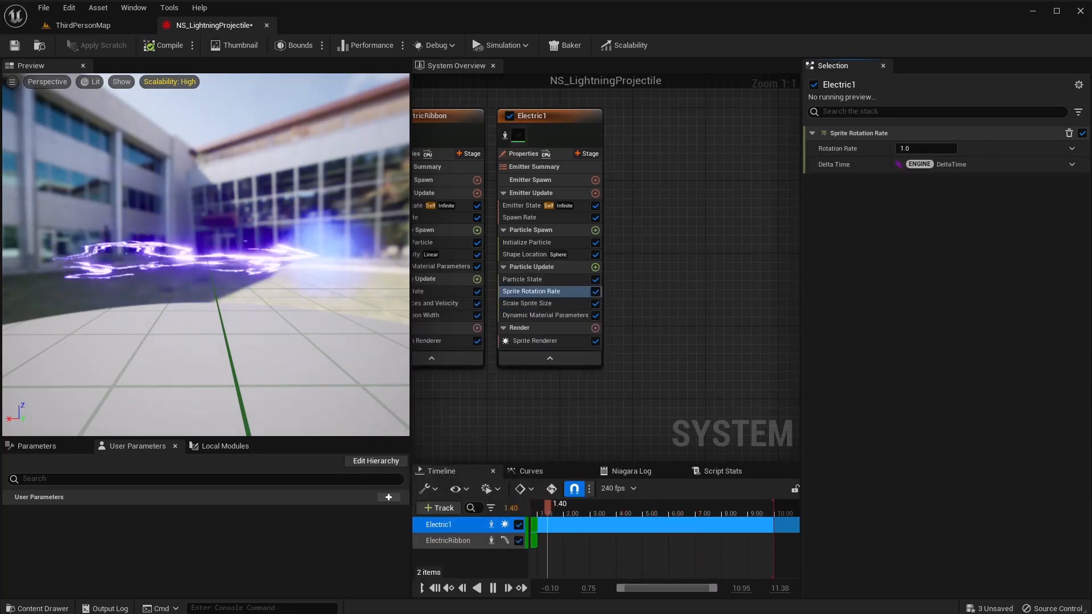
left_click(1073, 150)
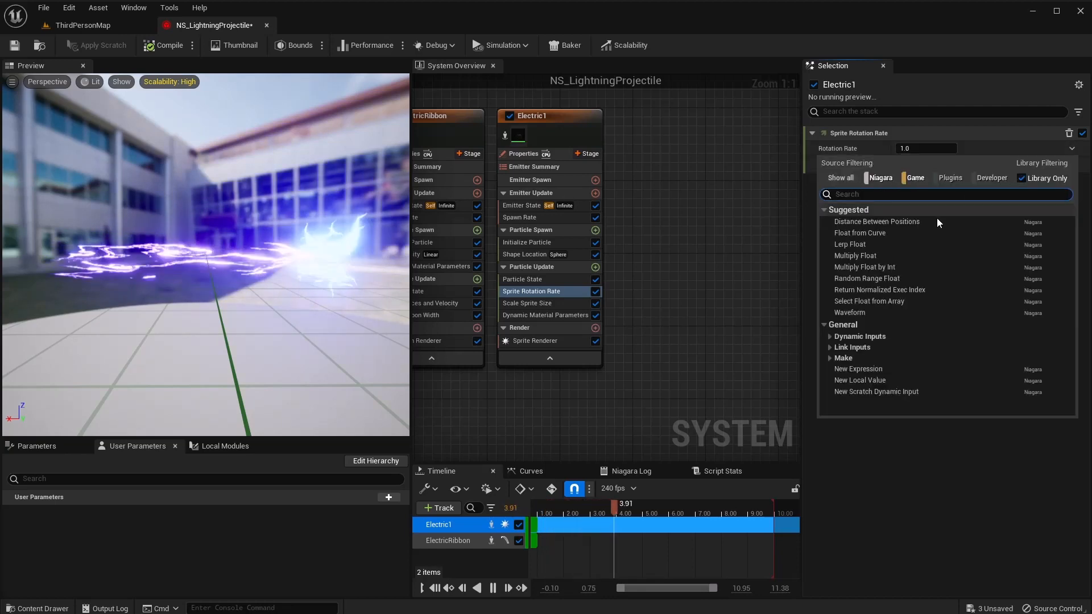
left_click(893, 278)
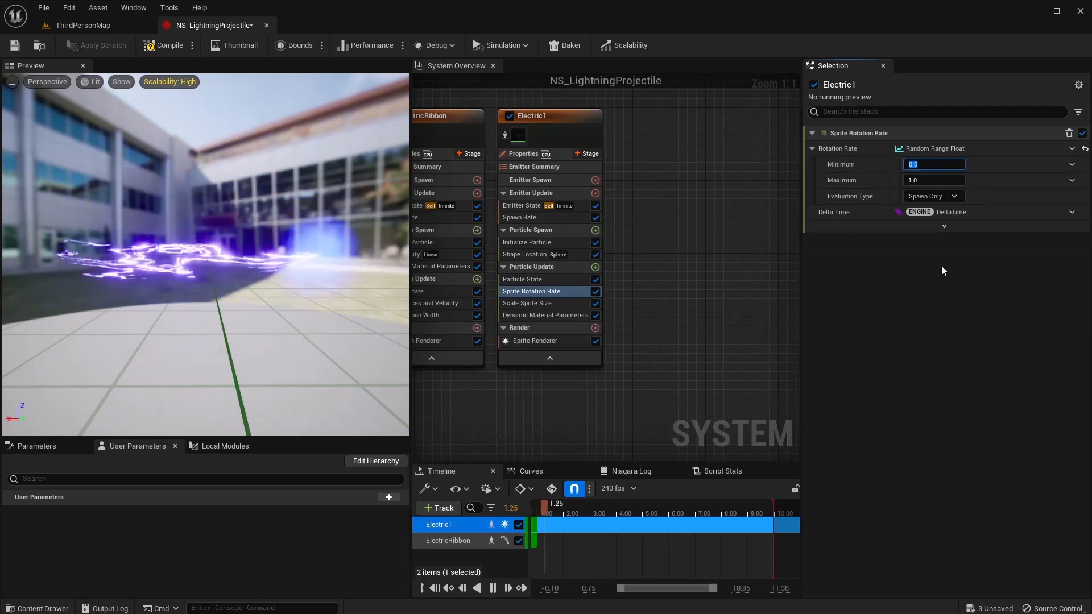
type("-1")
key("Tab")
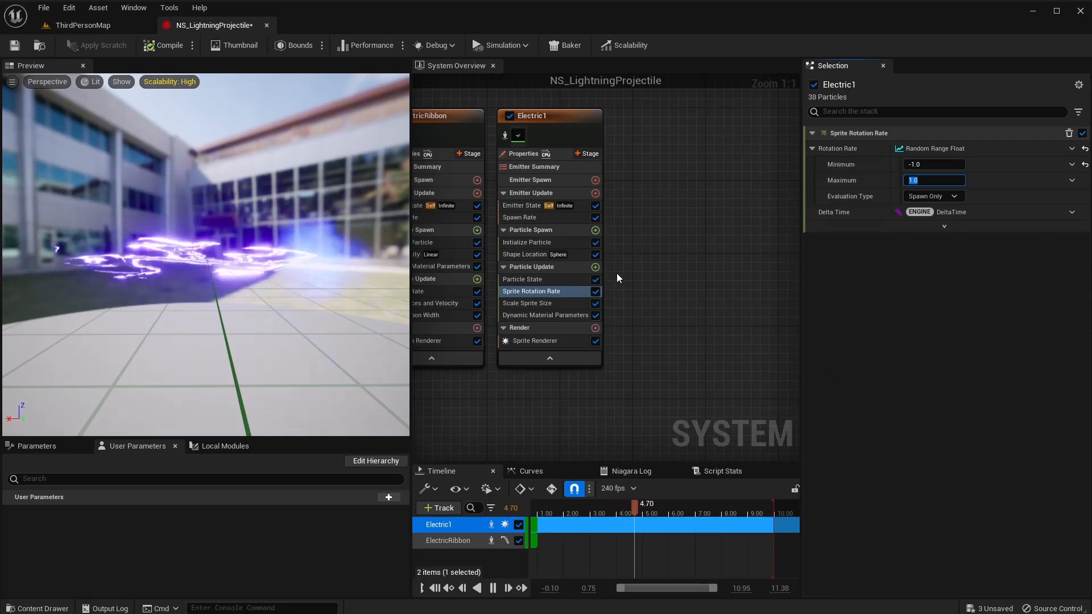
Add a Drag module of 5.0 to Particle Update, with Solve Forces and Velocity.
left_click(597, 269)
type("dra")
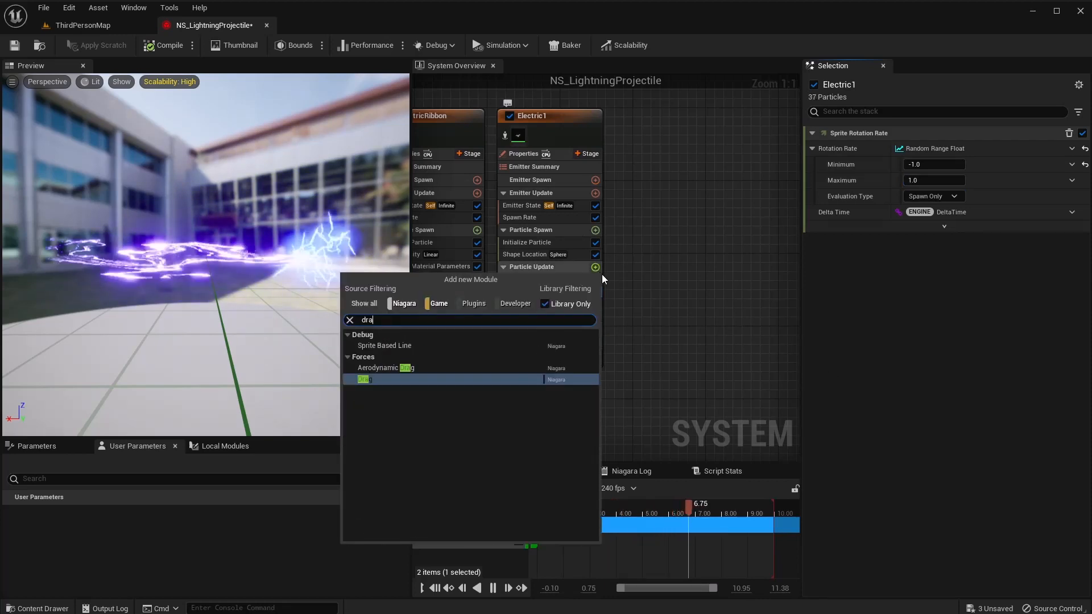
left_click(386, 379)
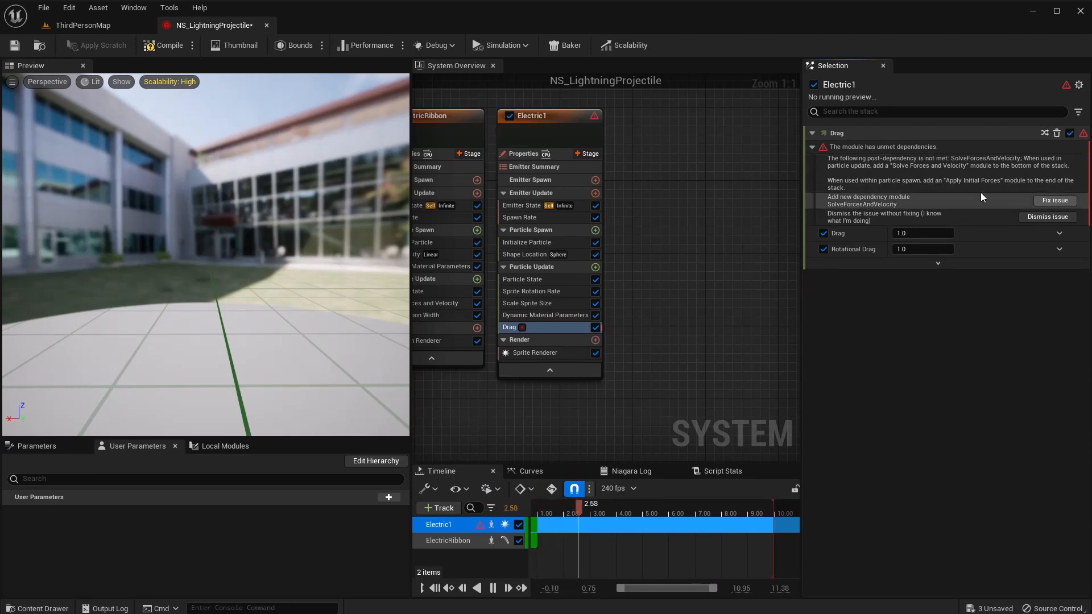
left_click(1055, 200)
left_click(929, 149)
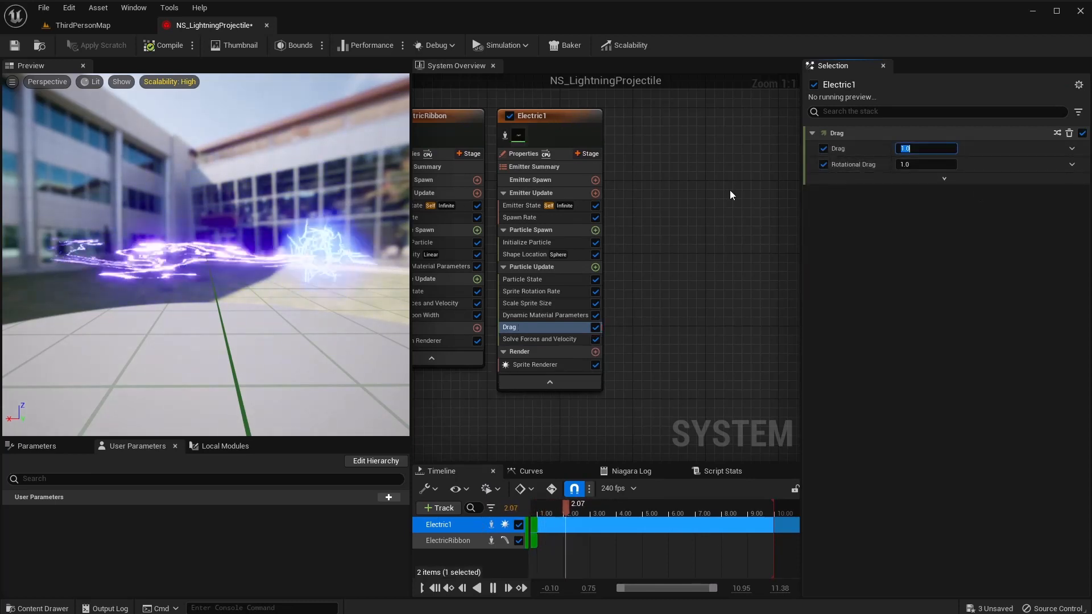
type("5")
key("Return")
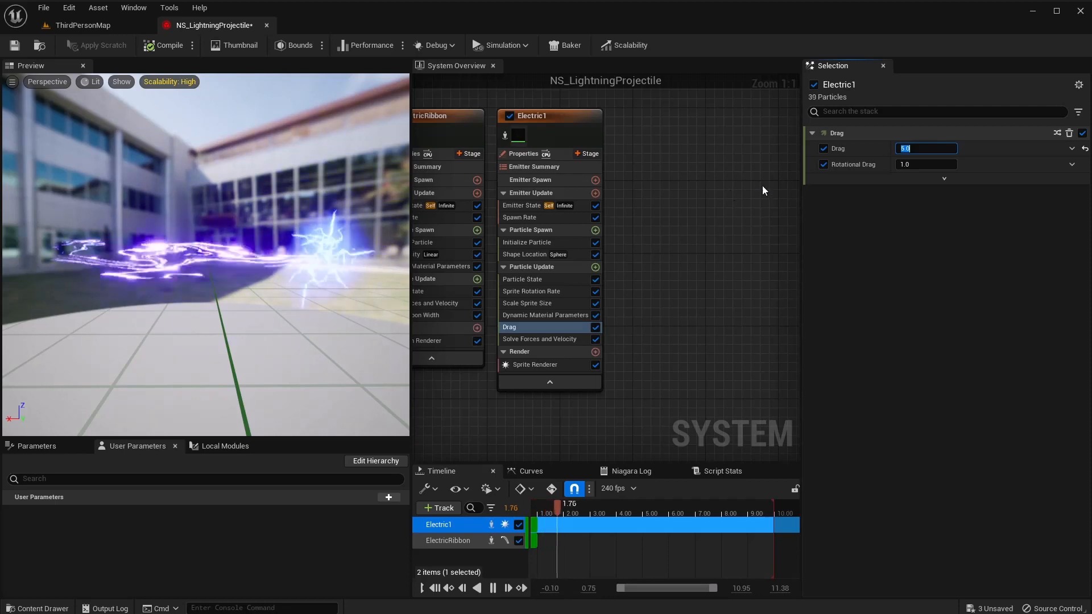
Add Scale Color with its alpha driven by a Smooth Ramp Down curve.
left_click(596, 267)
type("scale color")
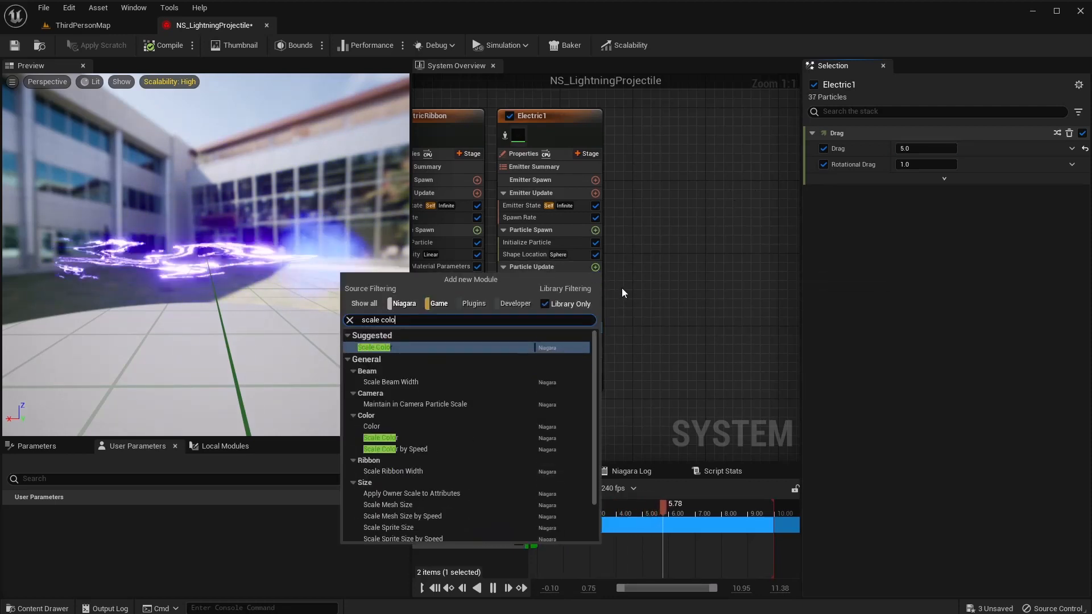
key("Return")
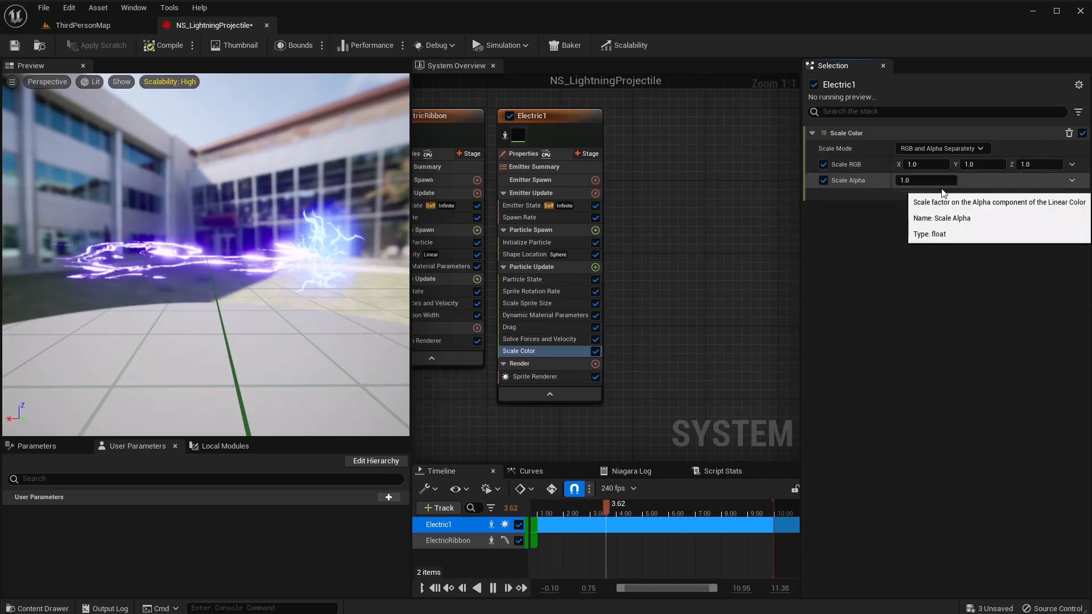
left_click(1072, 181)
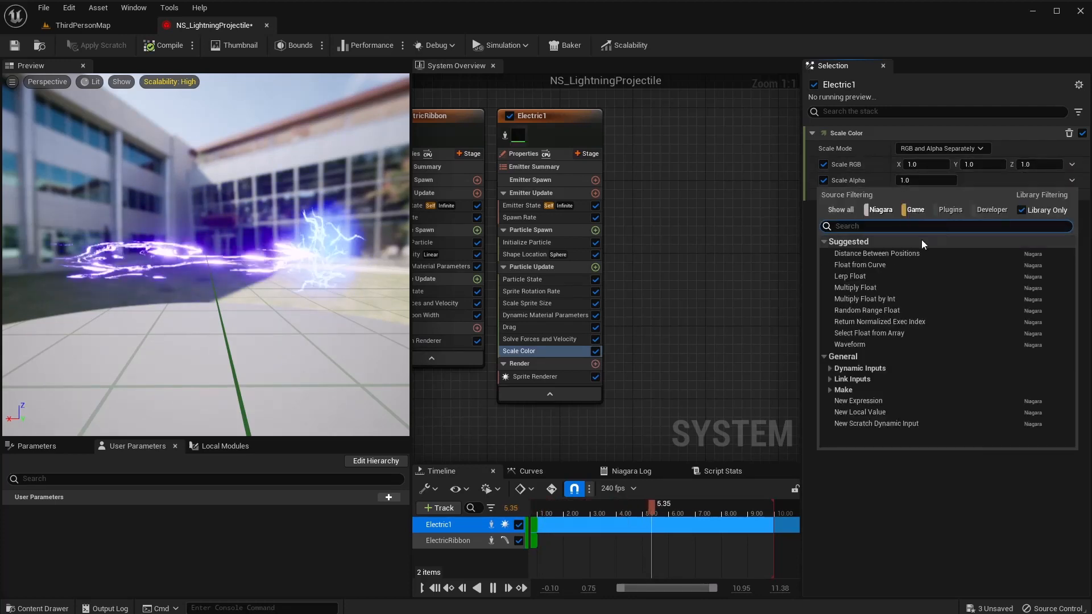
left_click(884, 272)
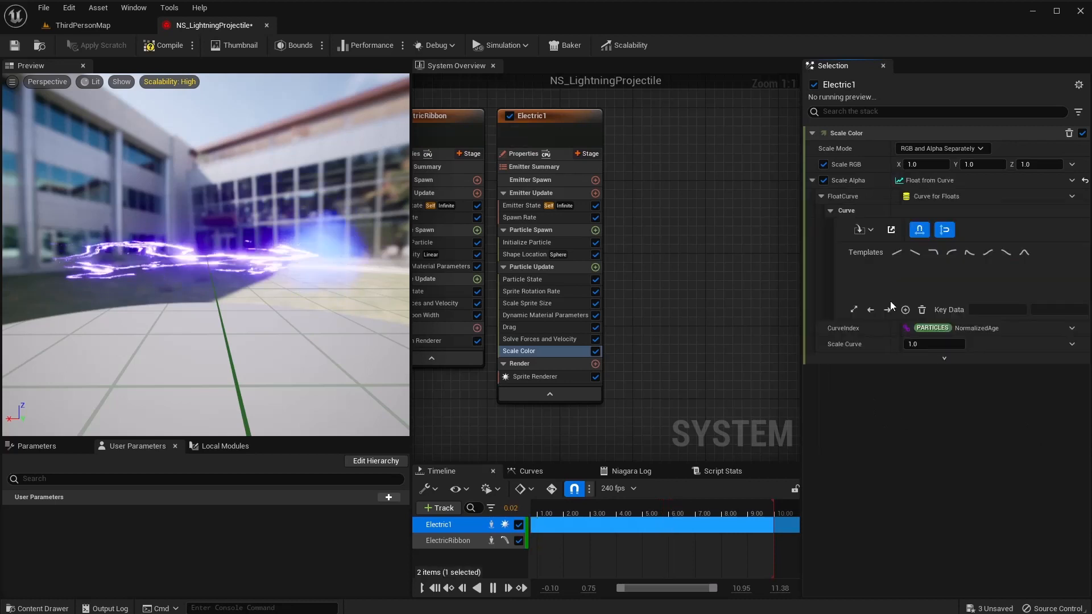
left_click(1007, 259)
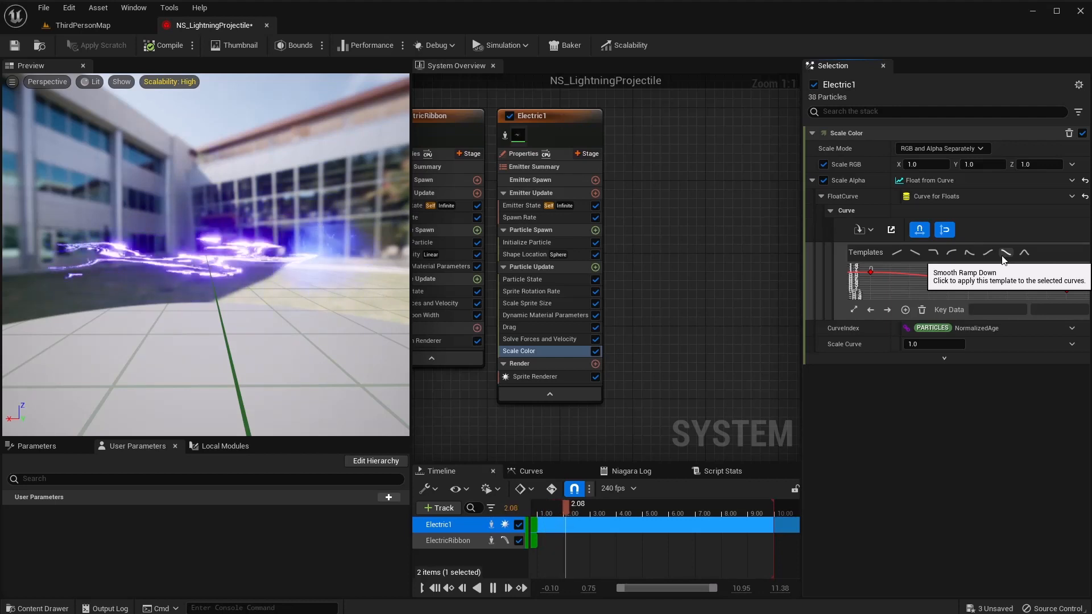
left_click(1004, 255)
Add Gravity Force to Particle Update with gravity set to a random range vector.
left_click(595, 268)
type("gra")
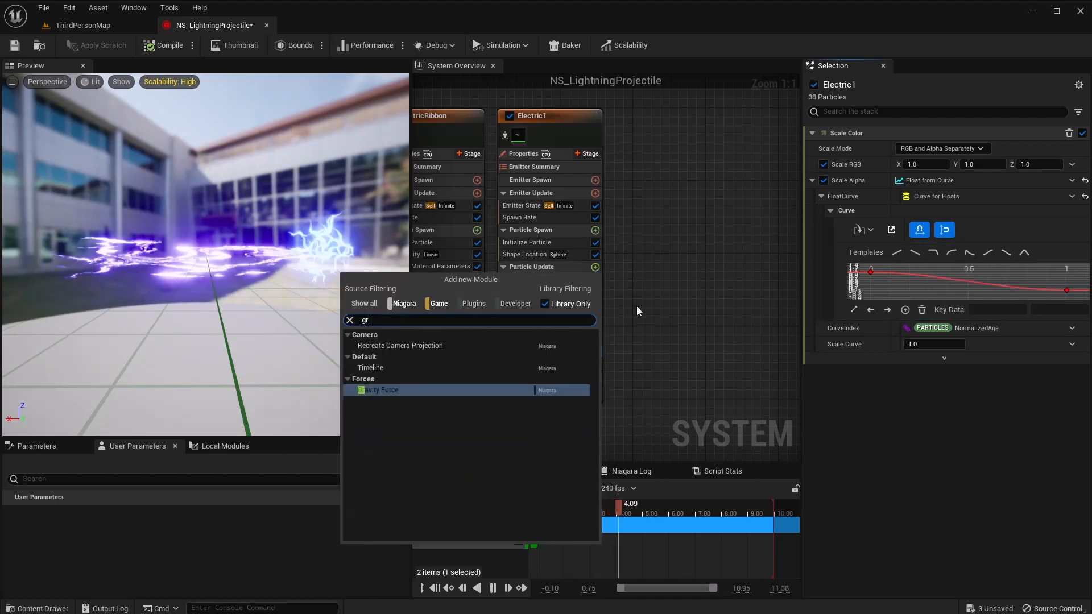
left_click(364, 391)
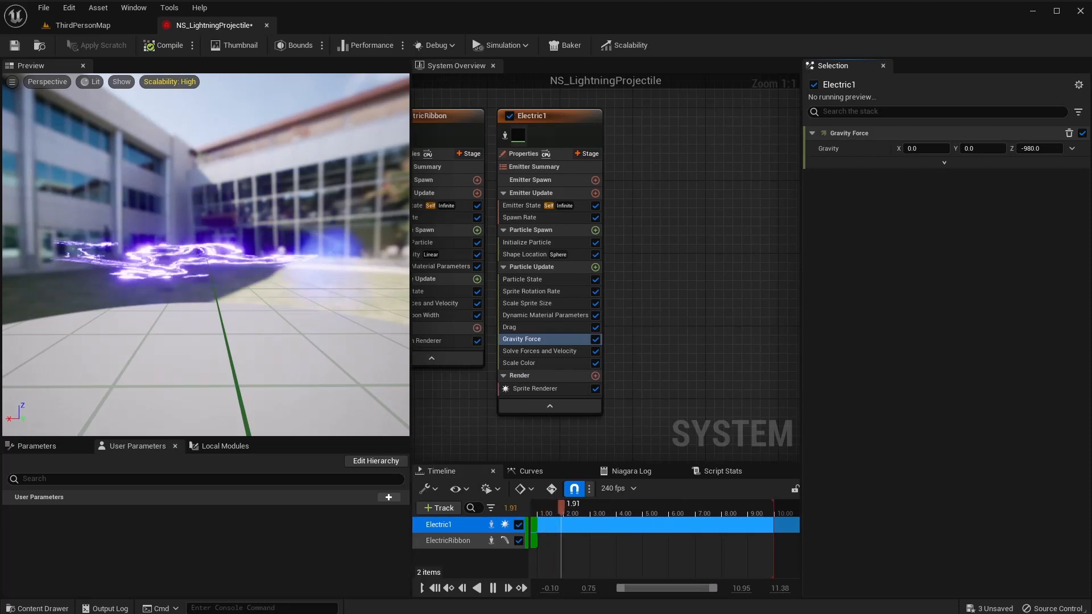
left_click(1072, 148)
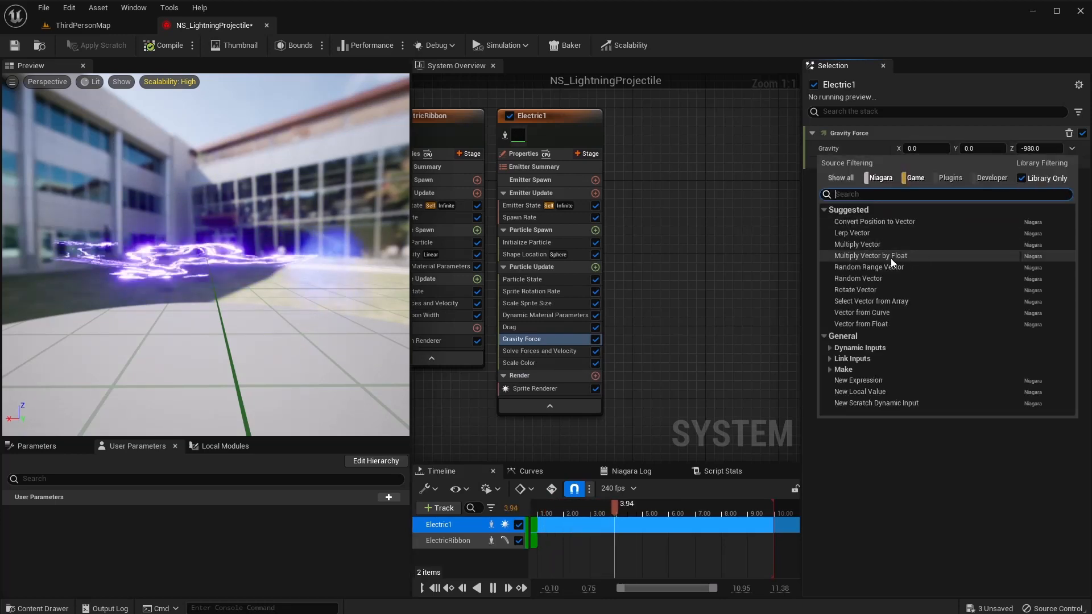
left_click(869, 267)
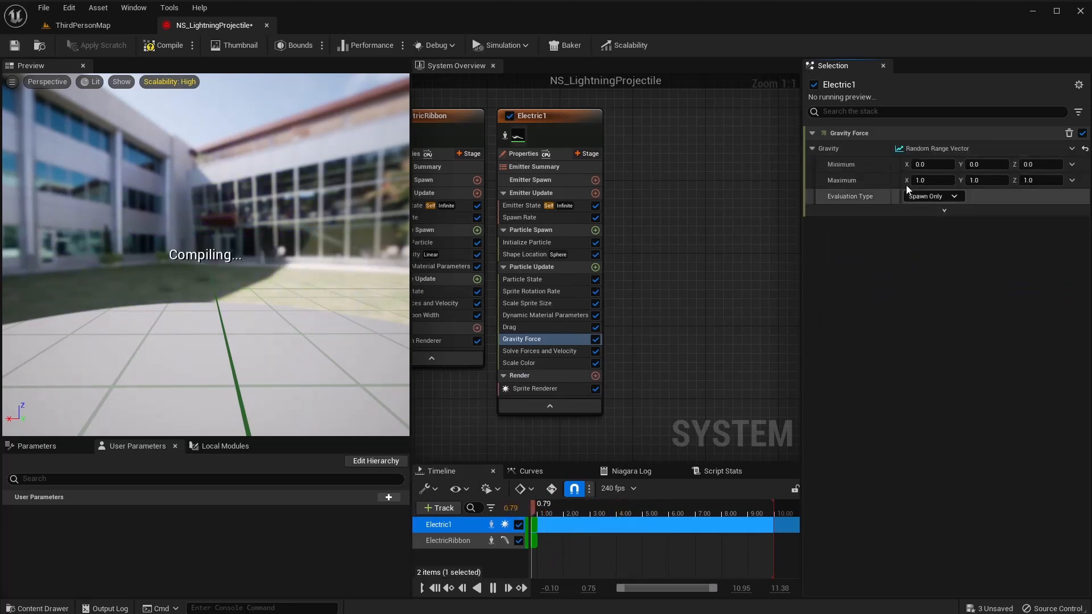
Set the gravity range minimum to -1000 and maximum to 1000 on X, Y and Z.
left_click(930, 164)
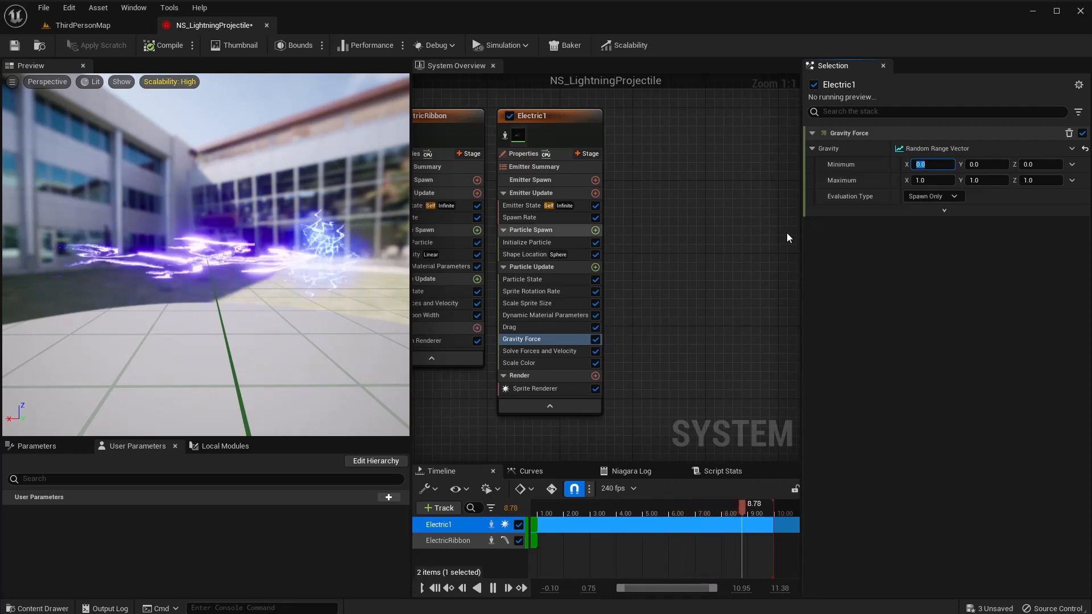
type("-1000")
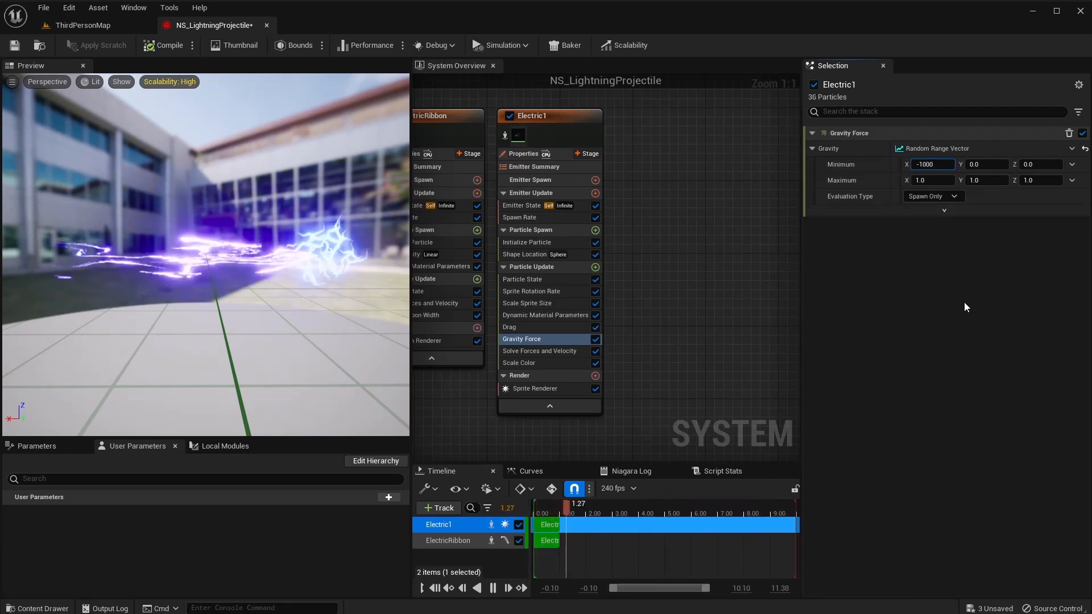
key("Tab")
type("-1000")
key("Tab")
type("-1000")
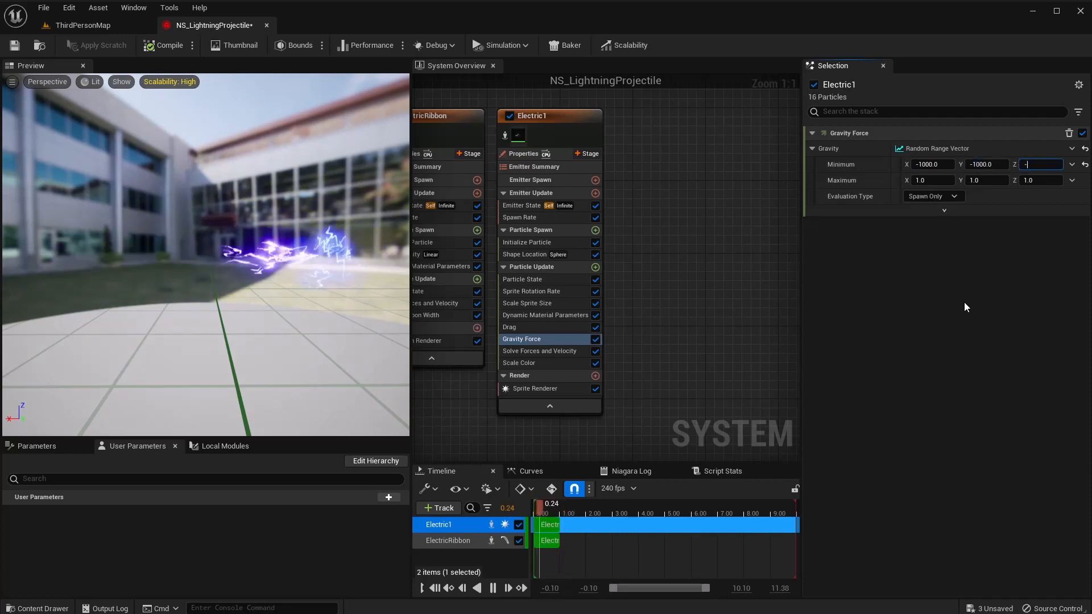
key("Tab")
type("1000")
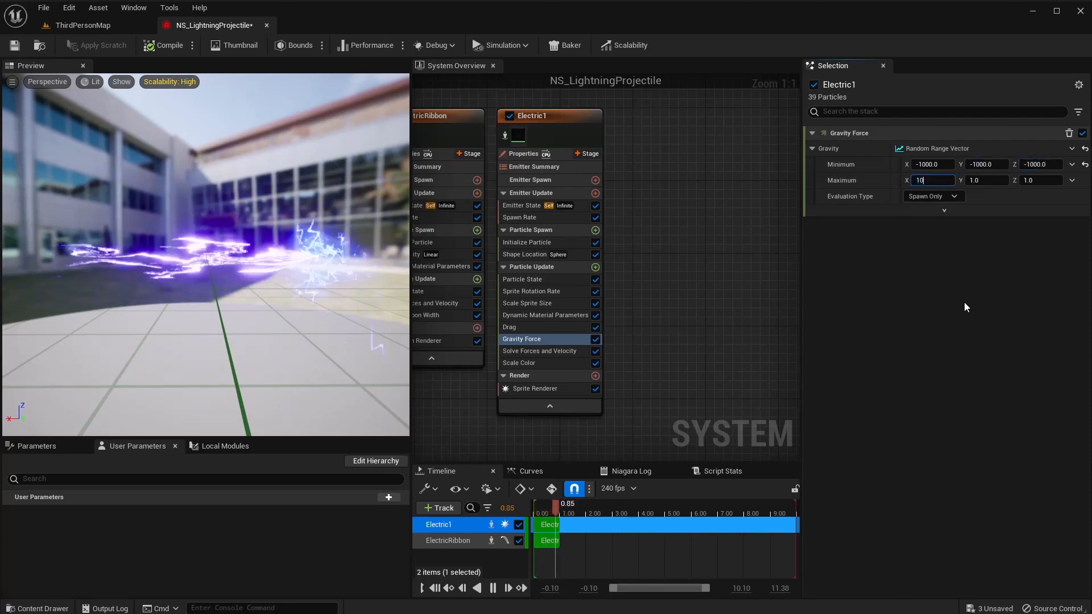
key("Tab")
type("1000")
key("Tab")
type("1000")
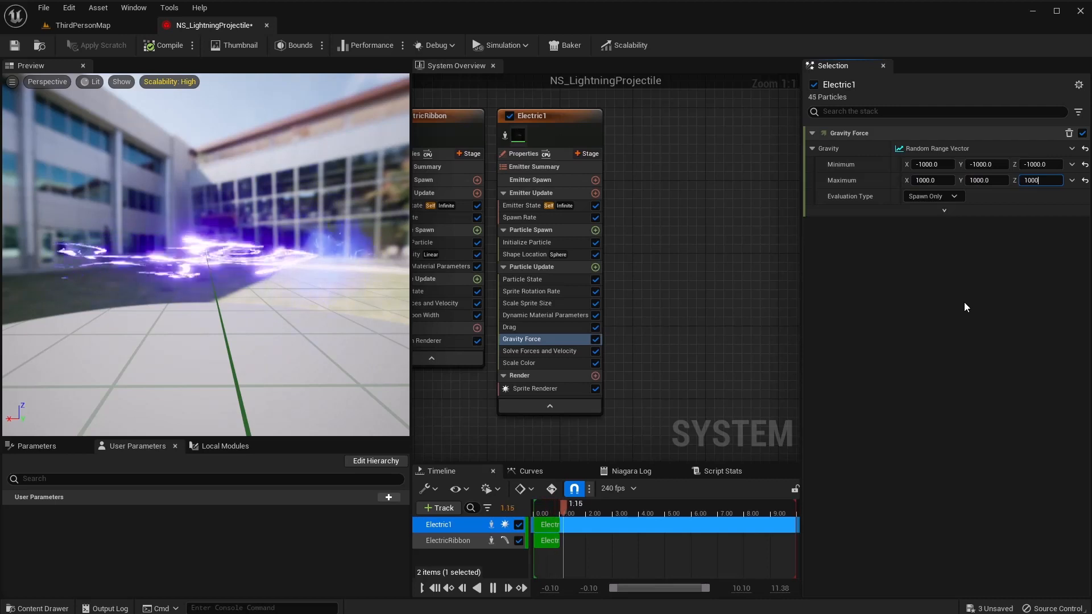
key("Return")
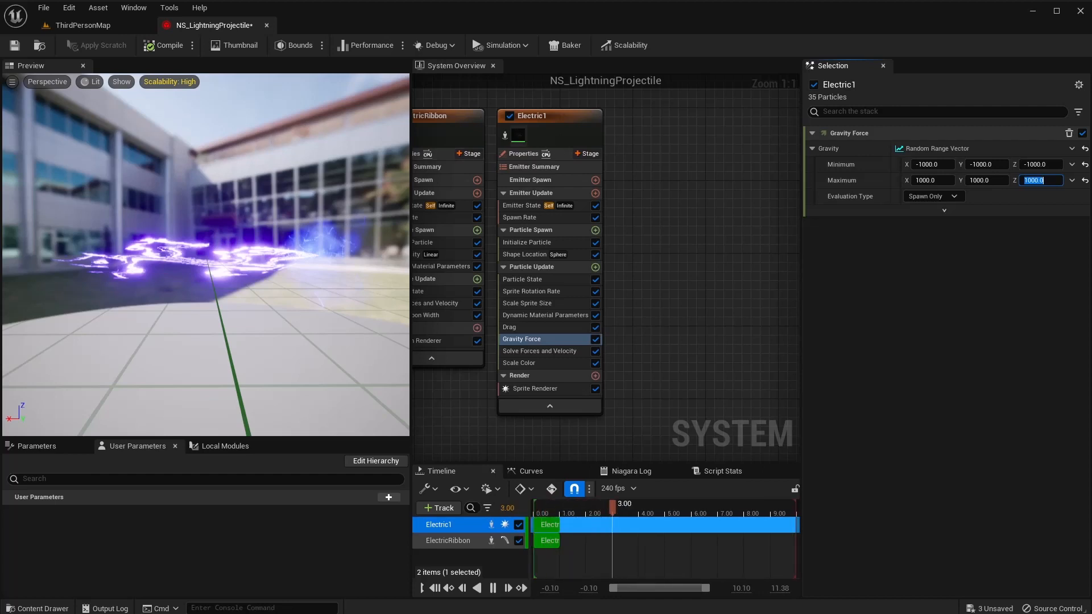
Add an Empty emitter, rename it Electric2, and place it beside Electric1.
right_click_drag(652, 125, 585, 123)
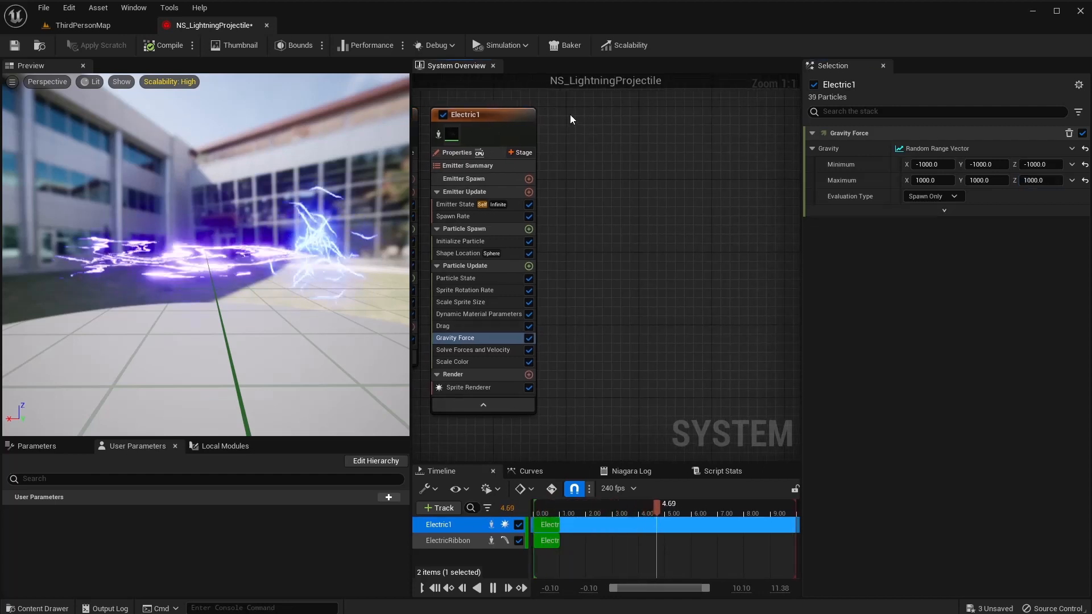
right_click(571, 116)
left_click(602, 138)
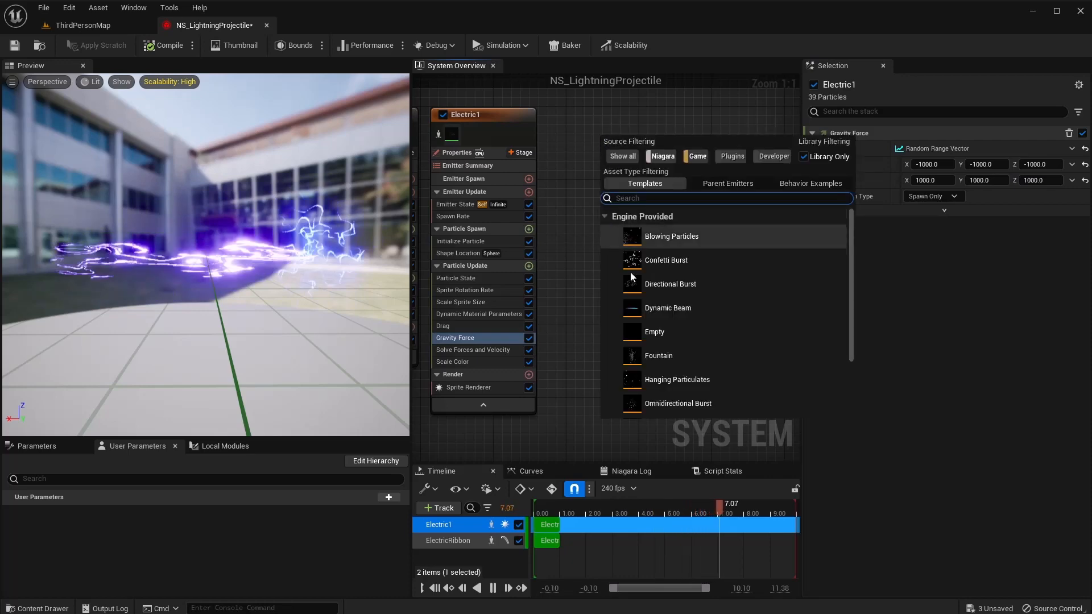
left_click(690, 332)
double_click(639, 322)
right_click(603, 173)
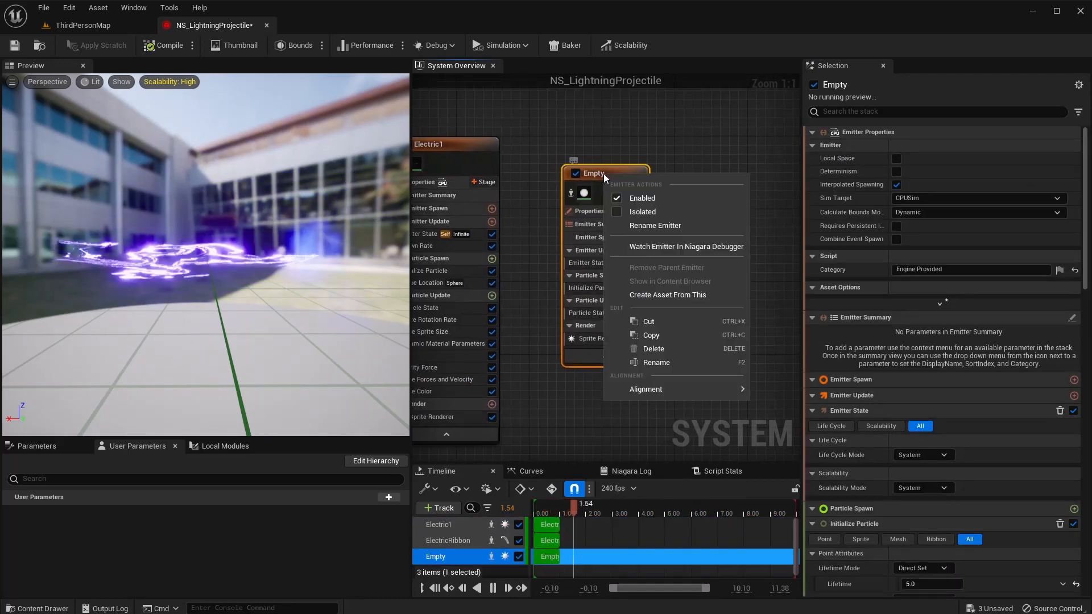
left_click(647, 225)
type("Electric2")
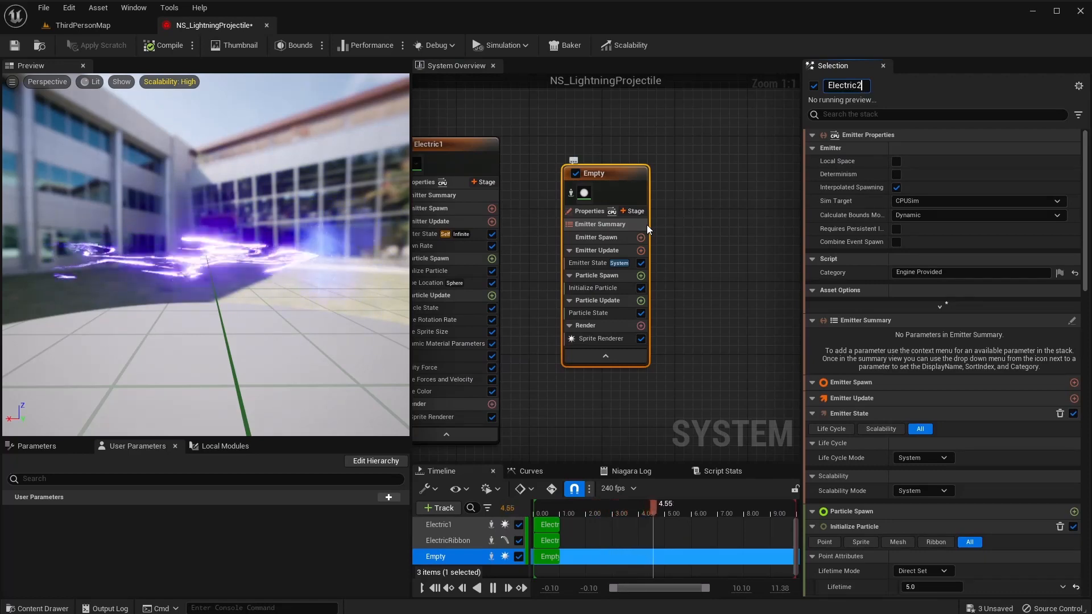
key("Return")
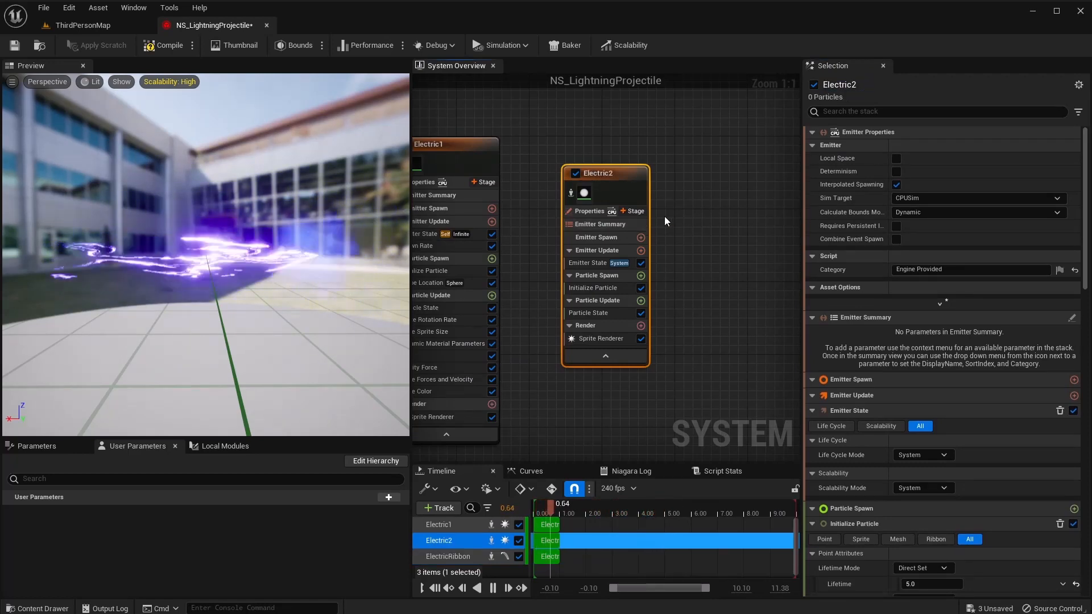
left_click_drag(616, 172, 569, 141)
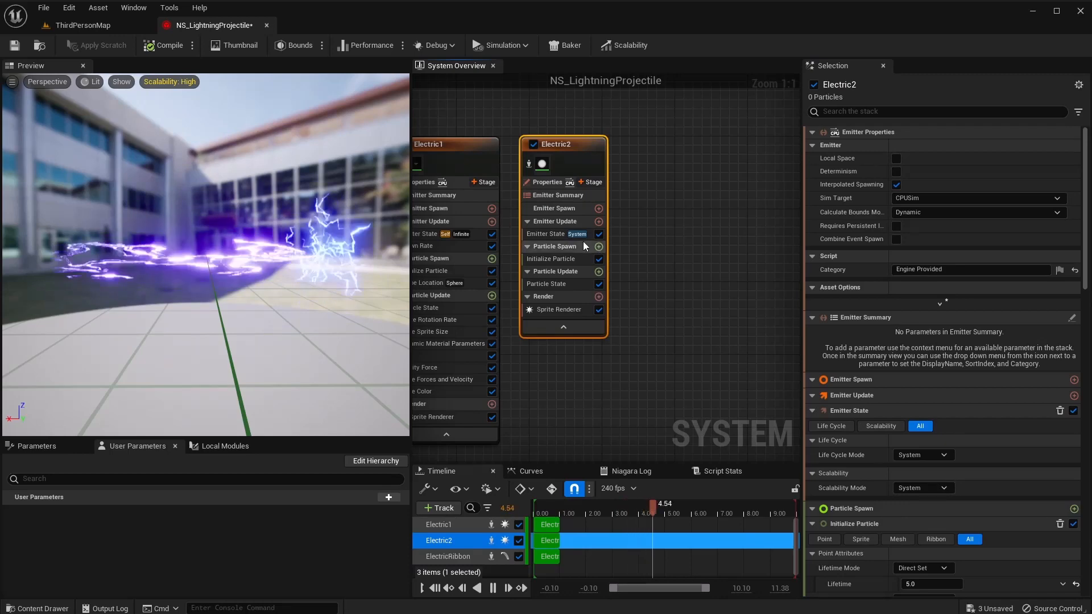
Set Electric2's life cycle mode to Self and add a Spawn Rate of 200.
left_click(563, 234)
left_click(924, 178)
left_click(933, 204)
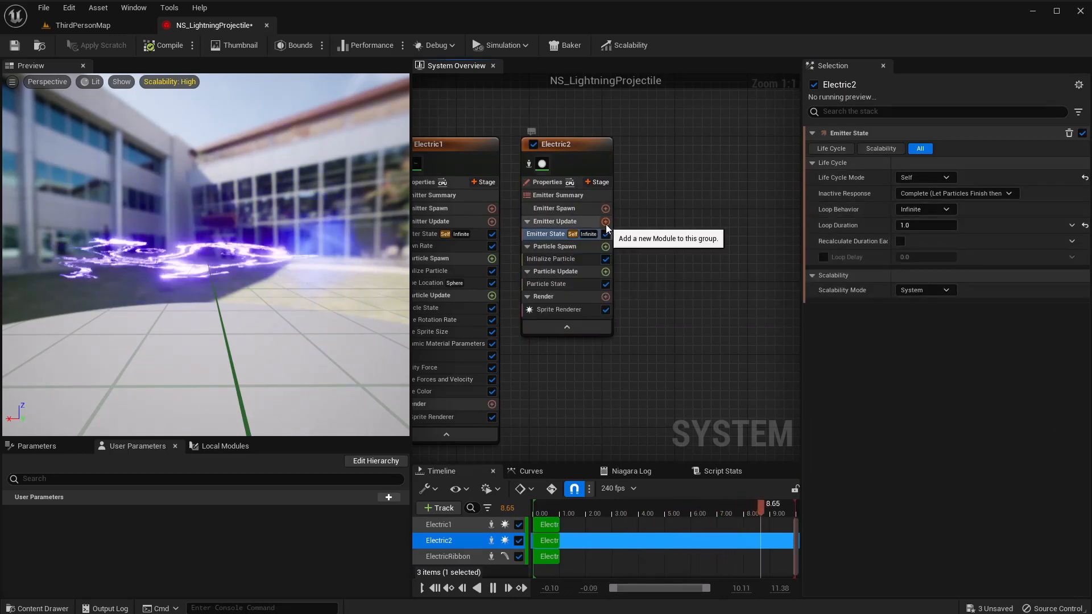
left_click(606, 221)
left_click(391, 326)
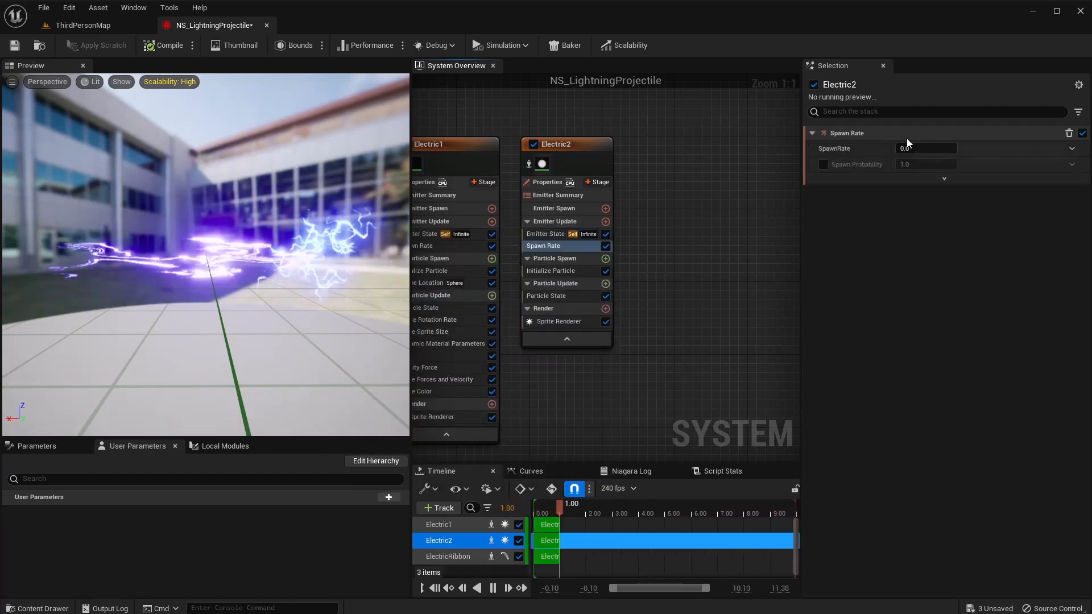
left_click(910, 148)
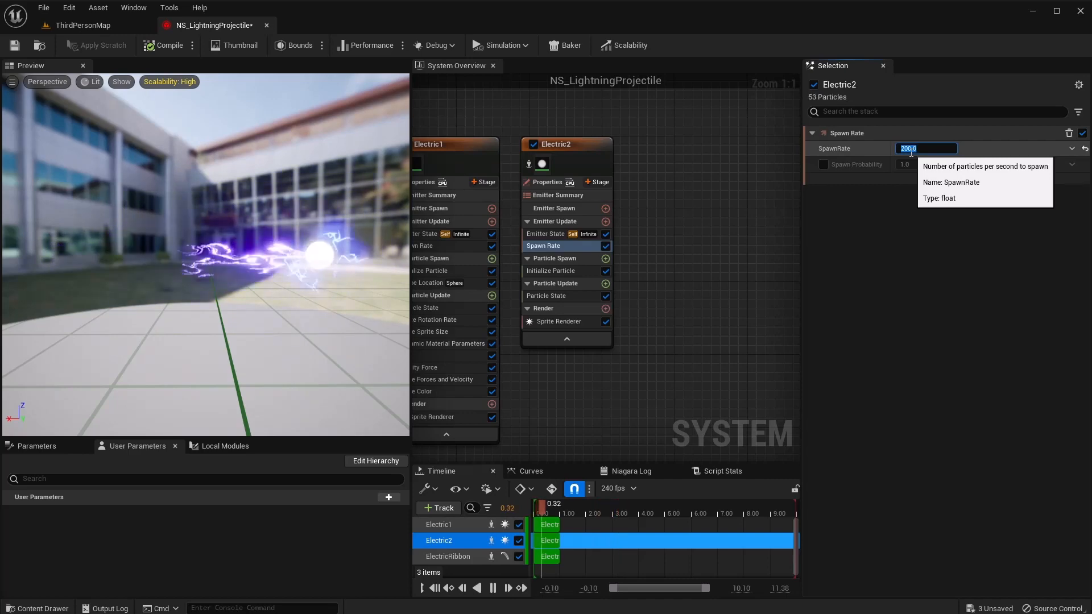
left_click(530, 269)
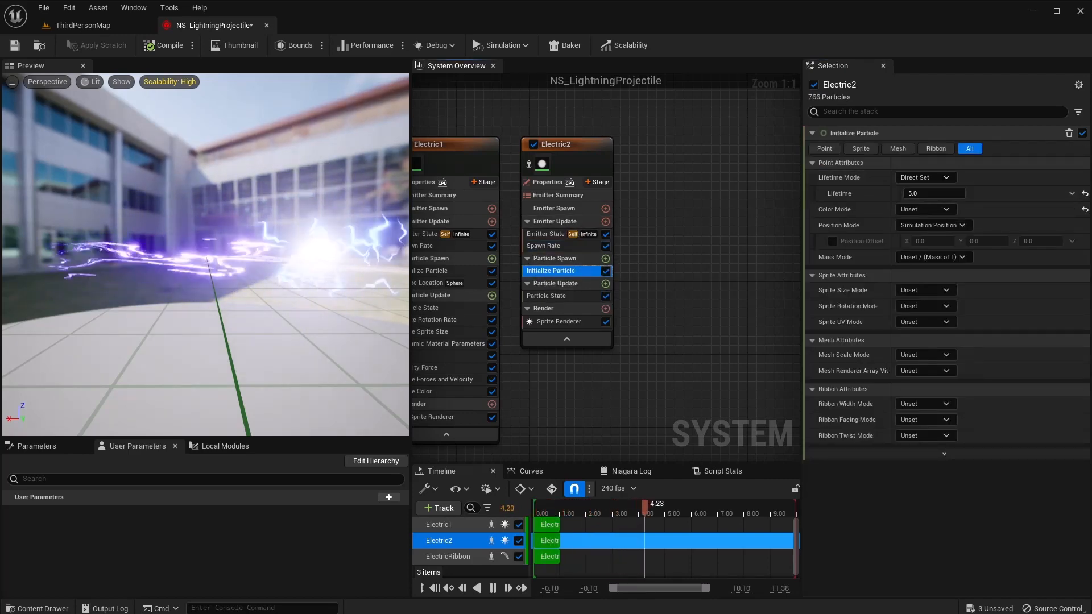
Give Electric2's particles a random lifetime between 0.1 and 0.5.
left_click(941, 177)
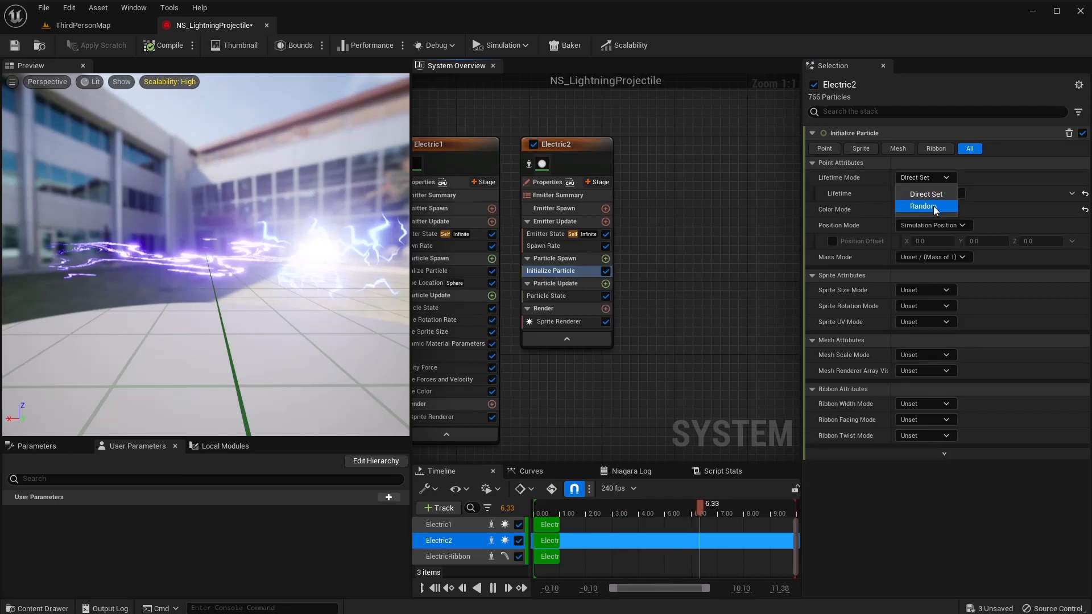
left_click(934, 206)
left_click(932, 194)
type("0.1")
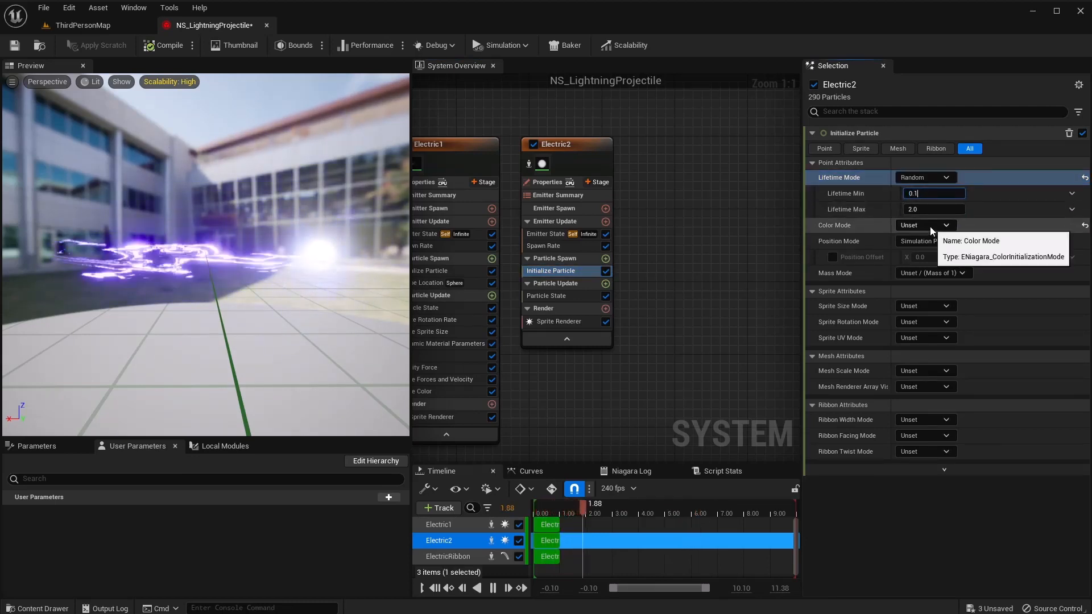
key("Tab")
type("0.5")
key("Return")
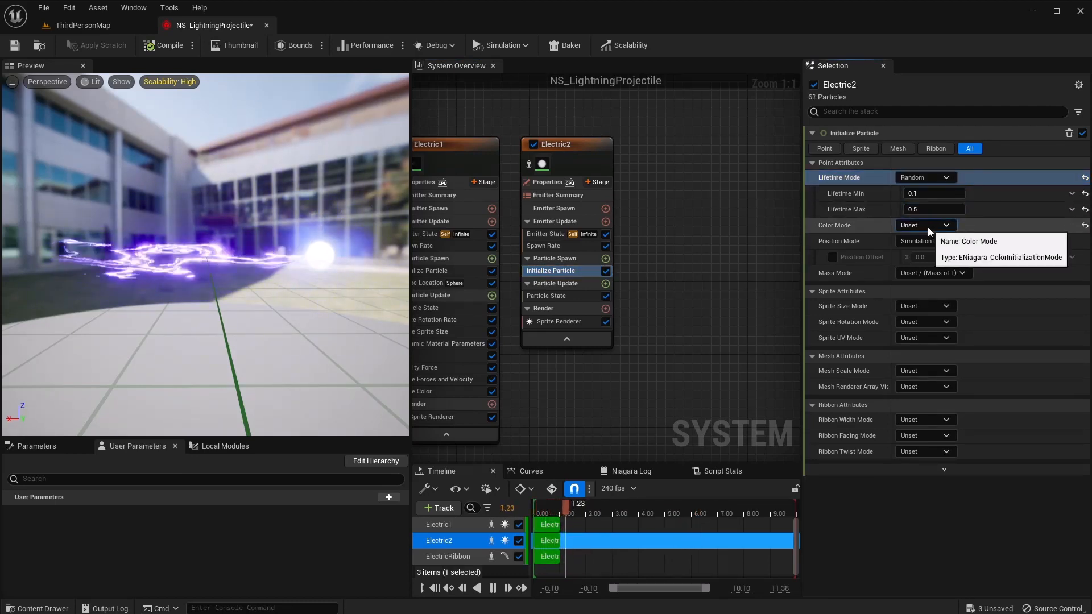
Set the particle colour directly to R 0, G 0, B 1000.
left_click(927, 227)
left_click(936, 258)
left_click(942, 240)
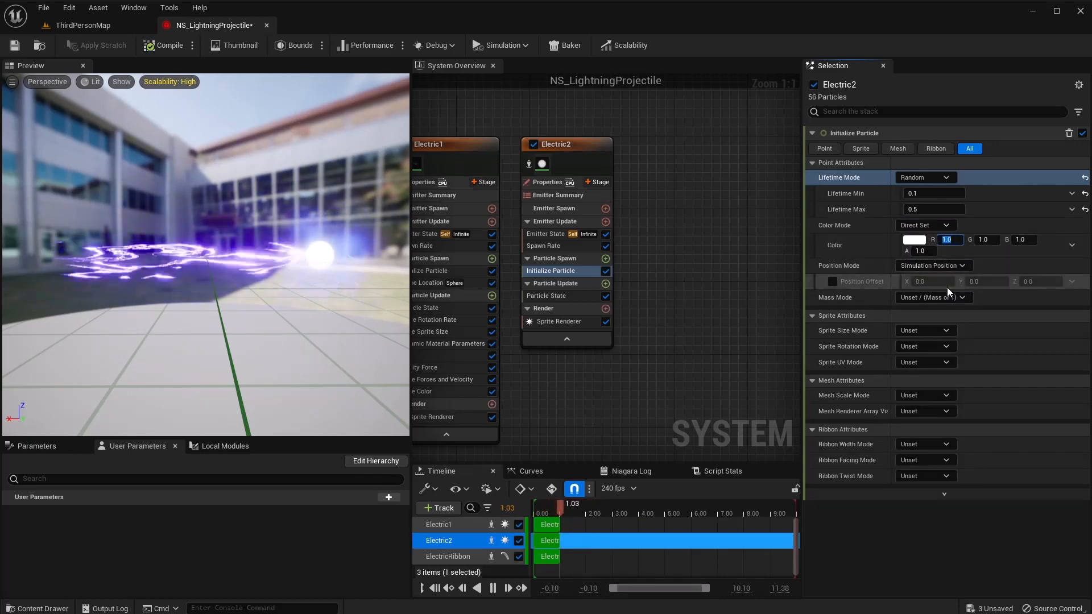
type("0")
key("Tab")
type("0")
key("Tab")
type("1000")
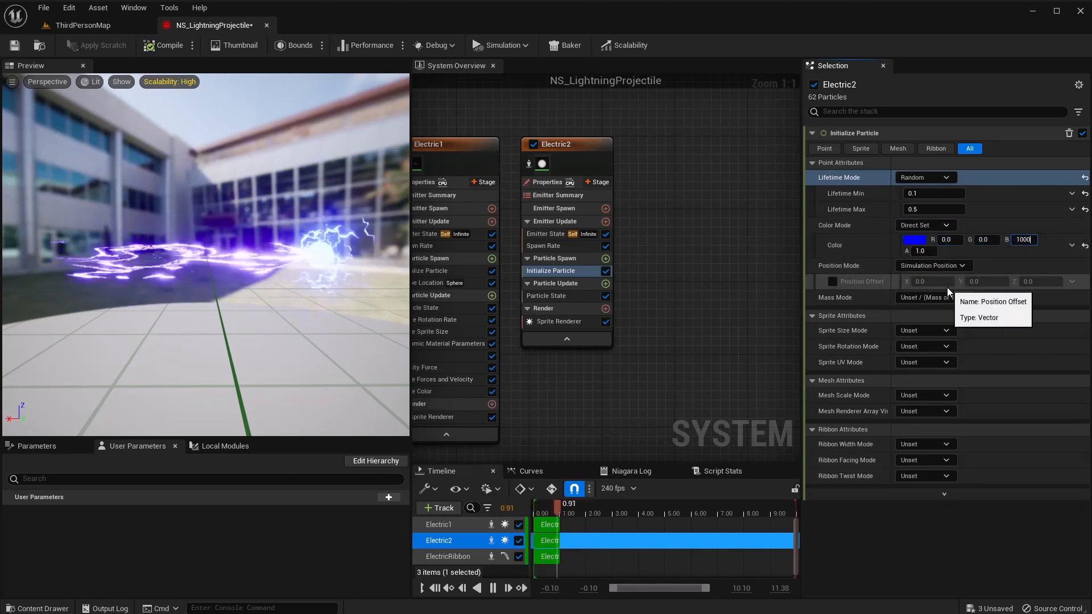
key("Tab")
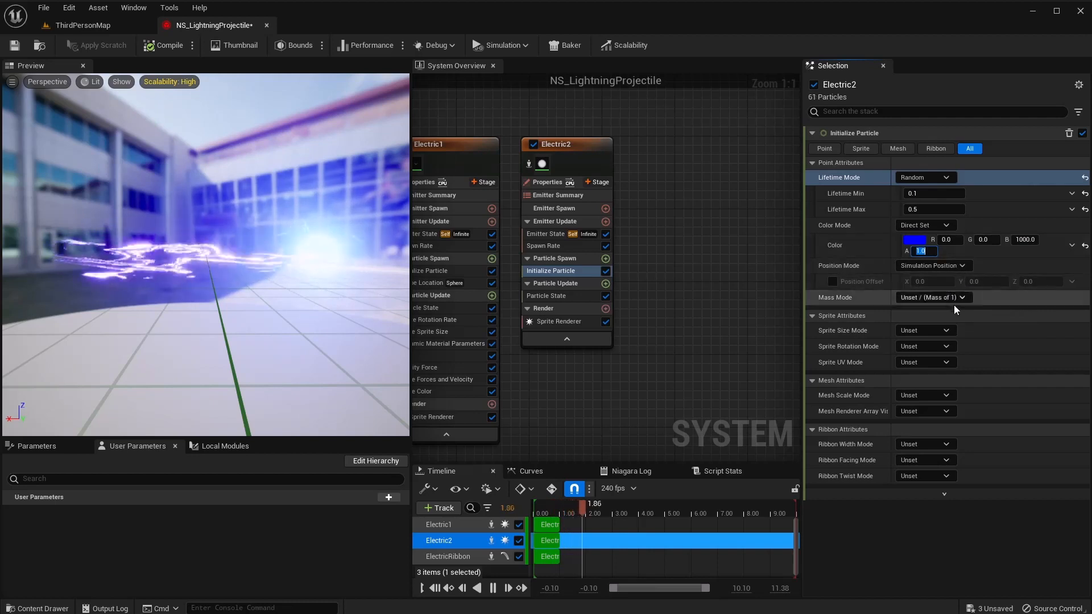
Use random uniform sprite size 100–150 and random sprite rotation.
left_click(937, 329)
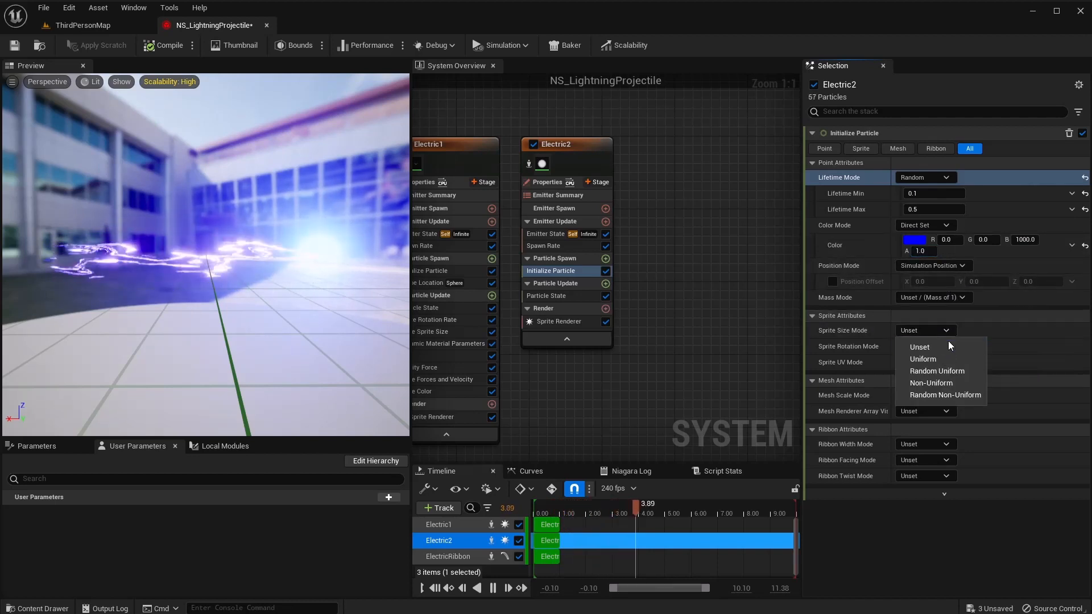
left_click(948, 371)
left_click(930, 346)
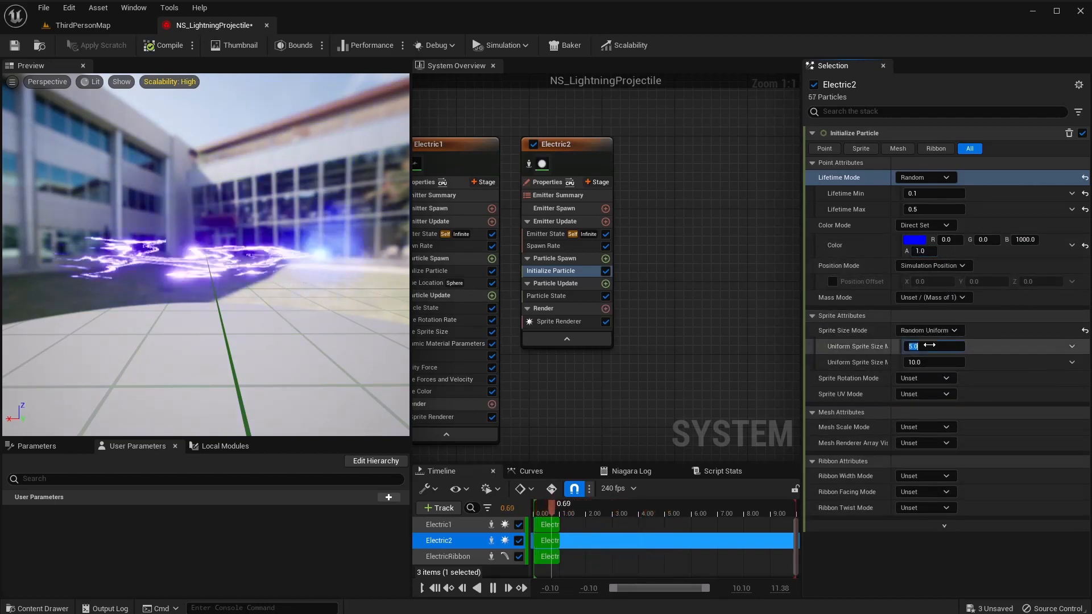
type("100")
key("Tab")
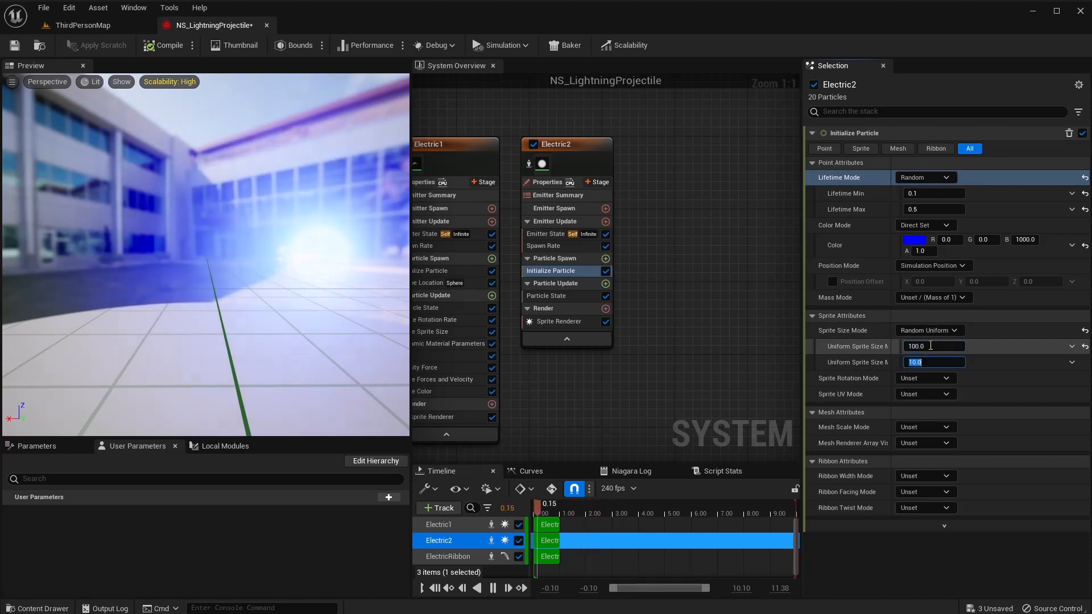
type("150")
key("Tab")
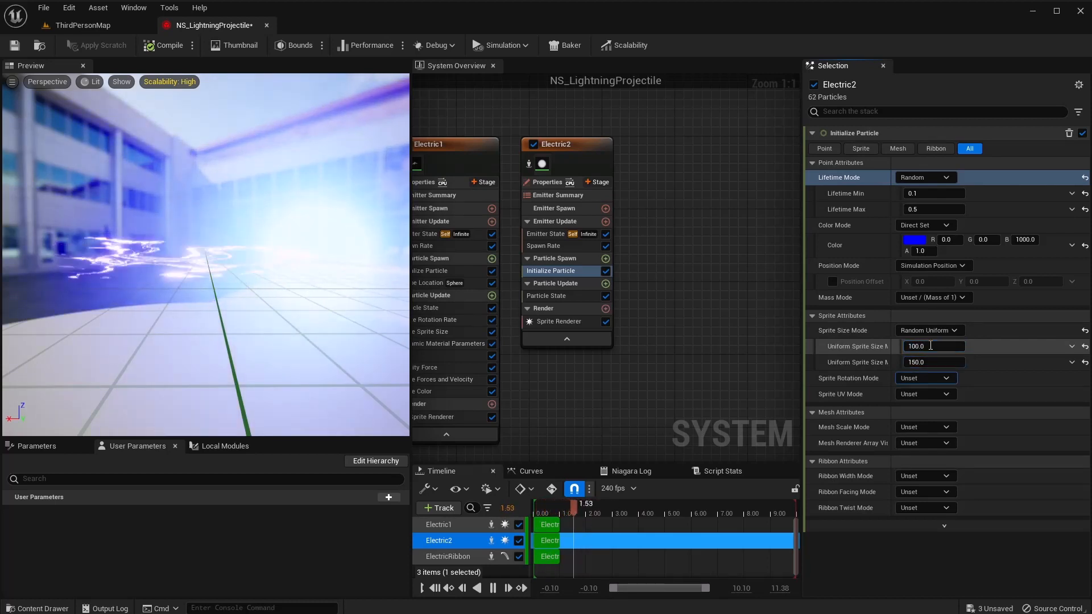
left_click(925, 381)
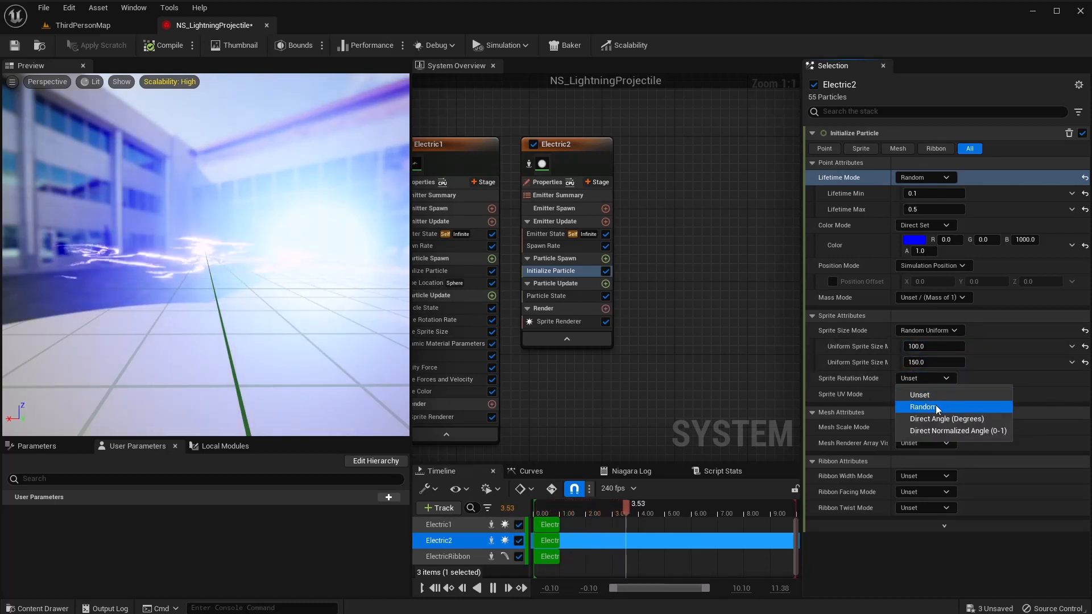
left_click(936, 405)
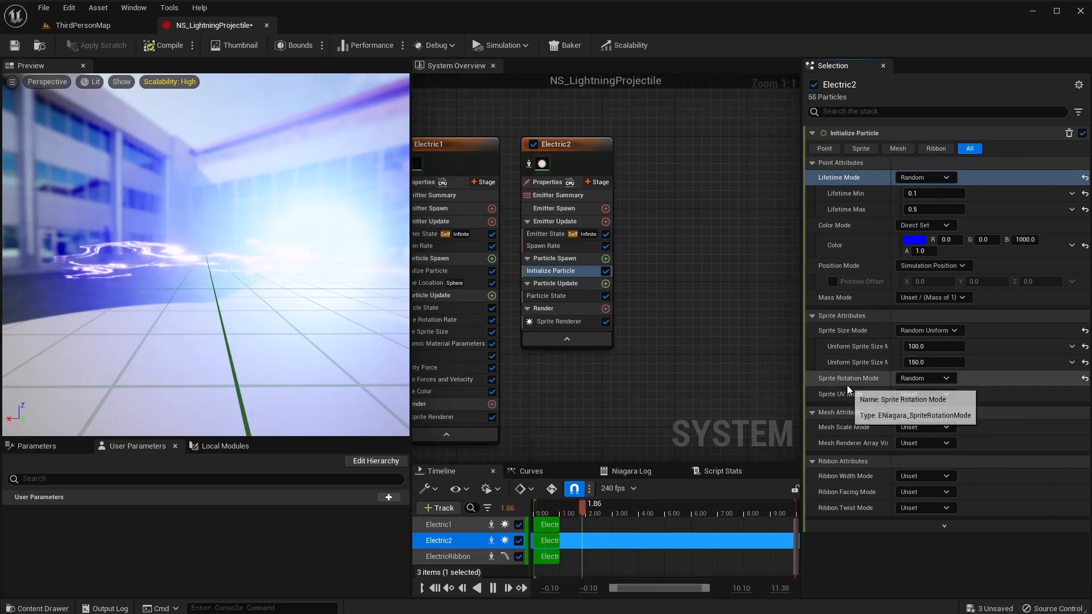
Add a Shape Location module to Electric2's Particle Spawn with sphere radius 50.
left_click(606, 259)
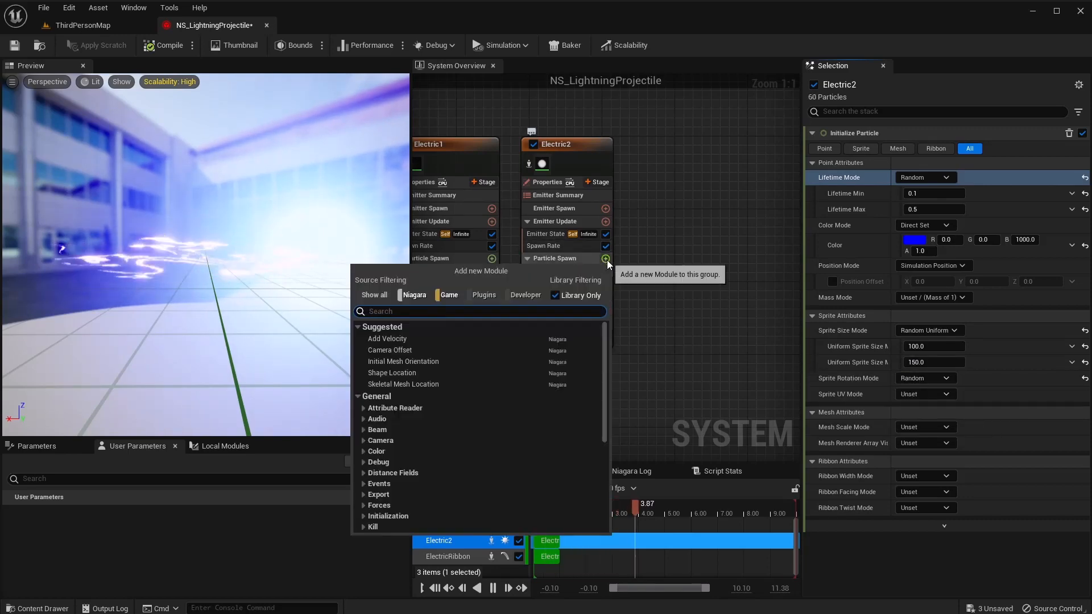
type("s")
key("Return")
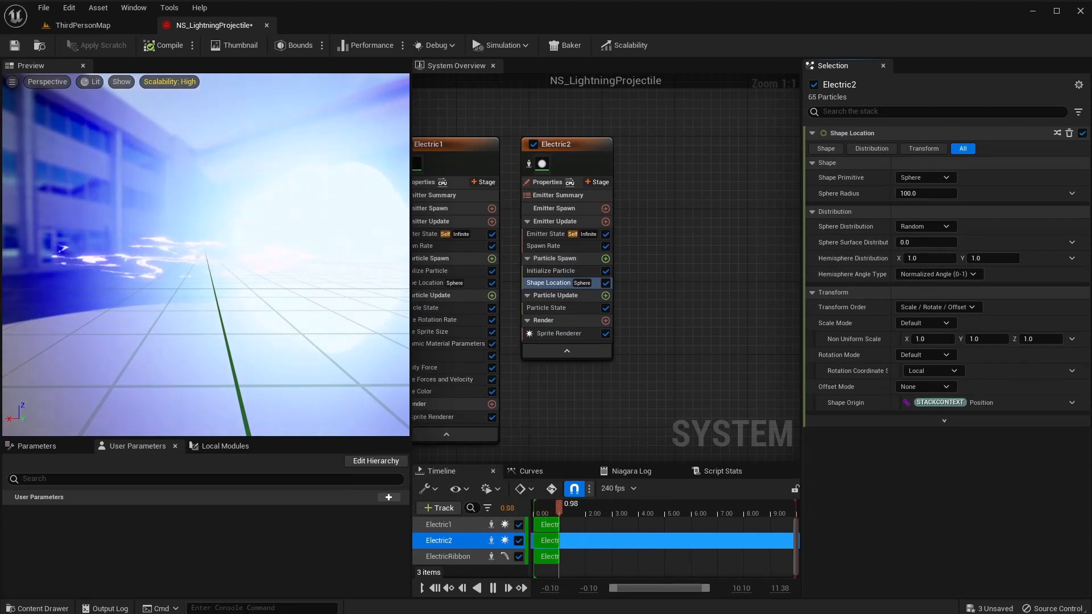
left_click(922, 194)
type("50")
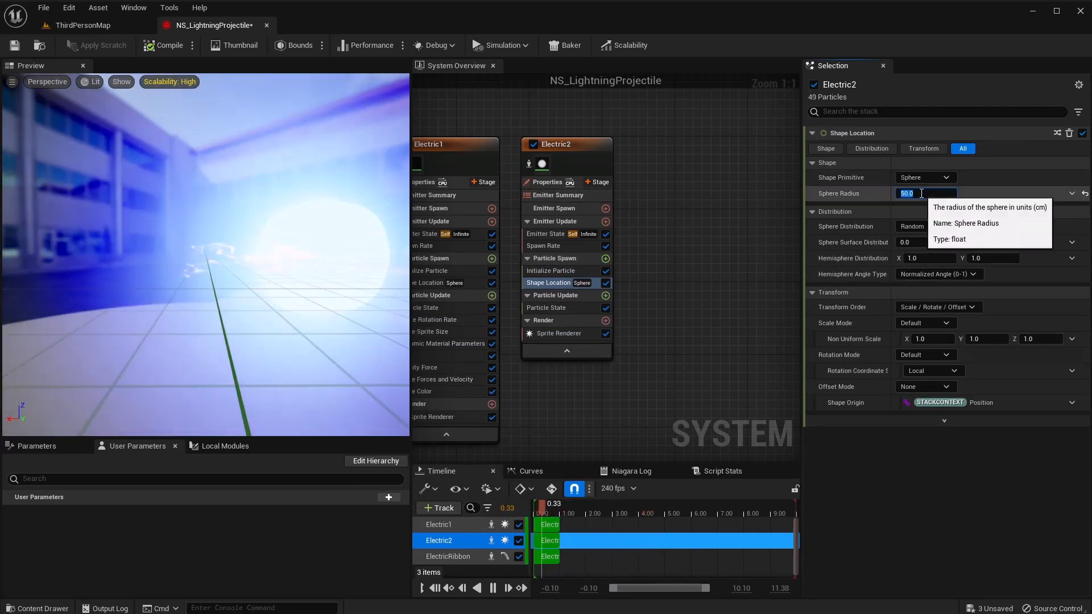
key("Return")
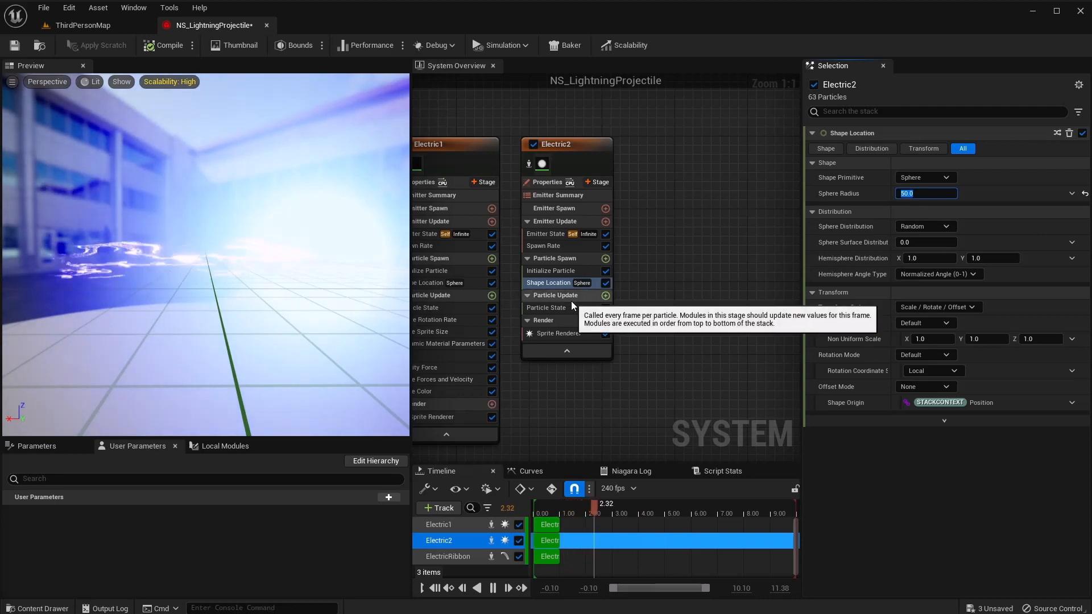
Add a Dynamic Material Parameters module to Electric2's Particle Update.
left_click(605, 296)
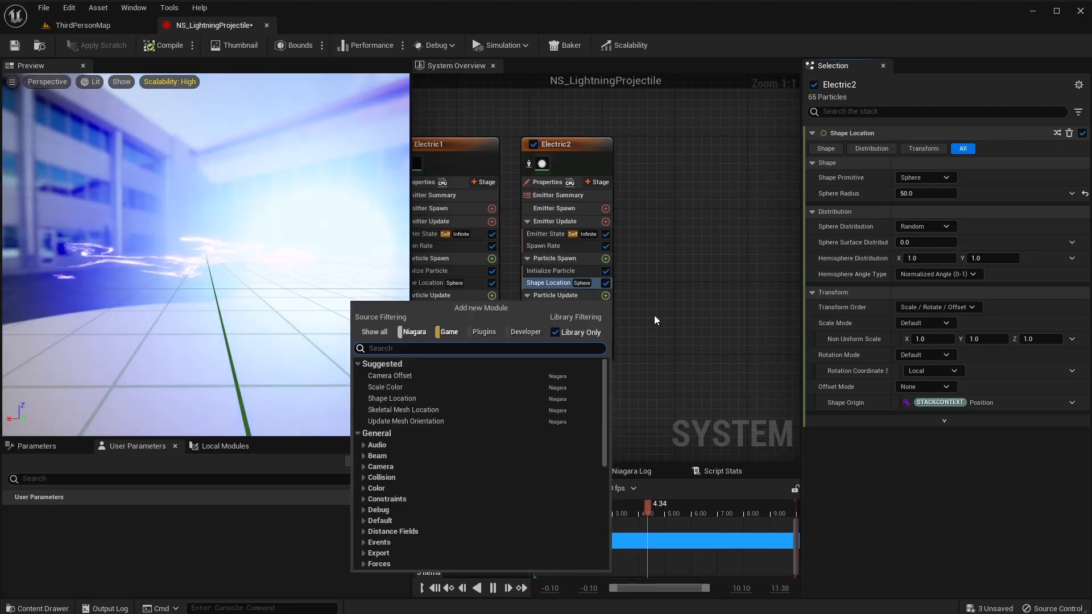
type("d")
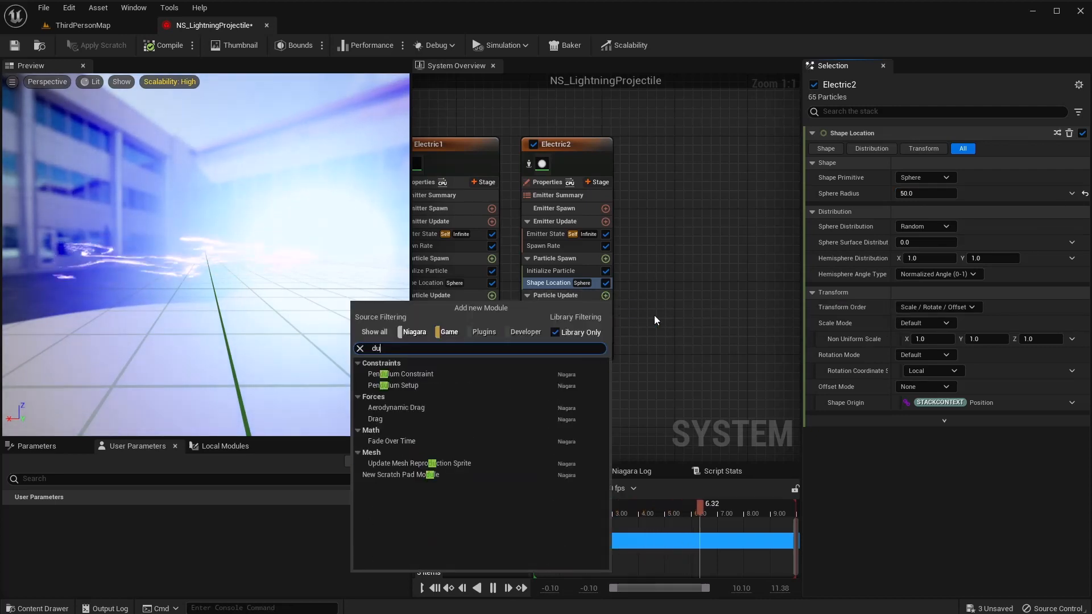
type("ynamic")
key("Return")
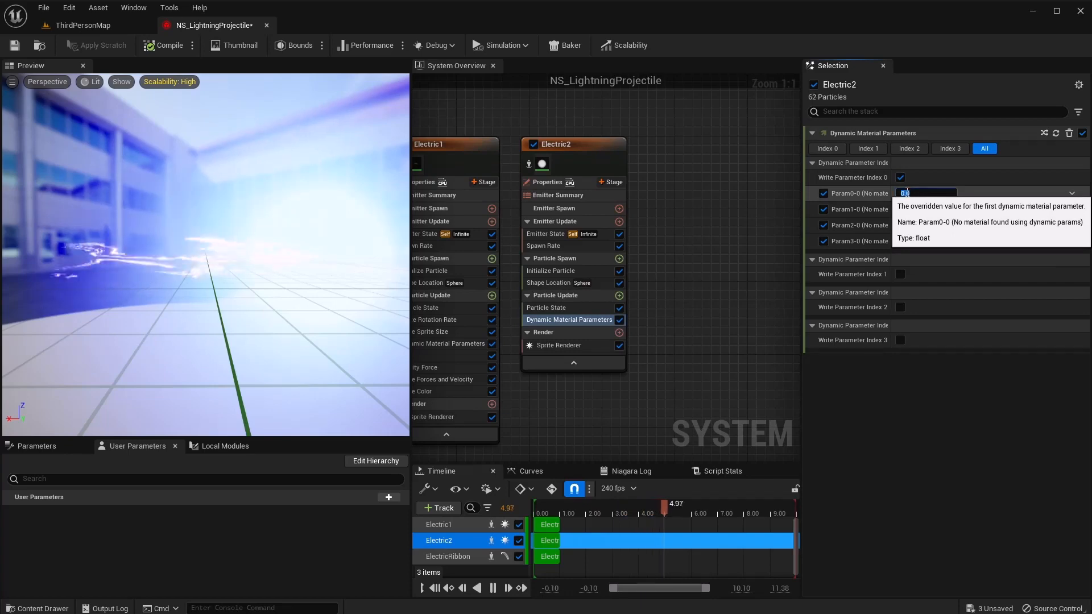
left_click(903, 192)
Assign the M_Electric material to Electric2's Sprite Renderer.
left_click(547, 347)
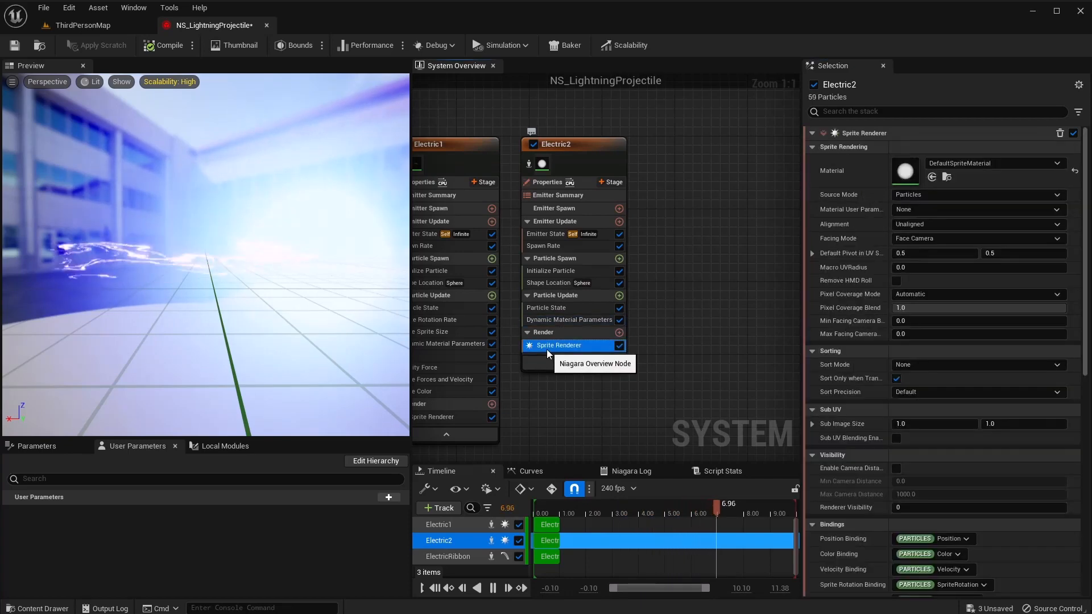
left_click(971, 168)
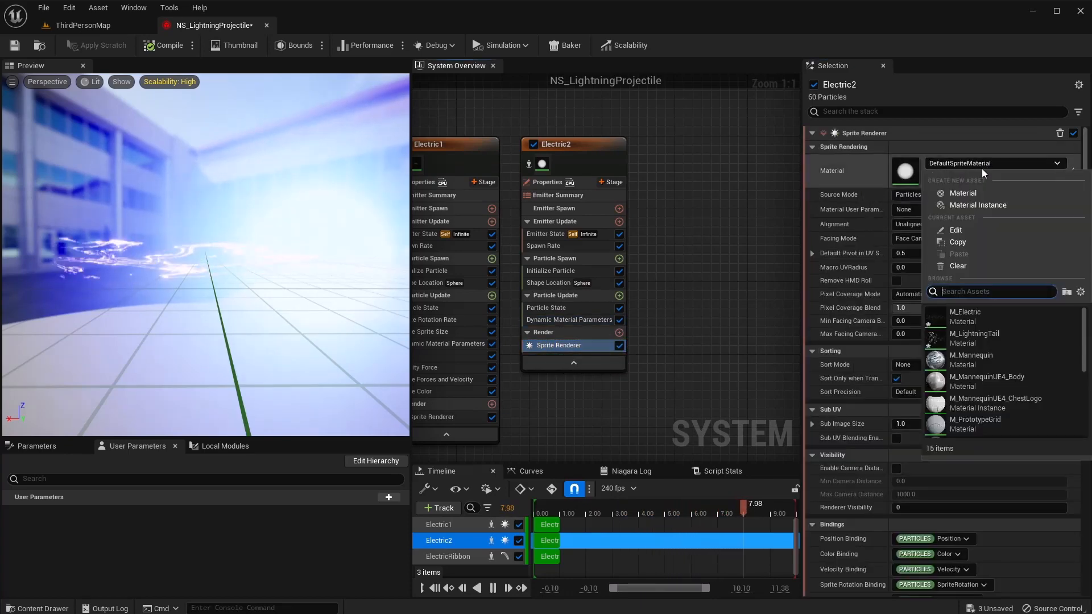
left_click(968, 322)
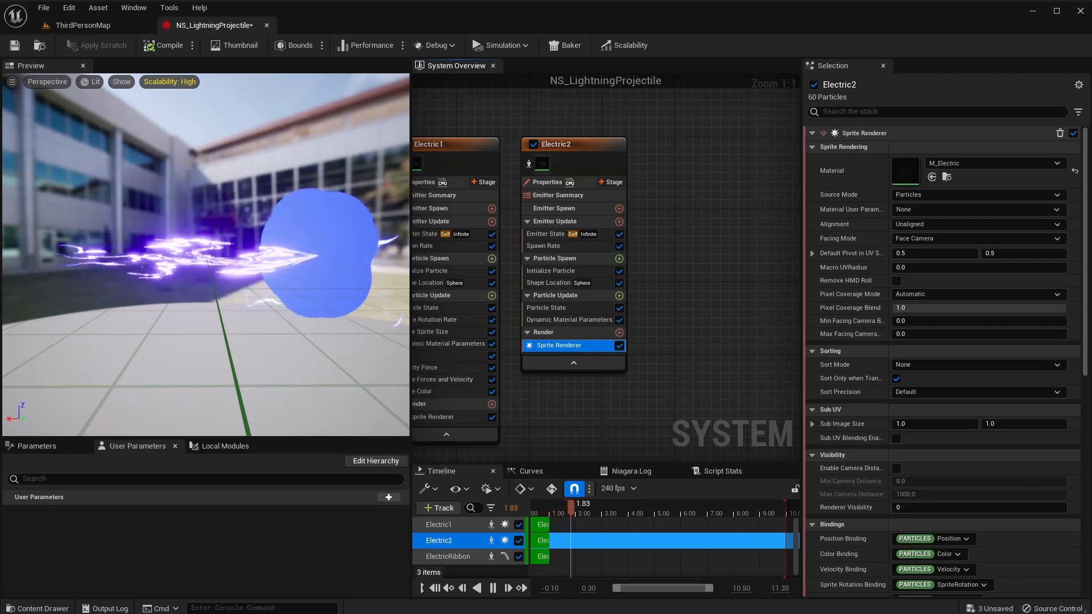
Enter FlipSpeed 0.5, Power 1.0 and Opacity 1.5 in Electric2's Dynamic Material Parameters.
left_click(579, 321)
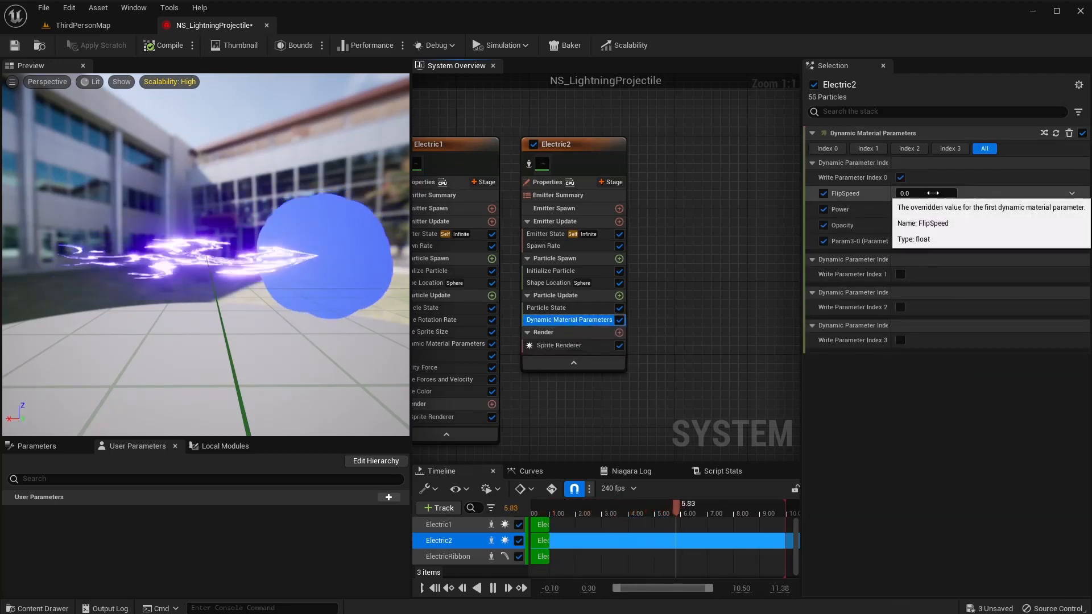
left_click(922, 194)
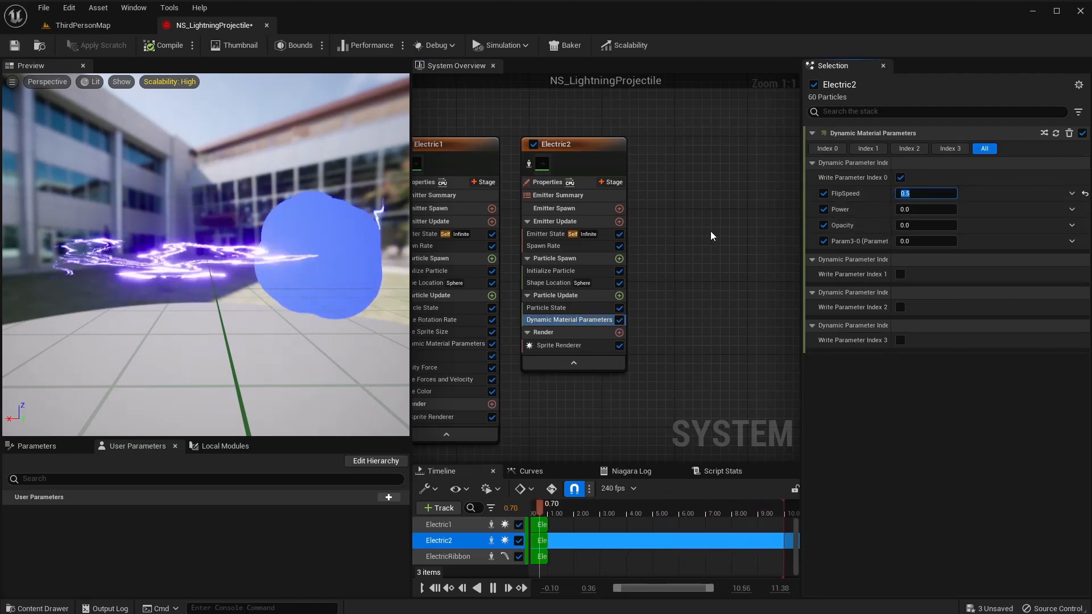
key("Tab")
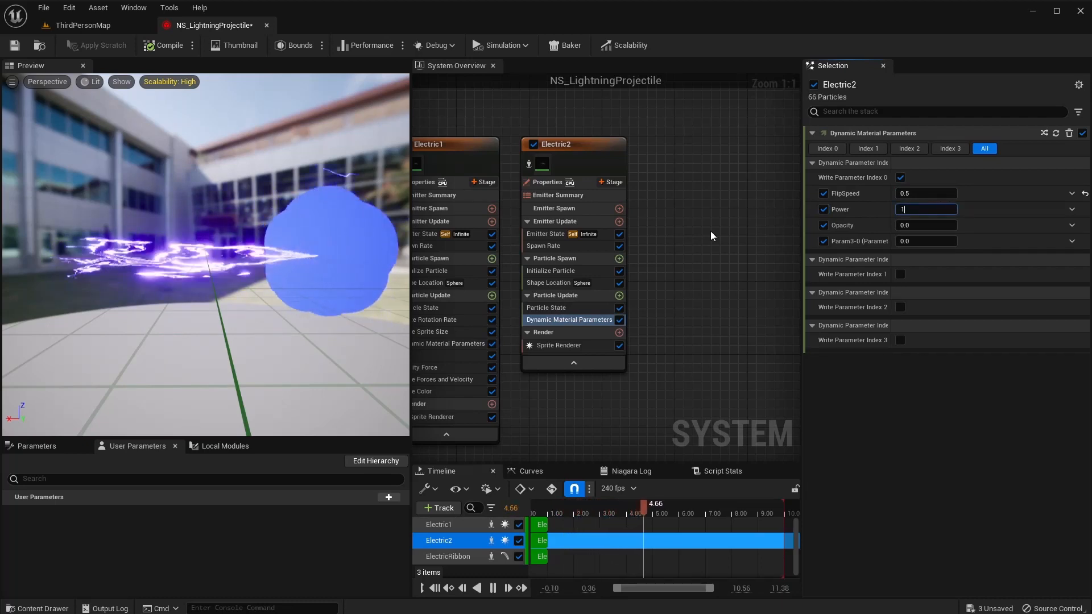
key("Return")
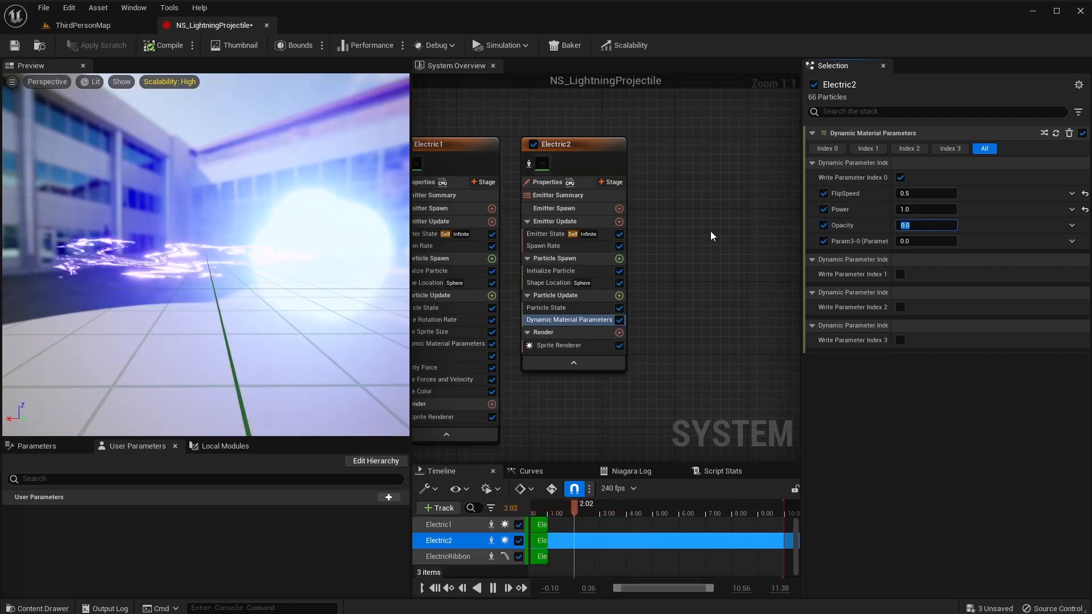
key("Return")
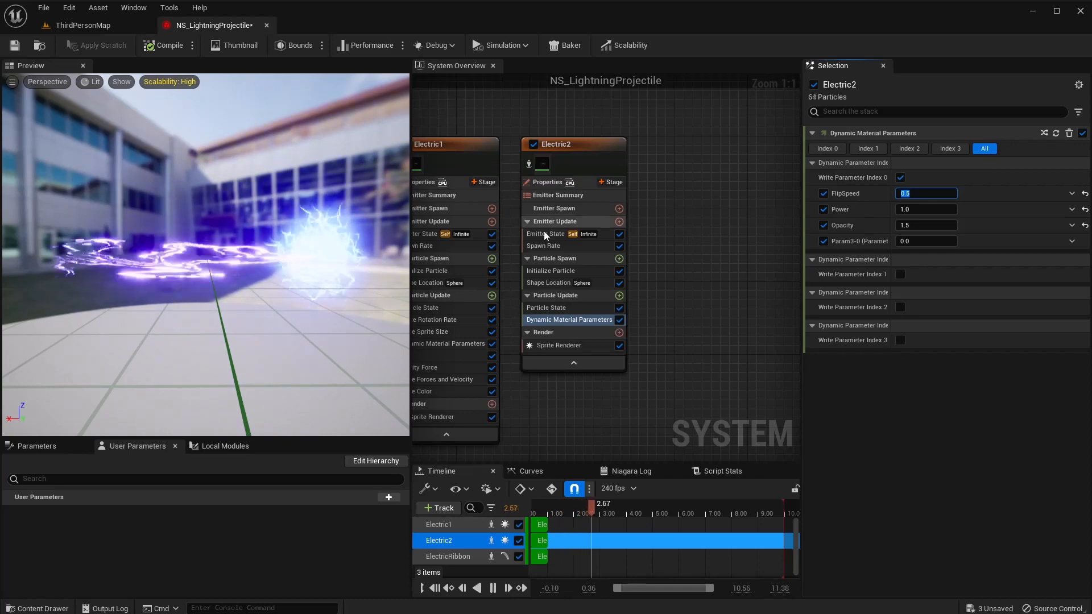
Add a Scale Color module with its alpha scale driven by a curve.
left_click(620, 296)
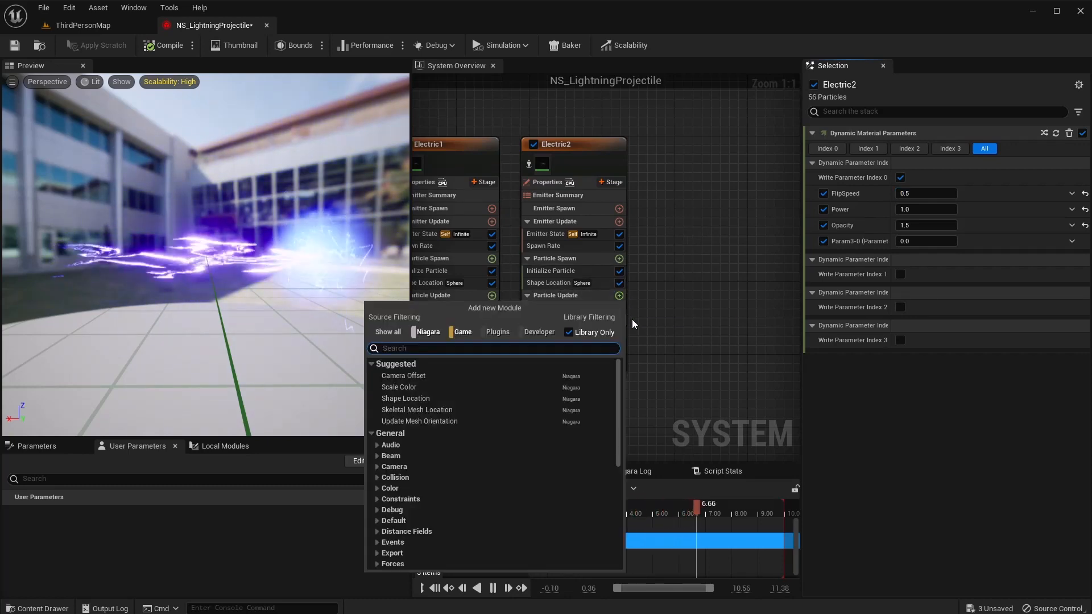
type("scale")
key("Return")
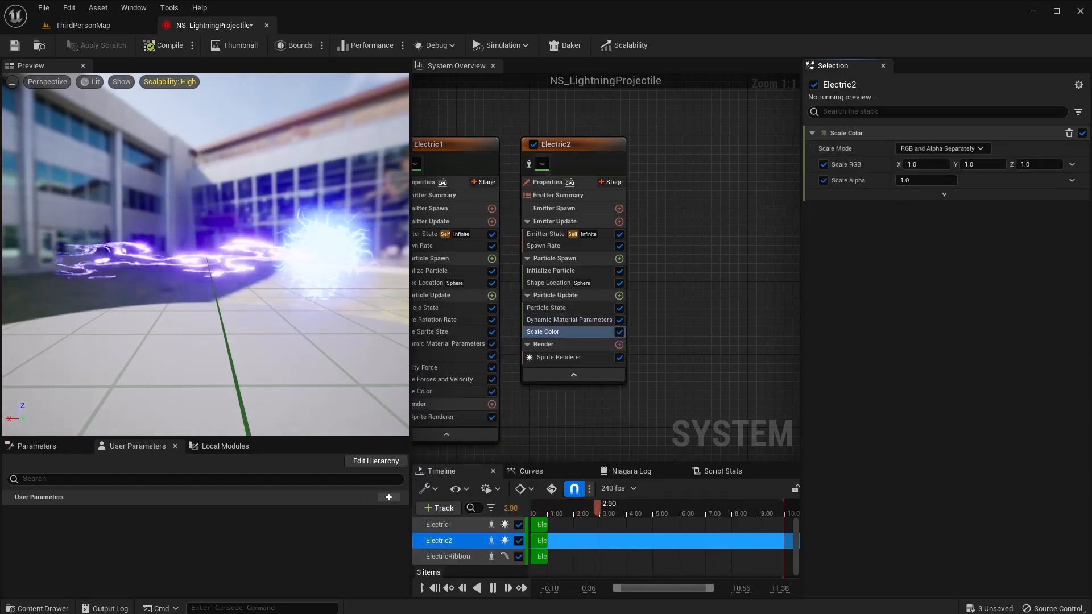
left_click(1072, 180)
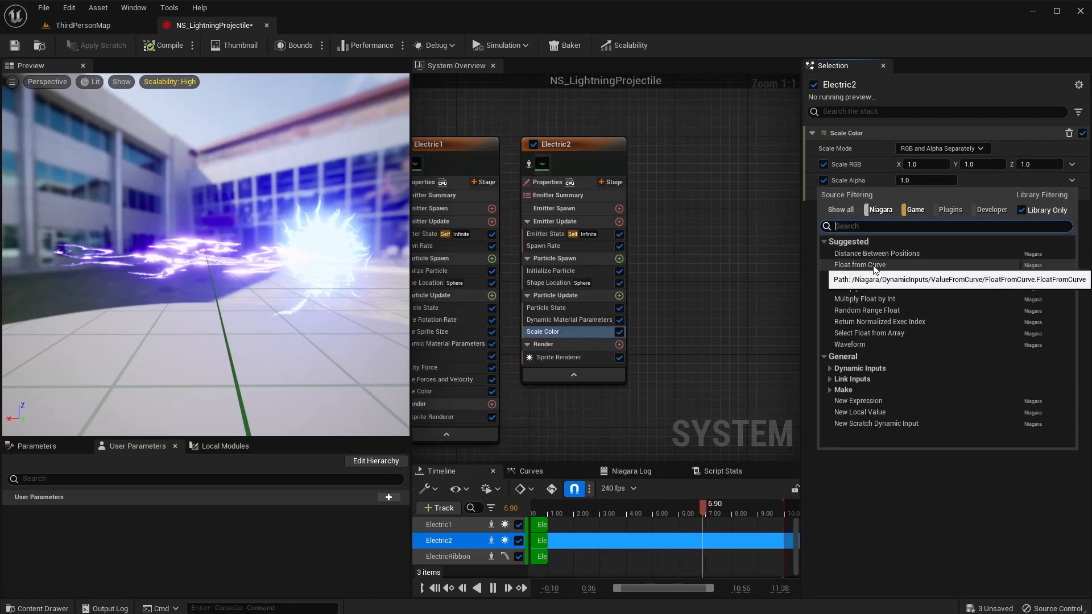
left_click(873, 265)
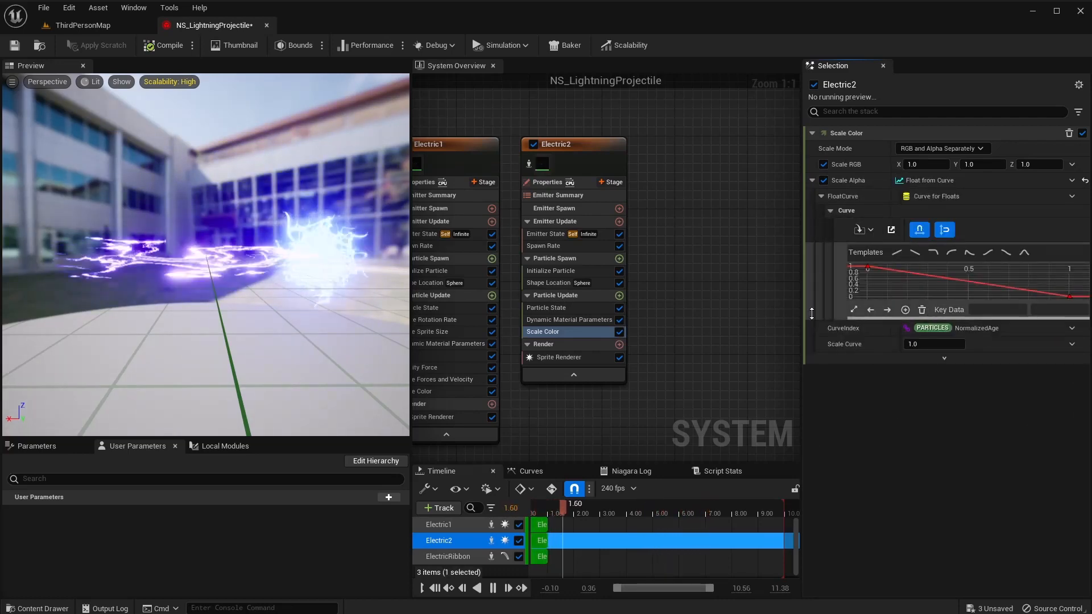
Add Scale Sprite Size so sprites shrink linearly over their lifetime.
left_click(619, 296)
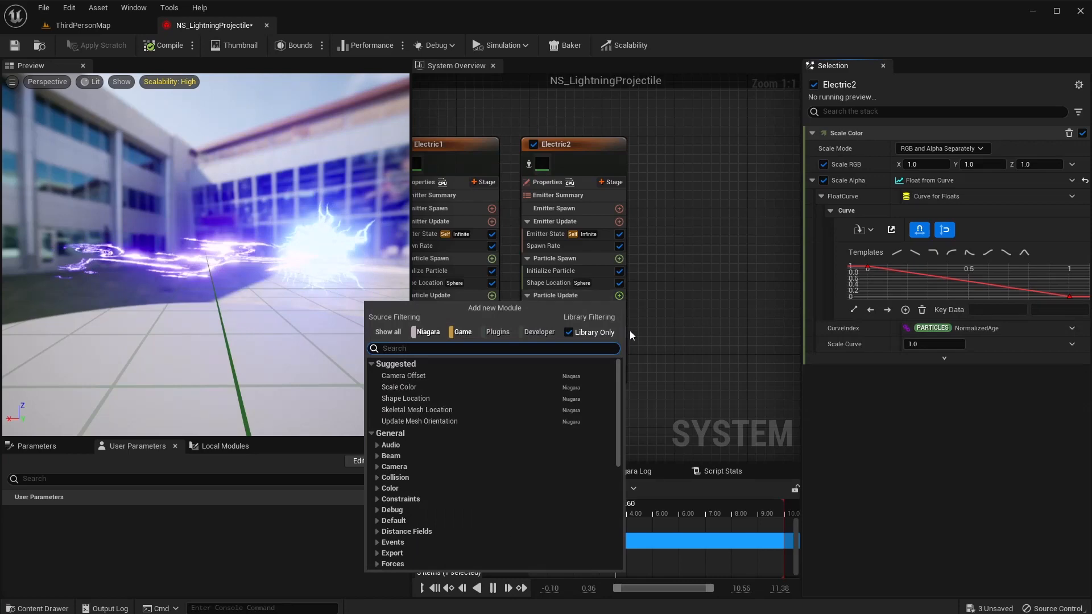
type("scale spri")
key("Return")
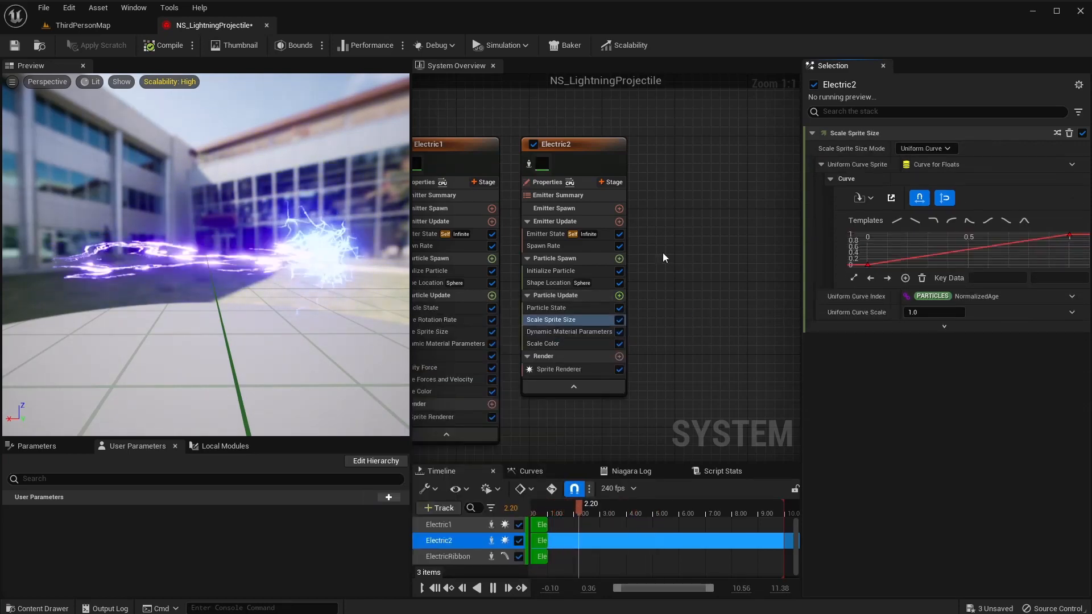
left_click(916, 223)
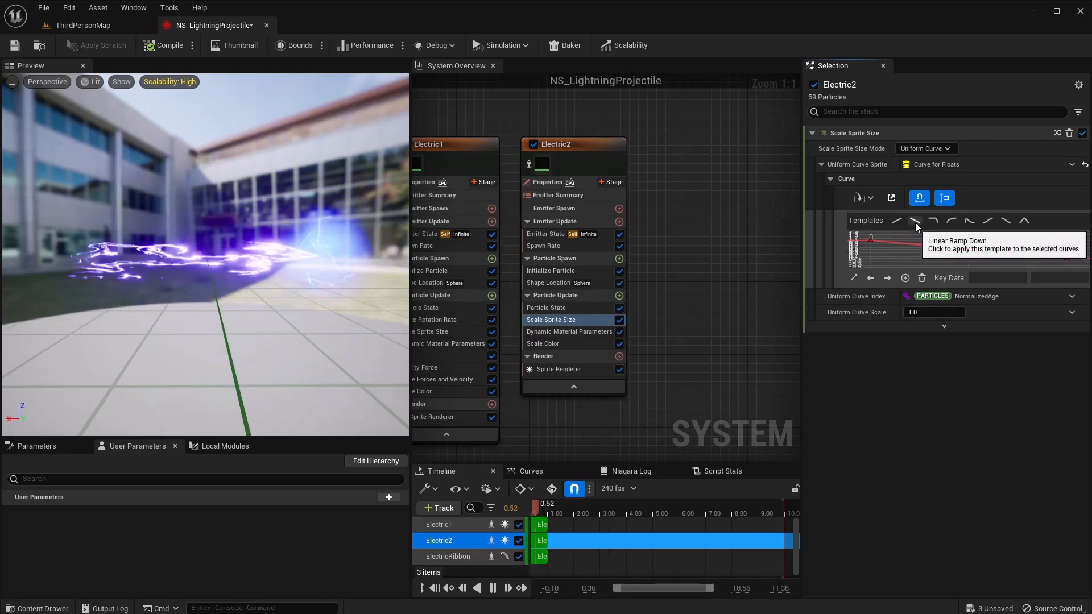
Add Curl Noise Force with its force solver and set strength to 250.
left_click(619, 295)
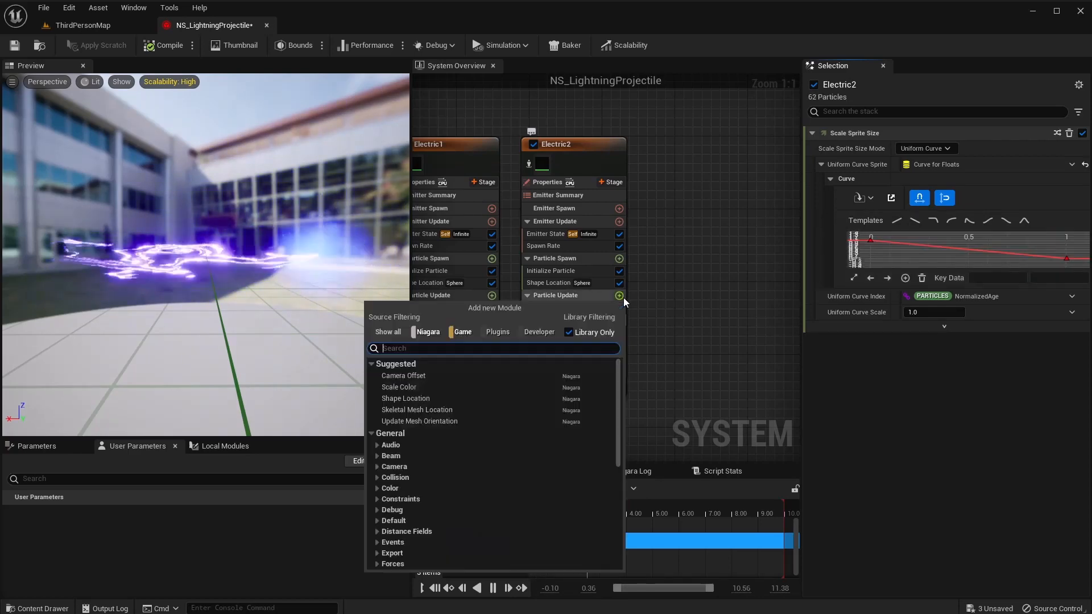
type("curl")
key("Return")
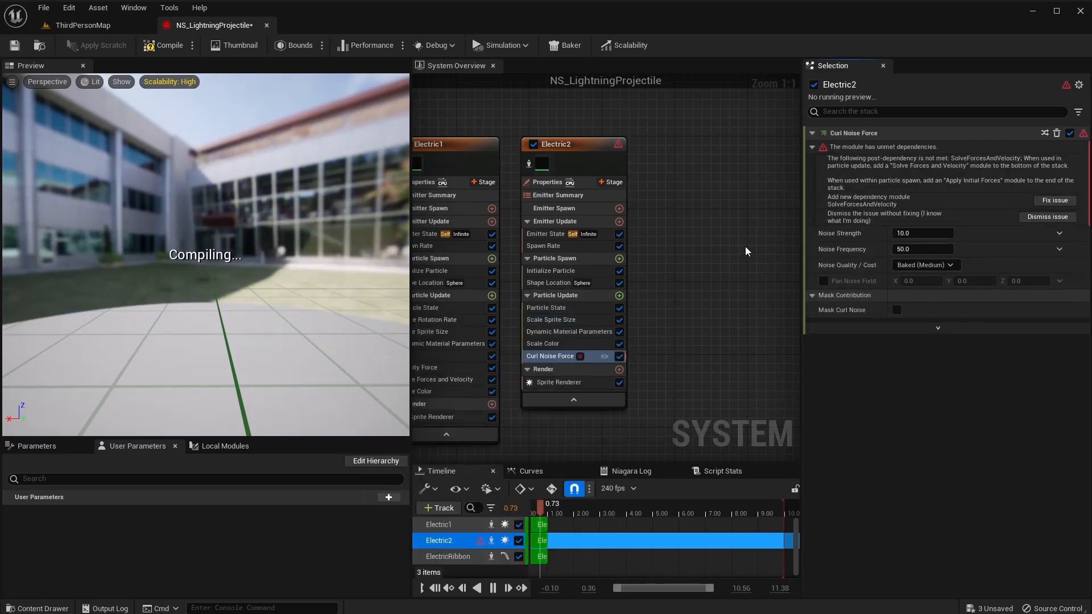
left_click(1050, 200)
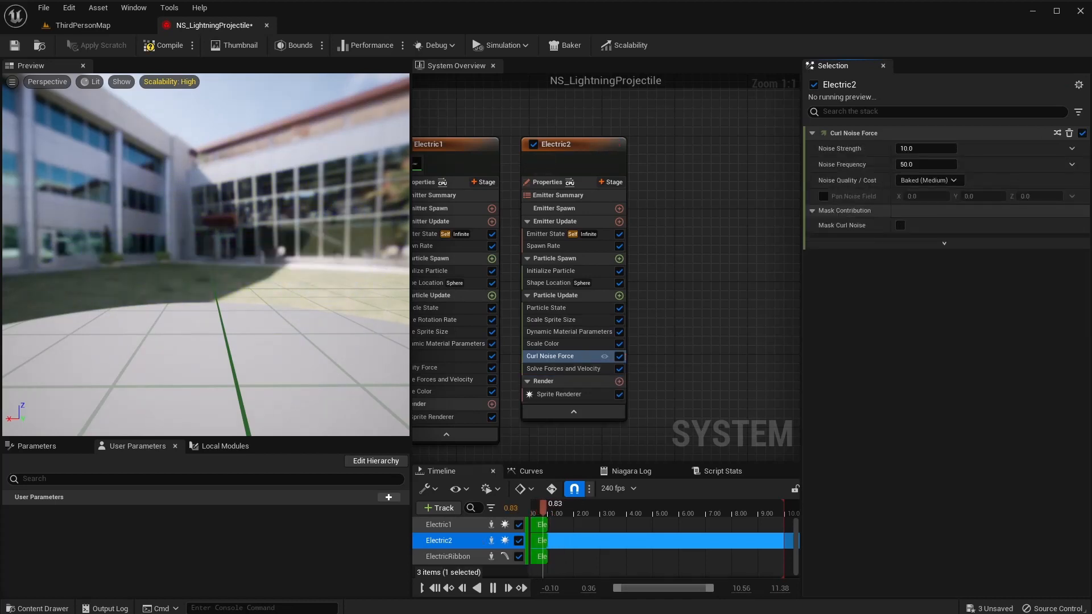
left_click(907, 149)
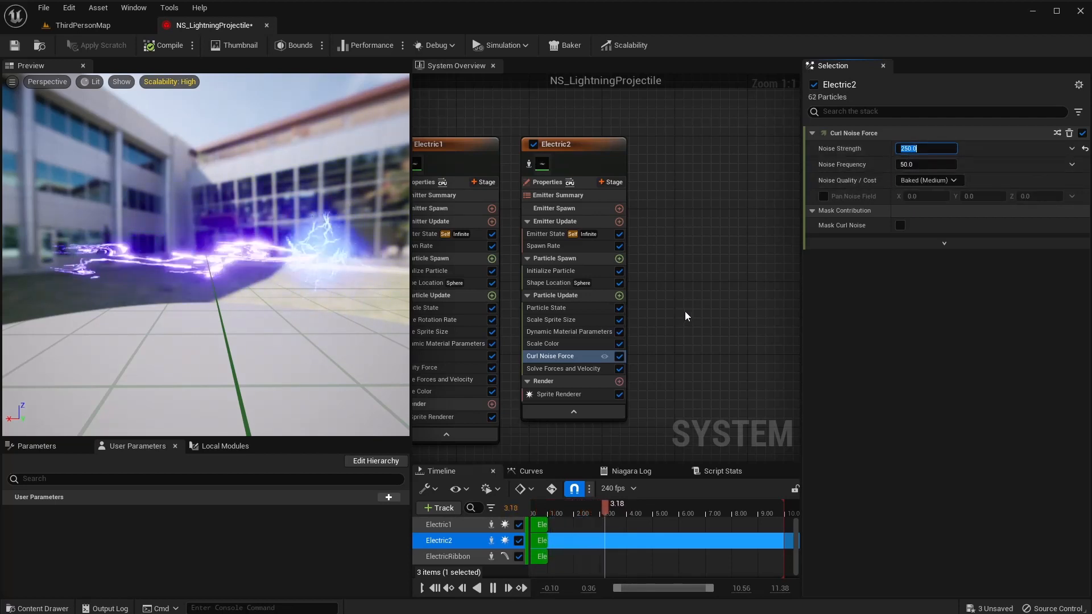
Add a Light Renderer to Electric2 with Color Add (0, 2500, 2500) and save the system.
left_click(620, 381)
type("light")
key("Return")
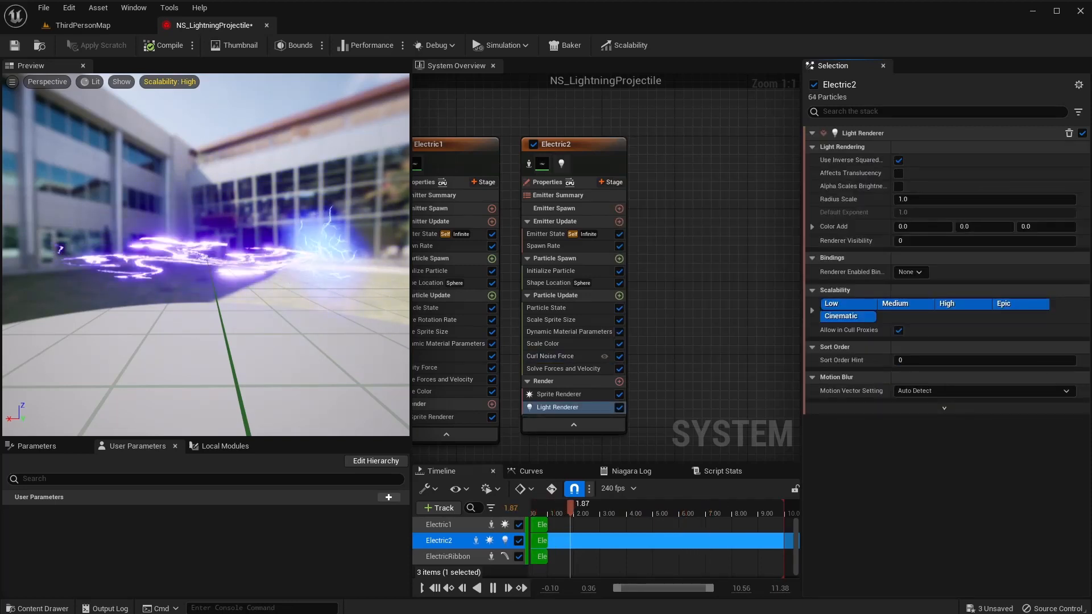
left_click(968, 226)
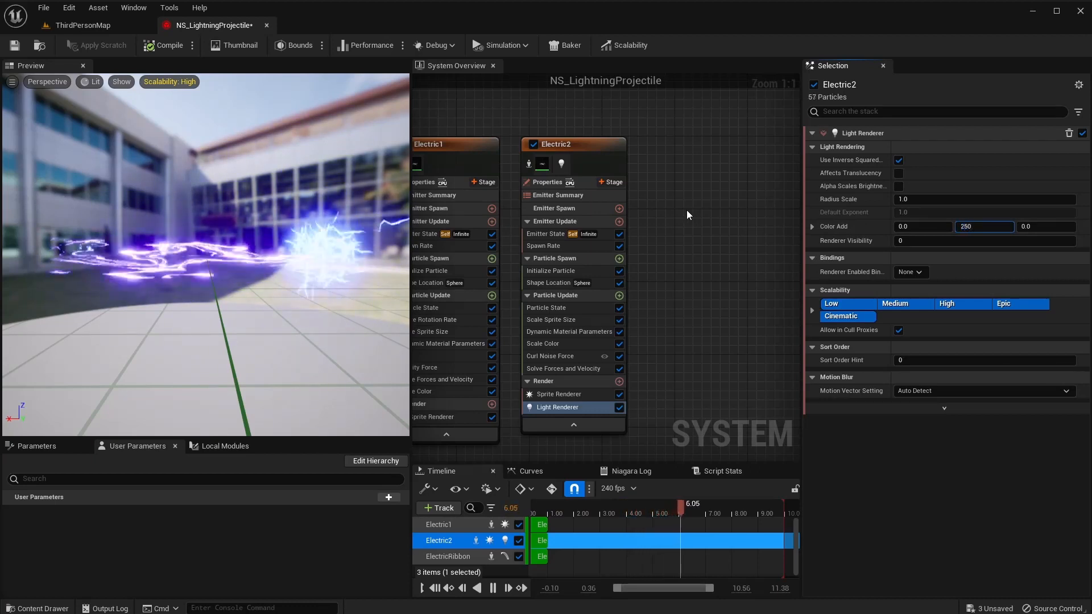
type("2500")
key("Return")
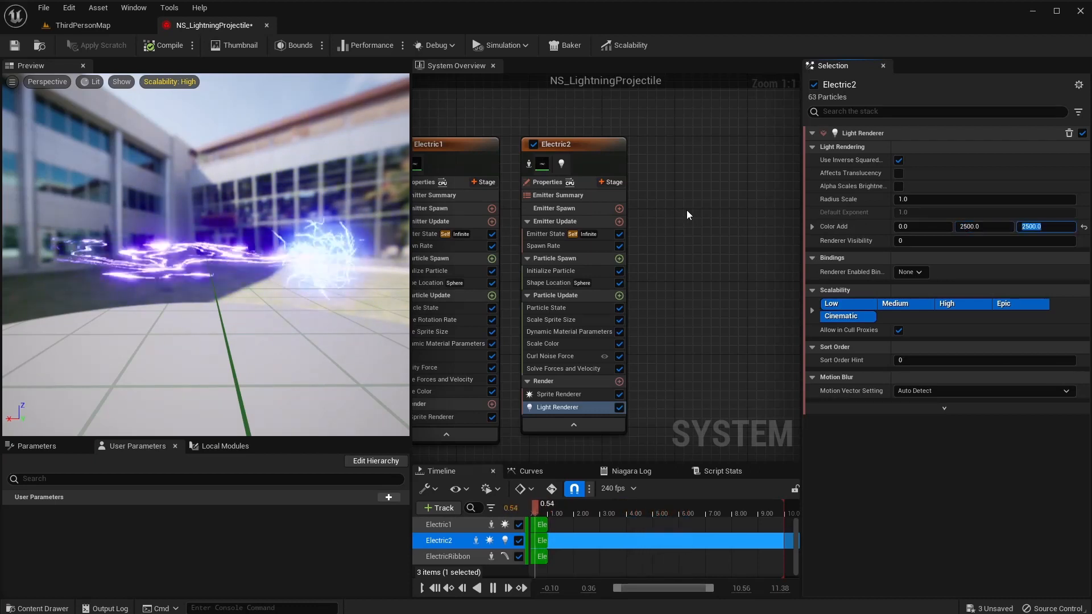
left_click(13, 49)
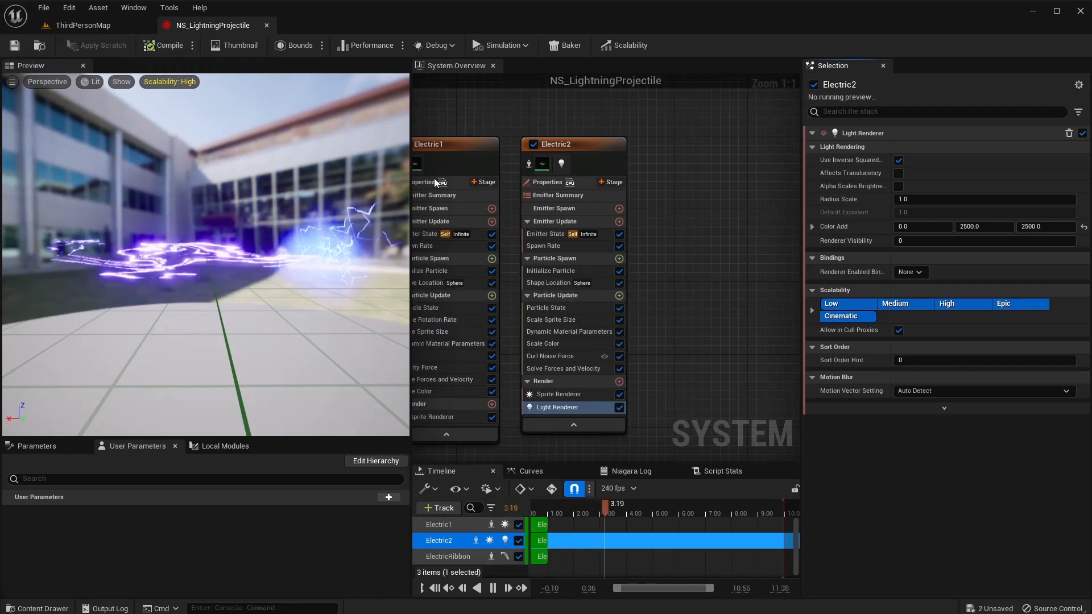
right_click_drag(657, 176, 606, 165)
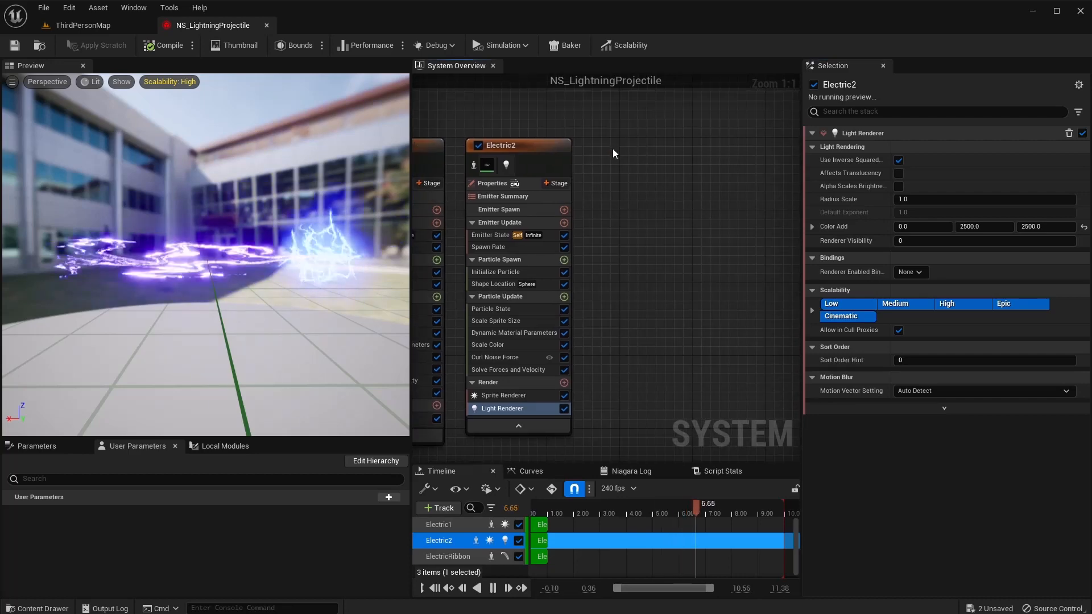
Add another Empty emitter and place it beside Electric2.
right_click(599, 153)
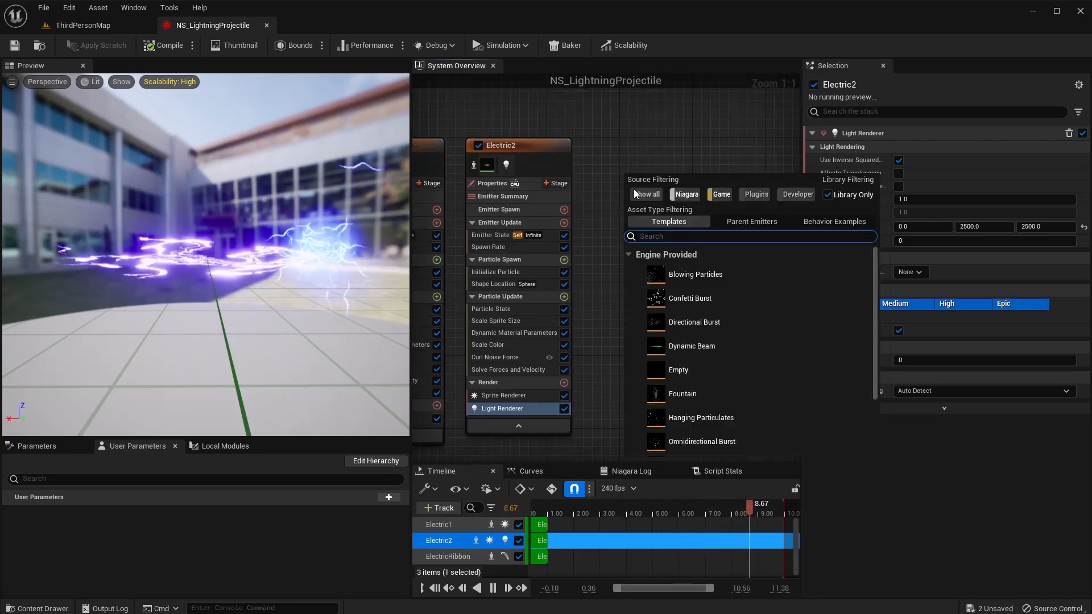
double_click(695, 370)
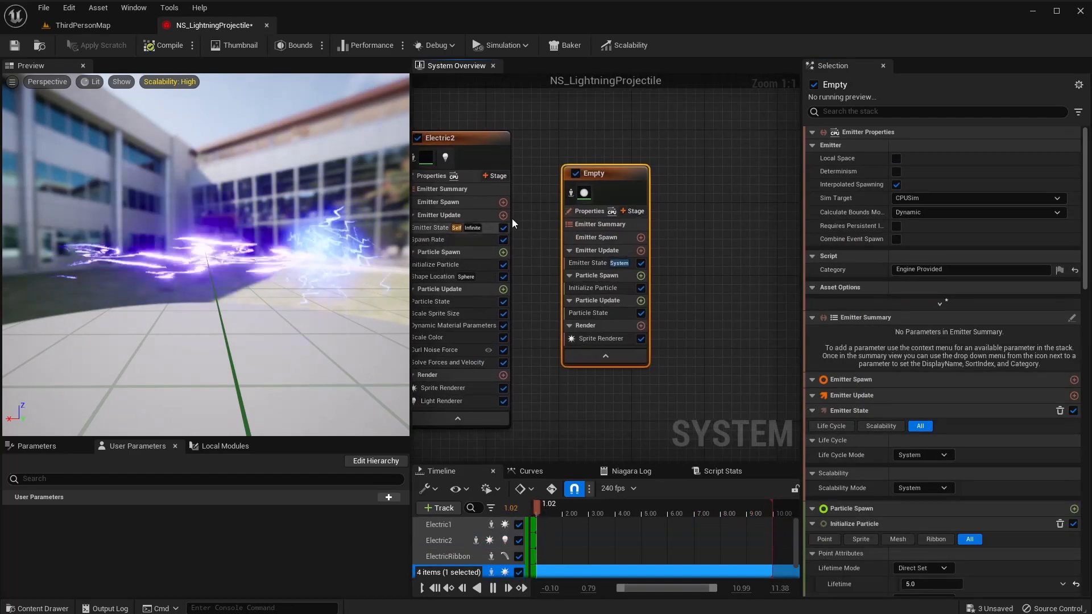
left_click_drag(617, 172, 576, 137)
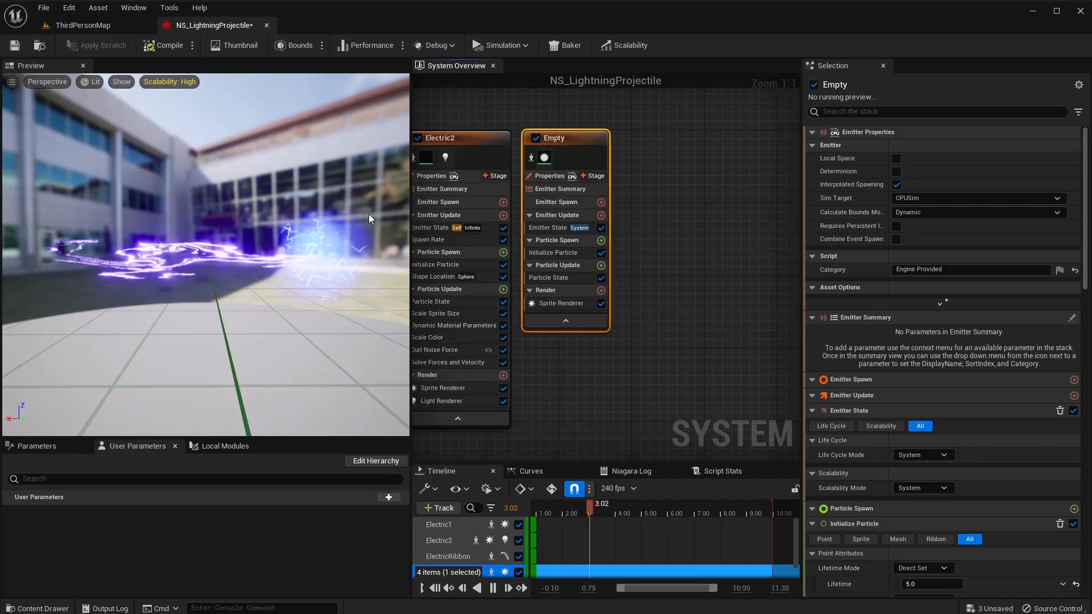
Set the new emitter's life cycle mode to Self and add a Spawn Rate of 250.
left_click(567, 228)
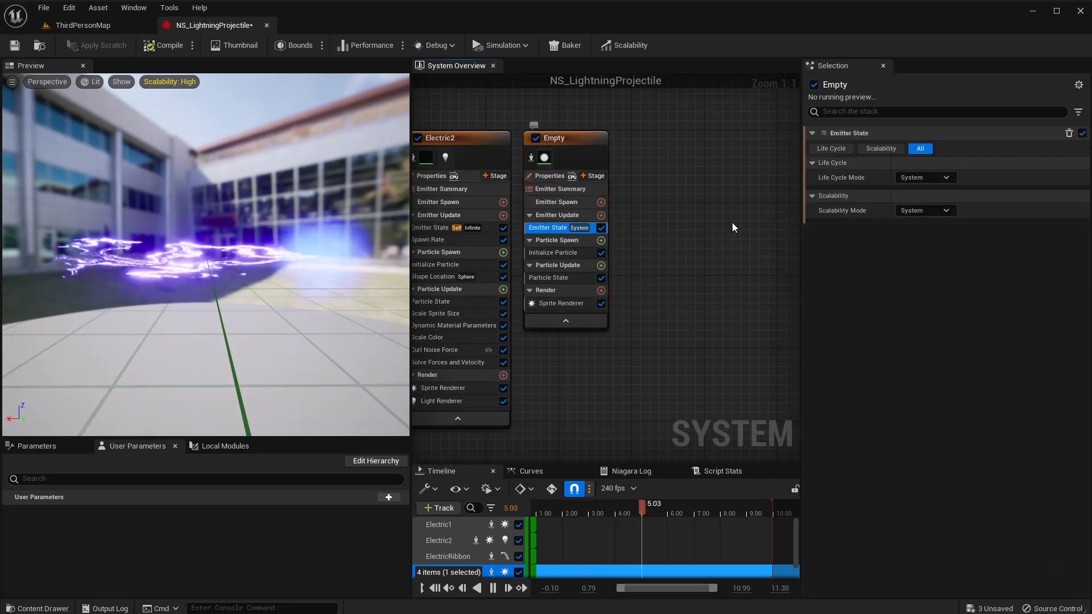
left_click(925, 177)
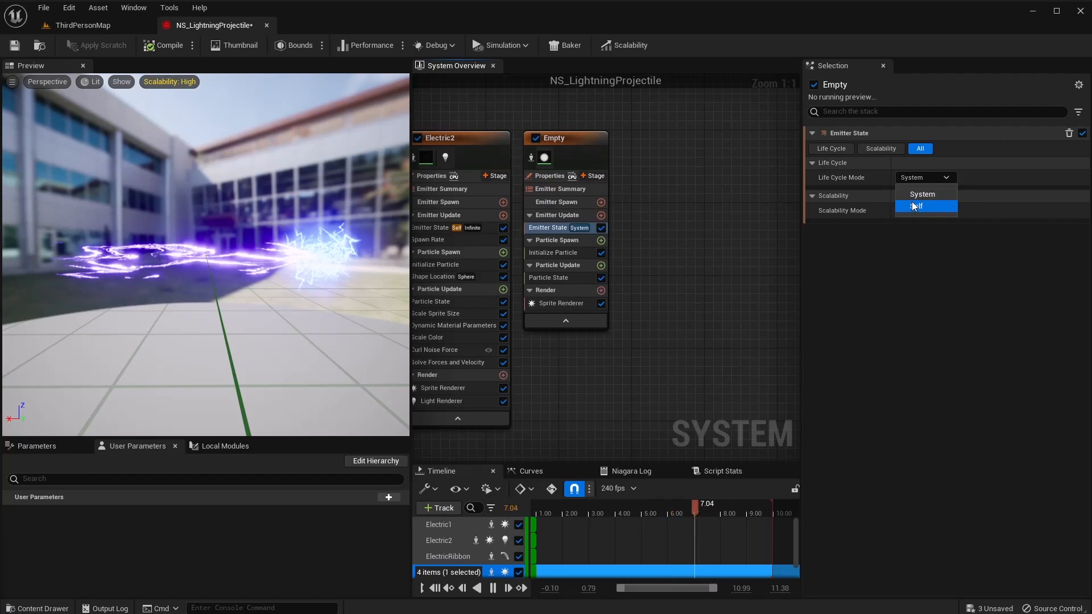
left_click(915, 207)
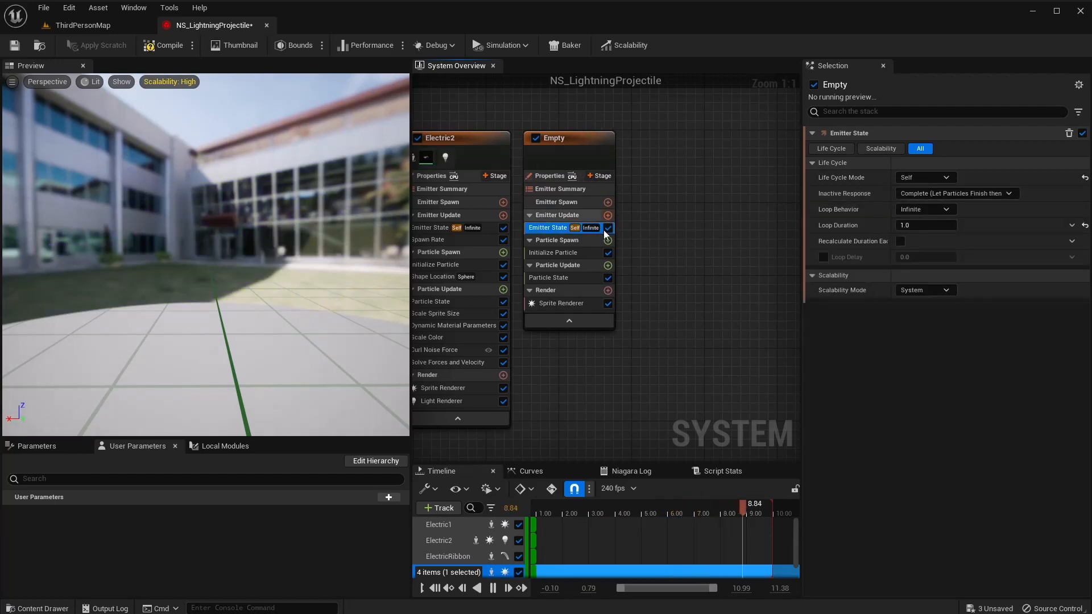
left_click(608, 215)
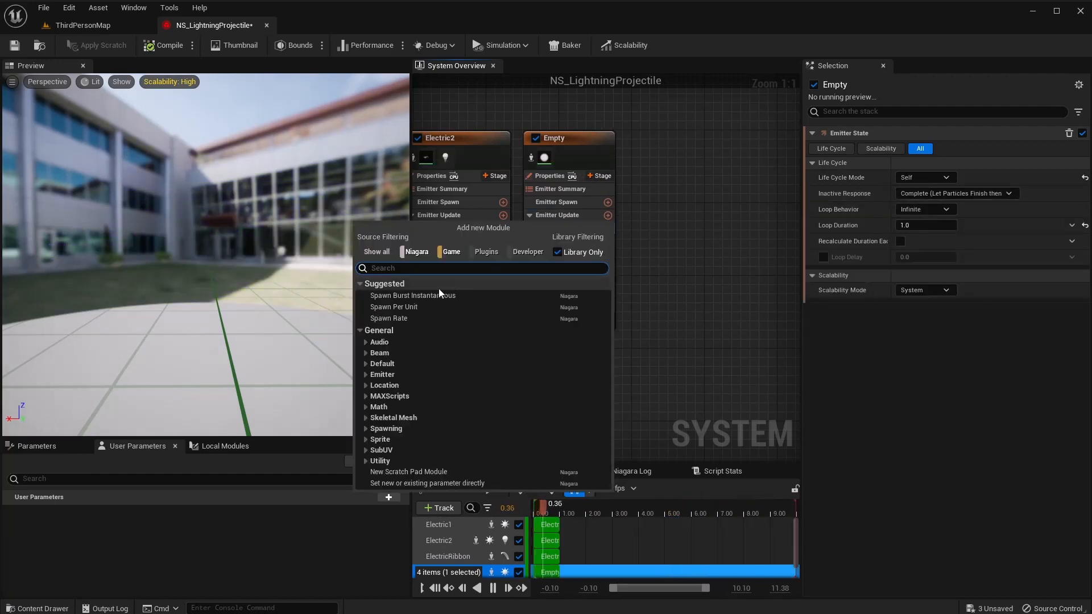
left_click(392, 318)
type("250")
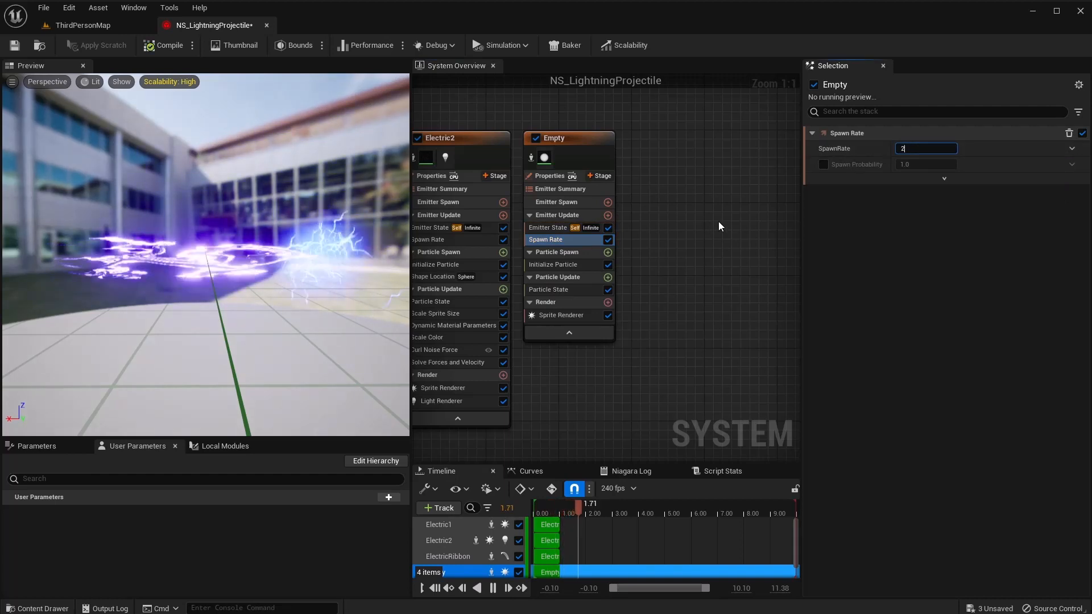
key("Return")
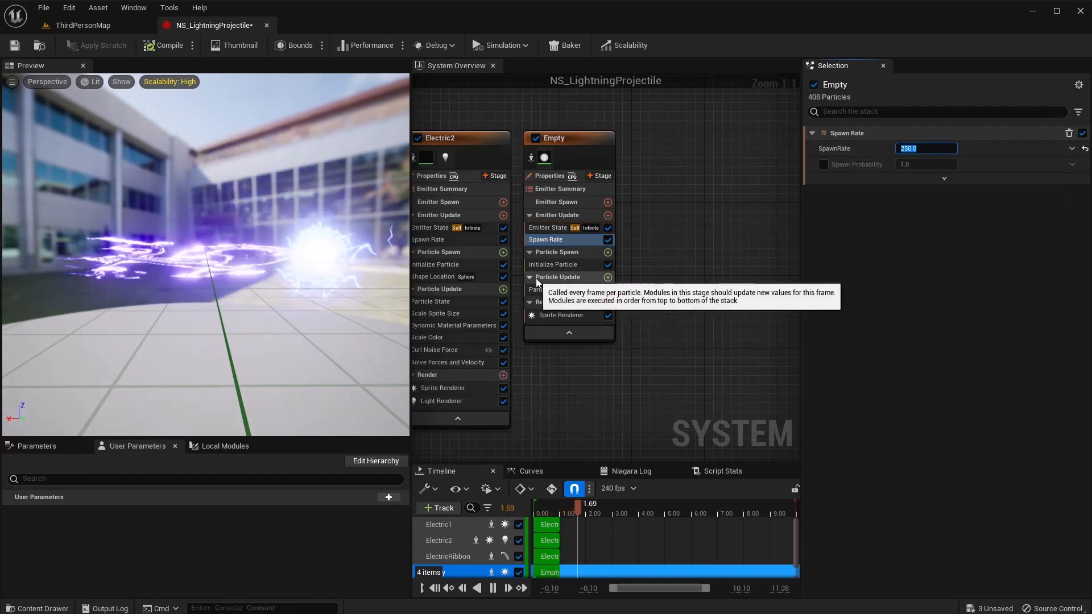
left_click(565, 268)
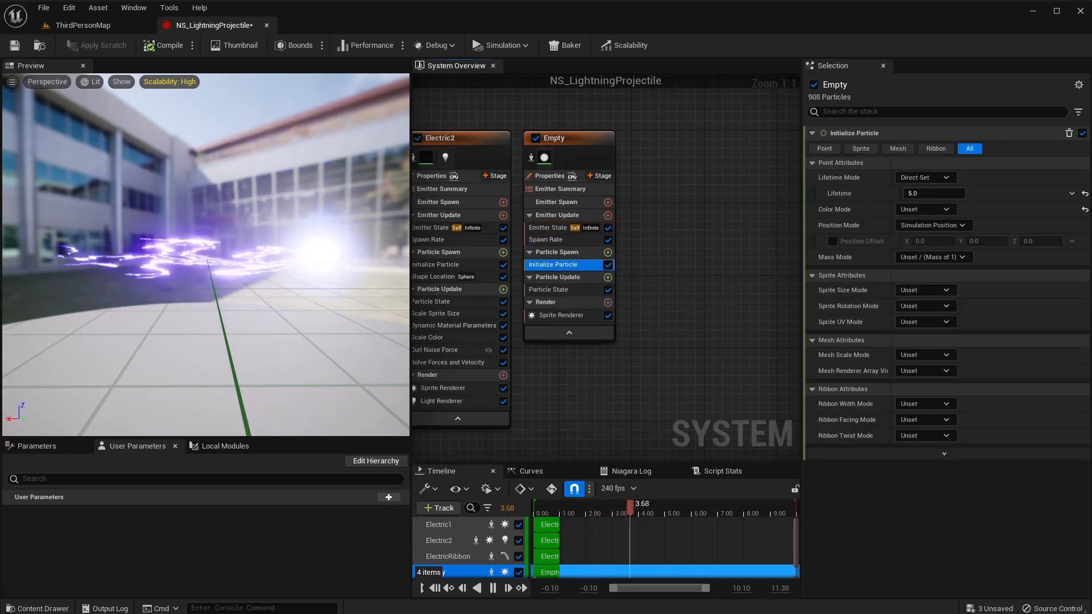
Give the new emitter's particles a random lifetime between 0.1 and 0.2.
left_click(938, 179)
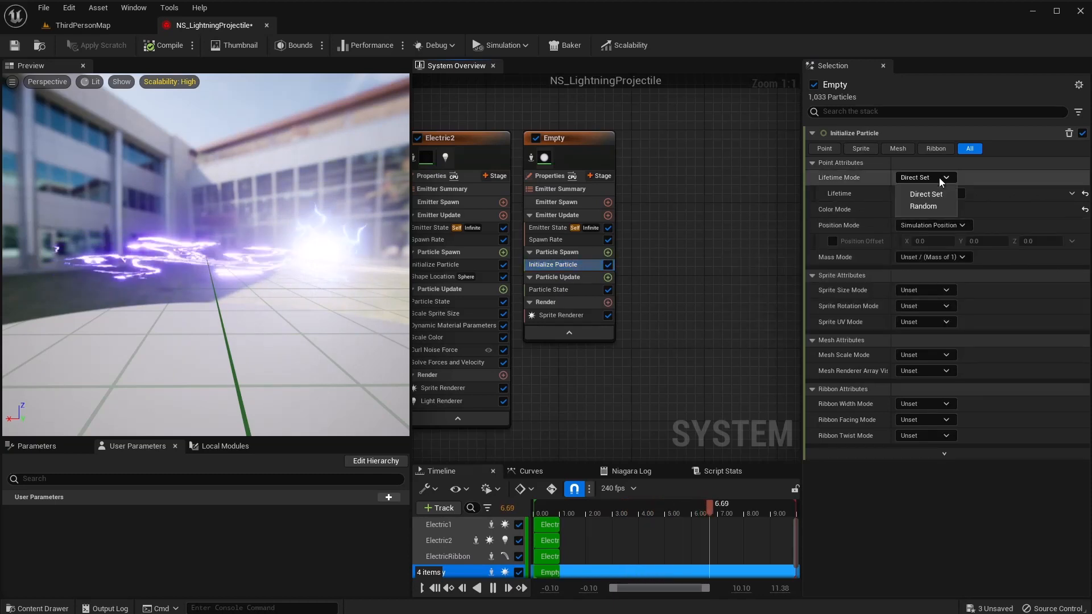
left_click(936, 207)
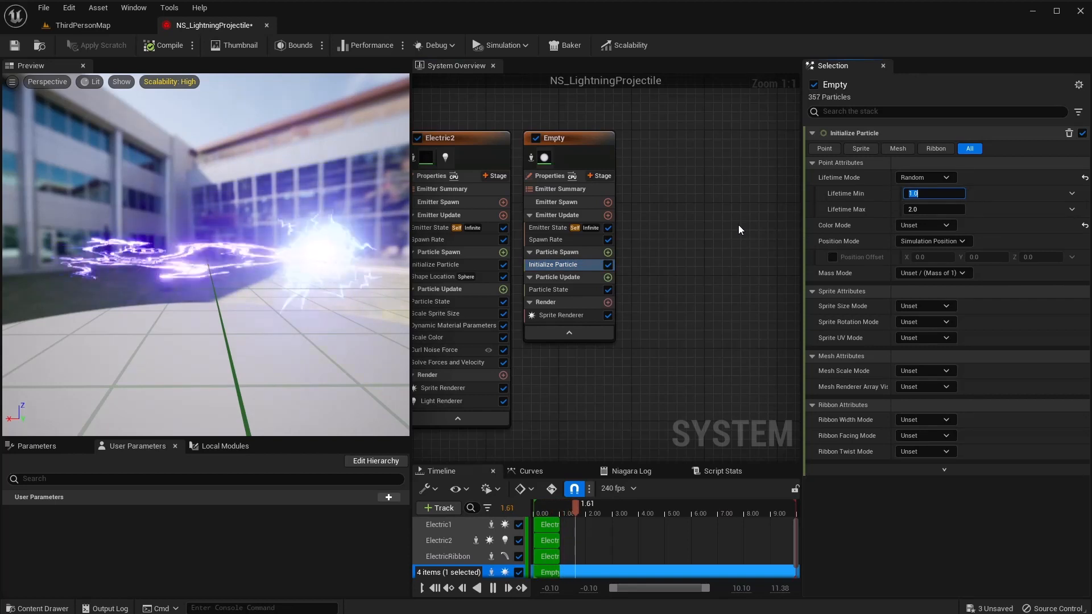
type("0.1")
key("Tab")
type("0.2")
key("Return")
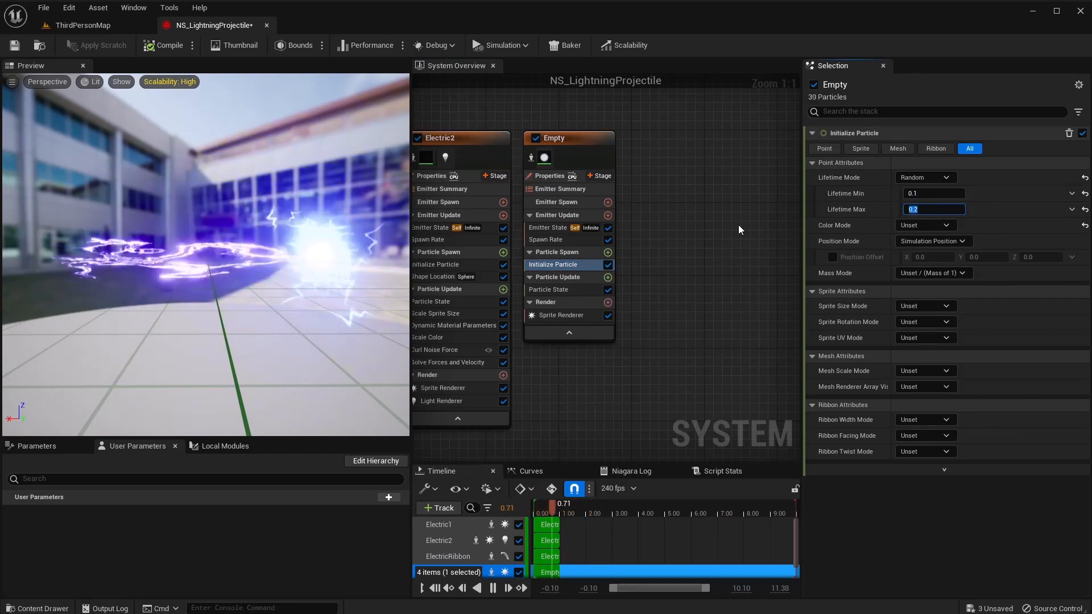
Set the particle colour directly to R 0, G 0.5, B 5.
left_click(911, 226)
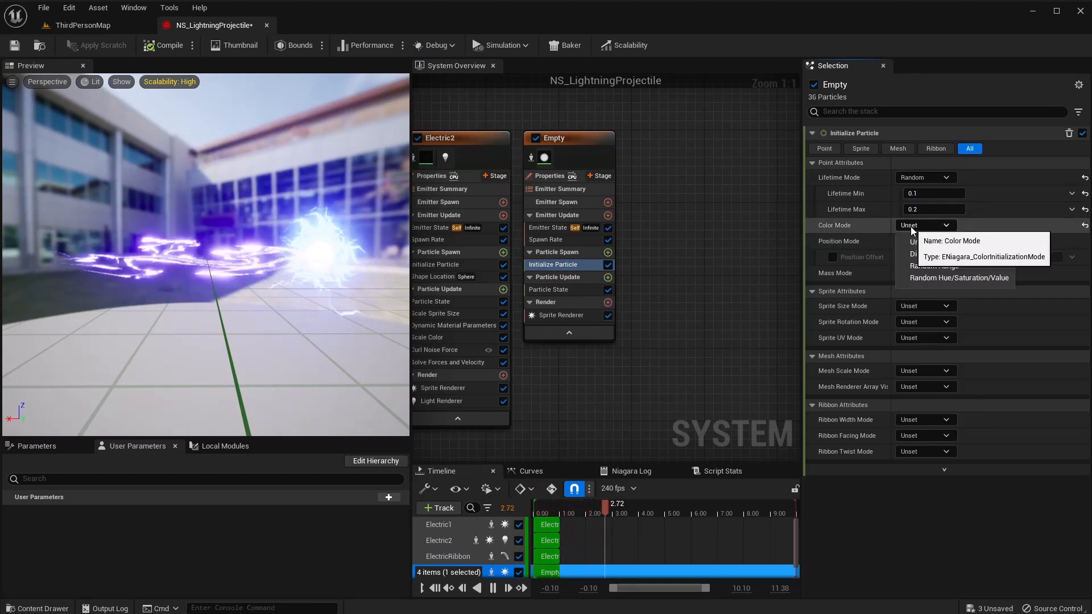
left_click(919, 254)
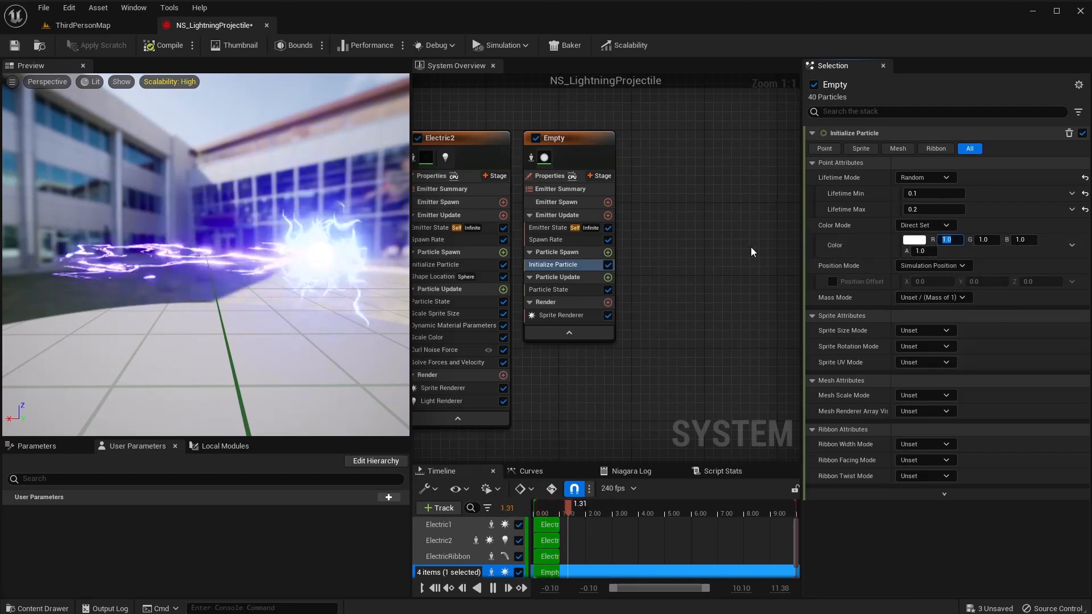
type("0")
key("Tab")
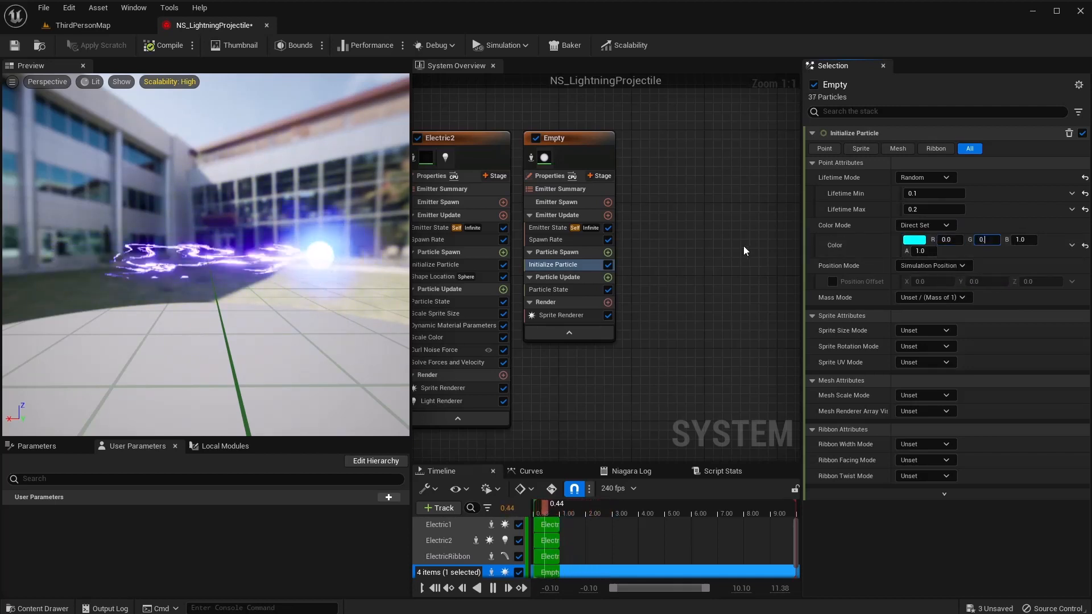
type("0.5")
key("Tab")
type("5")
key("Return")
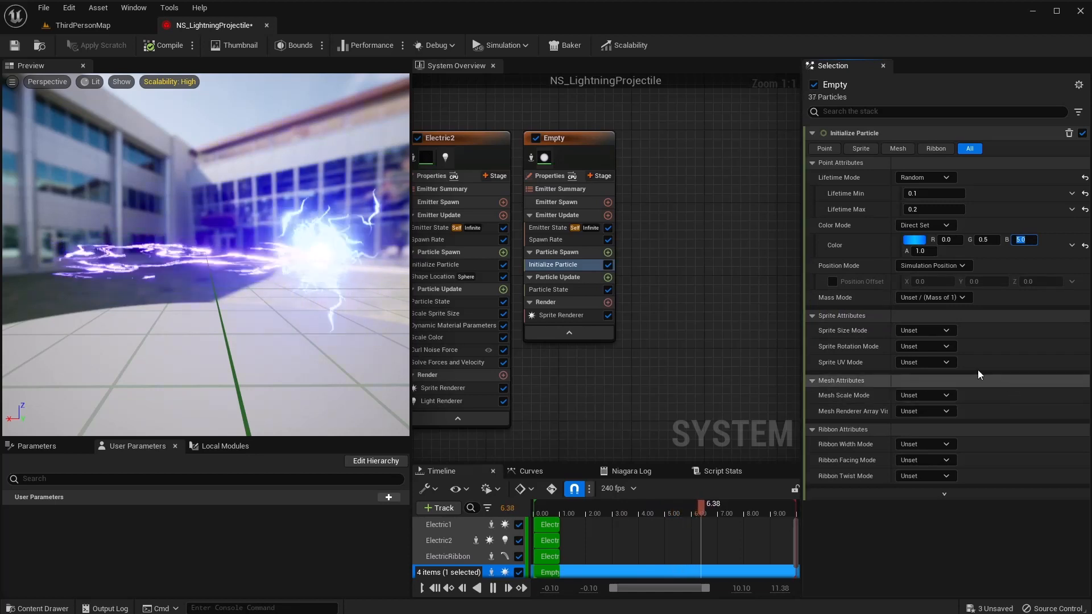
Switch the sprite size mode to Uniform with a size of 10.
left_click(924, 332)
left_click(933, 359)
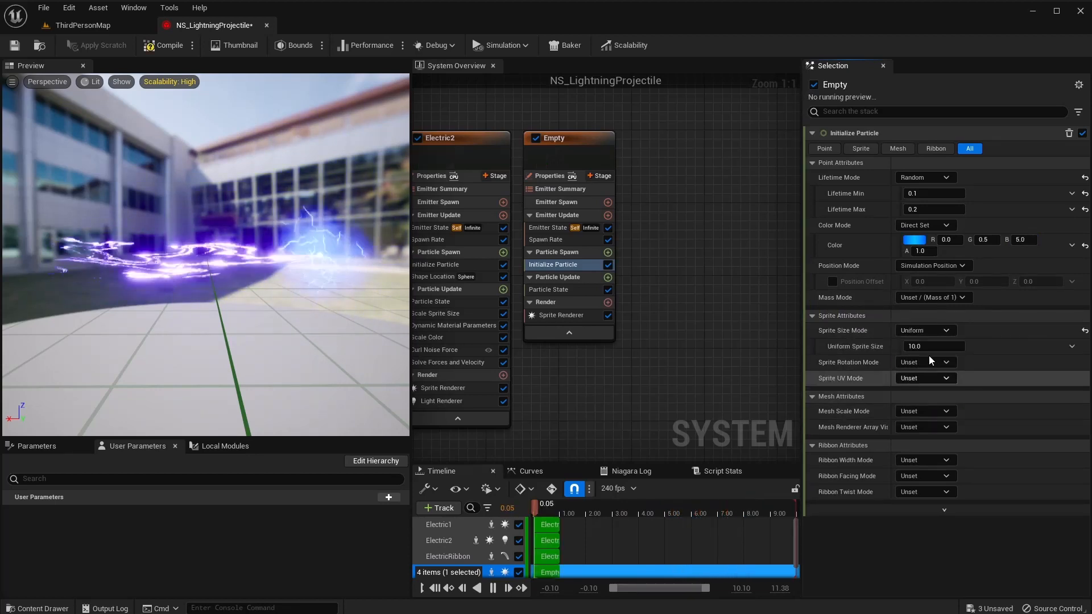
left_click(933, 346)
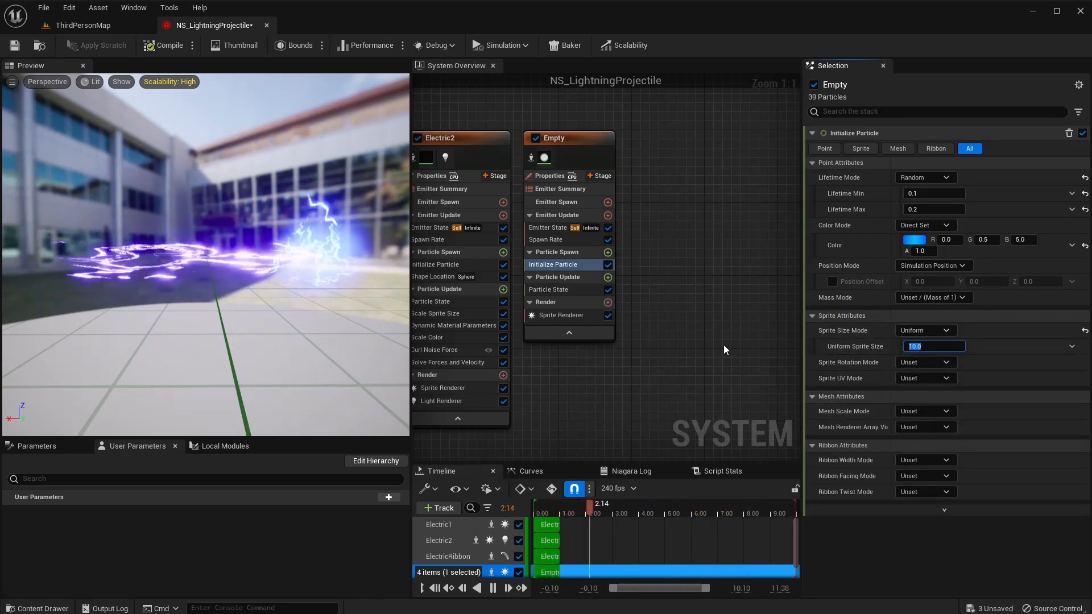
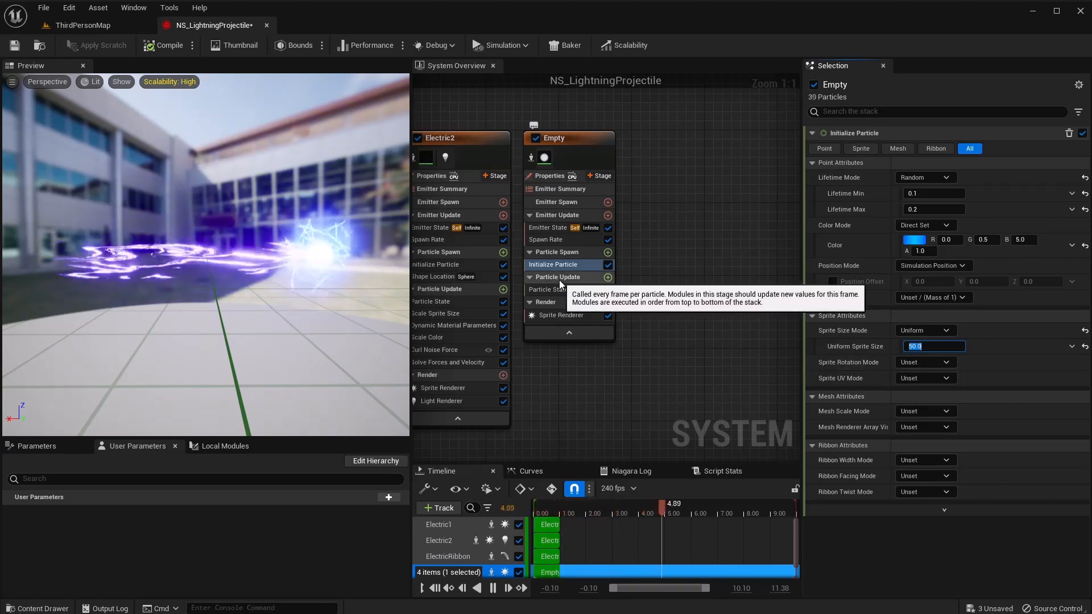
Add Scale Sprite Size to Particle Update with a linear-decay curve to zero.
left_click(608, 278)
type("scale spri")
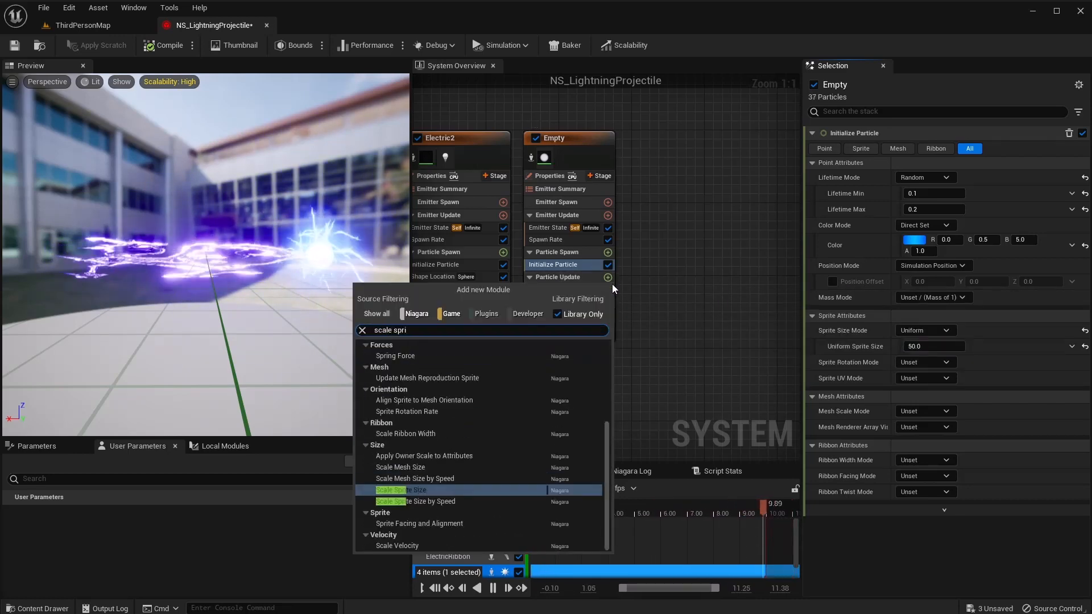
key("Return")
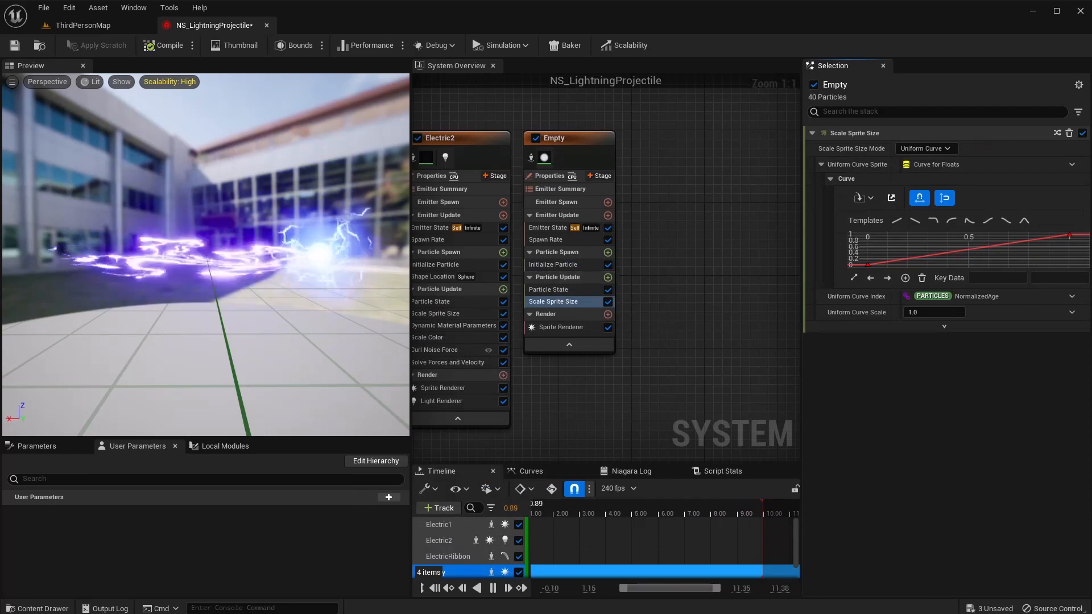
left_click(914, 220)
Add Scale Color and drive its Scale Alpha with Float from Curve.
left_click(608, 277)
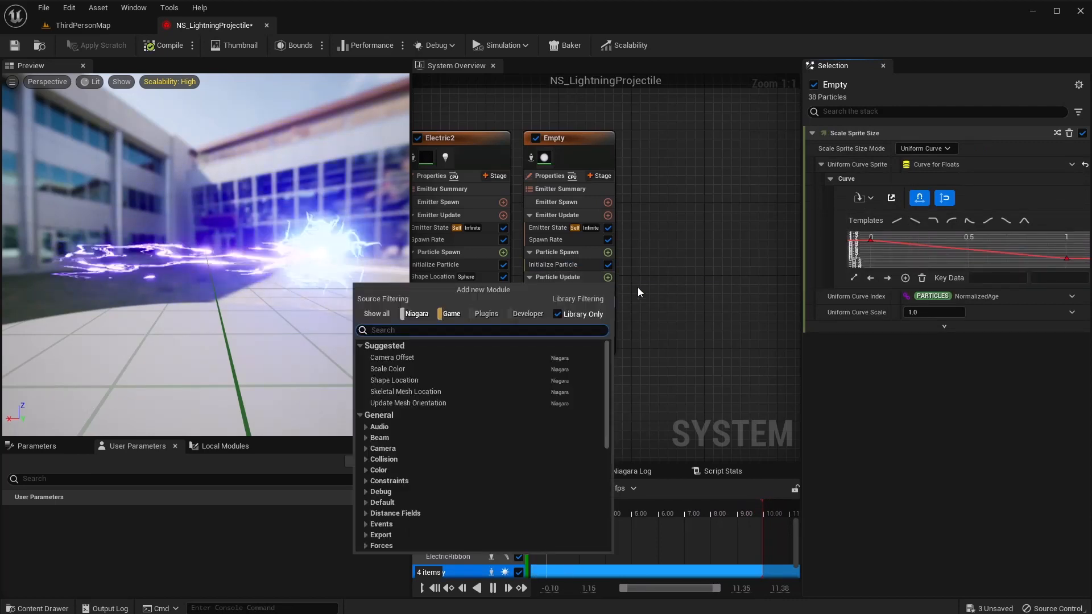
type("scale")
key("Return")
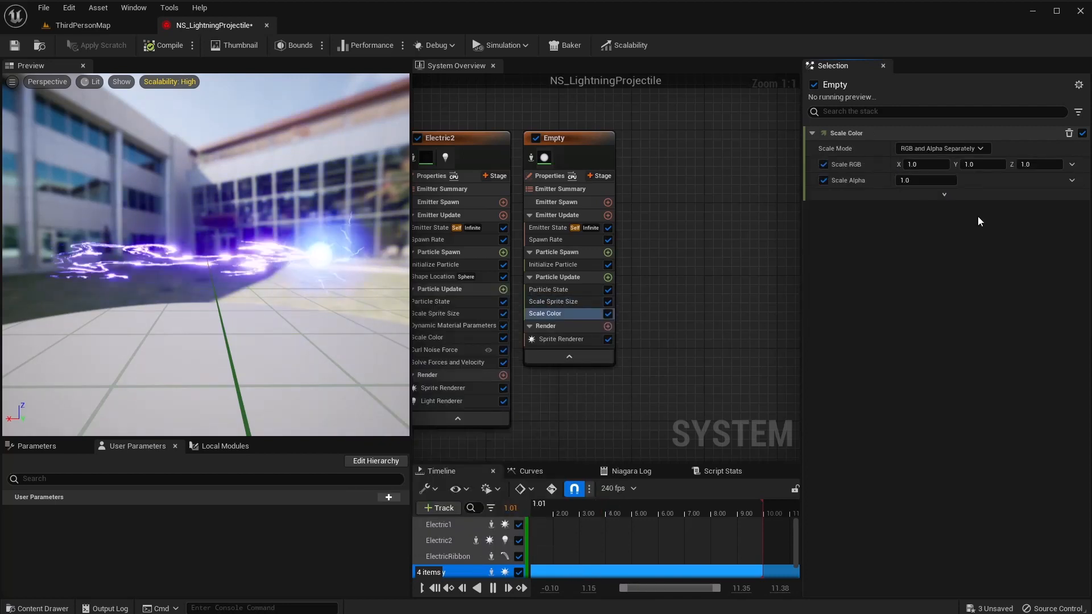
left_click(1073, 180)
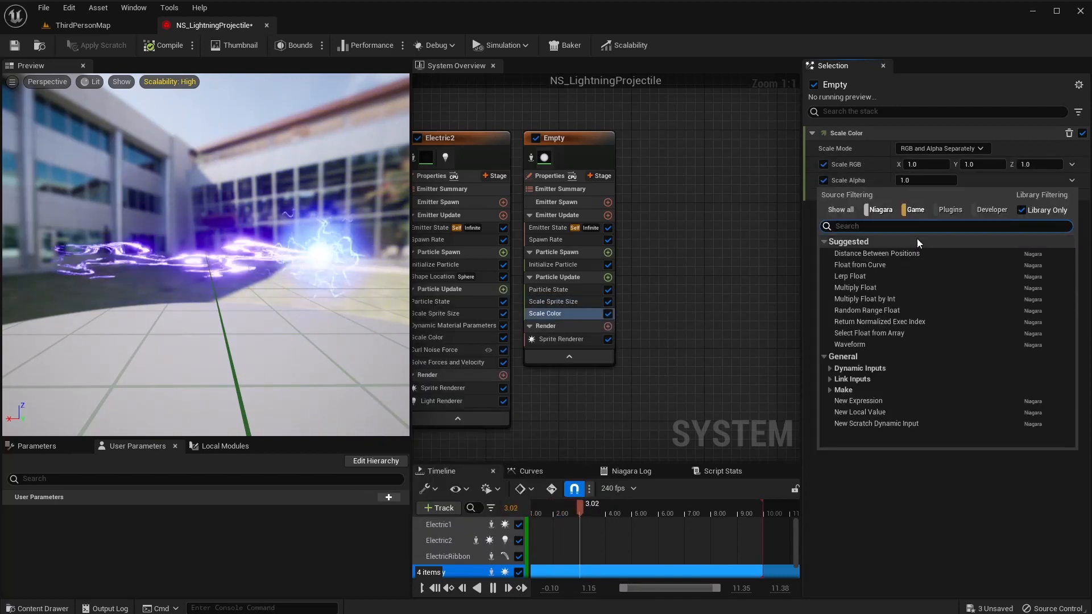
left_click(887, 264)
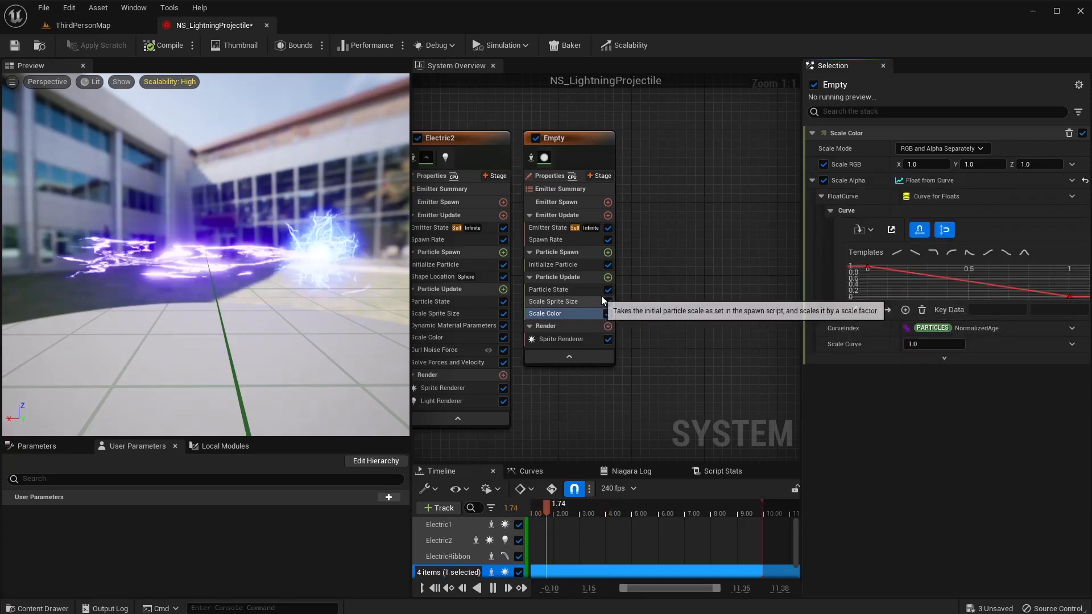
Add a Curl Noise Force module to Particle Update.
left_click(608, 277)
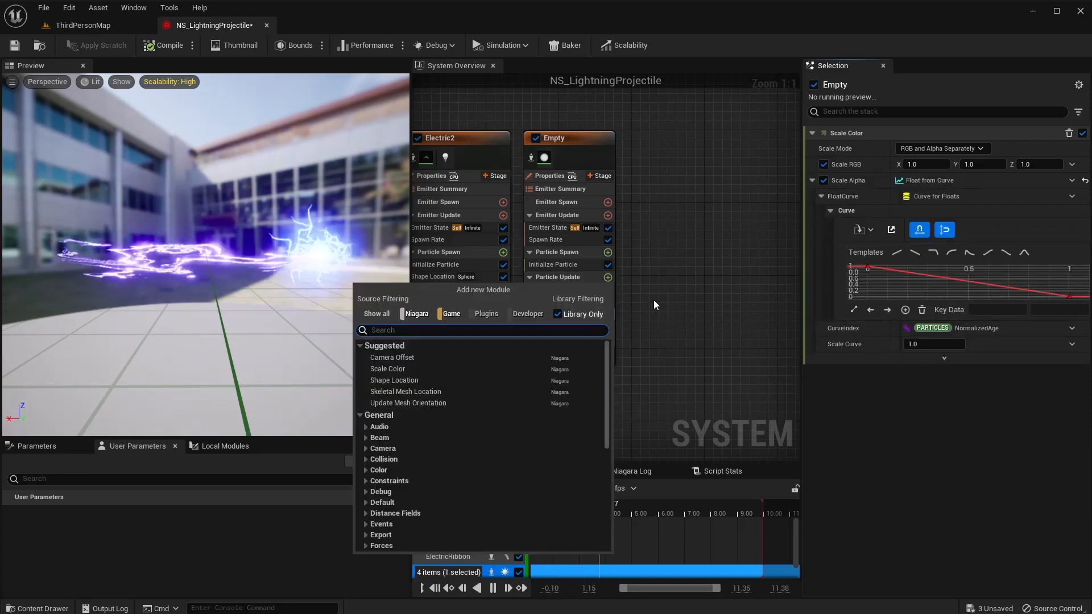
type("curl")
key("Return")
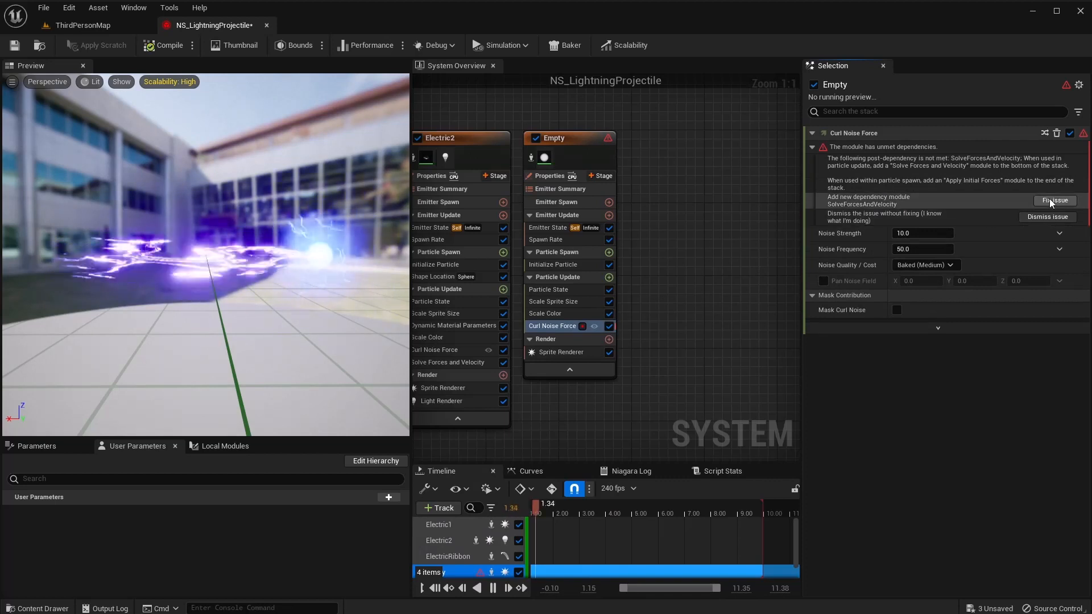
Add the missing Solve Forces and Velocity, disable ElectricRibbon's Add Velocity, and save the lightning system.
left_click(1055, 200)
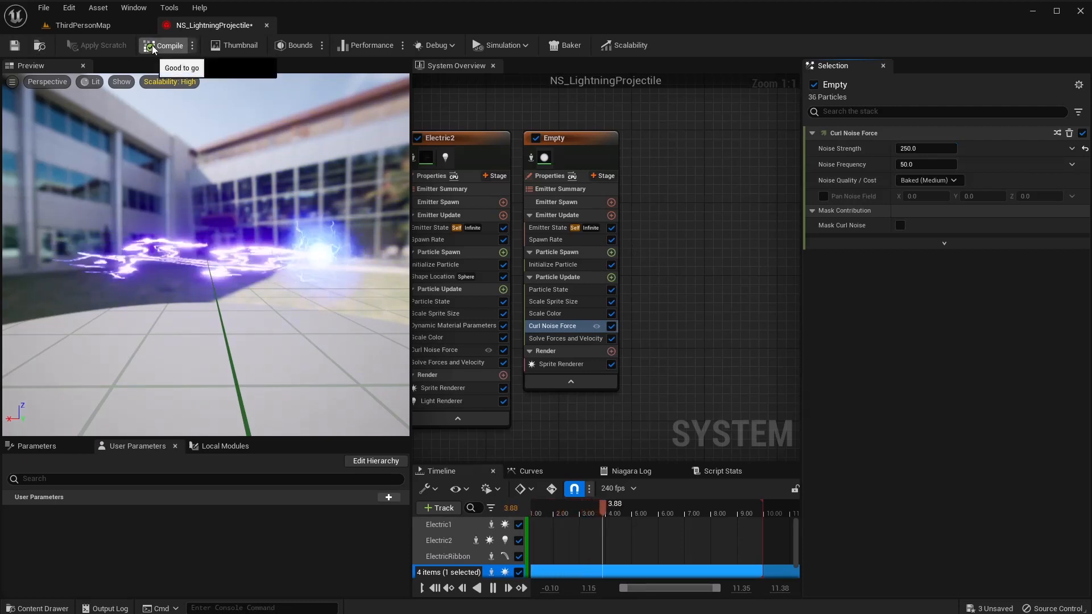
right_click_drag(649, 285, 798, 289)
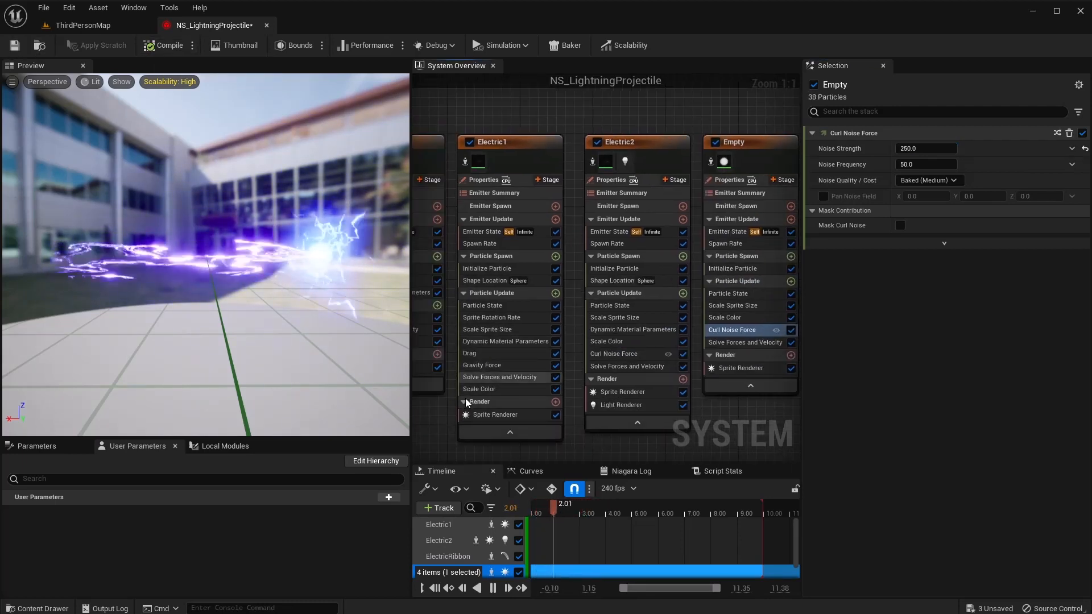
right_click_drag(418, 415, 568, 400)
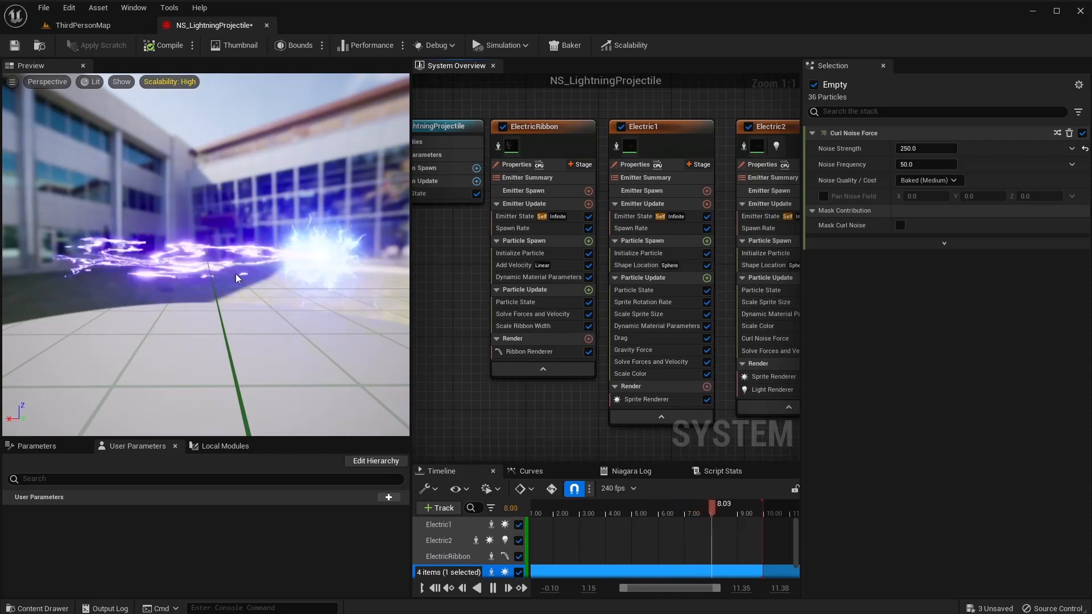
left_click(588, 265)
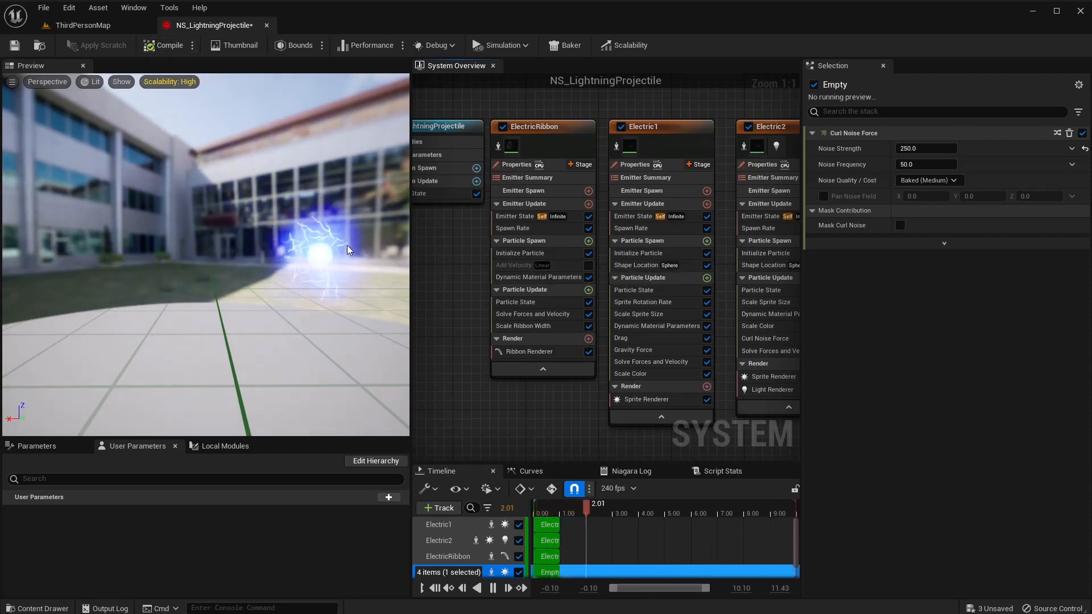
left_click(15, 46)
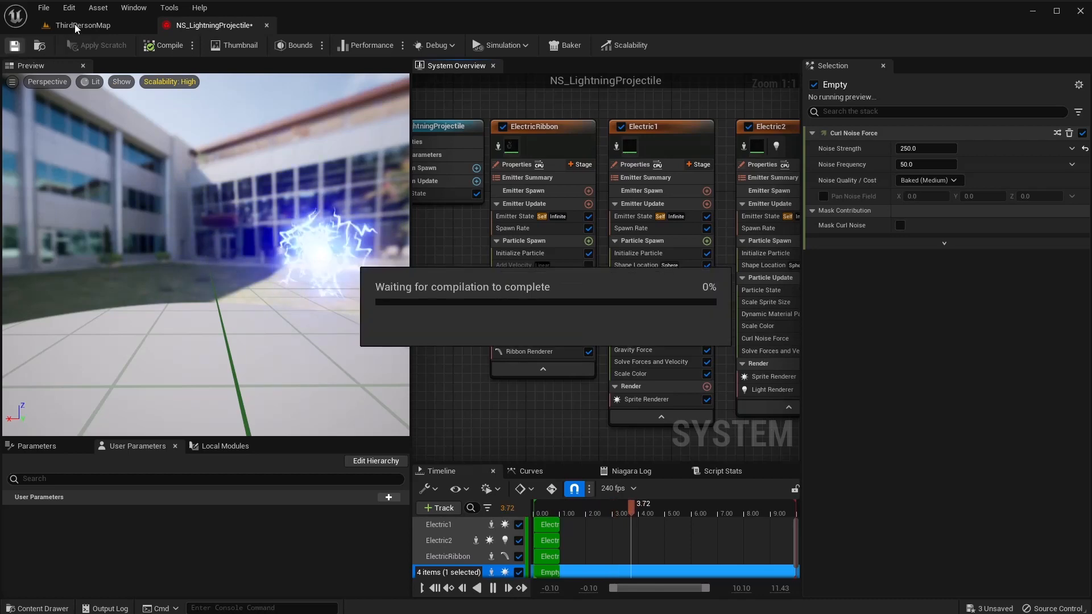
In the ThirdPersonMap Content Browser, create an Actor Blueprint class named BP_ElectricProjectile.
left_click(75, 26)
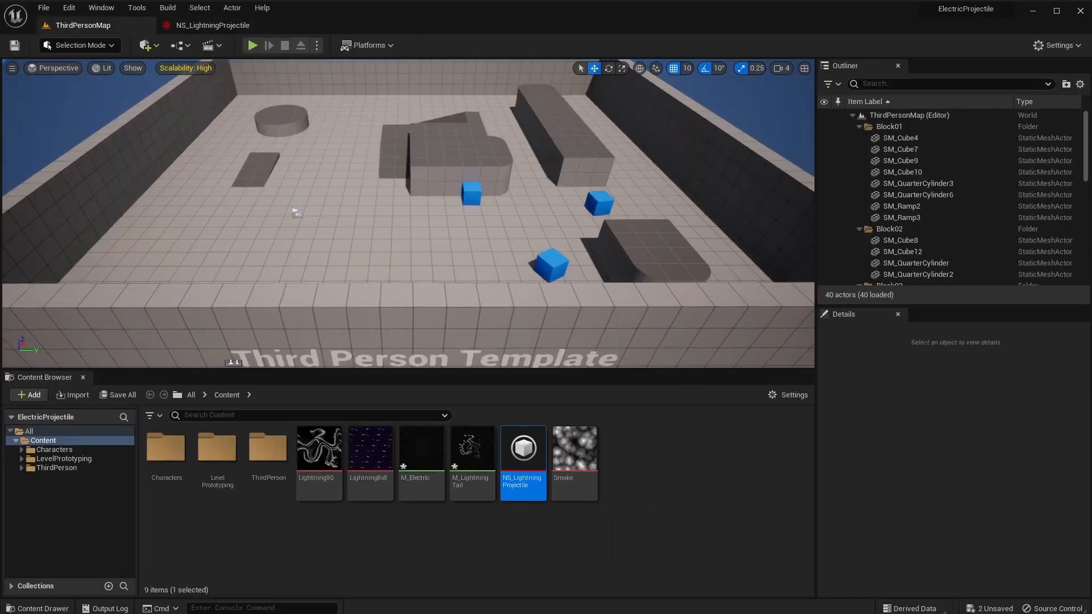
right_click(626, 460)
left_click(674, 149)
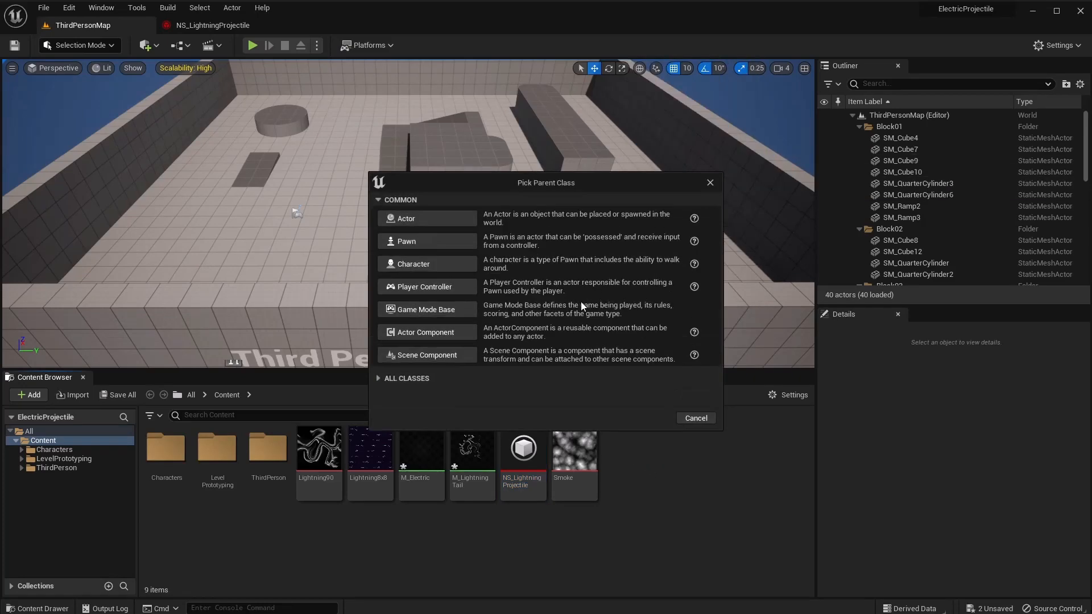
left_click(420, 222)
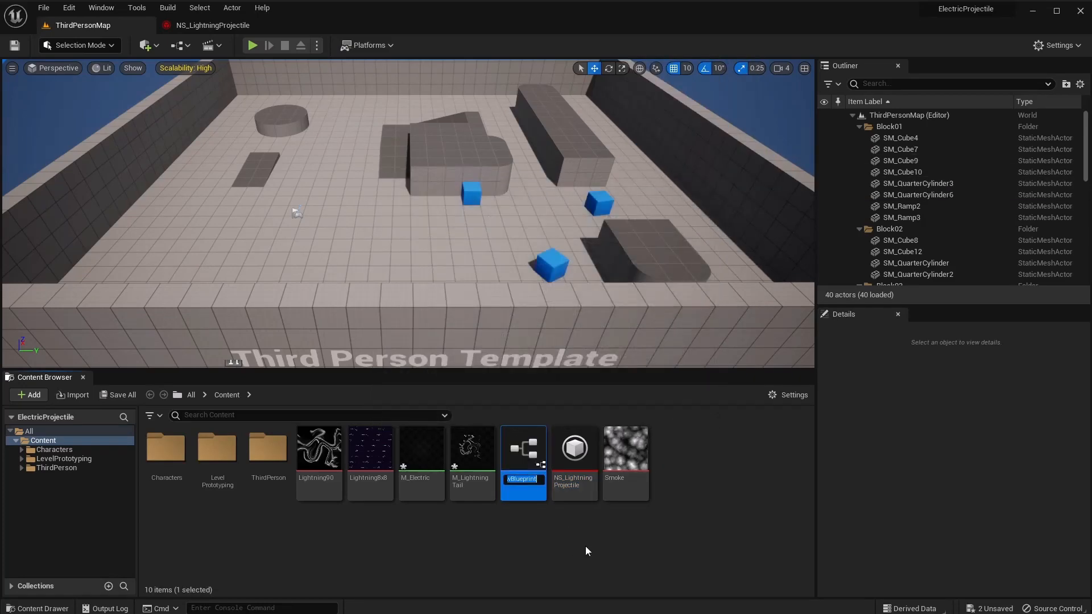
type("BP_ElectricProjectile")
key("Return")
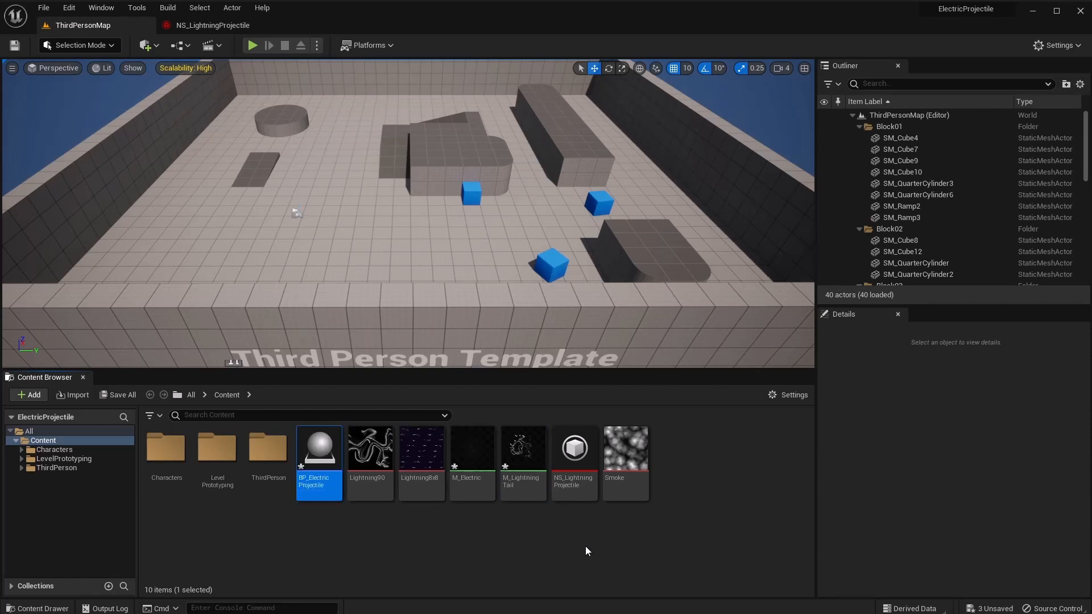
Add a Niagara component using NS_LightningProjectile with Auto Activate off, then compile.
double_click(315, 466)
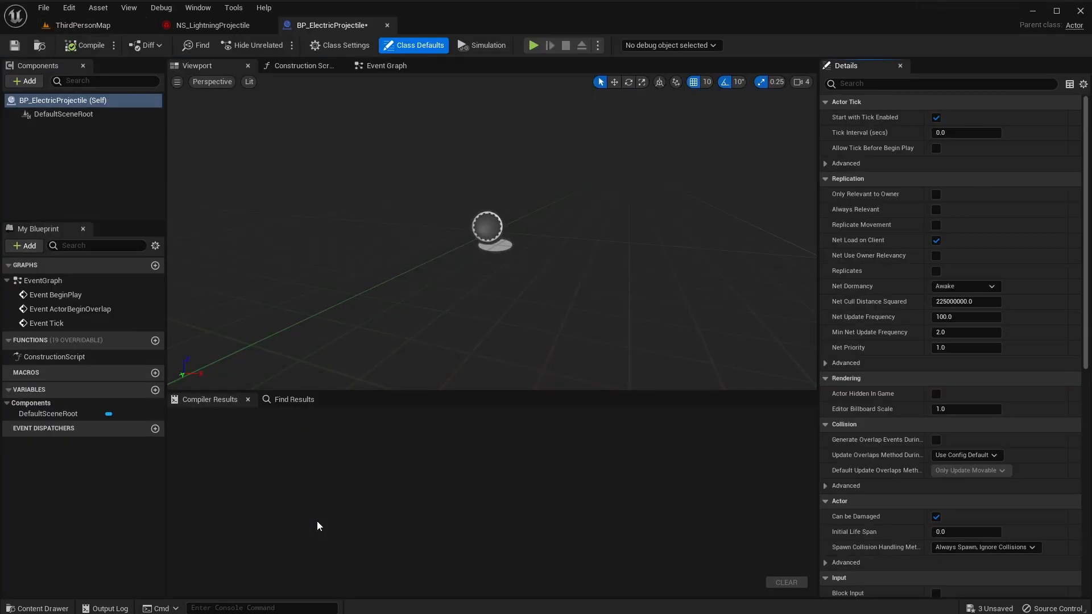
left_click(71, 115)
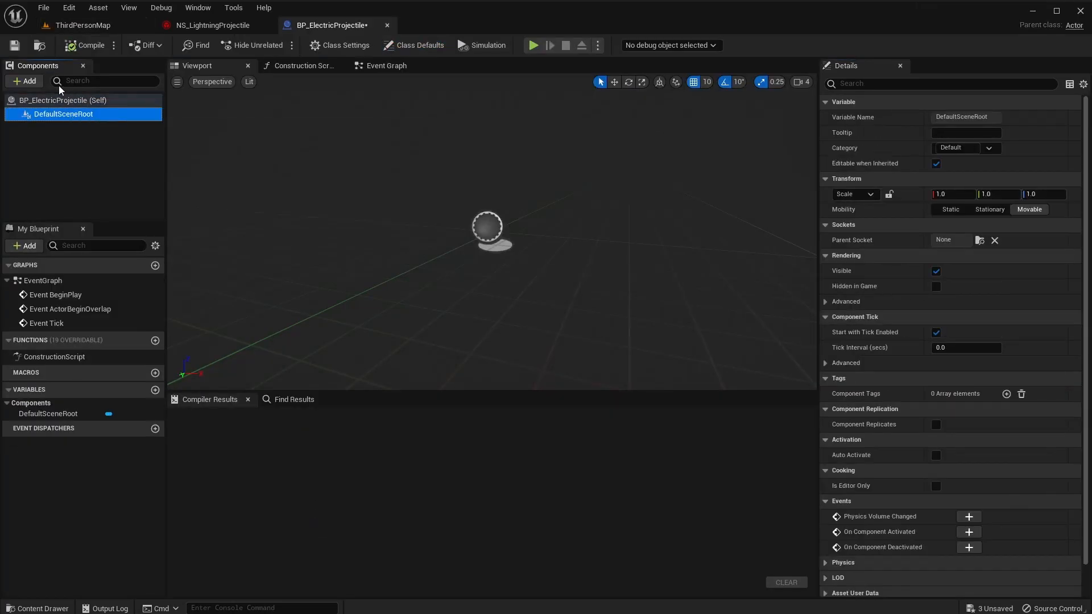
left_click(36, 80)
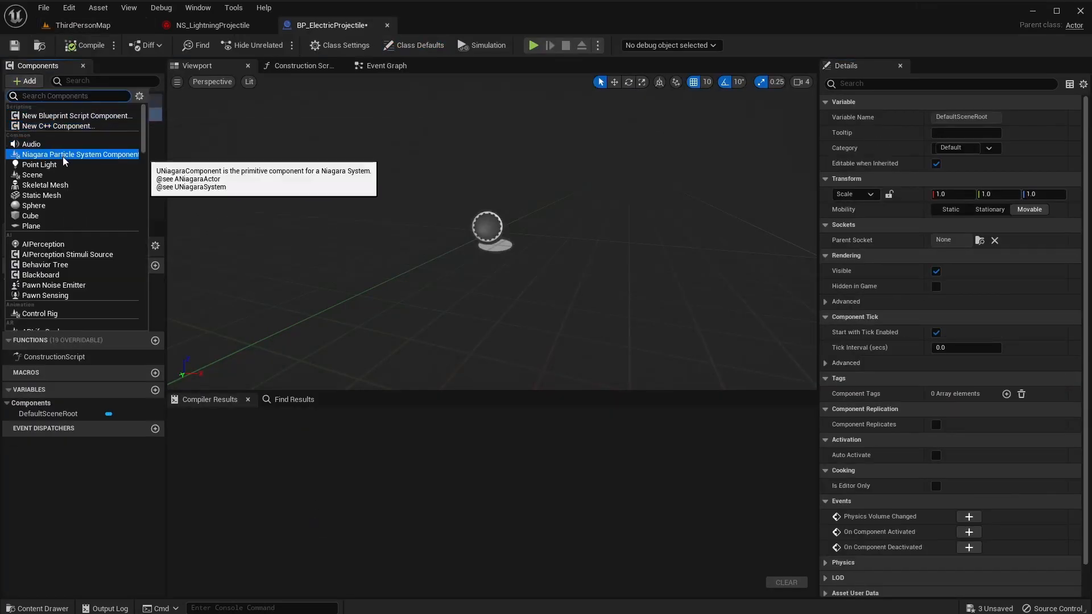
left_click(63, 156)
left_click(63, 156)
left_click(67, 128)
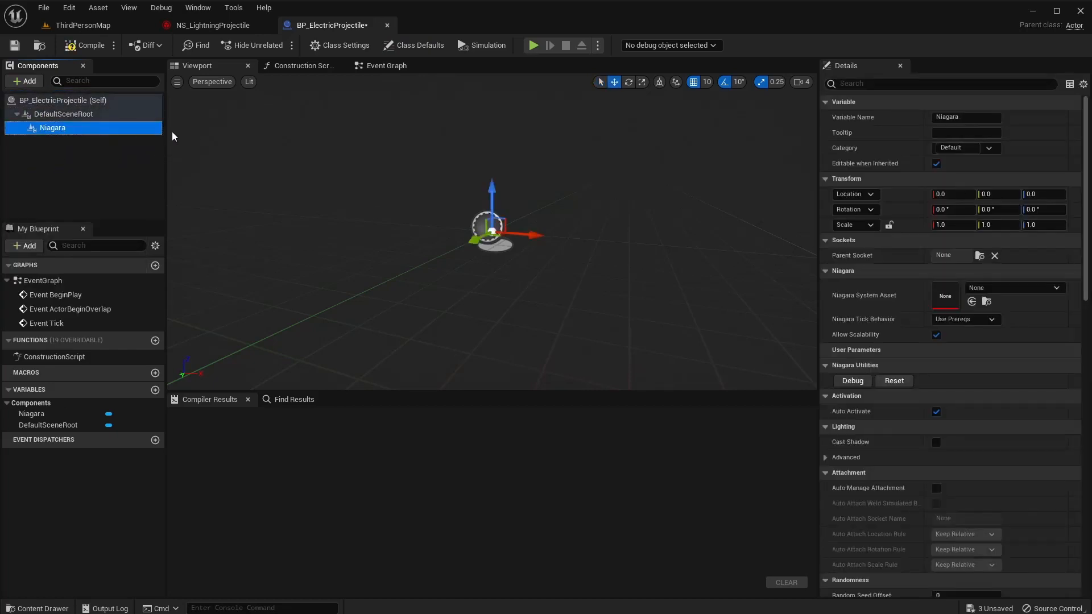
left_click(1009, 288)
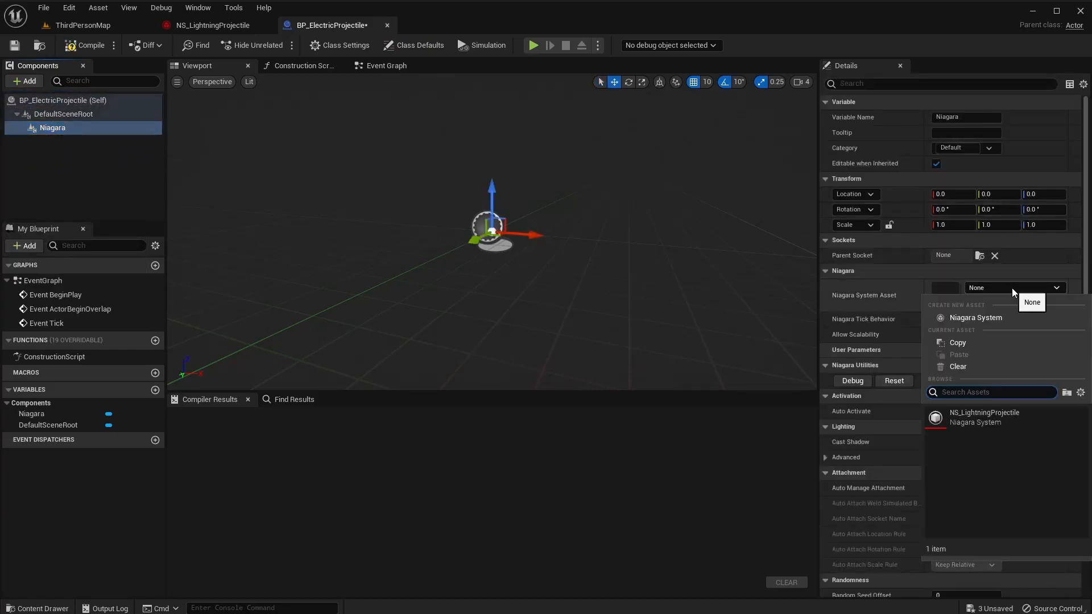
left_click(988, 422)
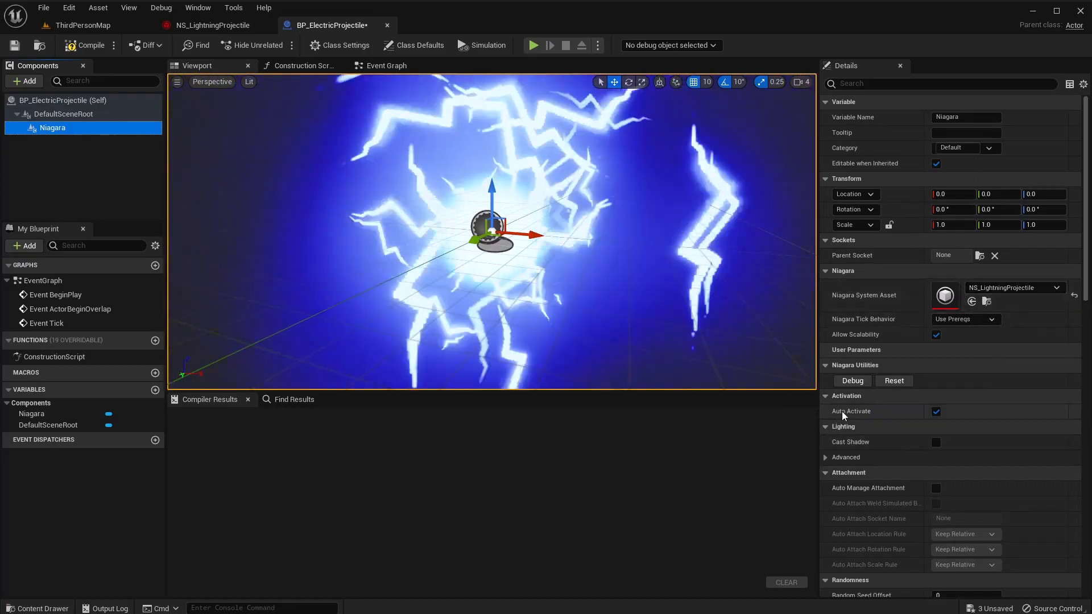
left_click(936, 412)
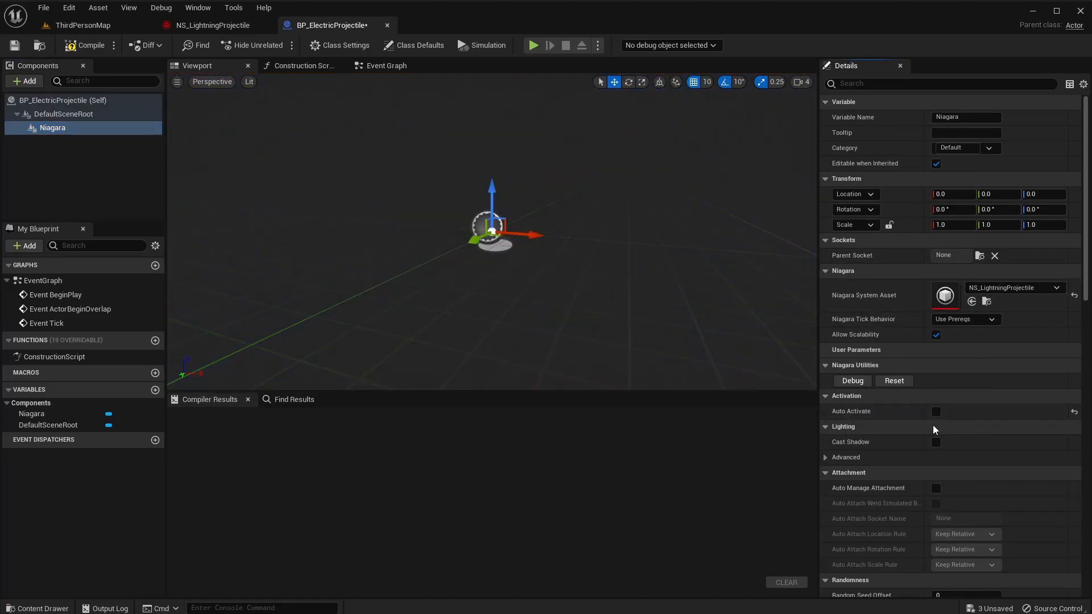
left_click(80, 46)
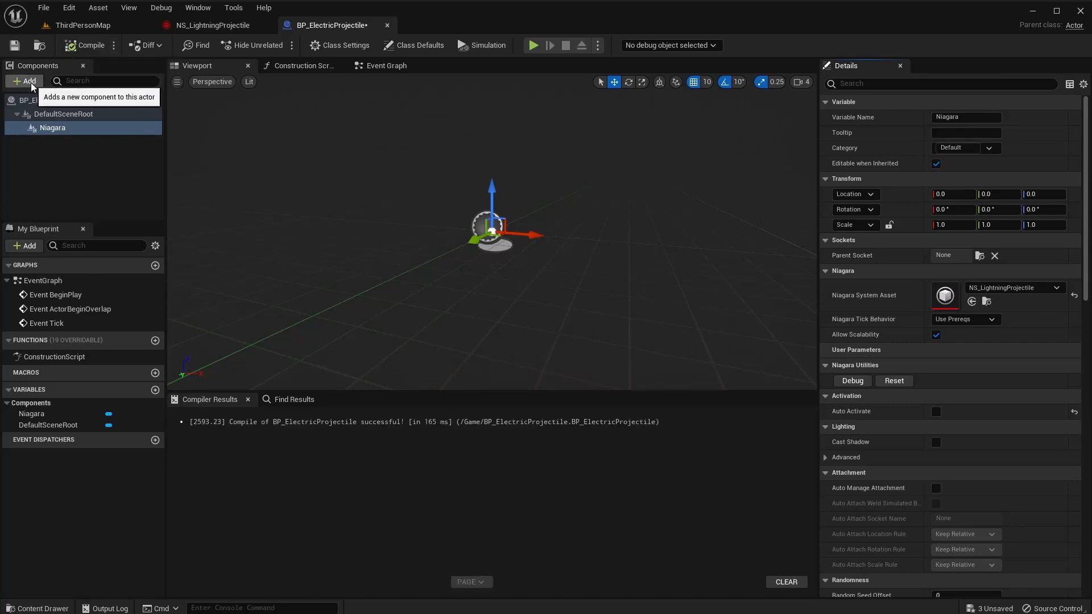
Add a Projectile Movement component and compile BP_ElectricProjectile.
left_click(28, 82)
type("projecti")
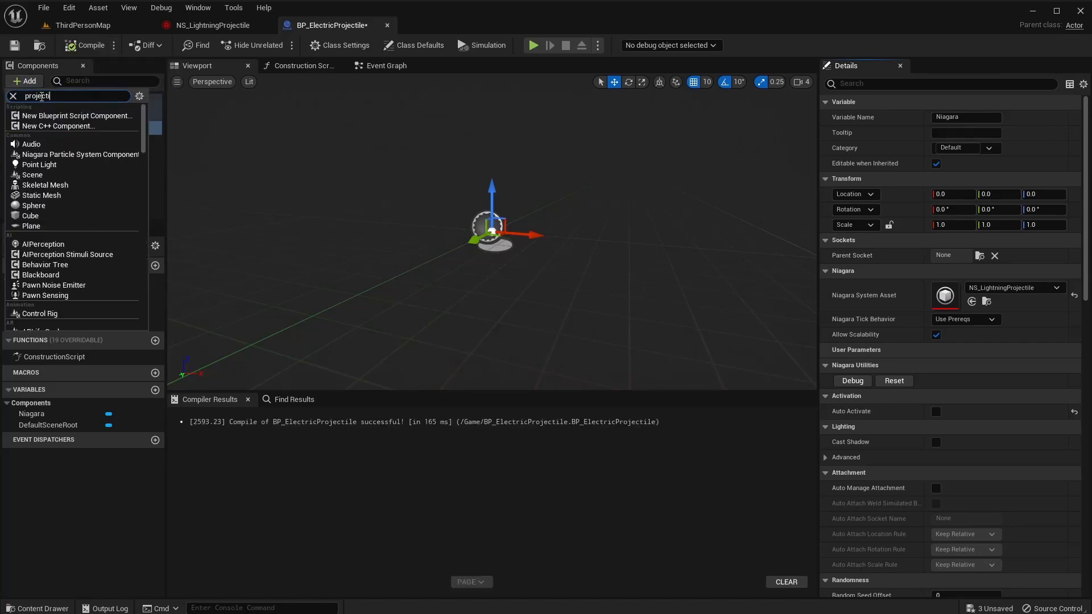
type("le")
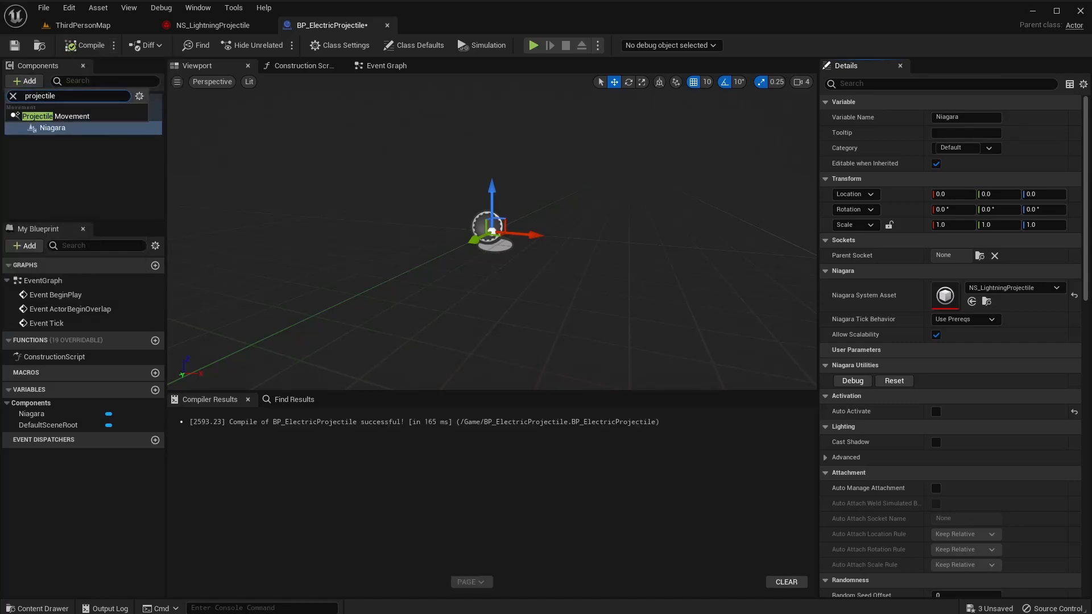
left_click(85, 116)
left_click(82, 45)
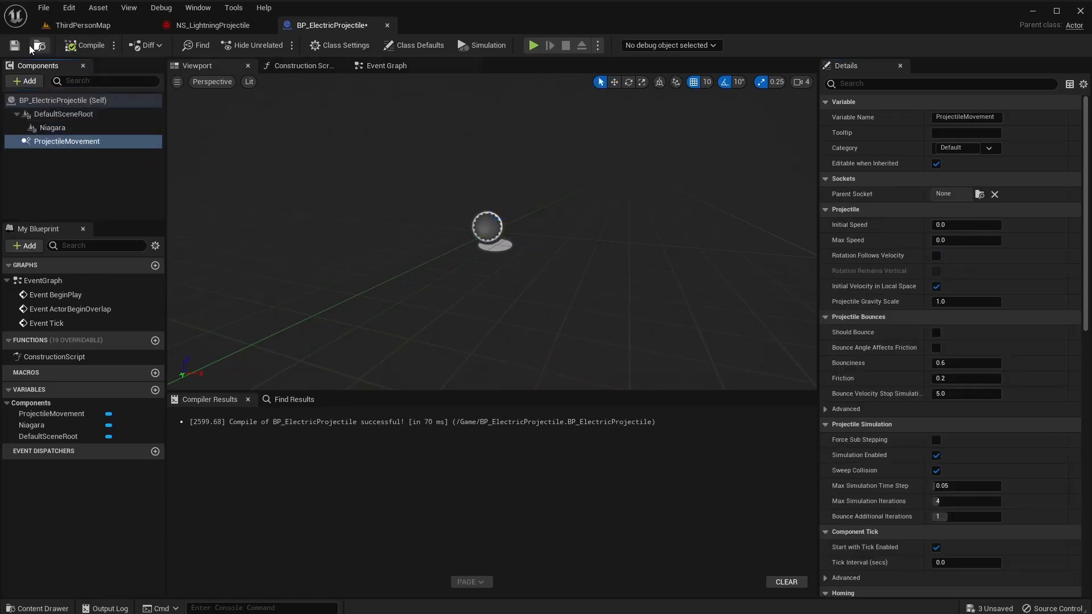
Back in the level, create an Actor Blueprint named BP_Shooter and open it.
left_click(387, 25)
left_click(143, 27)
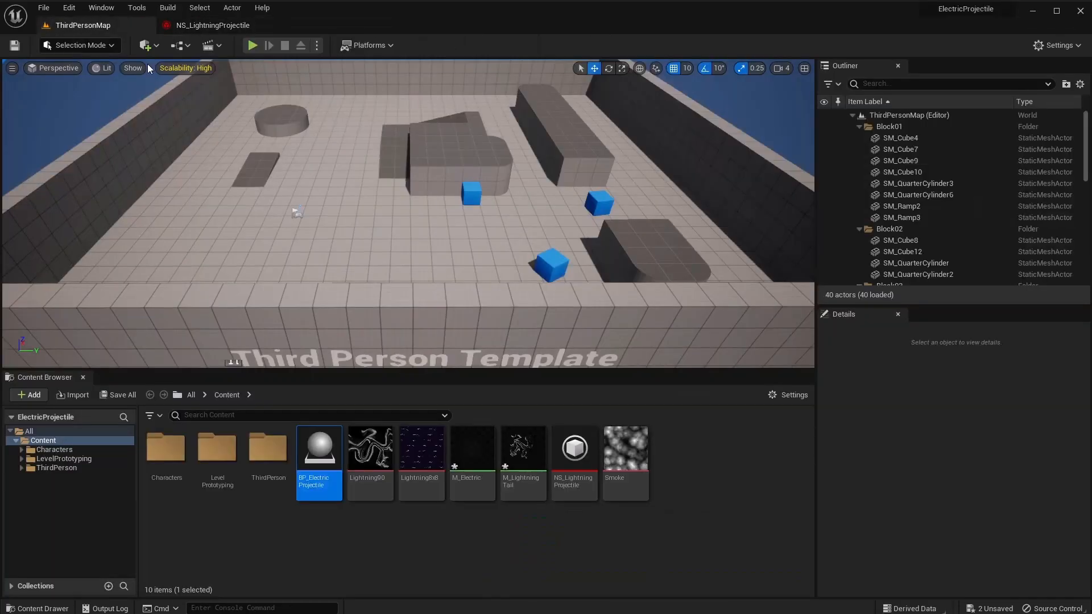
right_click(690, 464)
left_click(722, 156)
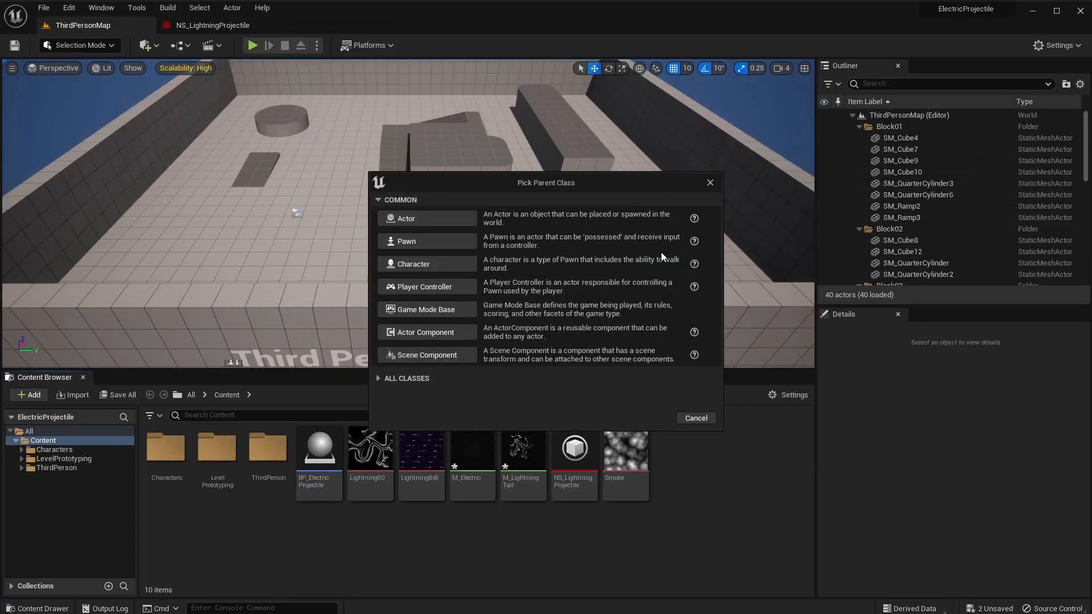
left_click(432, 220)
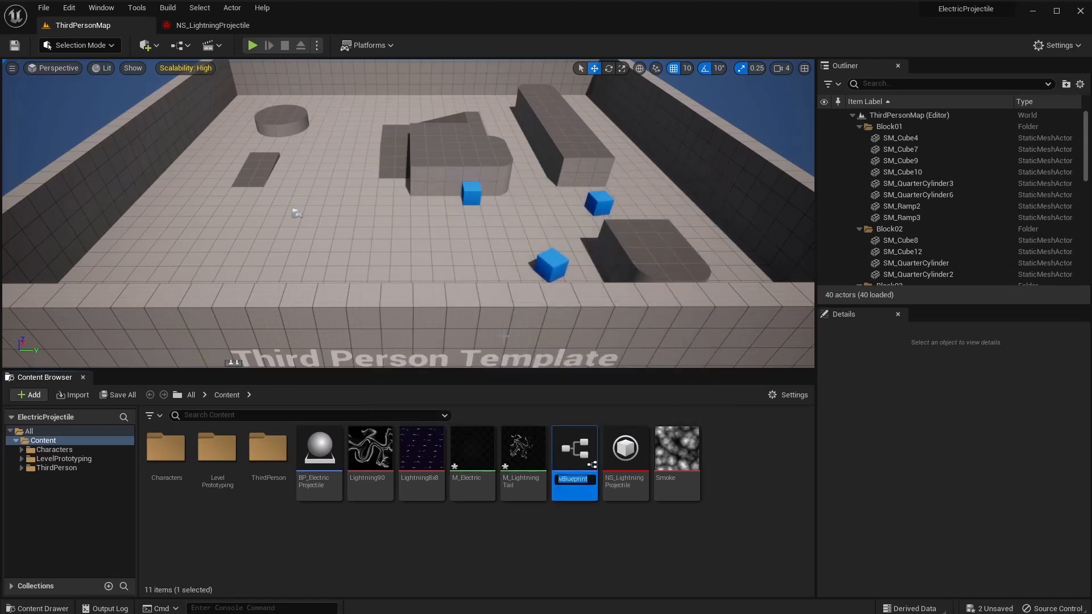
type("BP_Shooter")
key("Return")
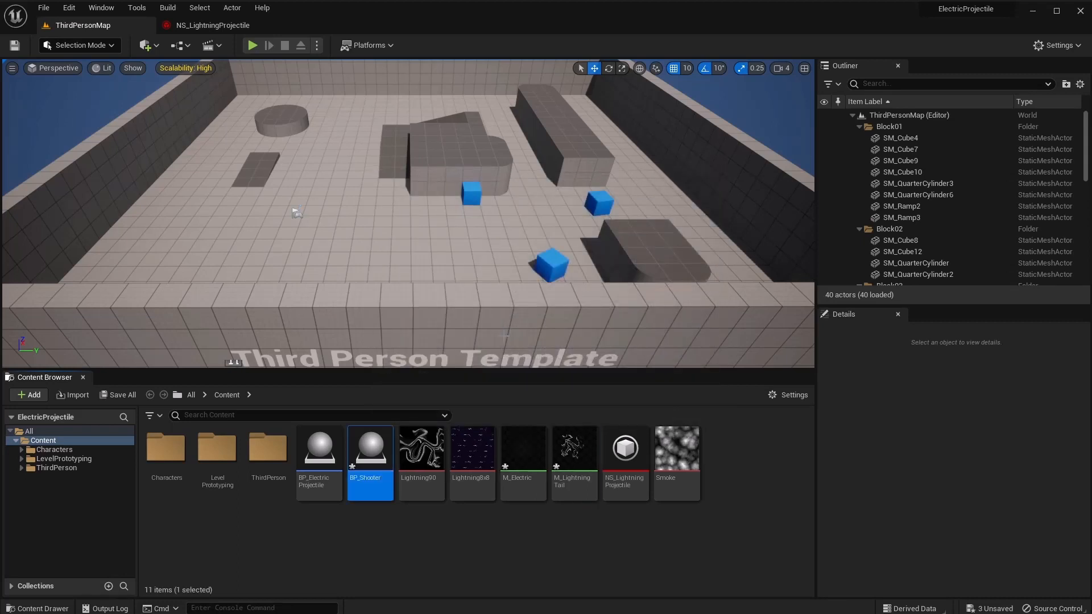
double_click(369, 456)
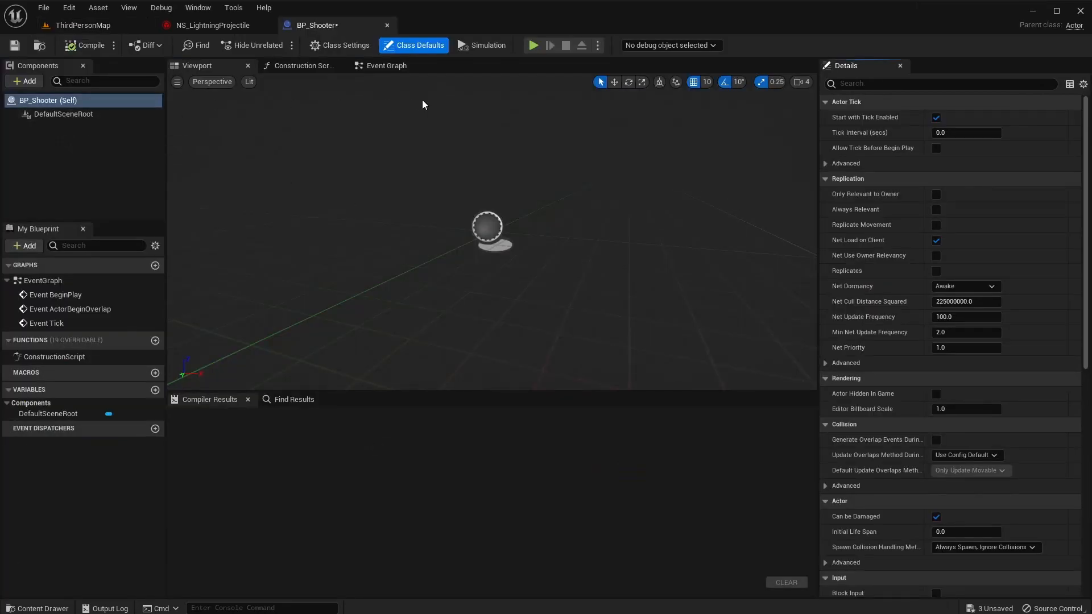
Connect a Set Timer by Function Name node to Event BeginPlay.
left_click(396, 69)
right_click_drag(459, 175, 245, 144)
left_click_drag(443, 177, 310, 334)
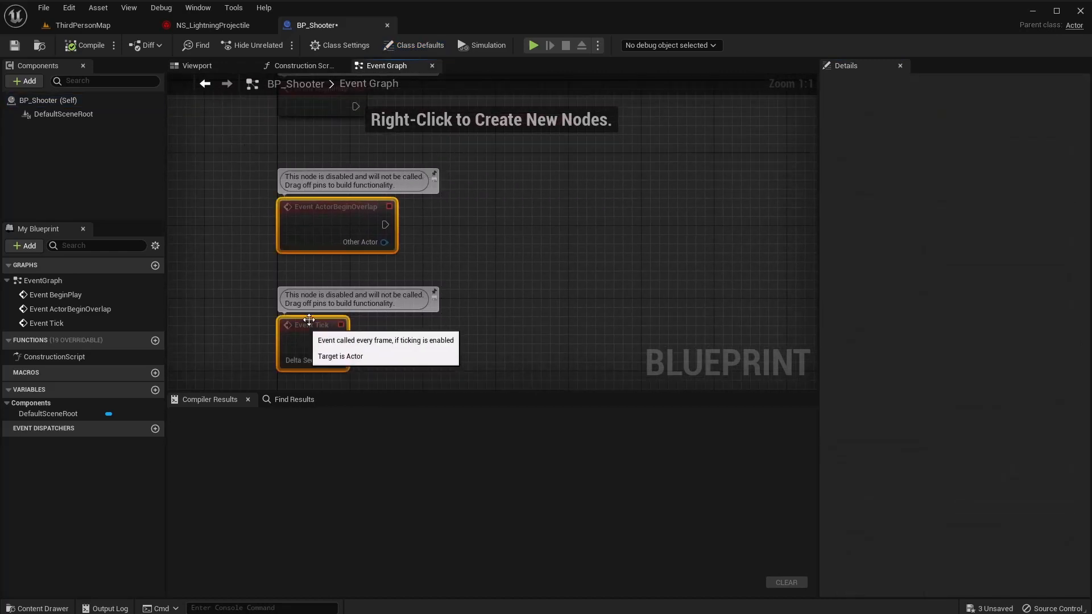
left_click_drag(481, 226, 265, 348)
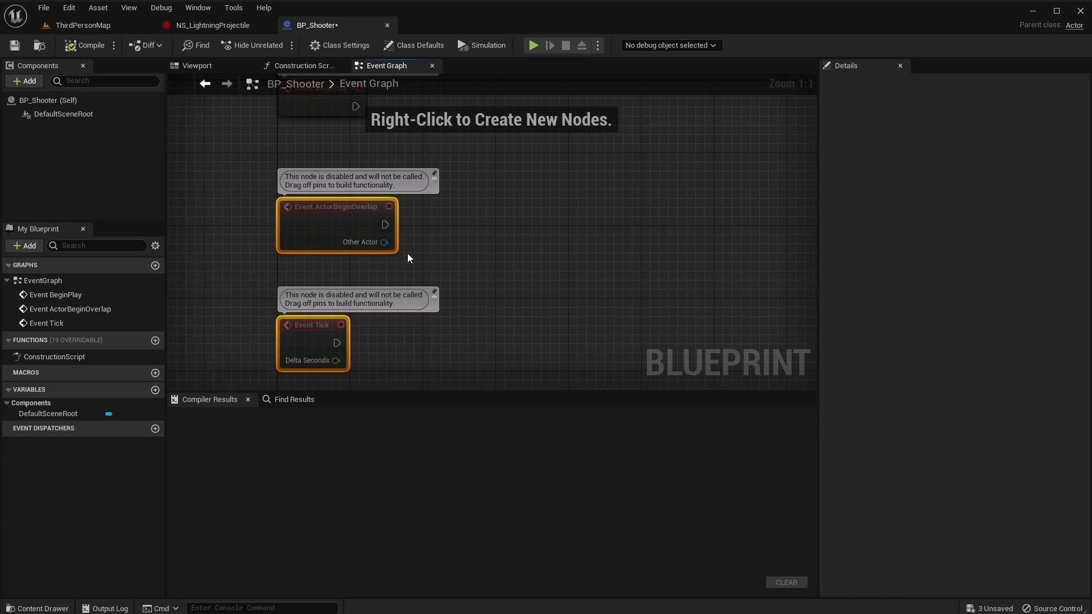
right_click(319, 243)
left_click(364, 142)
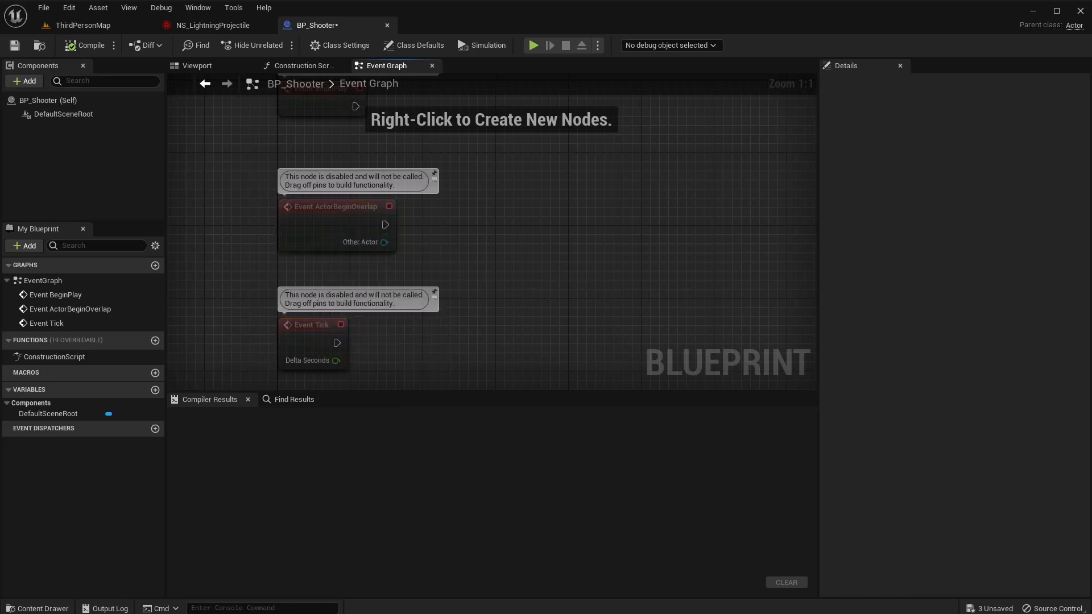
right_click_drag(366, 114, 332, 253)
left_click_drag(322, 245, 466, 222)
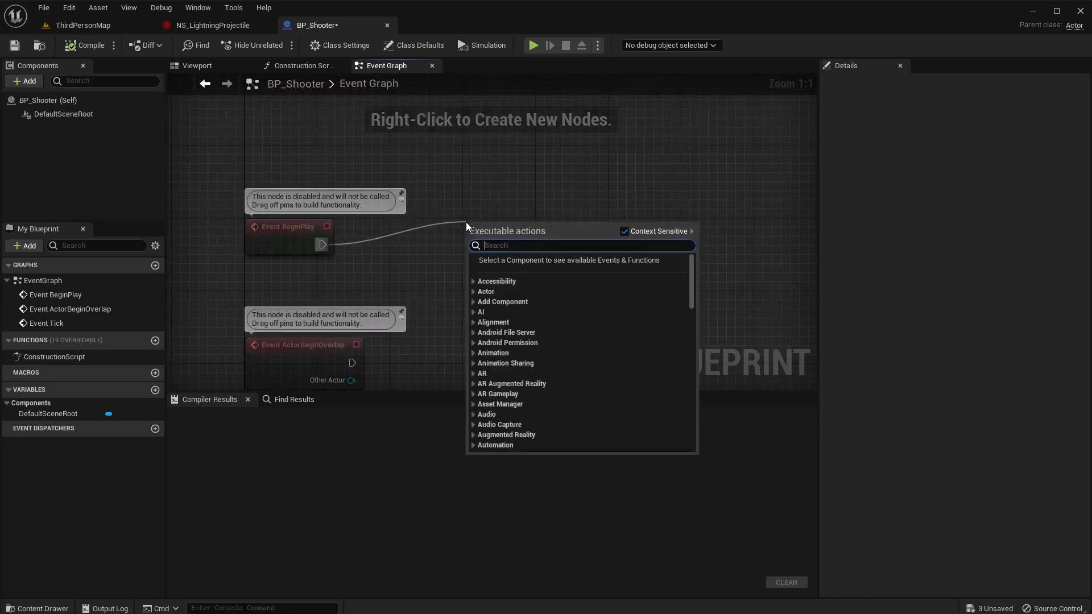
type("set timer")
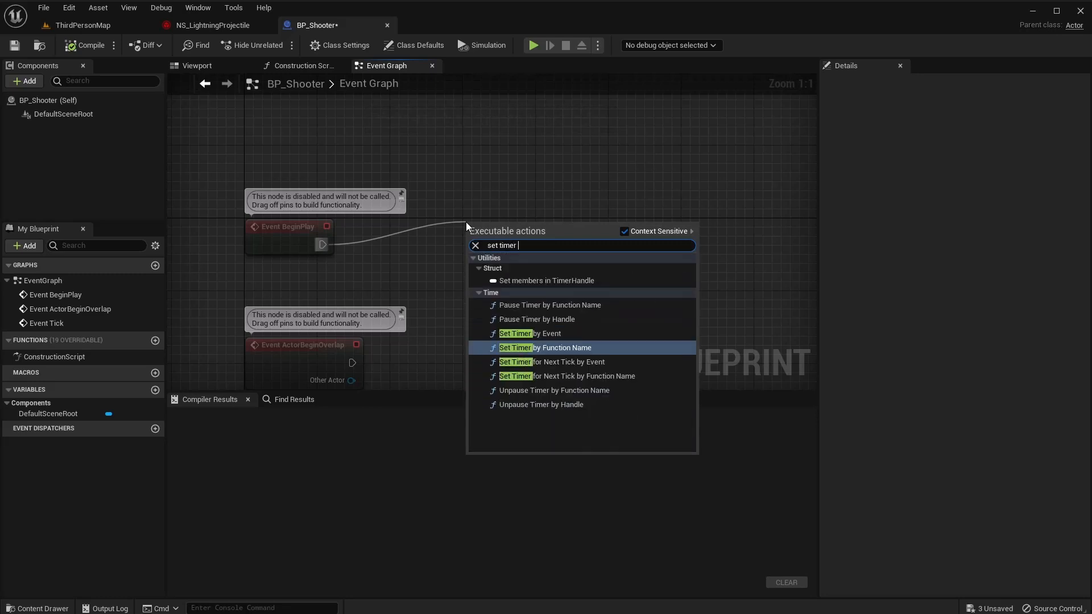
key("Return")
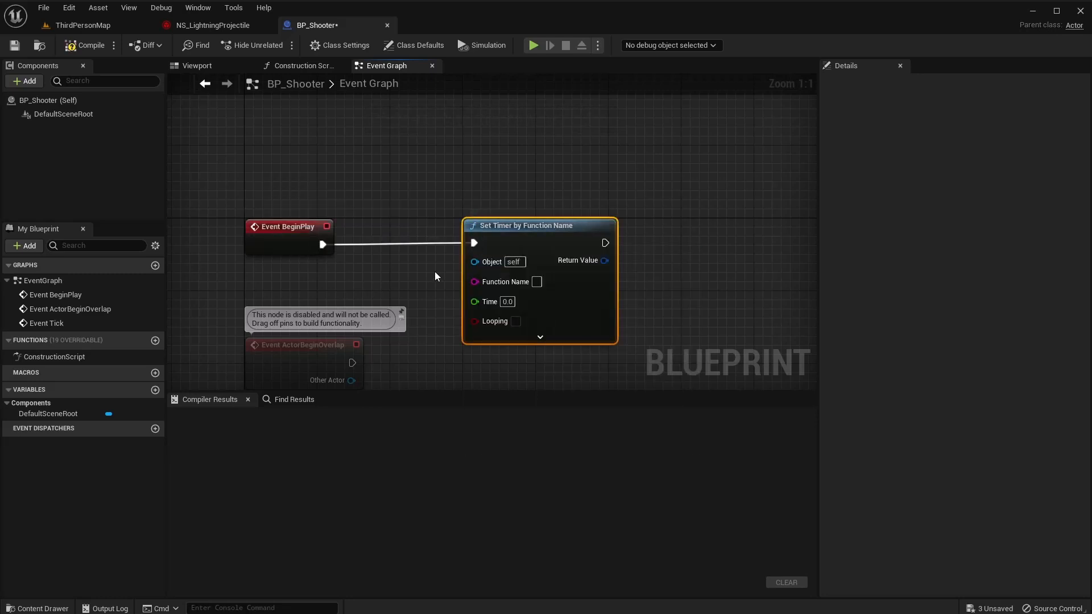
Move the unused ActorBeginOverlap and Tick event nodes aside and compile BP_Shooter.
right_click_drag(435, 271, 499, 155)
left_click_drag(500, 155, 343, 360)
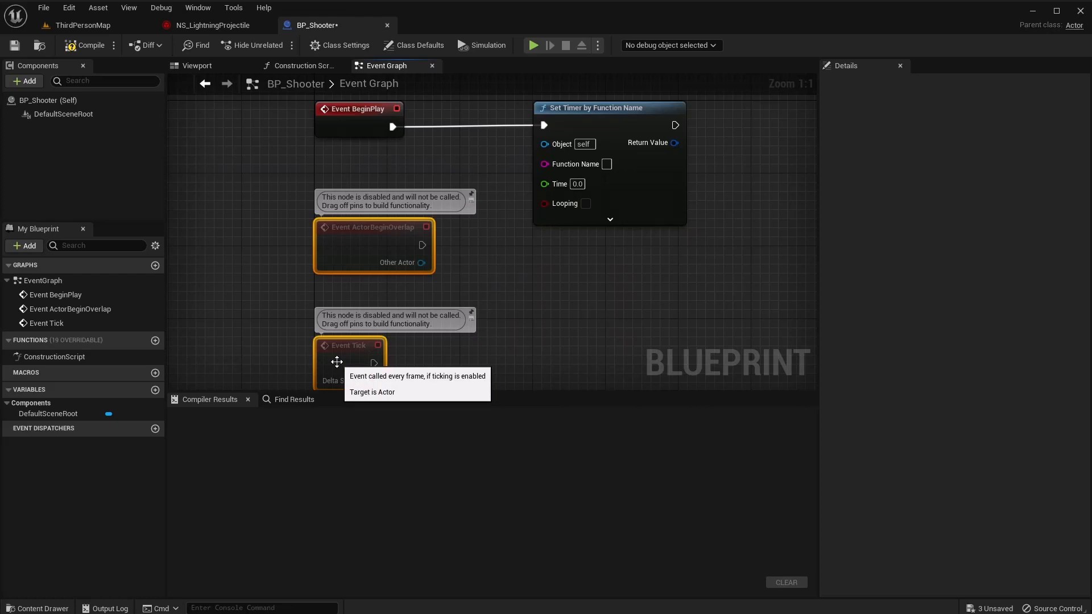
left_click_drag(332, 232, 11, 228)
right_click_drag(614, 225, 237, 248)
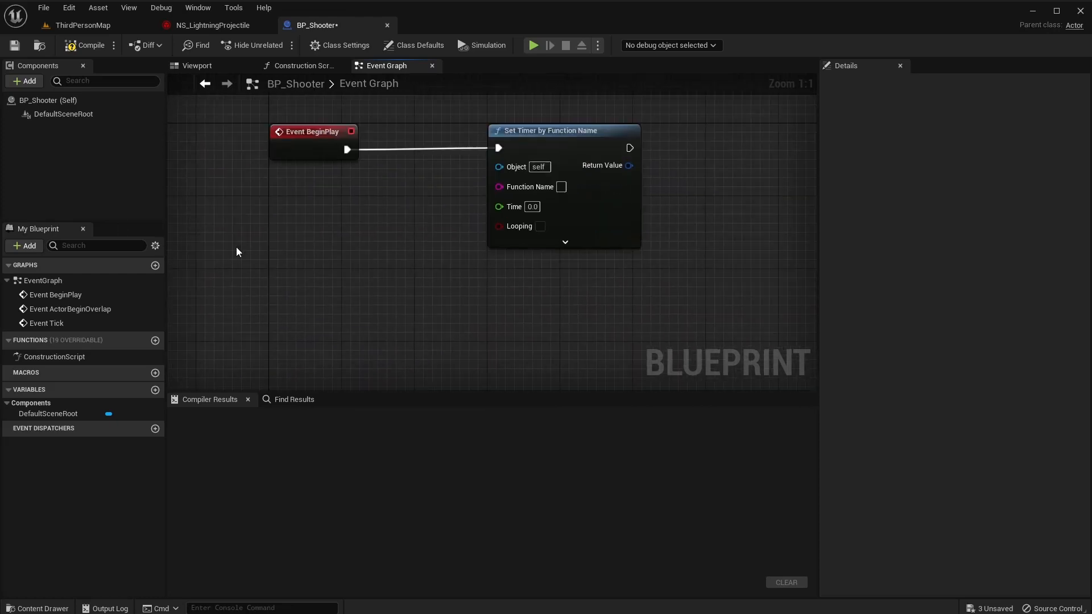
left_click(85, 45)
right_click_drag(264, 199, 542, 190)
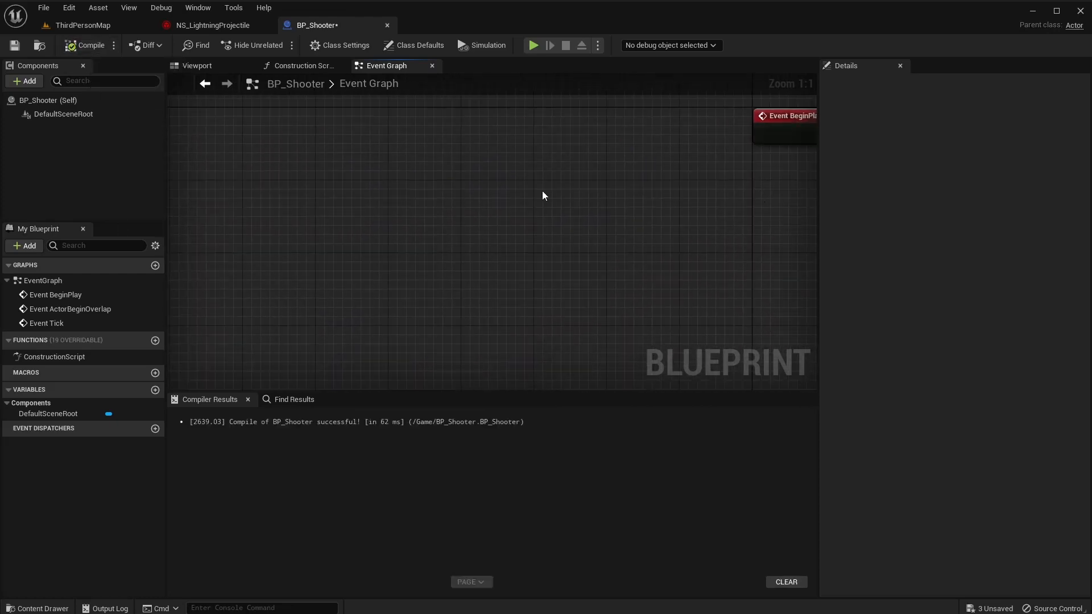
scroll(623, 215, "down", 1)
scroll(623, 214, "down", 3)
left_click_drag(462, 196, 199, 325)
right_click_drag(549, 260, 214, 268)
scroll(367, 207, "up", 4)
right_click_drag(427, 253, 388, 242)
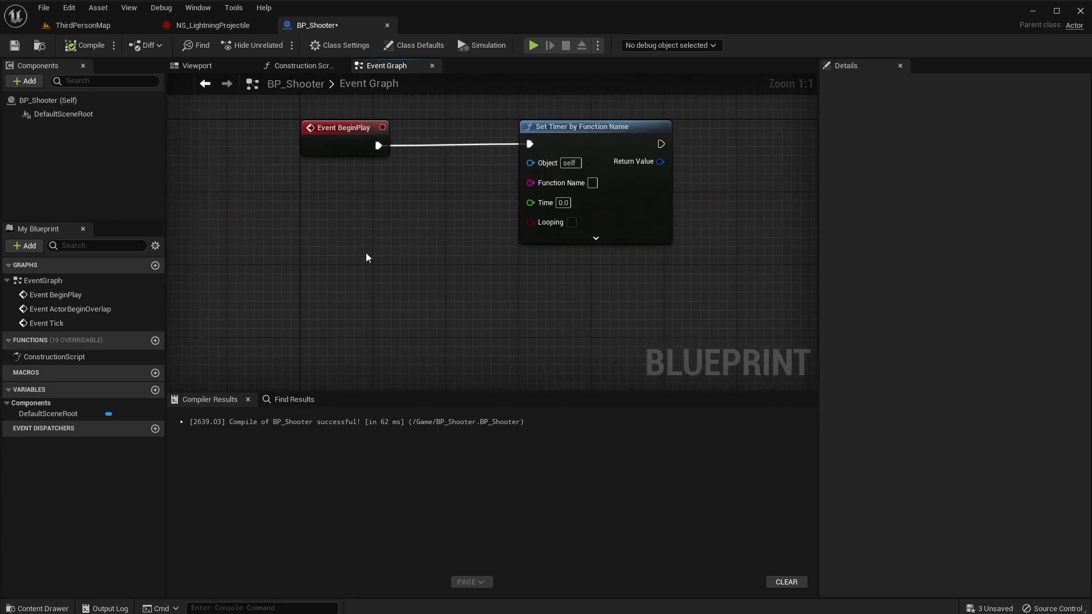
Set the timer's Time to 2.0 and tick Looping.
right_click(305, 291)
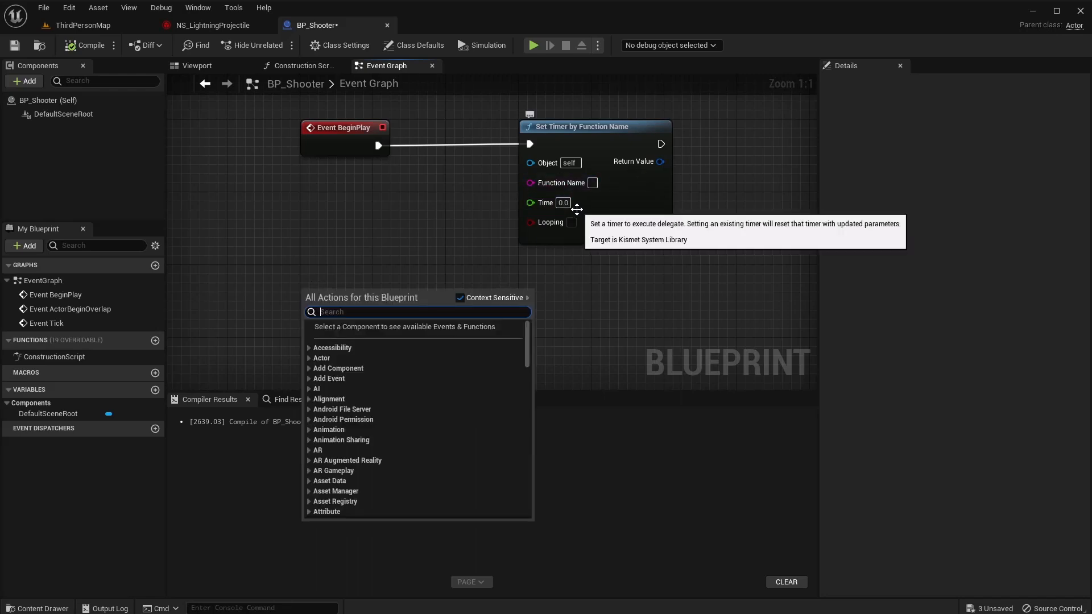
left_click(564, 203)
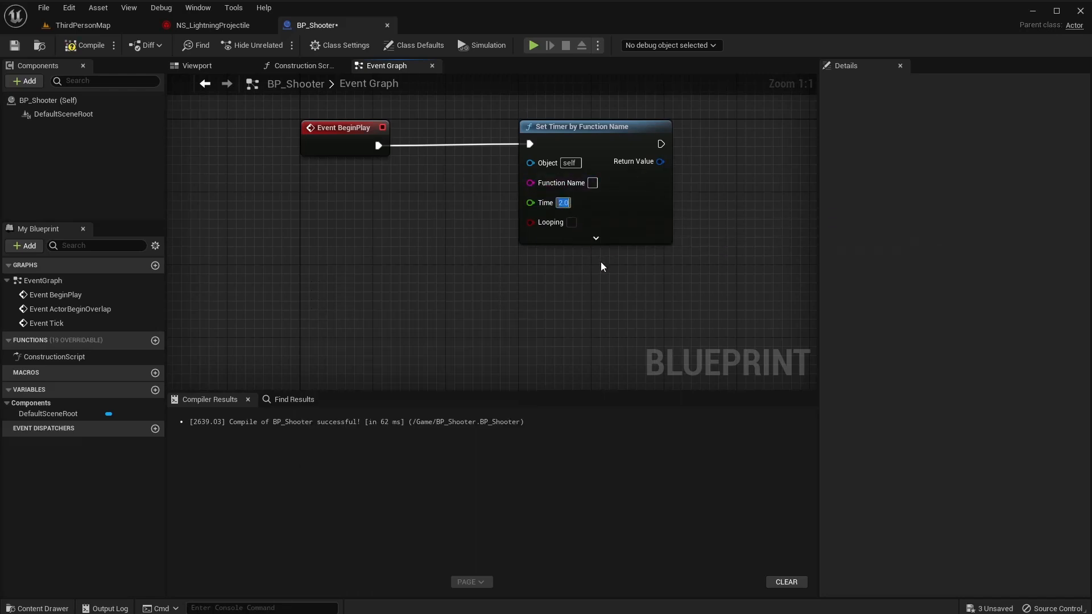
left_click(571, 222)
Add a custom event named Spawn and enter Spawn as the timer's Function Name.
right_click(293, 292)
type("cust")
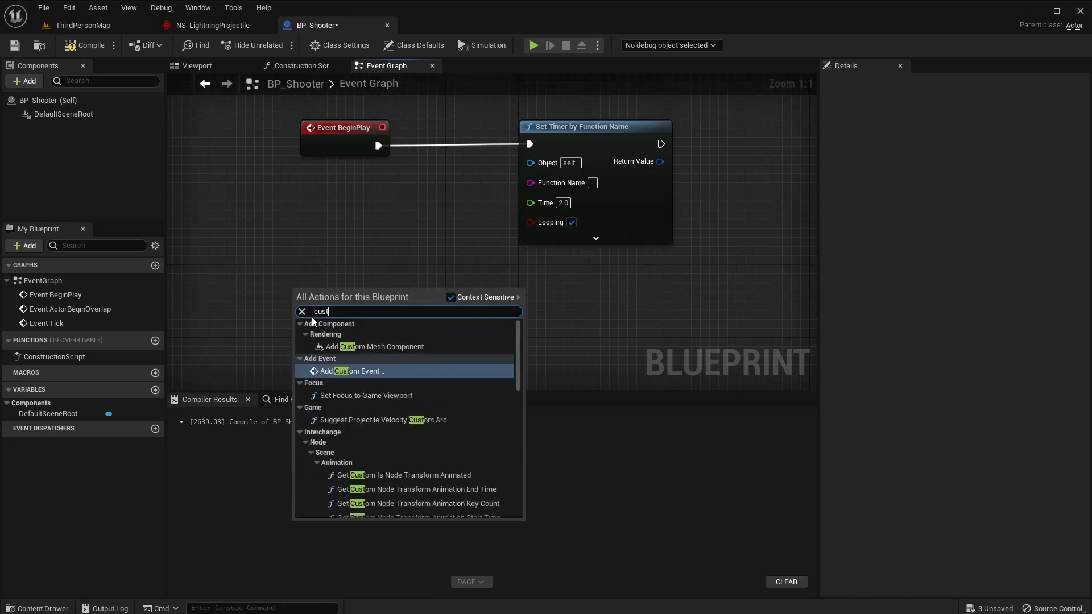
key("Return")
type("Spawn")
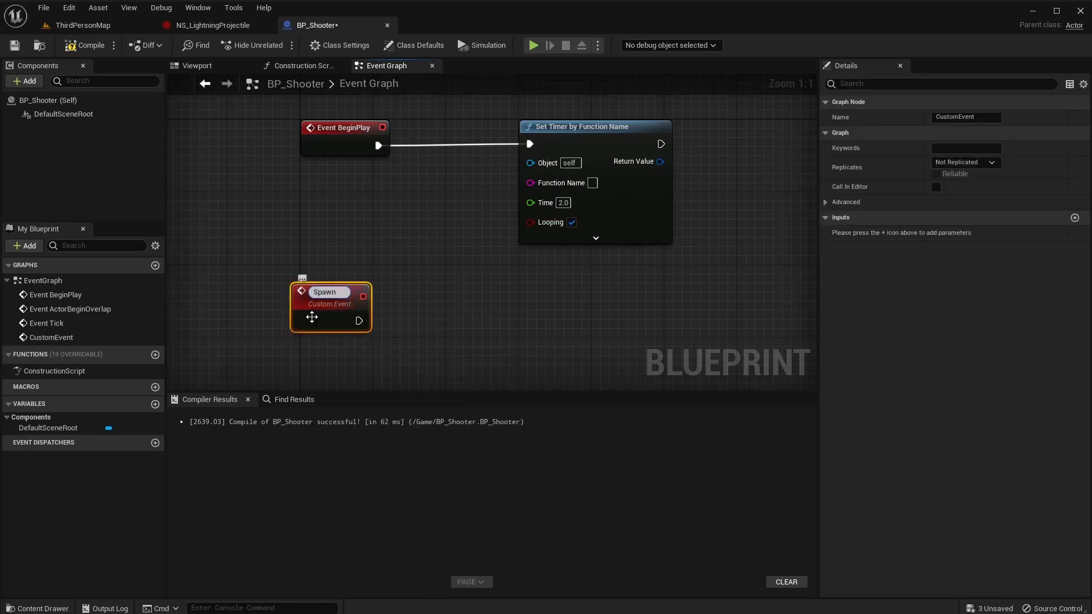
key("Return")
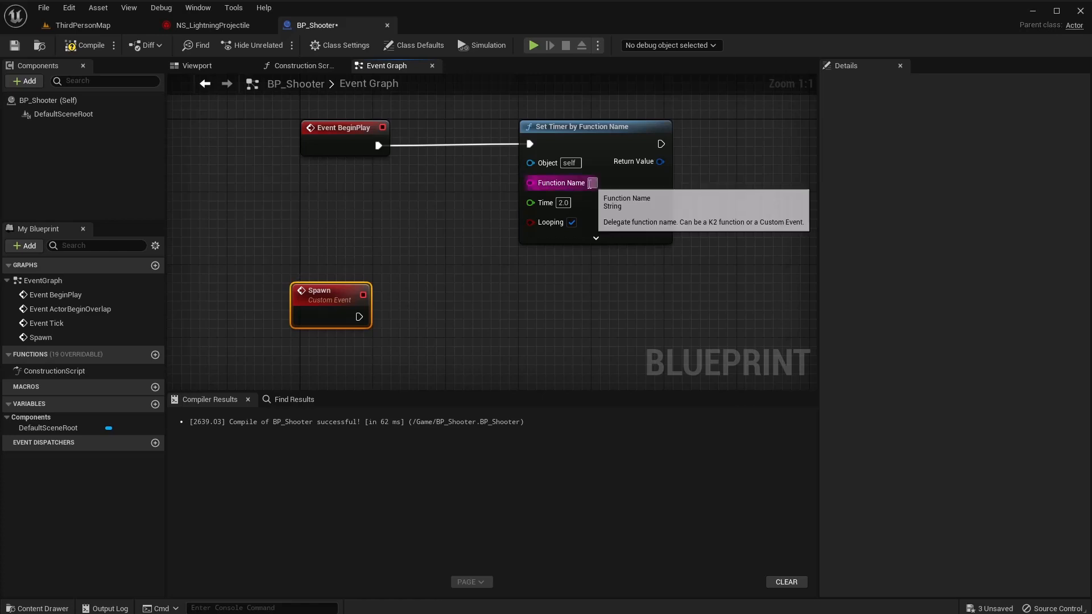
type("S")
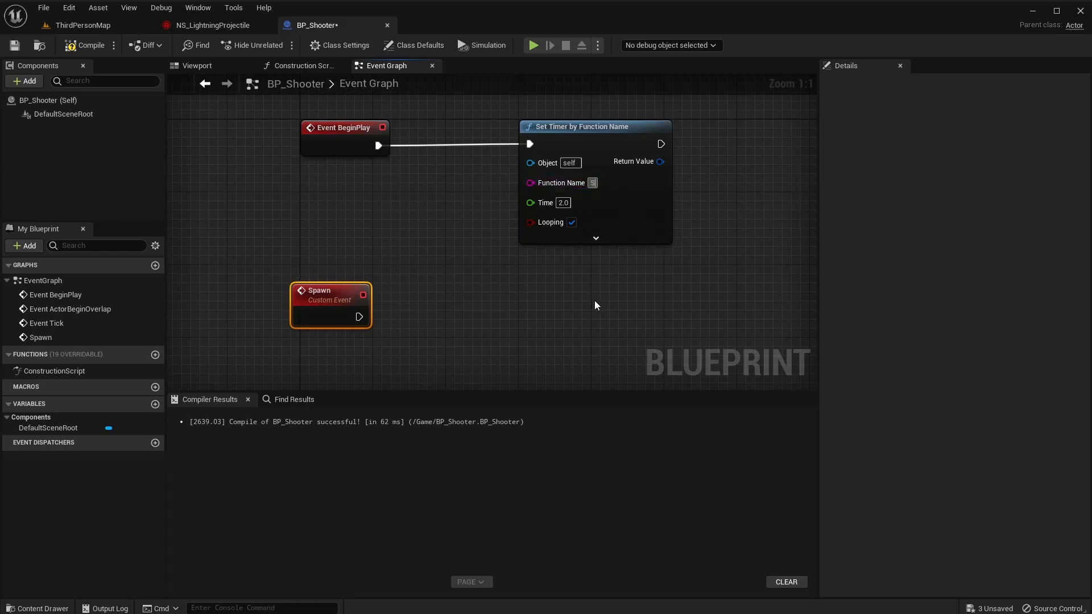
type("pawn")
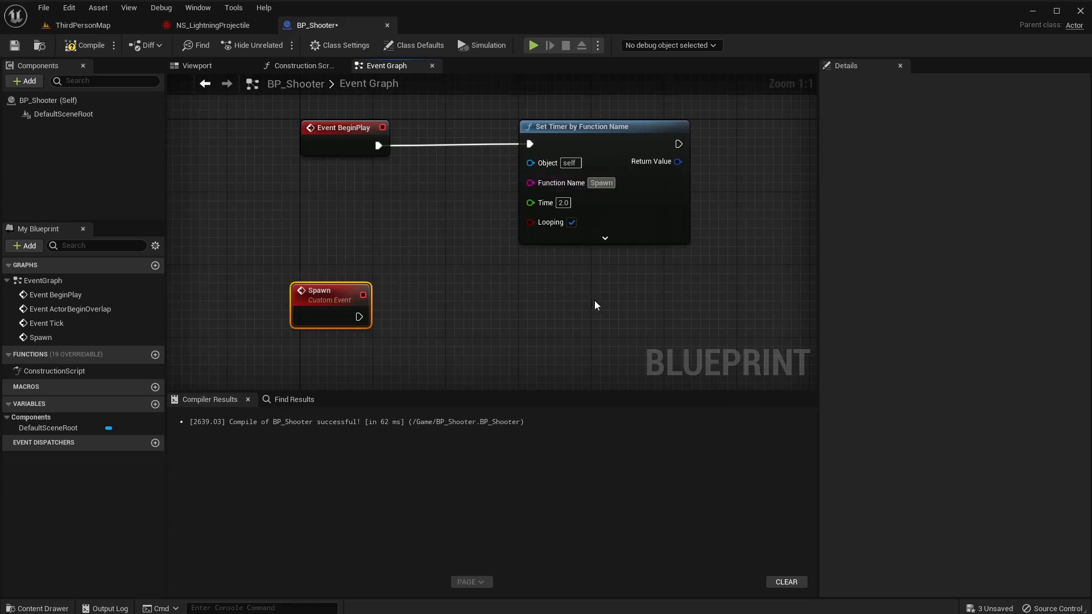
key("Return")
Wire a SpawnActor from Class node to the Spawn event and compile.
right_click_drag(448, 312, 419, 237)
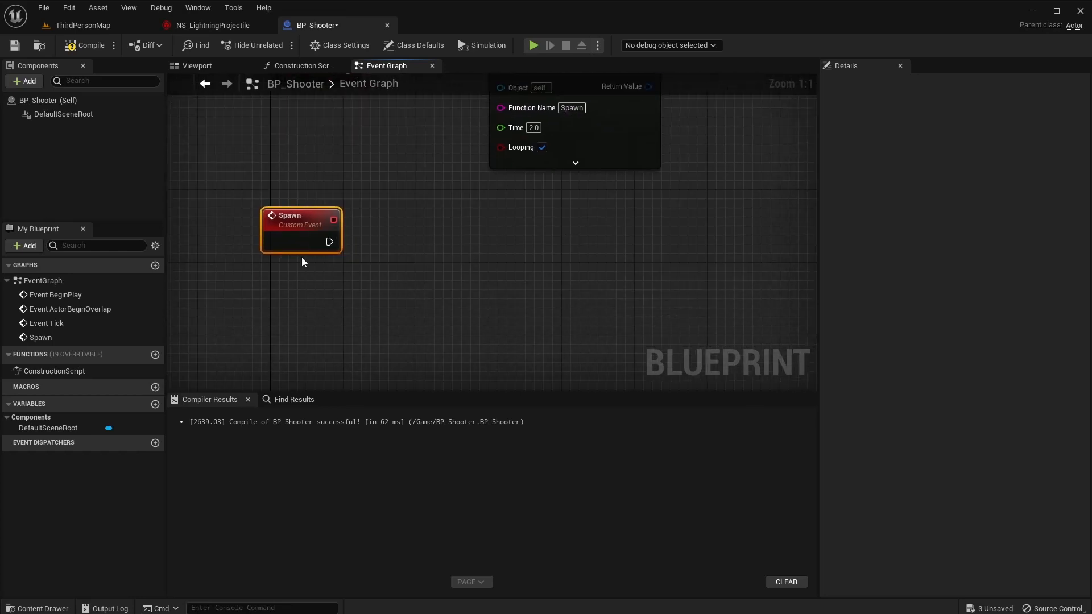
left_click_drag(297, 227, 298, 300)
right_click_drag(376, 314, 384, 255)
left_click_drag(338, 236, 387, 234)
type("spawn ac")
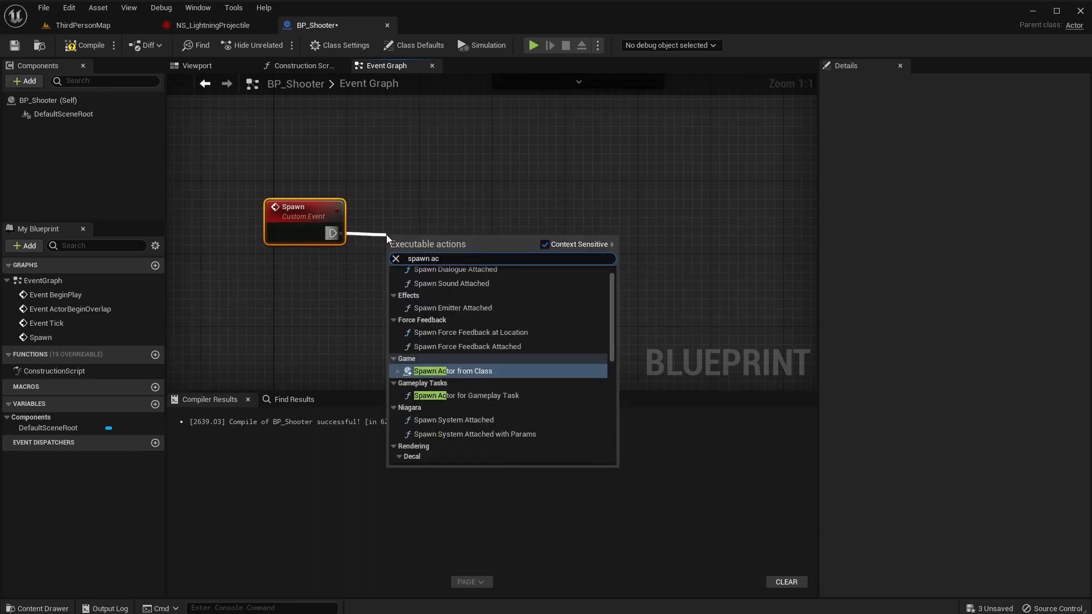
key("Return")
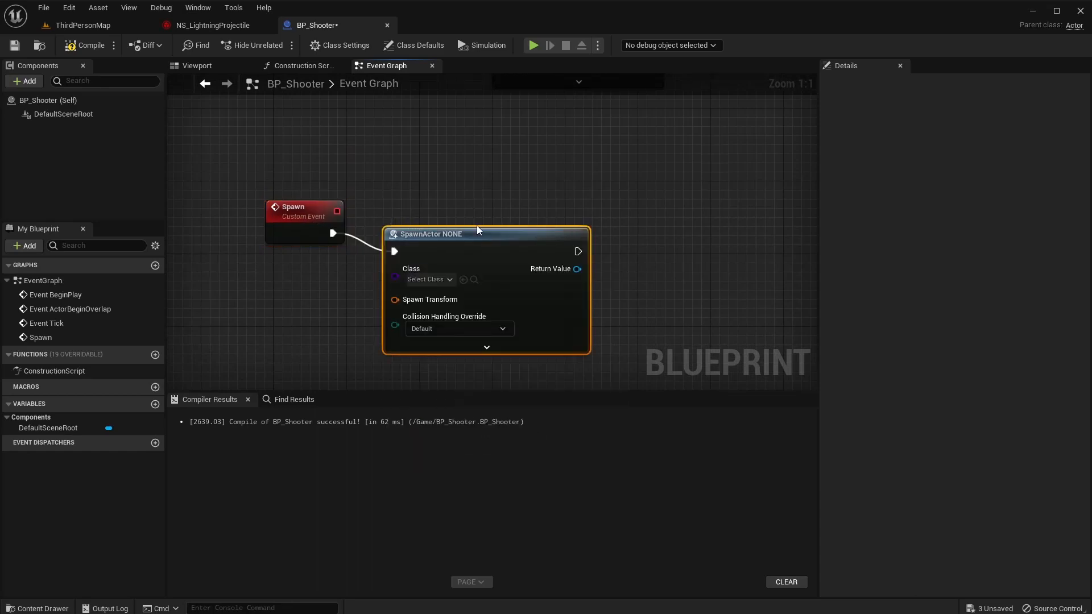
left_click_drag(477, 226, 477, 190)
left_click(431, 243)
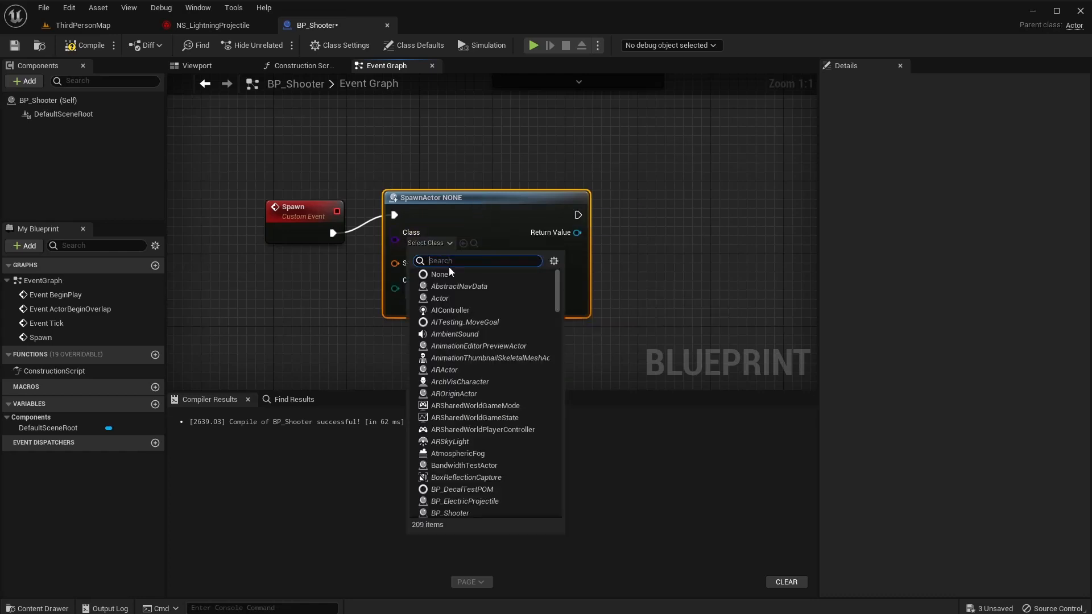
type("lightning")
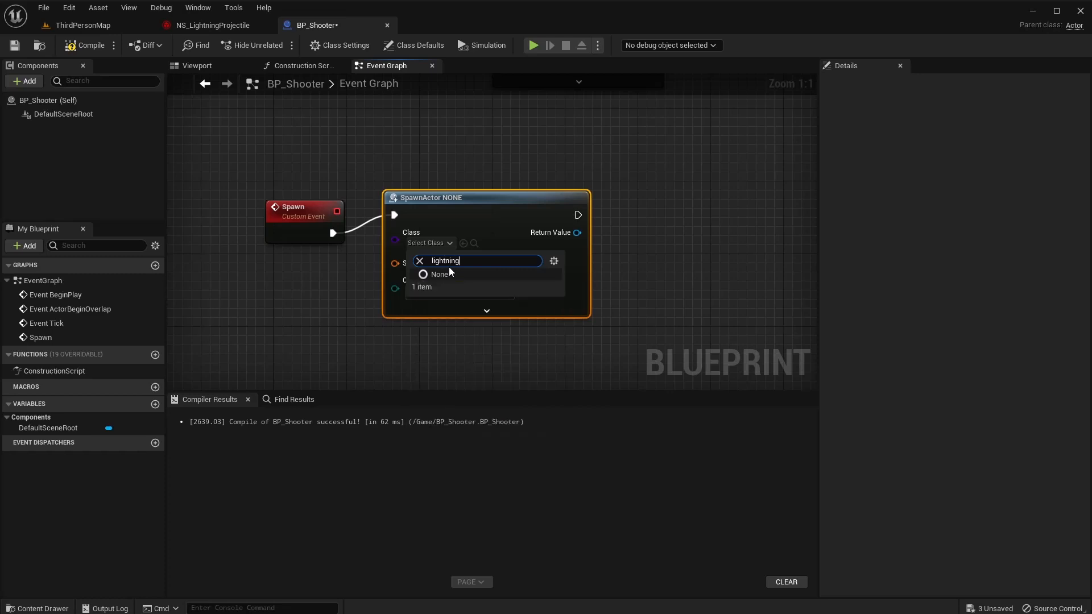
left_click(275, 159)
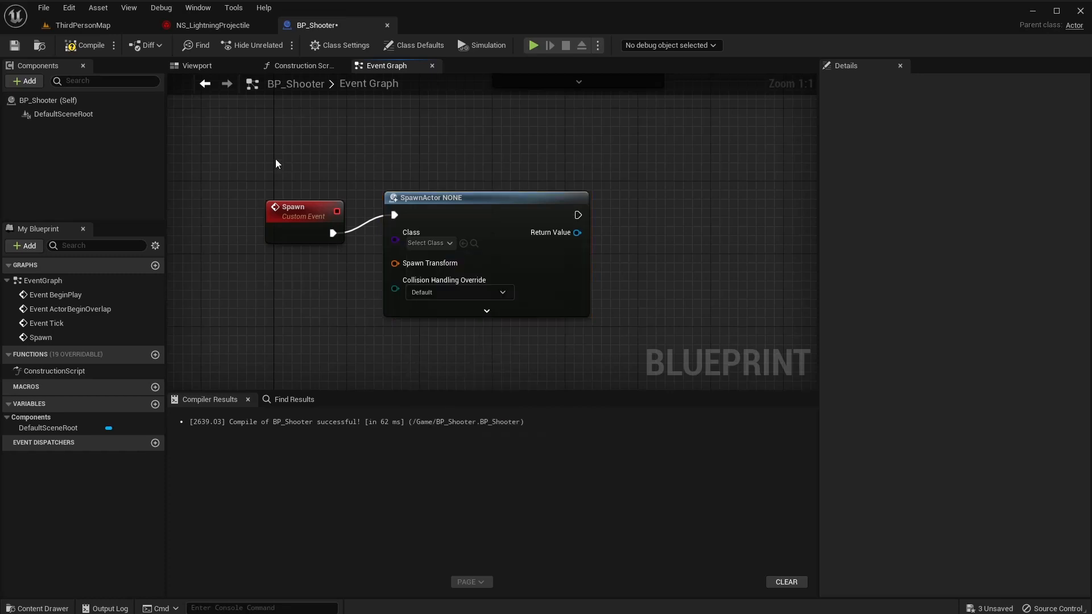
left_click(92, 46)
Set the SpawnActor node's Class to BP_ElectricProjectile.
left_click(61, 25)
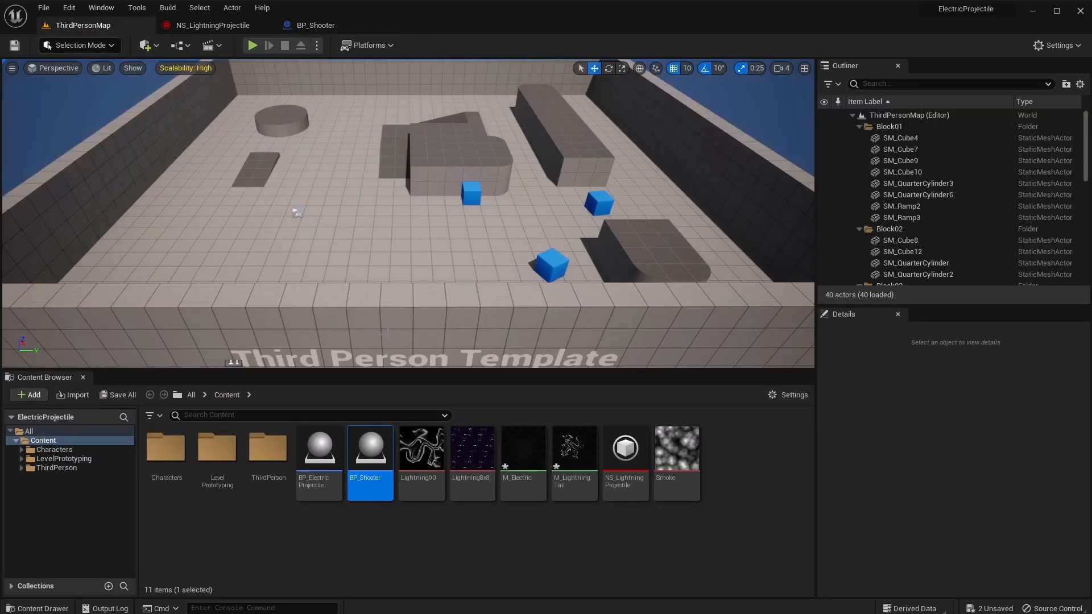
left_click(321, 26)
left_click(431, 243)
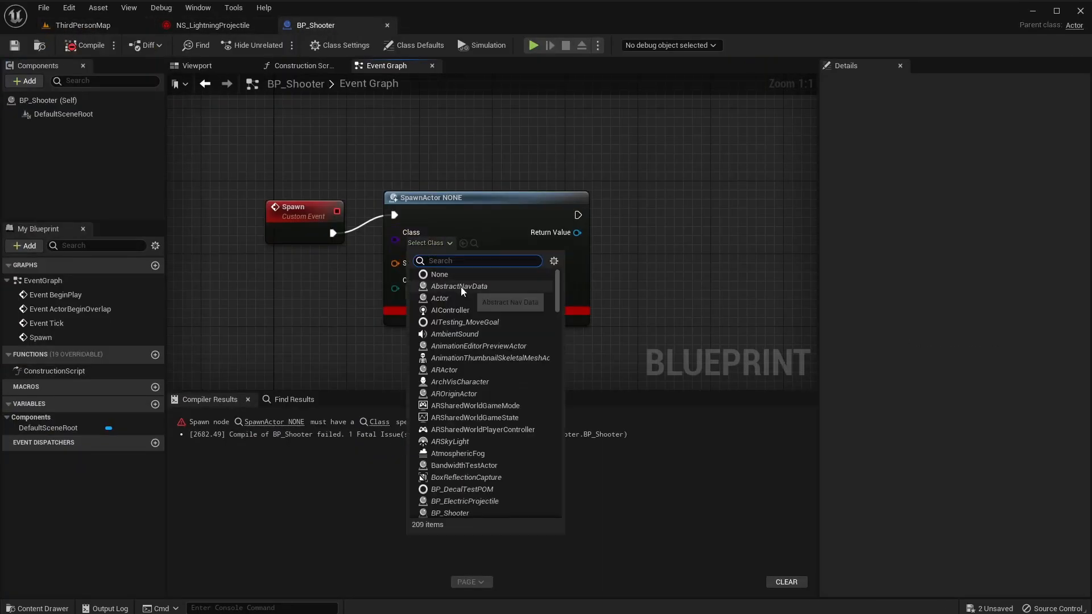
type("electric")
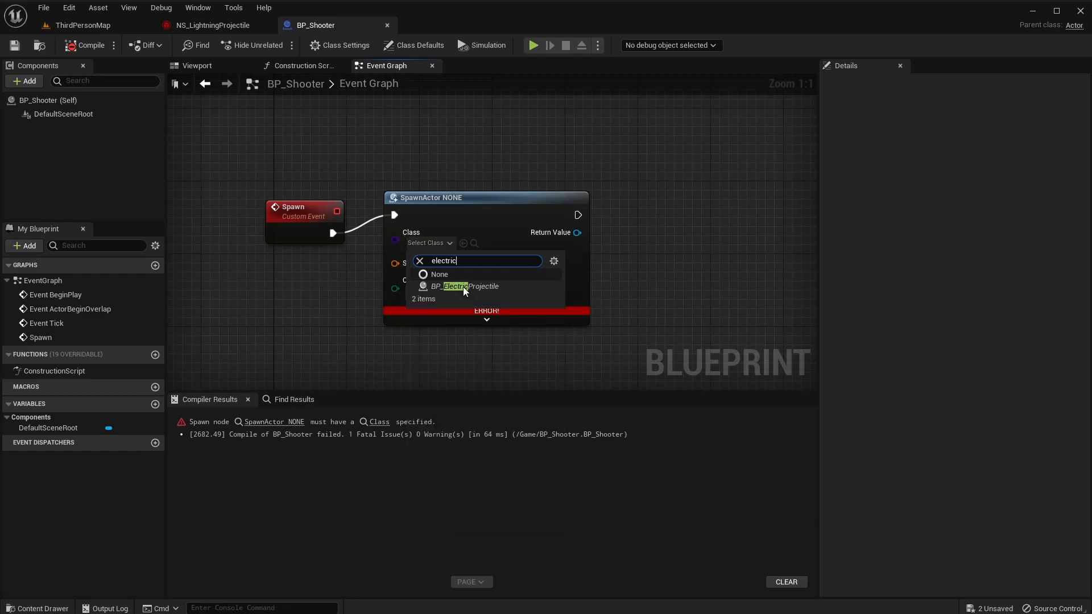
left_click(463, 287)
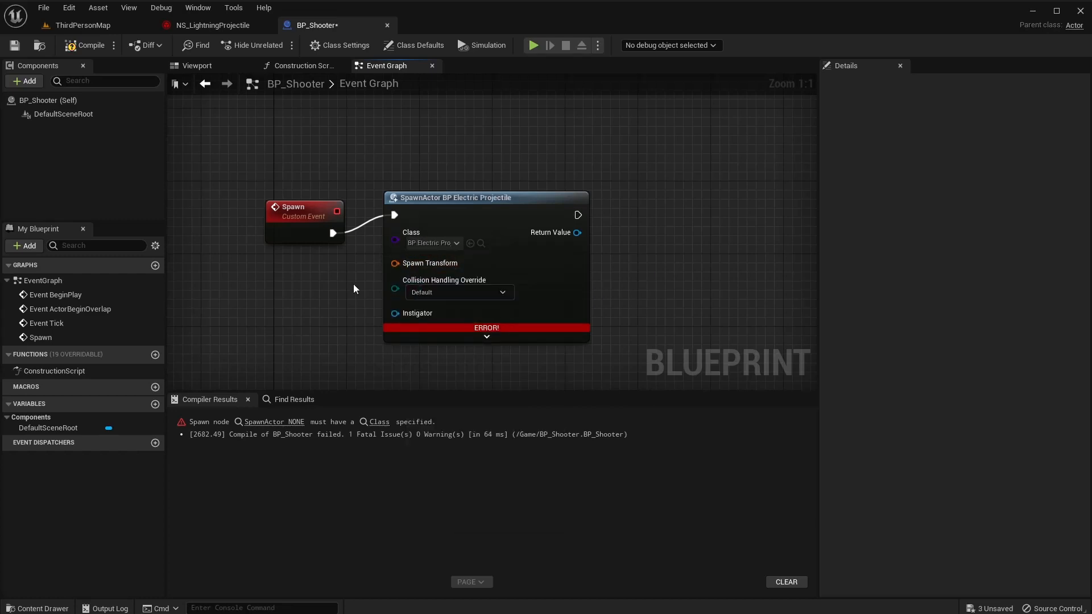
right_click_drag(353, 285, 484, 243)
left_click(426, 171)
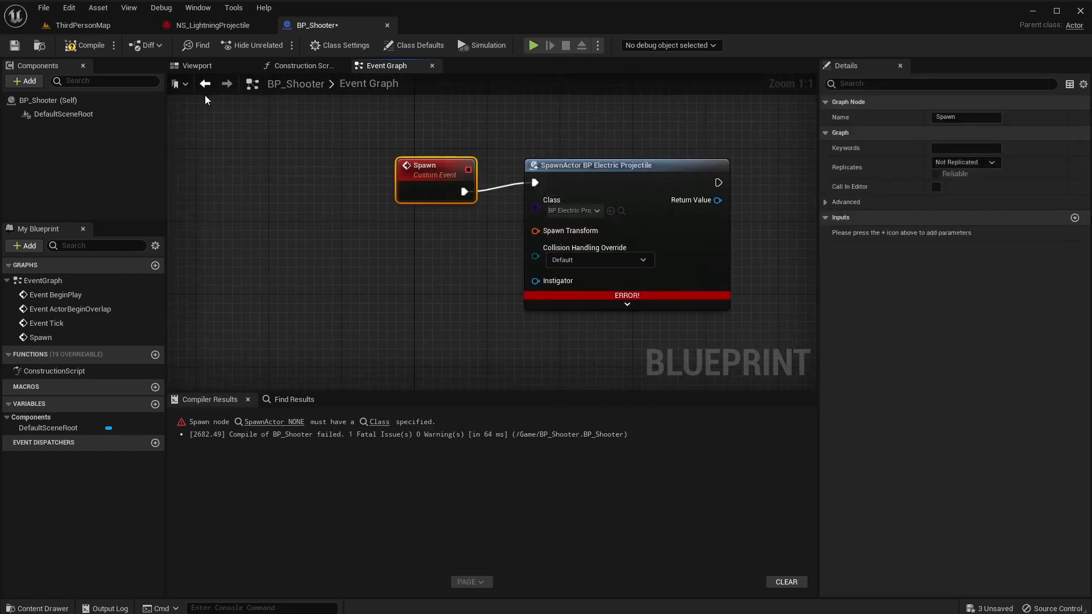
Feed DefaultSceneRoot's Get World Transform into SpawnActor's Spawn Transform and compile successfully.
left_click_drag(53, 115, 244, 190)
left_click_drag(215, 237, 216, 238)
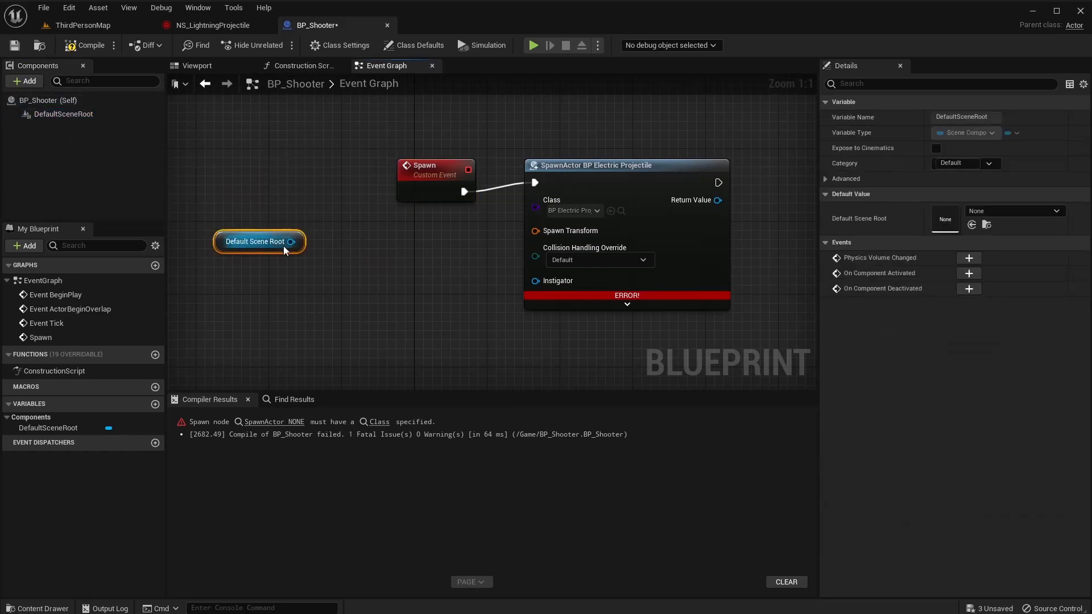
left_click_drag(291, 242, 316, 295)
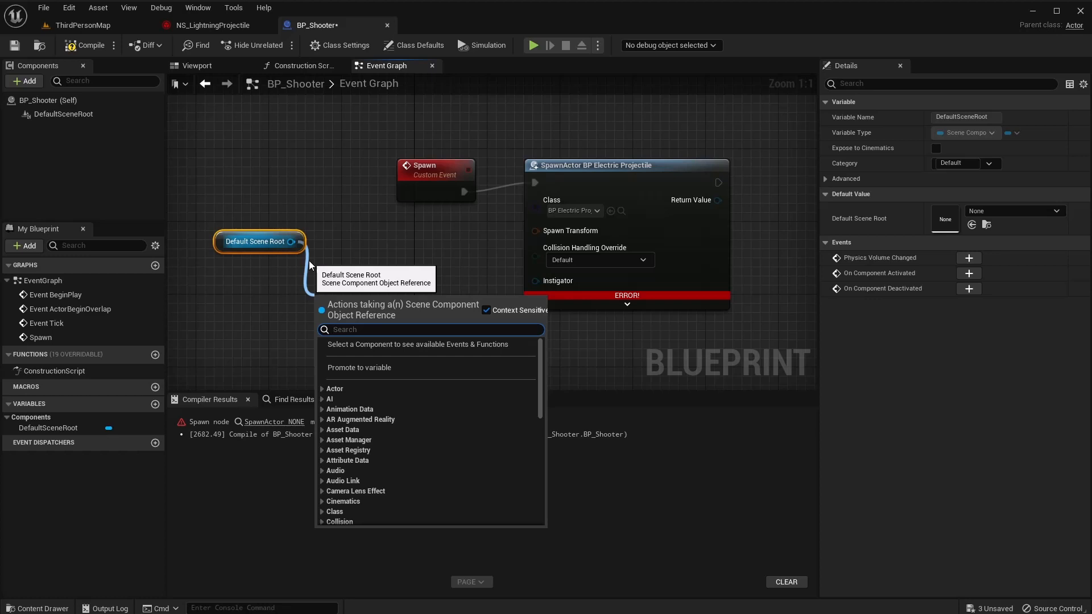
type("get world")
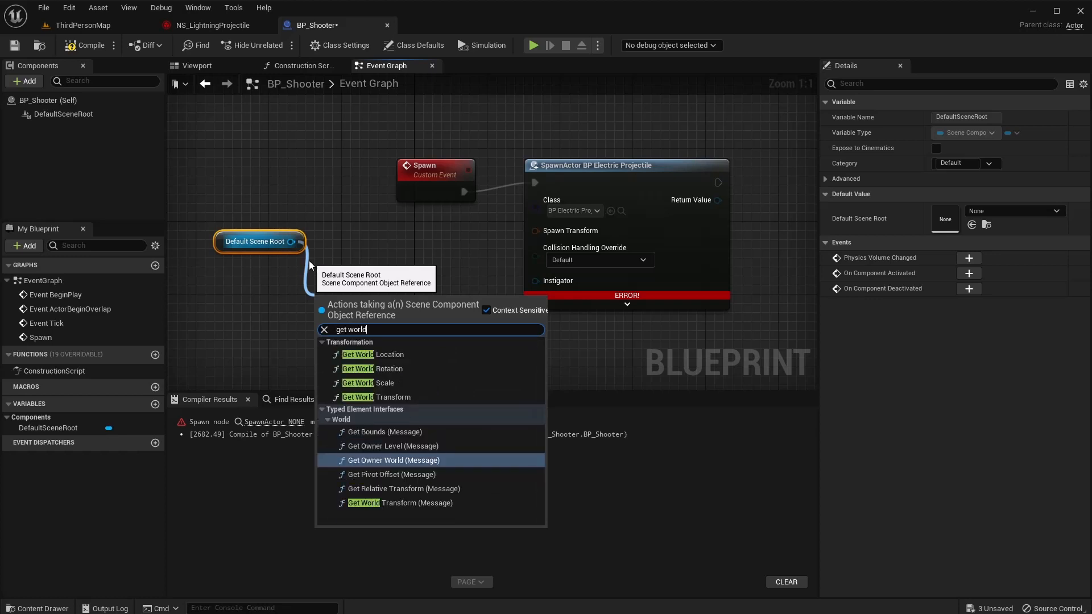
type(" trans")
key("Return")
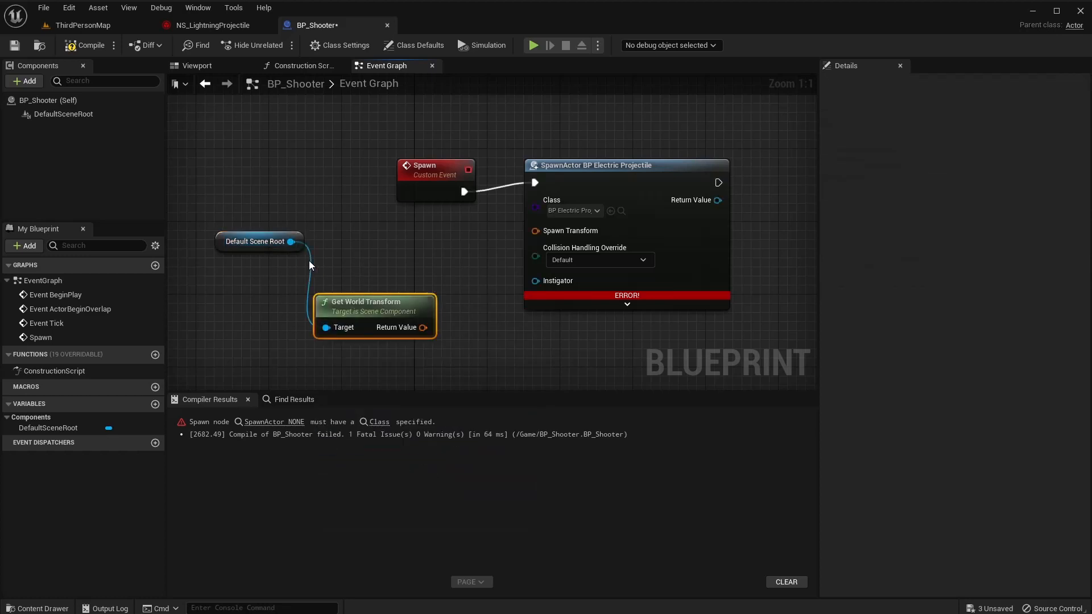
left_click_drag(378, 301, 535, 230)
right_click_drag(445, 229, 259, 212)
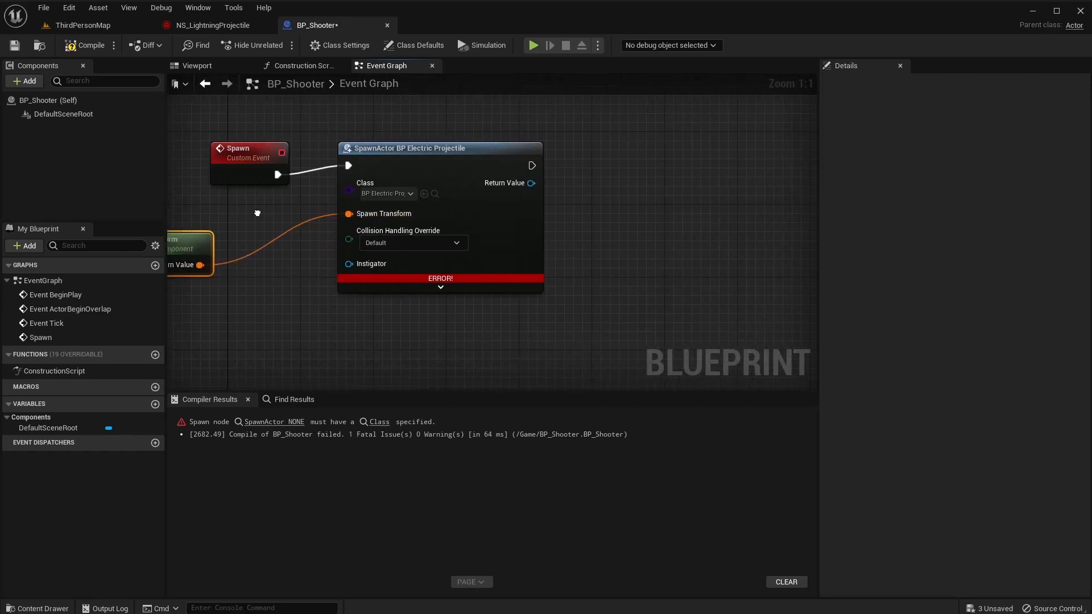
left_click(85, 50)
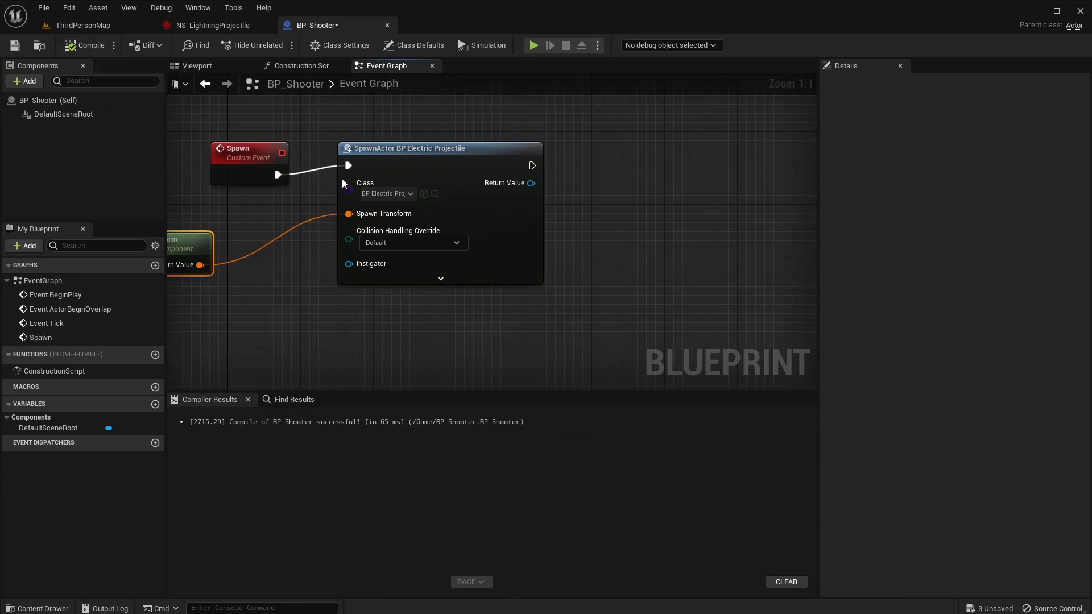
left_click_drag(443, 171, 424, 181)
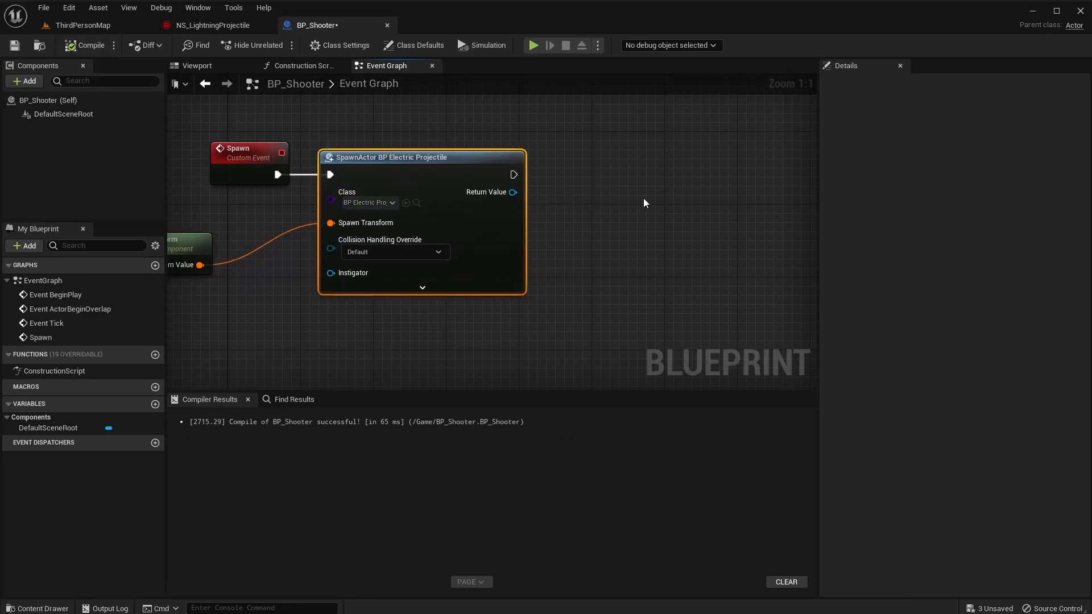
right_click_drag(645, 203, 447, 222)
left_click_drag(316, 212, 381, 154)
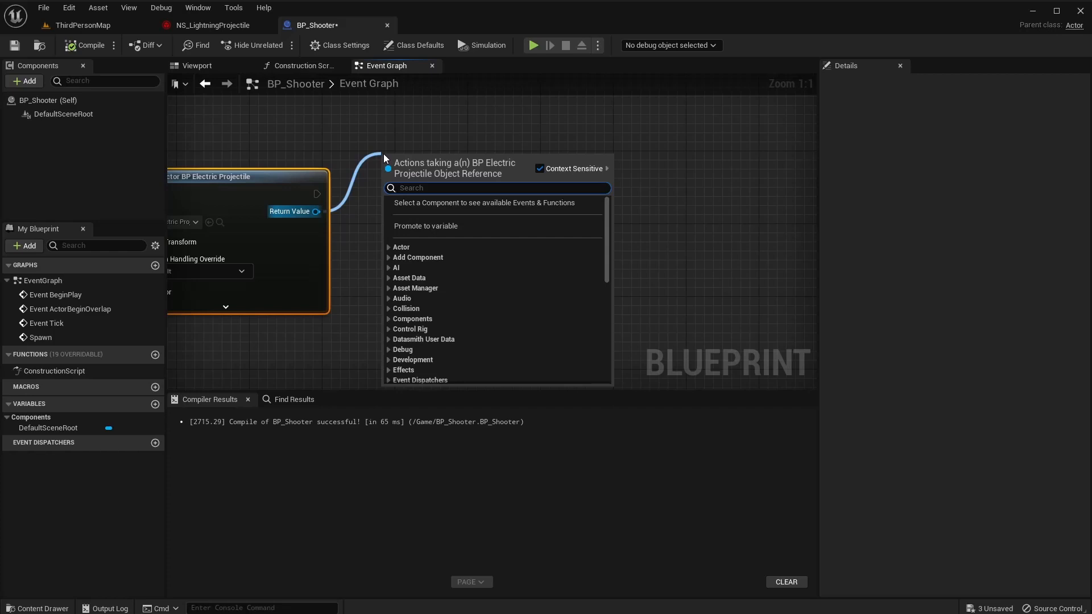
Get the spawned projectile's Niagara component and call Set Active with New Active and Reset on.
type("get ni")
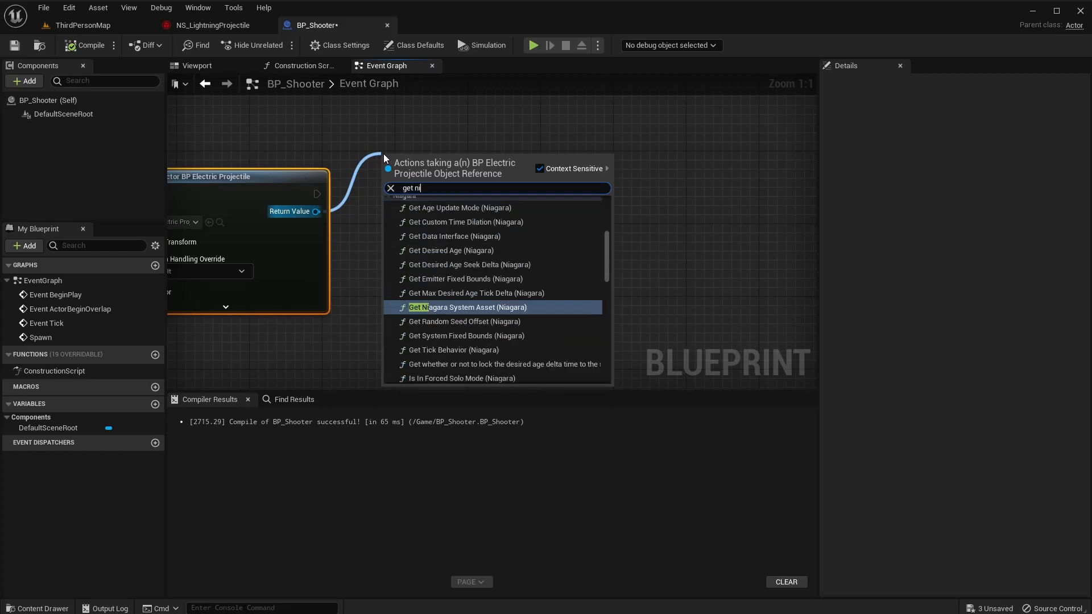
type("agara")
scroll(507, 284, "down", 3)
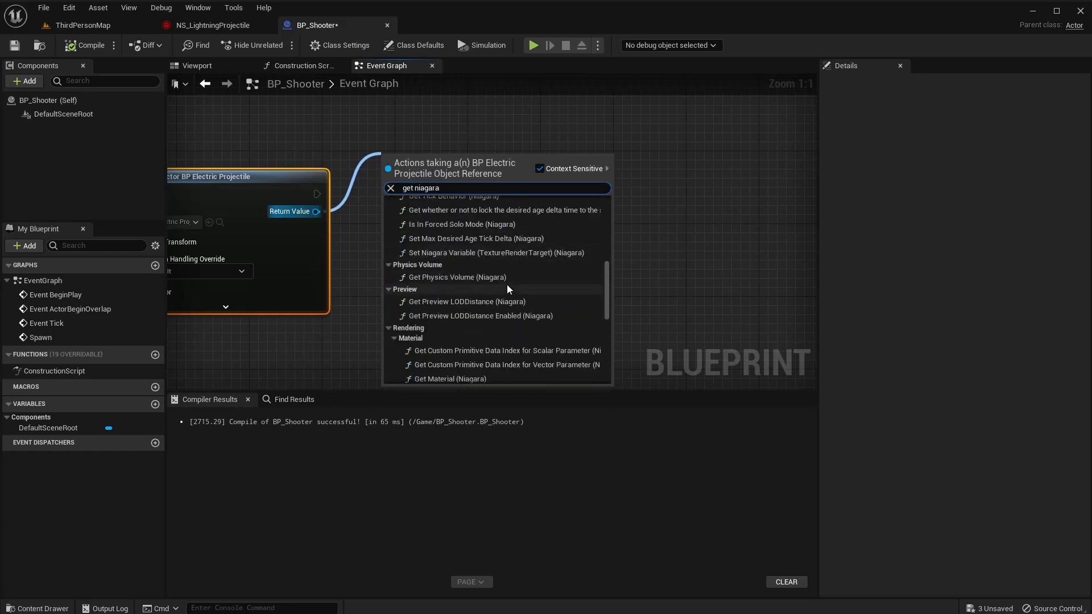
scroll(493, 349, "down", 5)
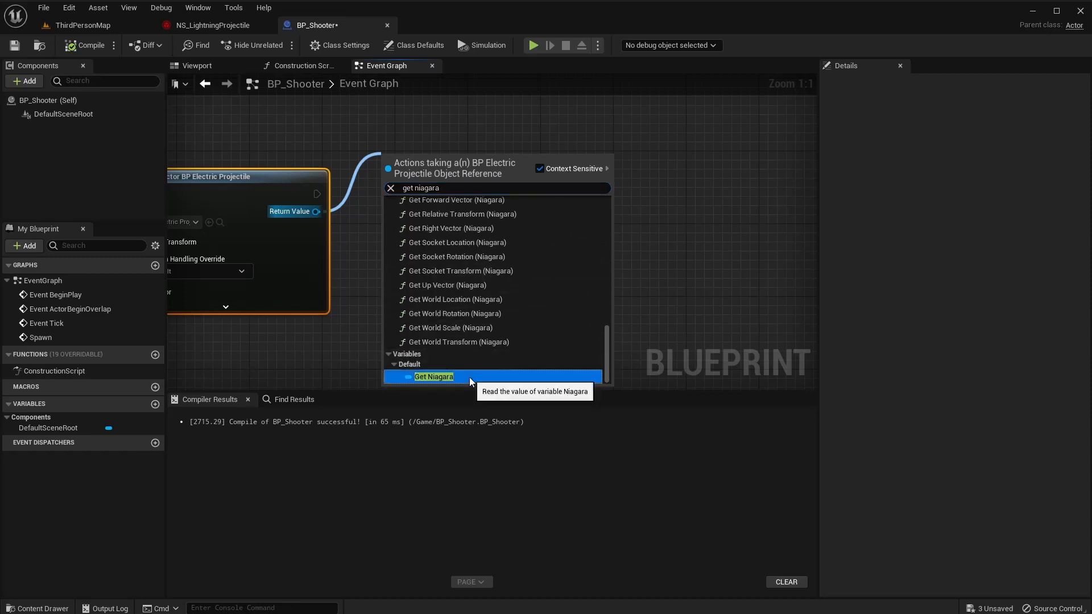
left_click(470, 378)
left_click_drag(430, 162, 524, 210)
type("set a")
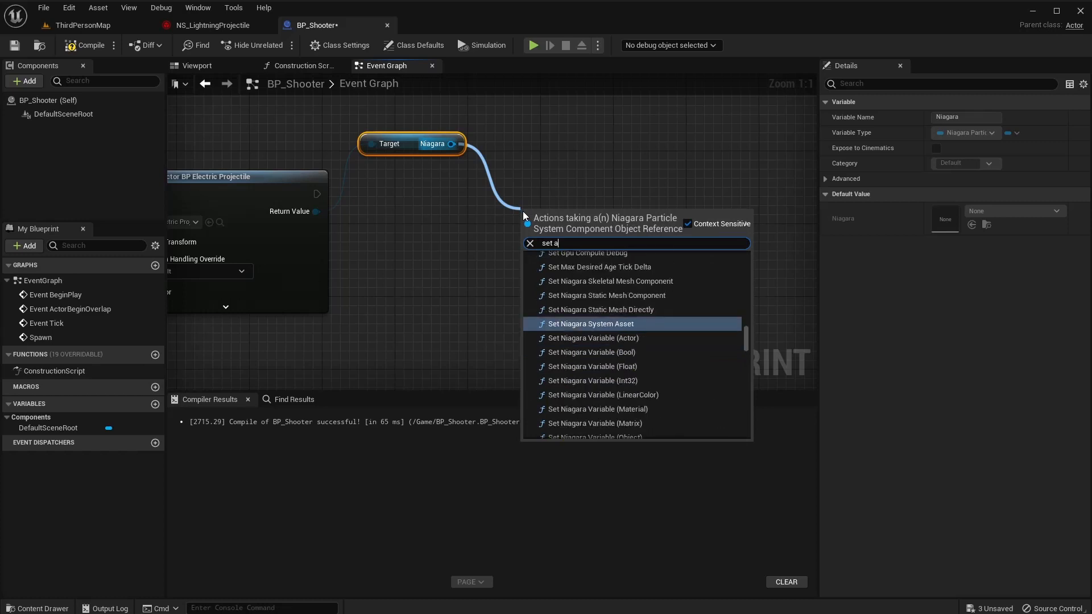
type("ctive")
key("Return")
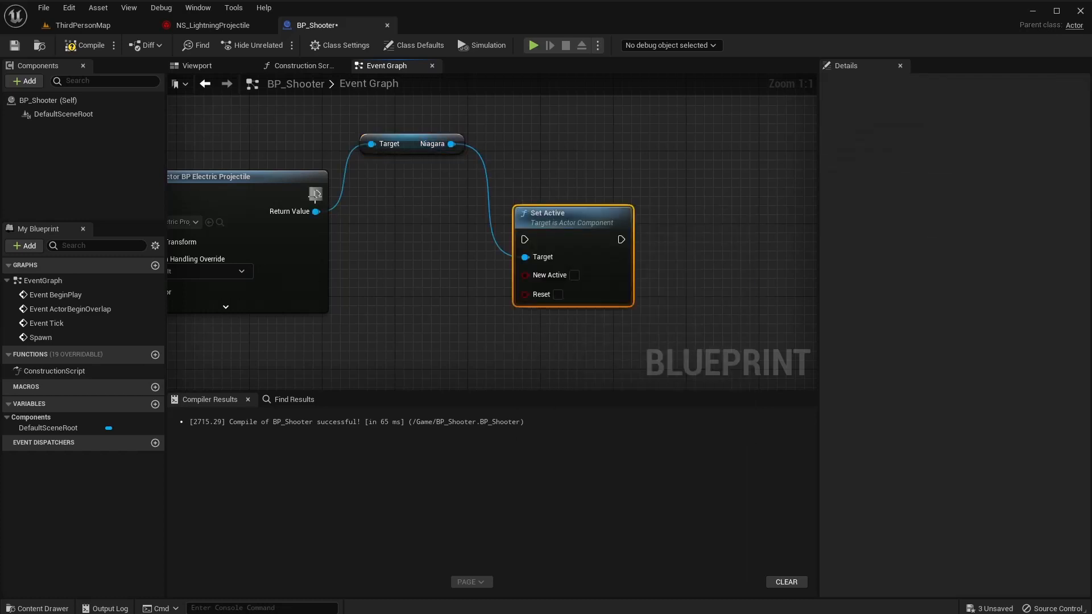
left_click_drag(578, 217, 560, 170)
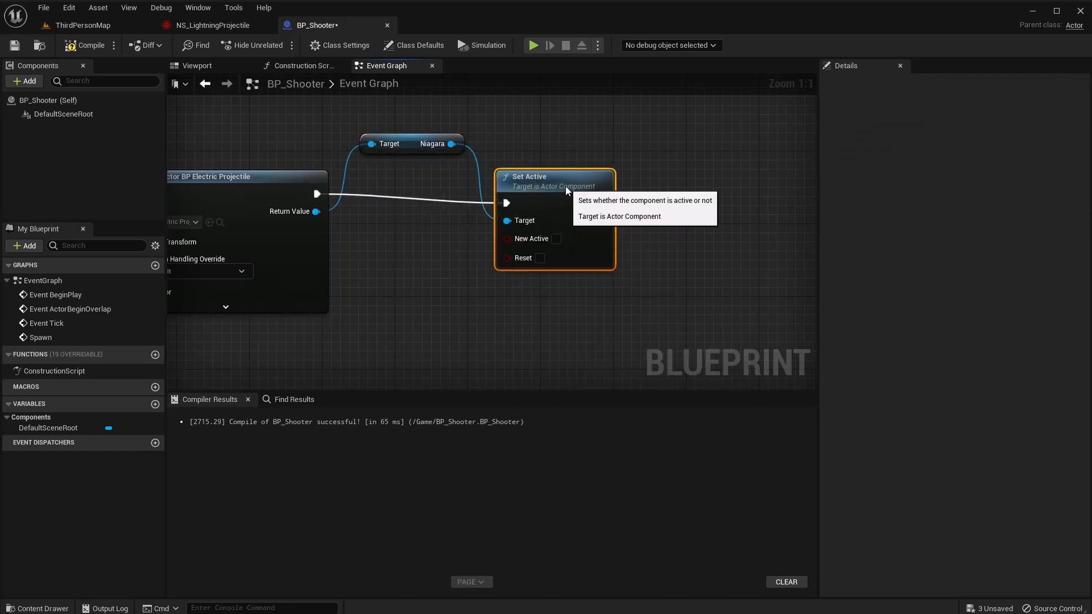
left_click(556, 230)
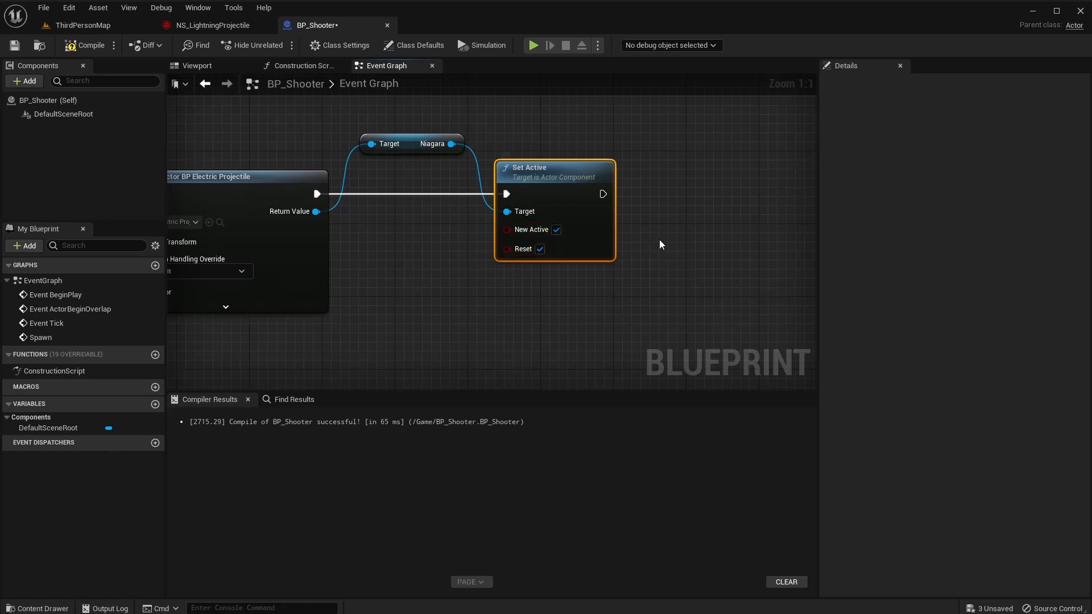
right_click_drag(660, 245, 589, 271)
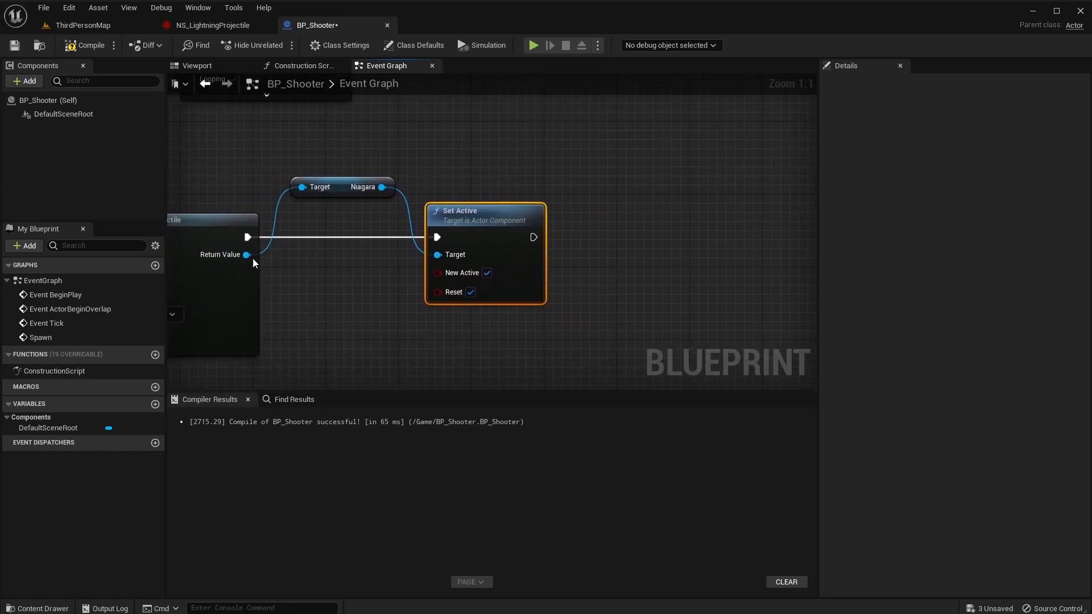
left_click_drag(248, 256, 516, 152)
Set the spawned projectile's Projectile Movement Velocity to X 1000 after Set Active.
type("pro")
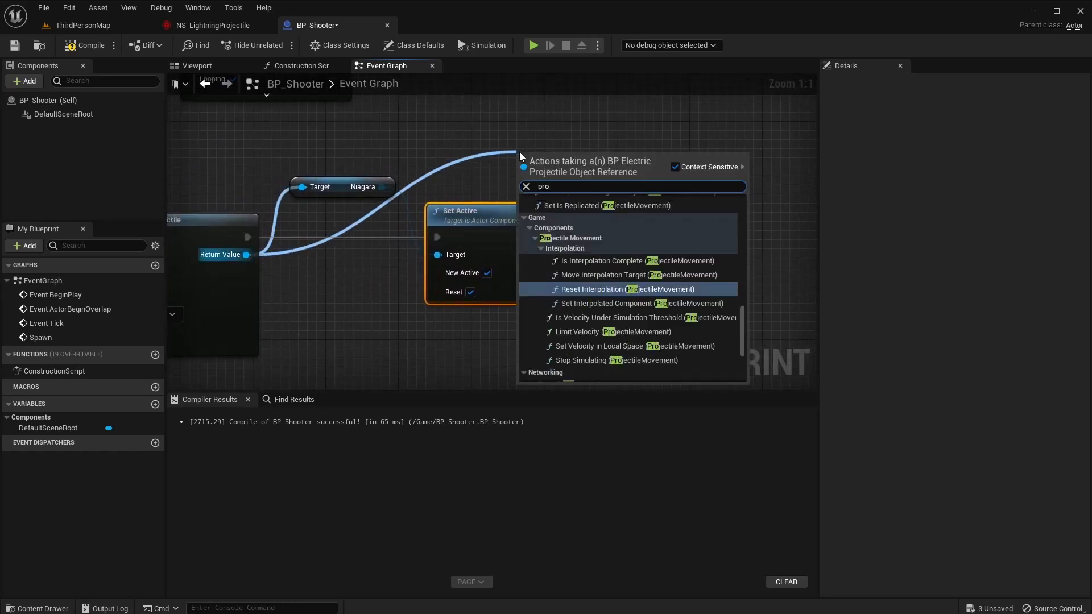
type("jectil")
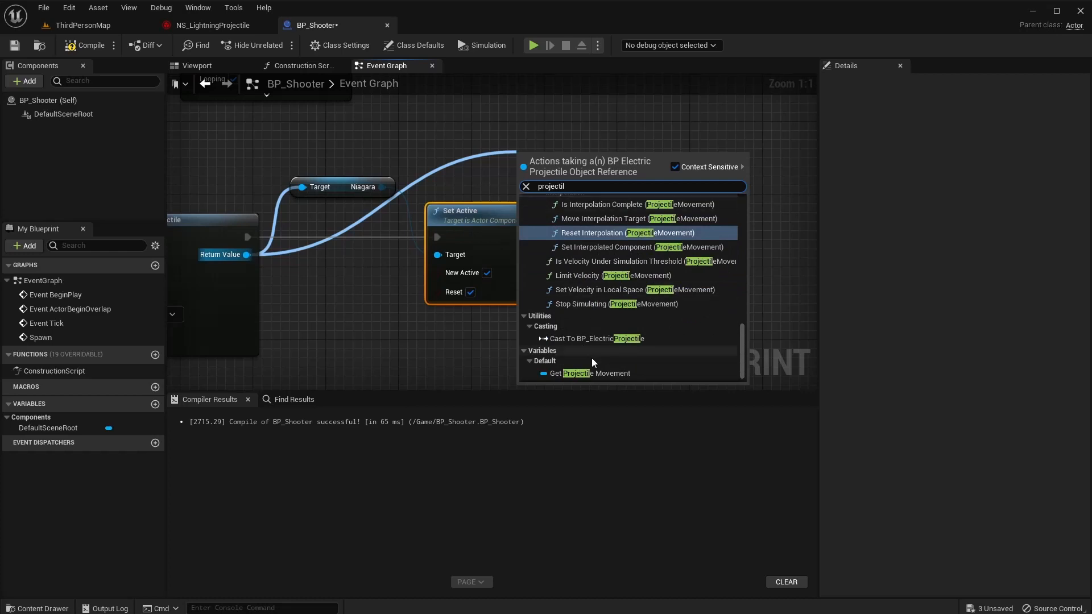
left_click(595, 373)
left_click_drag(569, 161, 506, 160)
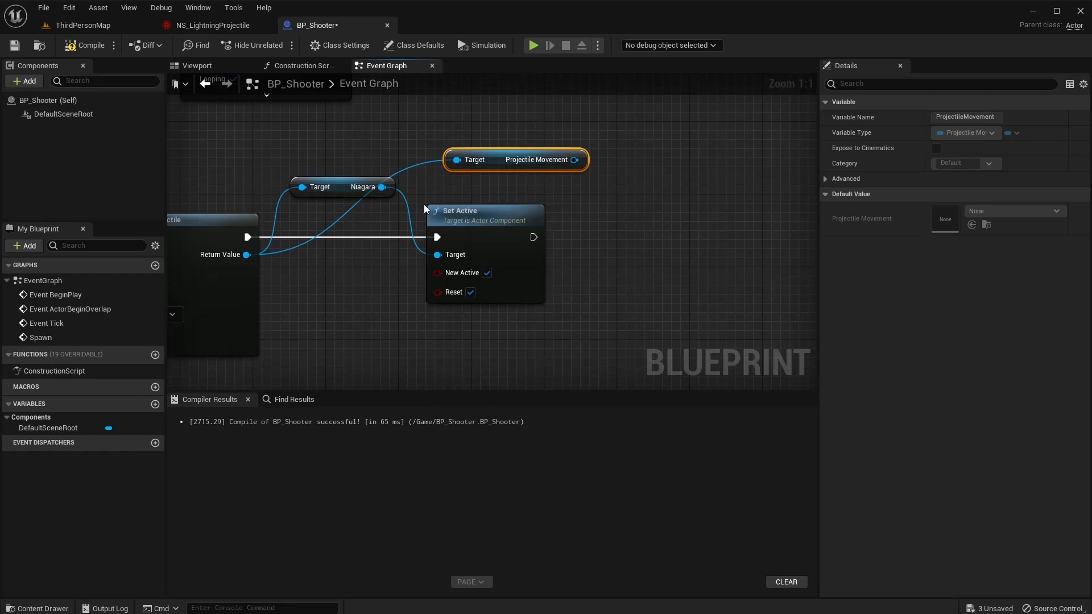
left_click_drag(575, 160, 620, 227)
type("set vel")
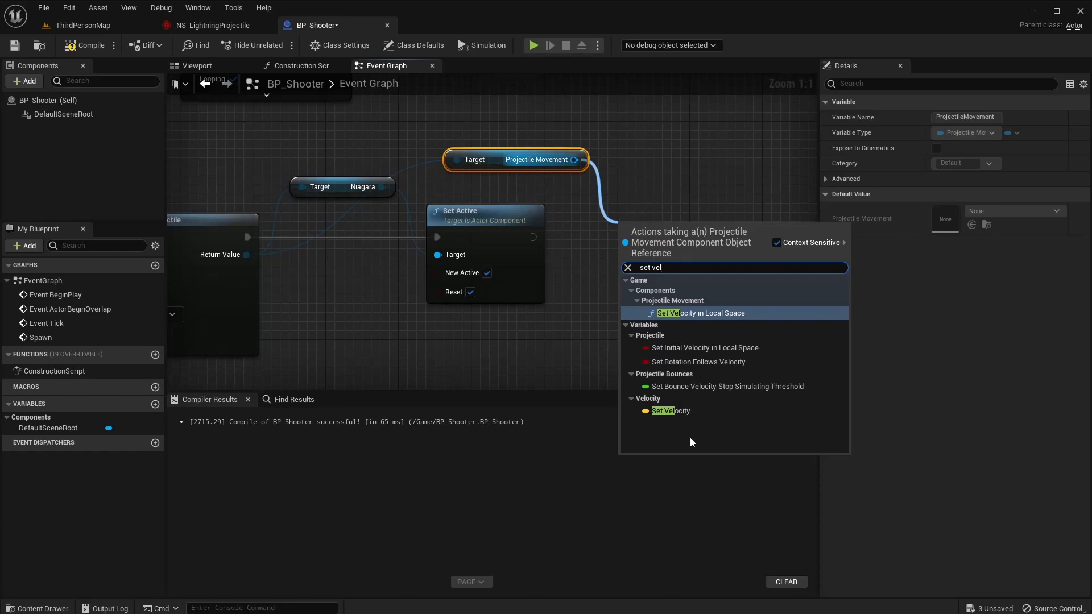
left_click(685, 406)
left_click_drag(534, 237, 629, 237)
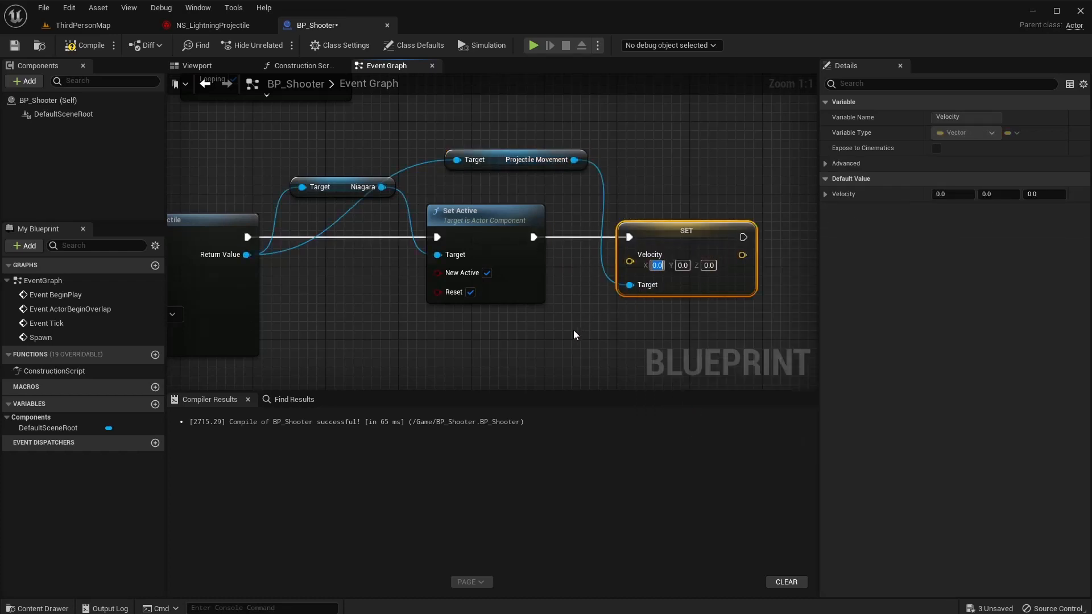
type("1000")
key("Return")
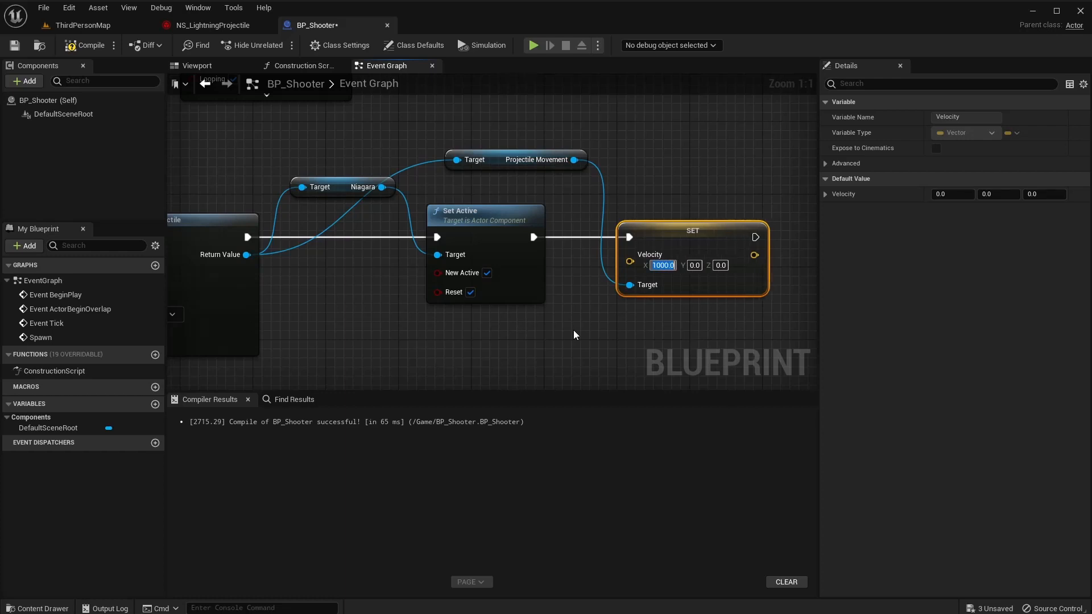
Set Projectile Gravity Scale to 0 after the velocity setter.
right_click_drag(732, 301, 506, 316)
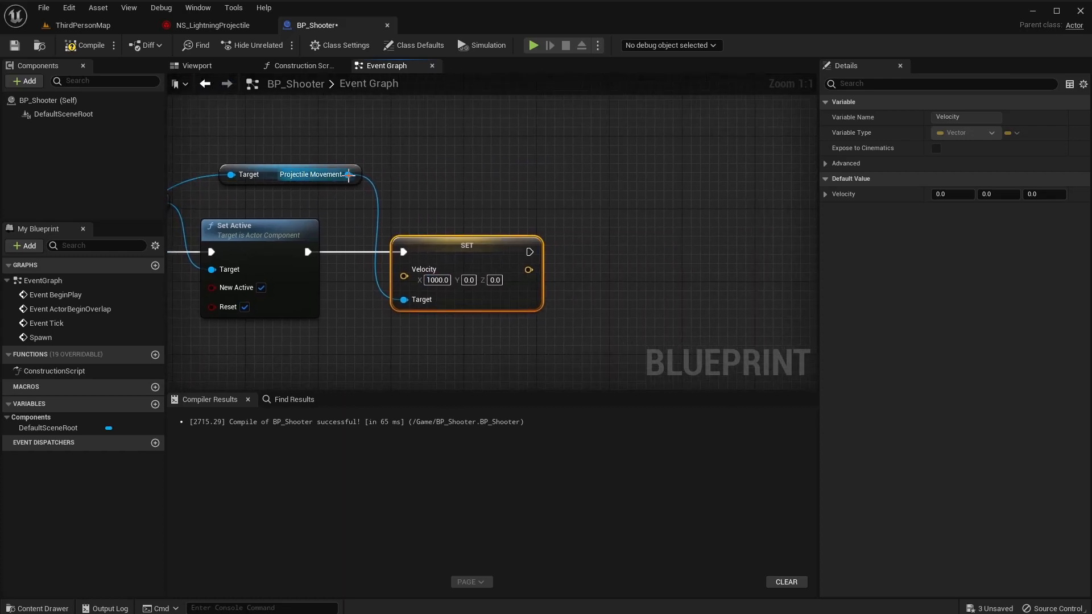
left_click_drag(349, 175, 632, 241)
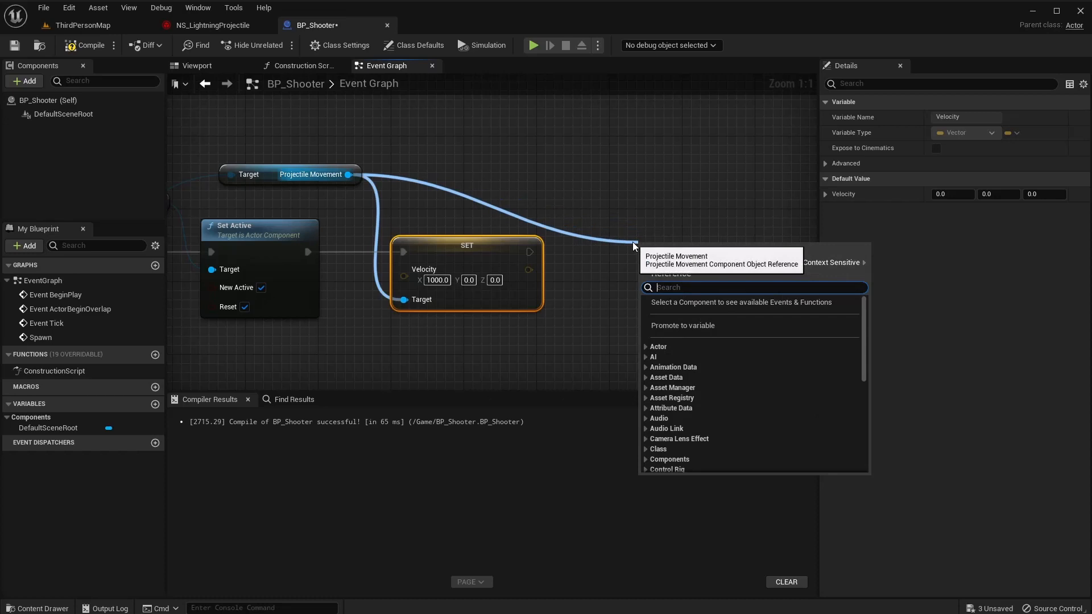
type("set gra")
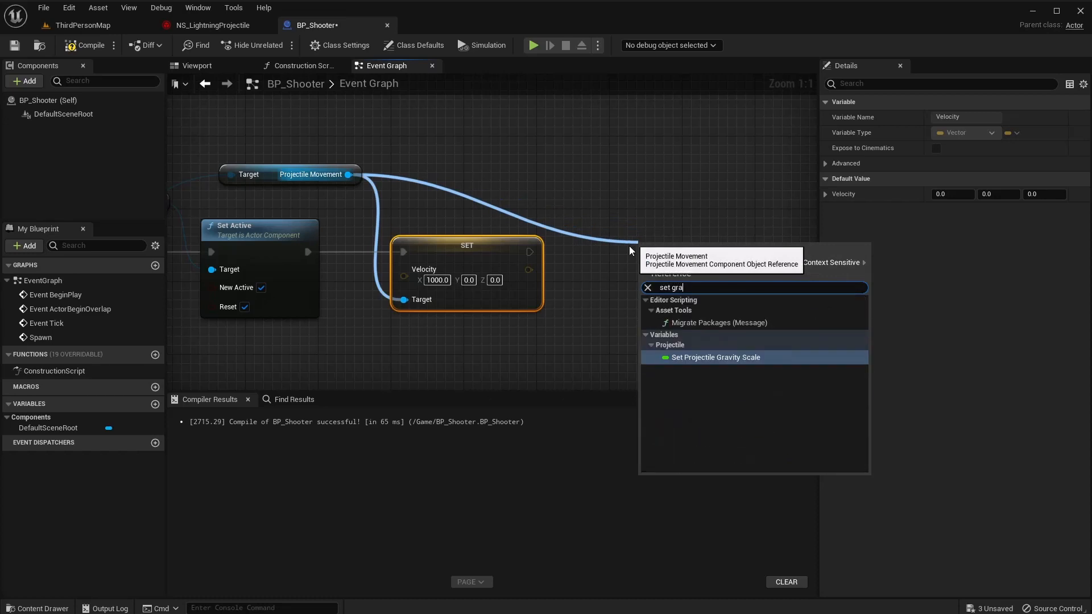
left_click(718, 357)
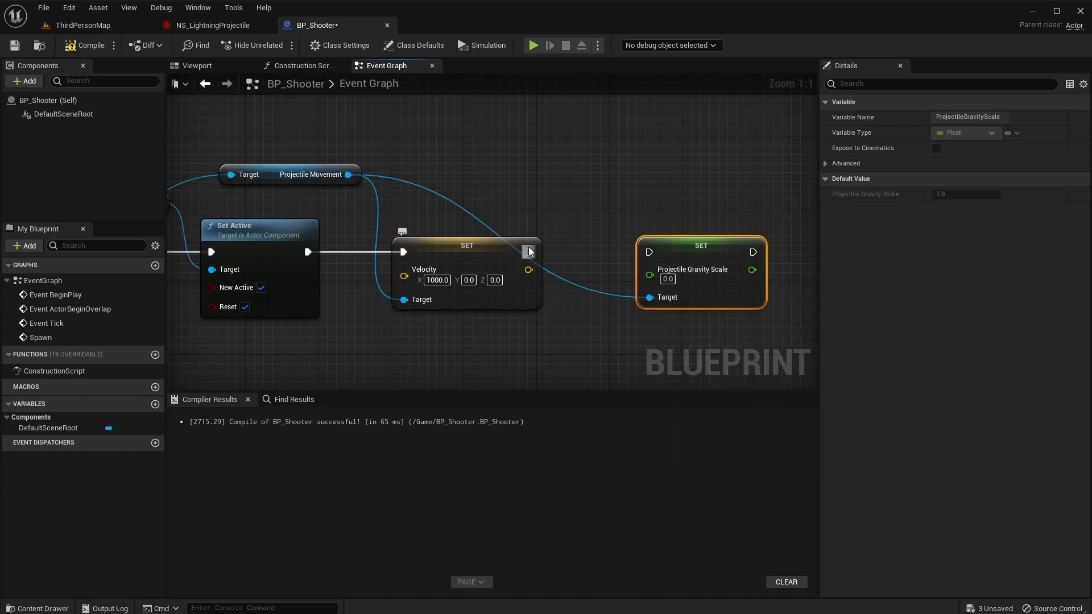
left_click_drag(529, 252, 660, 249)
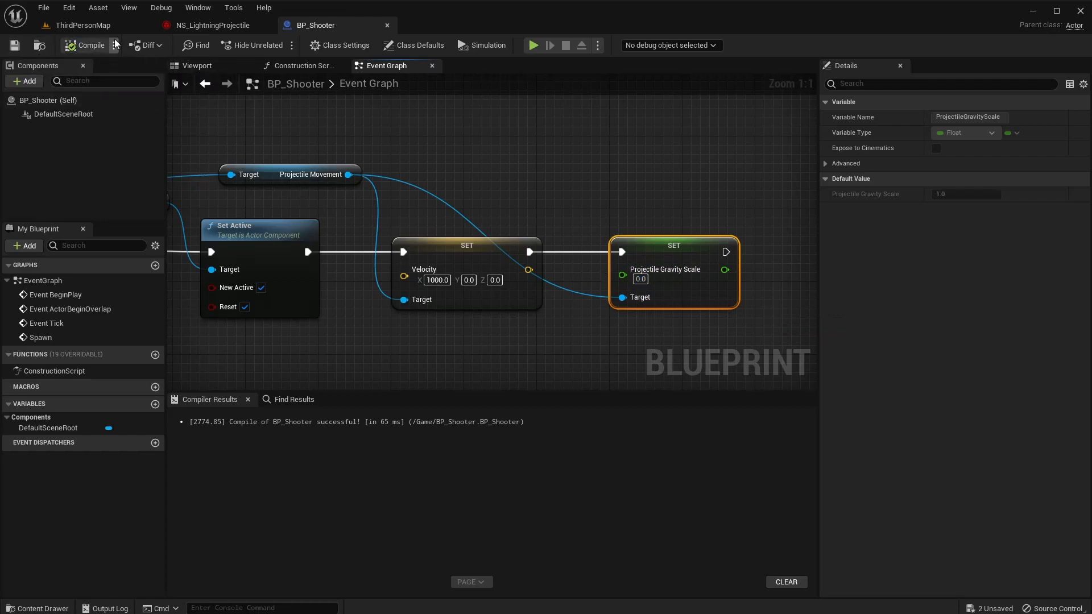
left_click(107, 26)
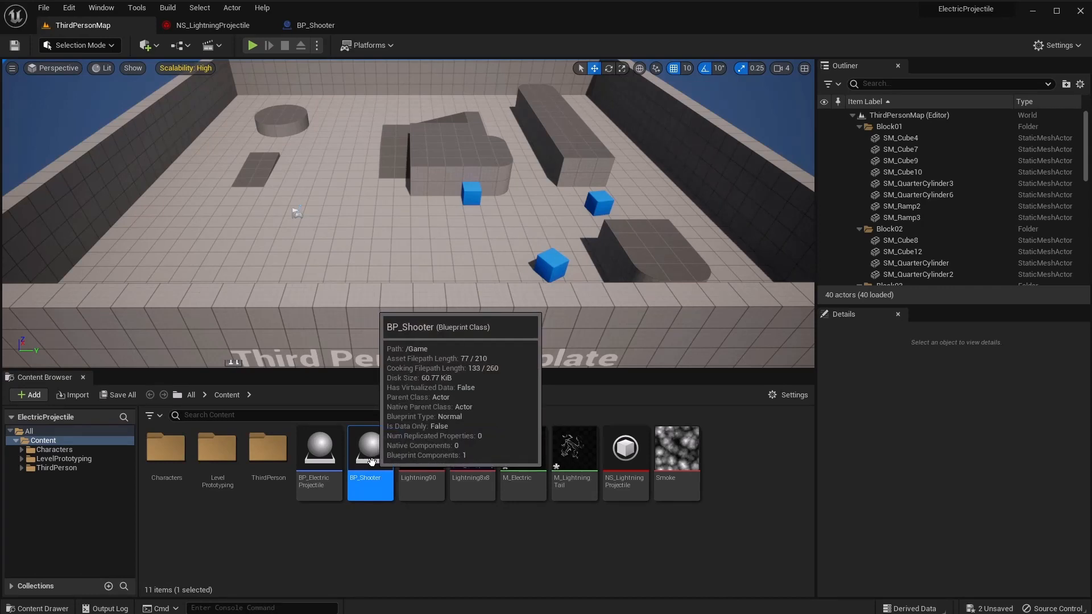
Drop BP_Shooter into the level and play-test, walking around as lightning projectiles fire past.
left_click_drag(251, 247, 251, 238)
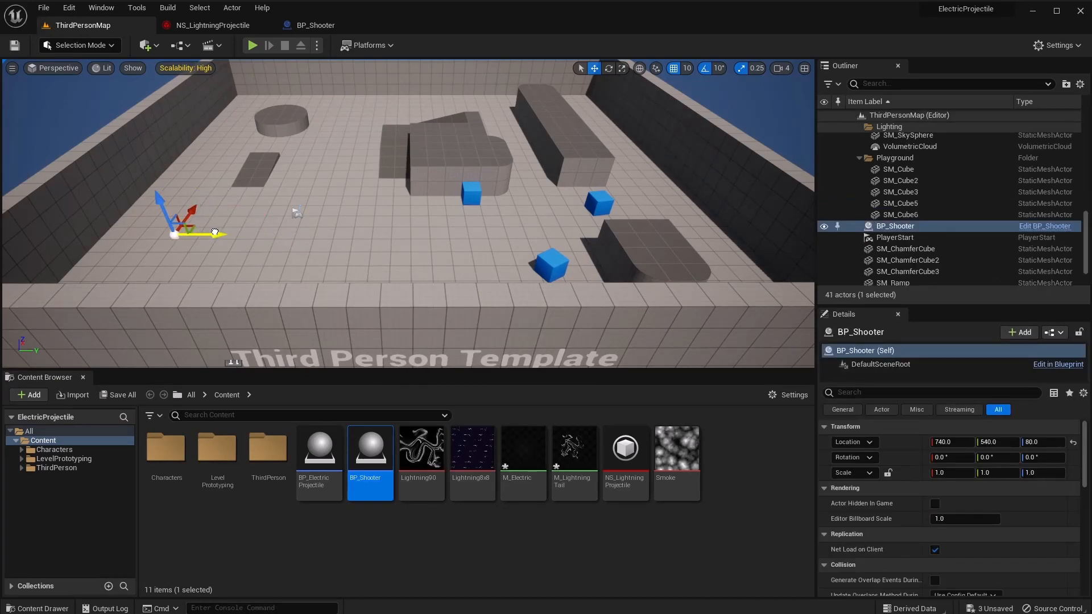
left_click(253, 46)
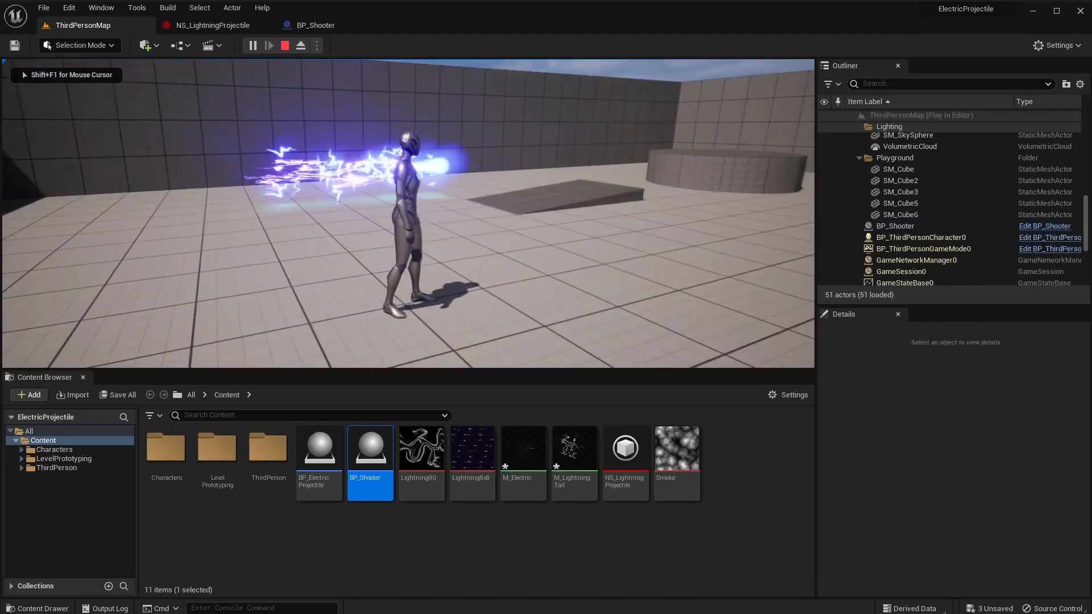
key("w")
key("d")
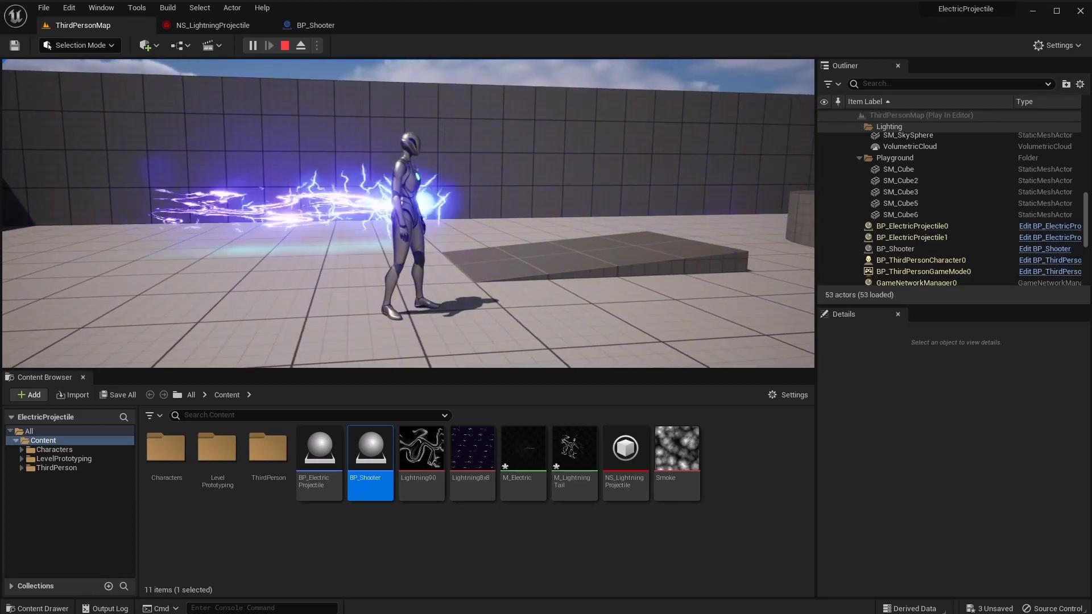
key("w")
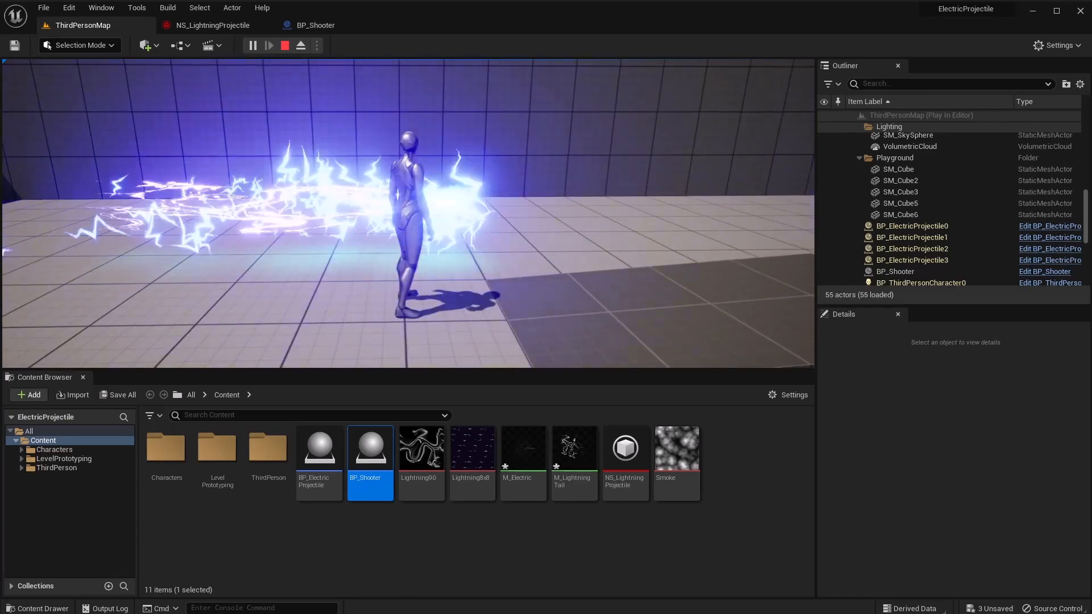
key("d")
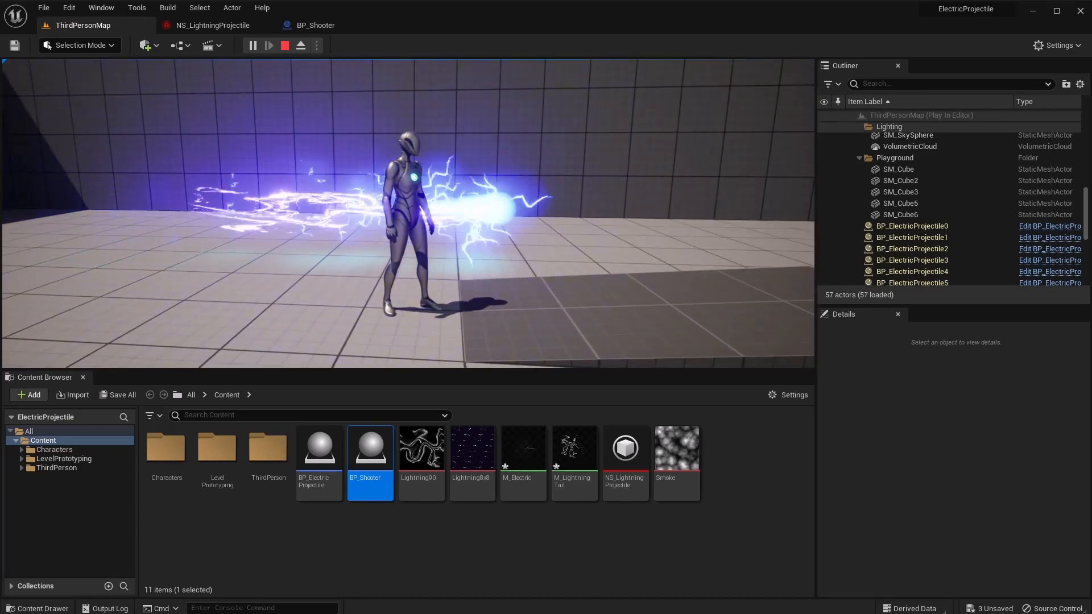
key("Escape")
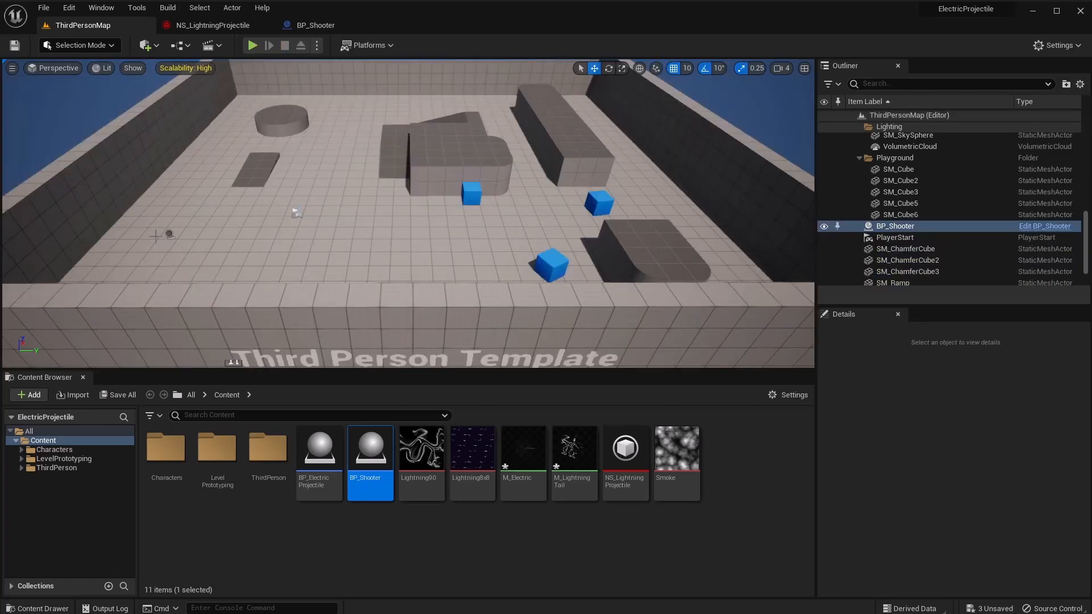
left_click(203, 30)
Set the ElectricRibbon particle lifetime to 0.1 in Initialize Particle.
right_click_drag(441, 273, 404, 270)
left_click(475, 225)
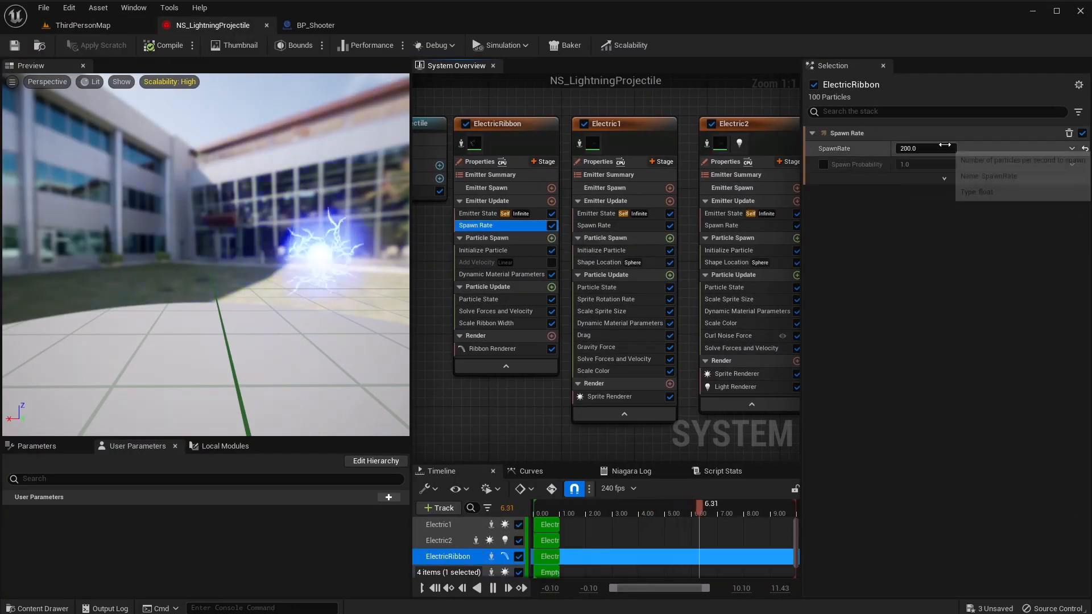
left_click(475, 251)
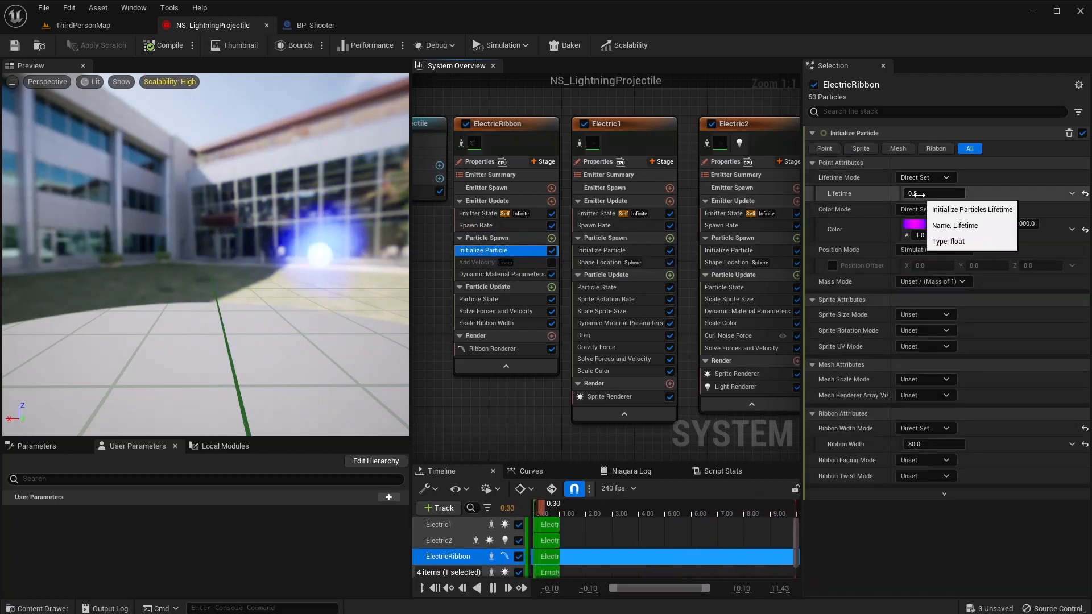
left_click(917, 194)
type("0.1")
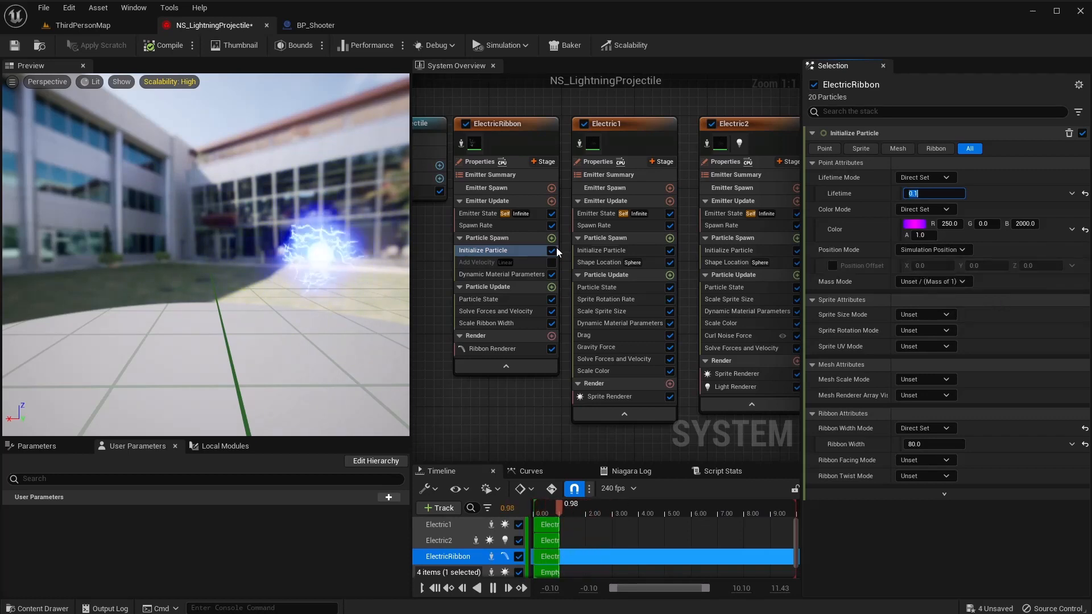
Shorten Electric1's particle lifetime so its maximum is 0.4.
left_click(596, 251)
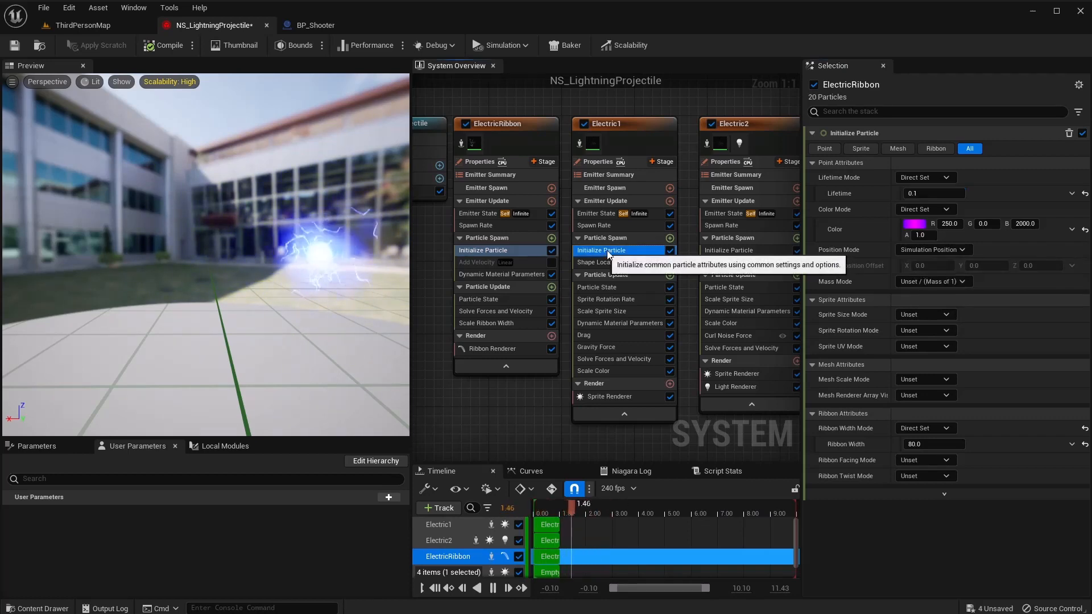
right_click_drag(724, 244, 655, 229)
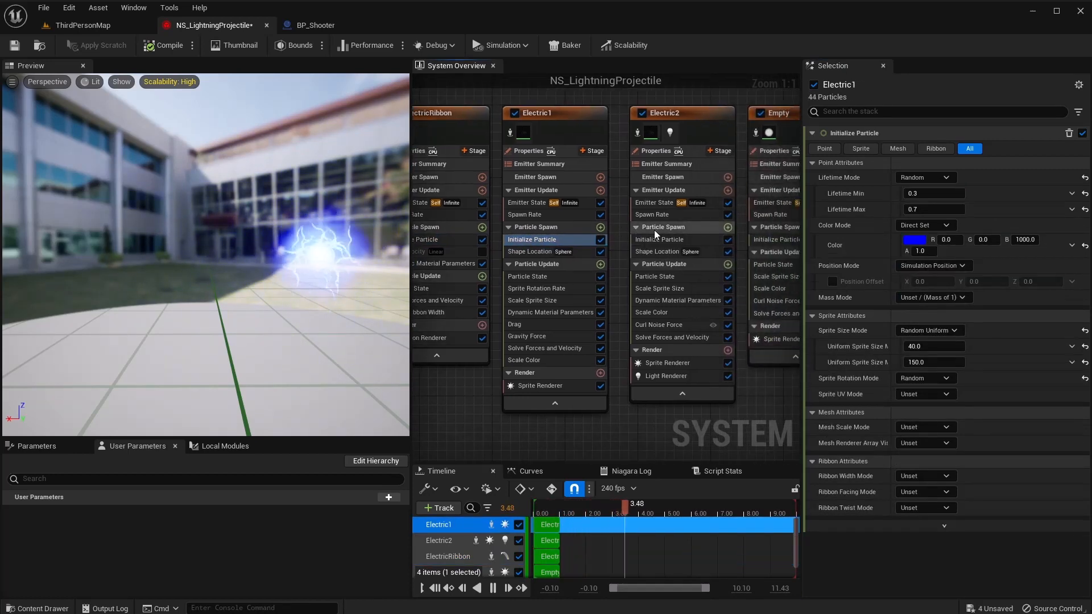
left_click(917, 194)
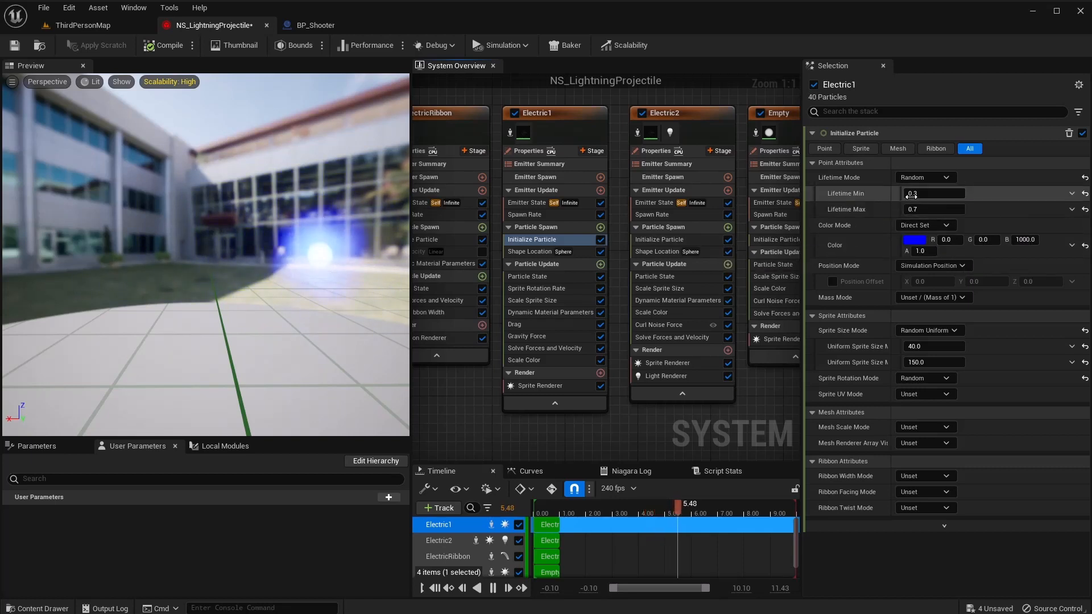
type("0")
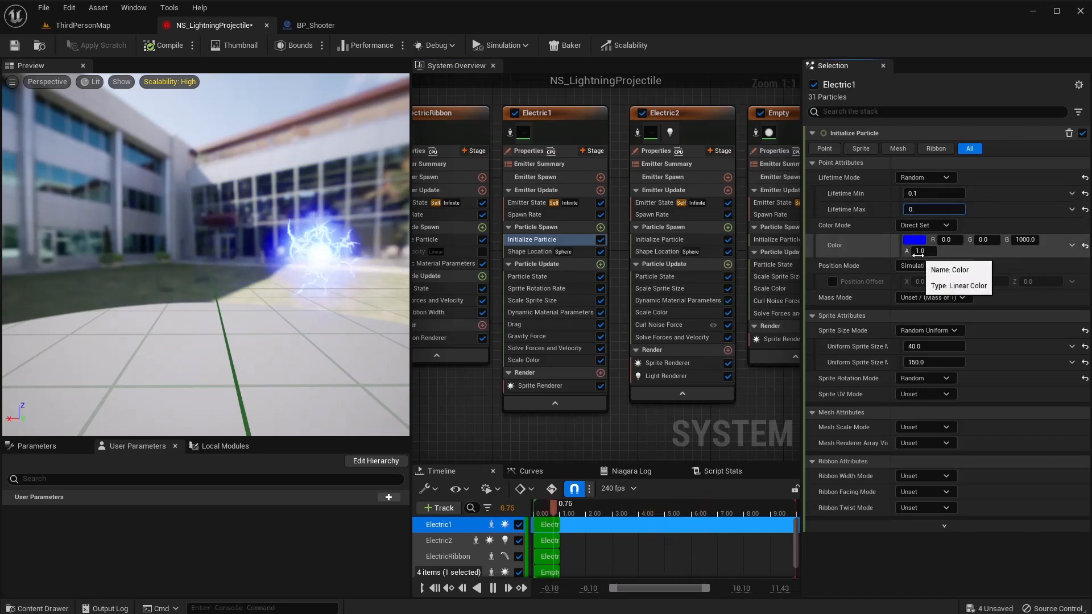
type(".4")
key("Tab")
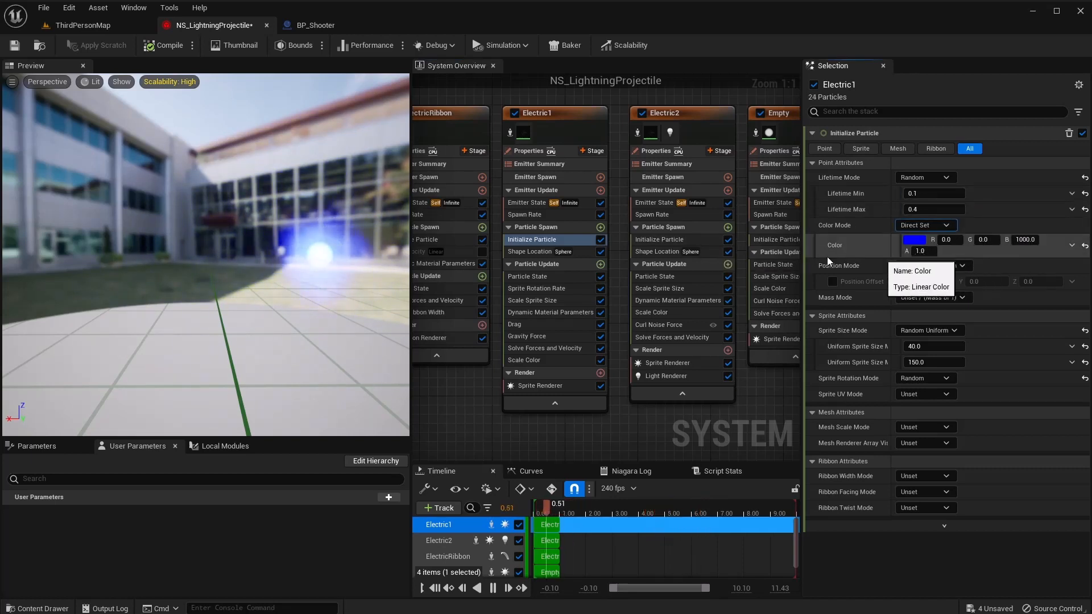
Set Electric2's Lifetime Max to 0.2, giving a 0.1–0.2 lifetime range.
left_click(659, 239)
left_click(933, 193)
left_click(954, 210)
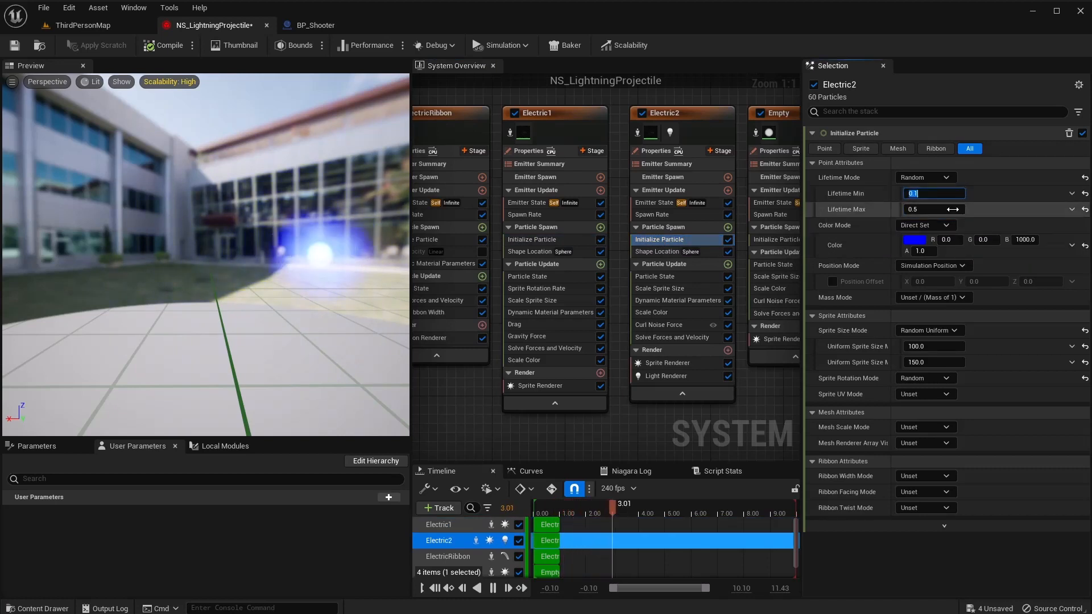
type("0.2")
key("Return")
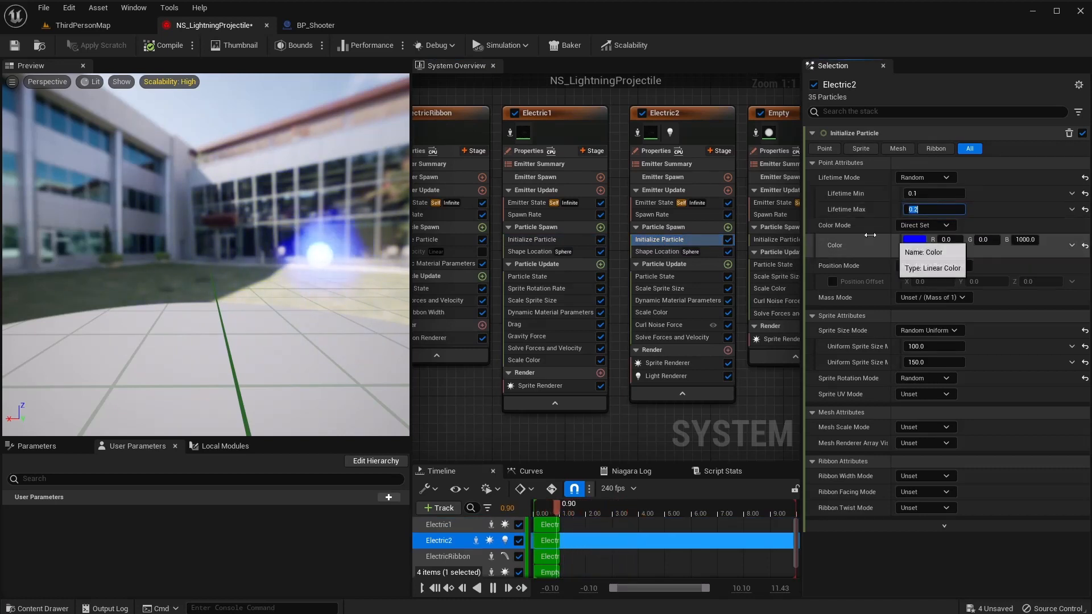
left_click(108, 25)
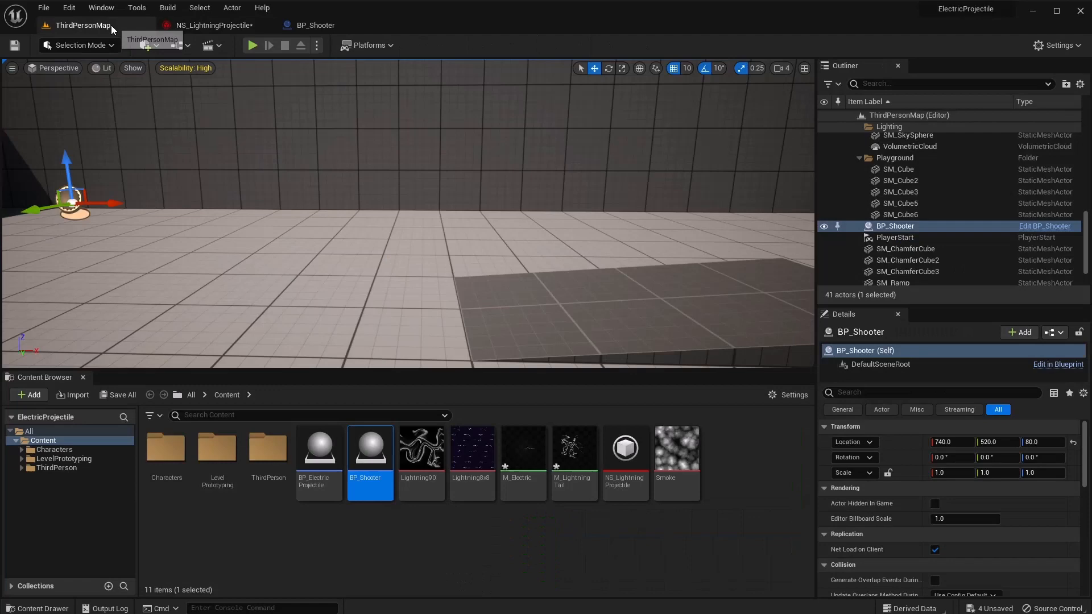
Play-test the level again, running the character right to watch the electric projectiles fly.
left_click(252, 45)
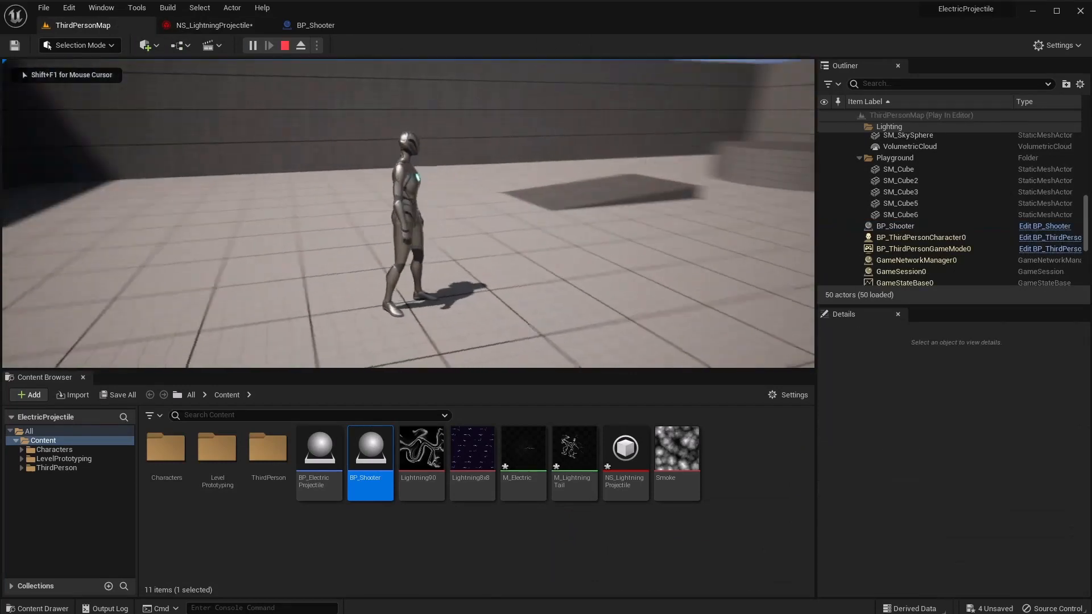
key("d")
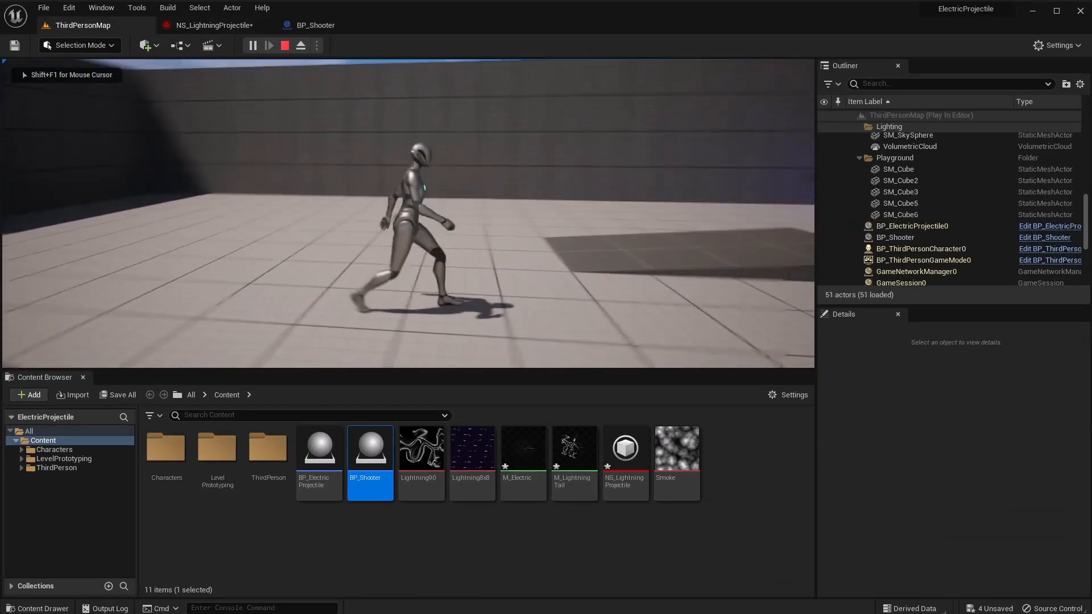
key("d")
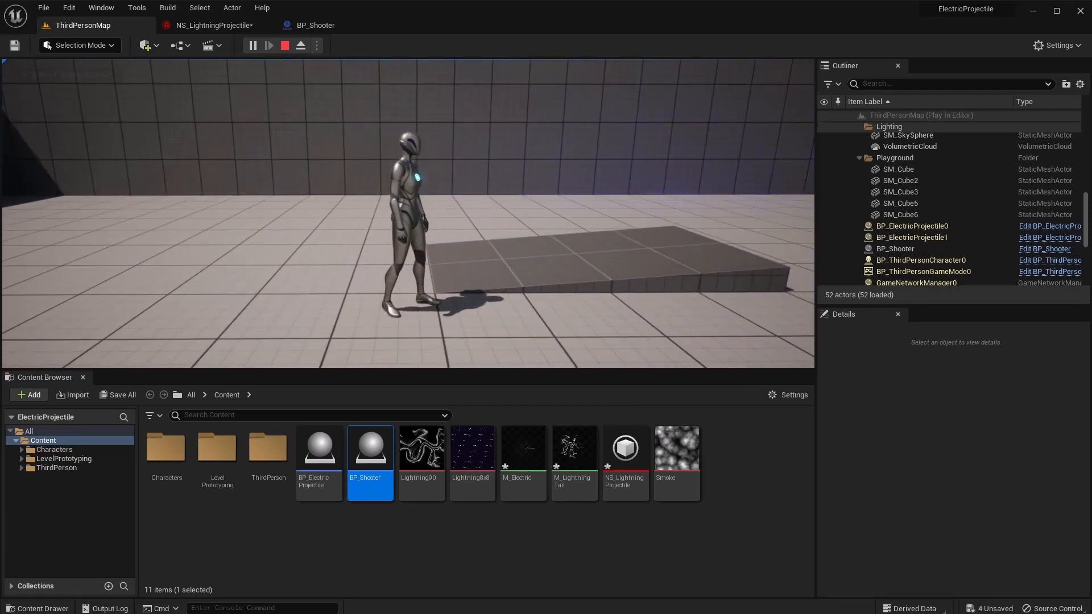
key("Escape")
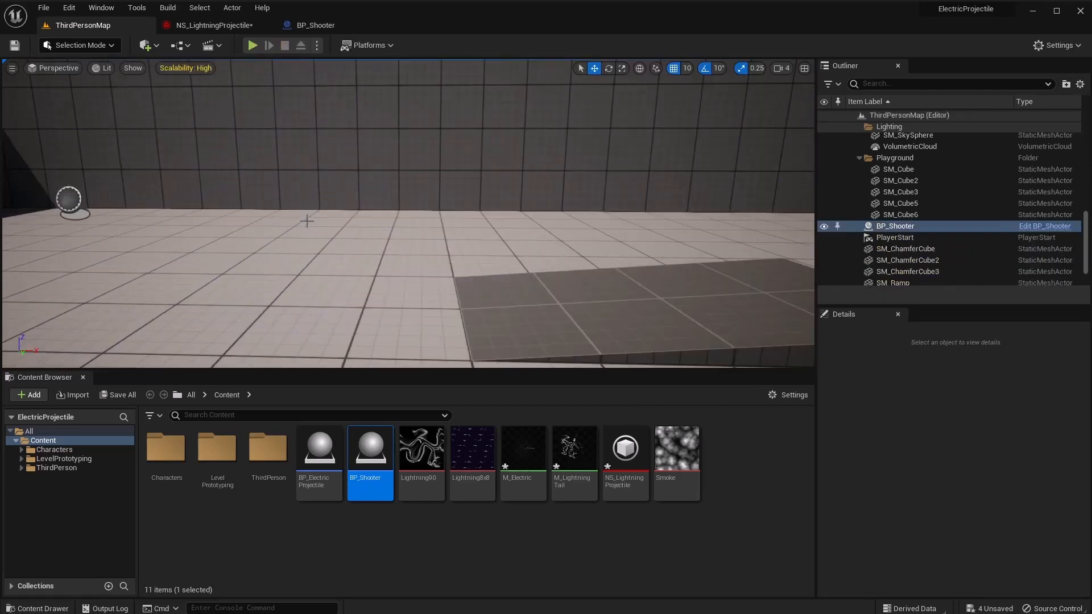
left_click(214, 26)
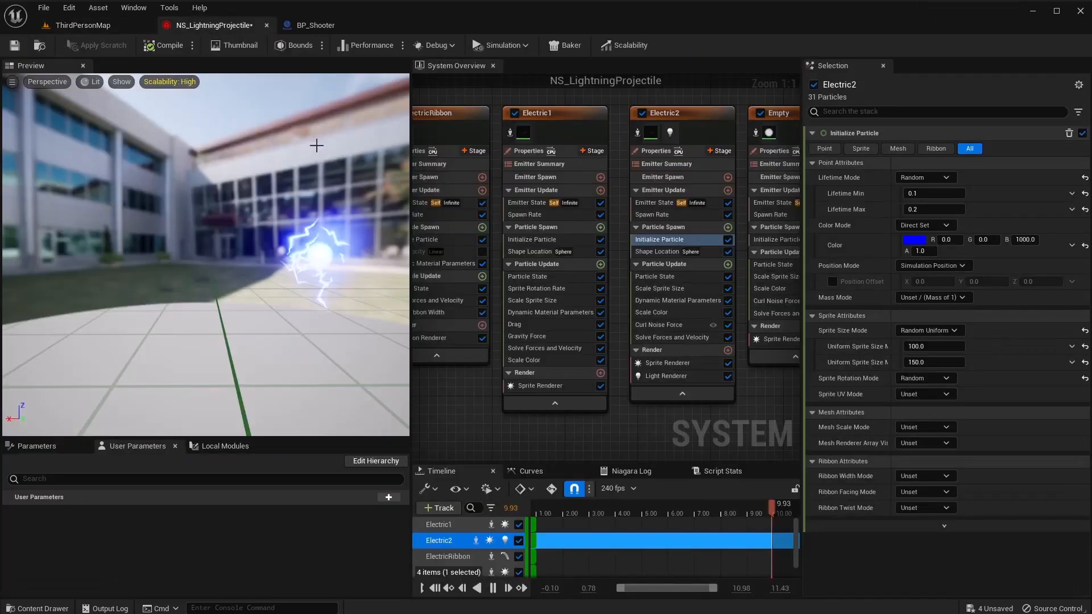
Set ElectricRibbon's Initialize Particle lifetime to 0.25.
left_click(439, 218)
left_click(453, 240)
left_click(921, 194)
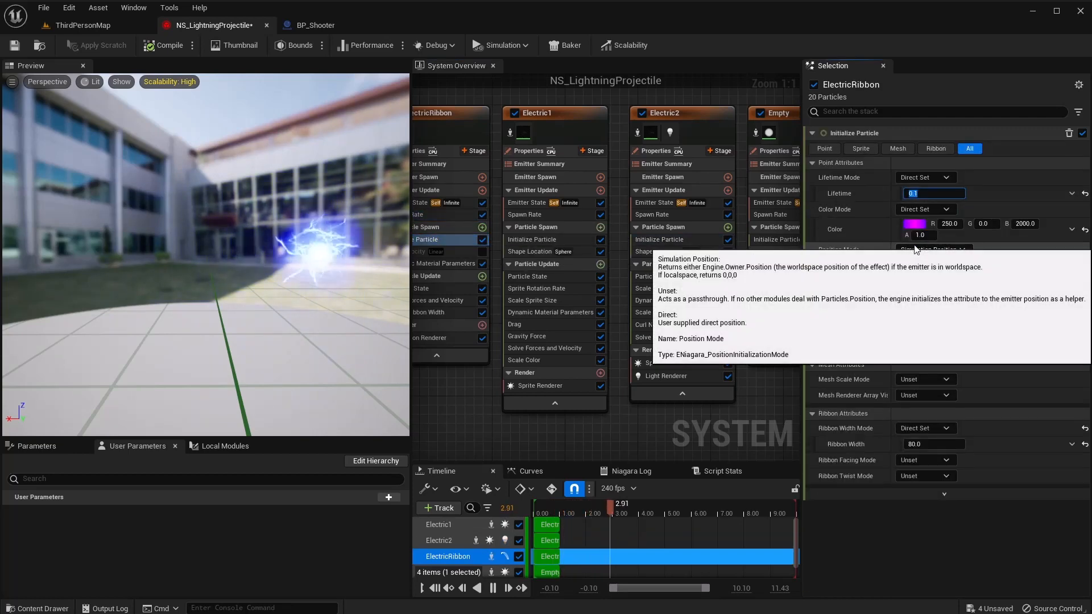
type("0")
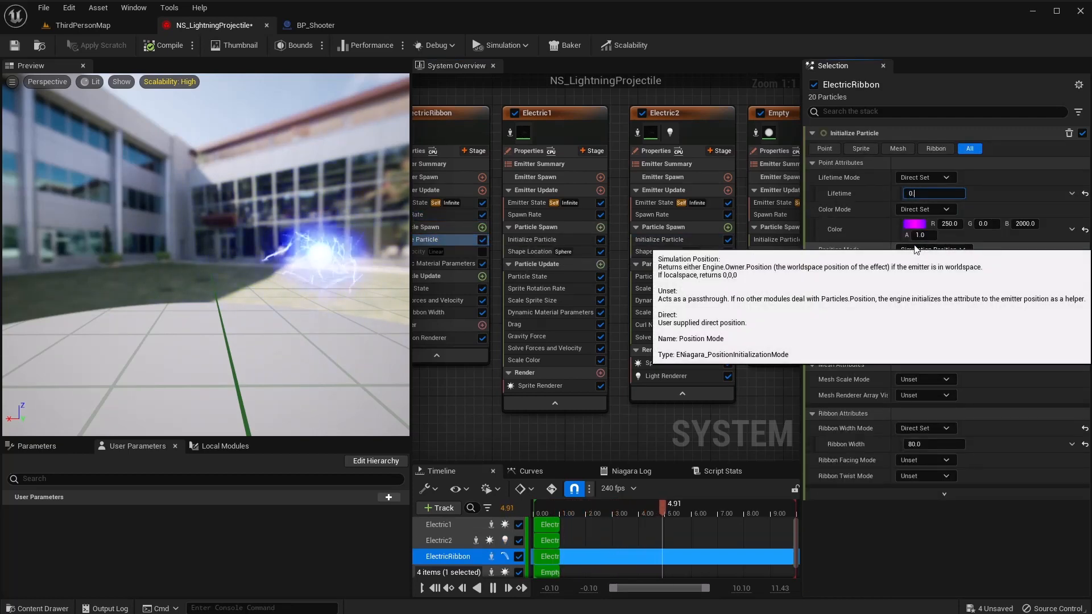
type(".25")
key("Return")
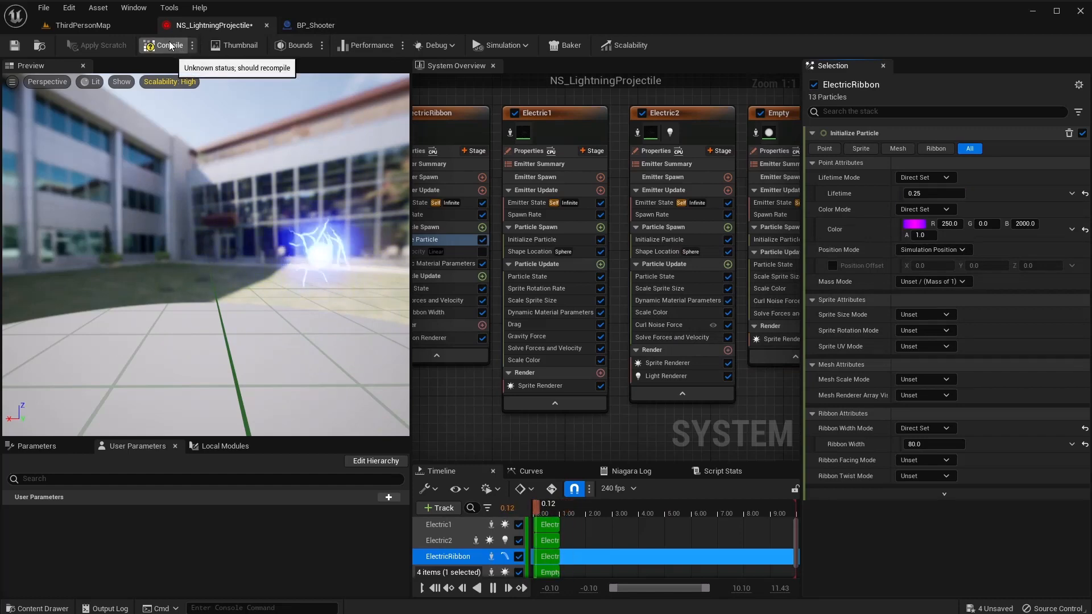
Play-test ThirdPersonMap, running forward and right to watch the lightning projectiles.
left_click(79, 24)
left_click(253, 46)
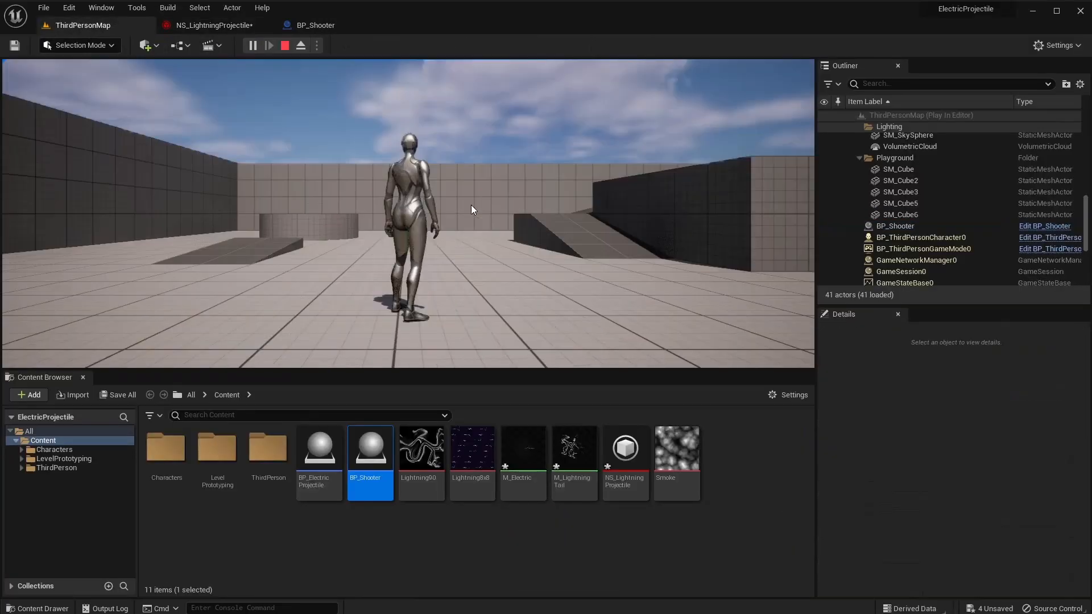
key("w")
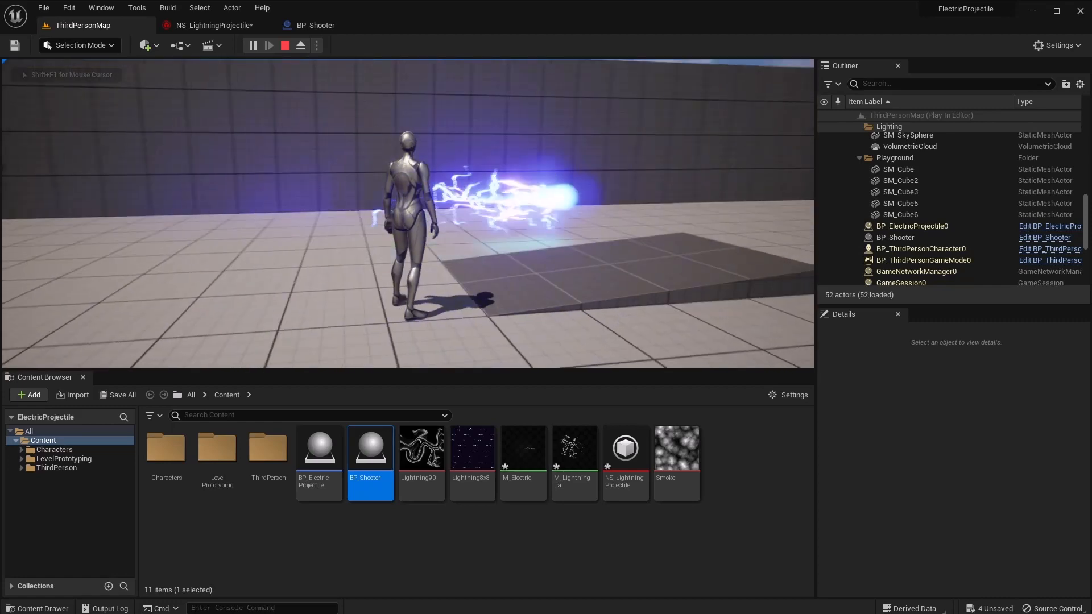
key("d")
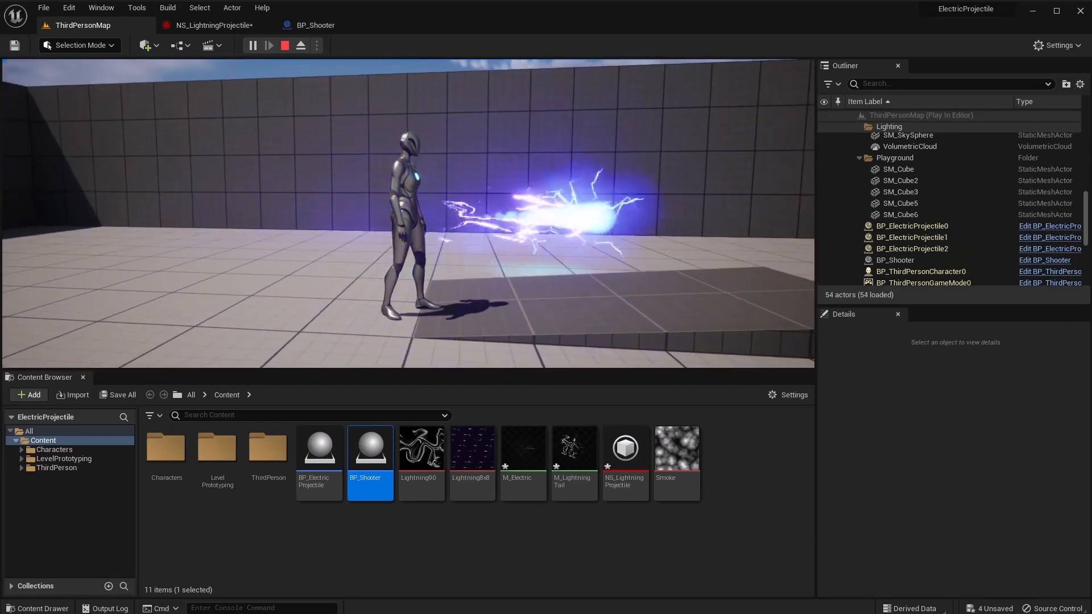
key("Escape")
left_click(302, 26)
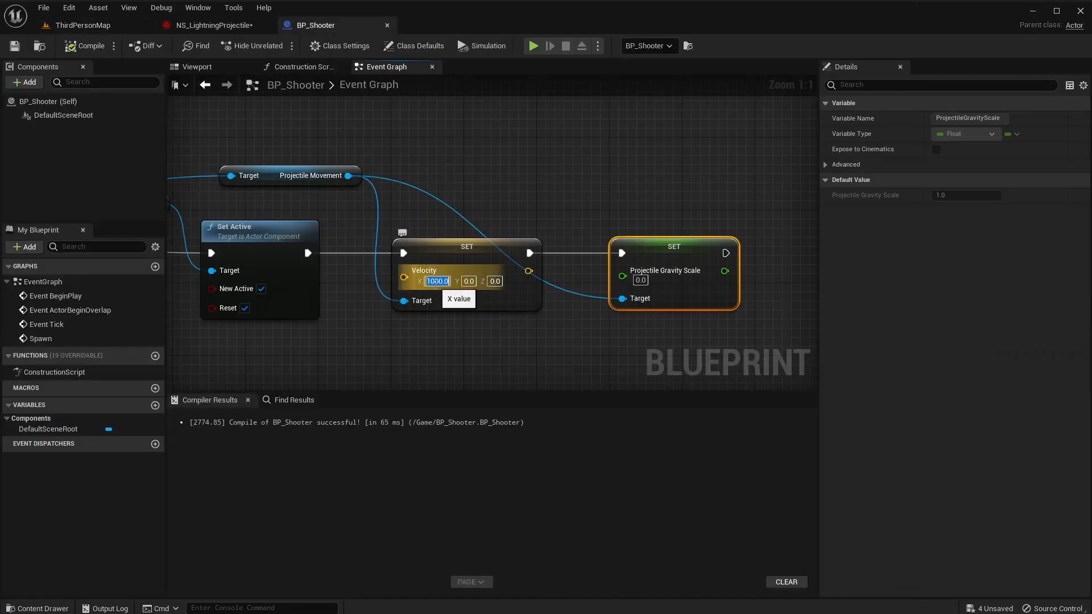
Raise BP_Shooter's projectile Velocity X to 2000 and play-test the faster shots in ThirdPersonMap.
type("2000")
key("Return")
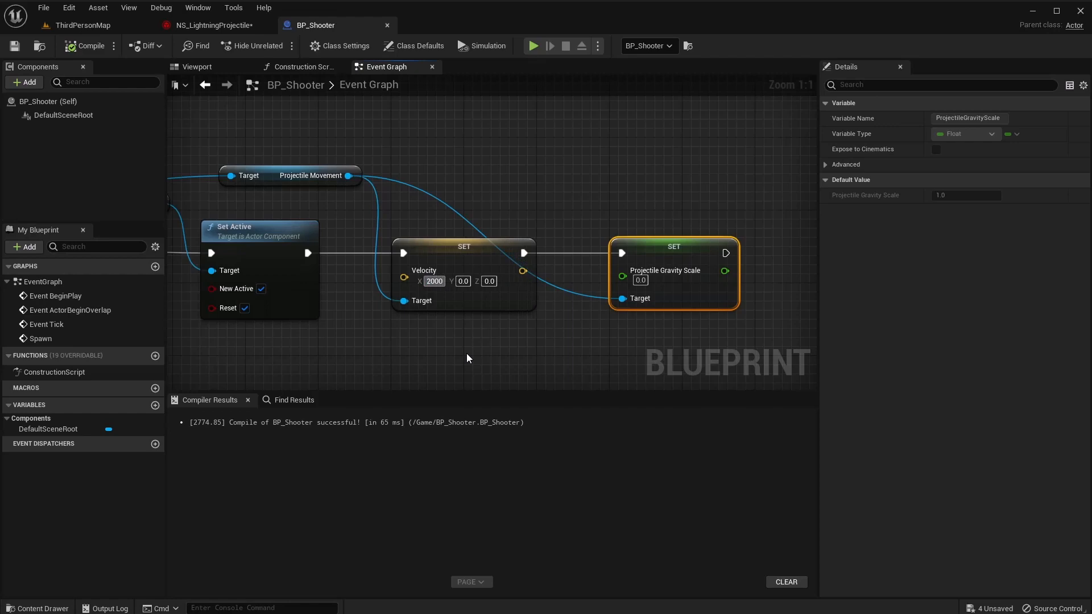
left_click(114, 26)
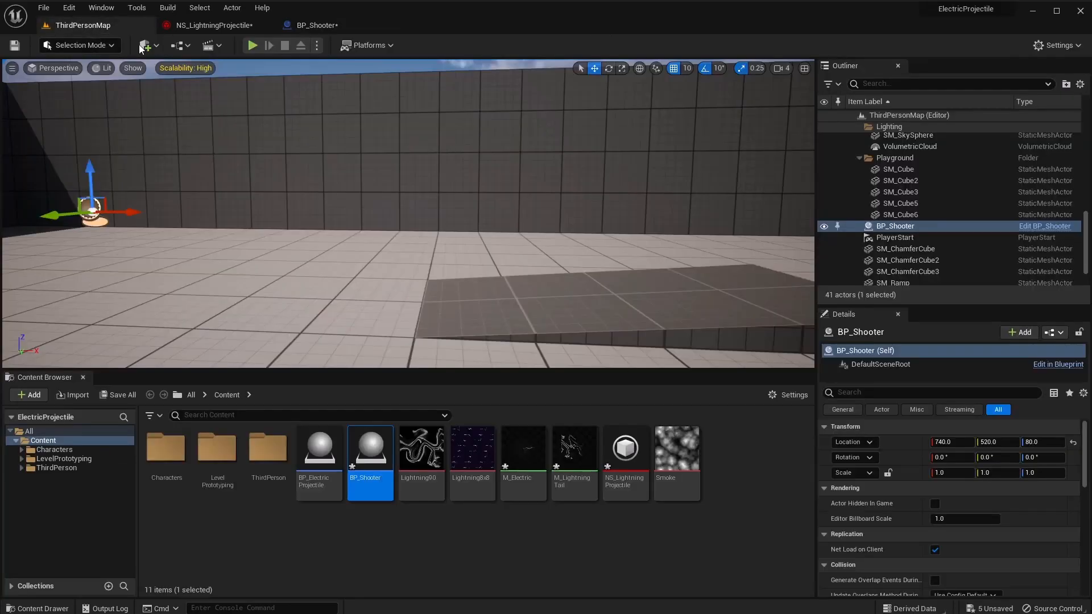
left_click(253, 45)
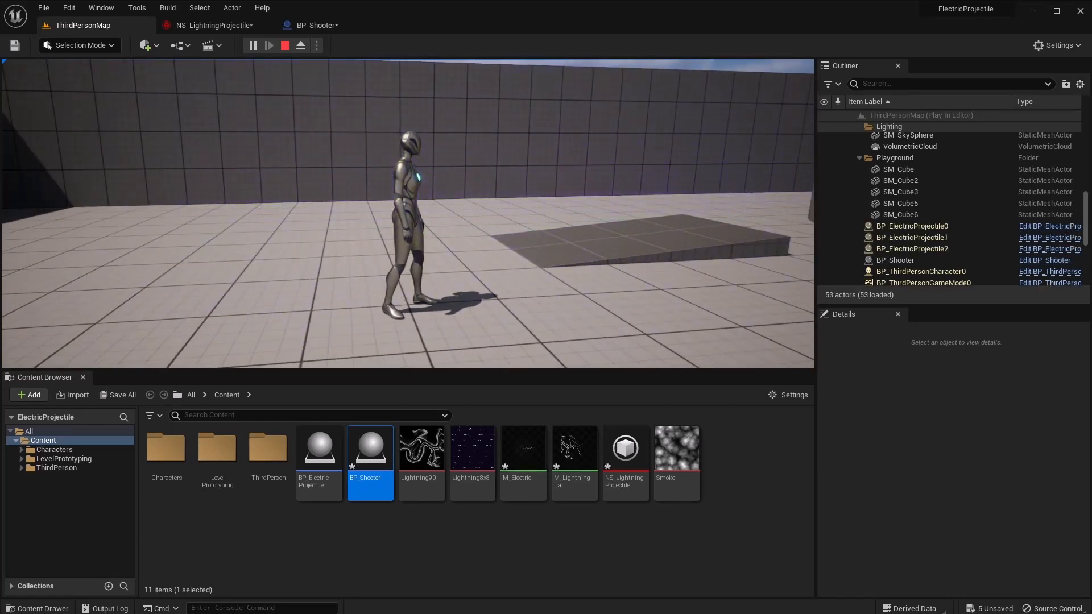
key("Escape")
left_click(212, 25)
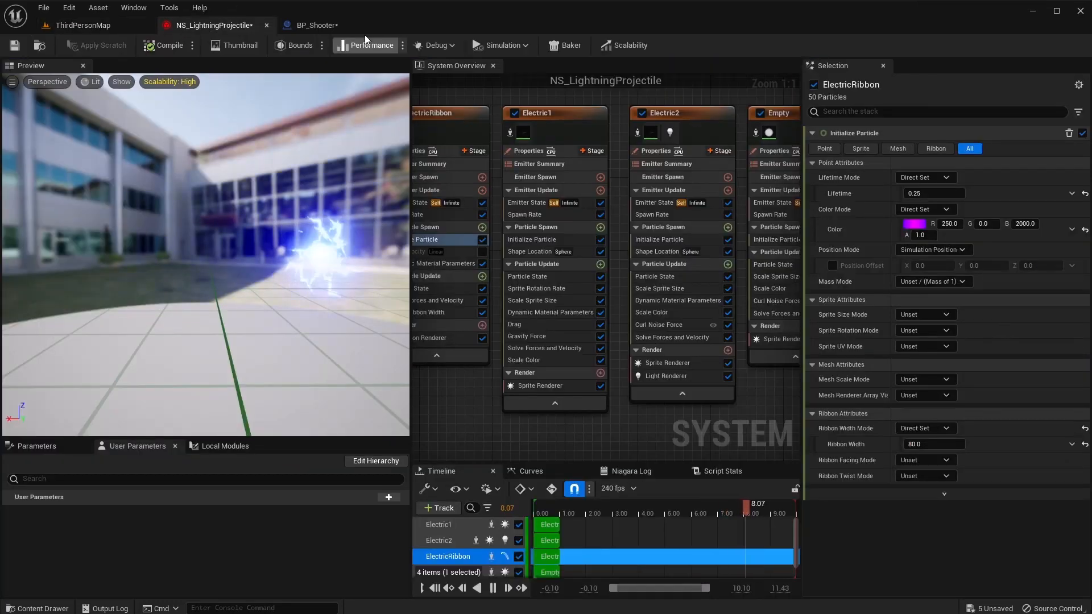
left_click(350, 26)
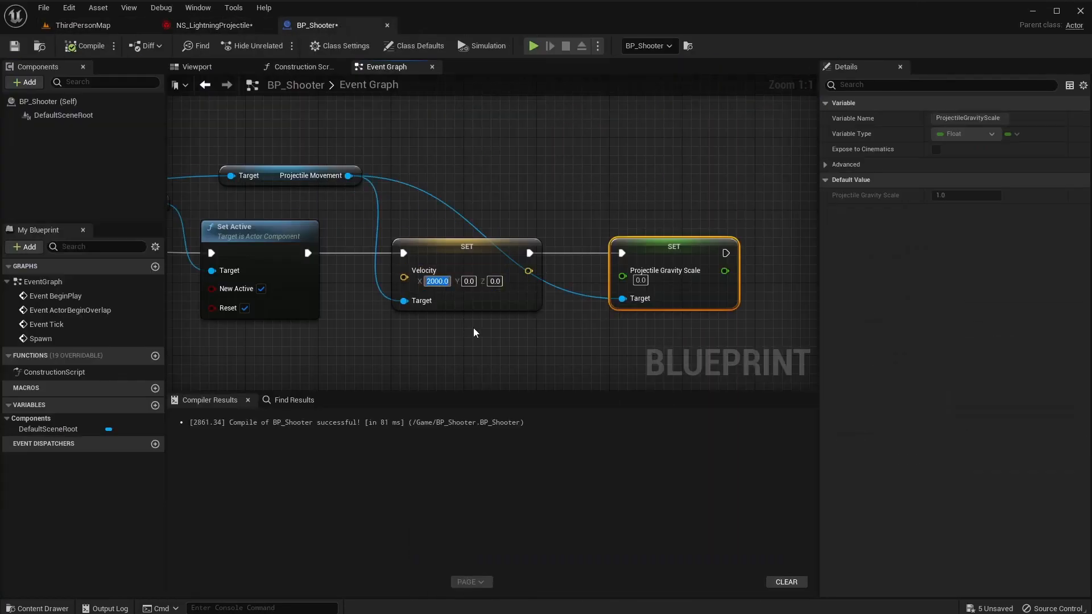
Reset BP_Shooter's Velocity X to 1000.0 and save the NS_LightningProjectile system.
type("1000.0")
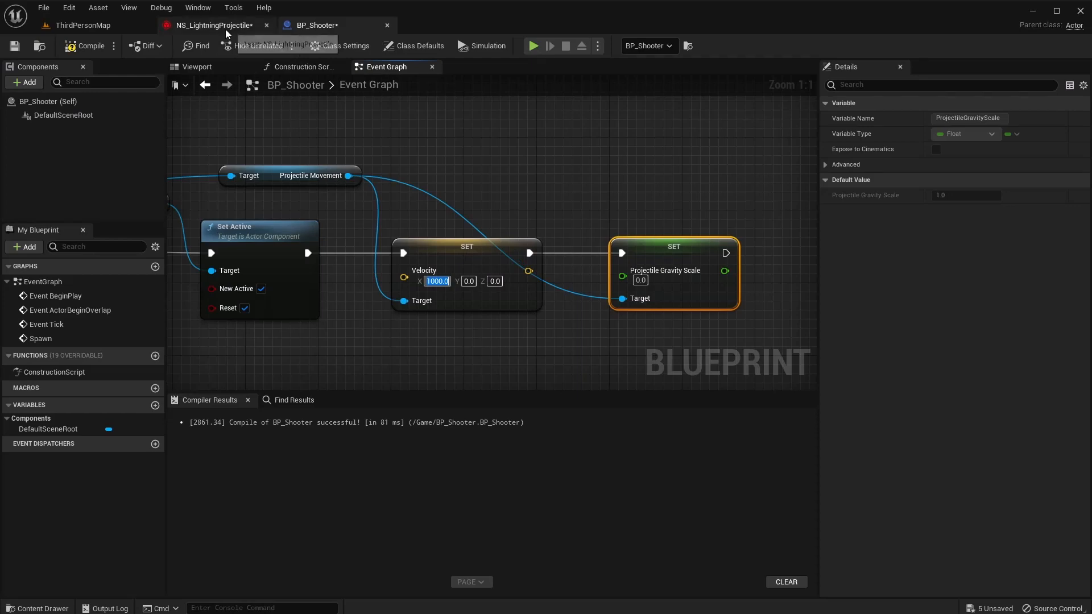
left_click(226, 29)
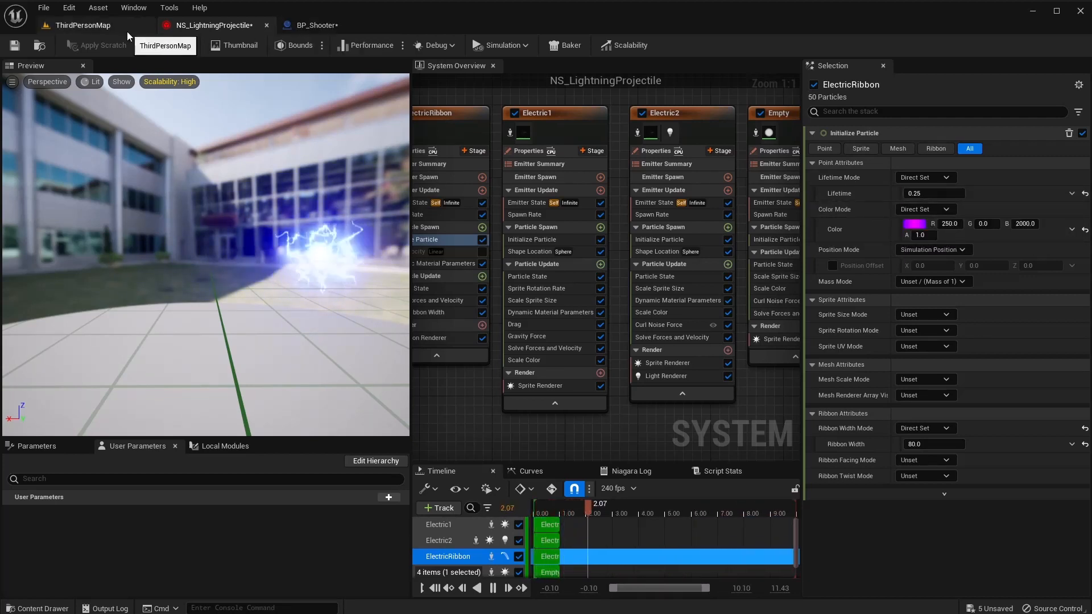
left_click(317, 25)
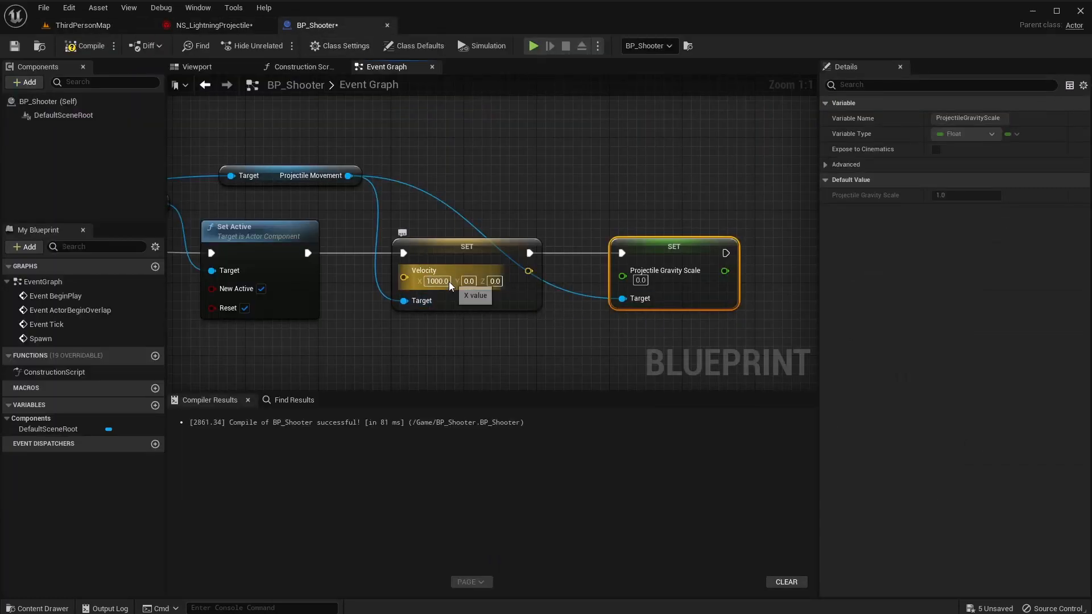
left_click(215, 25)
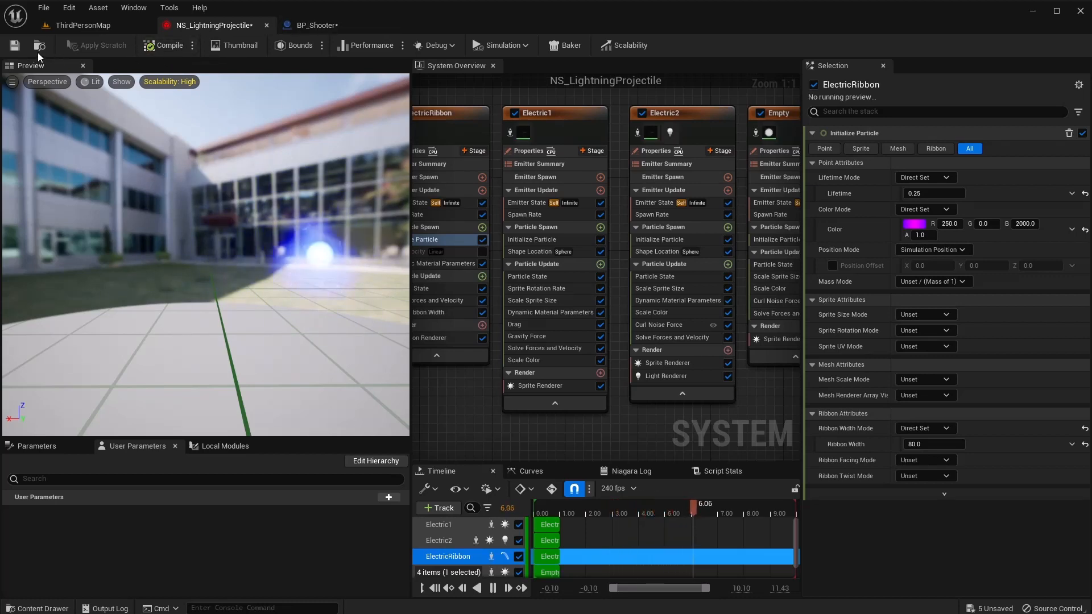
left_click(13, 49)
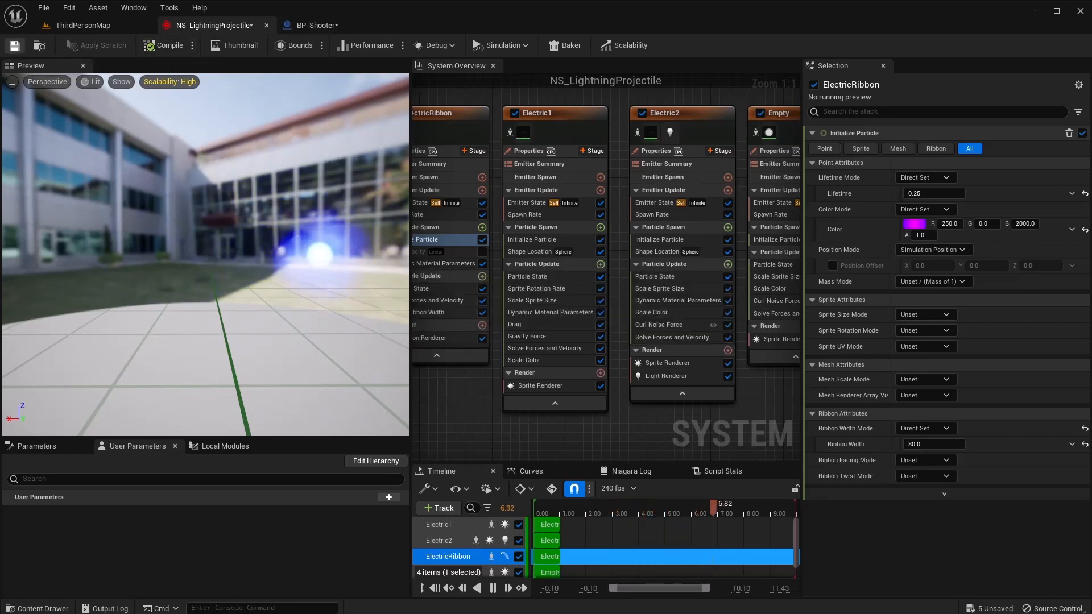